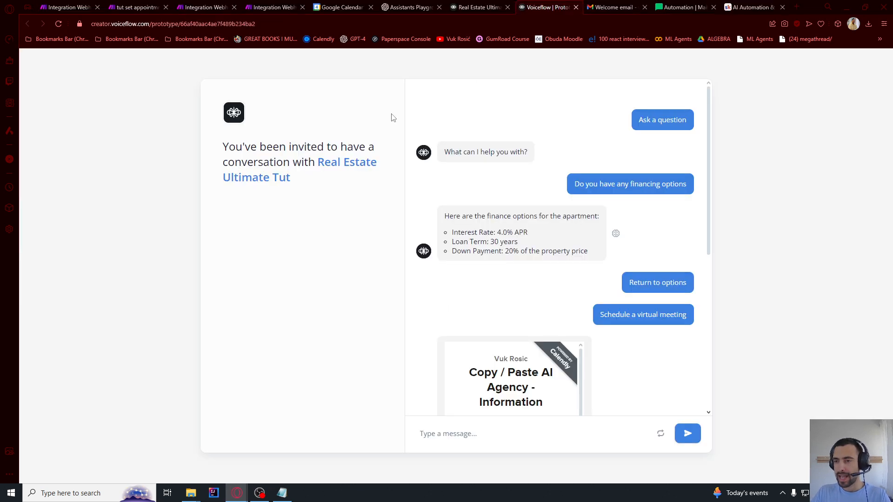
Glance at MailerLite automations and the Vapi dashboard, then return to the Voiceflow prototype chat
{"action": "left_click", "coordinate": [675, 6]}
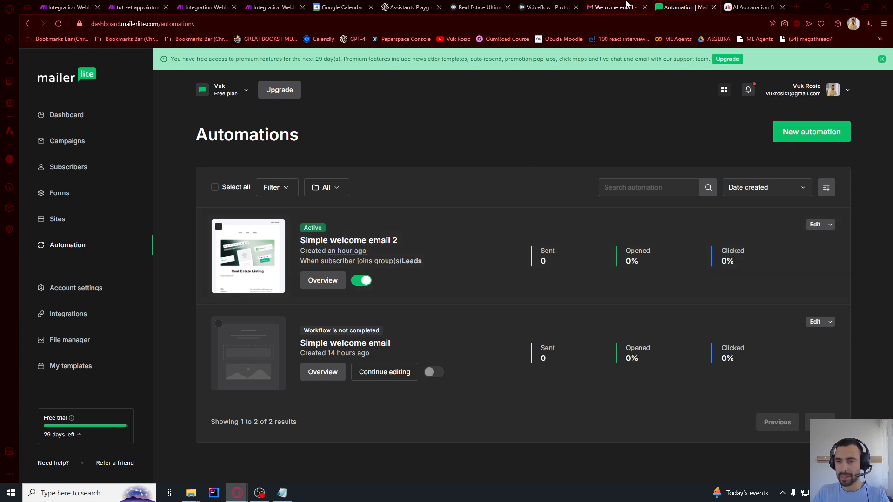
{"action": "key", "text": "alt+Tab"}
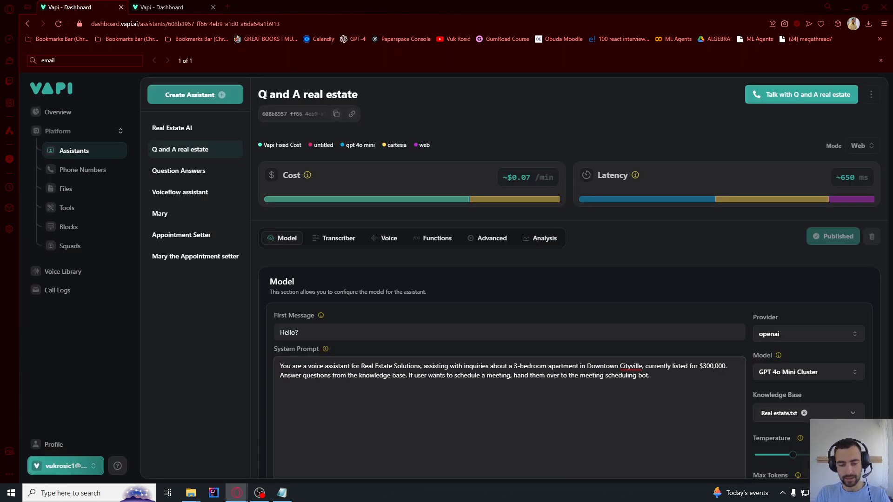
{"action": "key", "text": "alt+Tab"}
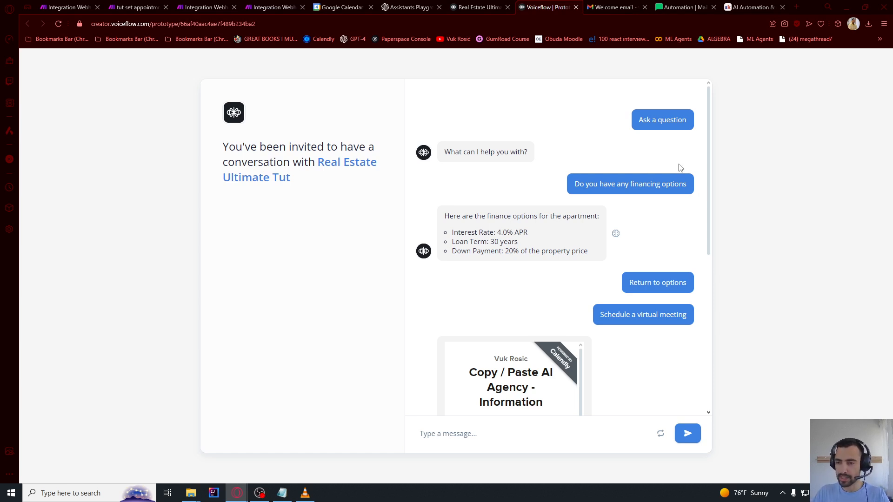
Choose Ask a question in the Voiceflow prototype chat
{"action": "left_click_drag", "start_coordinate": [642, 120], "coordinate": [689, 122]}
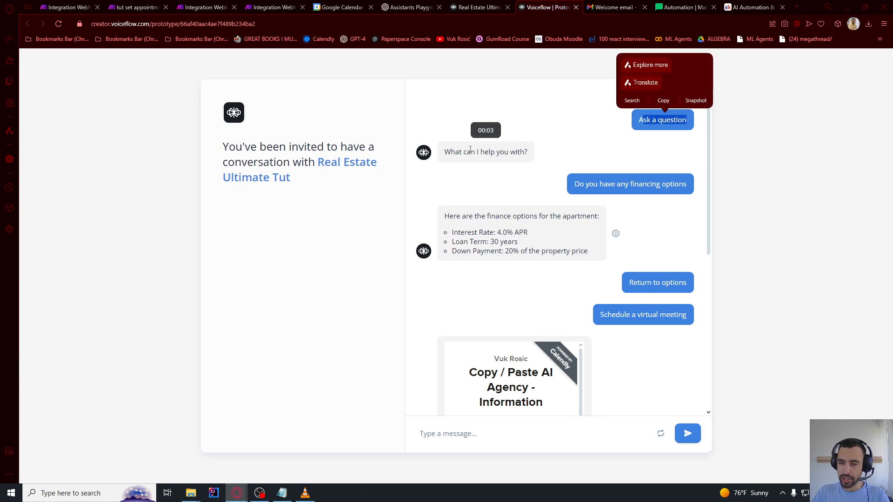
{"action": "scroll", "coordinate": [559, 279], "scroll_direction": "down", "scroll_amount": 5}
{"action": "scroll", "coordinate": [459, 221], "scroll_direction": "down", "scroll_amount": 4}
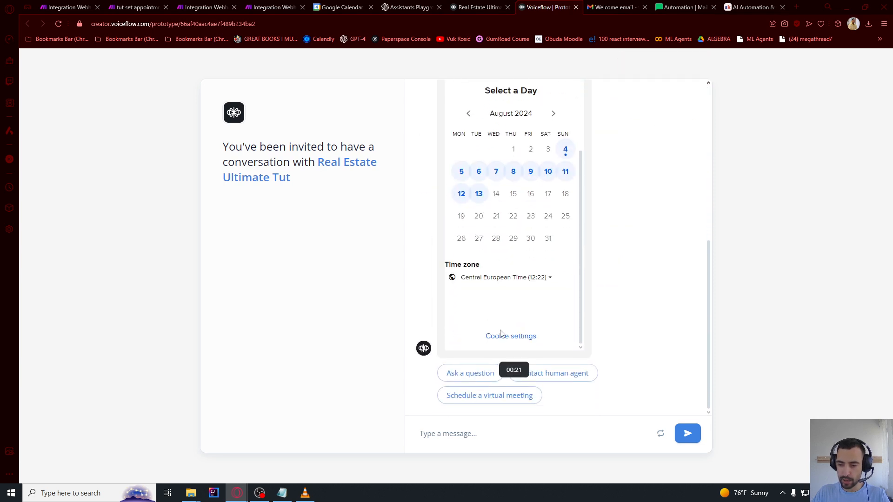
{"action": "left_click", "coordinate": [481, 374]}
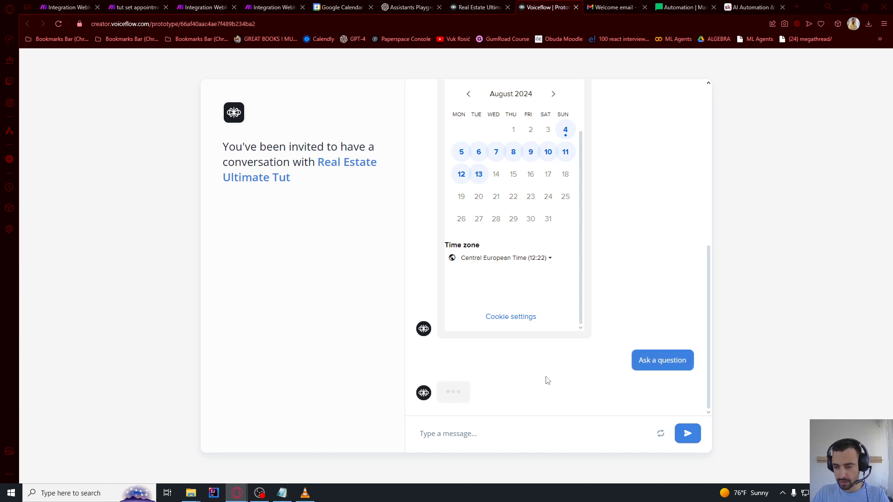
{"action": "scroll", "coordinate": [631, 372], "scroll_direction": "up", "scroll_amount": 7}
{"action": "left_click", "coordinate": [661, 116]}
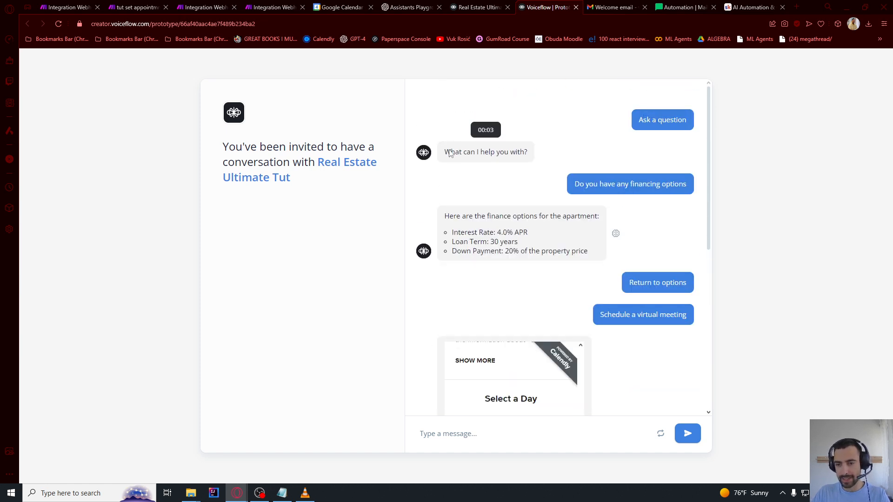
Review the transcript's greeting, financing question, finance reply and Return to options messages
{"action": "left_click_drag", "start_coordinate": [446, 153], "coordinate": [528, 153]}
{"action": "left_click_drag", "start_coordinate": [575, 185], "coordinate": [692, 184]}
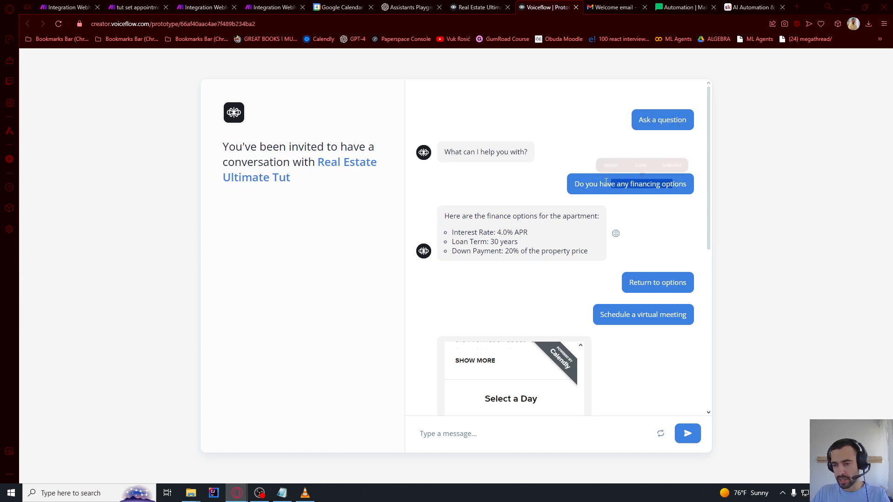
{"action": "left_click_drag", "start_coordinate": [445, 215], "coordinate": [545, 248]}
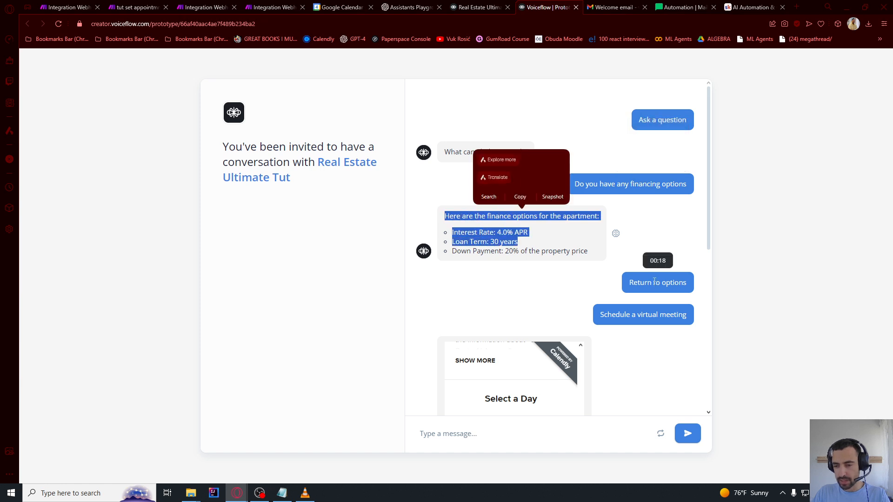
{"action": "left_click_drag", "start_coordinate": [638, 283], "coordinate": [673, 282]}
{"action": "scroll", "coordinate": [642, 290], "scroll_direction": "down", "scroll_amount": 1}
{"action": "scroll", "coordinate": [640, 286], "scroll_direction": "down", "scroll_amount": 7}
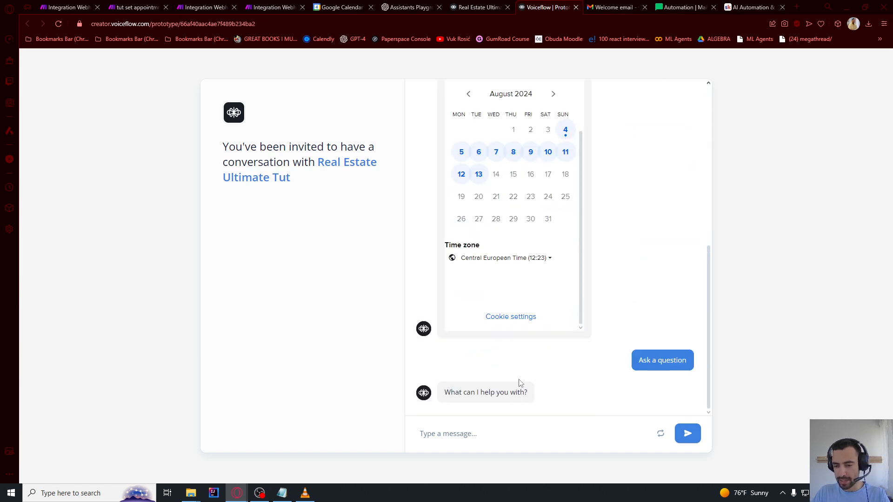
{"action": "left_click_drag", "start_coordinate": [467, 393], "coordinate": [495, 394]}
{"action": "scroll", "coordinate": [628, 240], "scroll_direction": "up", "scroll_amount": 5}
{"action": "scroll", "coordinate": [628, 240], "scroll_direction": "up", "scroll_amount": 2}
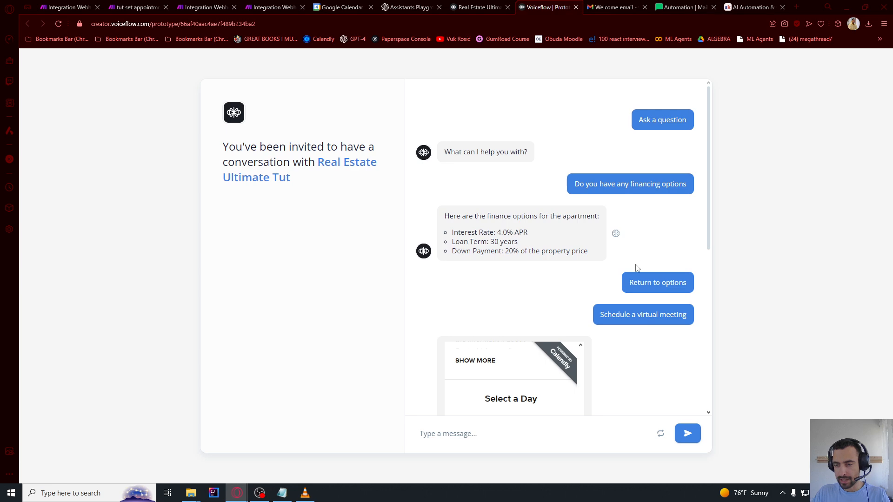
{"action": "left_click_drag", "start_coordinate": [637, 283], "coordinate": [682, 283]}
{"action": "left_click", "coordinate": [604, 318]}
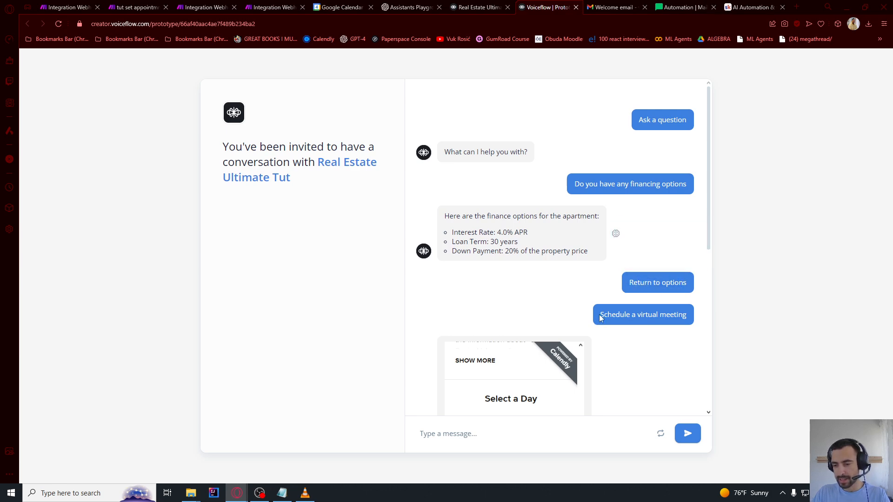
{"action": "left_click_drag", "start_coordinate": [601, 318], "coordinate": [687, 315]}
{"action": "scroll", "coordinate": [520, 293], "scroll_direction": "down", "scroll_amount": 5}
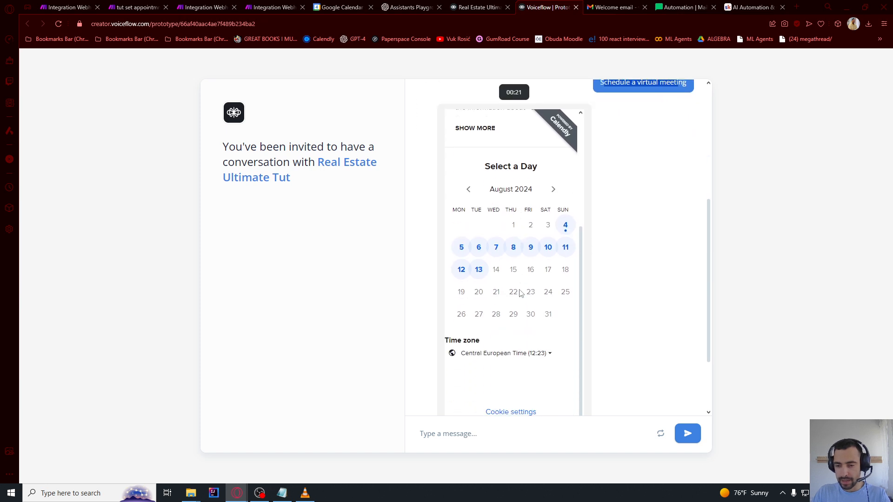
Pick August 8 in the Calendly calendar to list its 30-minute time slots
{"action": "left_click", "coordinate": [514, 248]}
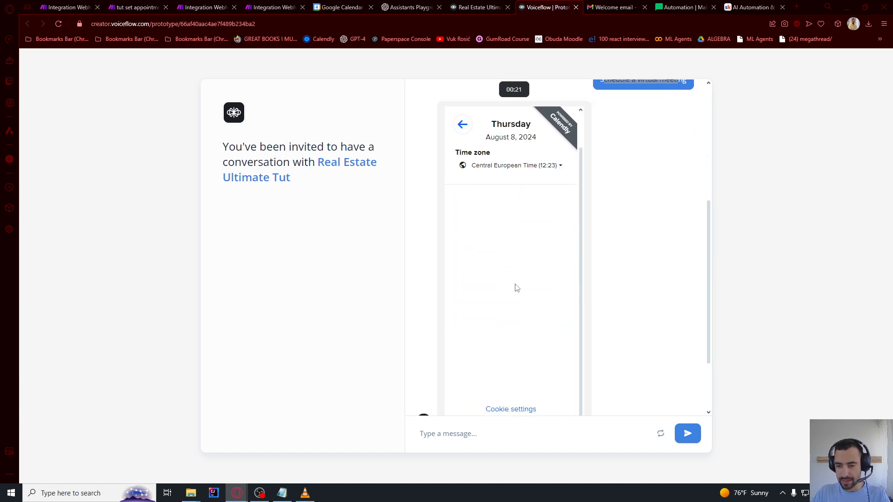
{"action": "scroll", "coordinate": [517, 285], "scroll_direction": "down", "scroll_amount": 3}
{"action": "scroll", "coordinate": [530, 228], "scroll_direction": "up", "scroll_amount": 3}
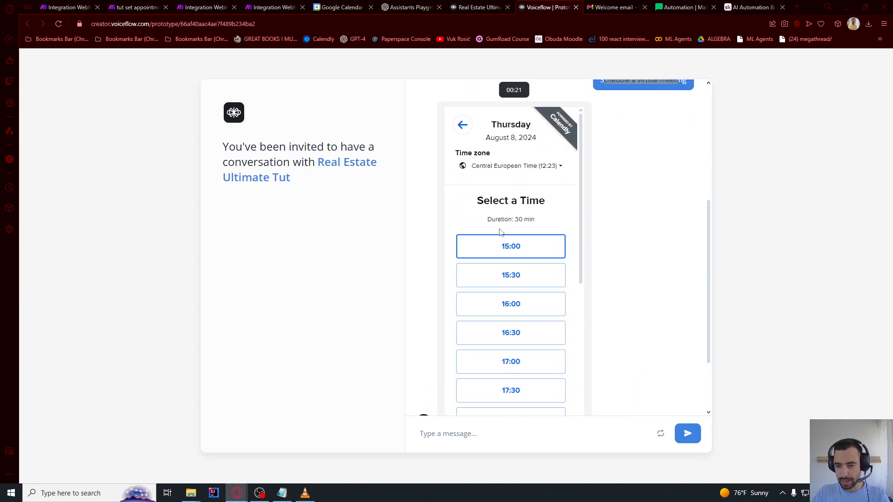
{"action": "scroll", "coordinate": [493, 265], "scroll_direction": "down", "scroll_amount": 10}
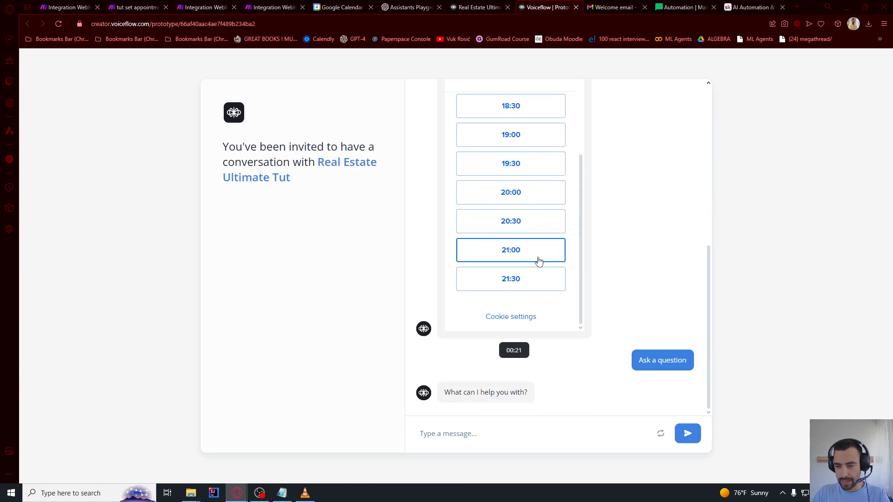
{"action": "left_click_drag", "start_coordinate": [644, 358], "coordinate": [691, 361]}
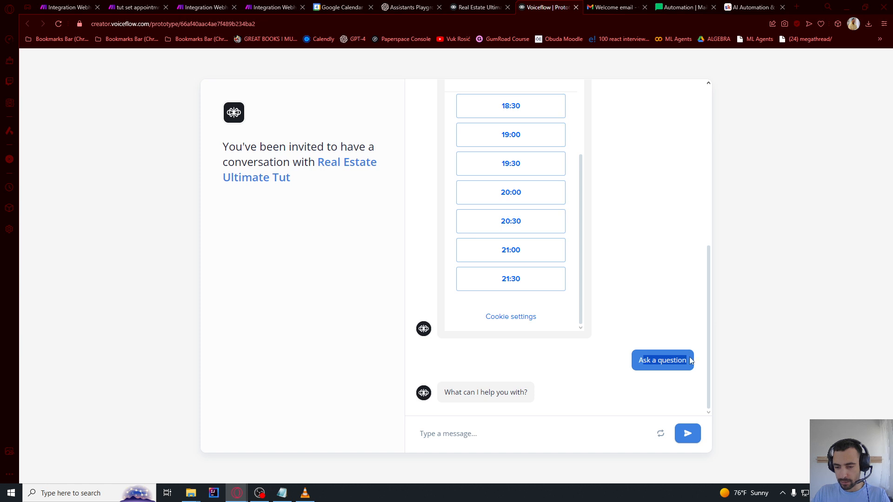
{"action": "left_click", "coordinate": [527, 436]}
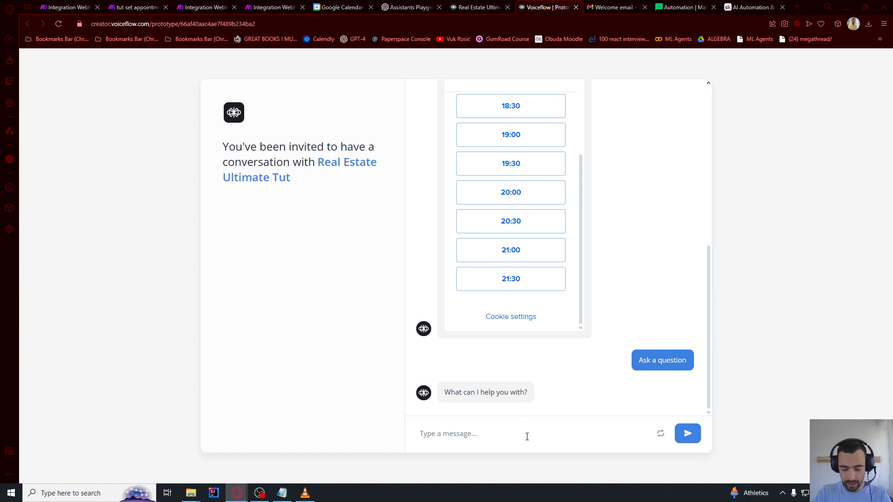
Ask the bot to 'explain the property in more diatil' and read its reply
{"action": "type", "text": "explain the propert"}
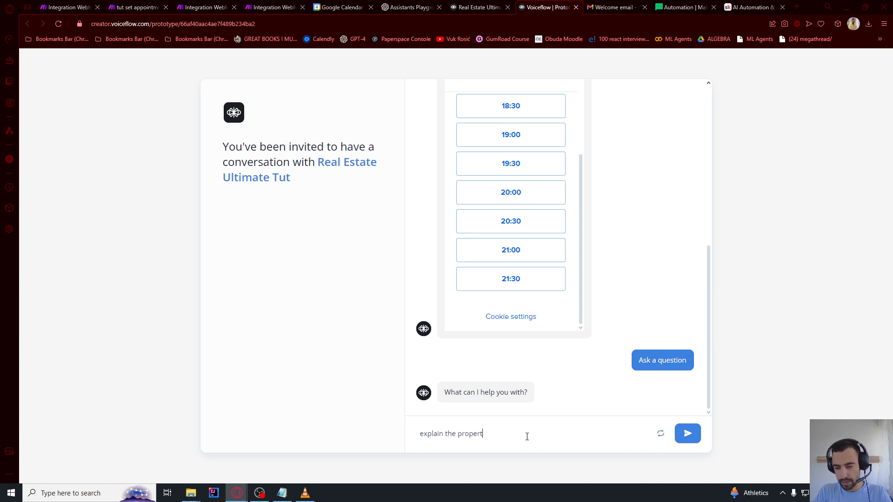
{"action": "type", "text": "y in more di"}
{"action": "type", "text": "atil"}
{"action": "key", "text": "Return"}
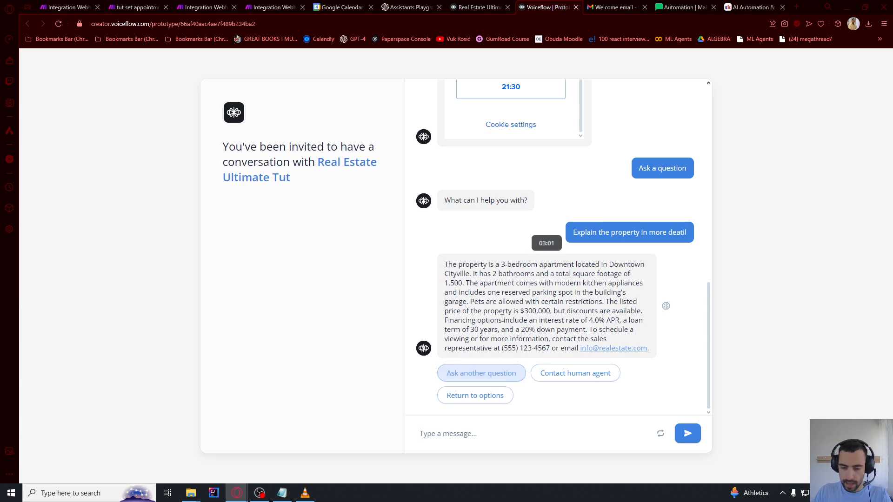
{"action": "left_click_drag", "start_coordinate": [453, 264], "coordinate": [578, 349]}
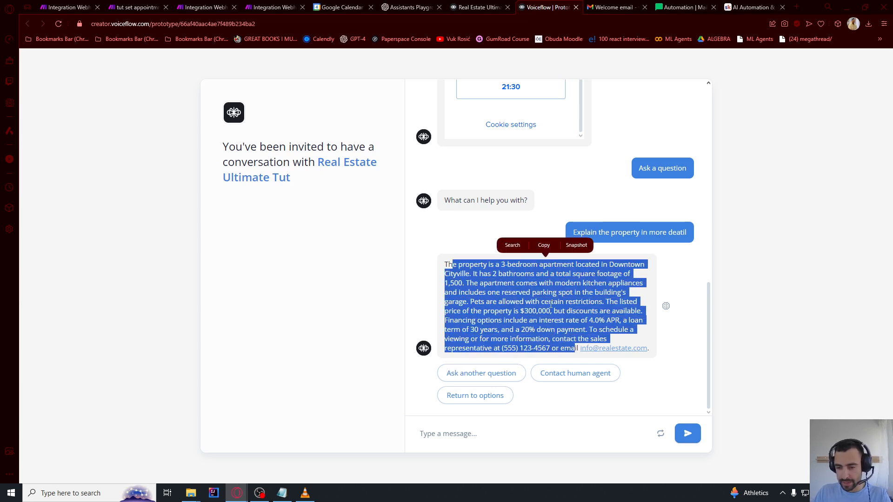
{"action": "left_click", "coordinate": [577, 350]}
Choose Contact human agent and submit the lead's name and email address
{"action": "left_click", "coordinate": [565, 380]}
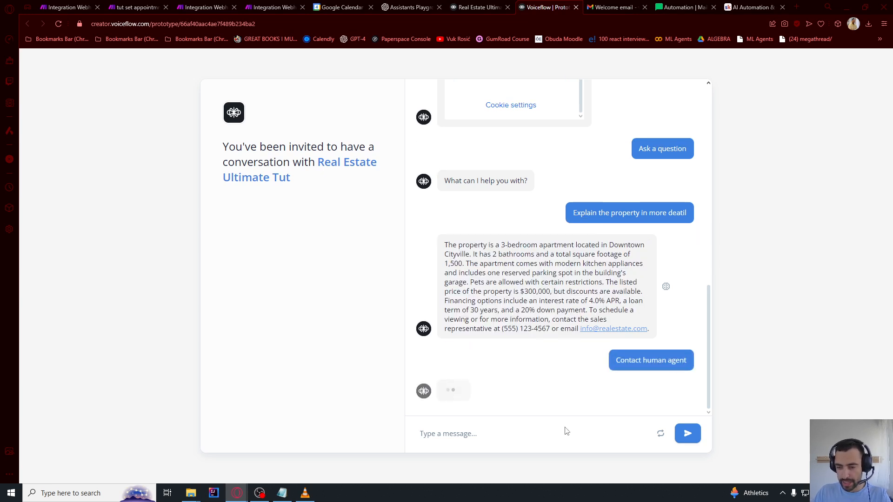
{"action": "type", "text": "vuk"}
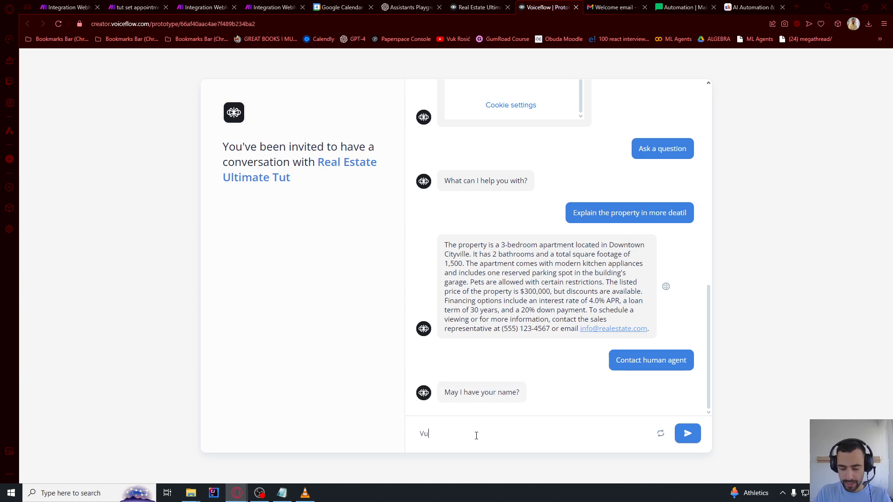
{"action": "key", "text": "Return"}
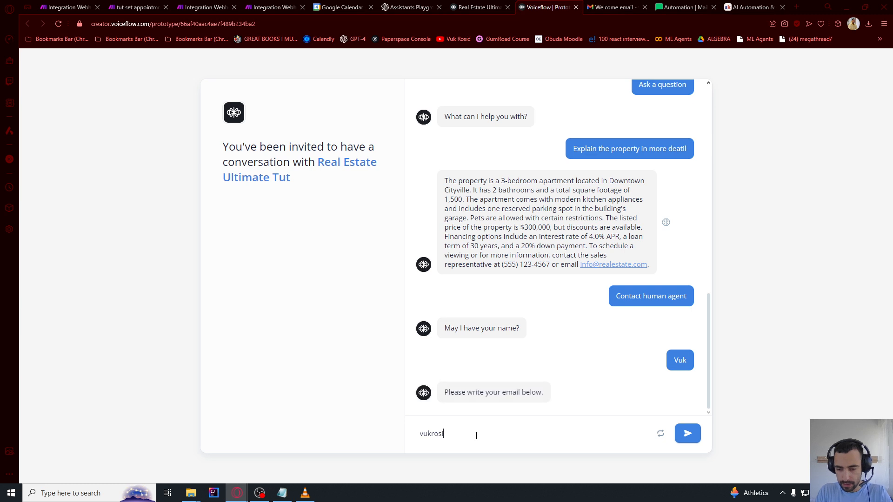
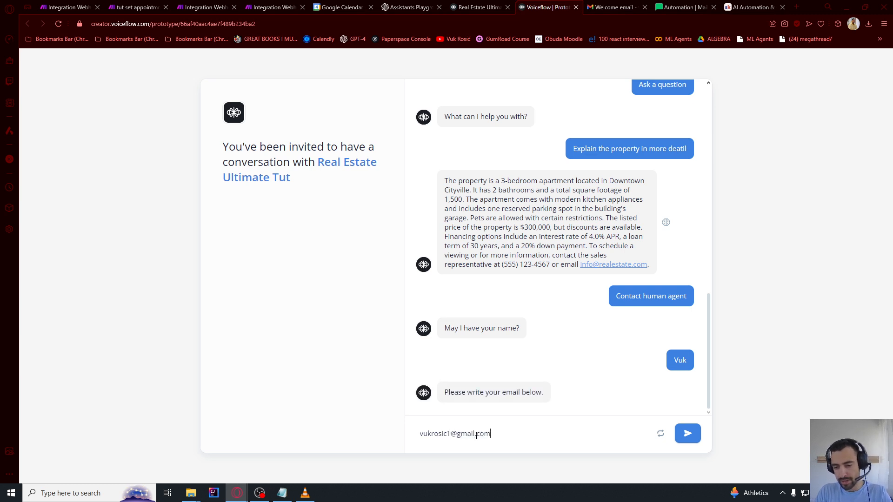
{"action": "key", "text": "Return"}
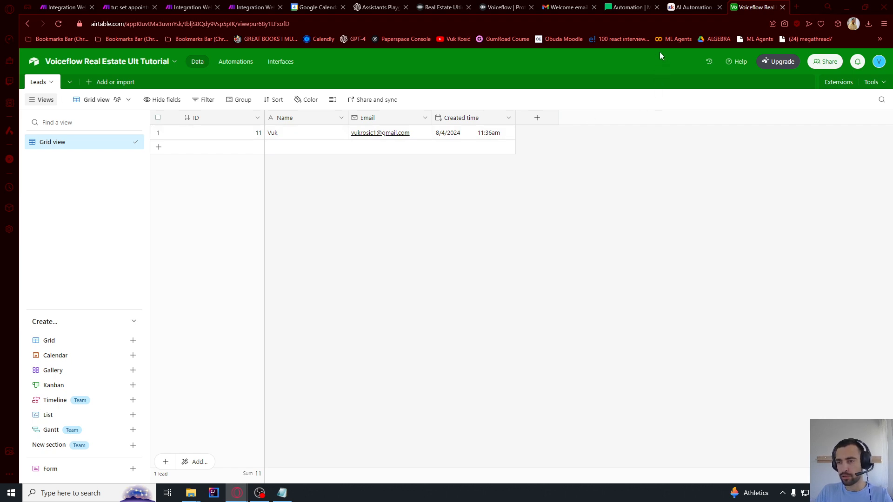
Check MailerLite automations and the Gmail welcome email, ending on MailerLite Automations
{"action": "left_click", "coordinate": [633, 8]}
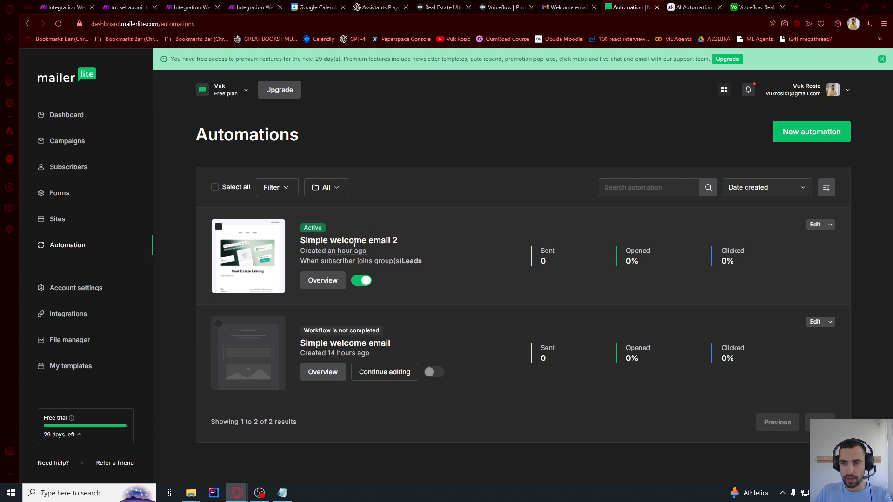
{"action": "left_click", "coordinate": [565, 7]}
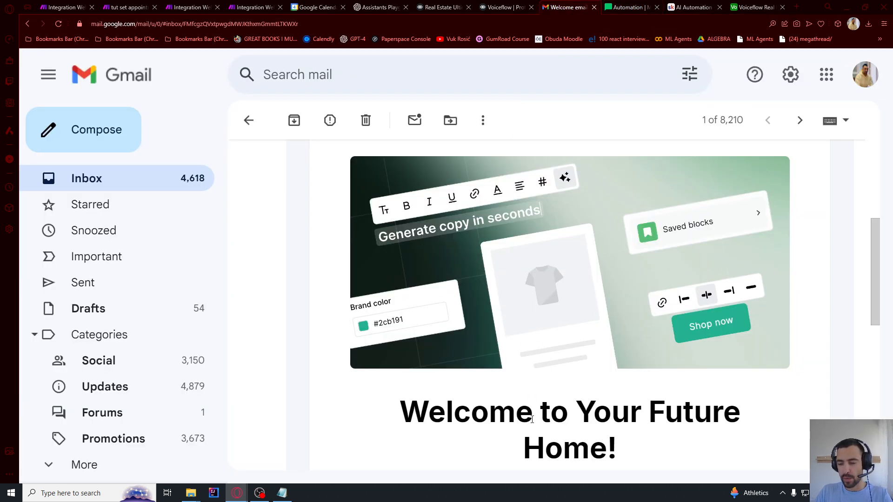
{"action": "left_click", "coordinate": [635, 8]}
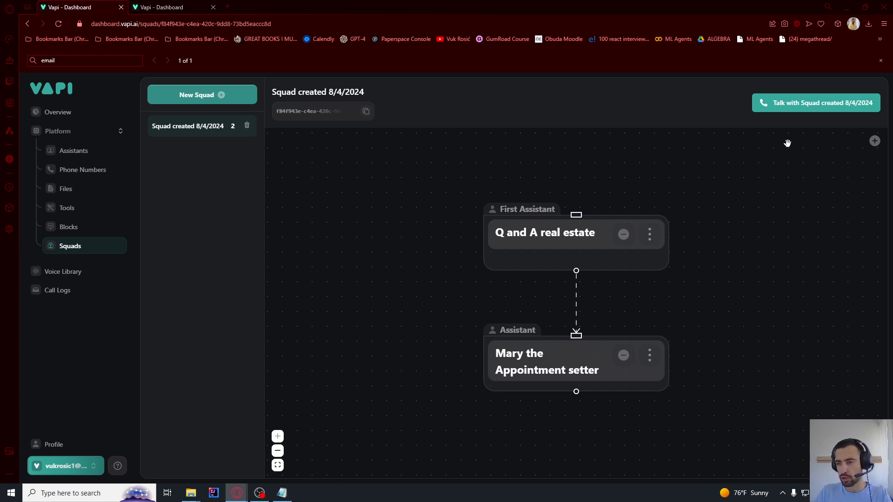
Start a test call with the real-estate squad, then bring up the Make OpenAI webhook scenario
{"action": "left_click", "coordinate": [781, 110]}
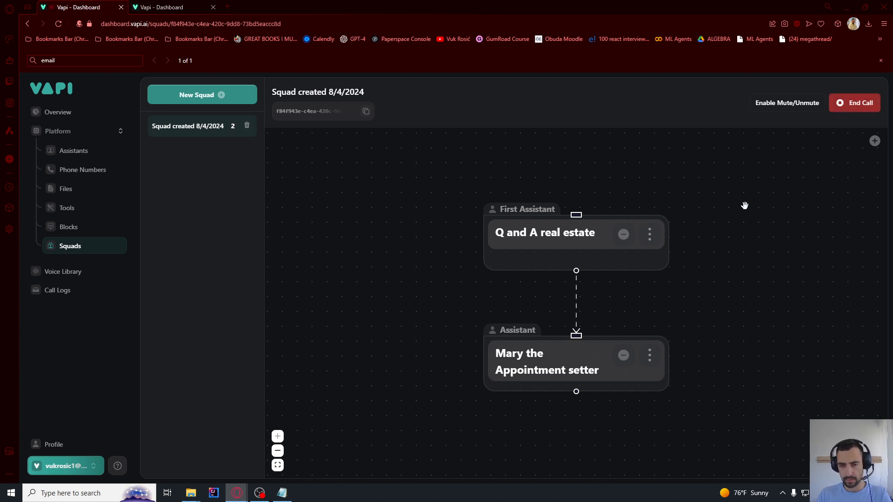
{"action": "key", "text": "alt+Tab"}
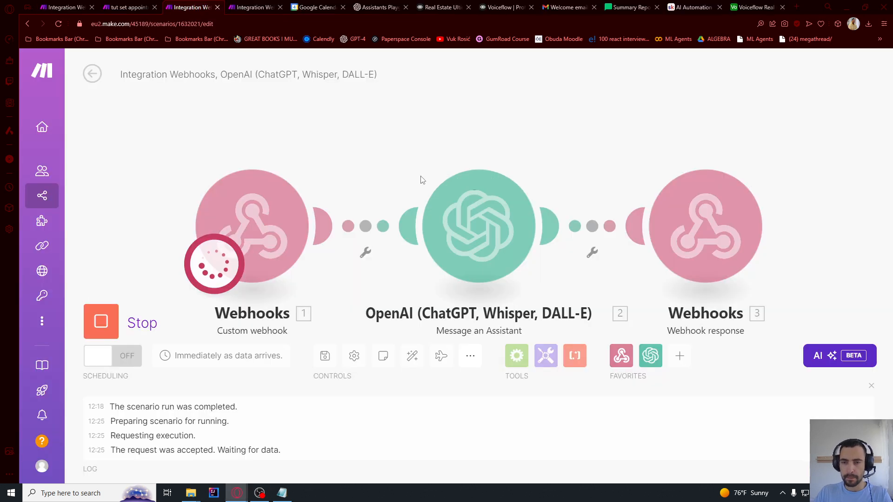
Monitor the Make OpenAI and calendar scenarios and Google Calendar while the call runs
{"action": "left_click", "coordinate": [323, 5]}
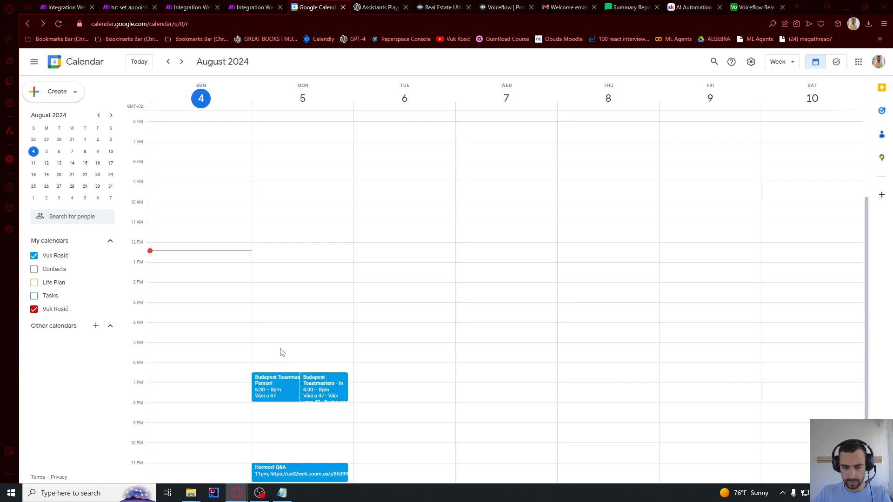
{"action": "left_click", "coordinate": [184, 7]}
{"action": "left_click", "coordinate": [246, 7]}
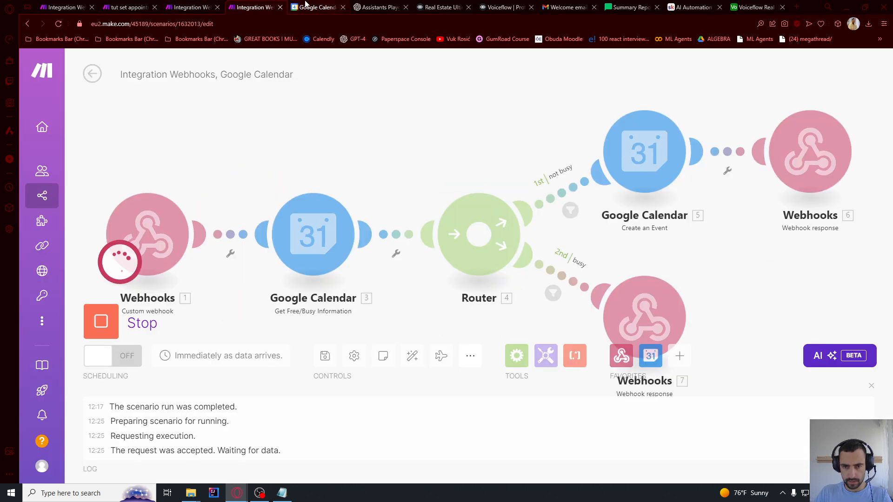
{"action": "left_click", "coordinate": [211, 5]}
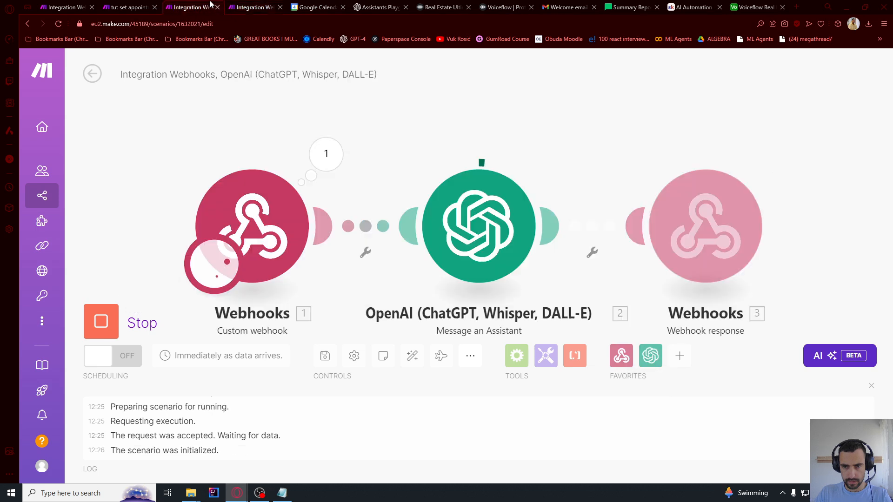
{"action": "left_click", "coordinate": [255, 7]}
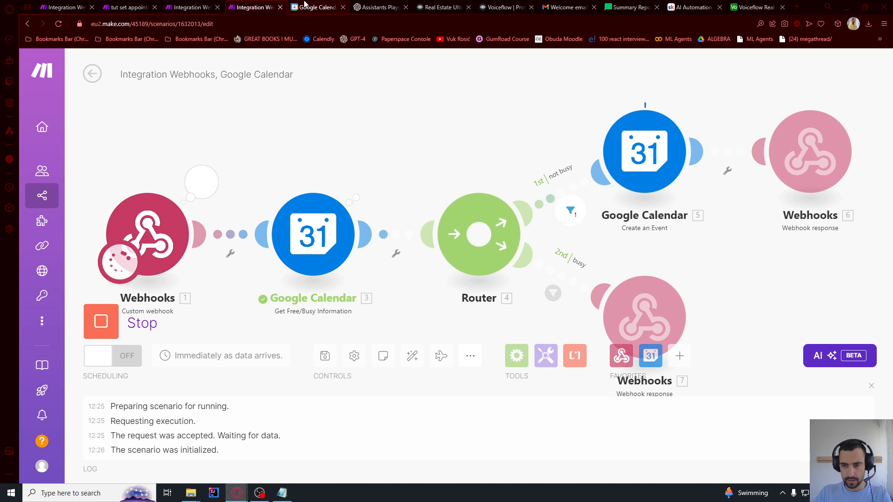
{"action": "left_click", "coordinate": [305, 6]}
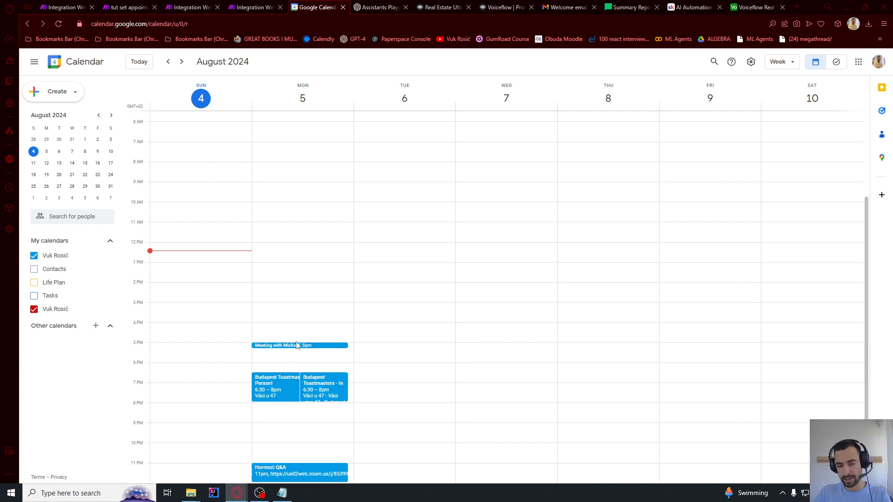
End the Vapi squad test call
{"action": "key", "text": "alt+Tab"}
{"action": "left_click", "coordinate": [515, 195]}
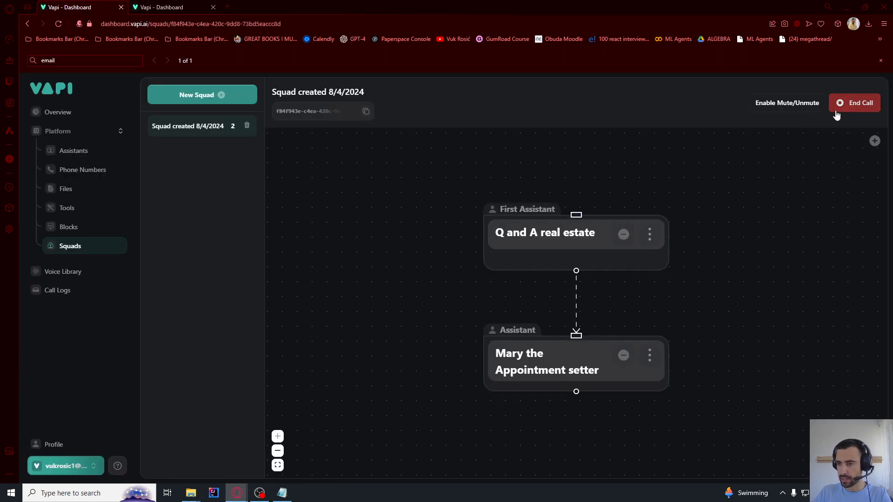
{"action": "left_click", "coordinate": [850, 103]}
Review both Make scenarios' results and confirm the 5pm August 5 meeting in Google Calendar
{"action": "key", "text": "alt+Tab"}
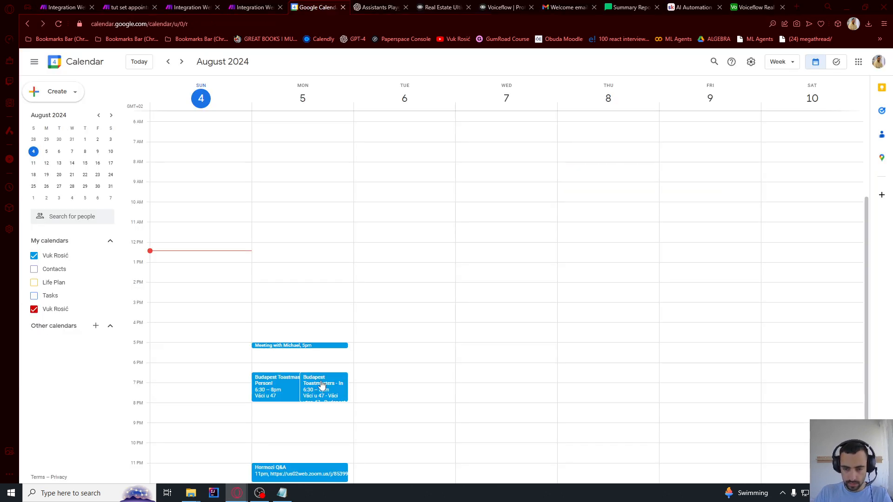
{"action": "left_click", "coordinate": [193, 7]}
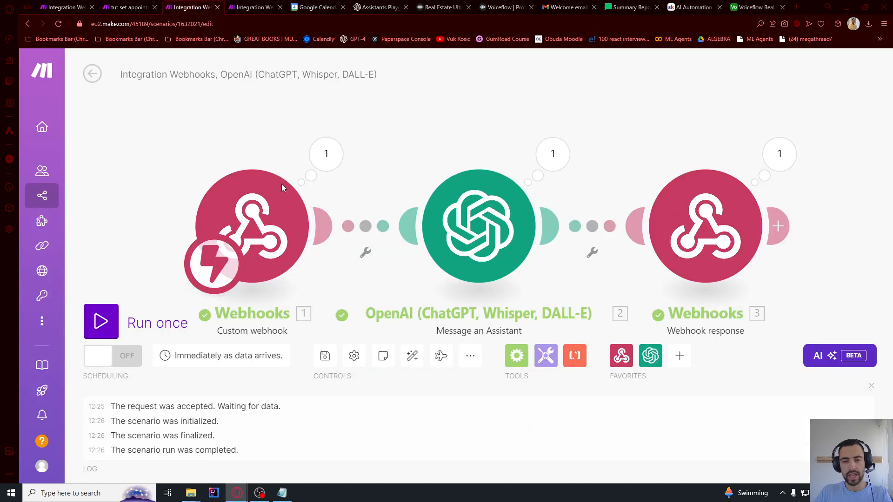
{"action": "left_click", "coordinate": [253, 7]}
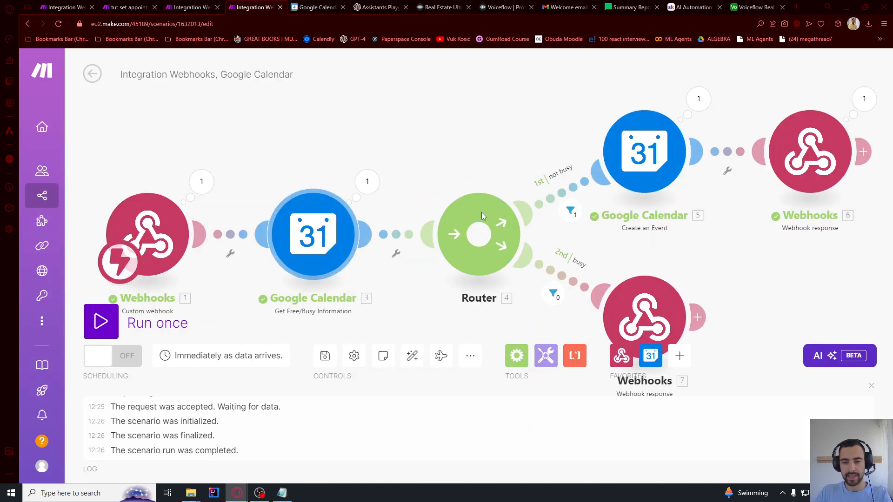
{"action": "left_click", "coordinate": [316, 7]}
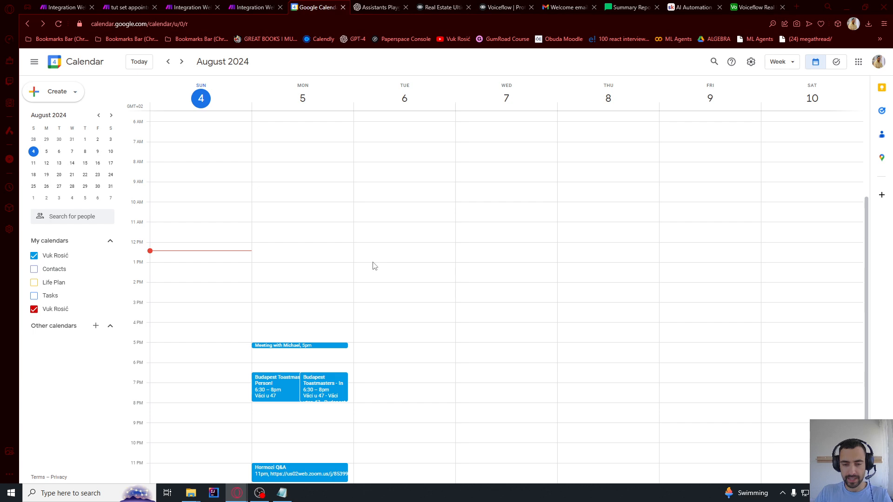
Scroll through the Skool AI Automation & Chatbots community feed
{"action": "left_click", "coordinate": [700, 7]}
{"action": "scroll", "coordinate": [521, 224], "scroll_direction": "up", "scroll_amount": 6}
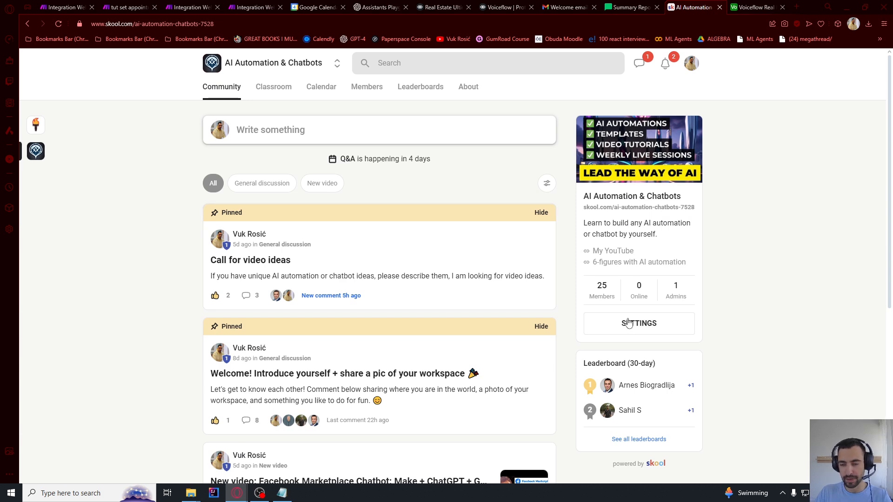
{"action": "scroll", "coordinate": [509, 336], "scroll_direction": "down", "scroll_amount": 6}
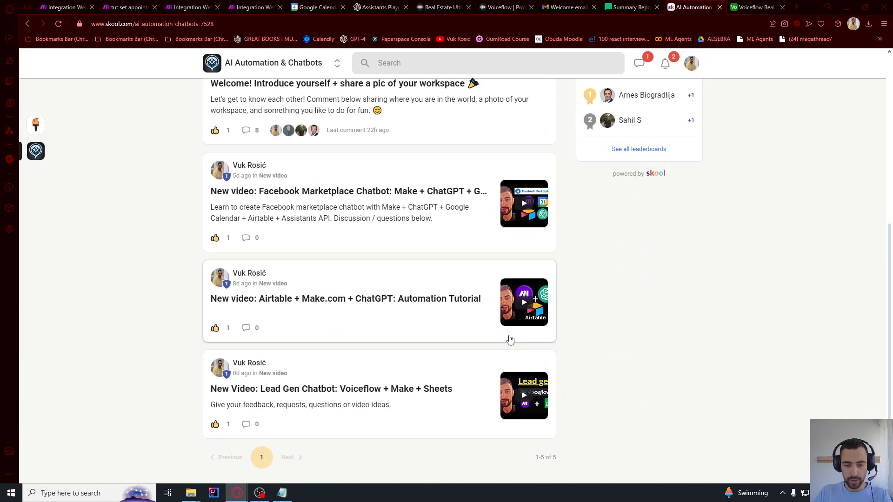
{"action": "scroll", "coordinate": [629, 337], "scroll_direction": "up", "scroll_amount": 4}
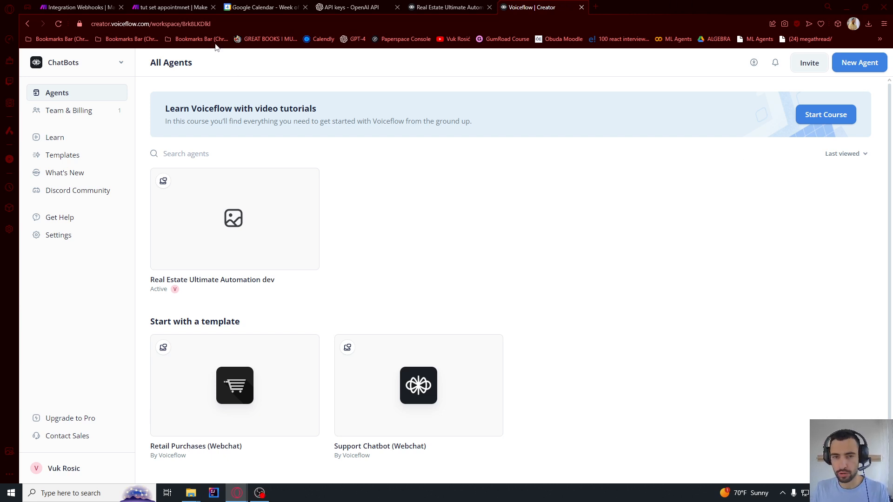
Create a Chat-modality agent keeping the name Real Estate Ultimate Tut
{"action": "left_click", "coordinate": [849, 73]}
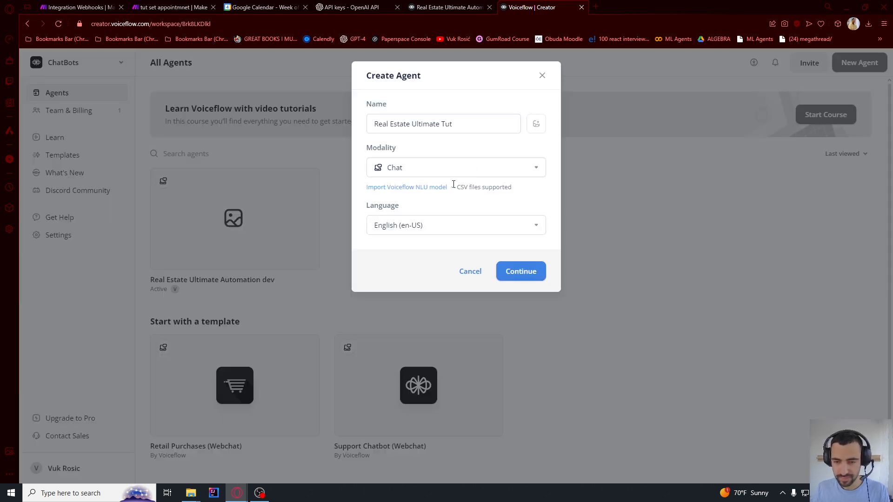
{"action": "left_click_drag", "start_coordinate": [394, 124], "coordinate": [474, 127]}
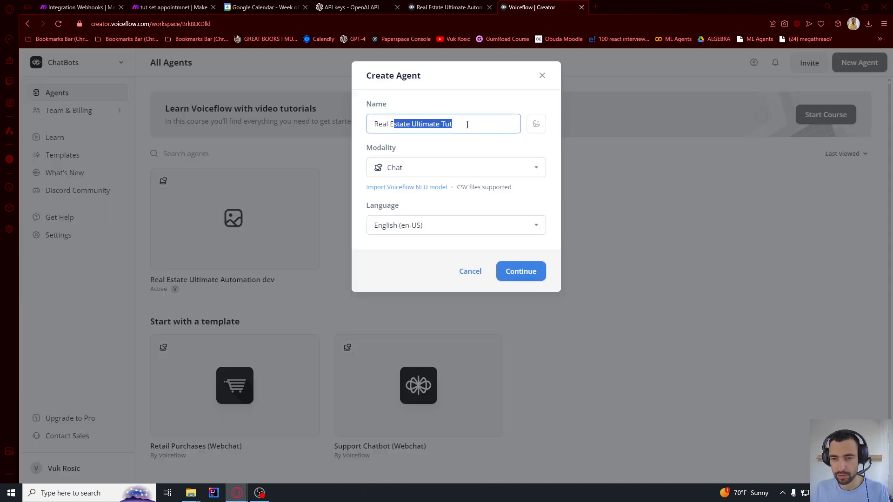
{"action": "triple_click", "coordinate": [467, 124]}
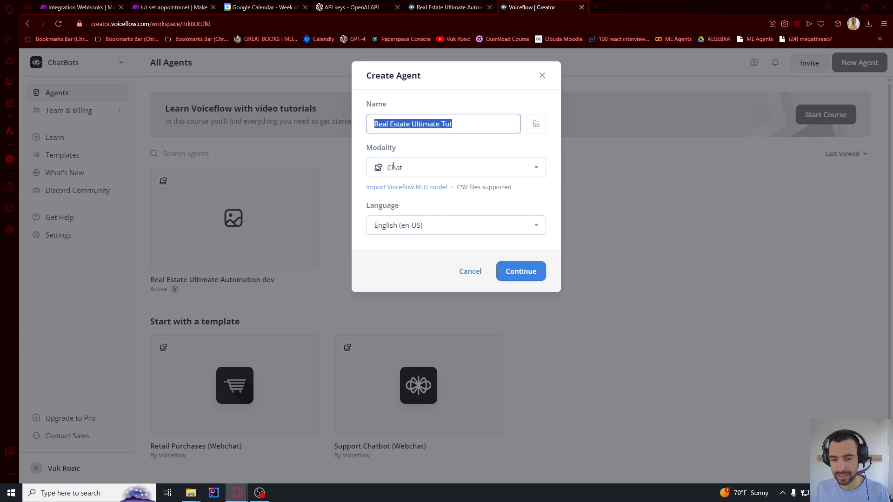
{"action": "left_click", "coordinate": [547, 274]}
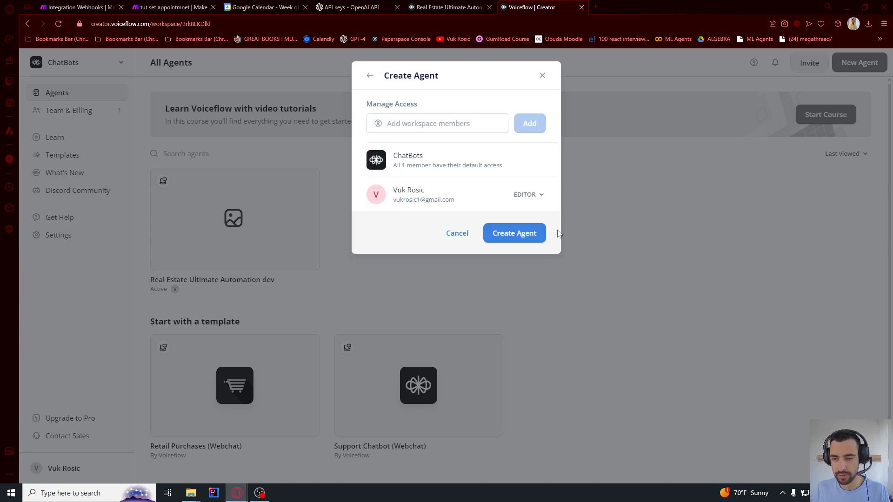
{"action": "left_click", "coordinate": [506, 234]}
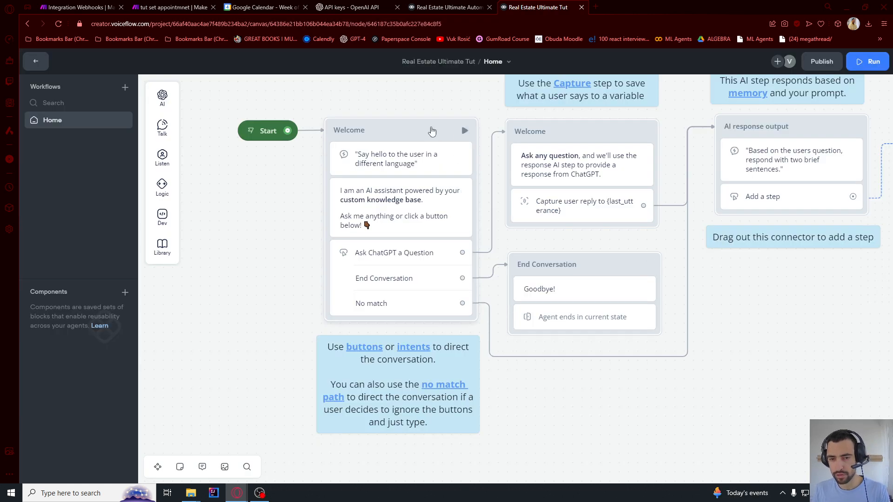
Delete all template blocks and attach a Buttons step to Start
{"action": "key", "text": "ctrl+a"}
{"action": "key", "text": "Delete"}
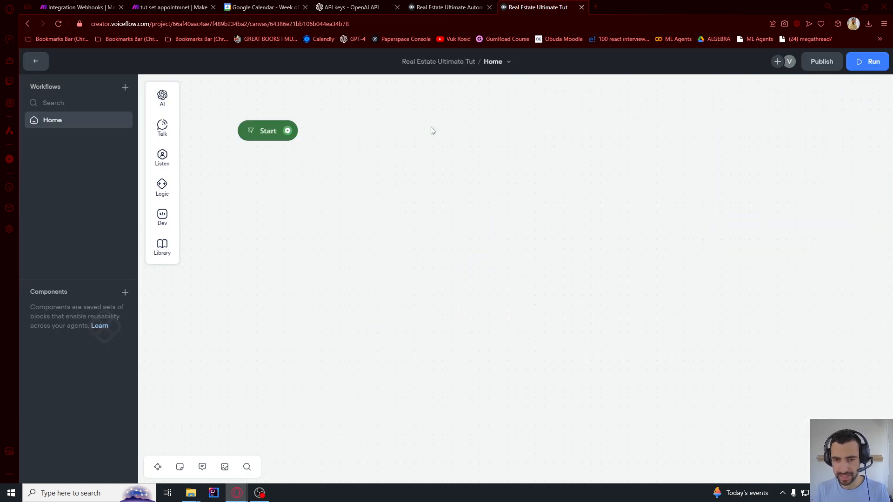
{"action": "left_click_drag", "start_coordinate": [428, 149], "coordinate": [462, 175]}
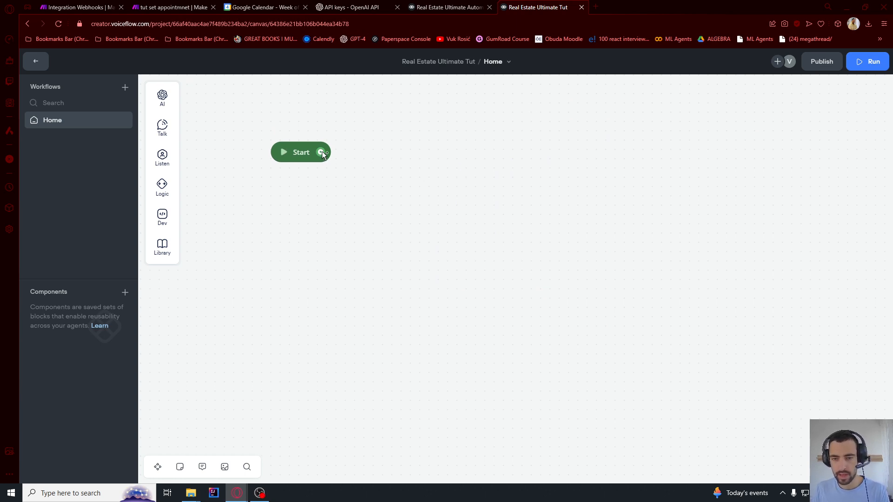
{"action": "left_click_drag", "start_coordinate": [321, 152], "coordinate": [395, 194]}
{"action": "mouse_move", "coordinate": [427, 243]}
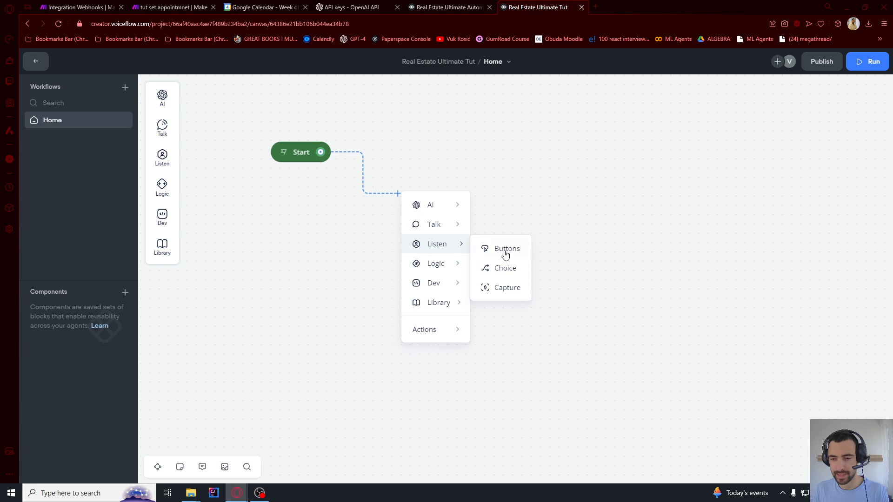
{"action": "left_click", "coordinate": [505, 249]}
Label the buttons Ask a question, Contact human agent and Schedule a virtual meeting
{"action": "left_click", "coordinate": [750, 139]}
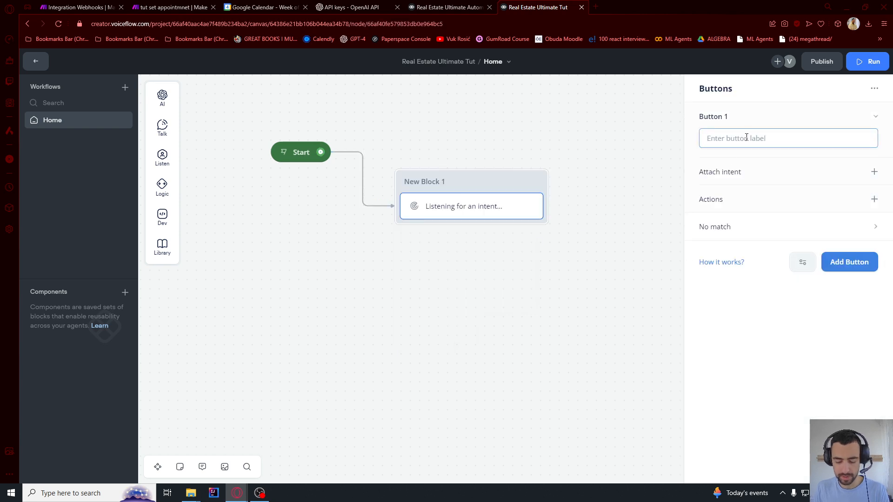
{"action": "type", "text": "Ask a question"}
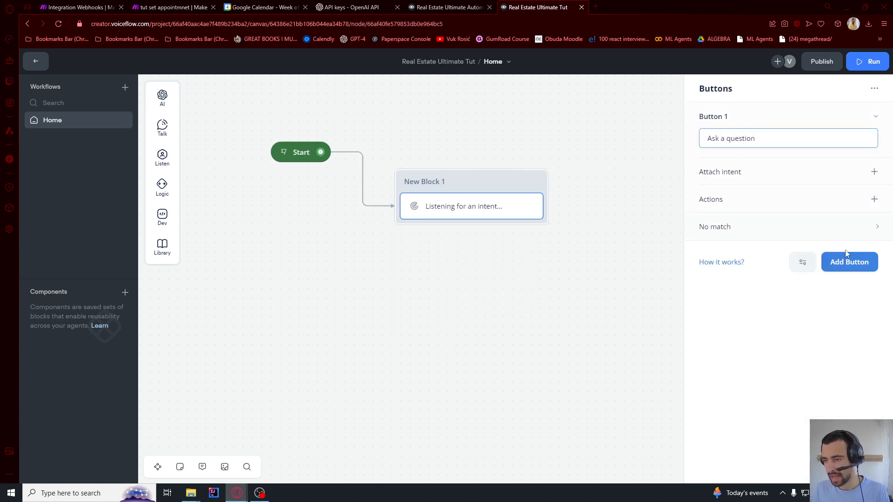
{"action": "left_click", "coordinate": [847, 255]}
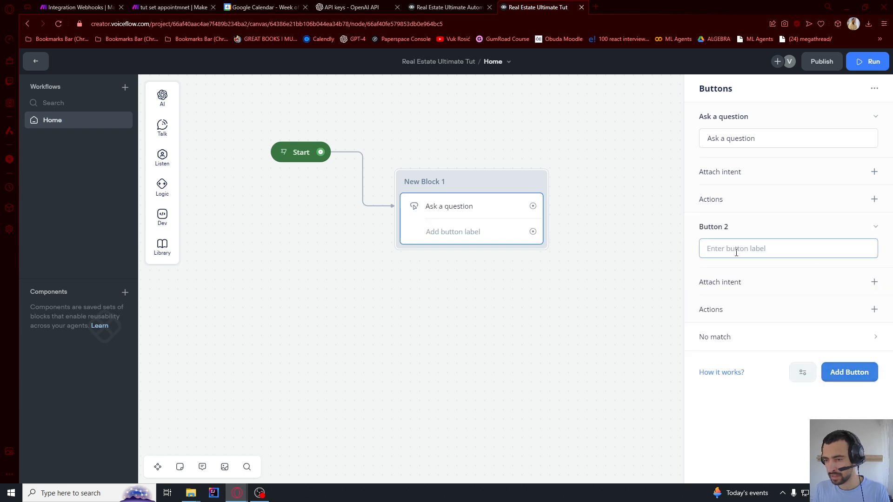
{"action": "type", "text": "Contact human agent"}
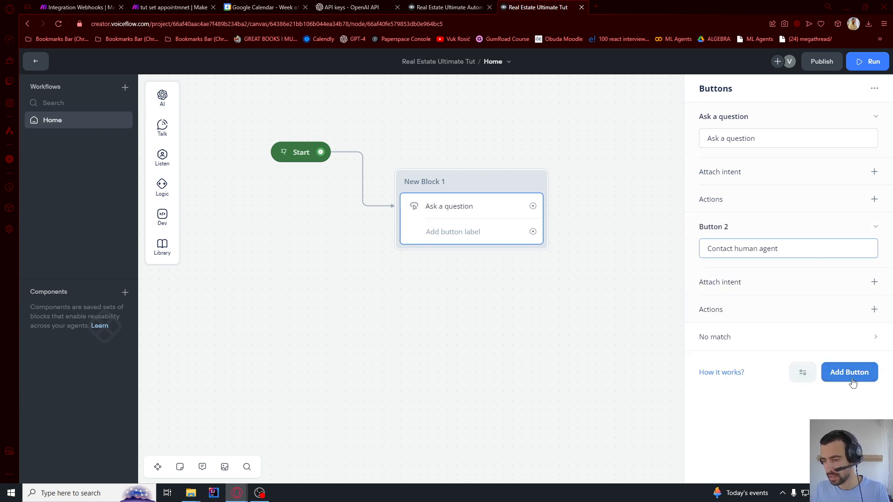
{"action": "left_click", "coordinate": [852, 380]}
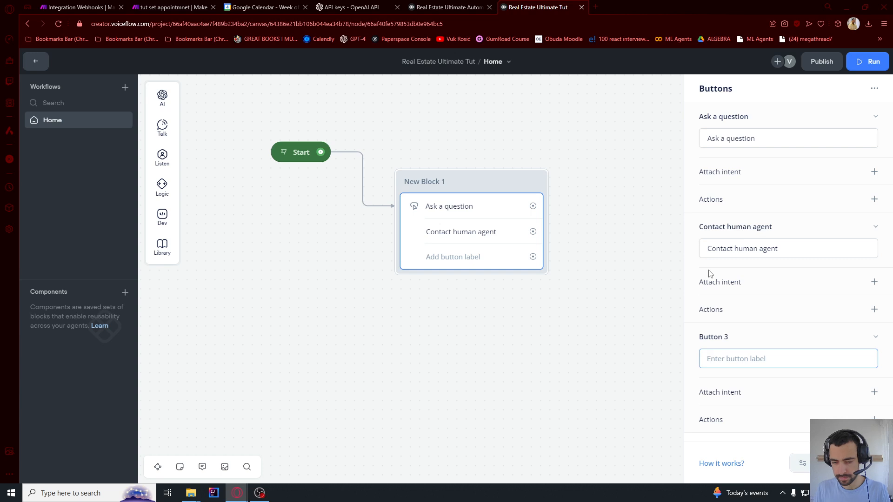
{"action": "type", "text": "Schedule a virtual meeting"}
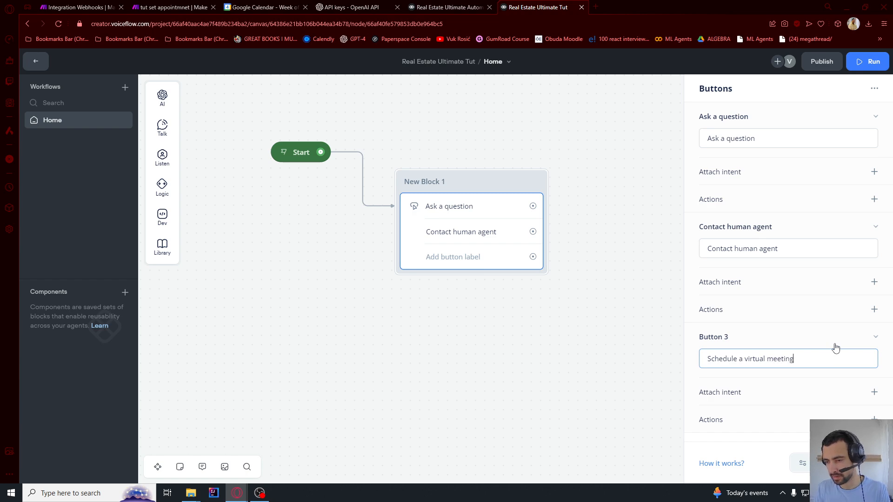
{"action": "left_click", "coordinate": [667, 358]}
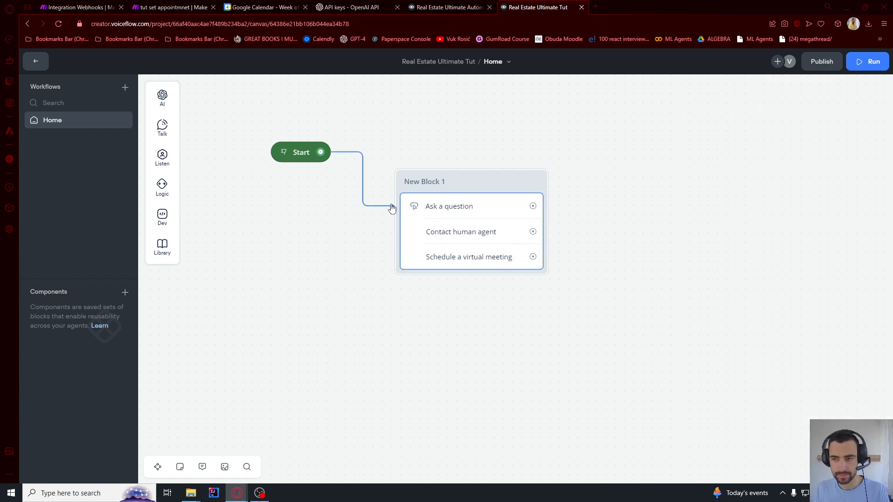
{"action": "left_click", "coordinate": [36, 63]}
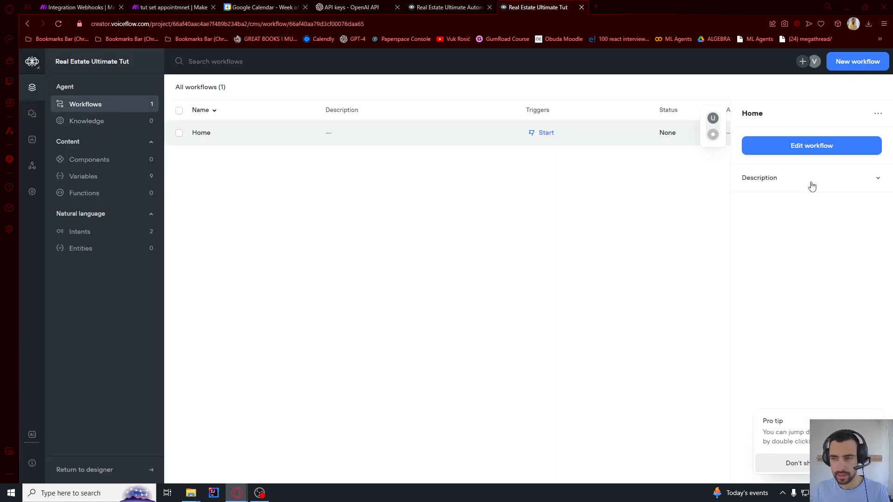
Create a new workflow named Ask a question
{"action": "left_click", "coordinate": [622, 186]}
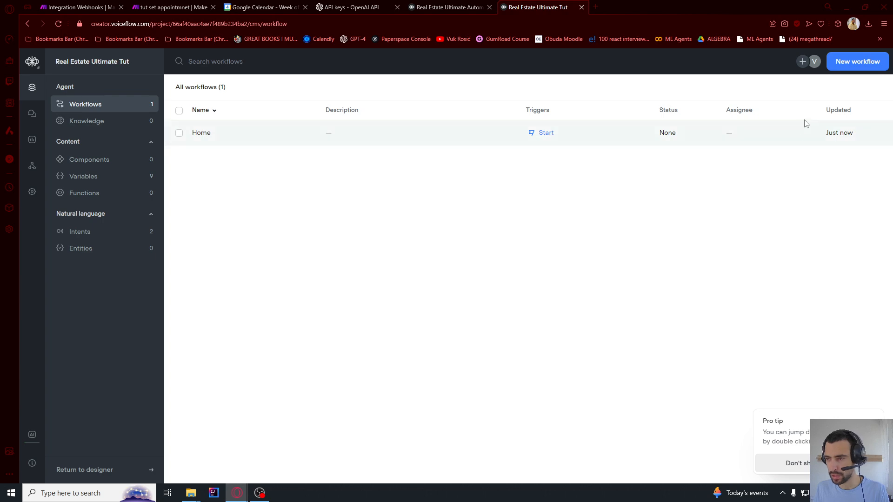
{"action": "left_click", "coordinate": [857, 61]}
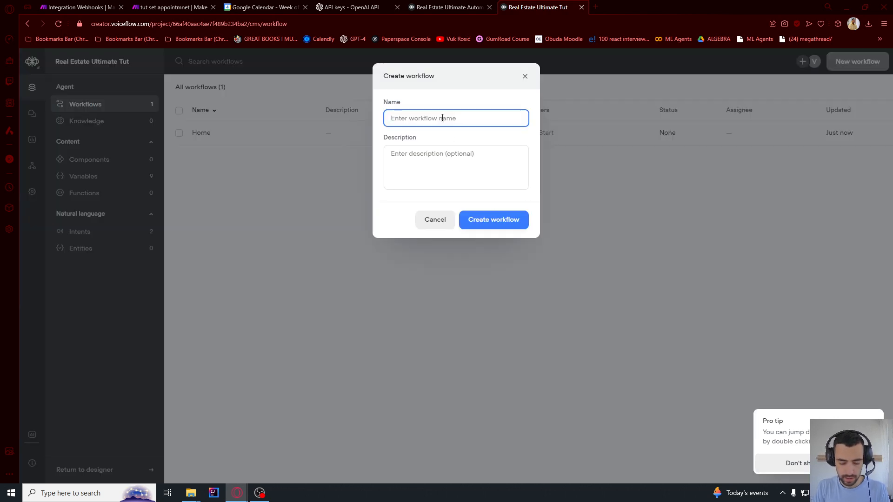
{"action": "type", "text": "Ask a question"}
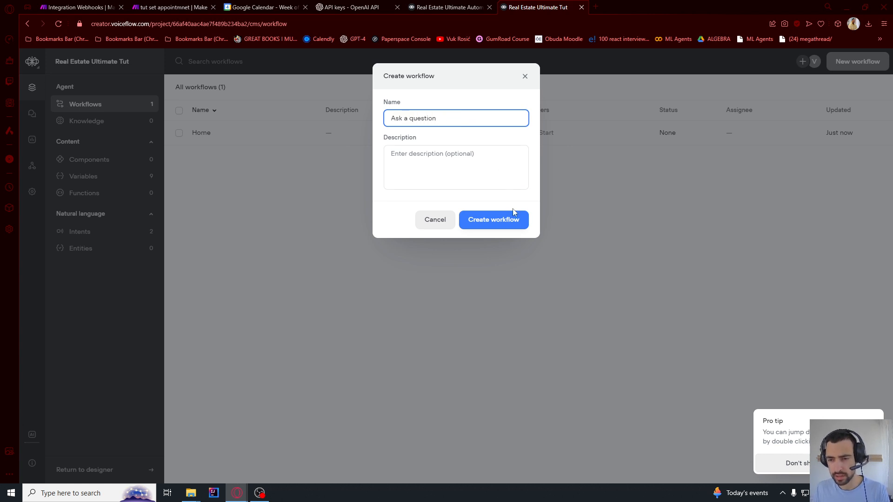
{"action": "left_click", "coordinate": [513, 212]}
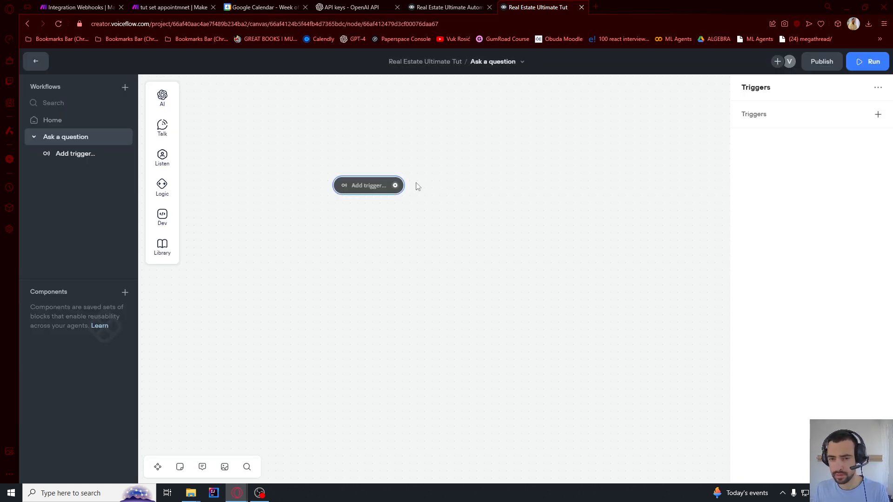
Add a Text reply saying 'What can I help you with?' after the trigger
{"action": "left_click", "coordinate": [395, 186]}
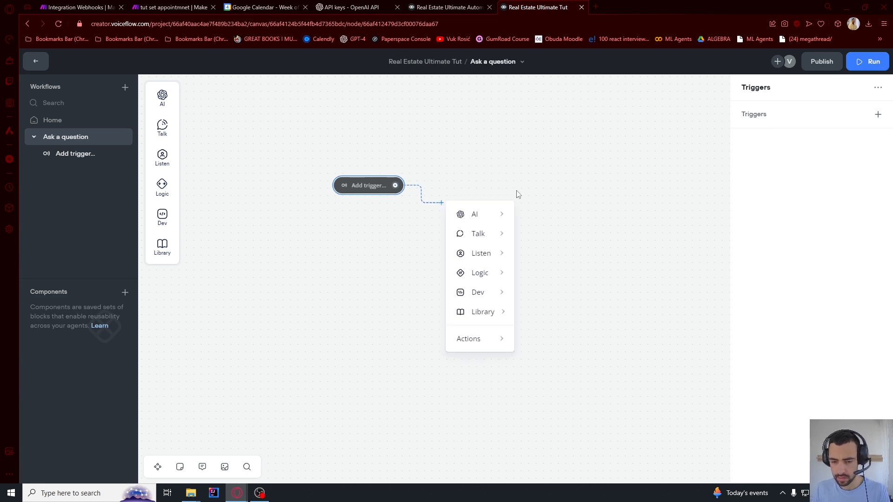
{"action": "mouse_move", "coordinate": [492, 243]}
{"action": "left_click", "coordinate": [544, 237]}
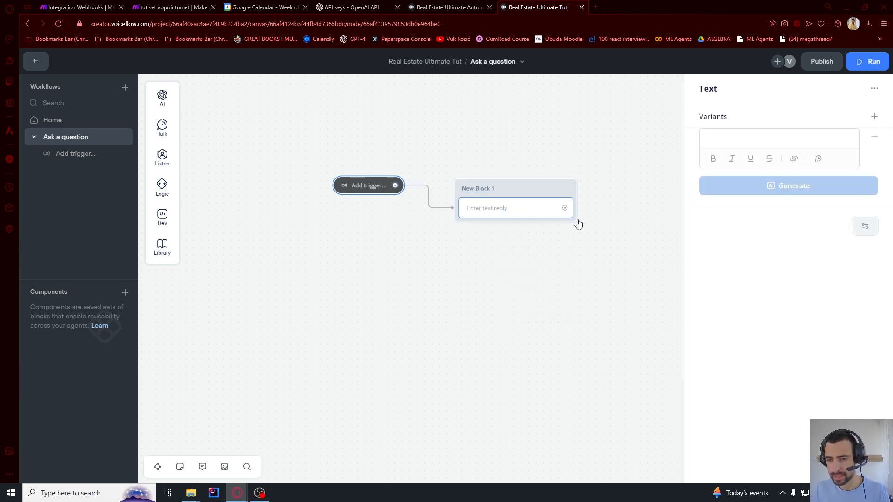
{"action": "left_click", "coordinate": [772, 145]}
{"action": "type", "text": "What can I help you with?"}
{"action": "left_click_drag", "start_coordinate": [792, 139], "coordinate": [721, 139]}
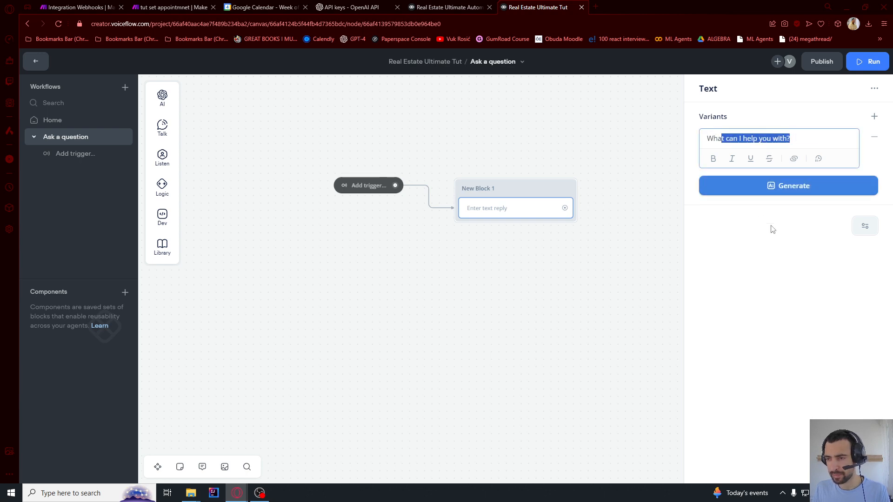
{"action": "left_click", "coordinate": [771, 229]}
Add a Capture step for the user's reply and rename the block to Ask a question
{"action": "mouse_move", "coordinate": [162, 159]}
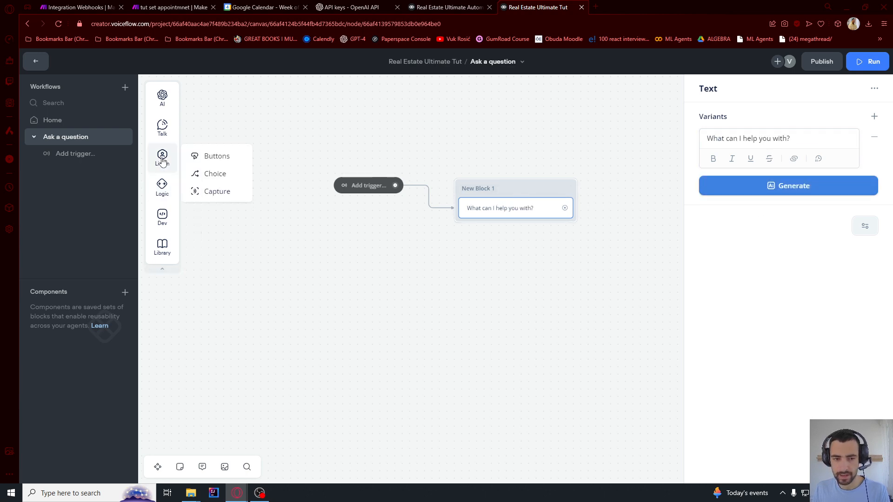
{"action": "left_click_drag", "start_coordinate": [226, 188], "coordinate": [512, 219]}
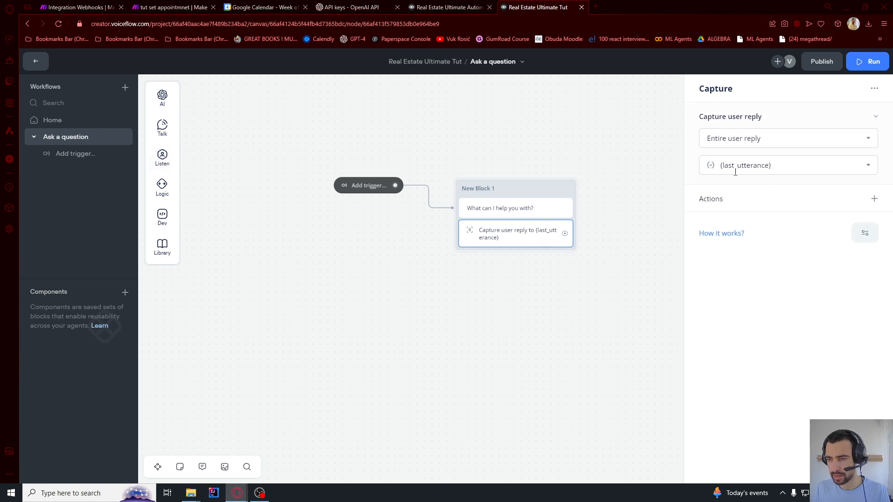
{"action": "left_click", "coordinate": [619, 150]}
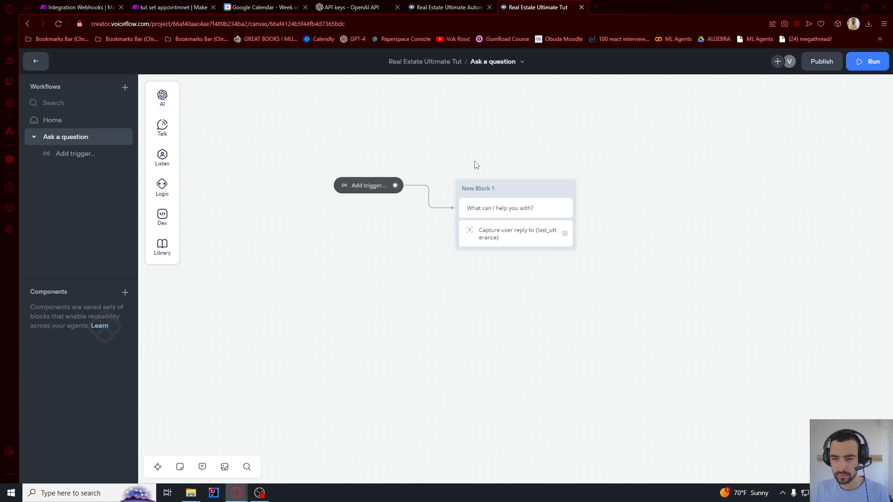
{"action": "scroll", "coordinate": [475, 163], "scroll_direction": "down", "scroll_amount": 1}
{"action": "left_click_drag", "start_coordinate": [475, 163], "coordinate": [423, 160]}
{"action": "scroll", "coordinate": [423, 161], "scroll_direction": "up", "scroll_amount": 3}
{"action": "left_click", "coordinate": [423, 192]}
{"action": "type", "text": "Ask a question"}
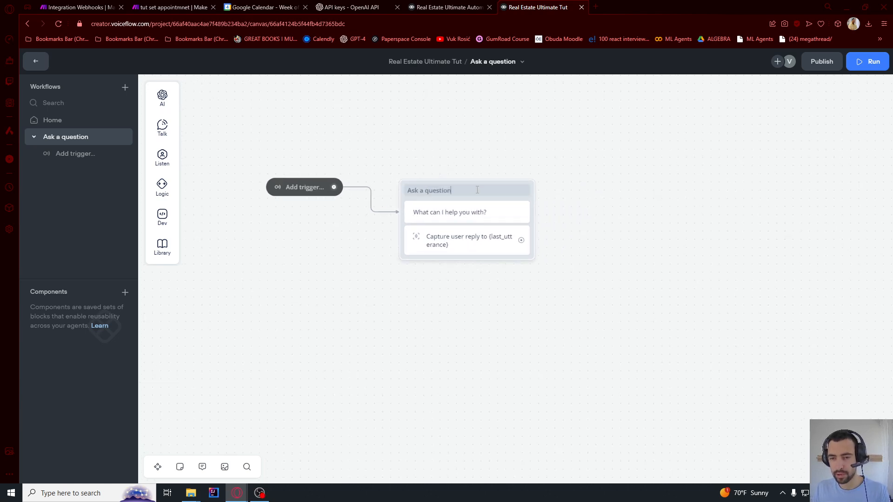
{"action": "left_click", "coordinate": [479, 202]}
{"action": "left_click_drag", "start_coordinate": [596, 257], "coordinate": [521, 270]}
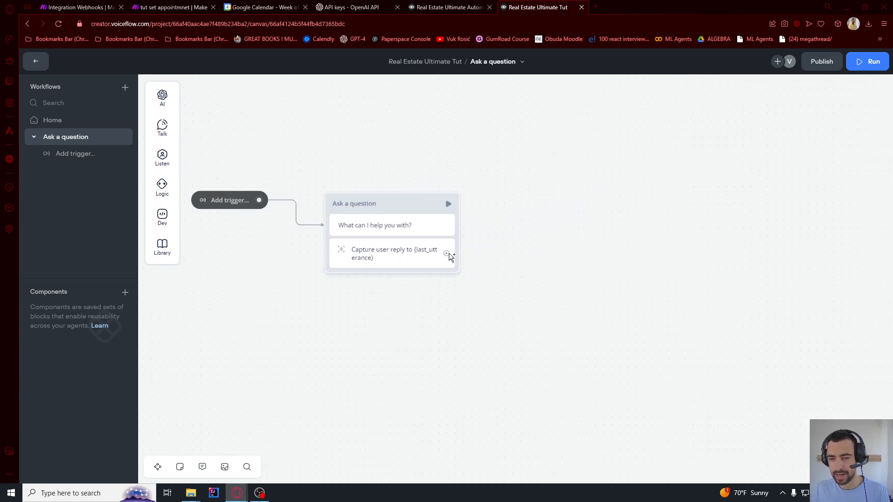
Add a Response AI step answering from the Knowledge Base with {last_utterance} as question
{"action": "left_click_drag", "start_coordinate": [447, 254], "coordinate": [509, 202]}
{"action": "mouse_move", "coordinate": [565, 214]}
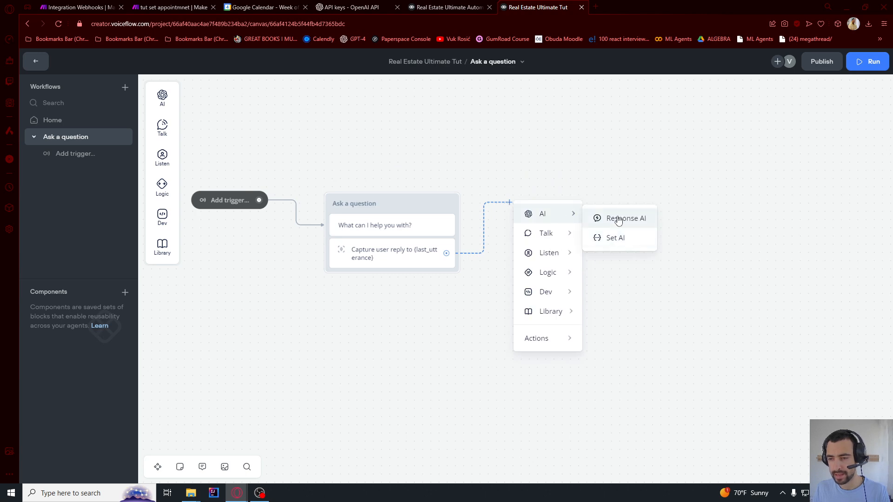
{"action": "left_click", "coordinate": [619, 221]}
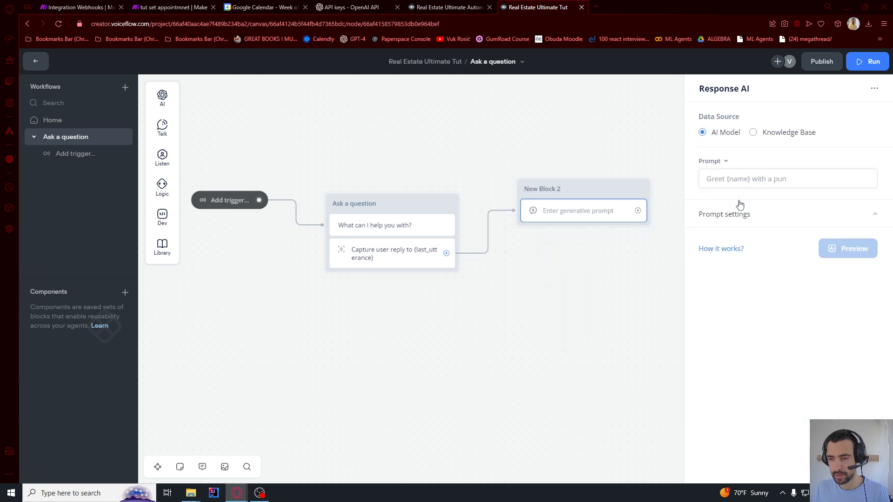
{"action": "left_click", "coordinate": [761, 139]}
{"action": "left_click", "coordinate": [767, 178]}
{"action": "type", "text": "{last"}
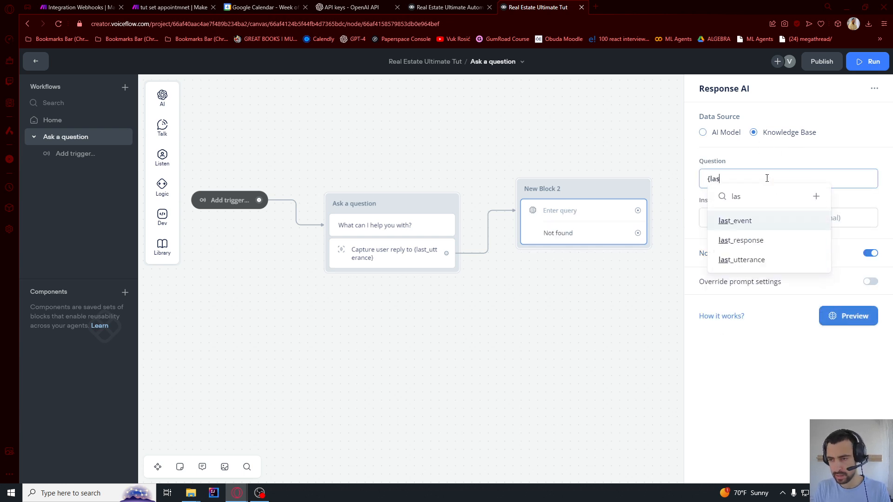
{"action": "left_click", "coordinate": [752, 265]}
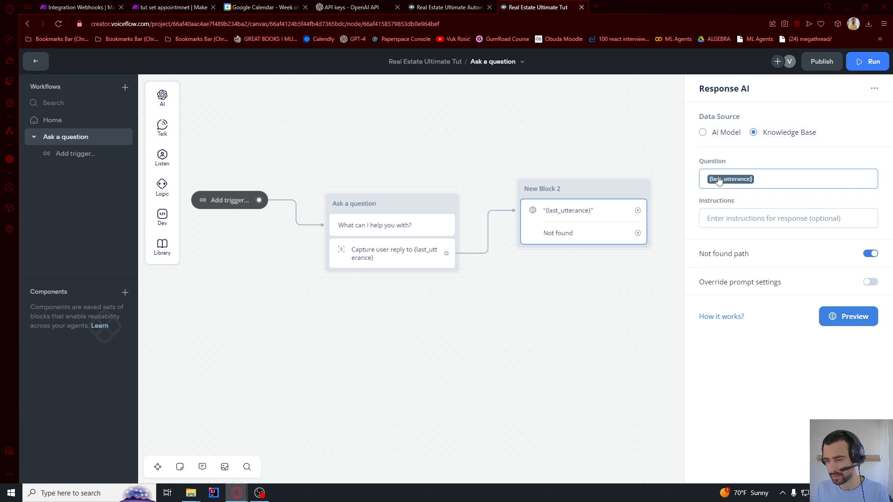
{"action": "left_click", "coordinate": [561, 115]}
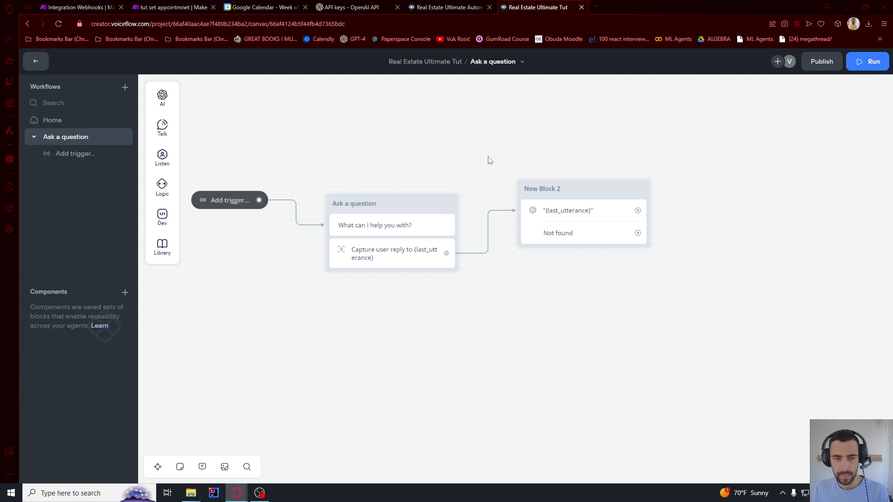
Import the real-estate FAQ as a plain-text Knowledge Base data source
{"action": "left_click", "coordinate": [37, 62]}
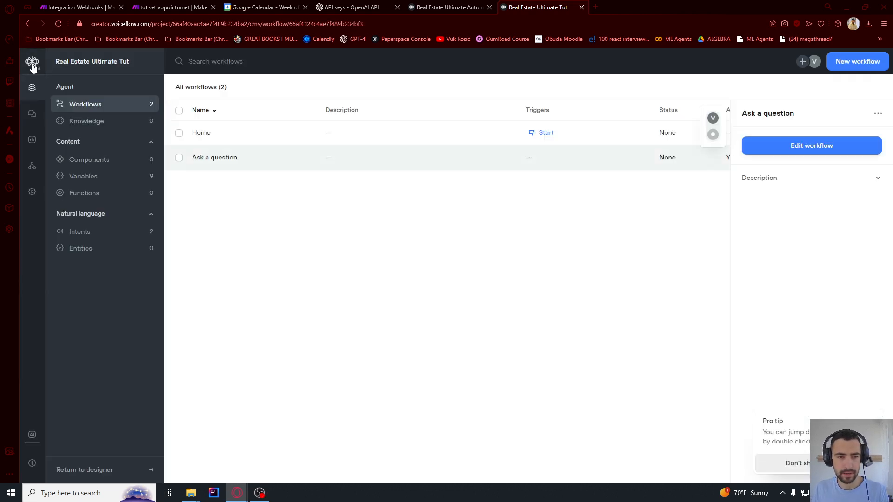
{"action": "left_click", "coordinate": [80, 121]}
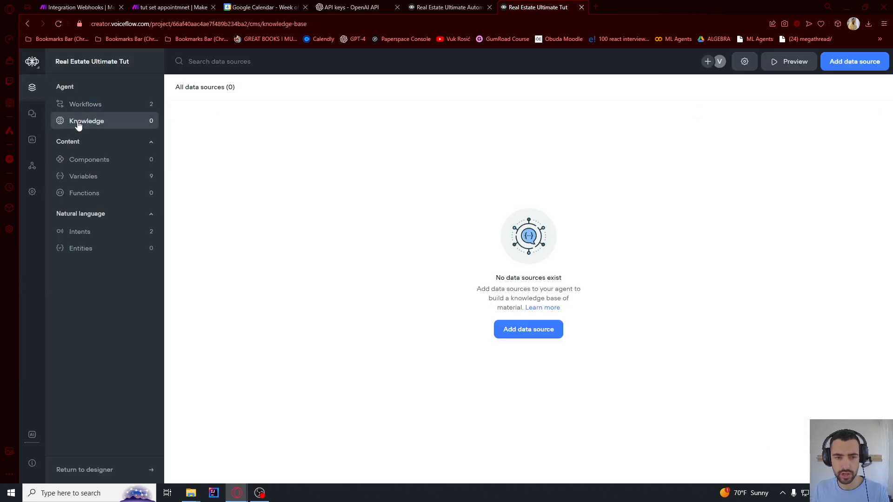
{"action": "left_click", "coordinate": [524, 329]}
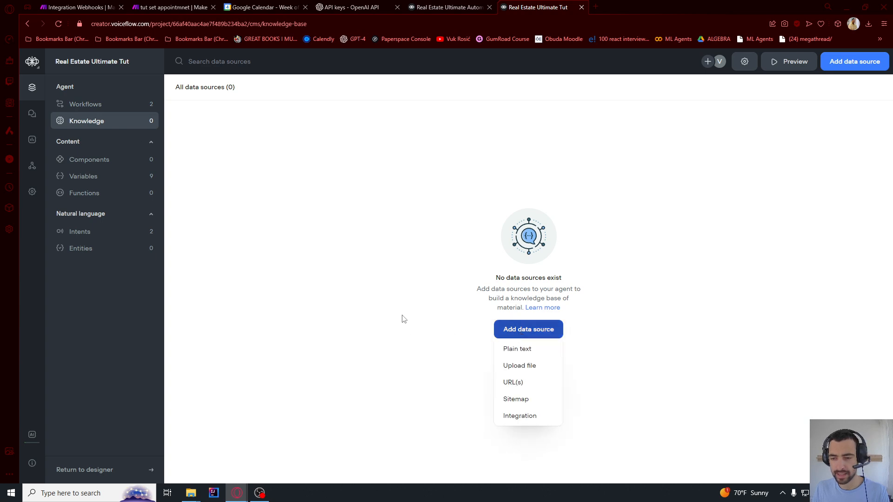
{"action": "left_click", "coordinate": [519, 349]}
{"action": "key", "text": "ctrl+v"}
{"action": "left_click_drag", "start_coordinate": [414, 416], "coordinate": [426, 237]}
{"action": "left_click", "coordinate": [443, 199]}
{"action": "left_click_drag", "start_coordinate": [439, 190], "coordinate": [436, 347]}
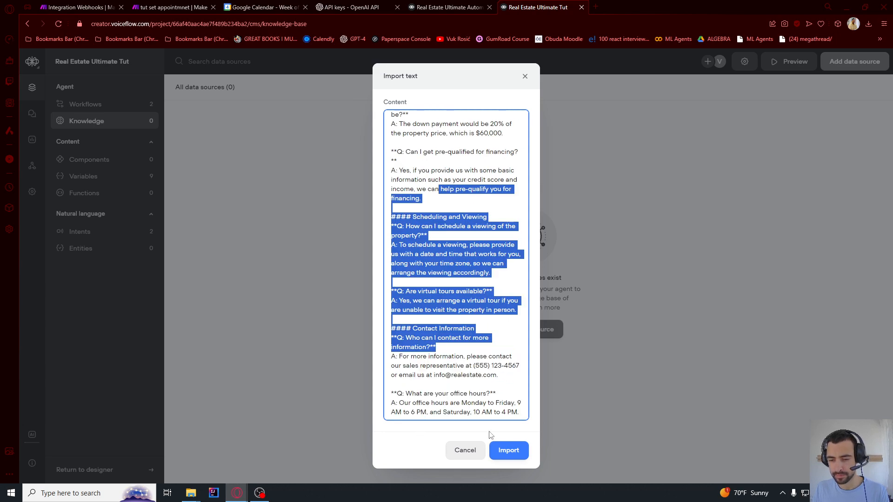
{"action": "left_click", "coordinate": [509, 450]}
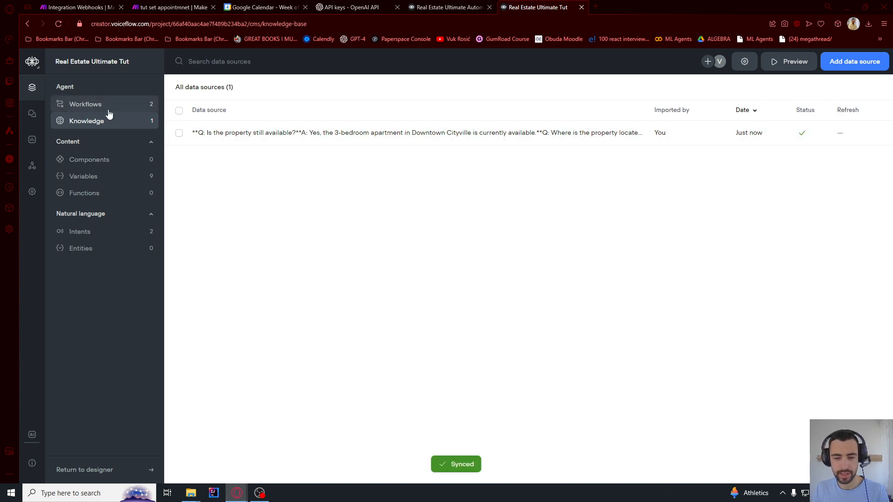
Reopen the Ask a question workflow canvas for editing
{"action": "left_click", "coordinate": [88, 109]}
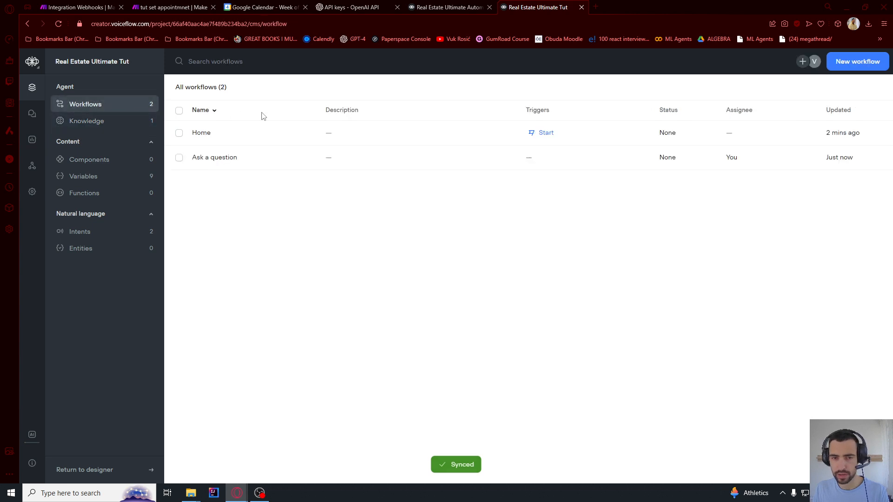
{"action": "left_click", "coordinate": [215, 158]}
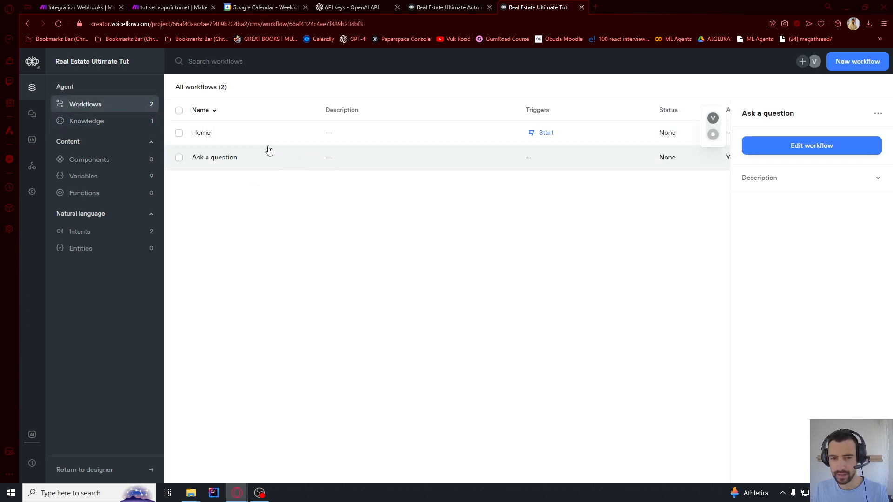
{"action": "left_click", "coordinate": [786, 152]}
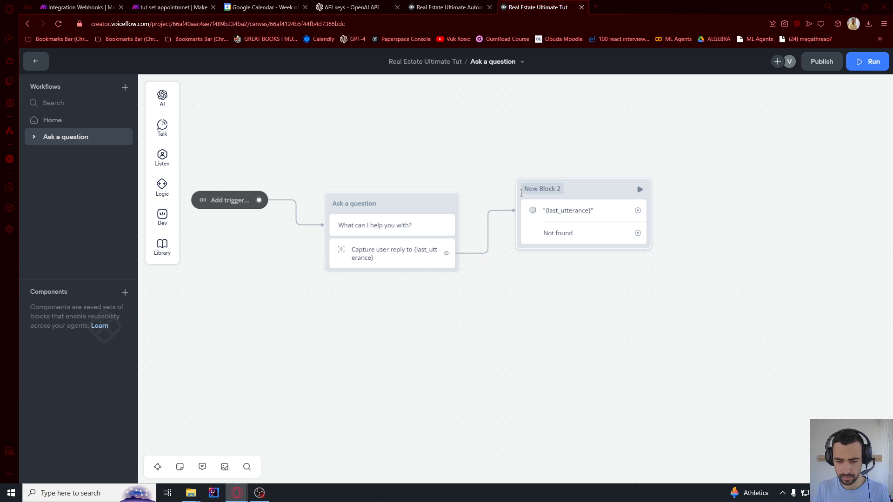
{"action": "left_click_drag", "start_coordinate": [509, 187], "coordinate": [309, 158]}
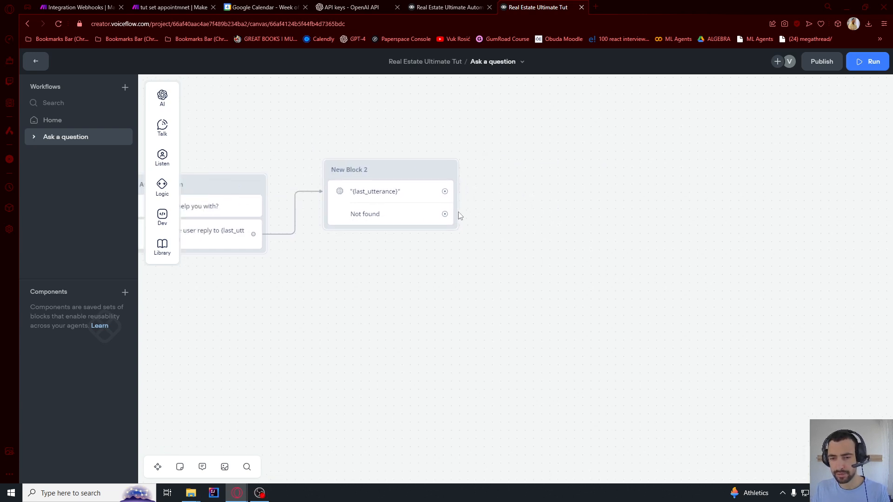
Add a text reply with the pasted sorry message to the Not found path
{"action": "left_click_drag", "start_coordinate": [444, 214], "coordinate": [541, 261]}
{"action": "mouse_move", "coordinate": [563, 277]}
{"action": "mouse_move", "coordinate": [579, 291]}
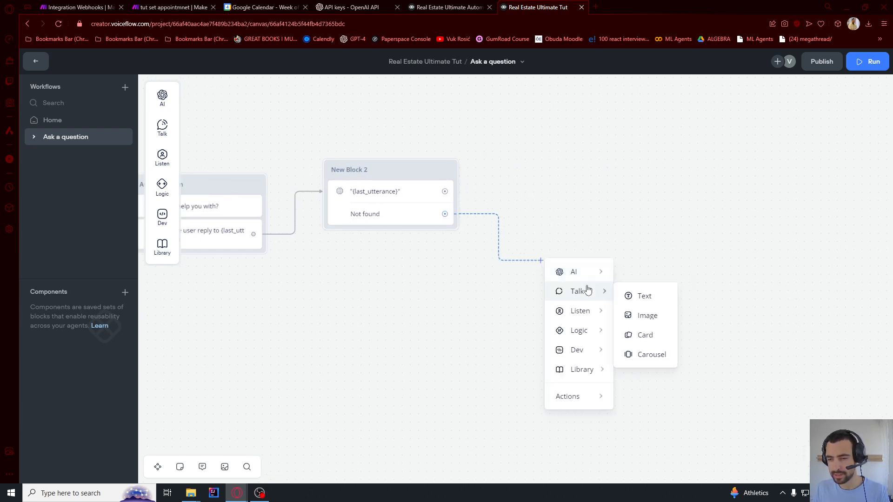
{"action": "left_click", "coordinate": [642, 295]}
{"action": "type", "text": "Sorry, I was not able to find an answer to your question."}
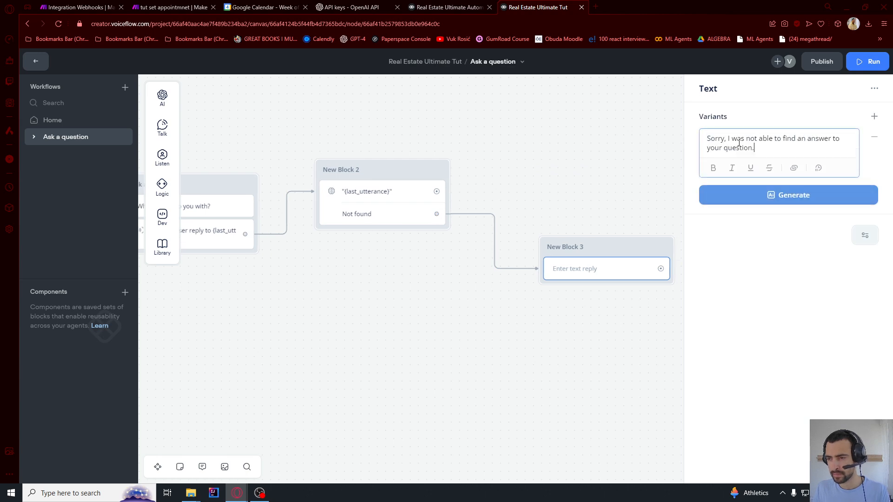
{"action": "left_click_drag", "start_coordinate": [729, 138], "coordinate": [791, 151]}
{"action": "left_click", "coordinate": [788, 265]}
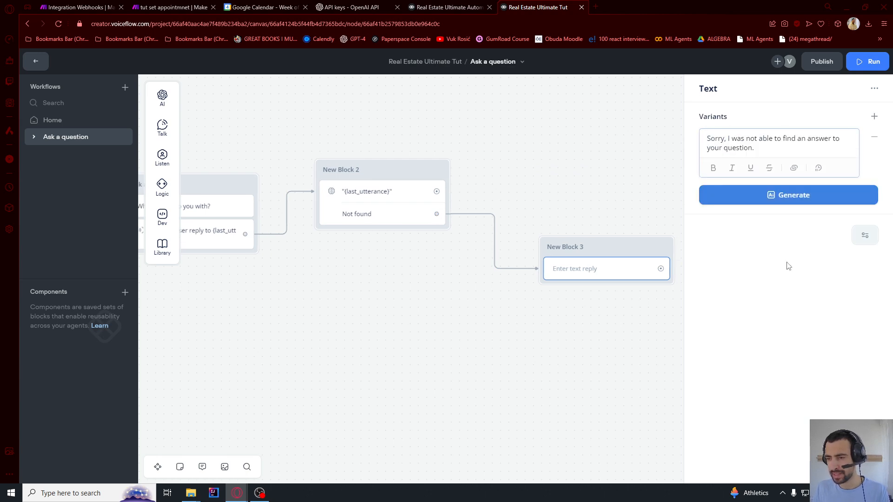
{"action": "scroll", "coordinate": [588, 162], "scroll_direction": "down", "scroll_amount": 2}
{"action": "left_click", "coordinate": [590, 165]}
Add a buttons step after New Block 3: Ask another question, Contact human agent, Return to options
{"action": "left_click_drag", "start_coordinate": [575, 174], "coordinate": [398, 255]}
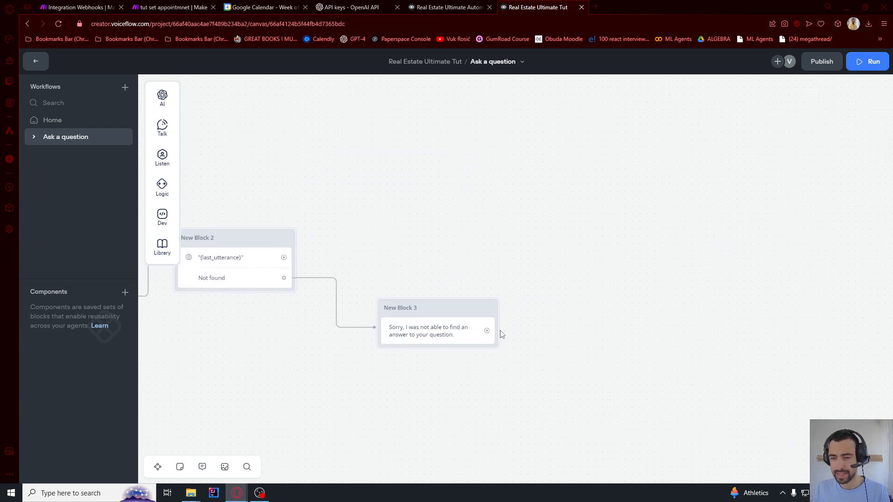
{"action": "left_click_drag", "start_coordinate": [487, 331], "coordinate": [571, 170]}
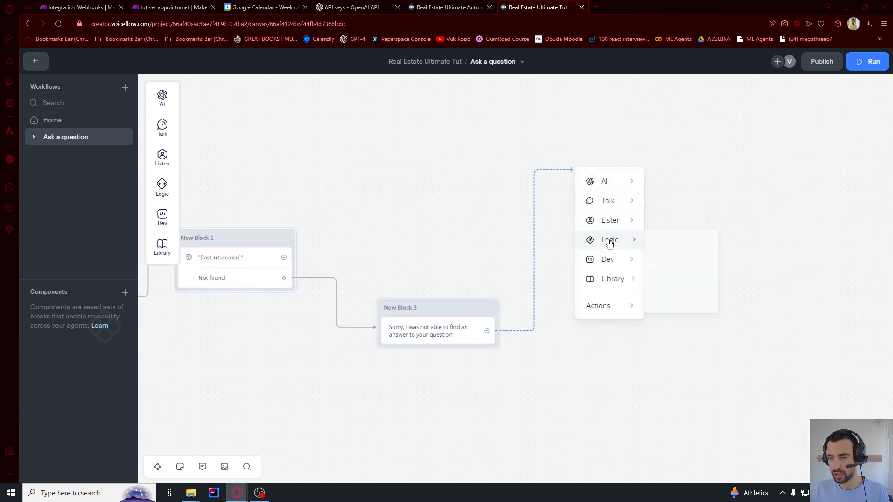
{"action": "mouse_move", "coordinate": [609, 220]}
{"action": "left_click", "coordinate": [694, 225]}
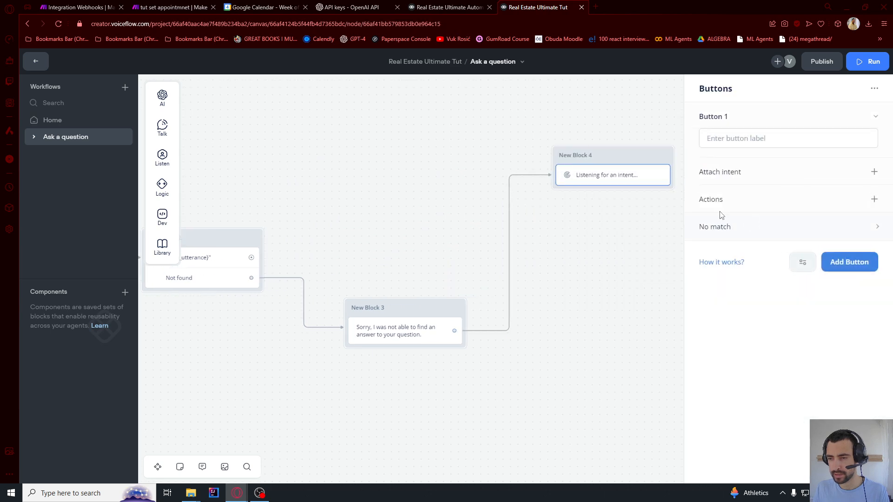
{"action": "type", "text": "Ask another question"}
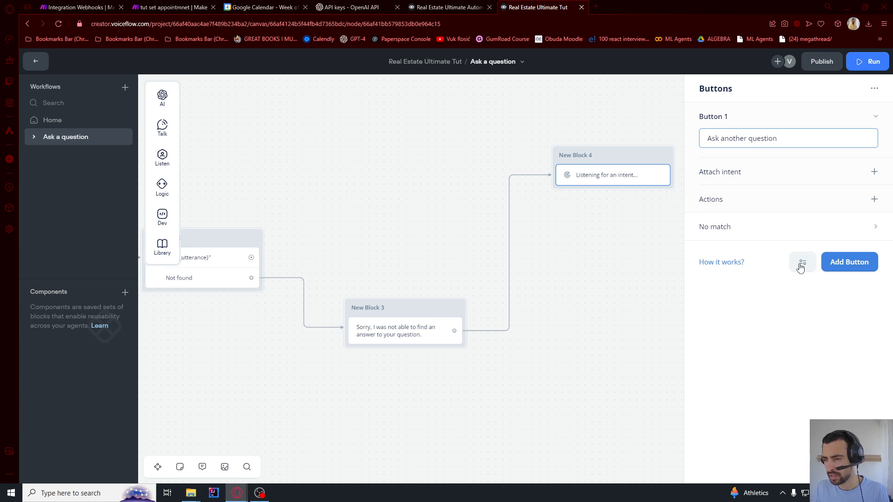
{"action": "left_click", "coordinate": [845, 263]}
{"action": "type", "text": "Contact human agent"}
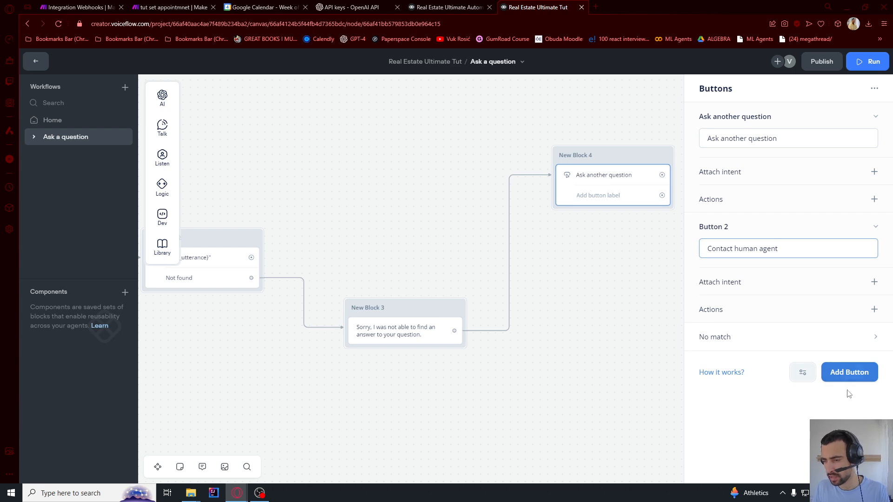
{"action": "left_click", "coordinate": [848, 375]}
{"action": "type", "text": "Return to options"}
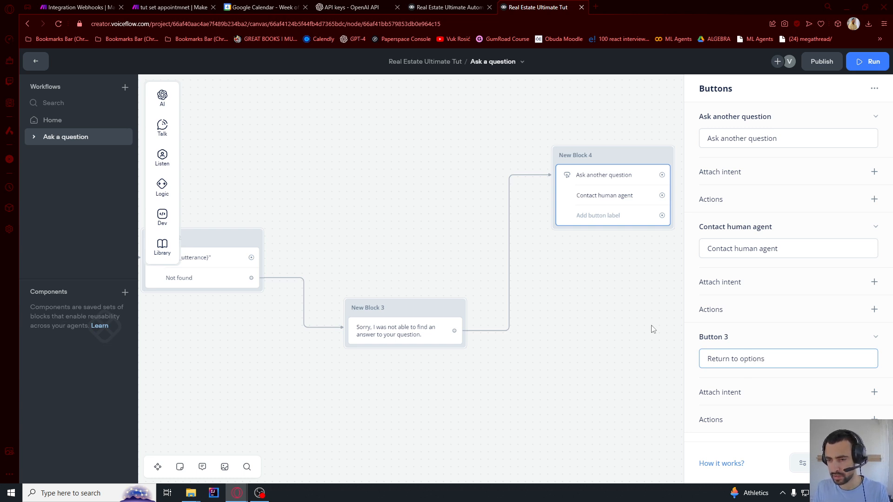
{"action": "left_click", "coordinate": [653, 329]}
{"action": "scroll", "coordinate": [580, 273], "scroll_direction": "down", "scroll_amount": 1}
{"action": "left_click_drag", "start_coordinate": [582, 273], "coordinate": [707, 274]}
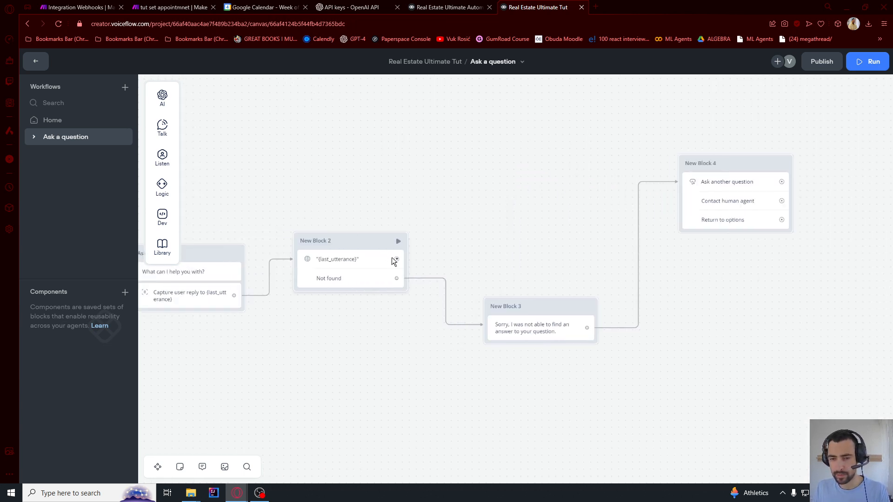
Connect the {last_utterance} path to New Block 4
{"action": "left_click_drag", "start_coordinate": [396, 259], "coordinate": [688, 174]}
{"action": "left_click_drag", "start_coordinate": [704, 278], "coordinate": [789, 273]}
{"action": "scroll", "coordinate": [581, 227], "scroll_direction": "down", "scroll_amount": 1}
{"action": "scroll", "coordinate": [589, 220], "scroll_direction": "up", "scroll_amount": 3}
{"action": "scroll", "coordinate": [542, 212], "scroll_direction": "down", "scroll_amount": 2}
Loop the Ask another question button back to Ask a question with a straight line
{"action": "left_click_drag", "start_coordinate": [864, 188], "coordinate": [350, 248]}
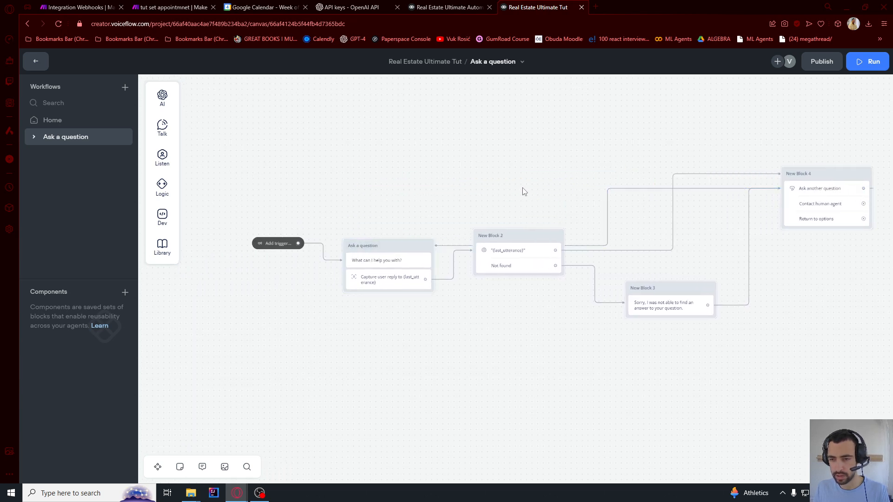
{"action": "left_click", "coordinate": [609, 202]}
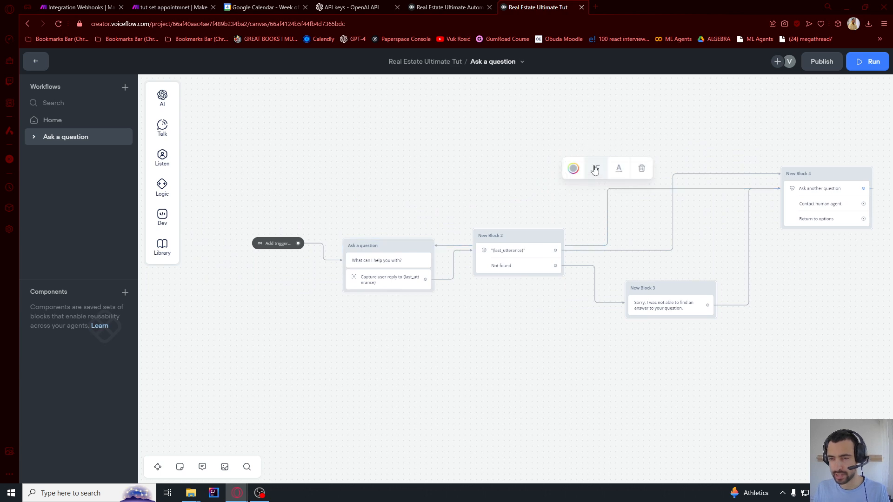
{"action": "left_click", "coordinate": [596, 173]}
{"action": "left_click", "coordinate": [607, 193]}
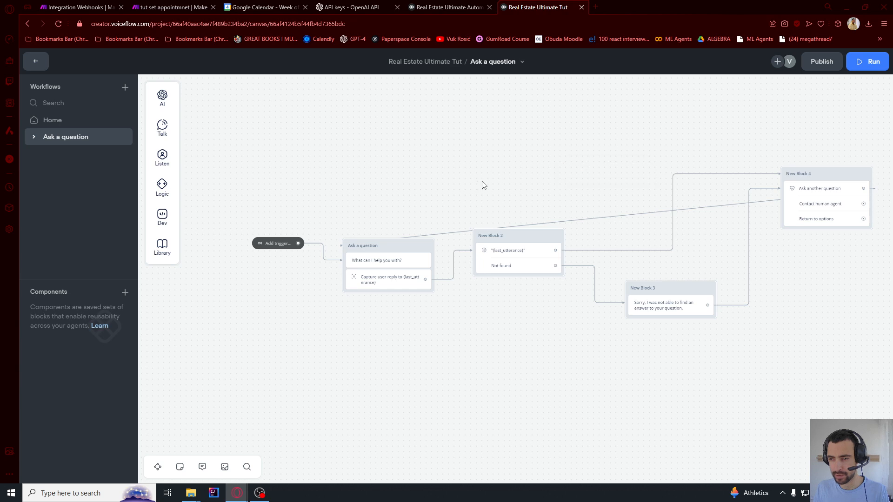
Make the Return to options button go to the Home workflow's Start block
{"action": "left_click_drag", "start_coordinate": [483, 183], "coordinate": [533, 147]}
{"action": "scroll", "coordinate": [437, 207], "scroll_direction": "up", "scroll_amount": 3}
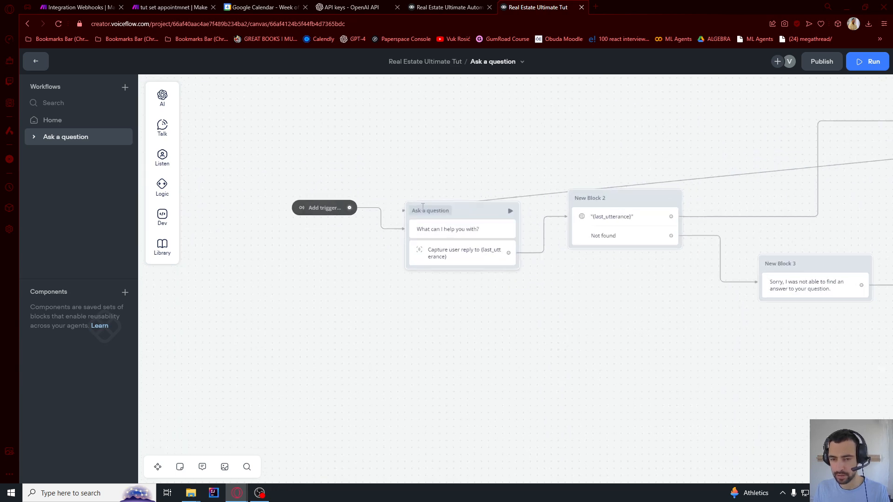
{"action": "scroll", "coordinate": [448, 195], "scroll_direction": "down", "scroll_amount": 1}
{"action": "scroll", "coordinate": [448, 193], "scroll_direction": "down", "scroll_amount": 2}
{"action": "left_click_drag", "start_coordinate": [488, 166], "coordinate": [339, 183]}
{"action": "left_click_drag", "start_coordinate": [451, 167], "coordinate": [435, 216]}
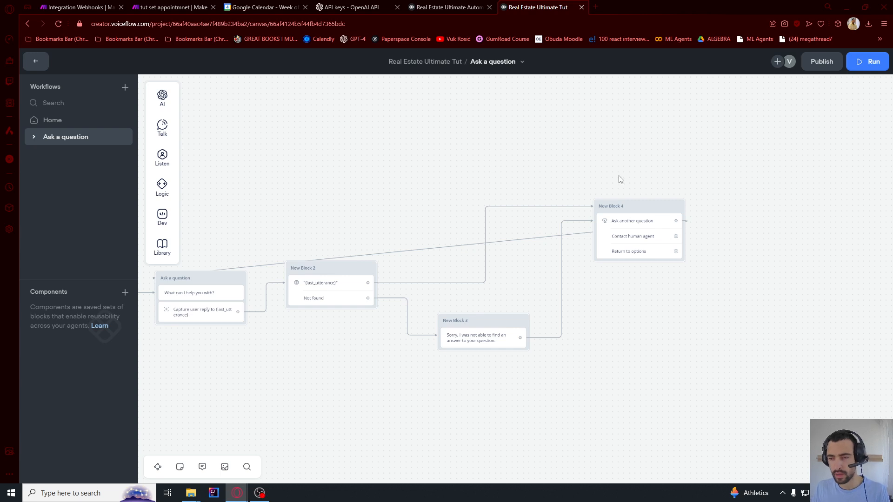
{"action": "left_click_drag", "start_coordinate": [620, 179], "coordinate": [475, 174]}
{"action": "scroll", "coordinate": [470, 191], "scroll_direction": "up", "scroll_amount": 1}
{"action": "left_click", "coordinate": [467, 208]}
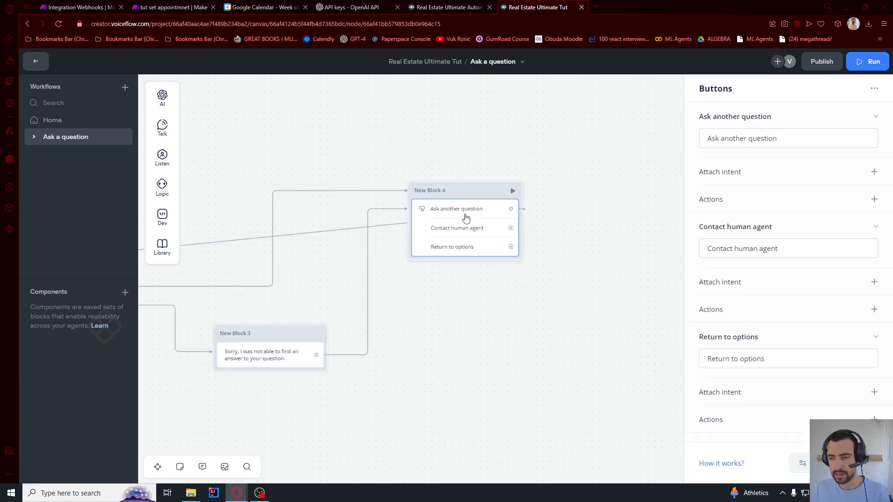
{"action": "scroll", "coordinate": [468, 212], "scroll_direction": "up", "scroll_amount": 2}
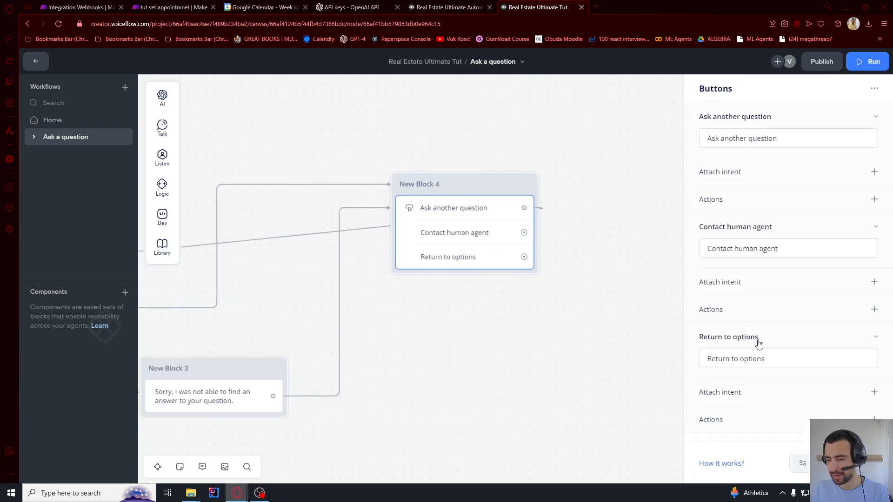
{"action": "scroll", "coordinate": [760, 345], "scroll_direction": "down", "scroll_amount": 1}
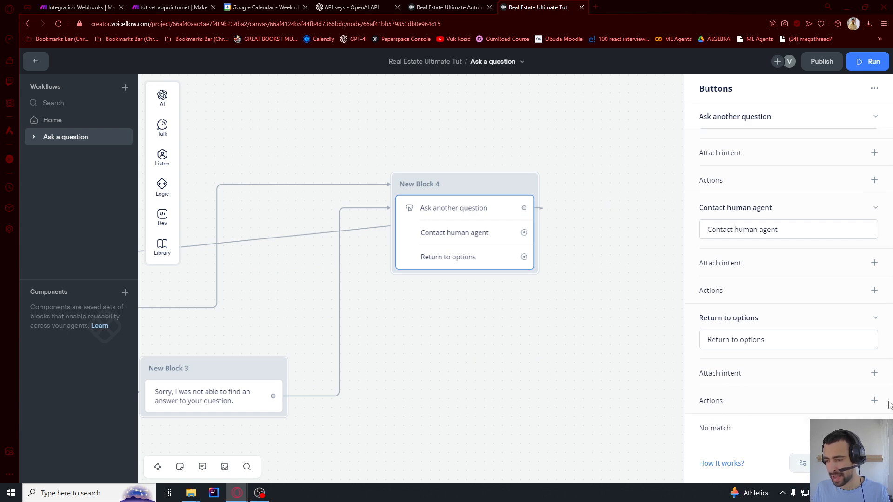
{"action": "left_click", "coordinate": [875, 400]}
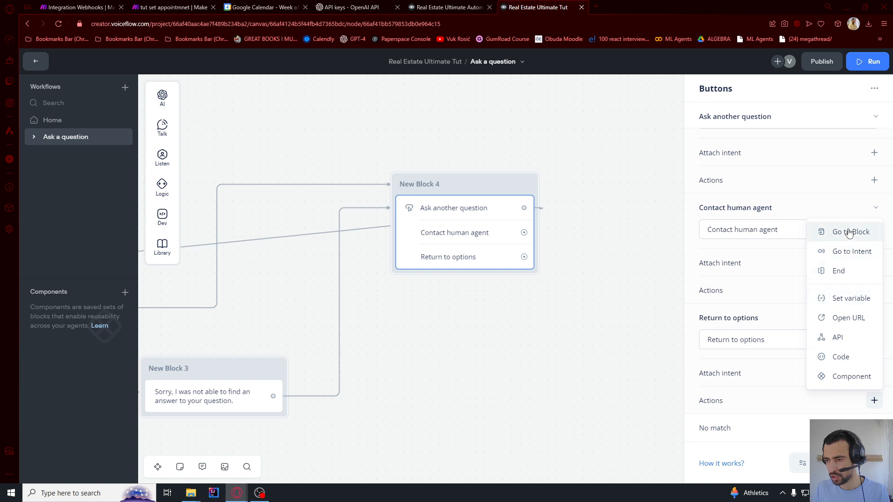
{"action": "left_click", "coordinate": [849, 232]}
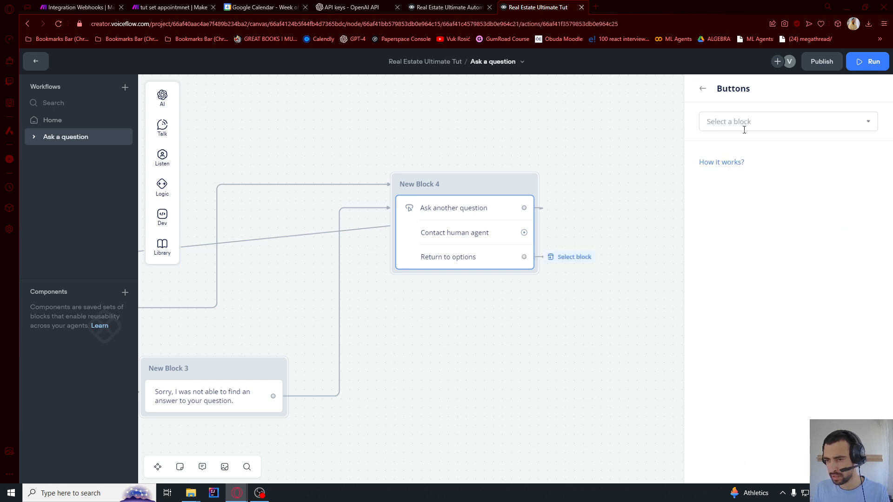
{"action": "left_click", "coordinate": [872, 126]}
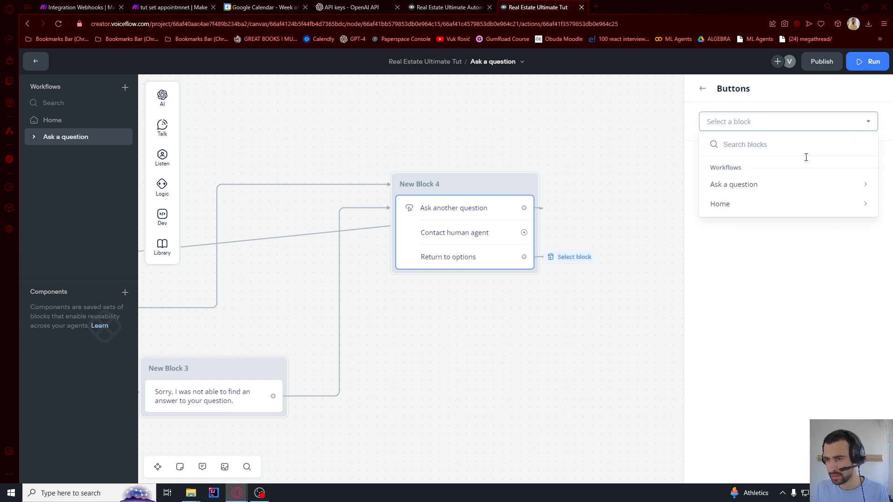
{"action": "left_click", "coordinate": [736, 203]}
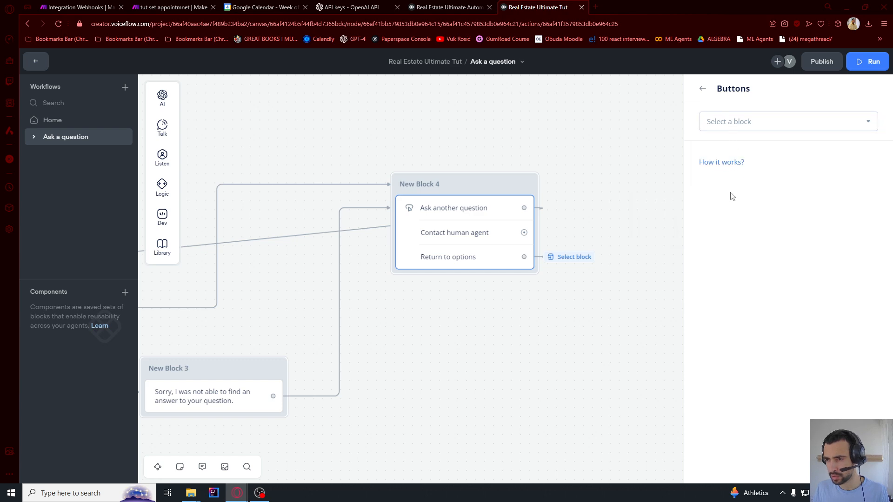
{"action": "left_click", "coordinate": [739, 128]}
{"action": "mouse_move", "coordinate": [720, 207]}
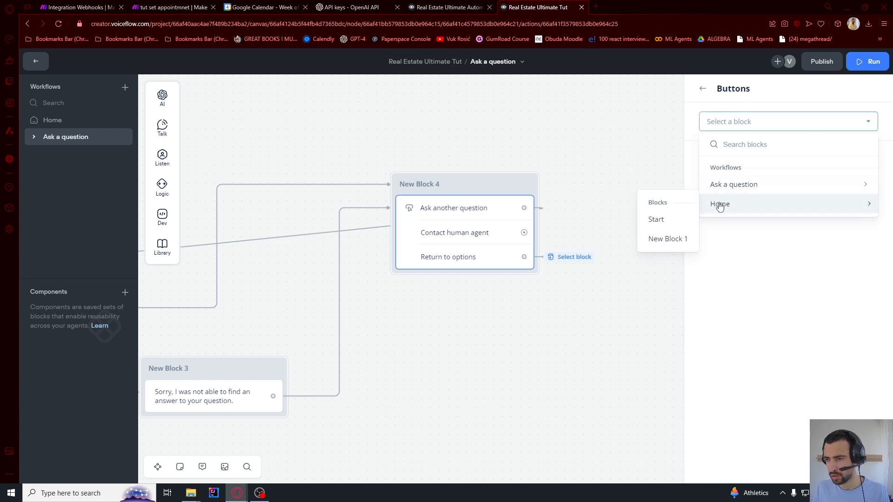
{"action": "left_click", "coordinate": [652, 221]}
{"action": "left_click", "coordinate": [600, 250]}
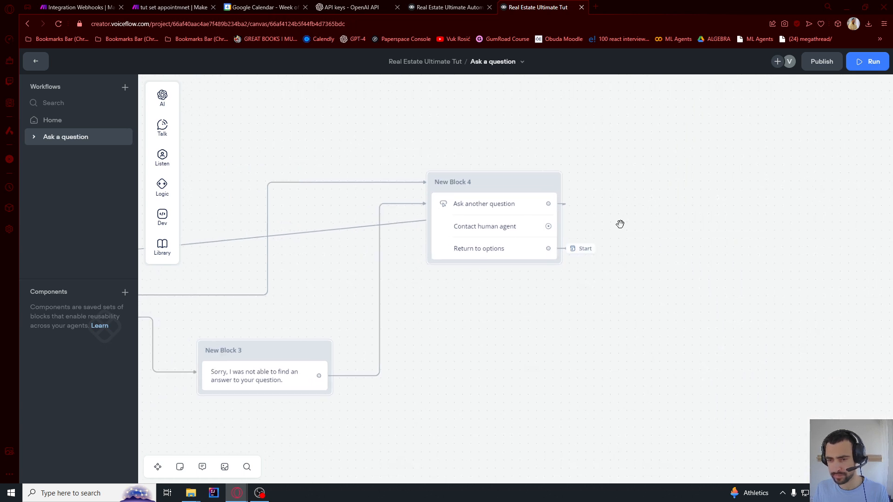
Create a Contact human agent workflow whose 'start' block asks for the user's name
{"action": "left_click", "coordinate": [124, 88]}
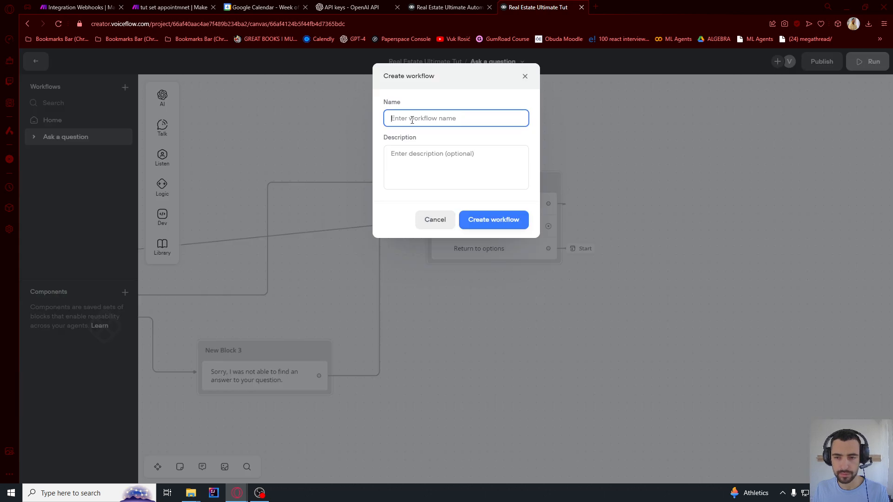
{"action": "type", "text": "Contact human agent"}
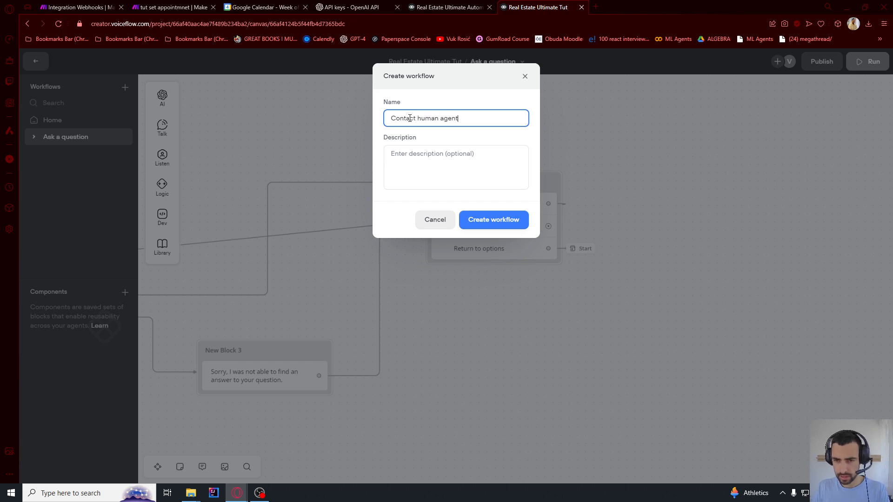
{"action": "left_click", "coordinate": [515, 220]}
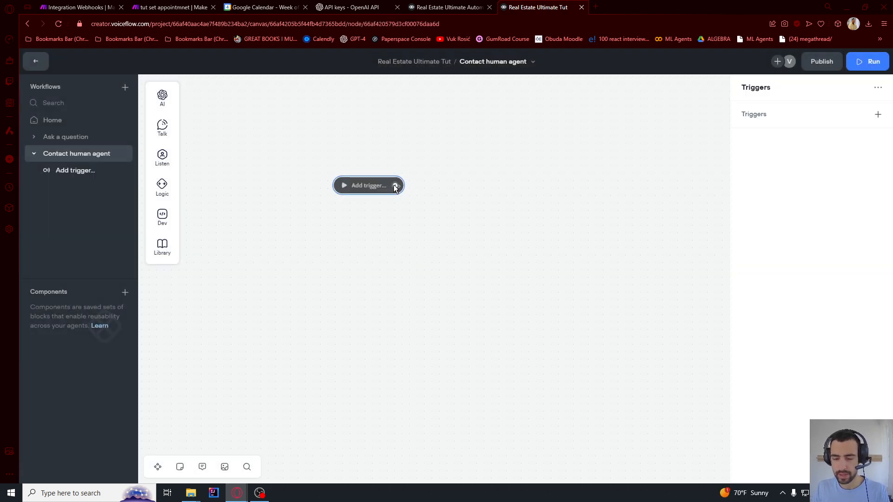
{"action": "left_click_drag", "start_coordinate": [395, 185], "coordinate": [466, 218]}
{"action": "mouse_move", "coordinate": [504, 250]}
{"action": "left_click", "coordinate": [584, 261]}
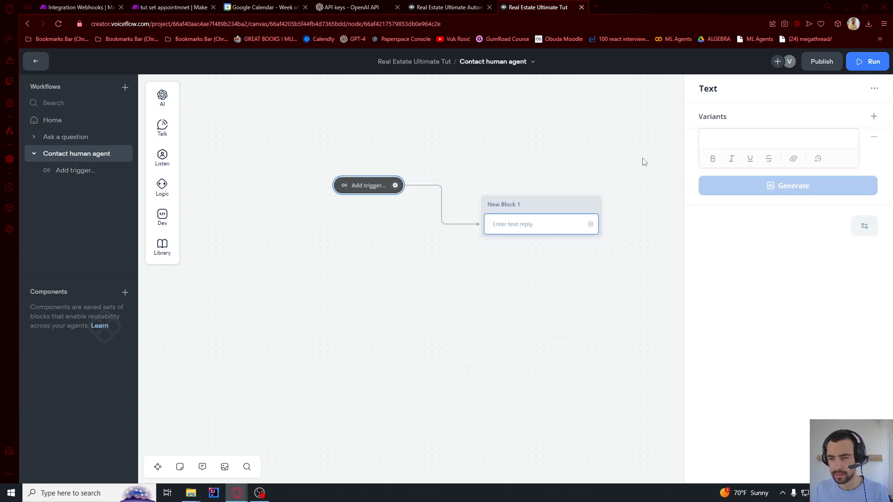
{"action": "type", "text": "May I have your name?"}
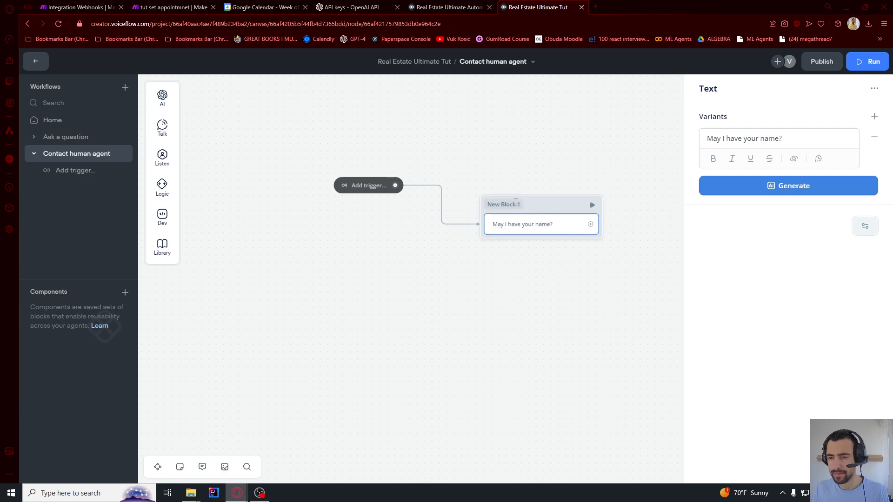
{"action": "double_click", "coordinate": [516, 204]}
{"action": "type", "text": "start"}
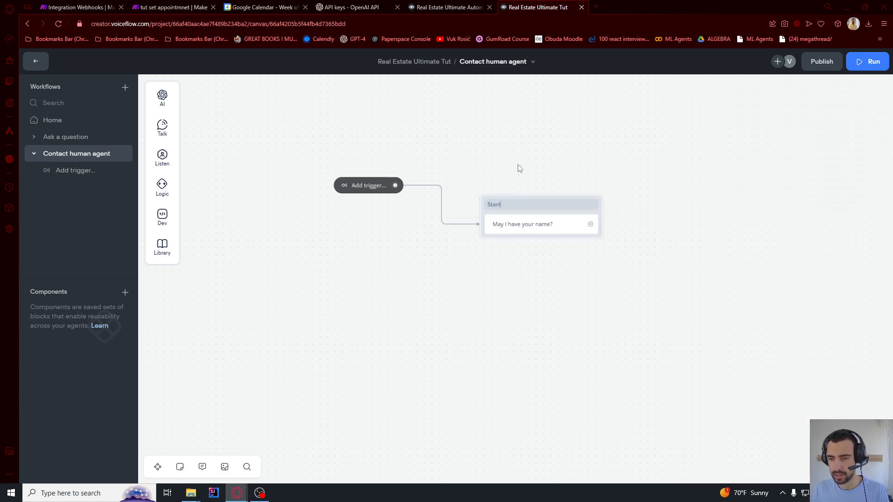
{"action": "left_click", "coordinate": [519, 165]}
{"action": "left_click_drag", "start_coordinate": [586, 164], "coordinate": [481, 183]}
Capture the user's reply into a new {name} variable
{"action": "left_click_drag", "start_coordinate": [487, 248], "coordinate": [549, 207]}
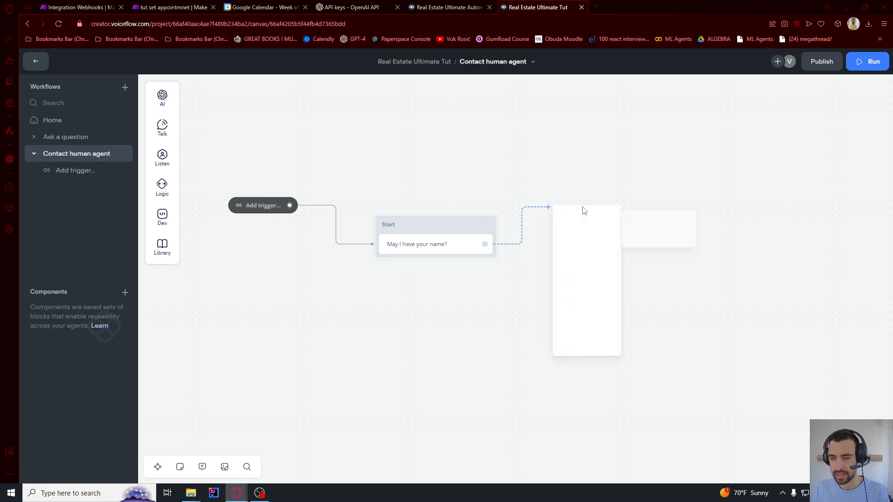
{"action": "mouse_move", "coordinate": [584, 257]}
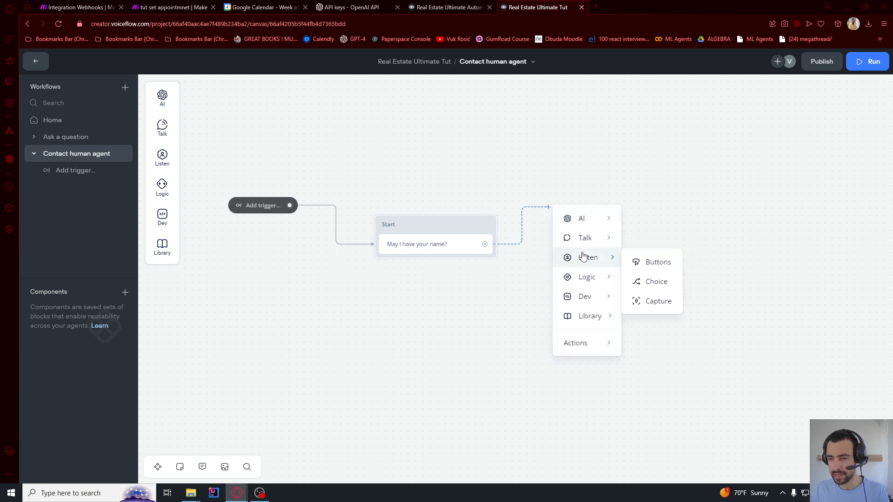
{"action": "left_click", "coordinate": [653, 302]}
{"action": "left_click", "coordinate": [757, 166]}
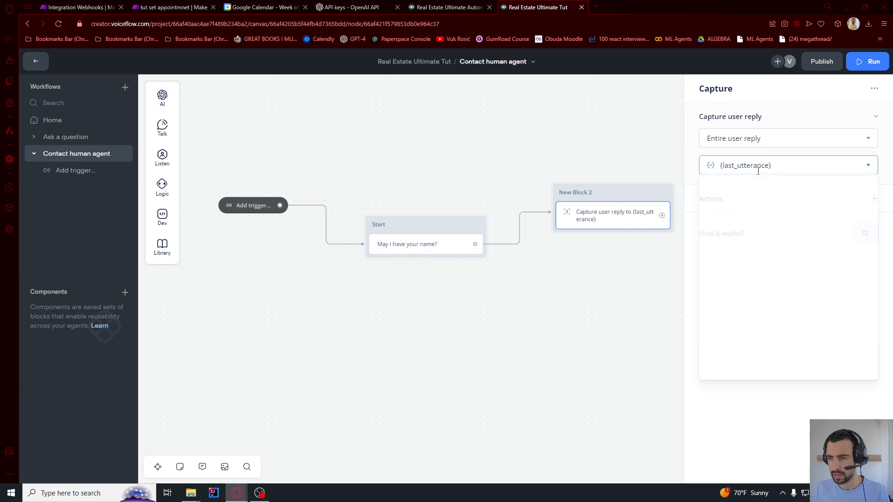
{"action": "key", "text": "ctrl+a"}
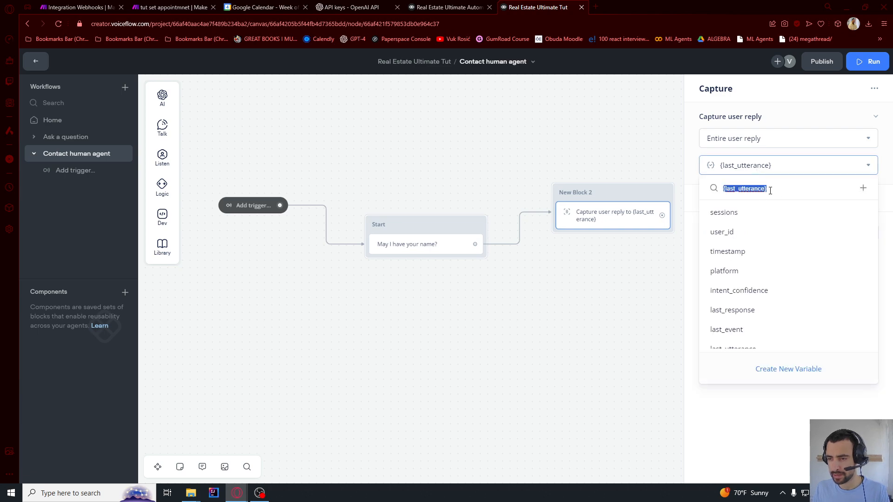
{"action": "type", "text": "name"}
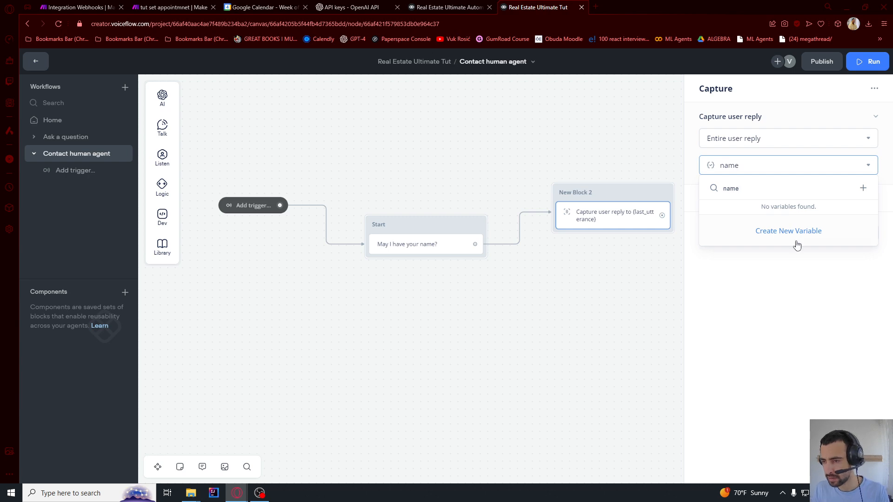
{"action": "left_click", "coordinate": [789, 241]}
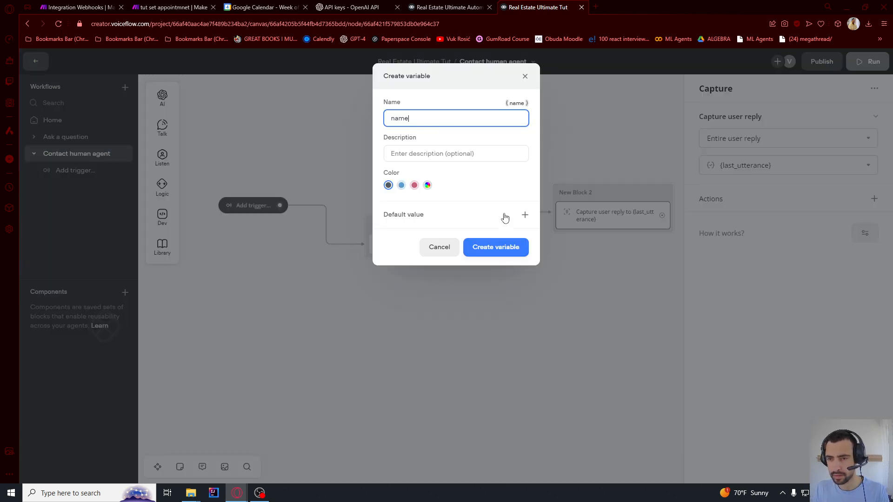
{"action": "left_click", "coordinate": [495, 248]}
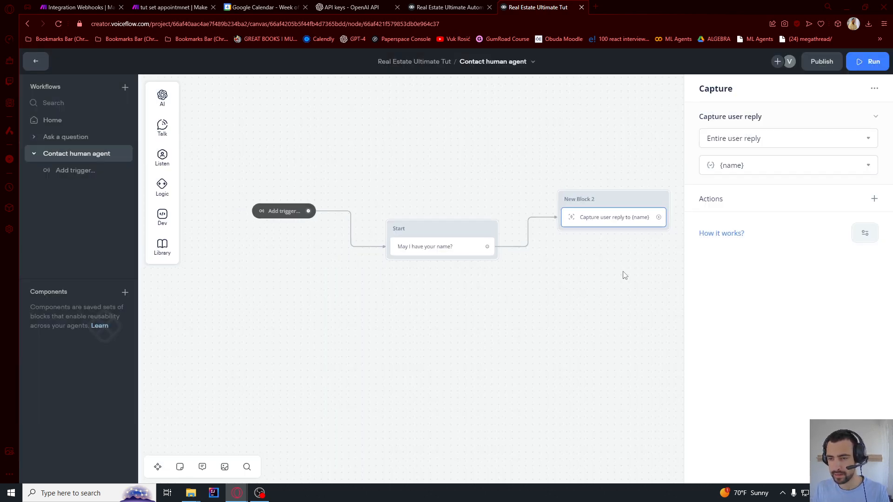
{"action": "left_click", "coordinate": [449, 238]}
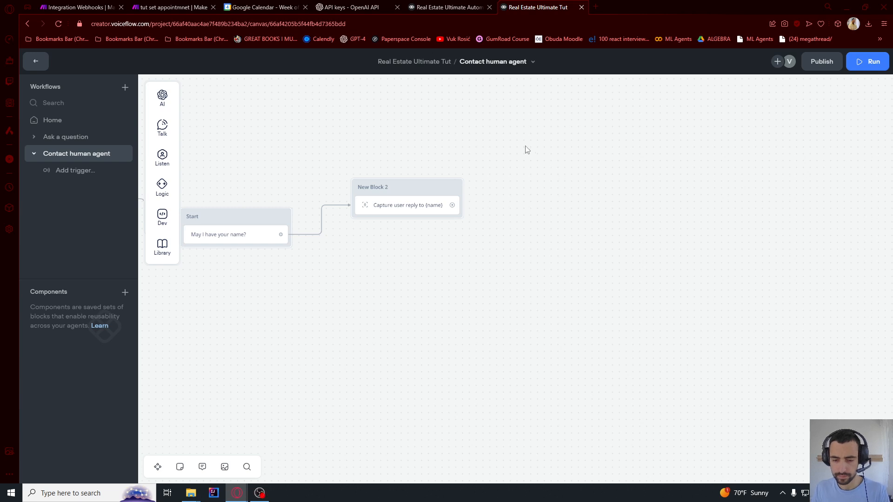
Add a text step saying 'Please write your email below.' after the name capture
{"action": "left_click_drag", "start_coordinate": [402, 211], "coordinate": [409, 114]}
{"action": "left_click_drag", "start_coordinate": [539, 189], "coordinate": [579, 287]}
{"action": "left_click_drag", "start_coordinate": [588, 221], "coordinate": [469, 271]}
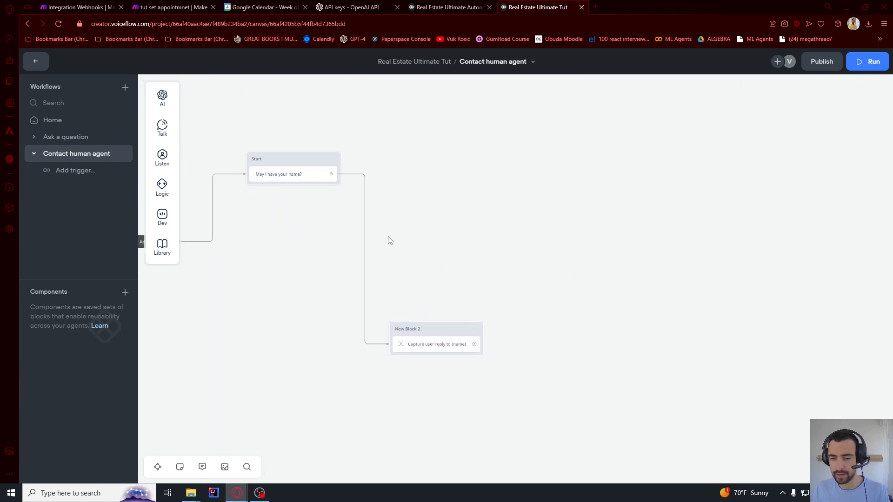
{"action": "scroll", "coordinate": [255, 123], "scroll_direction": "up", "scroll_amount": 2}
{"action": "scroll", "coordinate": [255, 122], "scroll_direction": "up", "scroll_amount": 1}
{"action": "scroll", "coordinate": [276, 151], "scroll_direction": "down", "scroll_amount": 2}
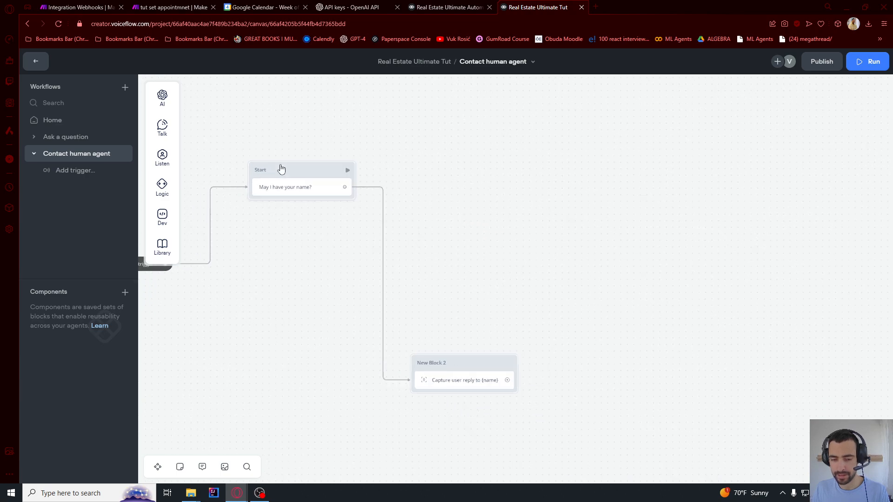
{"action": "left_click_drag", "start_coordinate": [549, 318], "coordinate": [451, 289]}
{"action": "left_click_drag", "start_coordinate": [410, 351], "coordinate": [514, 200]}
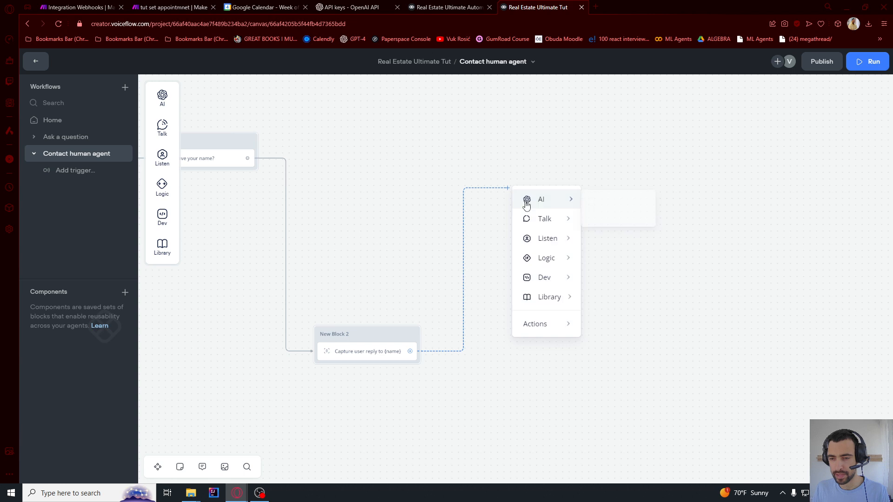
{"action": "mouse_move", "coordinate": [545, 219]}
{"action": "left_click", "coordinate": [617, 222]}
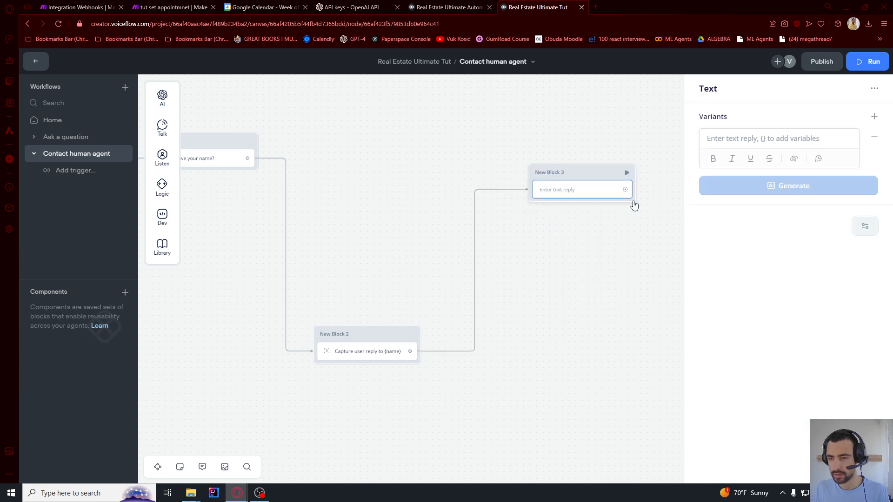
{"action": "left_click", "coordinate": [763, 140]}
{"action": "type", "text": "Please write your email below."}
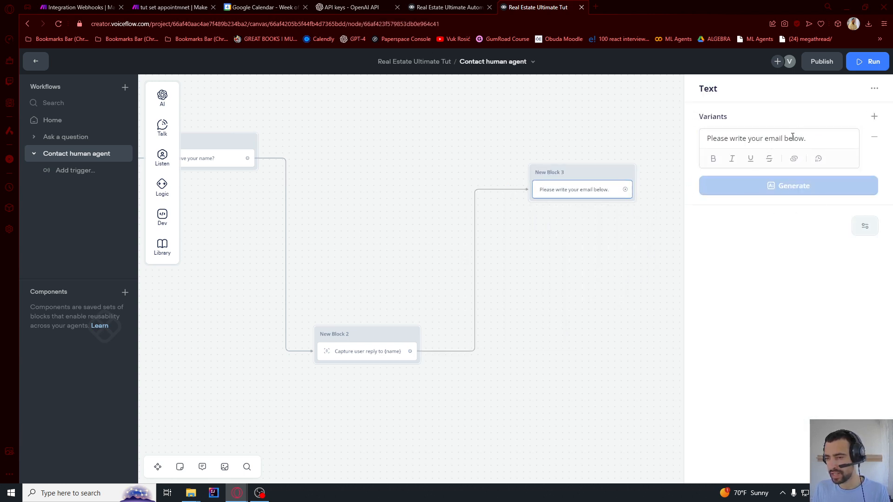
{"action": "left_click_drag", "start_coordinate": [602, 138], "coordinate": [473, 125]}
Capture the reply into a new {email} variable
{"action": "left_click_drag", "start_coordinate": [483, 187], "coordinate": [538, 345]}
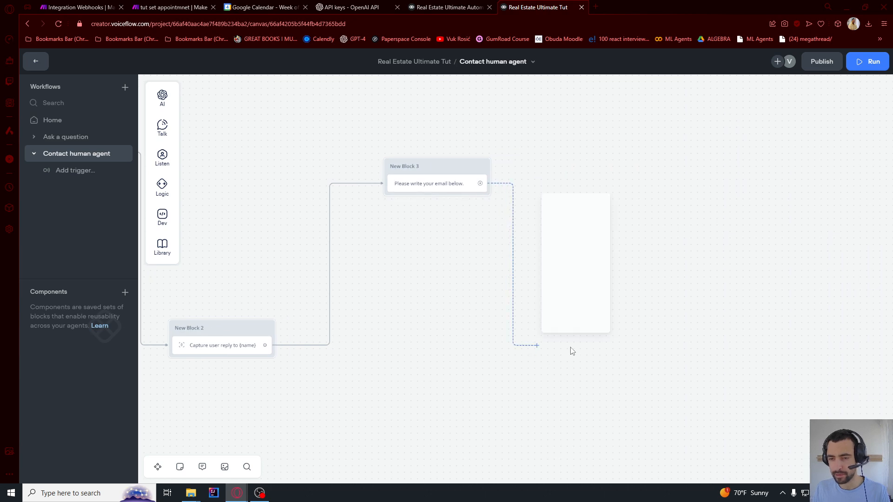
{"action": "mouse_move", "coordinate": [581, 247]}
{"action": "left_click", "coordinate": [652, 292]}
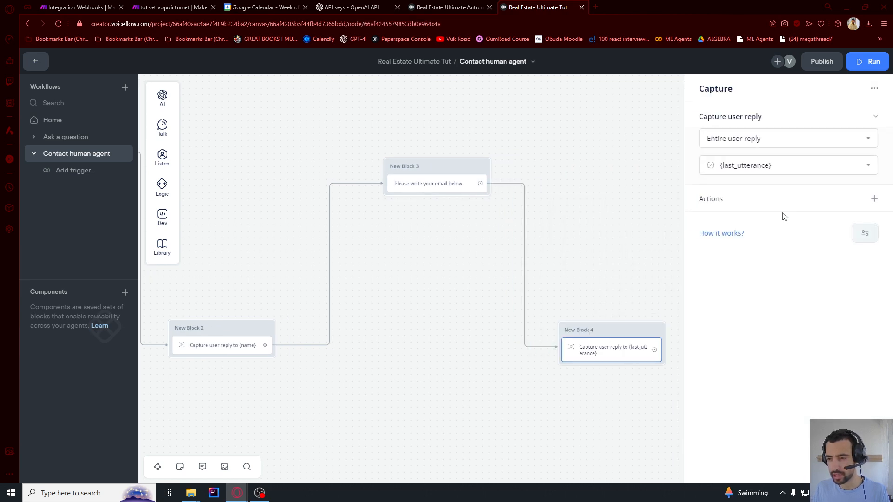
{"action": "left_click", "coordinate": [872, 167]}
{"action": "triple_click", "coordinate": [802, 187]}
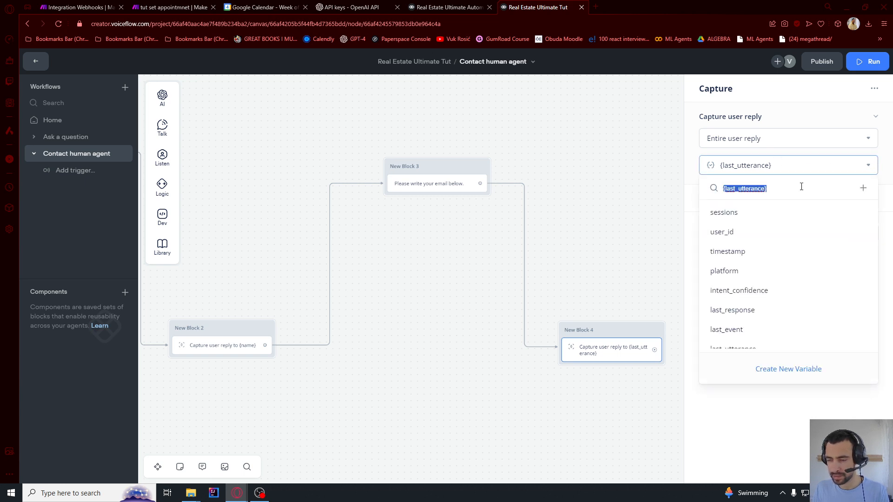
{"action": "type", "text": "email"}
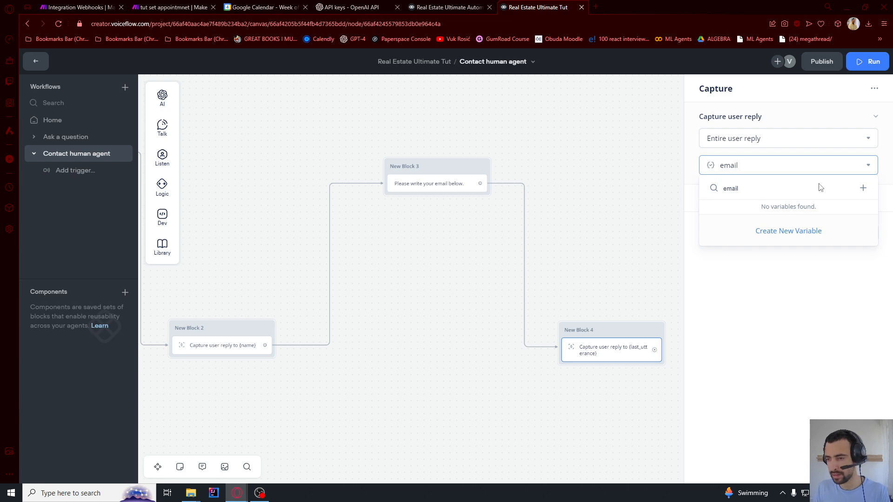
{"action": "left_click", "coordinate": [811, 241]}
{"action": "left_click", "coordinate": [496, 247]}
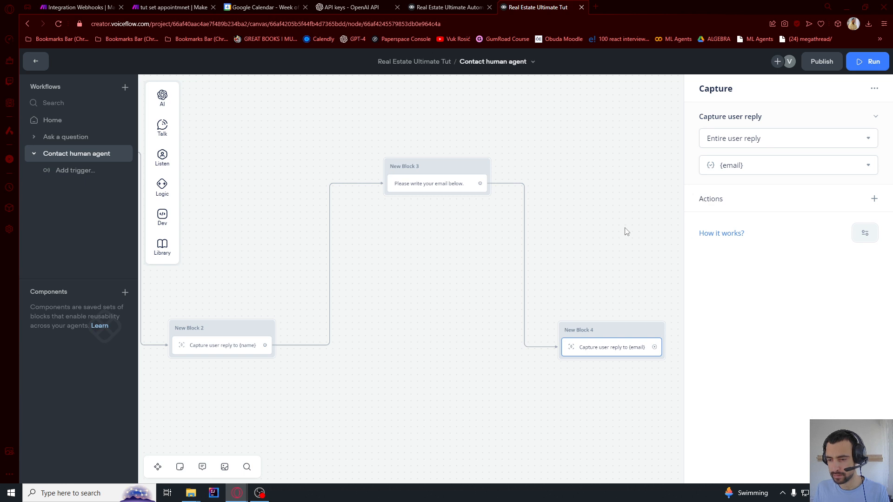
{"action": "left_click_drag", "start_coordinate": [627, 232], "coordinate": [467, 255]}
{"action": "scroll", "coordinate": [471, 233], "scroll_direction": "up", "scroll_amount": 1}
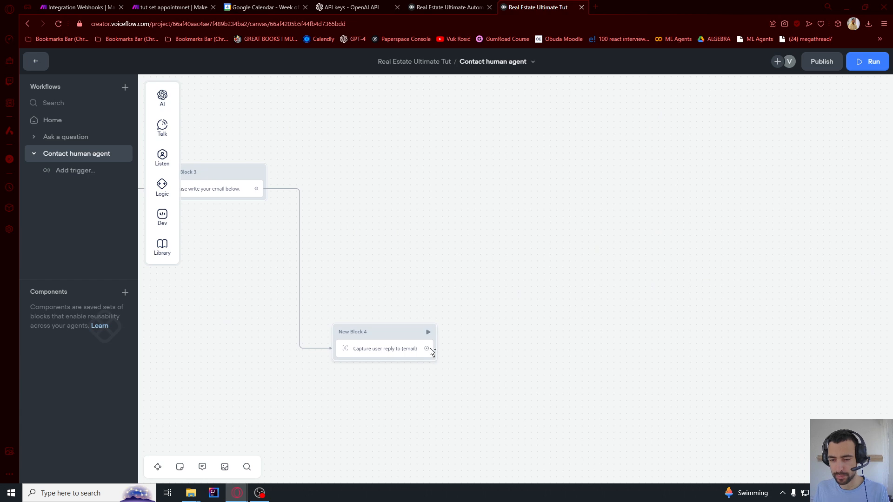
Add an API step after the email capture
{"action": "left_click_drag", "start_coordinate": [431, 352], "coordinate": [514, 187]}
{"action": "mouse_move", "coordinate": [546, 278]}
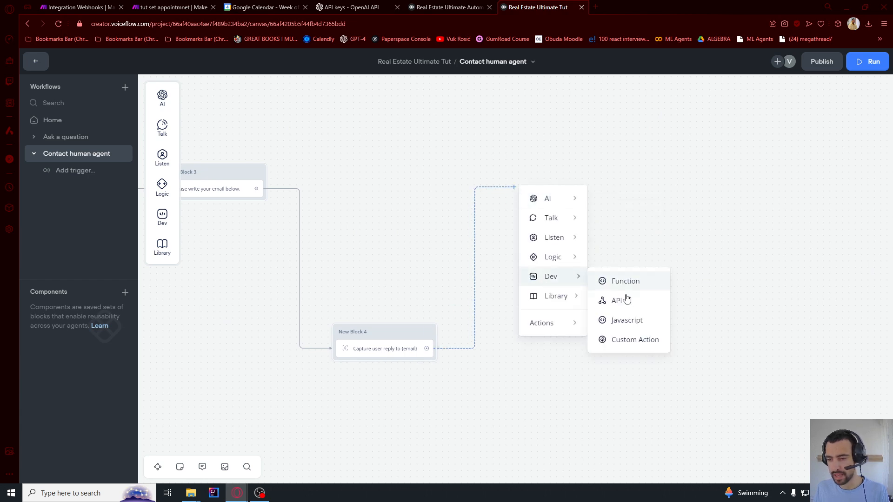
{"action": "left_click", "coordinate": [624, 300]}
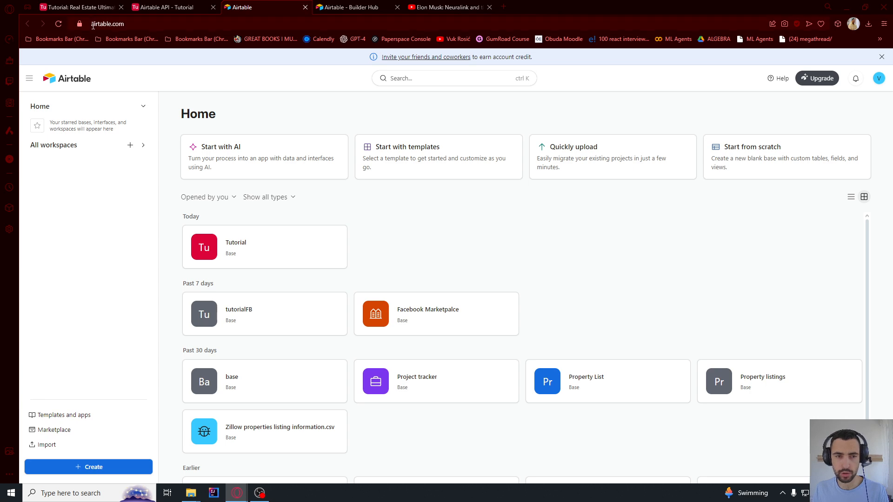
Create a new base from scratch named 'Voiceflow Real Estate Ult Tutorial'
{"action": "left_click_drag", "start_coordinate": [93, 26], "coordinate": [145, 22]}
{"action": "left_click", "coordinate": [145, 22]}
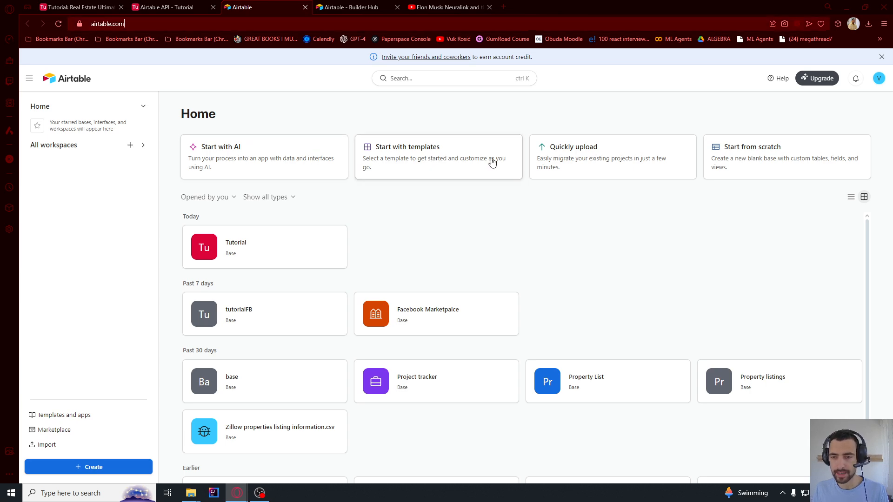
{"action": "left_click", "coordinate": [748, 160]}
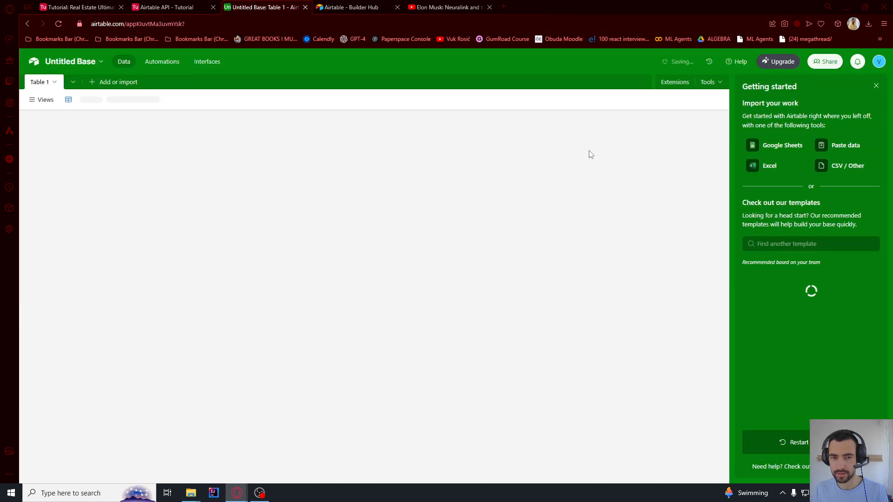
{"action": "left_click", "coordinate": [70, 62]}
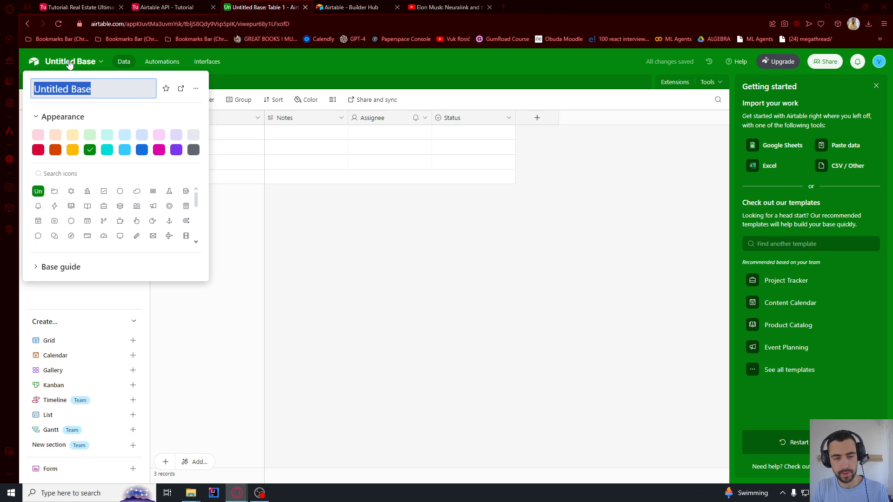
{"action": "type", "text": "Voiceflow Re"}
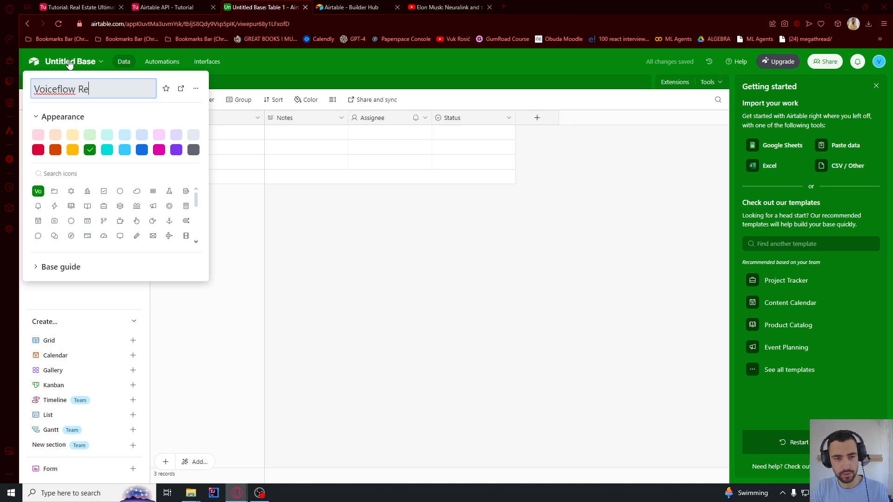
{"action": "type", "text": "al Estate Ult T"}
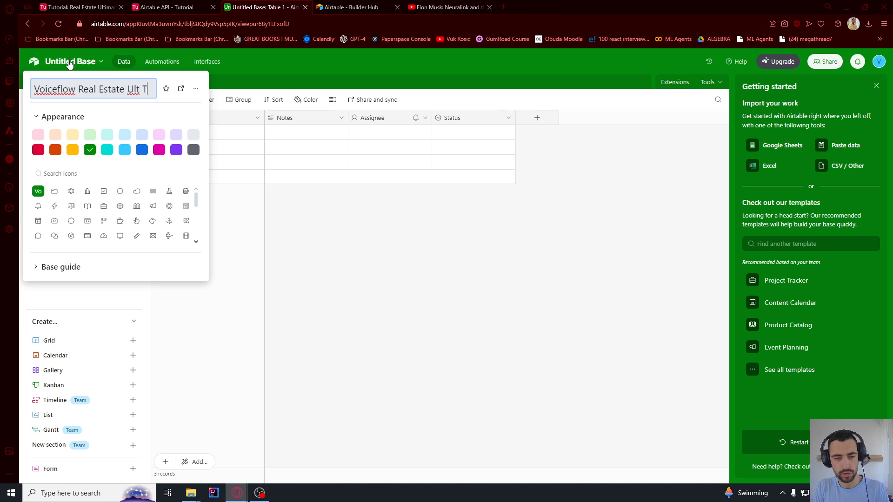
{"action": "type", "text": "utorial"}
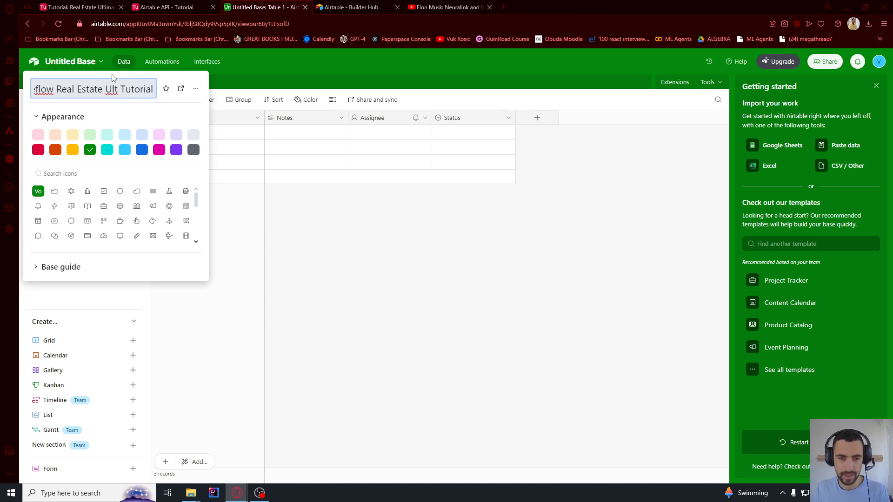
{"action": "key", "text": "Return"}
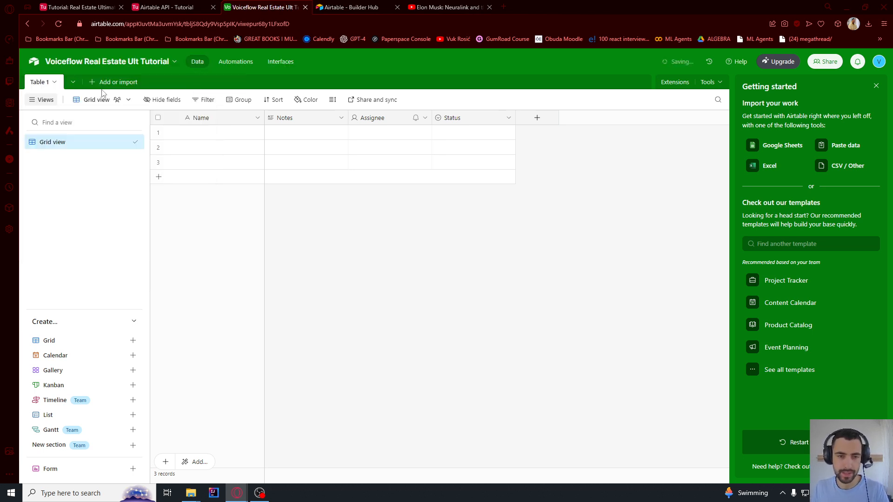
Rename Table 1 to Leads
{"action": "double_click", "coordinate": [35, 86]}
{"action": "left_click_drag", "start_coordinate": [57, 109], "coordinate": [14, 120]}
{"action": "type", "text": "Leads"}
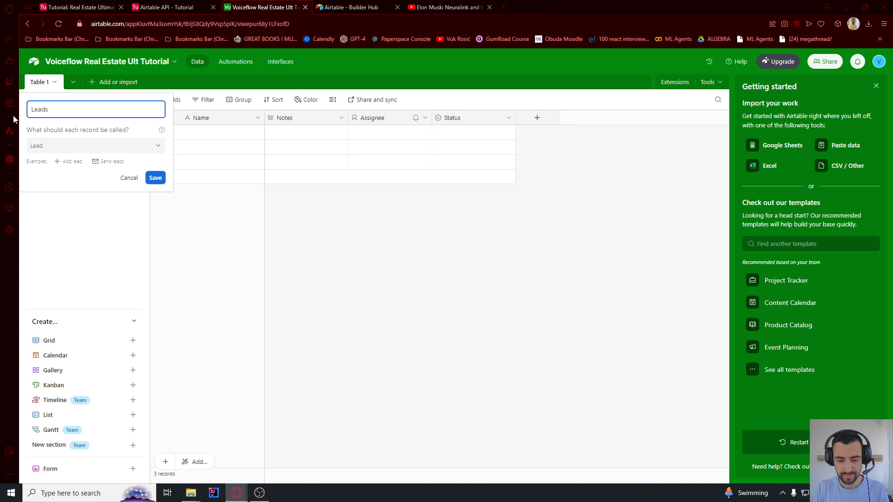
{"action": "left_click", "coordinate": [156, 180]}
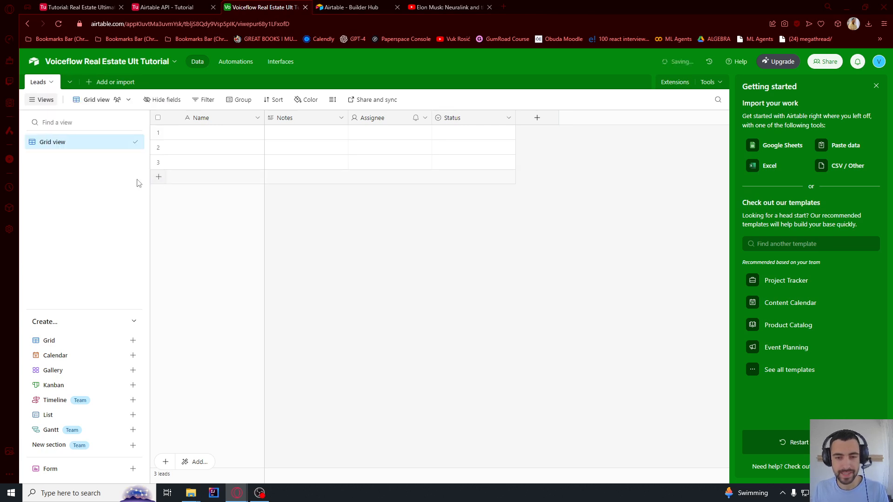
Delete the Notes, Assignee and Status columns
{"action": "right_click", "coordinate": [296, 120]}
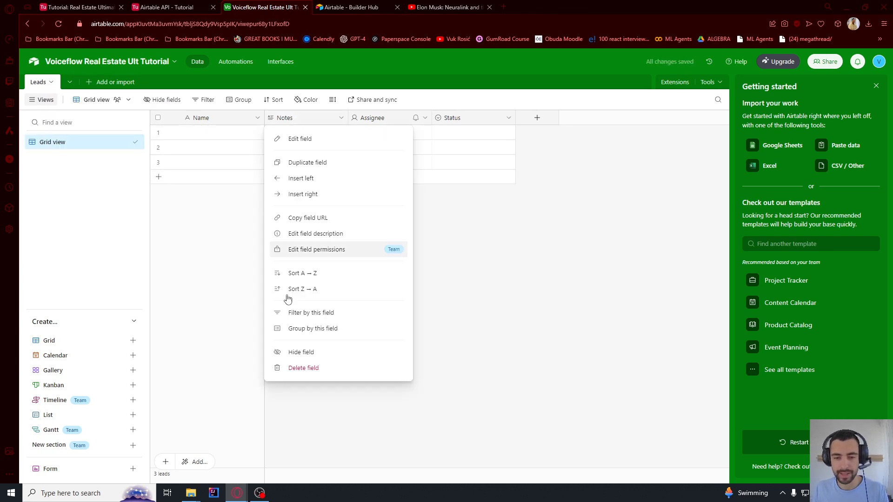
{"action": "left_click", "coordinate": [300, 368]}
{"action": "right_click", "coordinate": [317, 120]}
{"action": "left_click", "coordinate": [315, 369]}
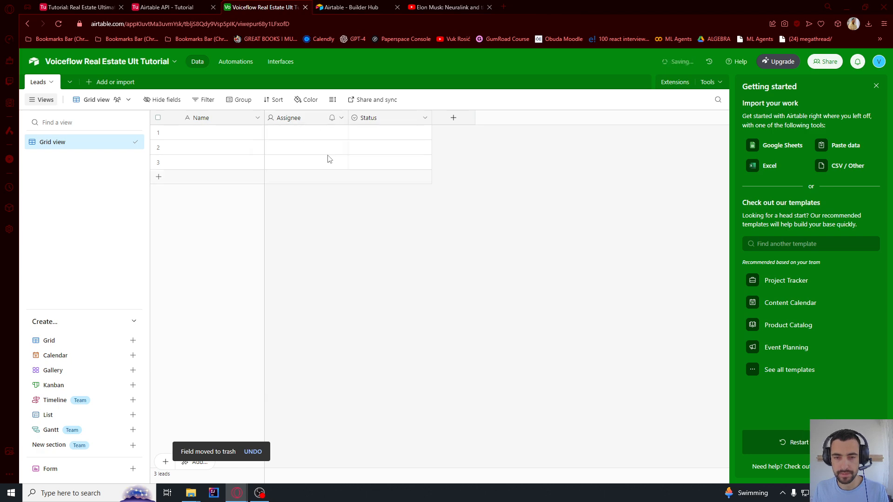
{"action": "right_click", "coordinate": [302, 120]}
{"action": "left_click", "coordinate": [302, 368]}
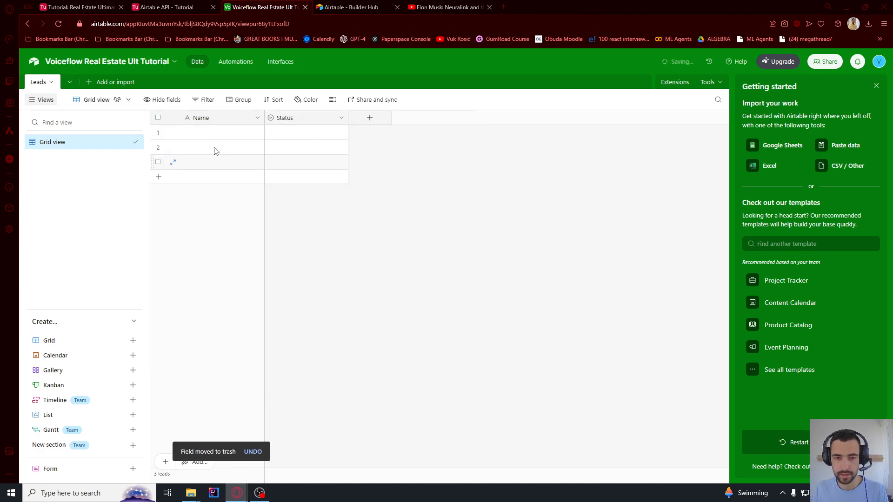
Turn the primary field into an Autonumber field named ID
{"action": "double_click", "coordinate": [210, 119]}
{"action": "type", "text": "ID"}
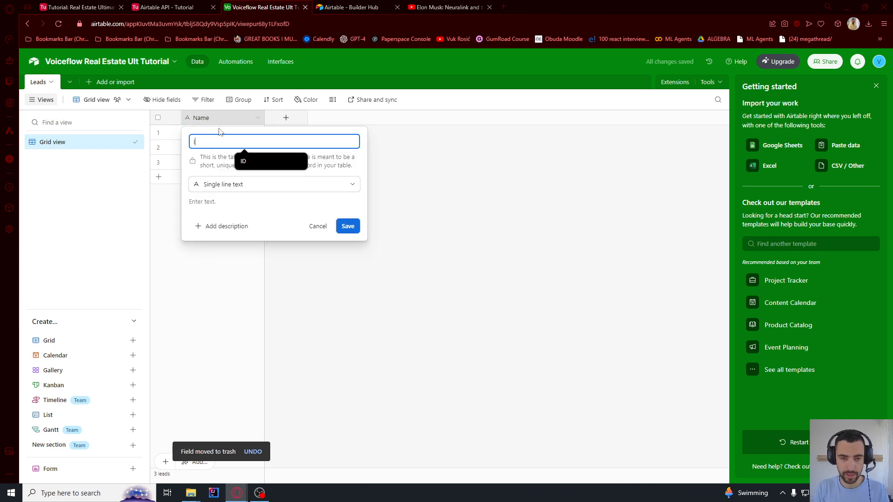
{"action": "left_click", "coordinate": [226, 185]}
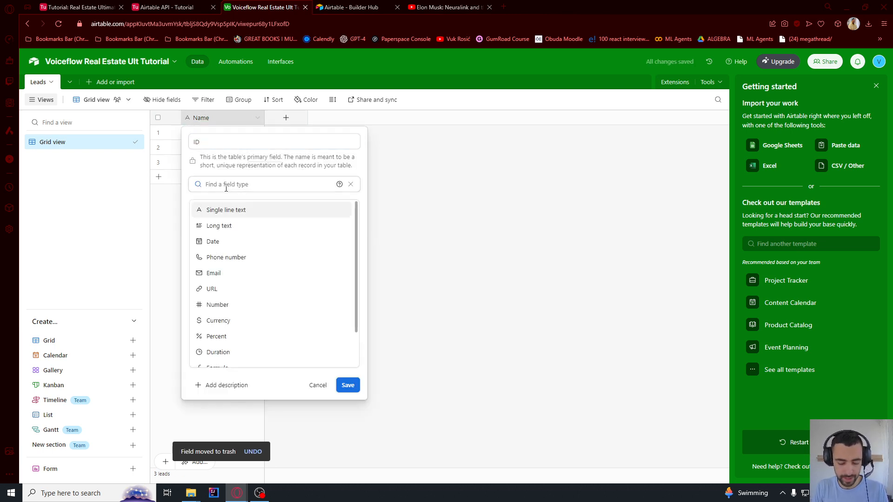
{"action": "type", "text": "auto"}
{"action": "left_click", "coordinate": [205, 217]}
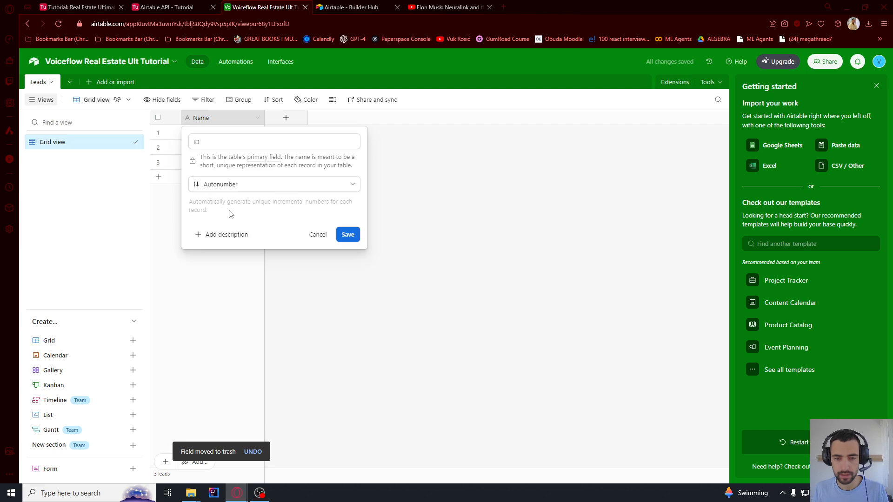
{"action": "left_click", "coordinate": [348, 235]}
Add a Name single line text field and an Email field of Email type
{"action": "left_click", "coordinate": [286, 118]}
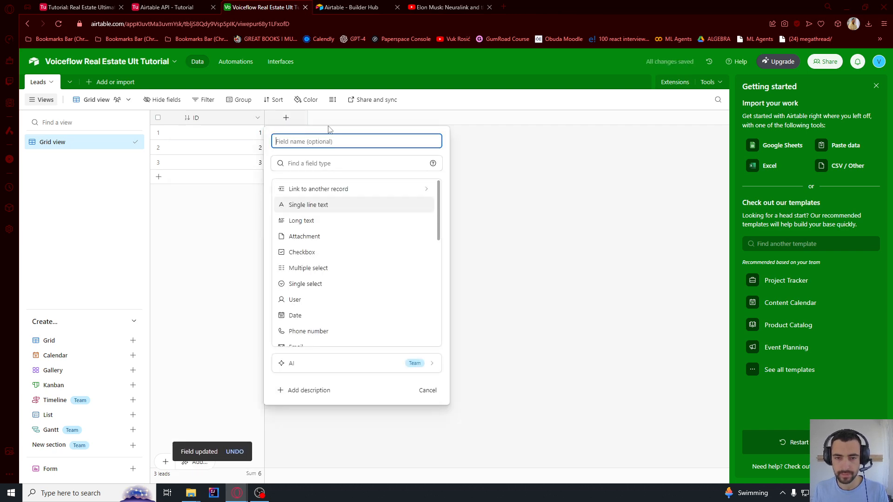
{"action": "type", "text": "Name"}
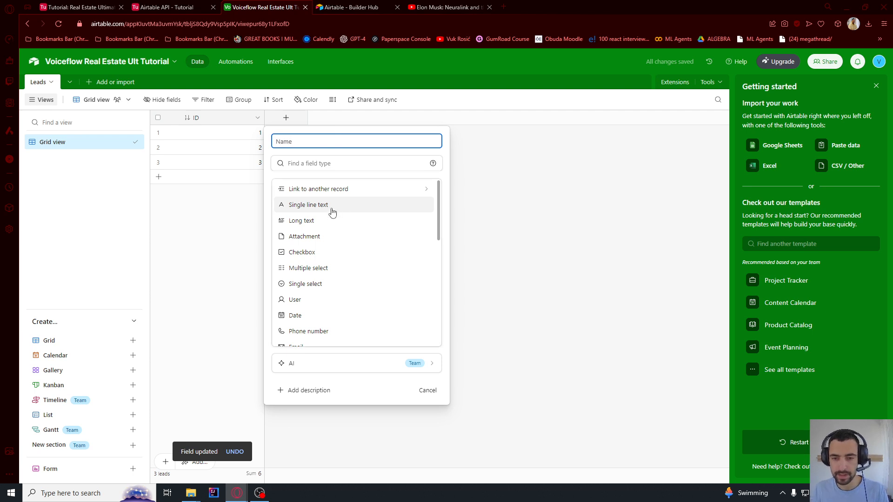
{"action": "left_click", "coordinate": [333, 210]}
{"action": "left_click", "coordinate": [420, 236]}
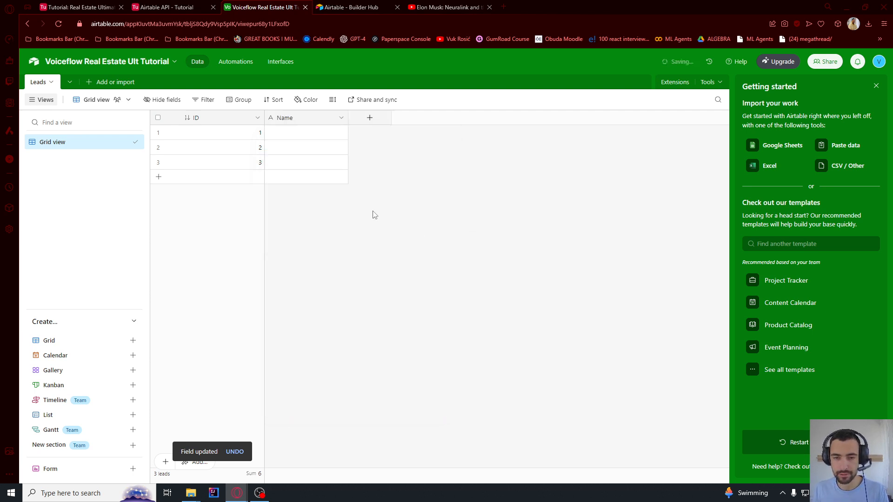
{"action": "left_click", "coordinate": [370, 118]}
{"action": "type", "text": "Ema"}
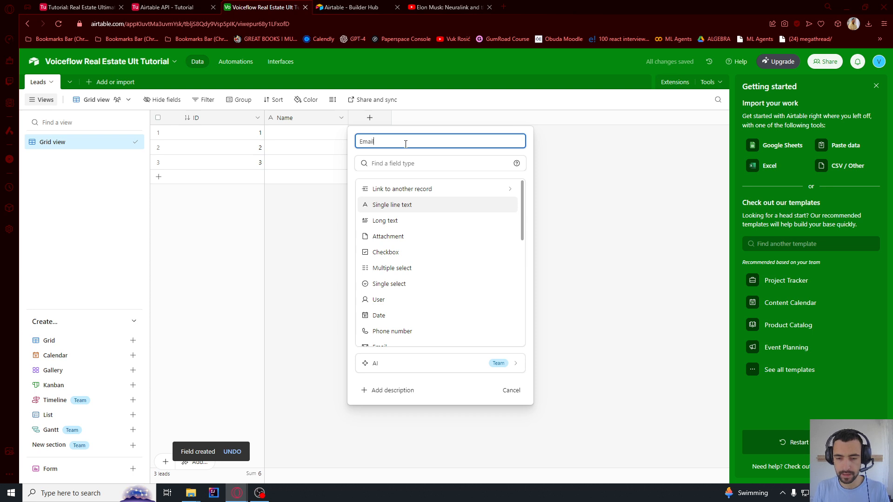
{"action": "type", "text": "il"}
{"action": "left_click", "coordinate": [393, 204]}
{"action": "left_click", "coordinate": [392, 168]}
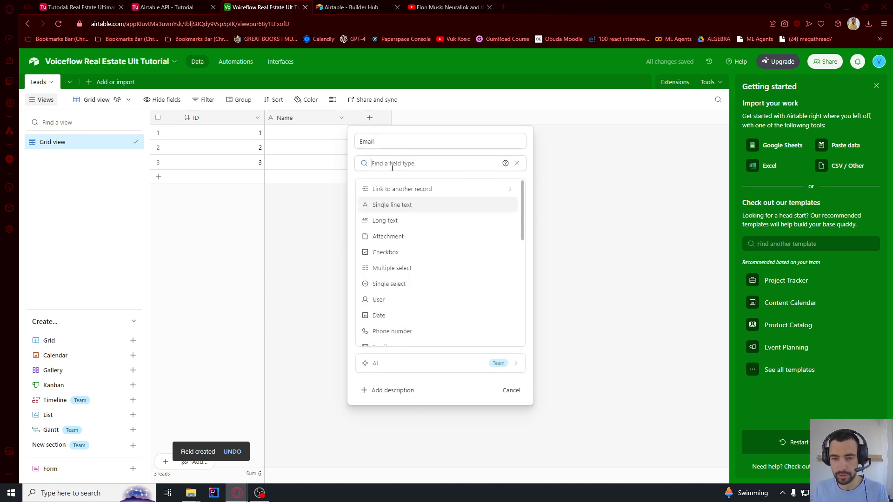
{"action": "type", "text": "email"}
{"action": "left_click", "coordinate": [387, 190]}
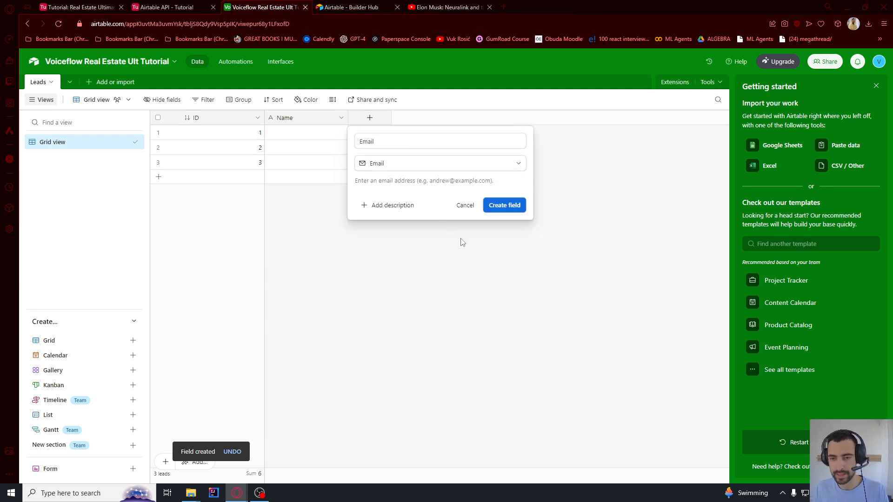
{"action": "left_click", "coordinate": [498, 206]}
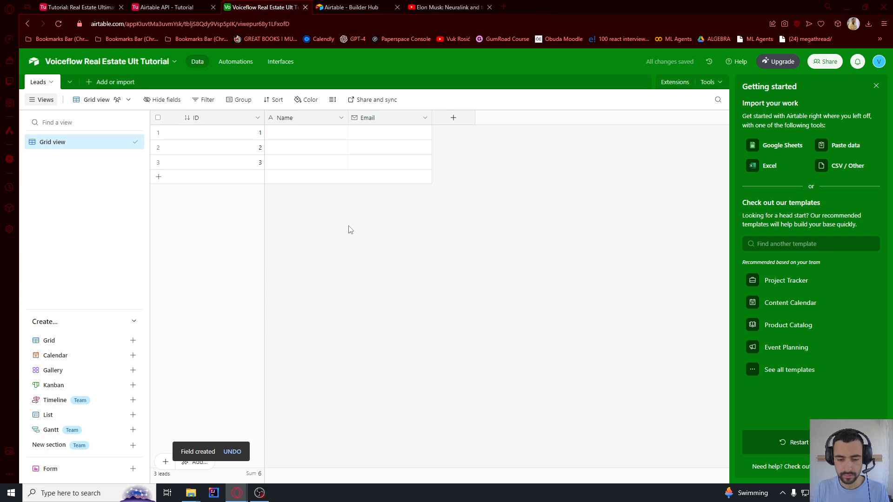
Delete all three existing records
{"action": "left_click", "coordinate": [158, 162]}
{"action": "left_click", "coordinate": [158, 134], "text": "shift"}
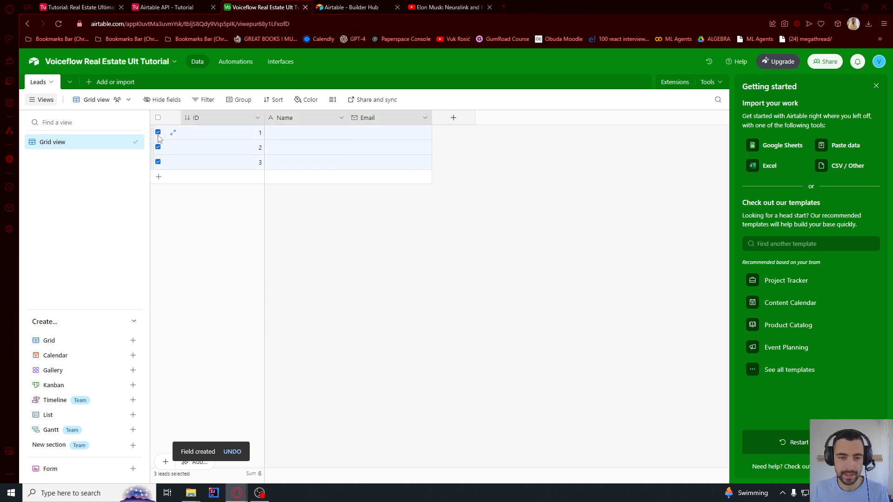
{"action": "right_click", "coordinate": [194, 137]}
{"action": "left_click", "coordinate": [279, 173]}
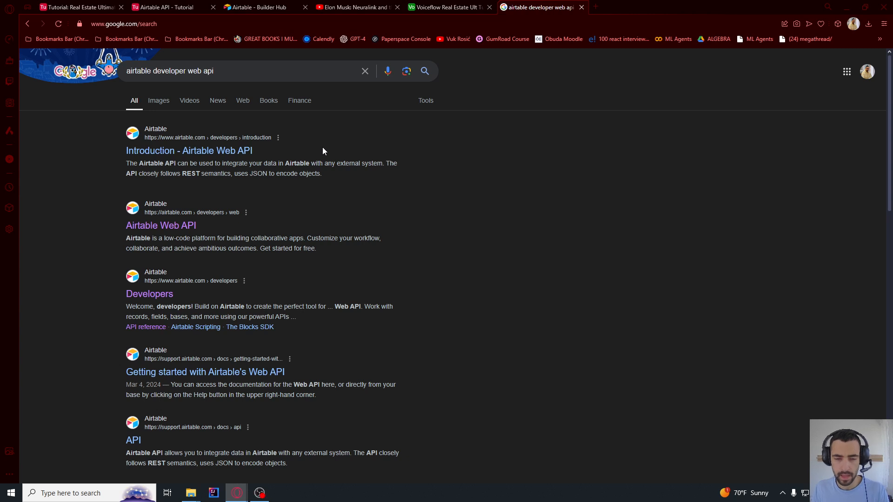
From Google, open the tutorial base's Web API docs and follow Authentication to the tokens page
{"action": "left_click_drag", "start_coordinate": [127, 71], "coordinate": [227, 71]}
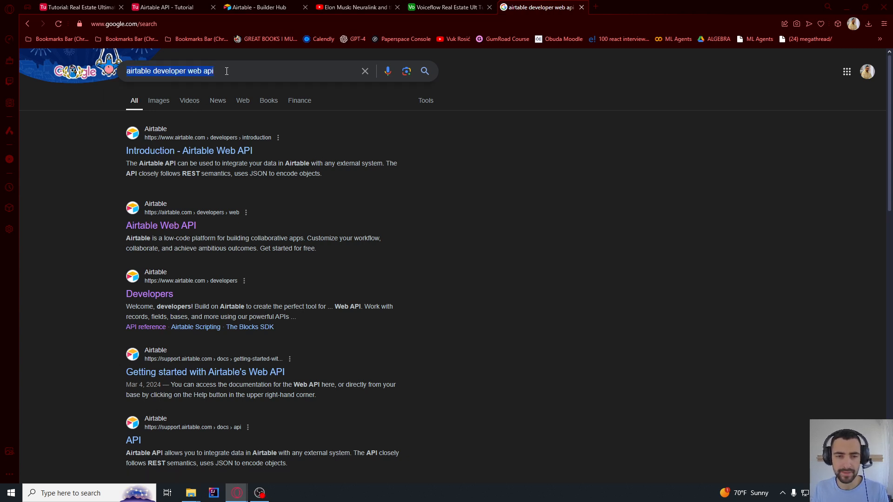
{"action": "left_click", "coordinate": [216, 73]}
{"action": "left_click", "coordinate": [46, 232]}
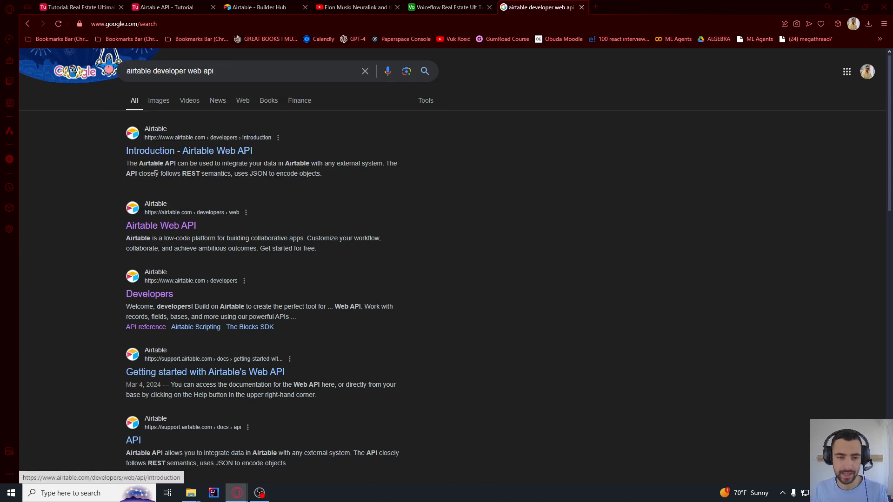
{"action": "left_click", "coordinate": [146, 228]}
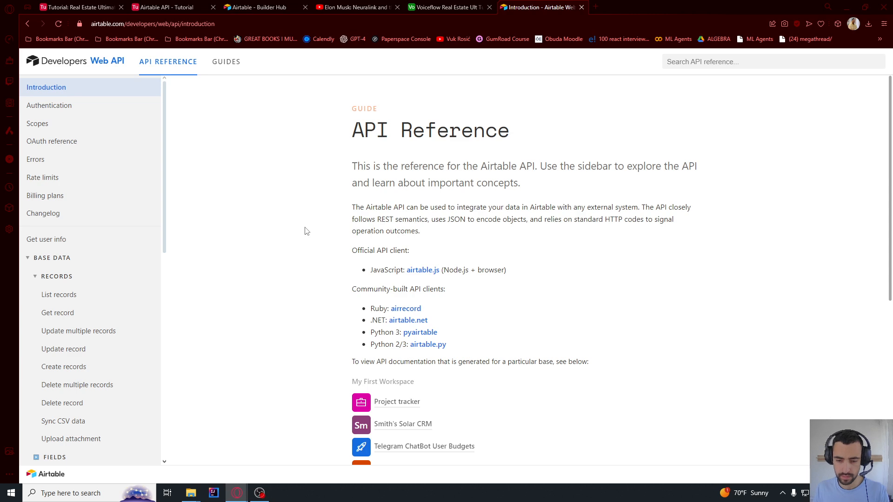
{"action": "scroll", "coordinate": [433, 247], "scroll_direction": "down", "scroll_amount": 6}
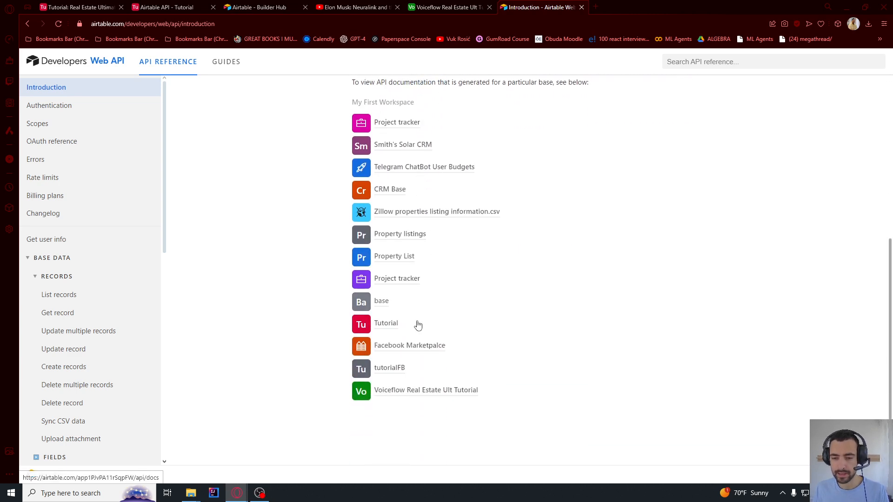
{"action": "left_click", "coordinate": [422, 395]}
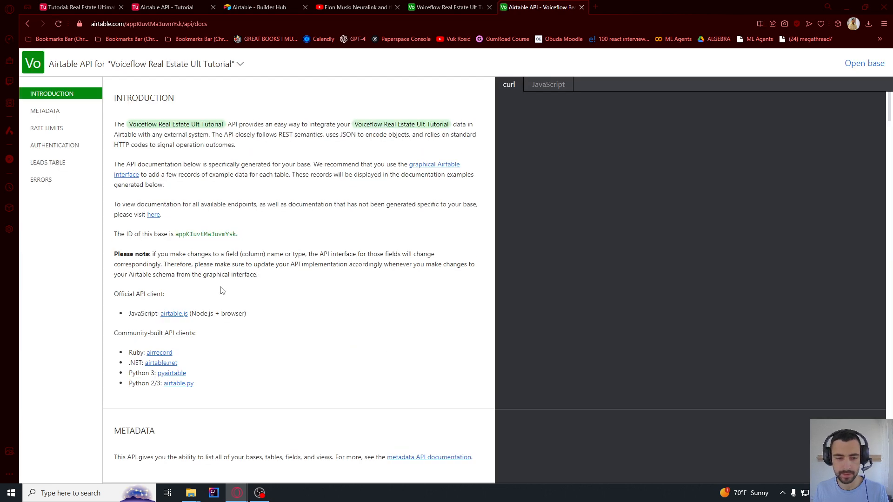
{"action": "left_click", "coordinate": [50, 147]}
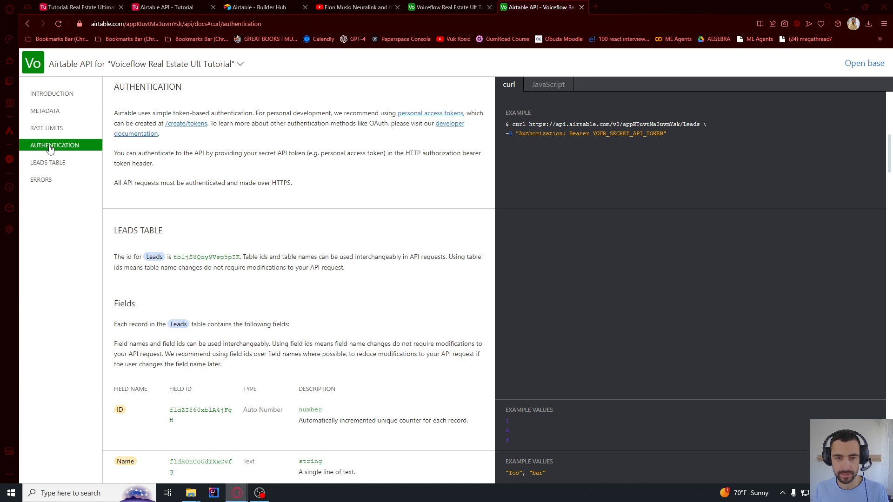
{"action": "left_click", "coordinate": [191, 125]}
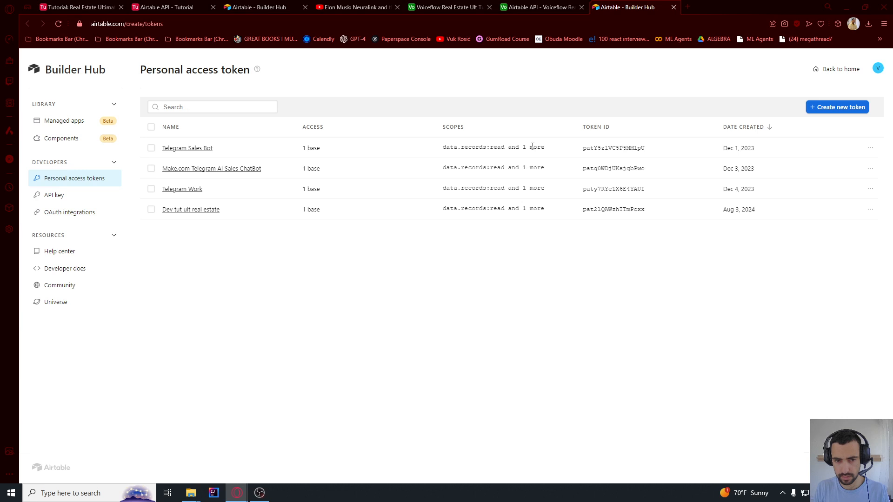
Start a new Airtable personal access token named 'ult tut' with data.records:read and data.records:write scopes
{"action": "left_click", "coordinate": [837, 108]}
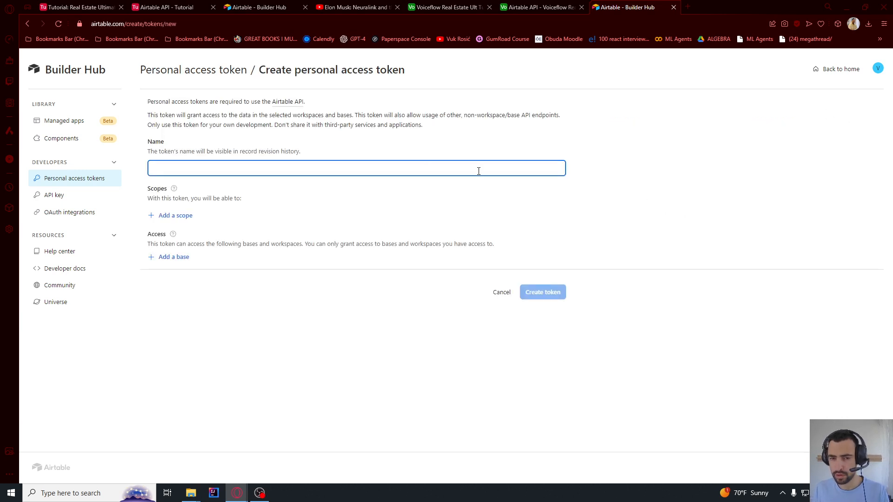
{"action": "type", "text": "ult tut"}
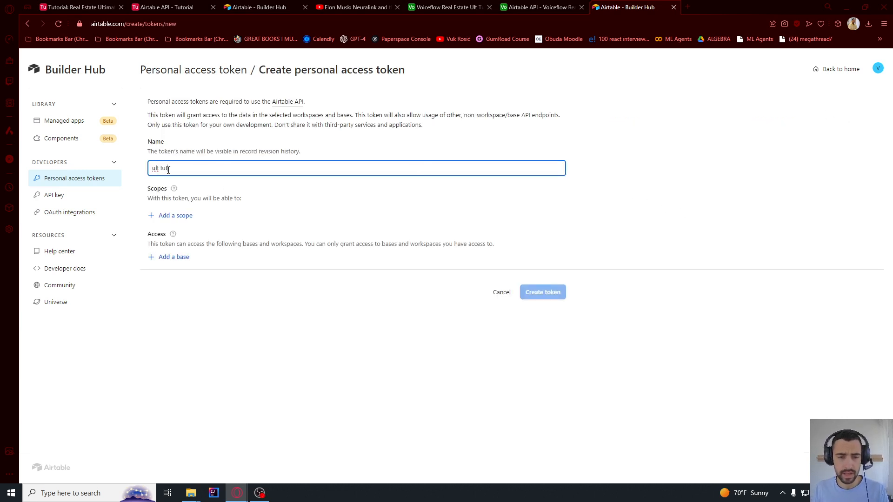
{"action": "triple_click", "coordinate": [168, 169]}
{"action": "left_click", "coordinate": [178, 216]}
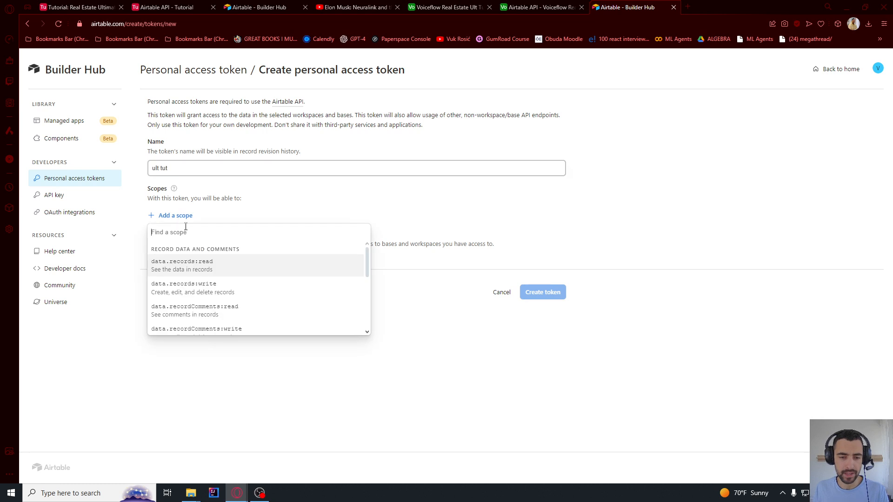
{"action": "left_click", "coordinate": [175, 266]}
{"action": "left_click", "coordinate": [176, 236]}
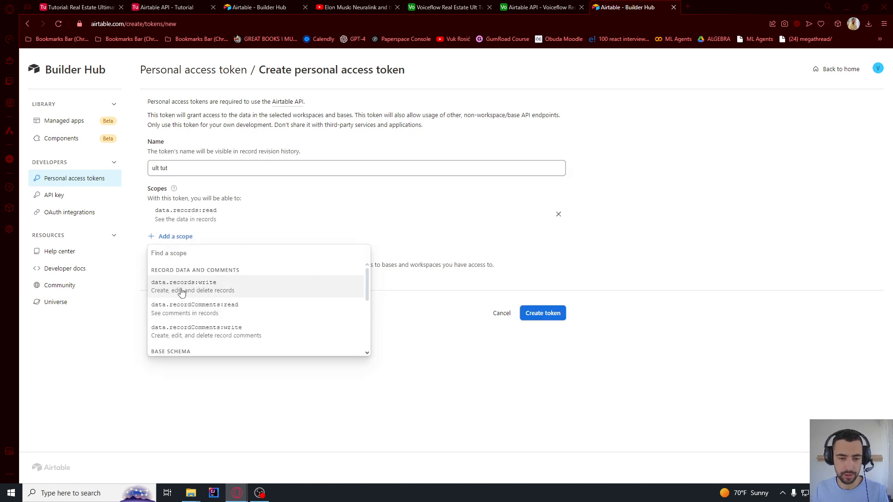
{"action": "left_click", "coordinate": [181, 287]}
Give the token access to the Voiceflow Real Estate Ult Tutorial base, create it and copy it
{"action": "left_click", "coordinate": [172, 300]}
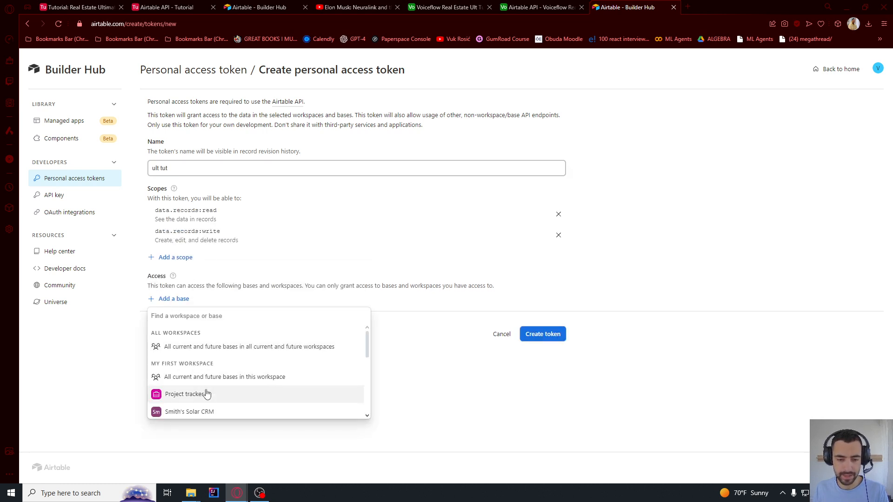
{"action": "scroll", "coordinate": [205, 393], "scroll_direction": "down", "scroll_amount": 3}
{"action": "left_click", "coordinate": [218, 410]}
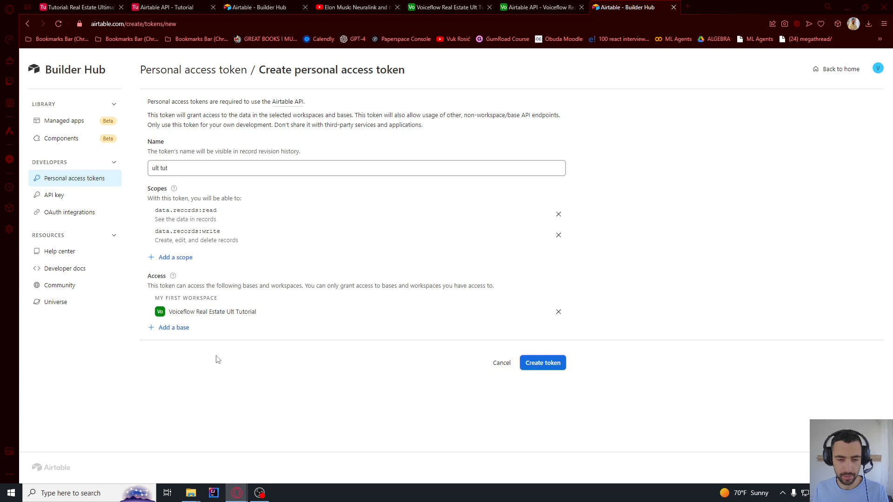
{"action": "left_click", "coordinate": [540, 368]}
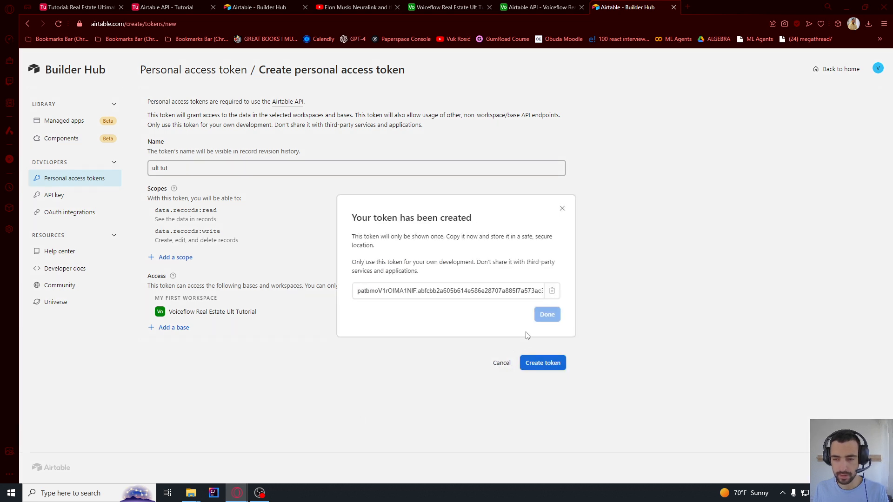
{"action": "left_click", "coordinate": [552, 291]}
{"action": "left_click", "coordinate": [553, 291]}
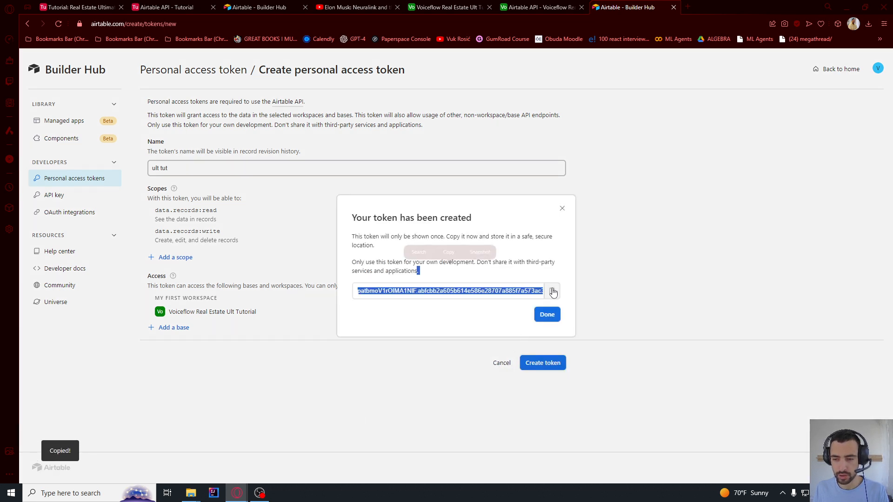
{"action": "left_click", "coordinate": [548, 318]}
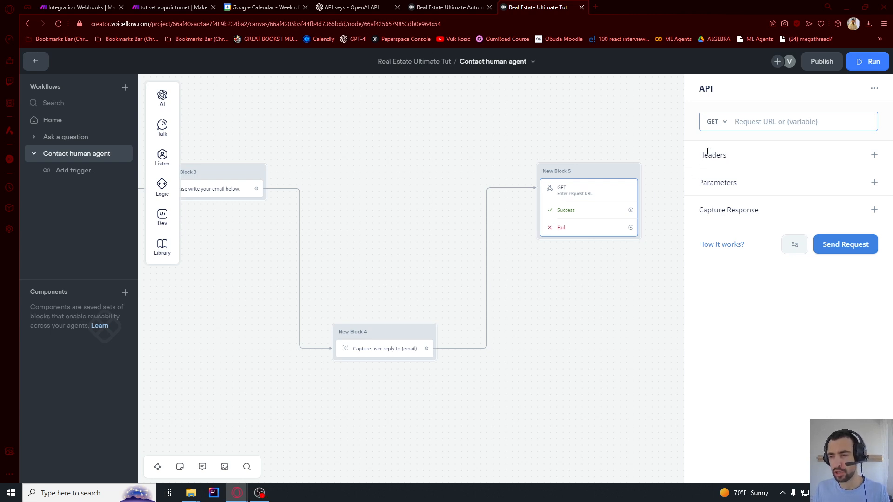
Add a request header to the API step whose value is 'Bearer' followed by the pasted Airtable token
{"action": "left_click_drag", "start_coordinate": [707, 152], "coordinate": [733, 159]}
{"action": "left_click", "coordinate": [573, 195]}
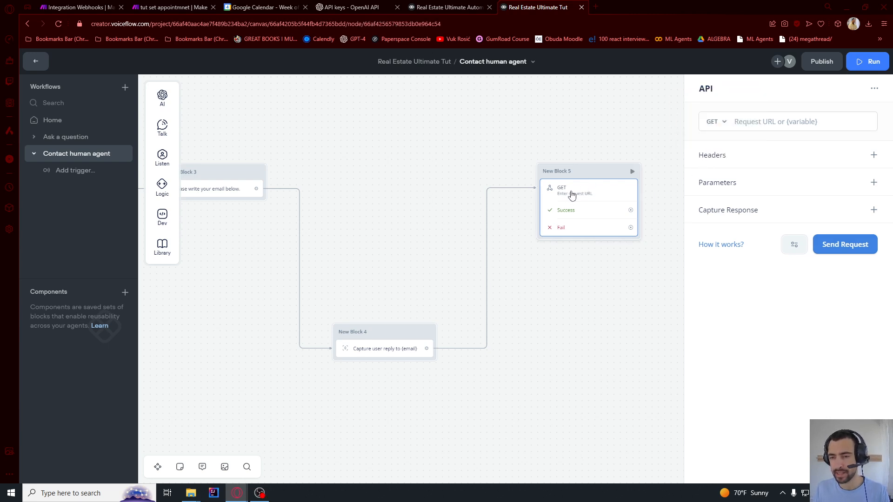
{"action": "left_click", "coordinate": [874, 156]}
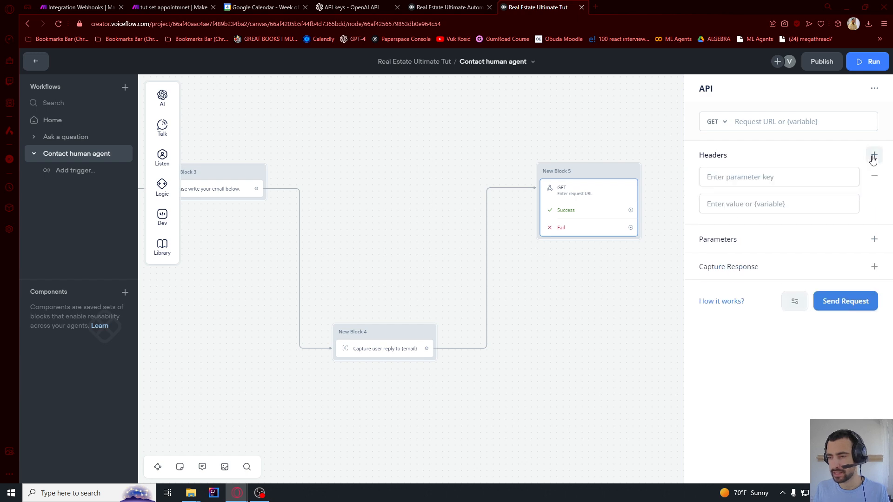
{"action": "left_click", "coordinate": [746, 207]}
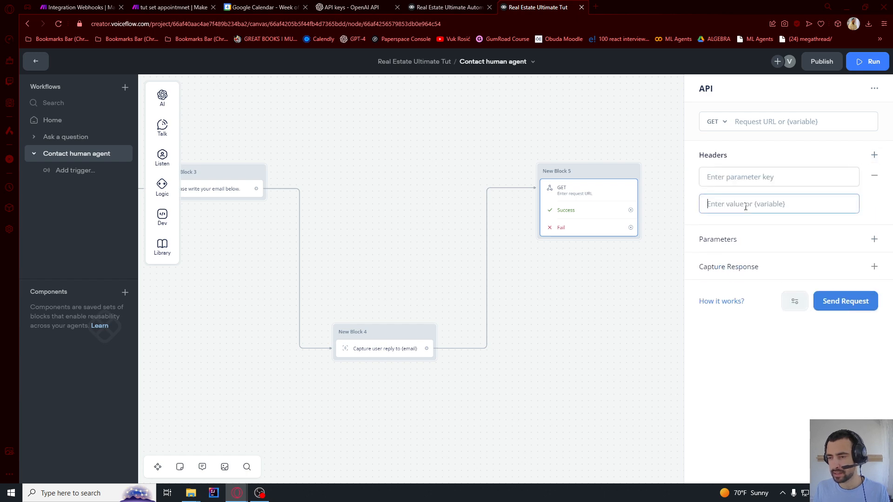
{"action": "left_click", "coordinate": [736, 179]}
{"action": "left_click", "coordinate": [703, 209]}
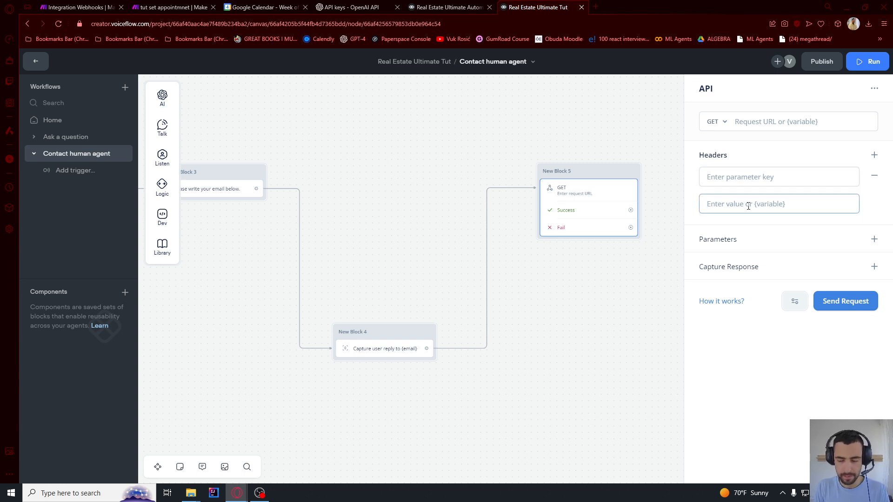
{"action": "type", "text": "Bea"}
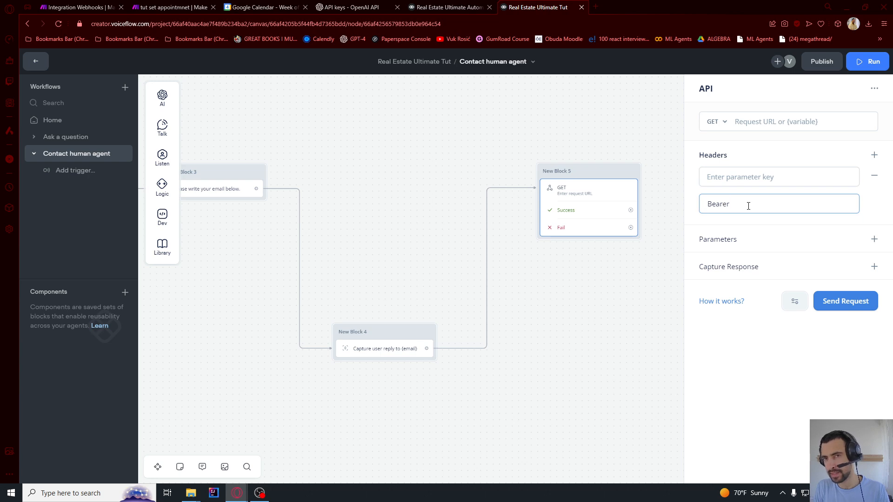
{"action": "type", "text": "rer"}
{"action": "key", "text": "ctrl+v"}
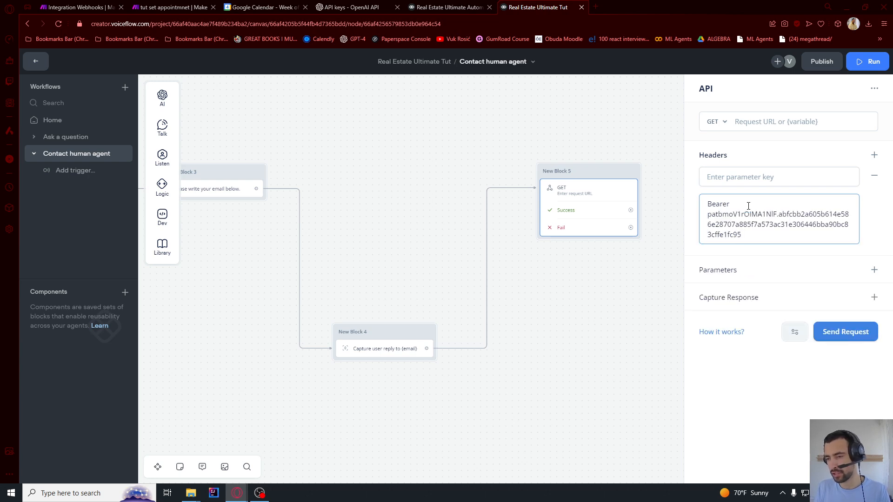
{"action": "double_click", "coordinate": [723, 202]}
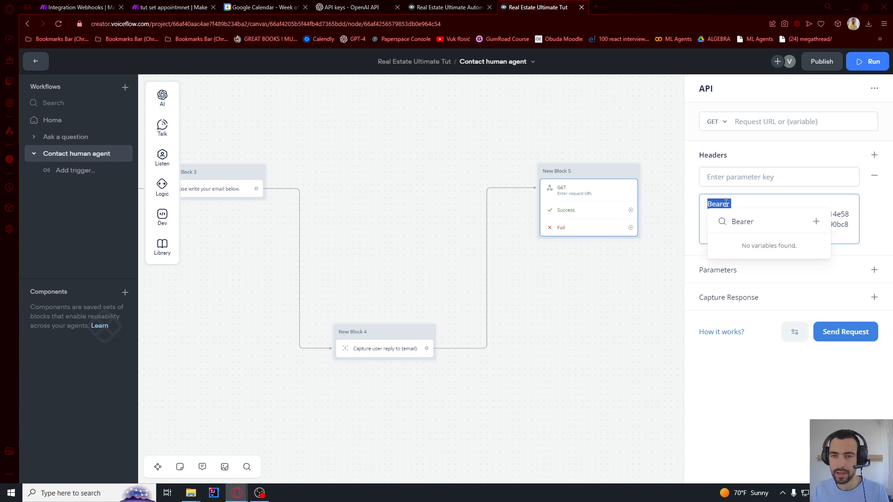
{"action": "key", "text": "alt+Tab"}
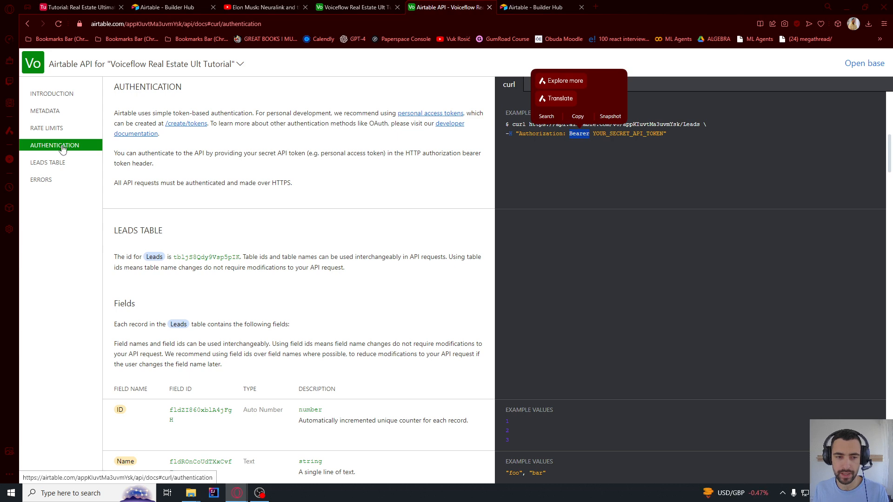
Copy 'Authorization' from the docs' curl example and paste it as the API header key
{"action": "left_click_drag", "start_coordinate": [596, 135], "coordinate": [657, 135]}
{"action": "left_click", "coordinate": [546, 133]}
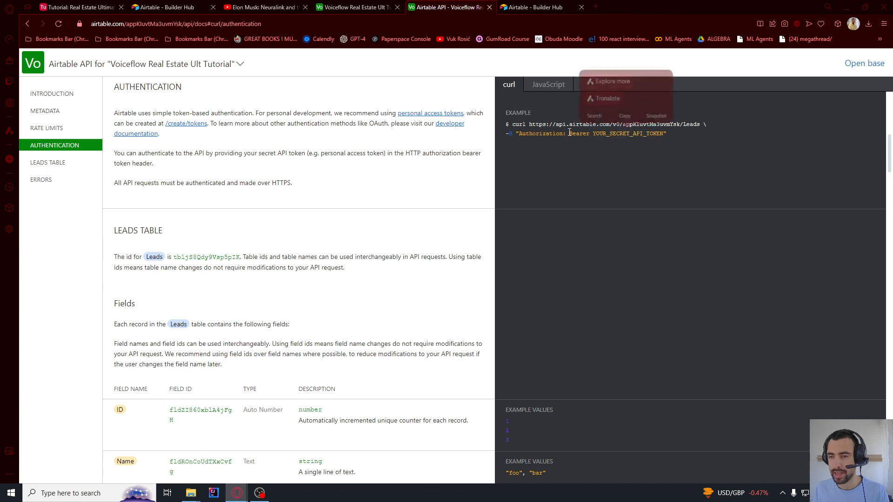
{"action": "double_click", "coordinate": [535, 135]}
{"action": "key", "text": "ctrl+c"}
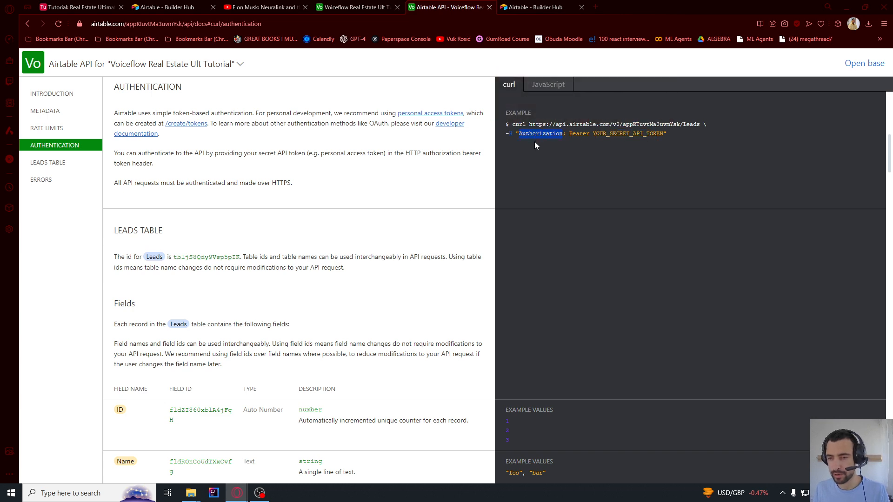
{"action": "key", "text": "alt+Tab"}
{"action": "left_click", "coordinate": [726, 177]}
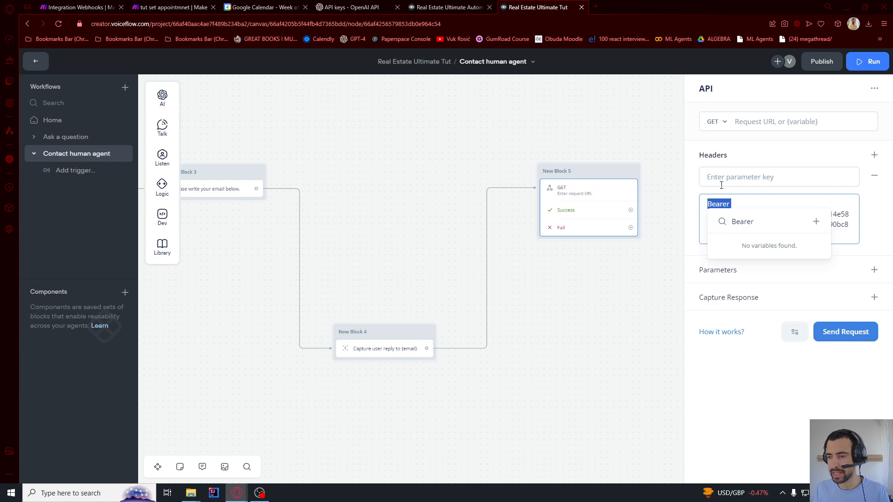
{"action": "key", "text": "ctrl+v"}
{"action": "left_click", "coordinate": [741, 164]}
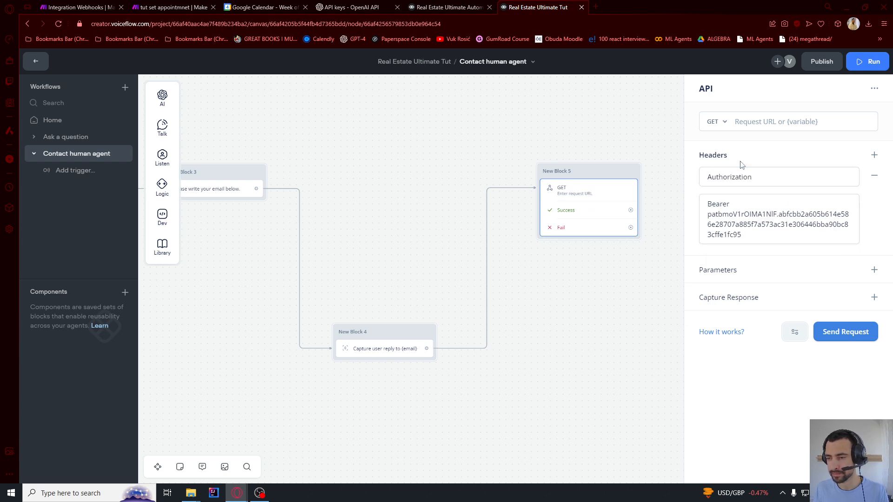
Navigate the Airtable API docs to the Leads table's Create records section, then open the base
{"action": "key", "text": "alt+Tab"}
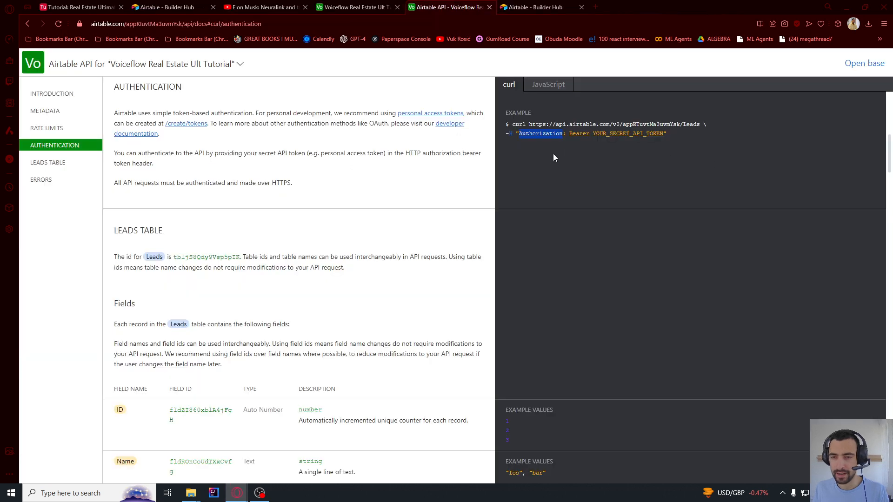
{"action": "left_click", "coordinate": [531, 124]}
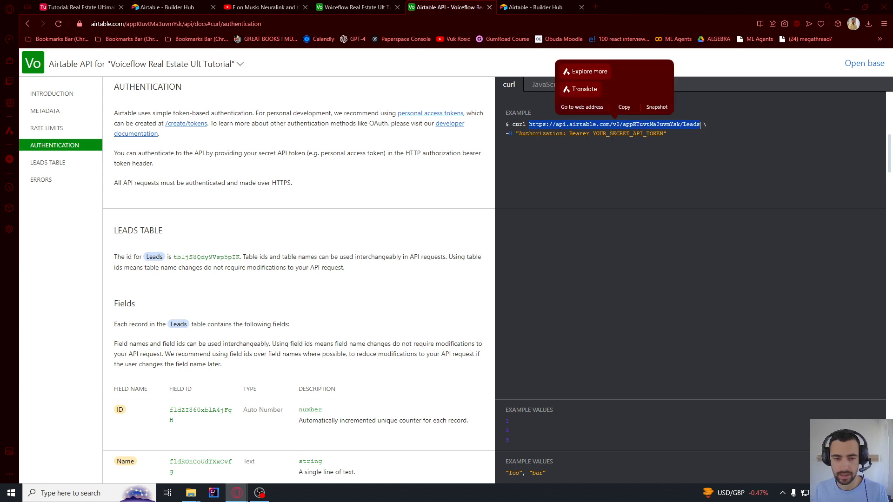
{"action": "key", "text": "alt+Tab"}
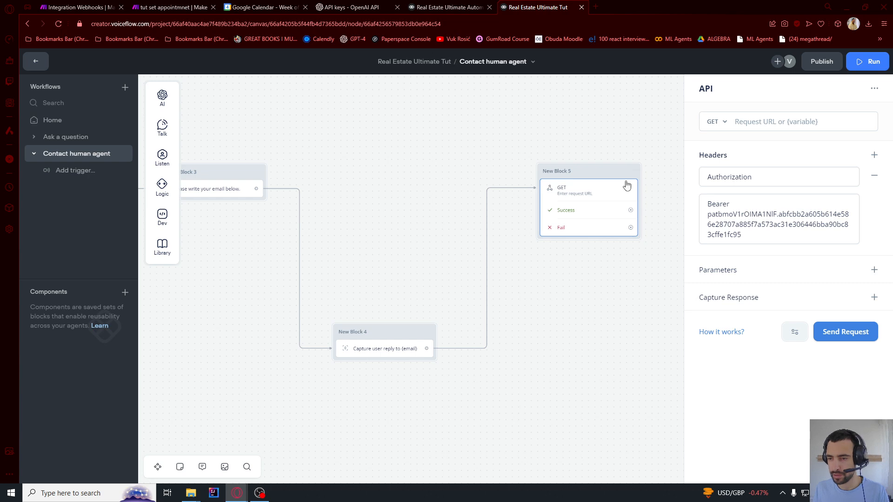
{"action": "key", "text": "alt+Tab"}
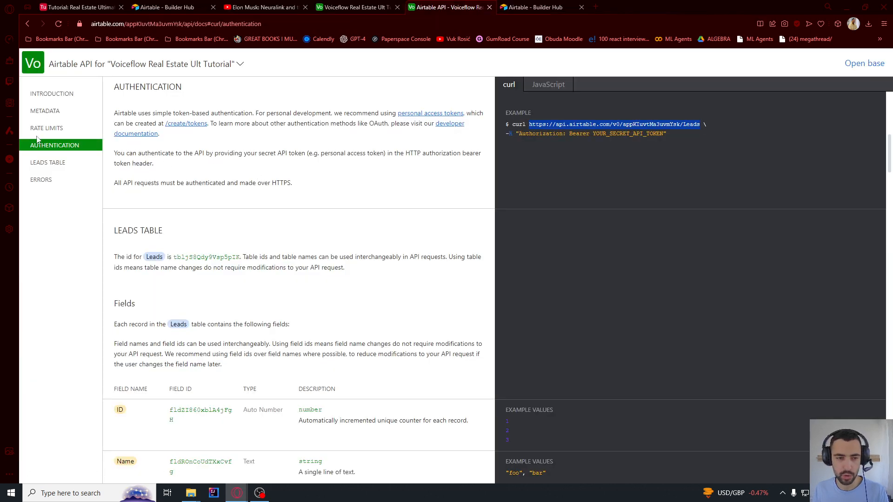
{"action": "left_click", "coordinate": [45, 163]}
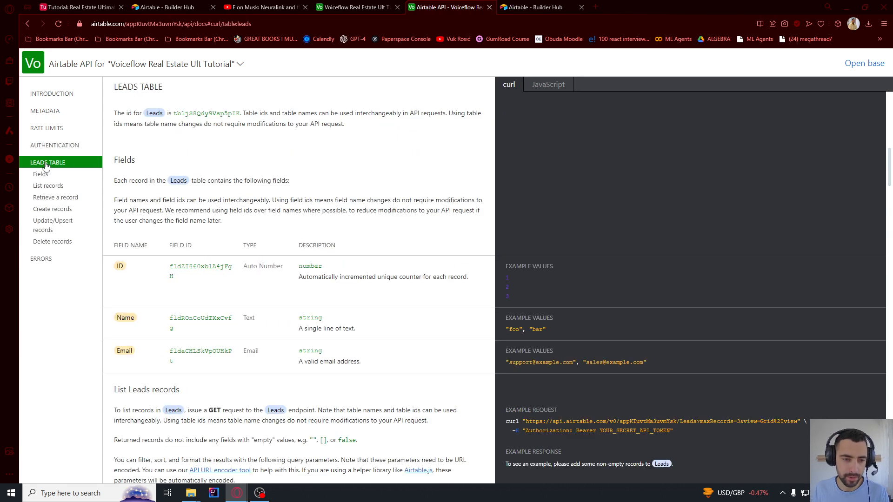
{"action": "left_click", "coordinate": [50, 210]}
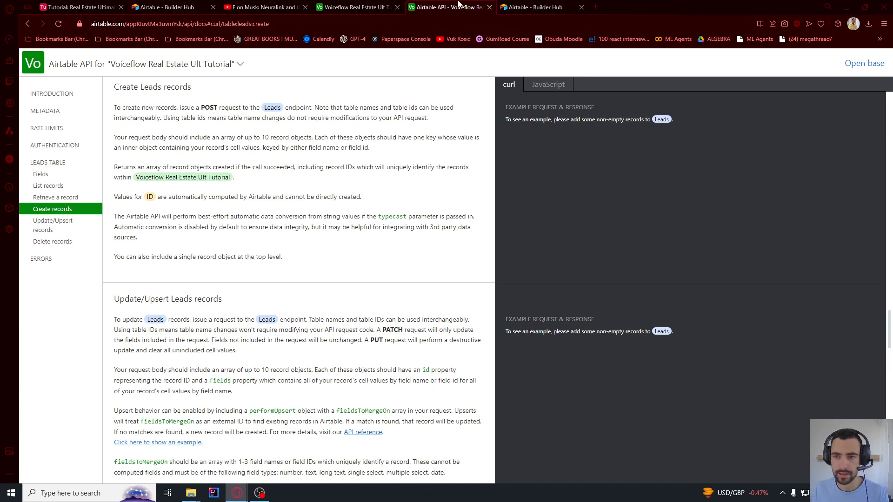
{"action": "left_click", "coordinate": [353, 6]}
Add a test Leads record, ID 4, with a sample name and email address
{"action": "left_click", "coordinate": [305, 129]}
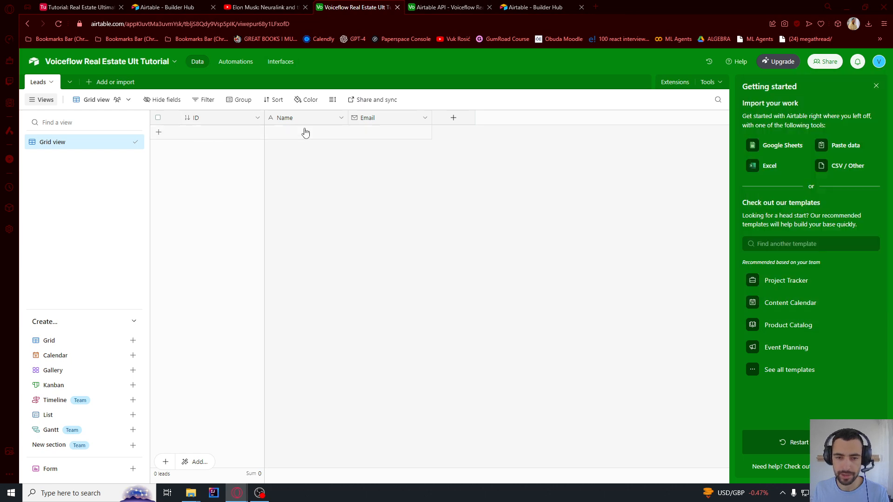
{"action": "left_click", "coordinate": [303, 130]}
{"action": "double_click", "coordinate": [297, 130]}
{"action": "type", "text": "Vuk"}
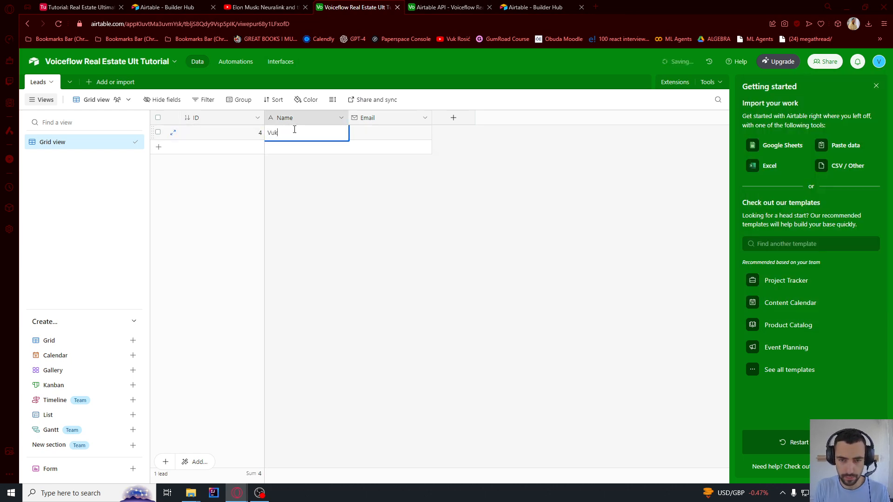
{"action": "left_click", "coordinate": [366, 136]}
{"action": "left_click", "coordinate": [367, 131]}
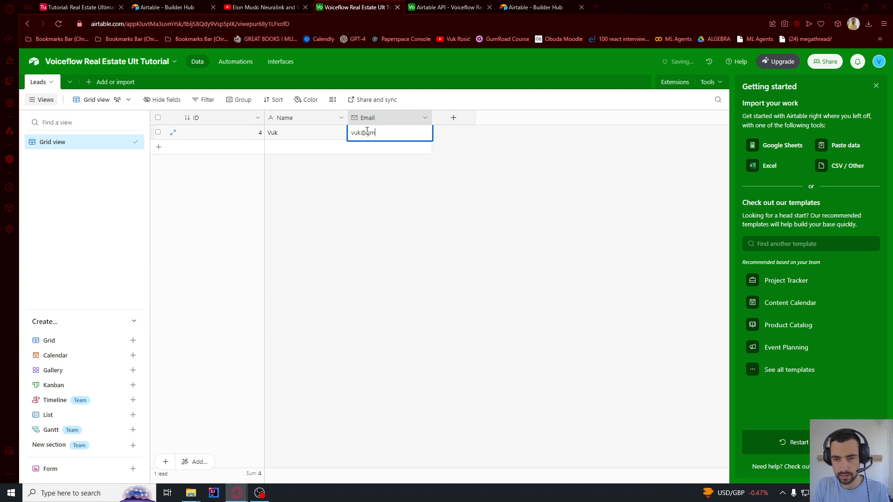
{"action": "left_click", "coordinate": [455, 148]}
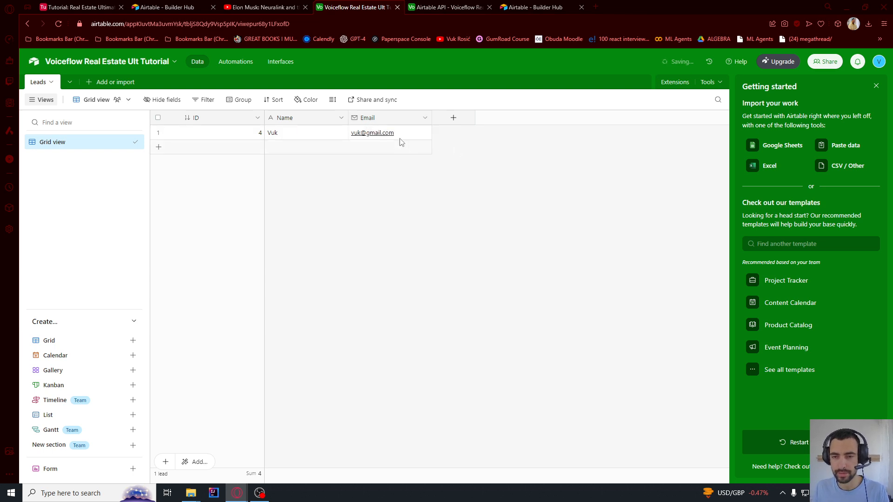
{"action": "left_click", "coordinate": [371, 134]}
{"action": "left_click", "coordinate": [362, 133]}
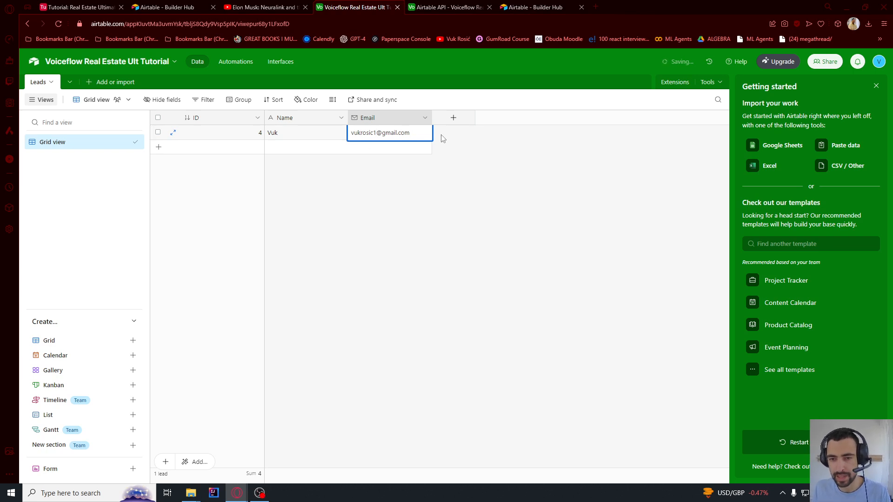
{"action": "left_click", "coordinate": [492, 159]}
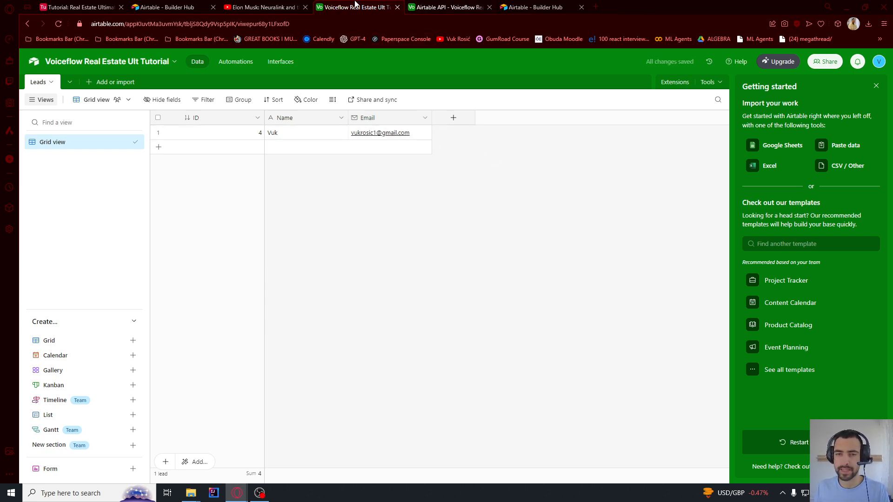
Reload the Airtable API docs and set the API step's request method to POST
{"action": "left_click", "coordinate": [427, 6]}
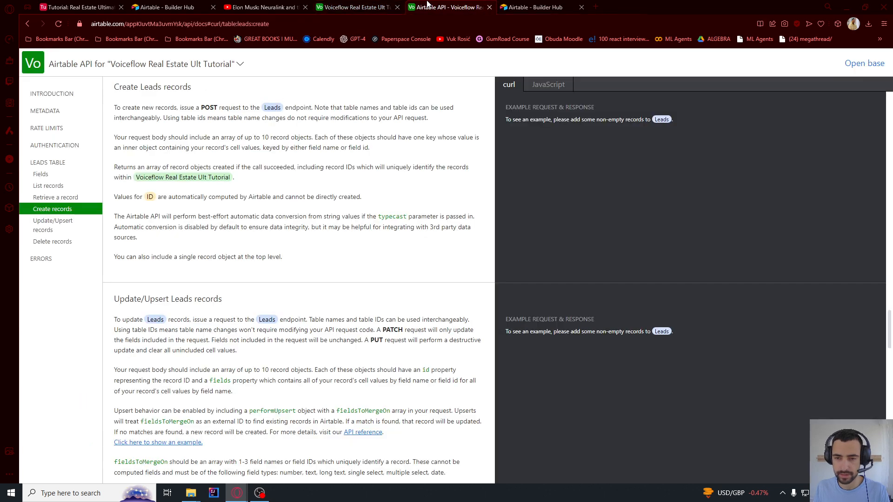
{"action": "key", "text": "F5"}
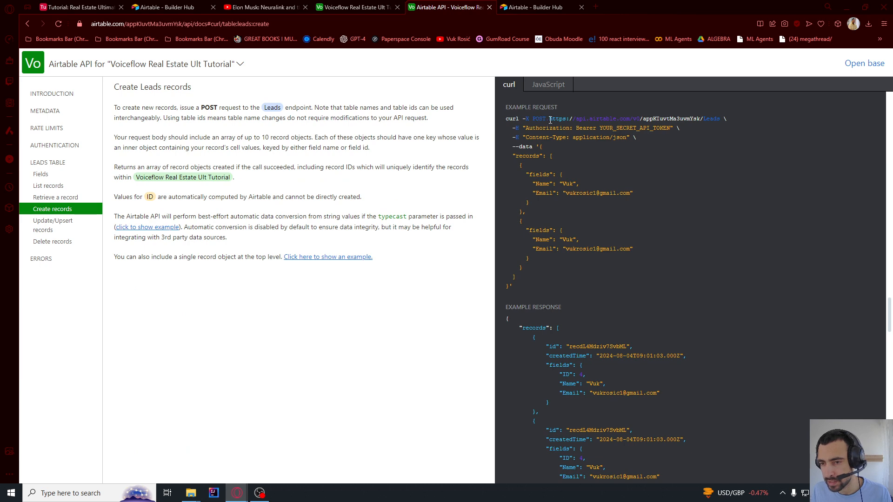
{"action": "left_click_drag", "start_coordinate": [534, 118], "coordinate": [547, 119]}
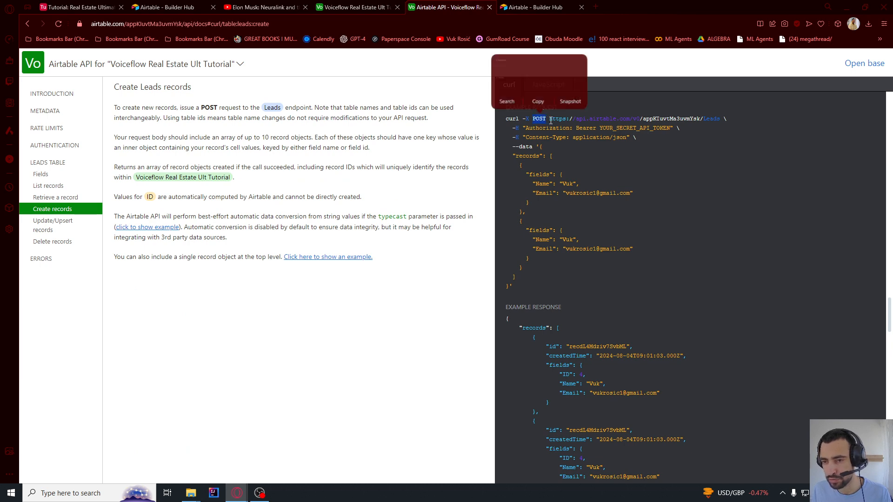
{"action": "key", "text": "alt+Tab"}
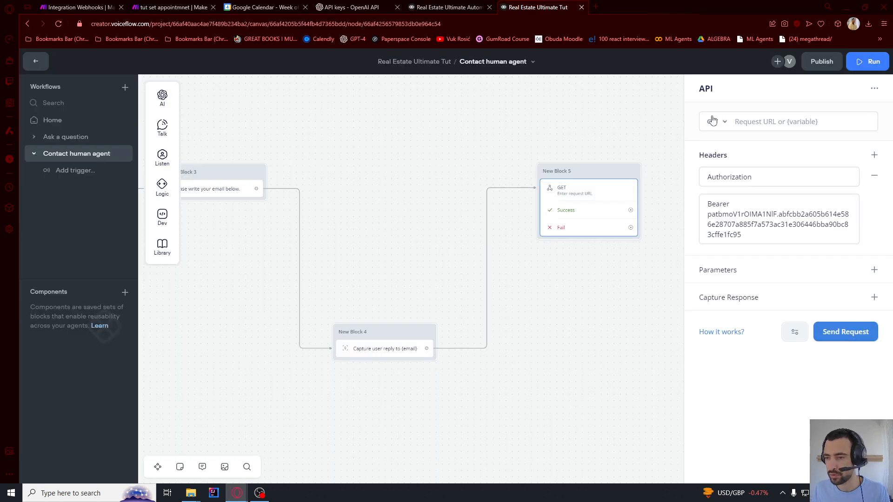
{"action": "left_click", "coordinate": [717, 122]}
{"action": "left_click", "coordinate": [719, 167]}
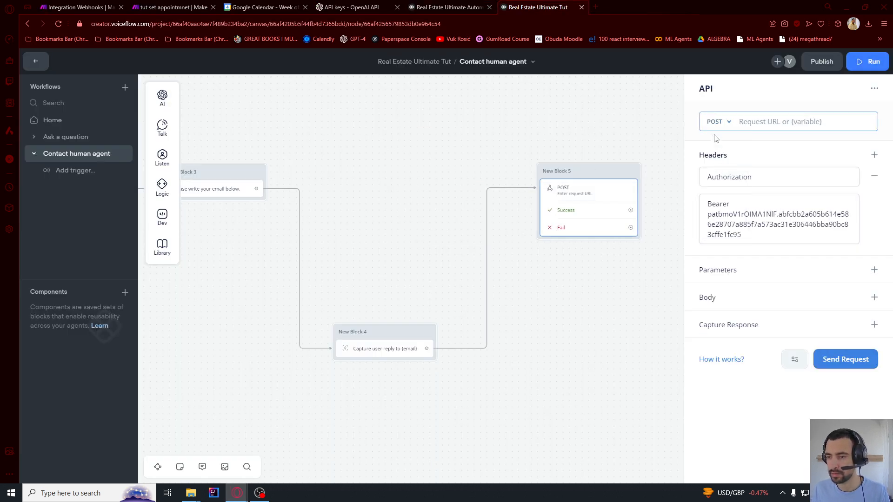
Copy the Leads endpoint URL from the curl example into the API step's URL field
{"action": "key", "text": "alt+Tab"}
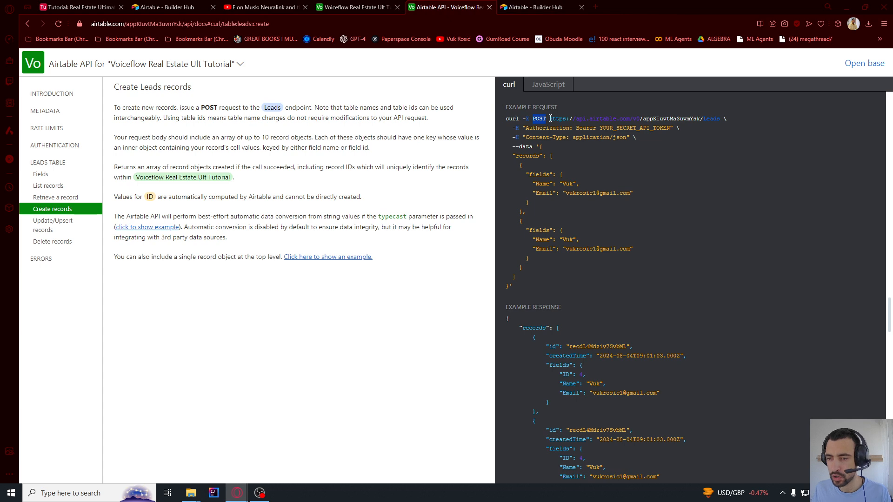
{"action": "left_click_drag", "start_coordinate": [550, 119], "coordinate": [692, 121]}
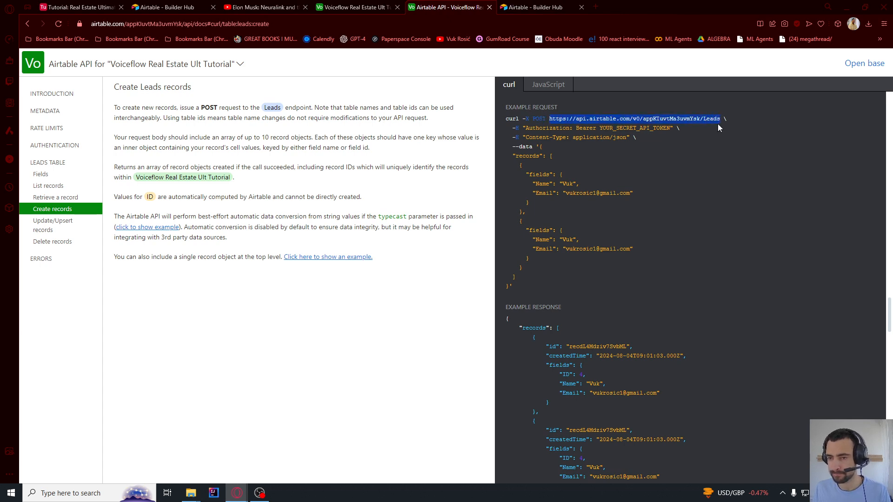
{"action": "key", "text": "ctrl+c"}
{"action": "key", "text": "alt+Tab"}
{"action": "left_click", "coordinate": [768, 130]}
{"action": "key", "text": "ctrl+v"}
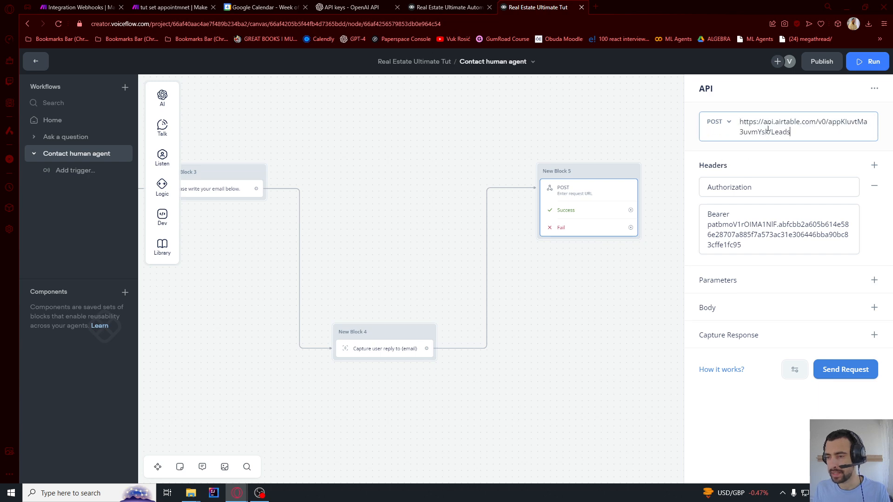
{"action": "left_click", "coordinate": [776, 148]}
{"action": "key", "text": "alt+Tab"}
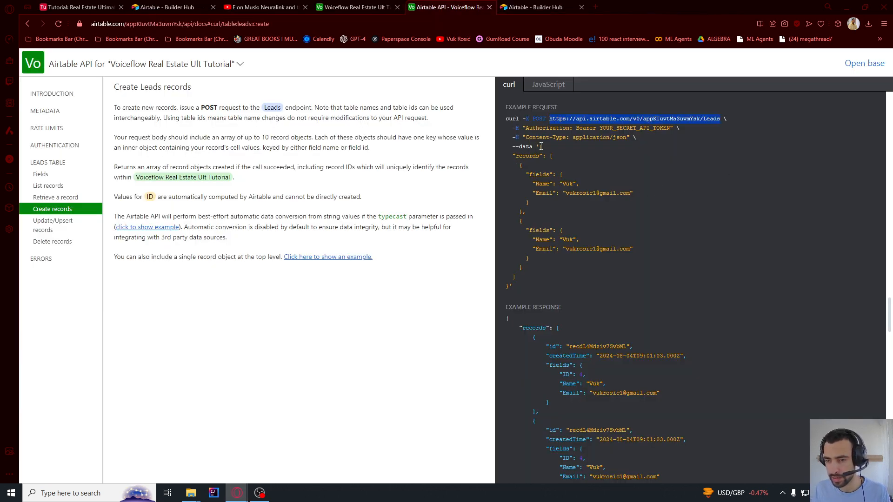
Copy the sample records JSON from the docs and paste it into a new Raw request body
{"action": "left_click_drag", "start_coordinate": [541, 147], "coordinate": [511, 286]}
{"action": "key", "text": "ctrl+c"}
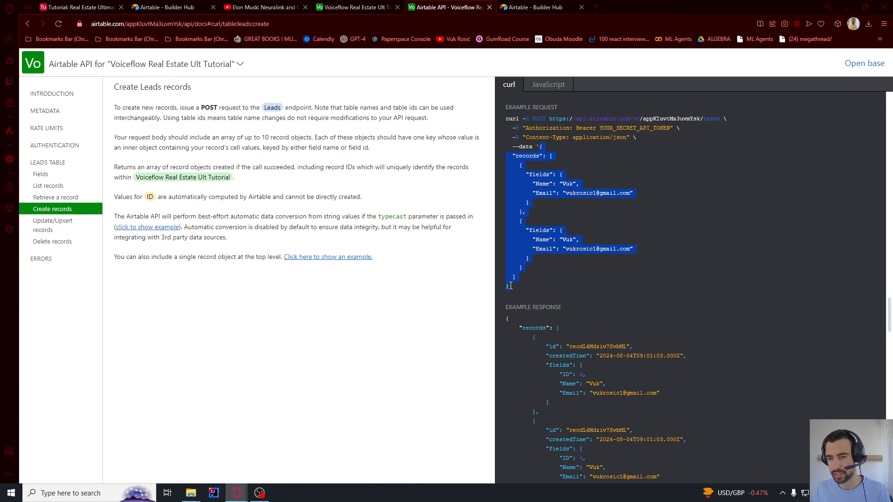
{"action": "key", "text": "alt+Tab"}
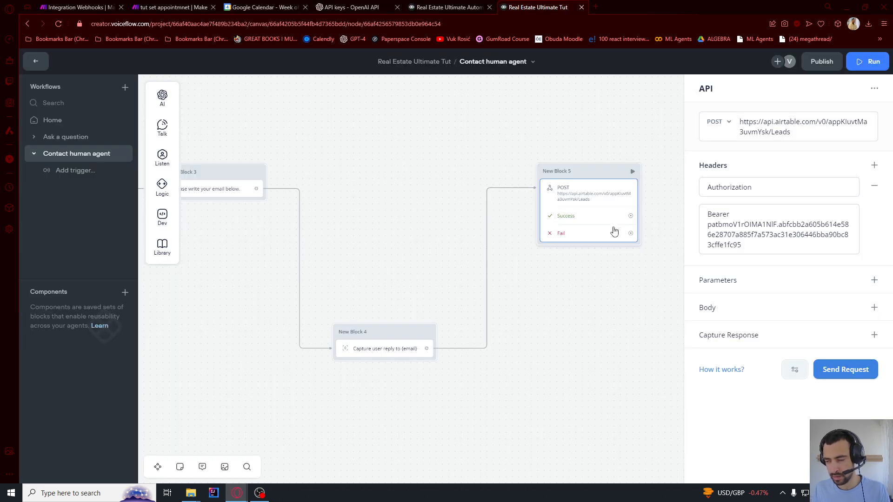
{"action": "left_click", "coordinate": [876, 309]}
{"action": "left_click", "coordinate": [833, 327]}
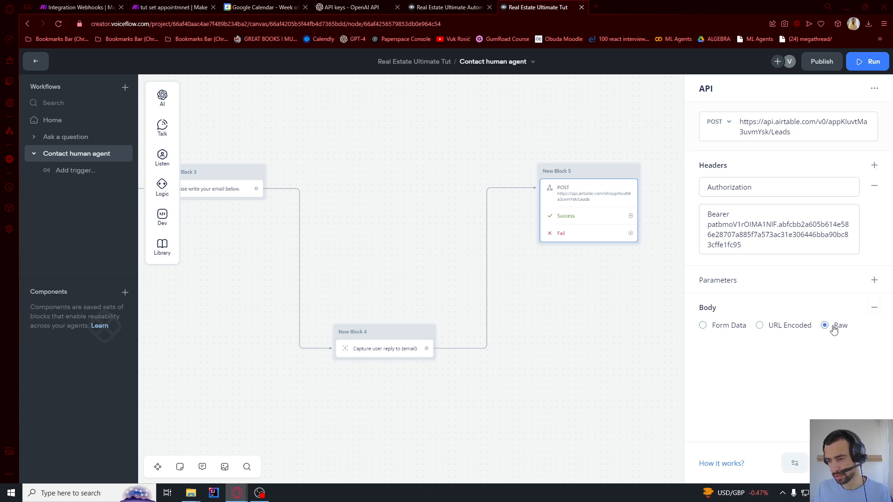
{"action": "scroll", "coordinate": [826, 313], "scroll_direction": "down", "scroll_amount": 1}
{"action": "left_click", "coordinate": [754, 303]}
{"action": "key", "text": "ctrl+v"}
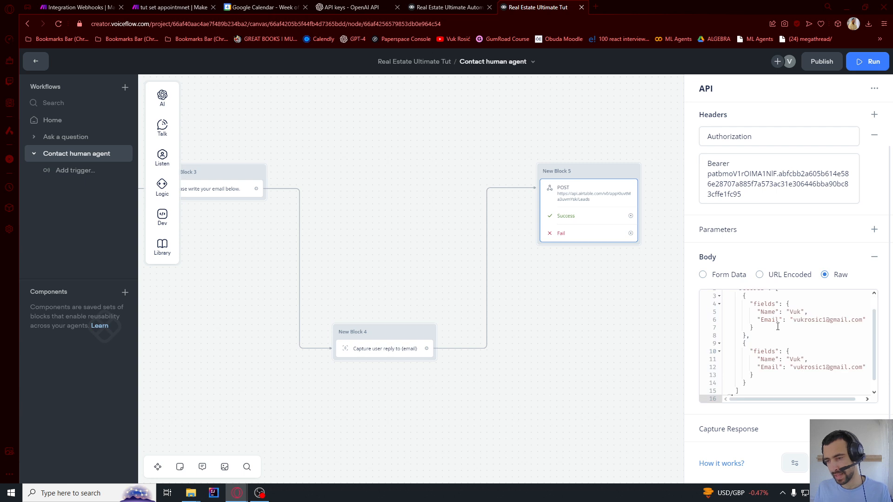
{"action": "scroll", "coordinate": [778, 327], "scroll_direction": "up", "scroll_amount": 4}
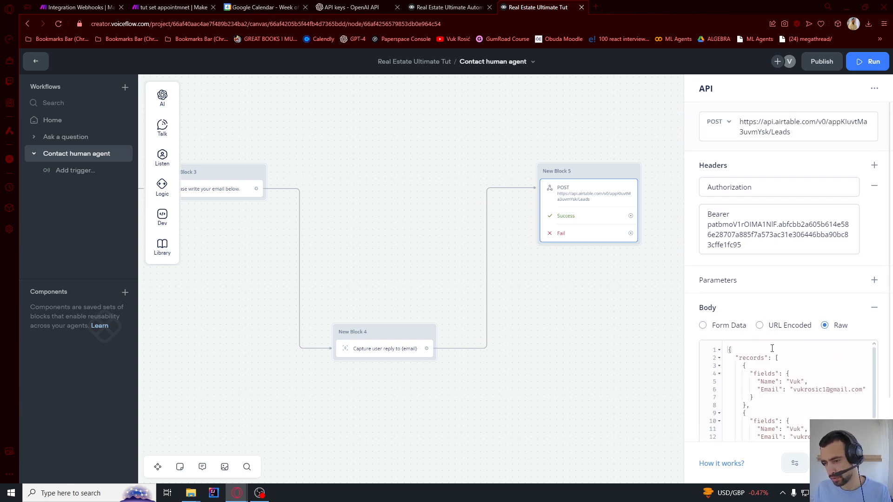
Check the pasted records against the docs example and send a test request, which returns 422
{"action": "left_click", "coordinate": [766, 359]}
{"action": "scroll", "coordinate": [761, 358], "scroll_direction": "down", "scroll_amount": 3}
{"action": "left_click", "coordinate": [754, 323]}
{"action": "type", "text": "a"}
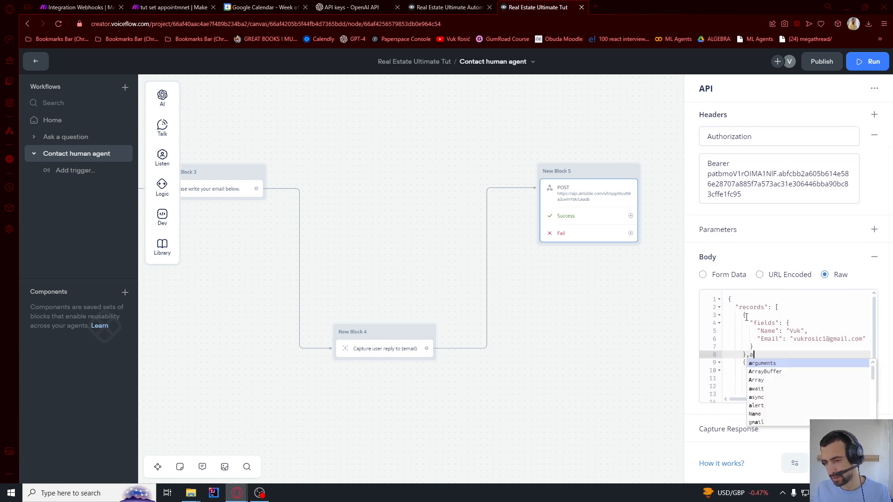
{"action": "left_click", "coordinate": [746, 315]}
{"action": "left_click_drag", "start_coordinate": [747, 308], "coordinate": [746, 375]}
{"action": "left_click", "coordinate": [777, 308]}
{"action": "left_click", "coordinate": [743, 334]}
{"action": "scroll", "coordinate": [763, 353], "scroll_direction": "down", "scroll_amount": 1}
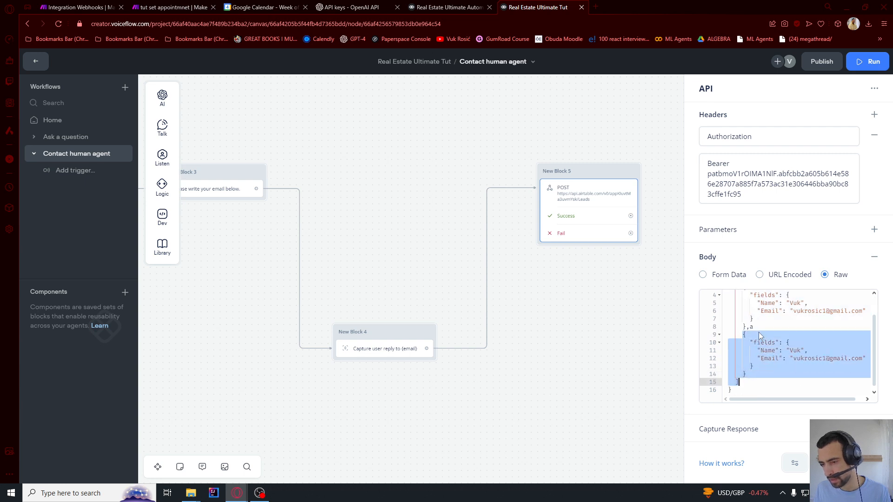
{"action": "left_click", "coordinate": [755, 328]}
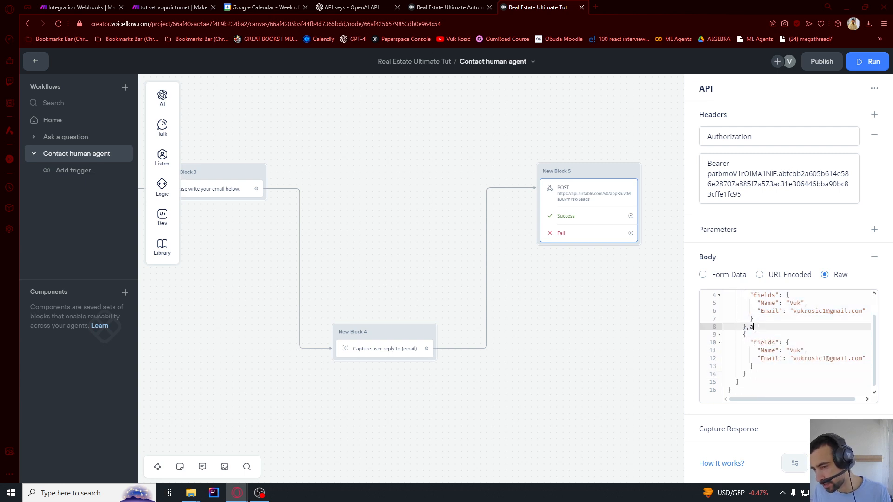
{"action": "left_click", "coordinate": [768, 319]}
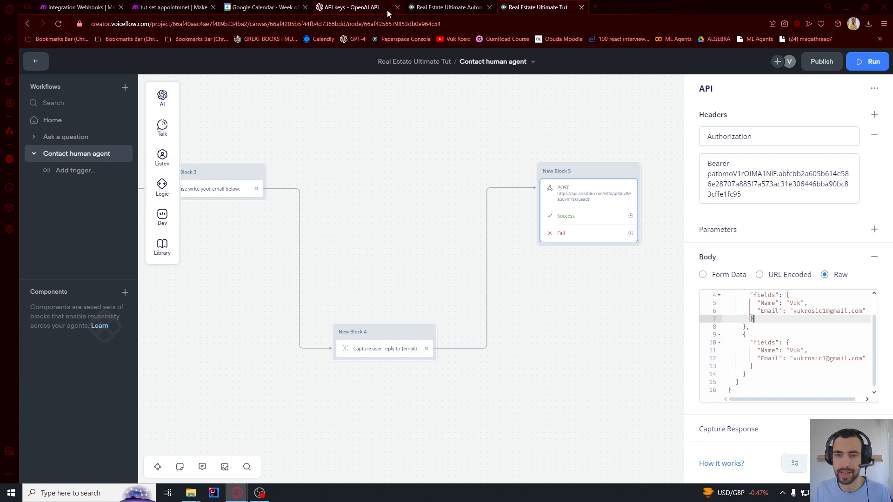
{"action": "key", "text": "alt+Tab"}
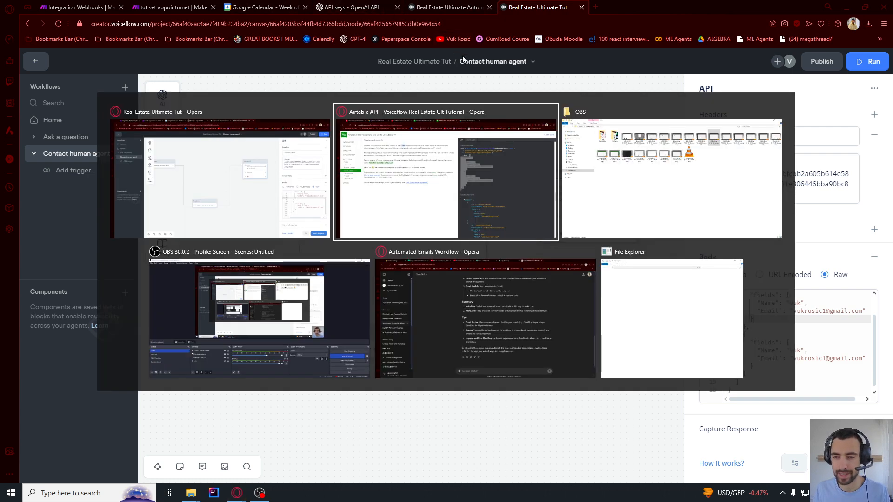
{"action": "left_click_drag", "start_coordinate": [516, 203], "coordinate": [520, 212]}
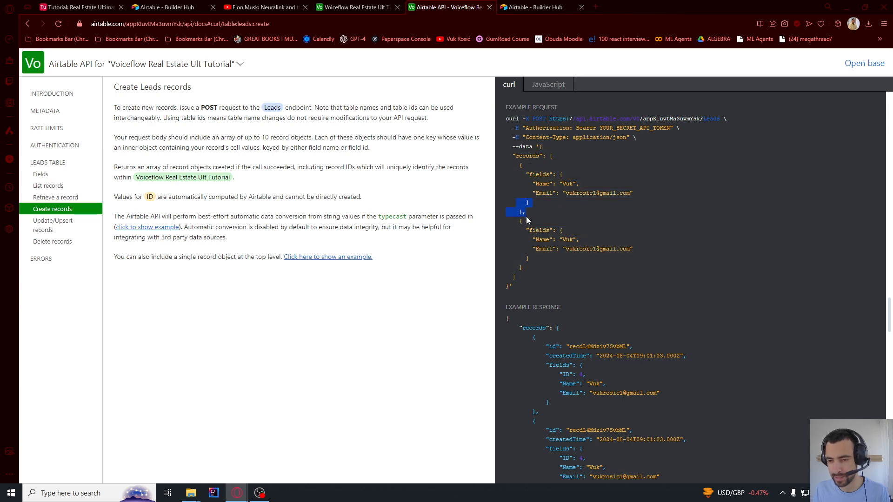
{"action": "key", "text": "alt+Tab"}
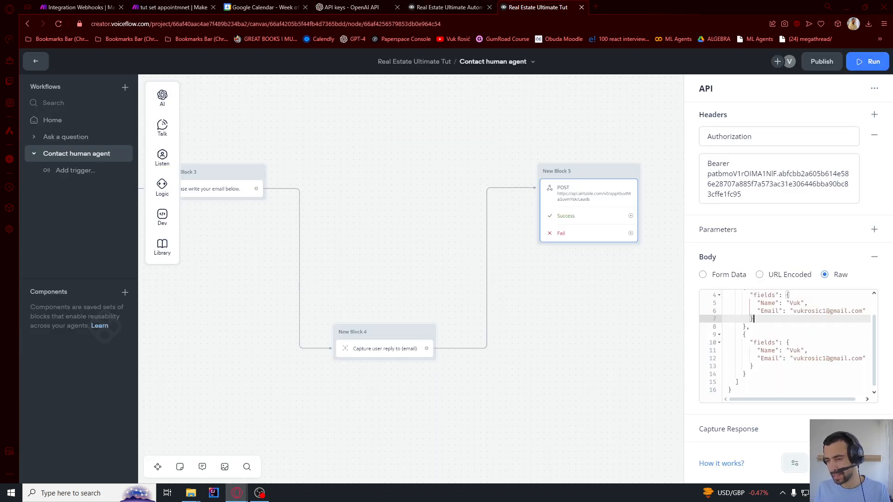
{"action": "left_click", "coordinate": [845, 464]}
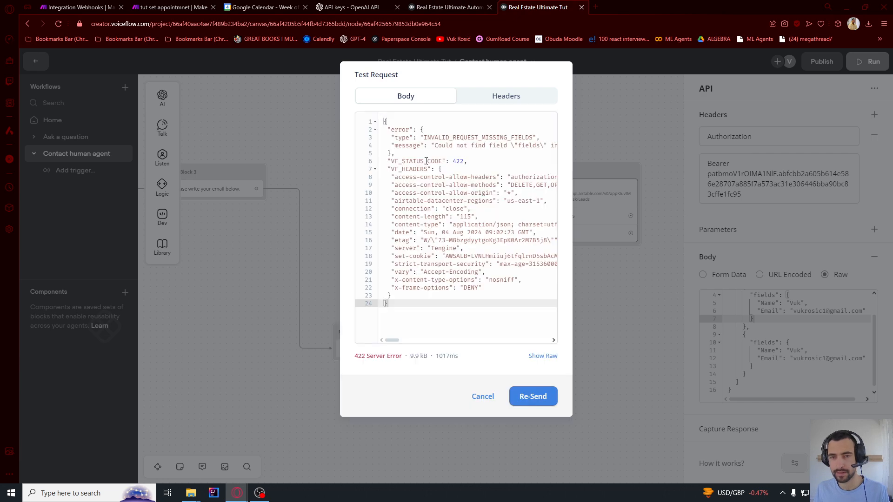
Review the 422 INVALID_REQUEST_MISSING_FIELDS error, then resend the test request and get 422 again
{"action": "left_click_drag", "start_coordinate": [410, 138], "coordinate": [533, 138]}
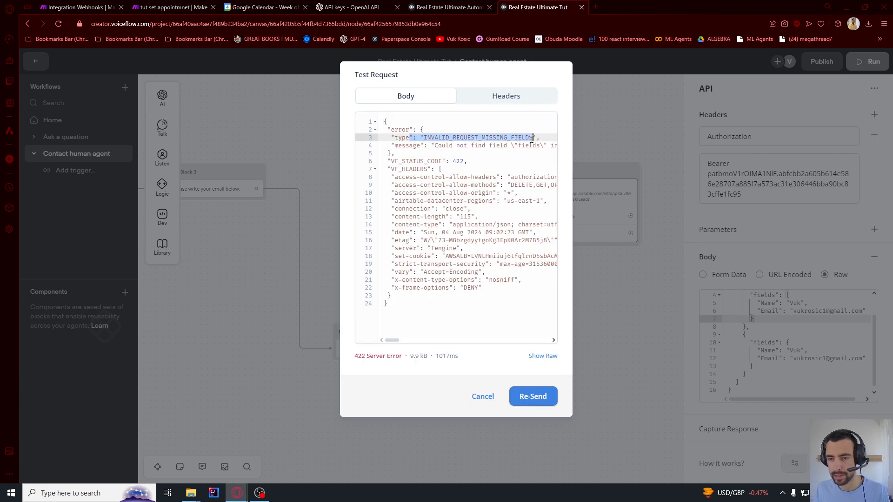
{"action": "left_click", "coordinate": [504, 148]}
{"action": "left_click", "coordinate": [752, 239]}
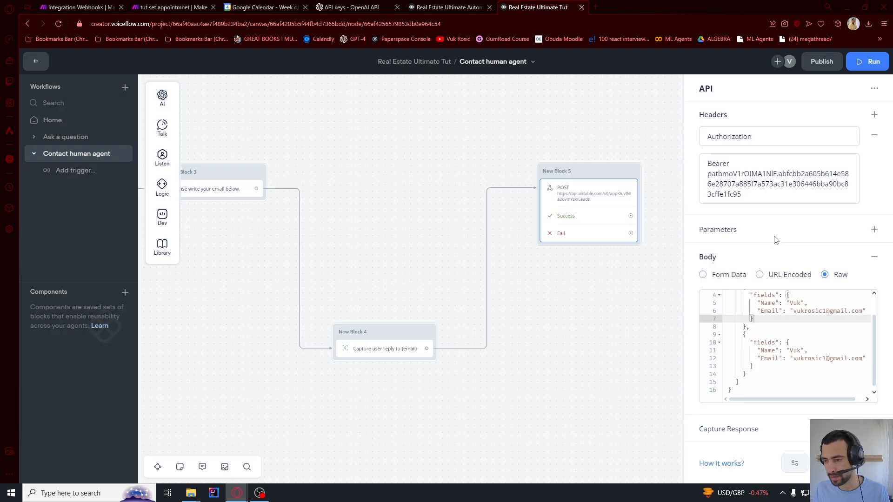
{"action": "left_click", "coordinate": [619, 289]}
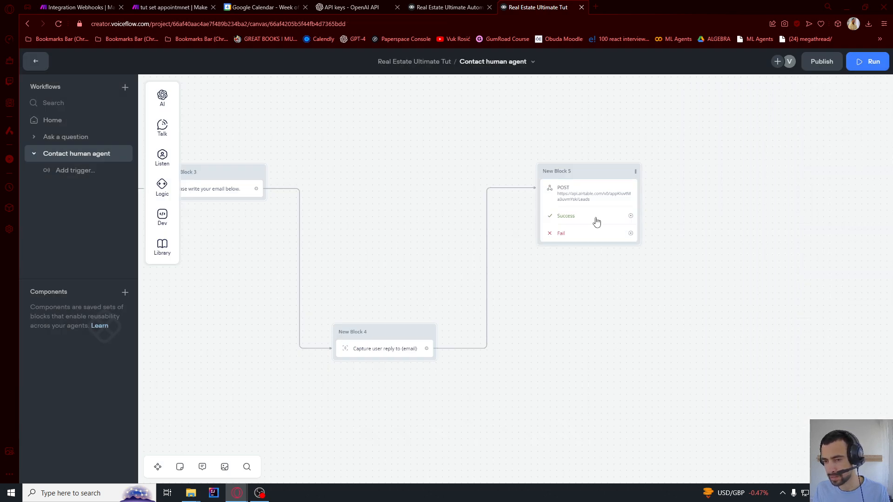
{"action": "scroll", "coordinate": [790, 384], "scroll_direction": "down", "scroll_amount": 3}
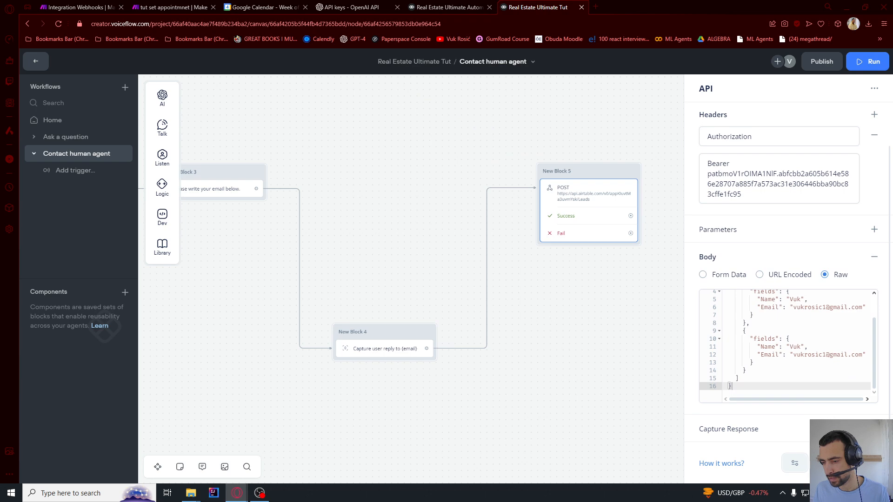
{"action": "left_click", "coordinate": [845, 464]}
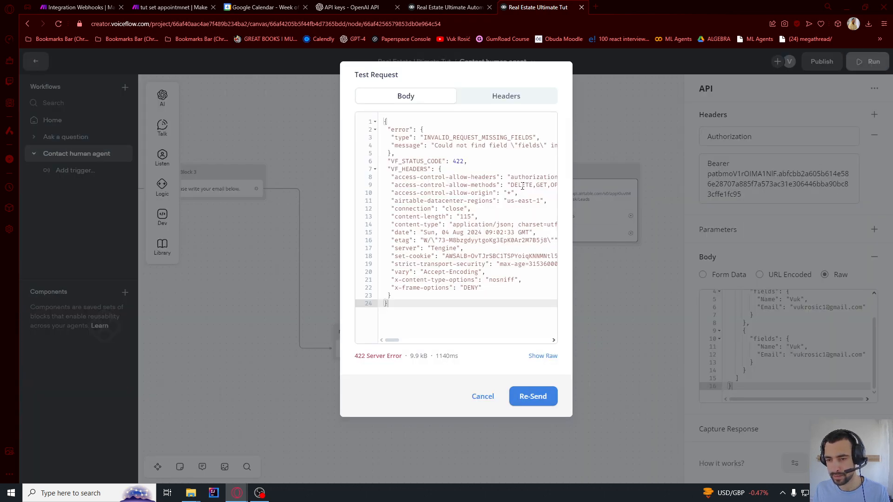
{"action": "left_click_drag", "start_coordinate": [520, 186], "coordinate": [565, 193]}
{"action": "left_click", "coordinate": [594, 286]}
{"action": "scroll", "coordinate": [643, 298], "scroll_direction": "up", "scroll_amount": 2}
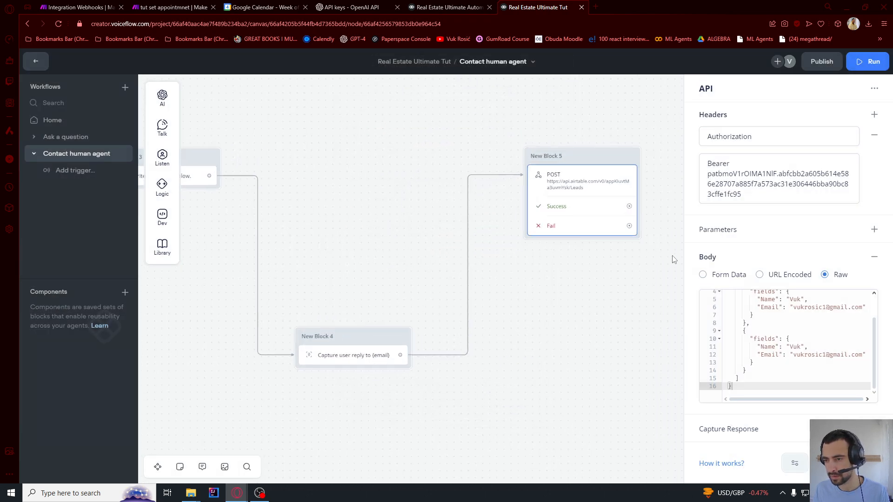
{"action": "key", "text": "alt+Tab"}
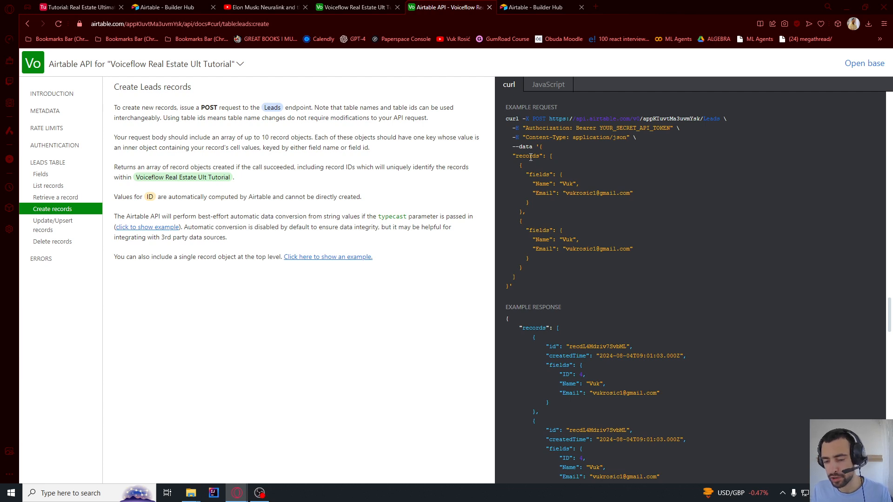
Add a Content-Type: application/json header to the API step, copied from the docs example
{"action": "left_click_drag", "start_coordinate": [522, 138], "coordinate": [584, 143]}
{"action": "left_click", "coordinate": [584, 143]}
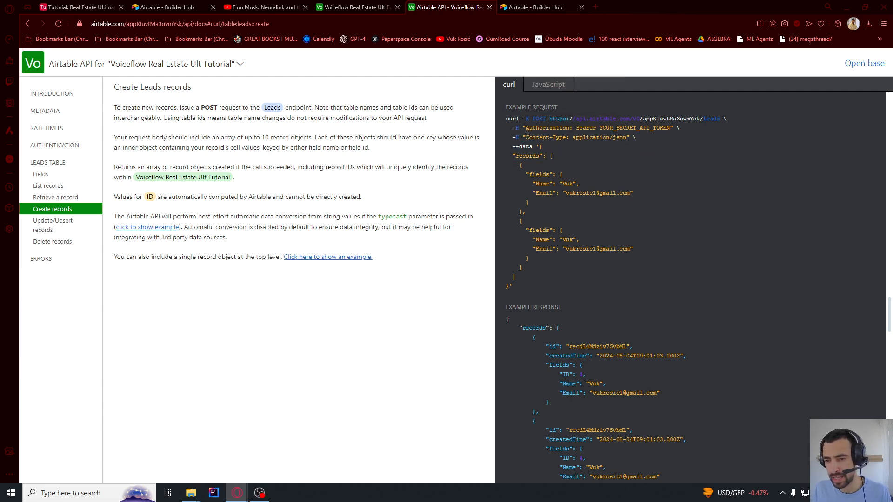
{"action": "left_click_drag", "start_coordinate": [526, 138], "coordinate": [571, 145]}
{"action": "key", "text": "ctrl+c"}
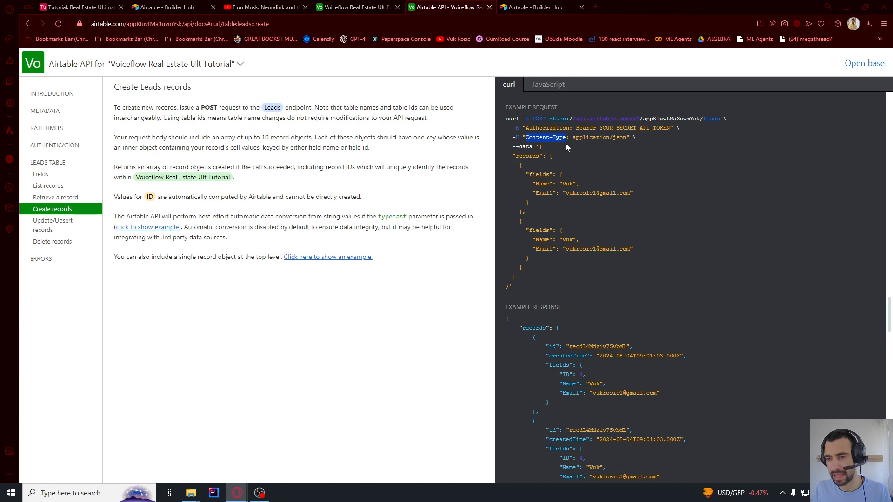
{"action": "key", "text": "alt+Tab"}
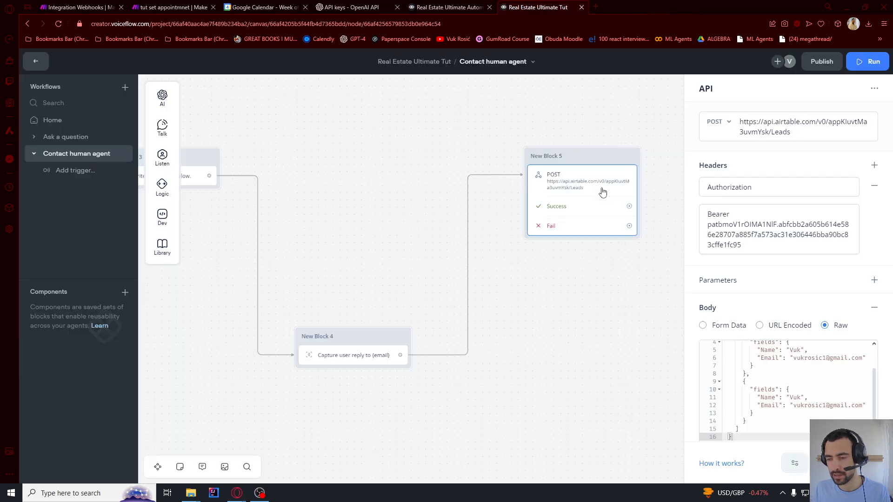
{"action": "scroll", "coordinate": [753, 249], "scroll_direction": "down", "scroll_amount": 1}
{"action": "scroll", "coordinate": [754, 239], "scroll_direction": "up", "scroll_amount": 1}
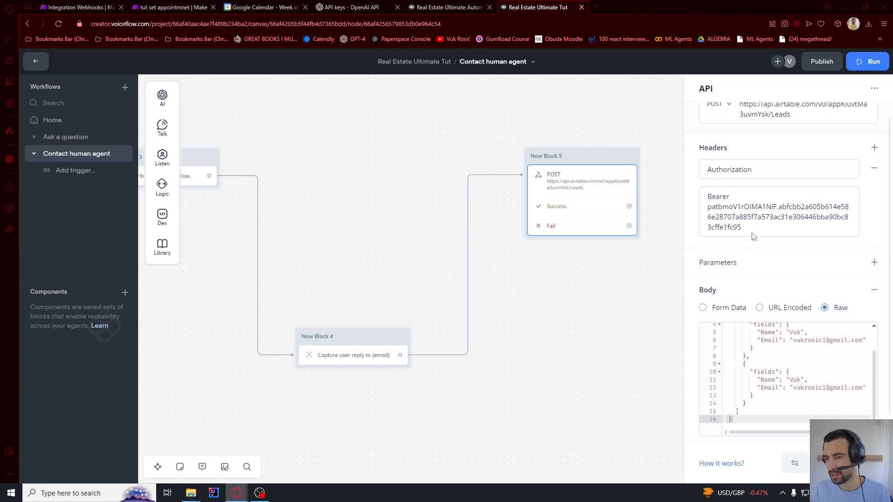
{"action": "left_click", "coordinate": [875, 167]}
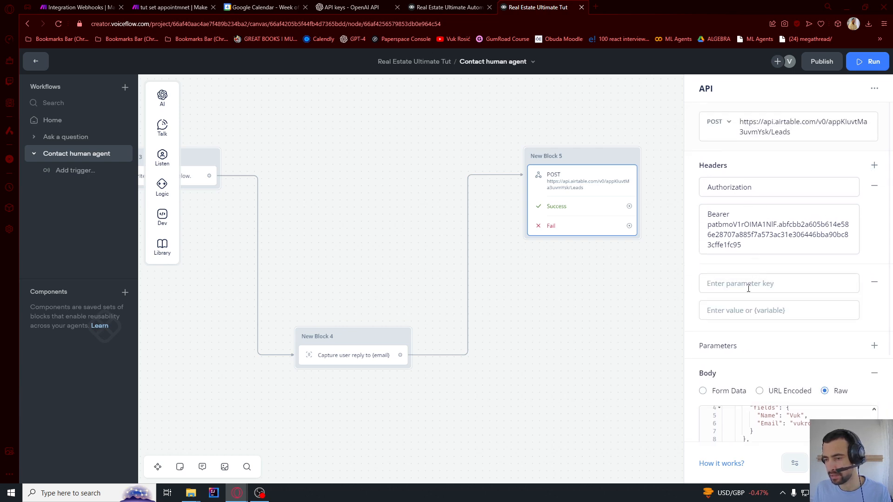
{"action": "left_click", "coordinate": [749, 287]}
{"action": "key", "text": "ctrl+v"}
{"action": "key", "text": "alt+Tab"}
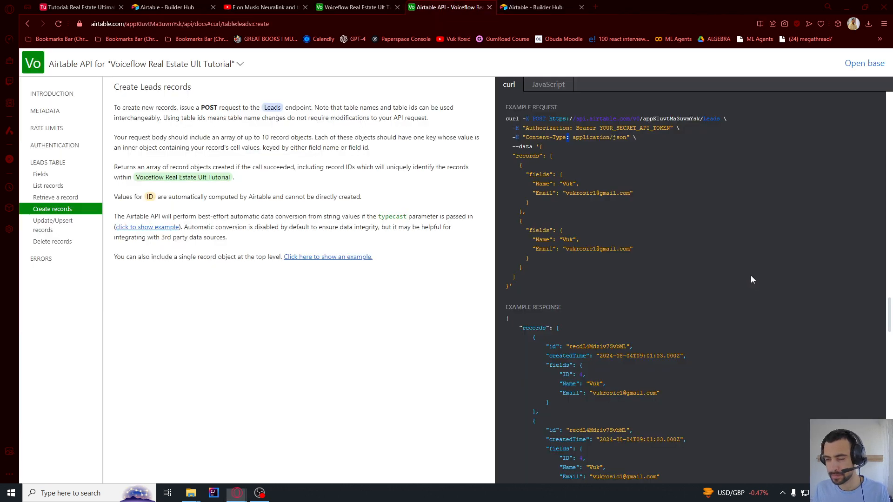
{"action": "left_click_drag", "start_coordinate": [575, 136], "coordinate": [649, 142]}
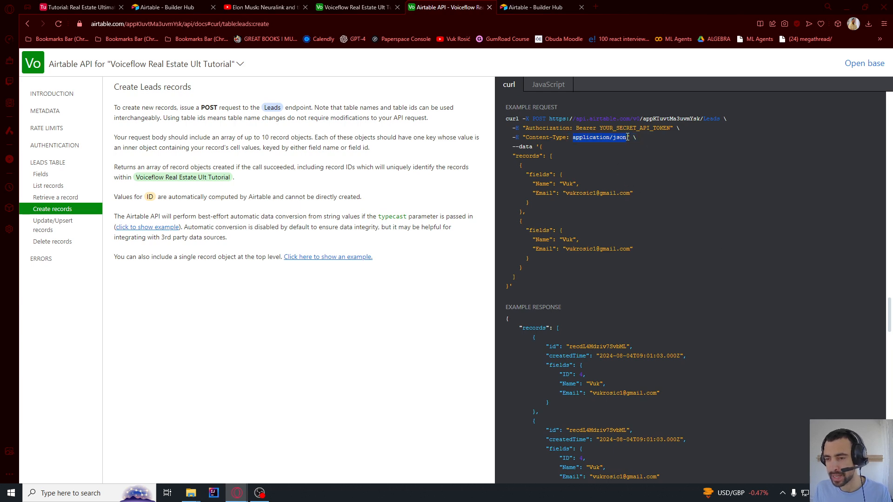
{"action": "key", "text": "ctrl+c"}
{"action": "key", "text": "alt+Tab"}
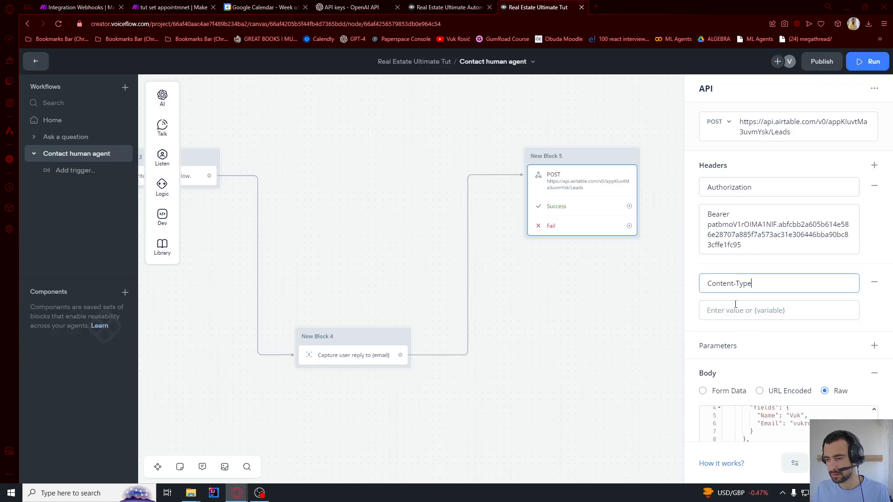
{"action": "left_click", "coordinate": [733, 303]}
{"action": "key", "text": "ctrl+v"}
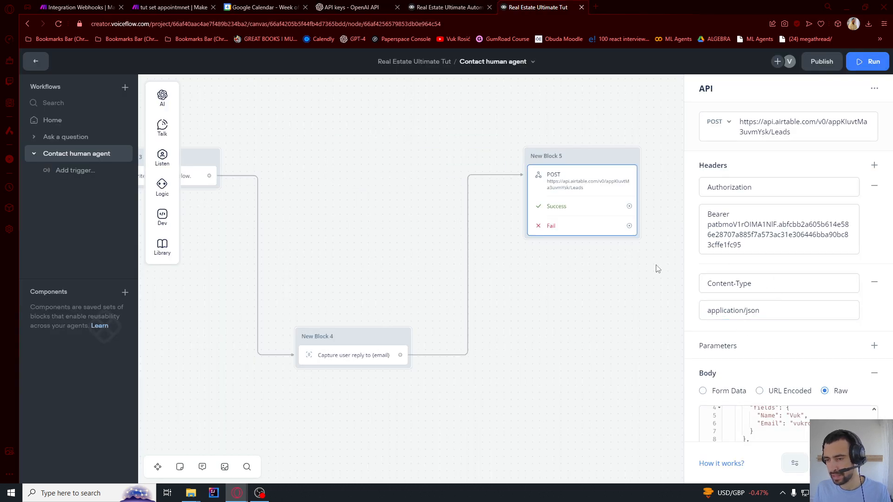
Send a test of the Airtable POST request, getting 200 OK with two created records
{"action": "left_click", "coordinate": [658, 269]}
{"action": "left_click", "coordinate": [602, 176]}
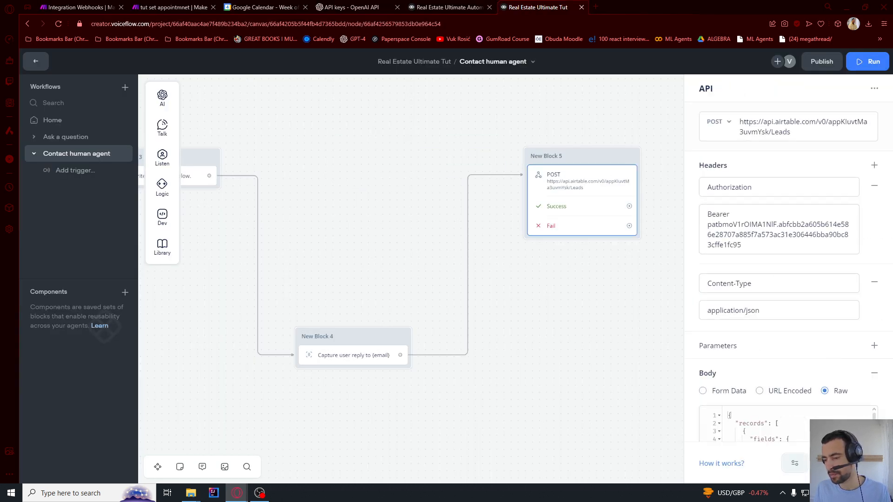
{"action": "left_click", "coordinate": [845, 464]}
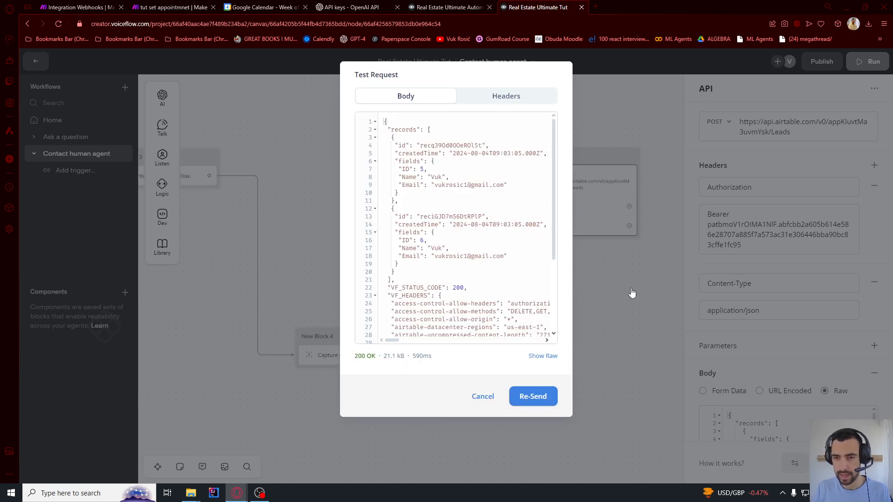
Confirm the new leads (IDs 5 and 6) in Airtable, then close the test response to view the body
{"action": "key", "text": "alt+Tab"}
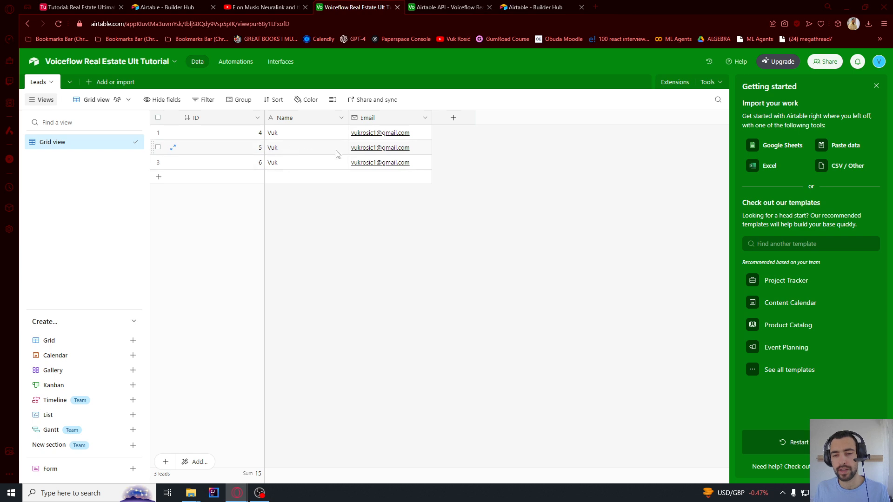
{"action": "key", "text": "alt+Tab"}
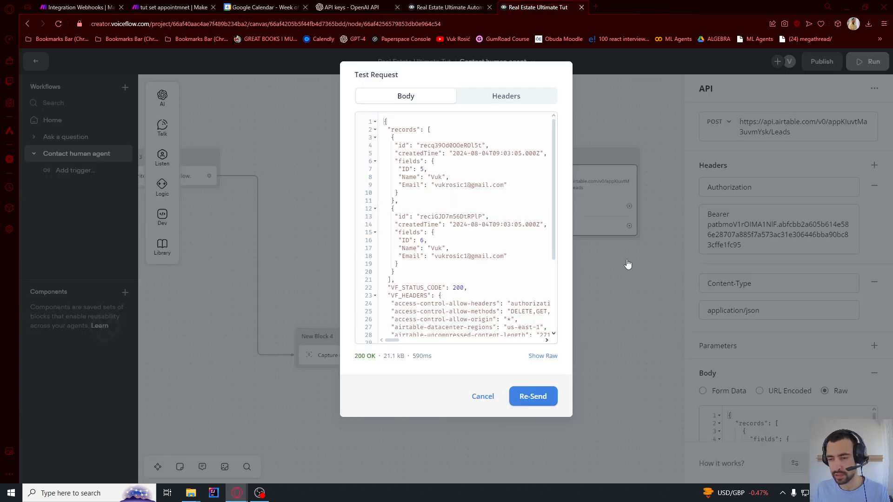
{"action": "left_click", "coordinate": [628, 264]}
{"action": "scroll", "coordinate": [768, 354], "scroll_direction": "down", "scroll_amount": 5}
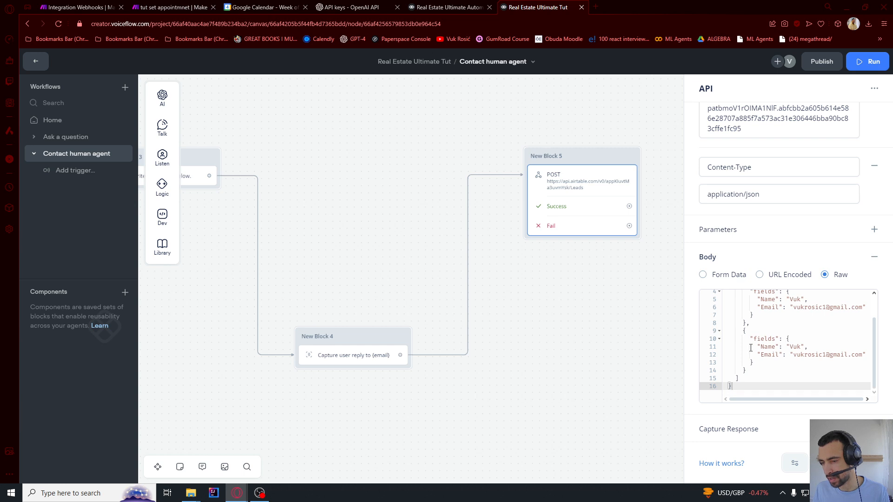
Delete the second record from the raw request body
{"action": "left_click_drag", "start_coordinate": [743, 331], "coordinate": [746, 370]}
{"action": "scroll", "coordinate": [759, 353], "scroll_direction": "up", "scroll_amount": 1}
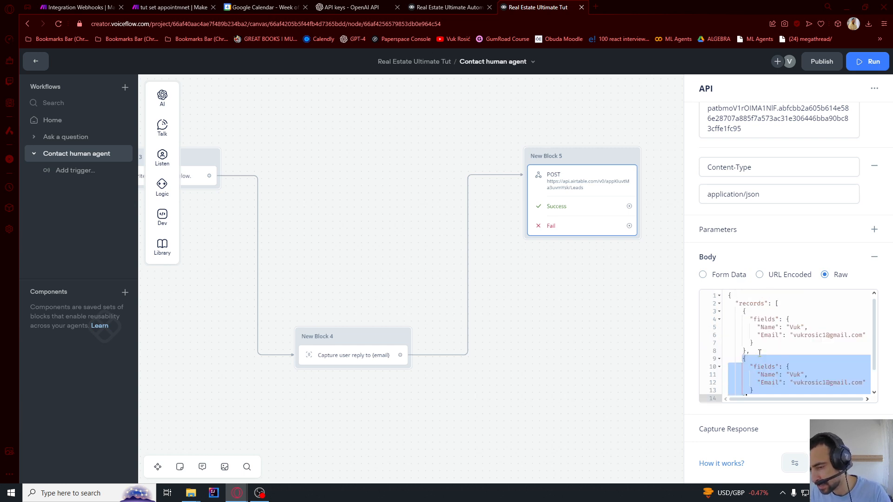
{"action": "left_click_drag", "start_coordinate": [743, 311], "coordinate": [748, 369]}
{"action": "scroll", "coordinate": [749, 389], "scroll_direction": "down", "scroll_amount": 1}
{"action": "scroll", "coordinate": [754, 369], "scroll_direction": "up", "scroll_amount": 1}
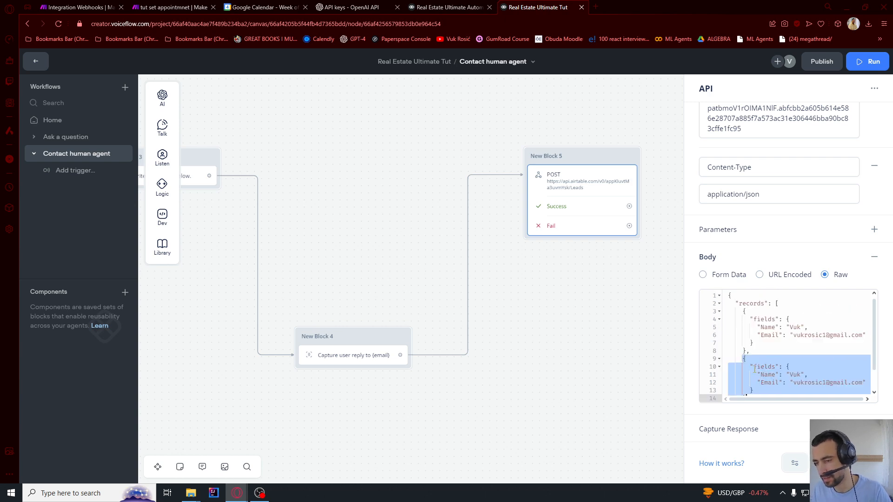
{"action": "key", "text": "BackSpace"}
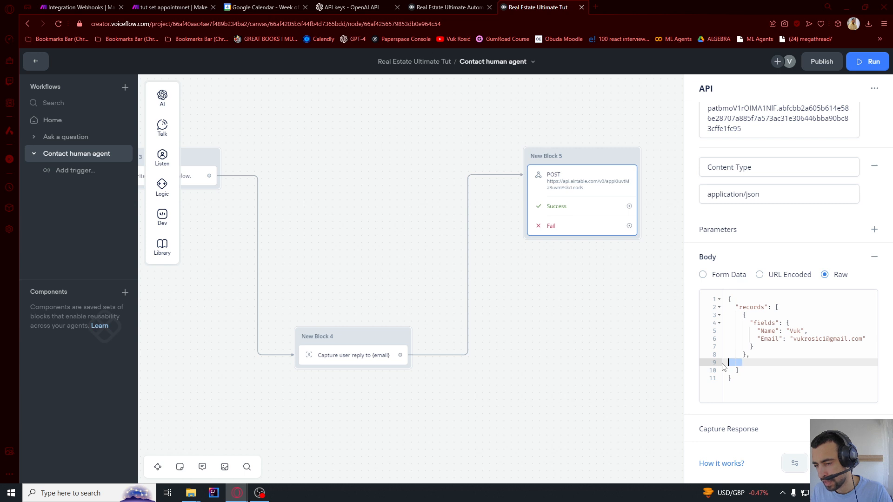
{"action": "key", "text": "BackSpace"}
Replace the remaining record's Name and Email values with the {name} and {email} variables
{"action": "double_click", "coordinate": [794, 330]}
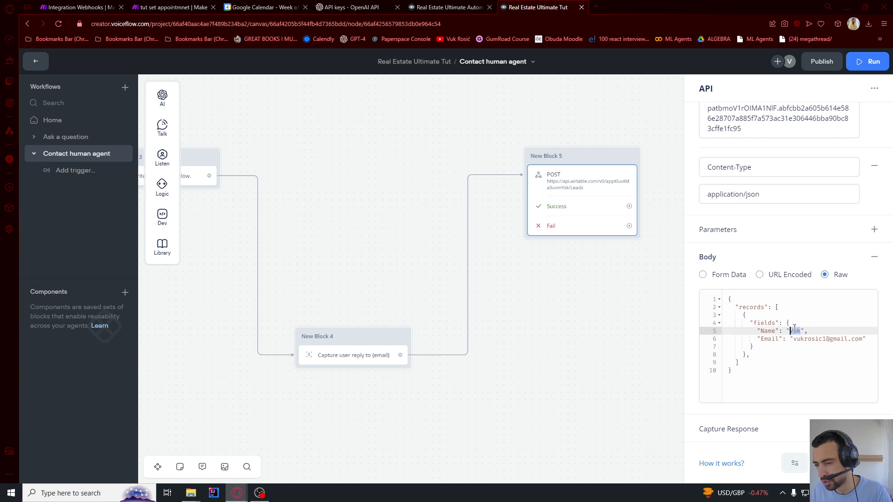
{"action": "type", "text": "{"}
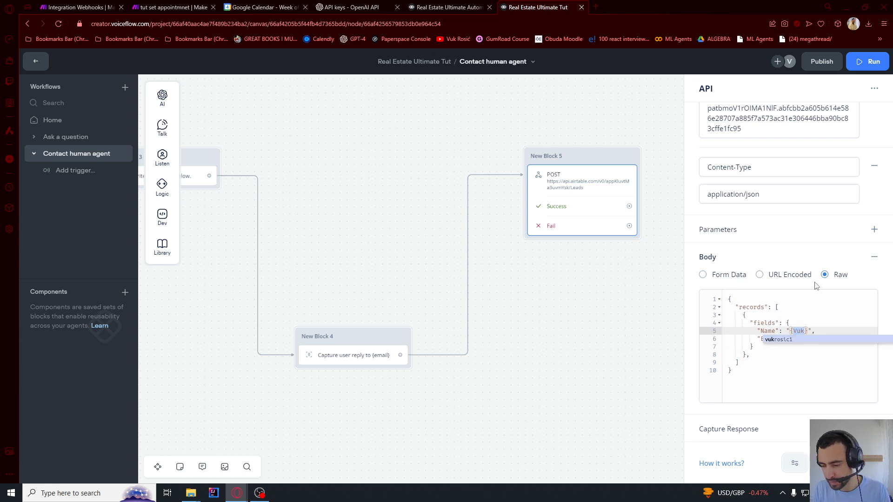
{"action": "type", "text": "name"}
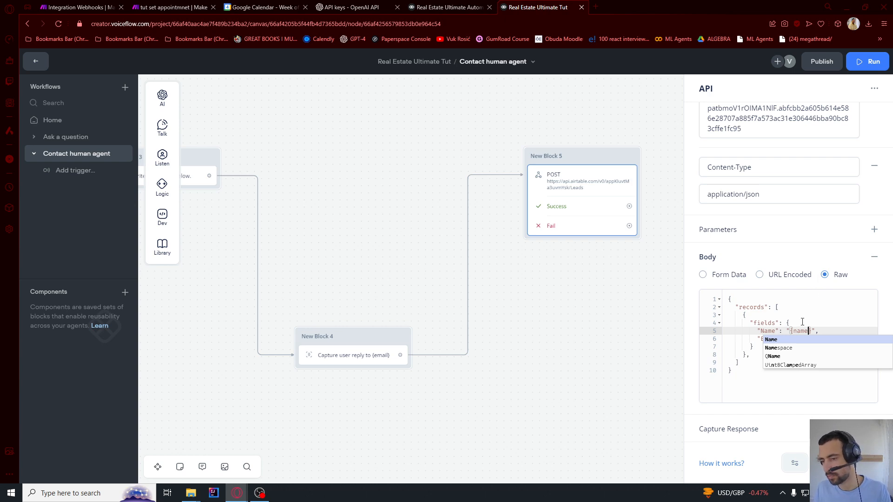
{"action": "left_click", "coordinate": [801, 323]}
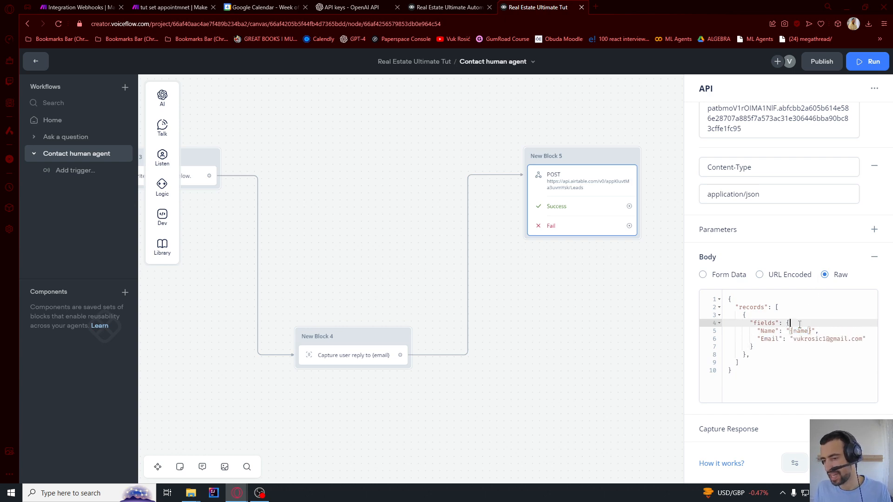
{"action": "left_click_drag", "start_coordinate": [793, 339], "coordinate": [862, 341]}
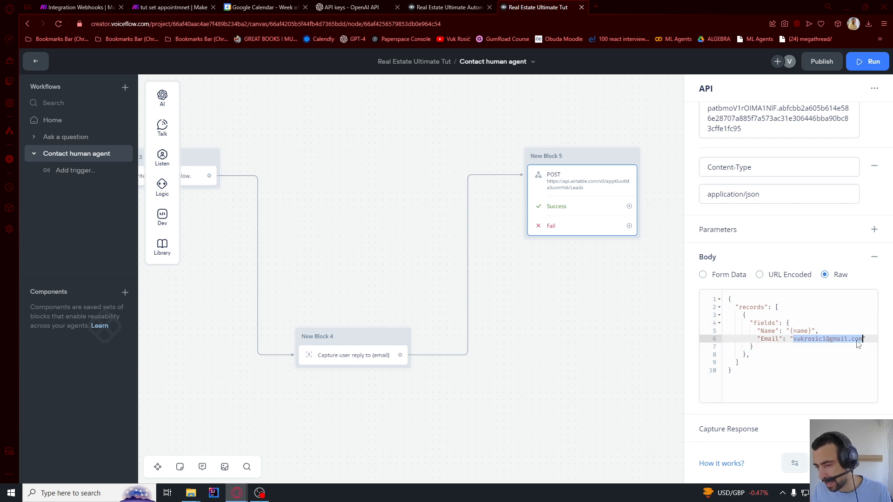
{"action": "key", "text": "BackSpace"}
{"action": "type", "text": "{}"}
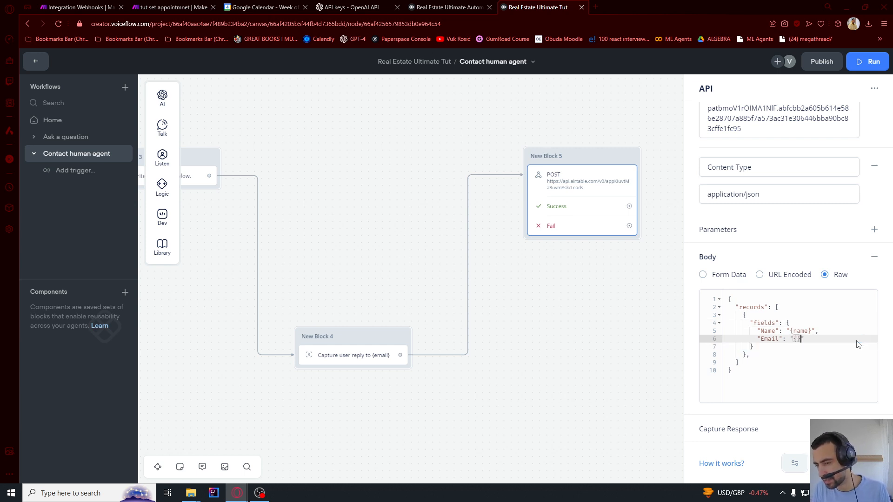
{"action": "type", "text": "email"}
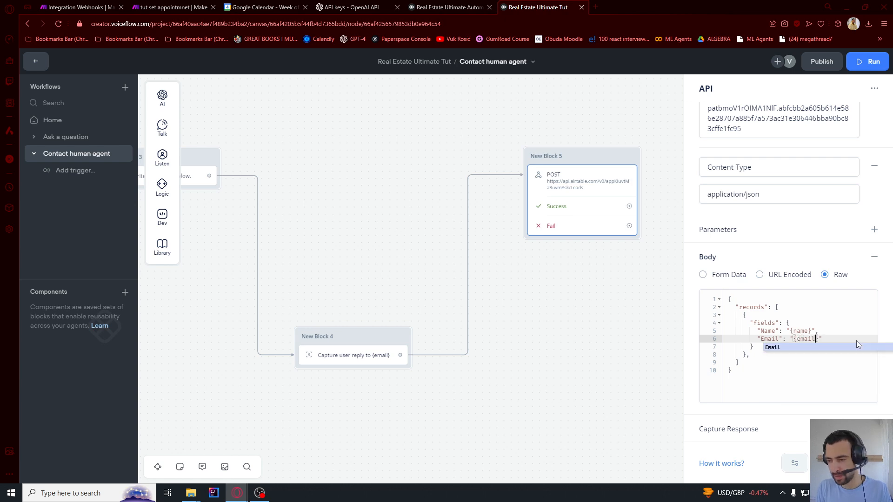
{"action": "left_click", "coordinate": [830, 332]}
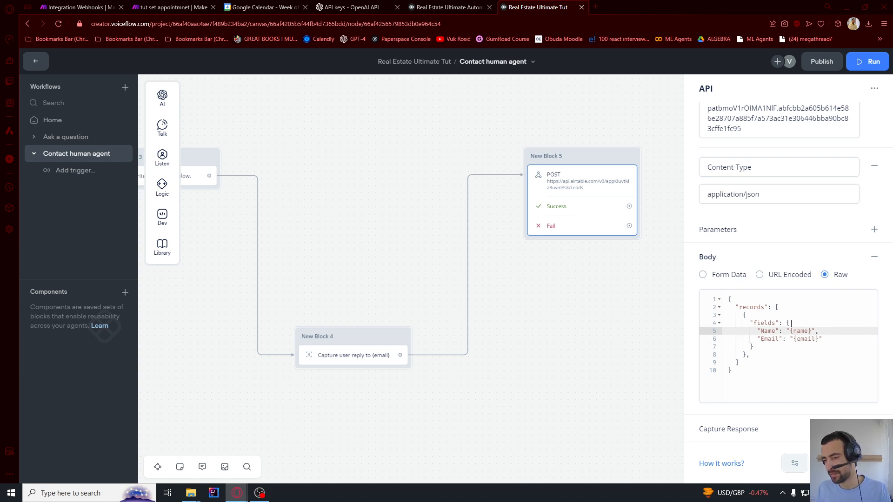
{"action": "left_click", "coordinate": [593, 320]}
{"action": "left_click", "coordinate": [356, 351]}
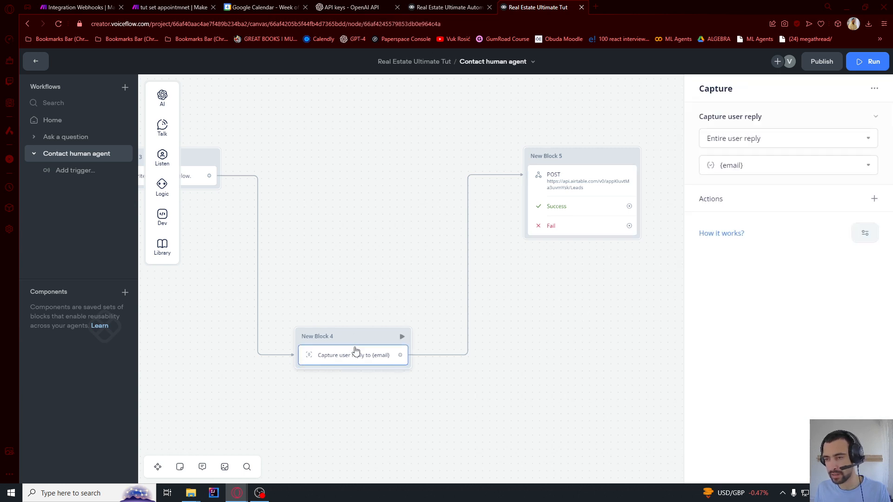
{"action": "left_click", "coordinate": [627, 259]}
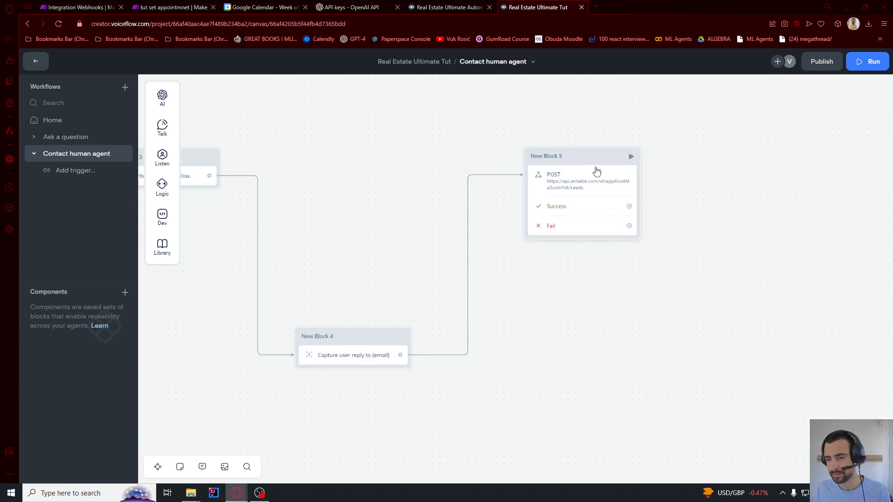
{"action": "left_click", "coordinate": [590, 160]}
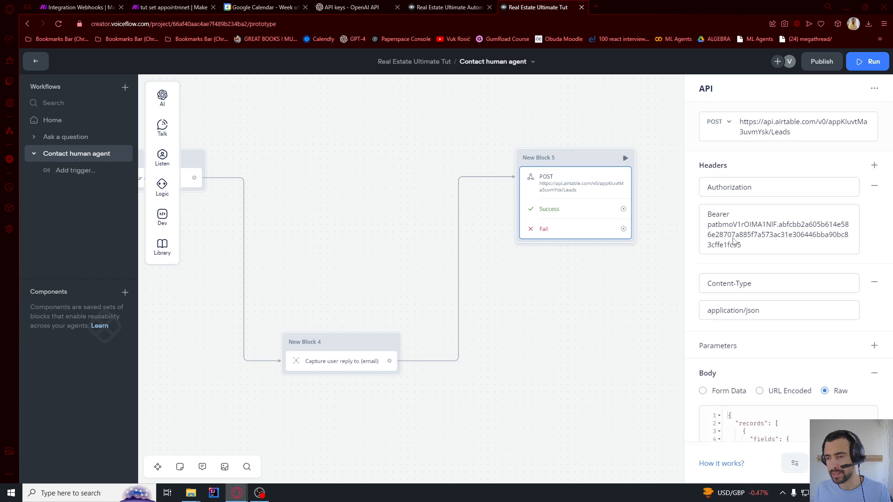
{"action": "left_click", "coordinate": [625, 158]}
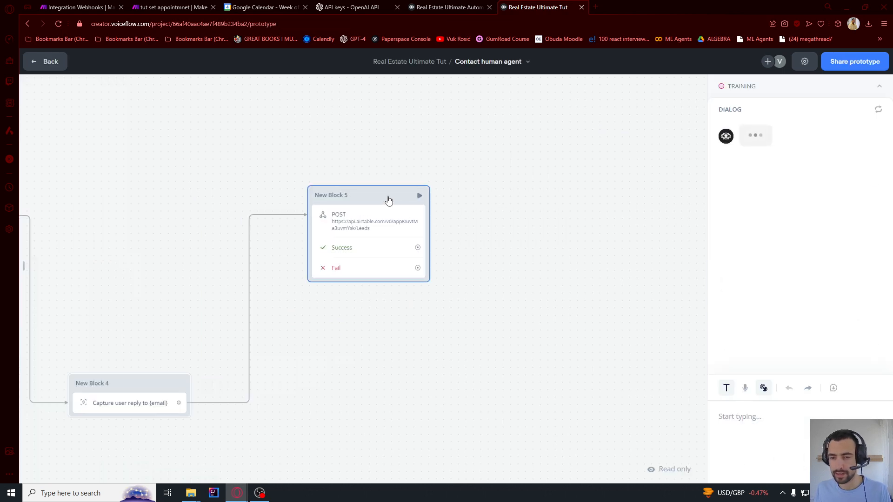
{"action": "key", "text": "Escape"}
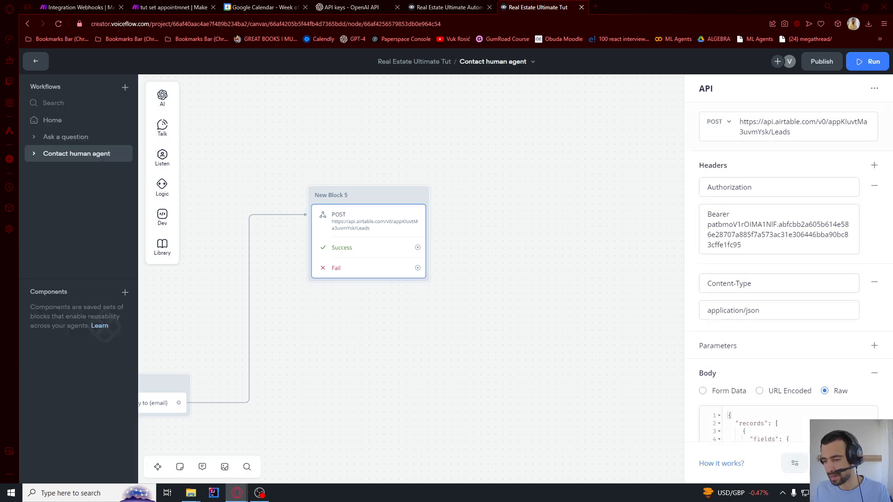
{"action": "left_click", "coordinate": [844, 463]}
{"action": "type", "text": "asdf"}
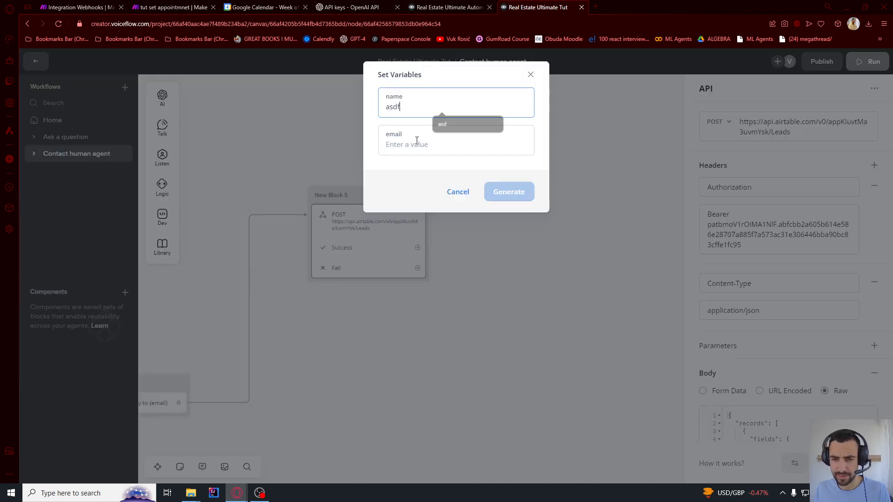
{"action": "left_click", "coordinate": [410, 147]}
{"action": "type", "text": "asdf@asdf"}
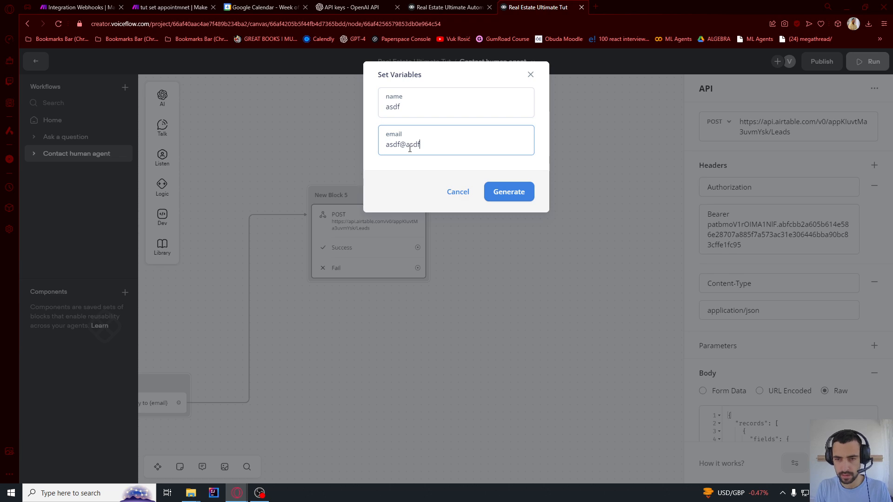
{"action": "type", "text": ".com"}
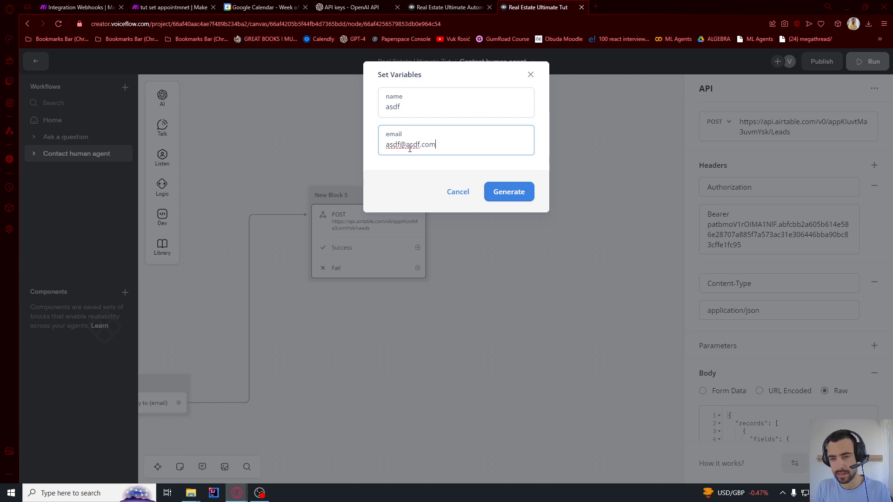
{"action": "left_click", "coordinate": [517, 192]}
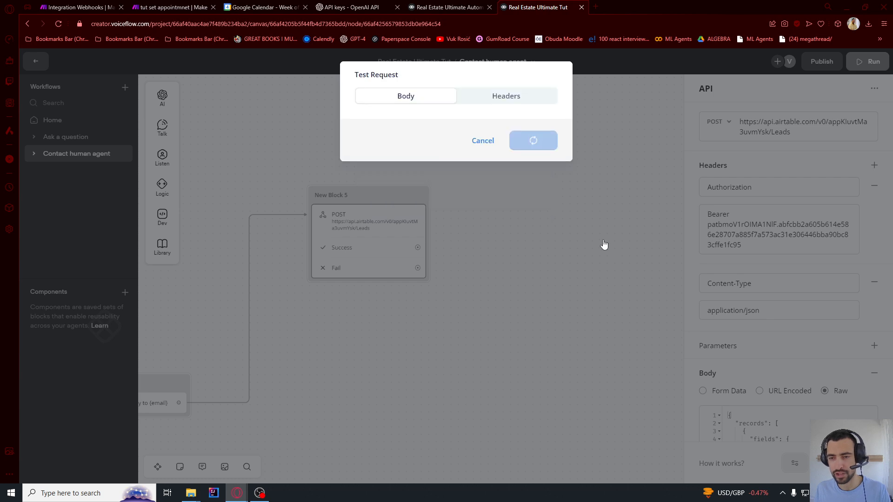
Review the 422 'Could not parse request body' error, close the test dialog, and recentre the workflow
{"action": "left_click_drag", "start_coordinate": [432, 161], "coordinate": [437, 154]}
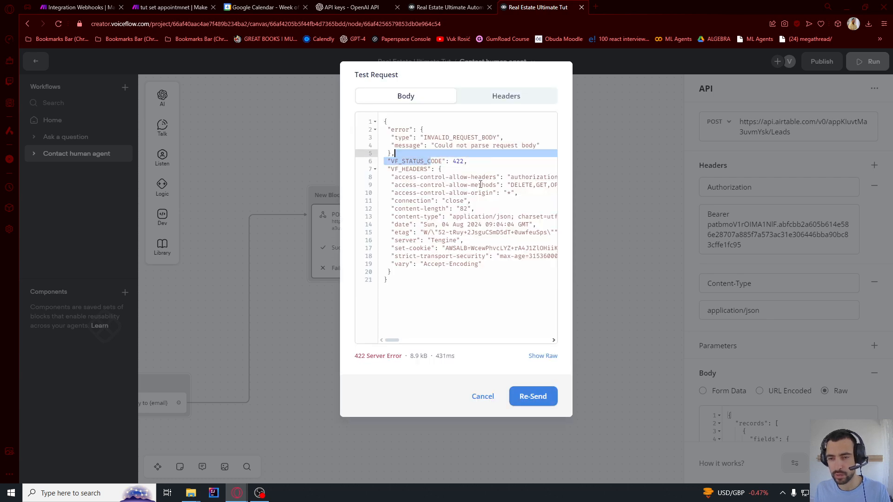
{"action": "left_click", "coordinate": [446, 178]}
{"action": "left_click", "coordinate": [579, 179]}
{"action": "scroll", "coordinate": [585, 185], "scroll_direction": "down", "scroll_amount": 2}
{"action": "scroll", "coordinate": [562, 212], "scroll_direction": "down", "scroll_amount": 2}
{"action": "left_click_drag", "start_coordinate": [470, 285], "coordinate": [523, 278]}
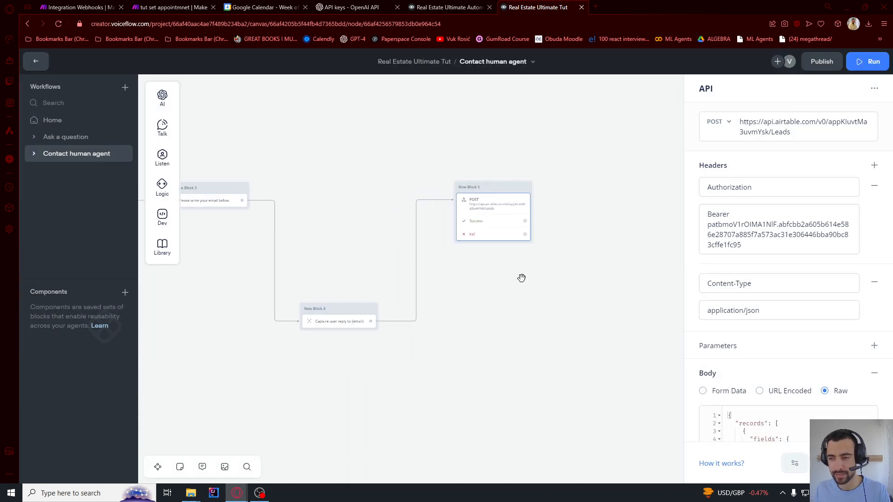
{"action": "scroll", "coordinate": [519, 285], "scroll_direction": "down", "scroll_amount": 3}
{"action": "left_click_drag", "start_coordinate": [463, 350], "coordinate": [639, 317]}
{"action": "left_click_drag", "start_coordinate": [359, 361], "coordinate": [465, 360]}
{"action": "scroll", "coordinate": [289, 223], "scroll_direction": "up", "scroll_amount": 4}
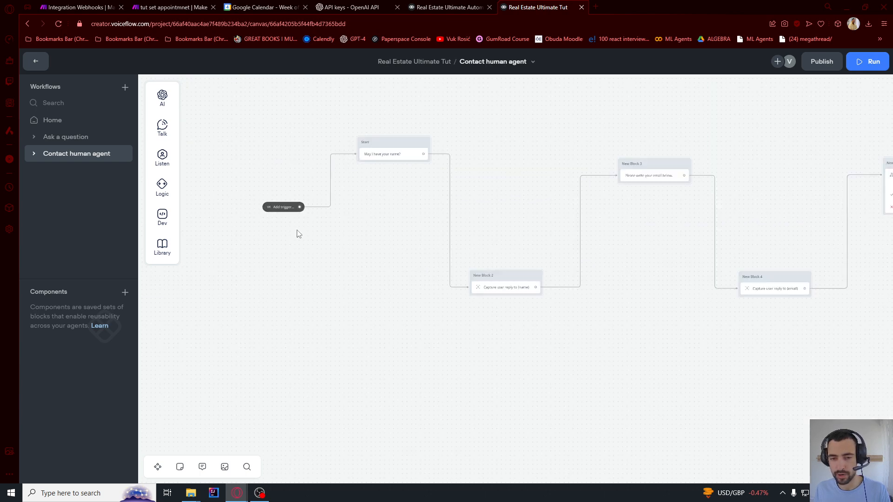
Remove the stray trailing comma from the request body and send the test request again
{"action": "left_click", "coordinate": [487, 135]}
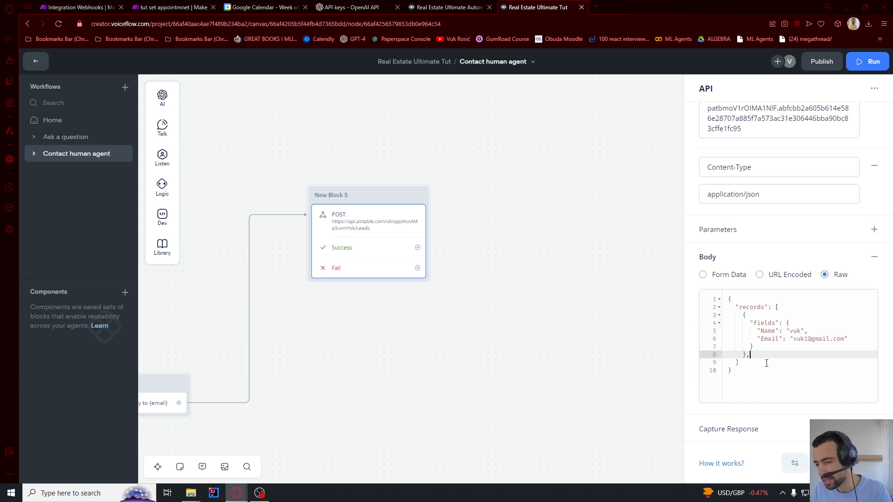
{"action": "key", "text": "BackSpace"}
{"action": "key", "text": "Up"}
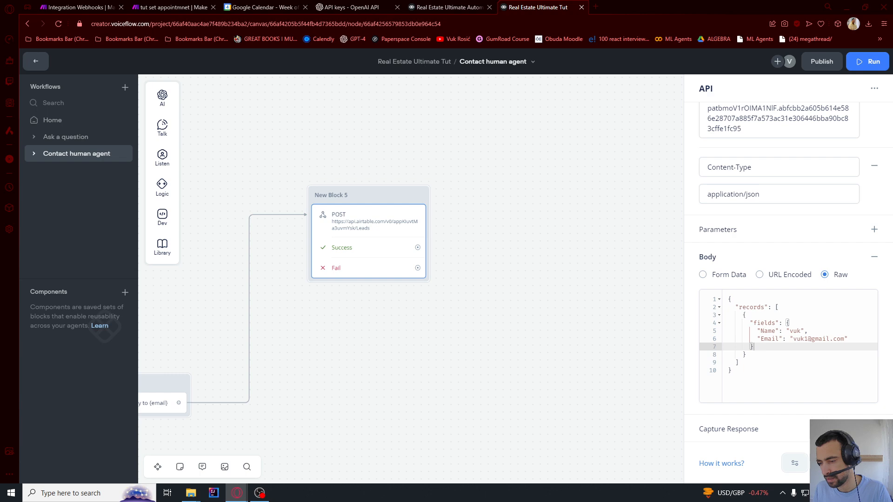
{"action": "left_click", "coordinate": [845, 463]}
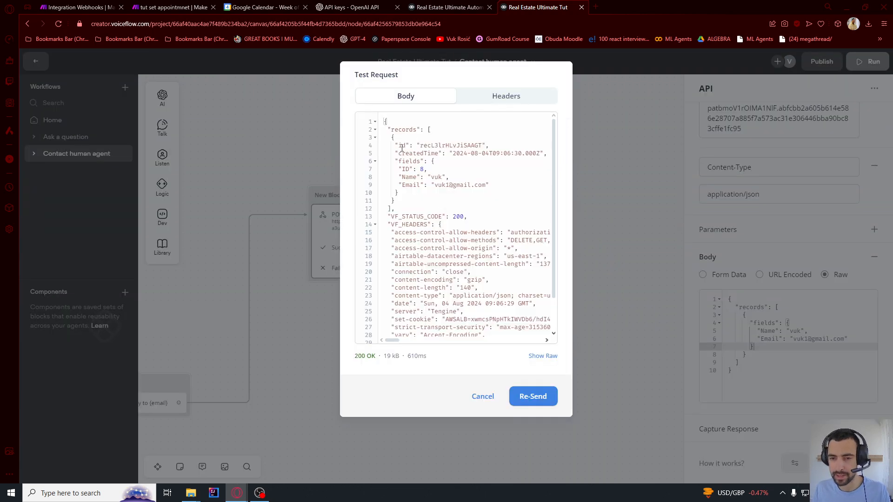
{"action": "left_click_drag", "start_coordinate": [399, 147], "coordinate": [464, 206]}
{"action": "left_click", "coordinate": [457, 187]}
Re-send with a new test name and e-mail, confirming lead ID 9 in Airtable's Leads table
{"action": "left_click", "coordinate": [810, 333]}
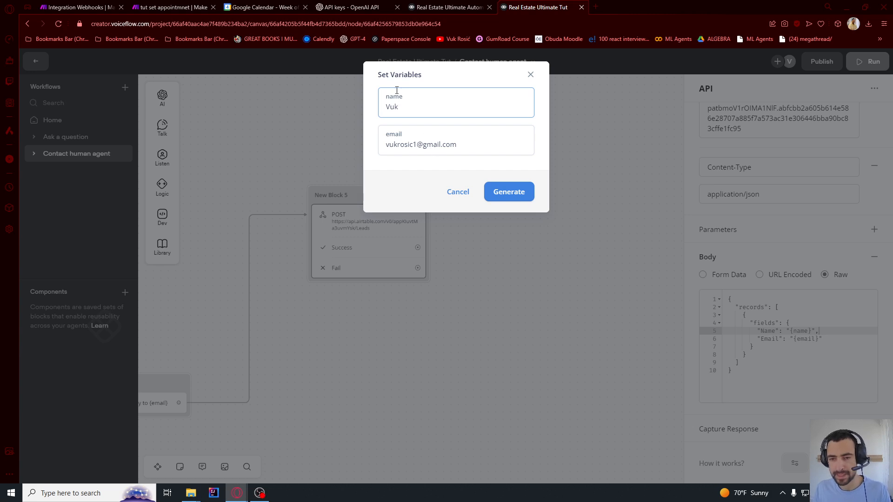
{"action": "left_click", "coordinate": [391, 105]}
{"action": "key", "text": "ctrl+a"}
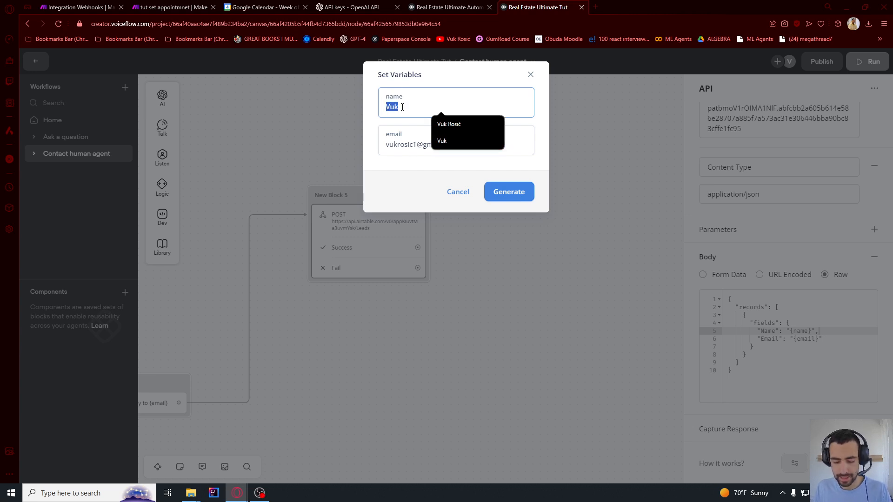
{"action": "type", "text": "Mark"}
{"action": "double_click", "coordinate": [403, 145]}
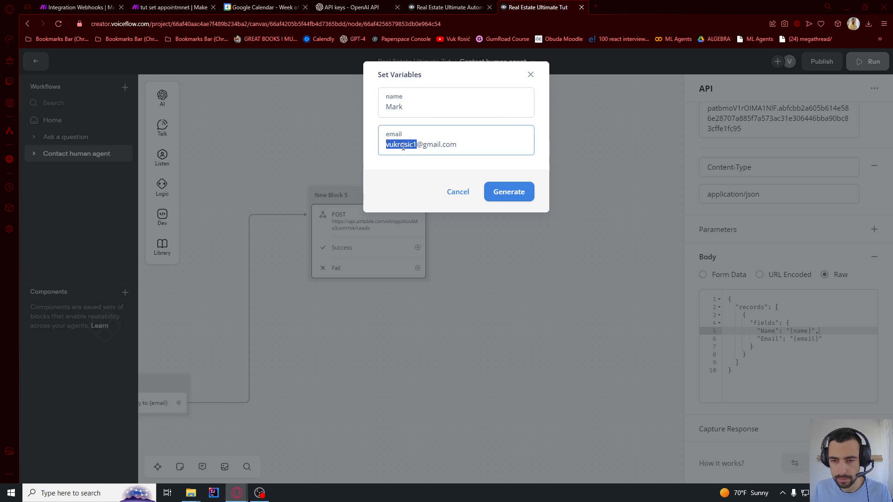
{"action": "type", "text": "mark"}
{"action": "left_click", "coordinate": [503, 190]}
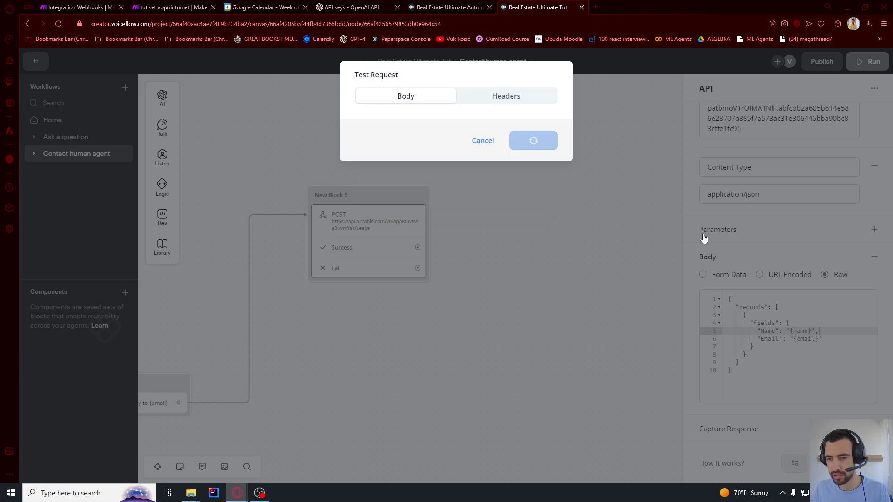
{"action": "left_click_drag", "start_coordinate": [426, 196], "coordinate": [390, 137]}
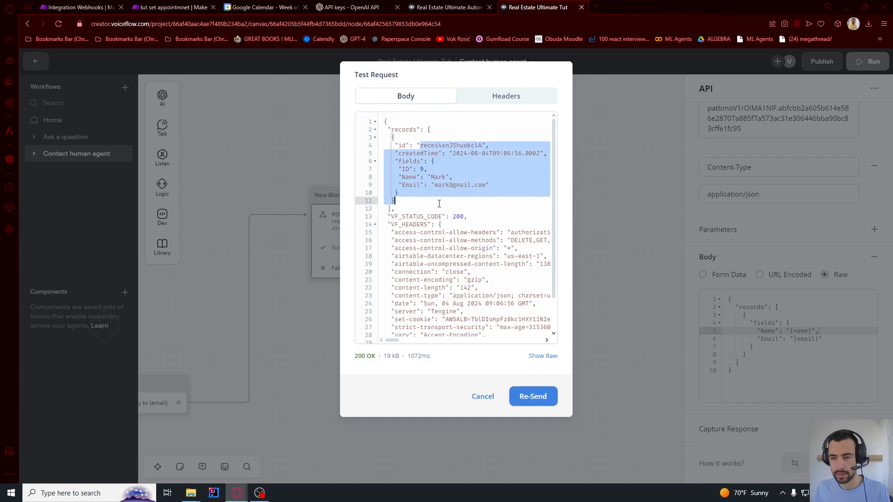
{"action": "key", "text": "alt+Tab"}
{"action": "key", "text": "alt+Tab"}
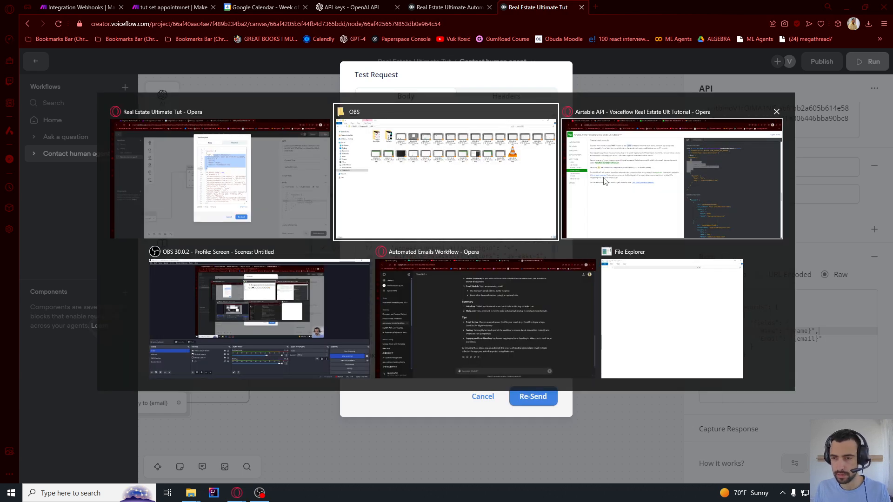
{"action": "left_click", "coordinate": [380, 4]}
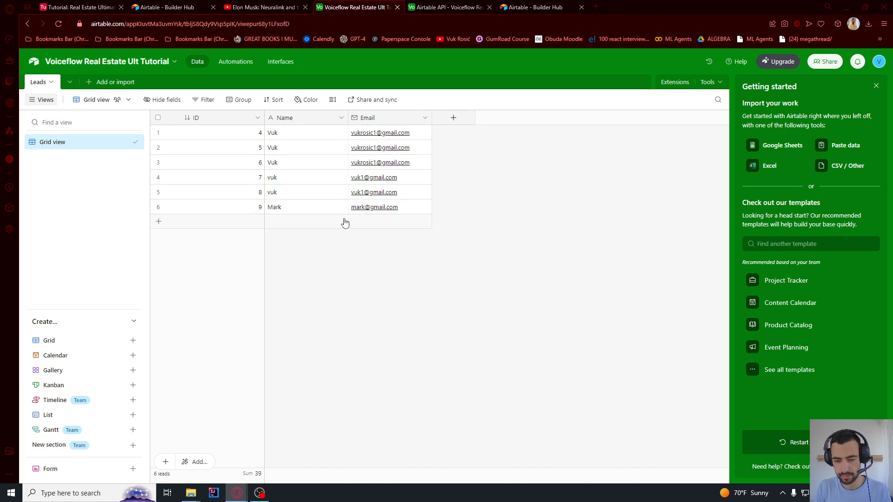
{"action": "key", "text": "alt+Tab"}
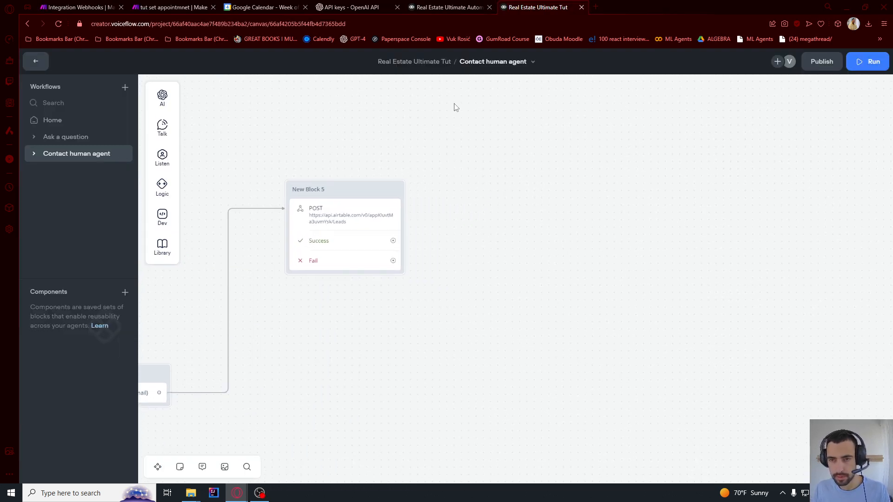
Connect the API block's Fail path to a new empty text reply
{"action": "left_click_drag", "start_coordinate": [393, 261], "coordinate": [470, 282]}
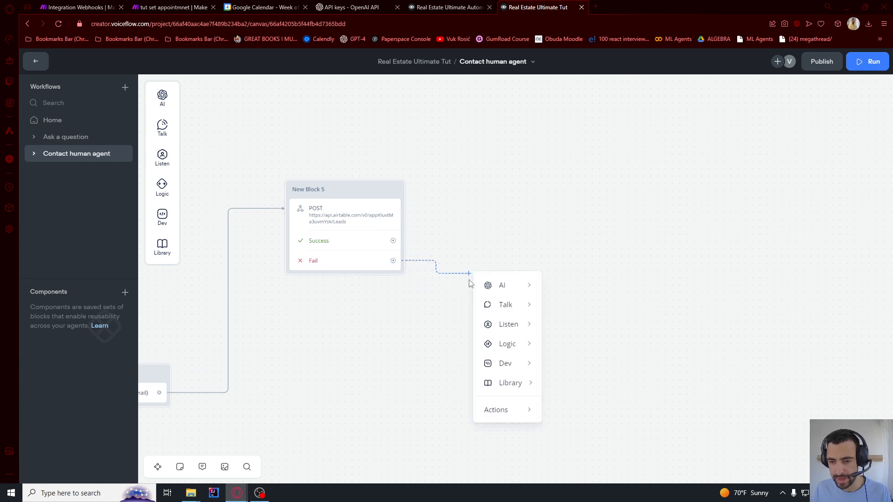
{"action": "left_click", "coordinate": [441, 231]}
{"action": "left_click_drag", "start_coordinate": [393, 261], "coordinate": [446, 302]}
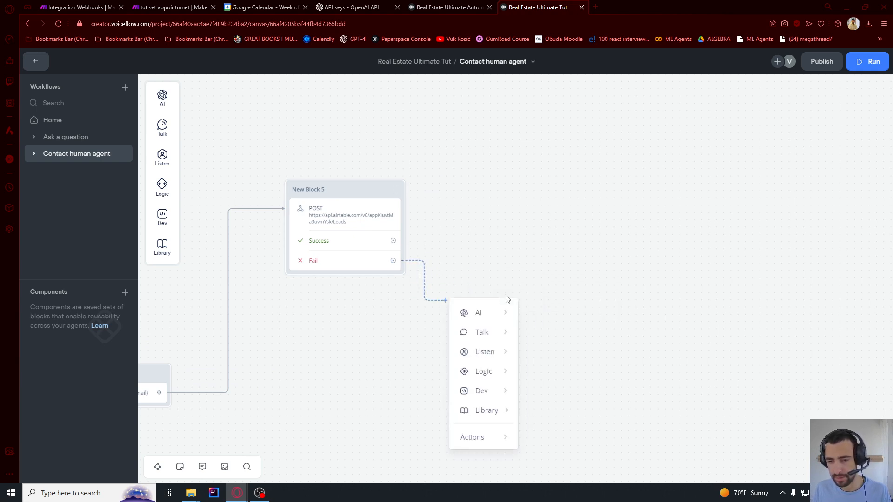
{"action": "mouse_move", "coordinate": [484, 334]}
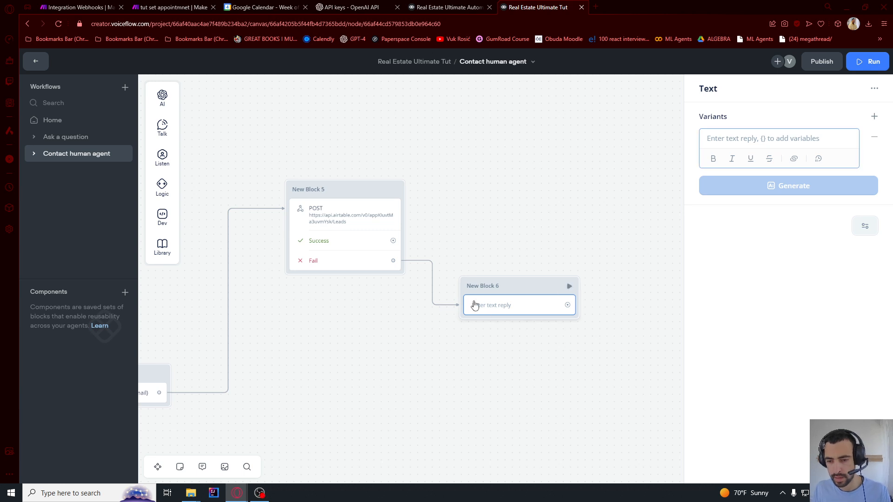
Add a Success text reply: 'The form has been submitted. Our agent will send you an email shortly.'
{"action": "left_click_drag", "start_coordinate": [502, 205], "coordinate": [503, 204]}
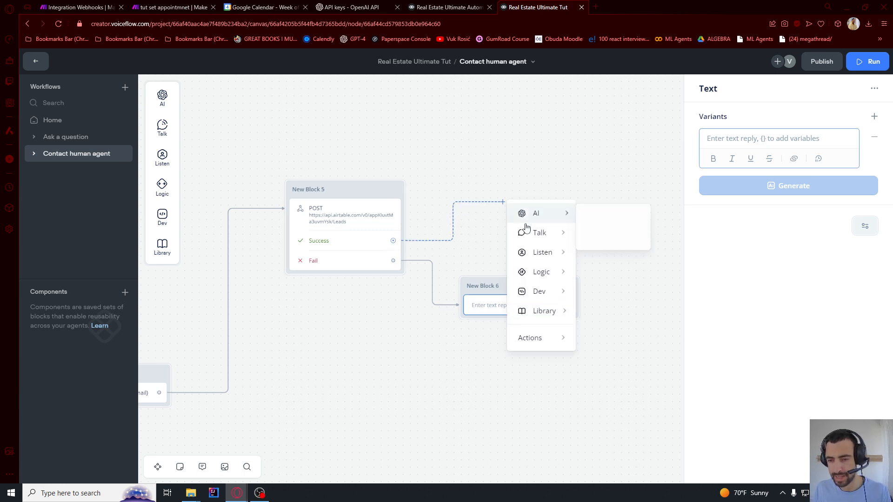
{"action": "mouse_move", "coordinate": [560, 234]}
{"action": "left_click", "coordinate": [609, 236]}
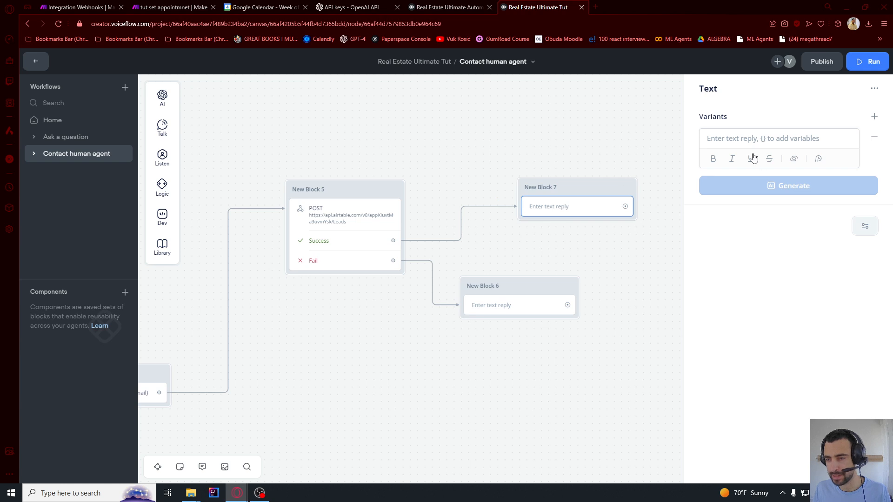
{"action": "left_click", "coordinate": [747, 137]}
{"action": "type", "text": "The form has been submitted. Our agent will send you an email shortly."}
{"action": "left_click_drag", "start_coordinate": [731, 139], "coordinate": [780, 139]}
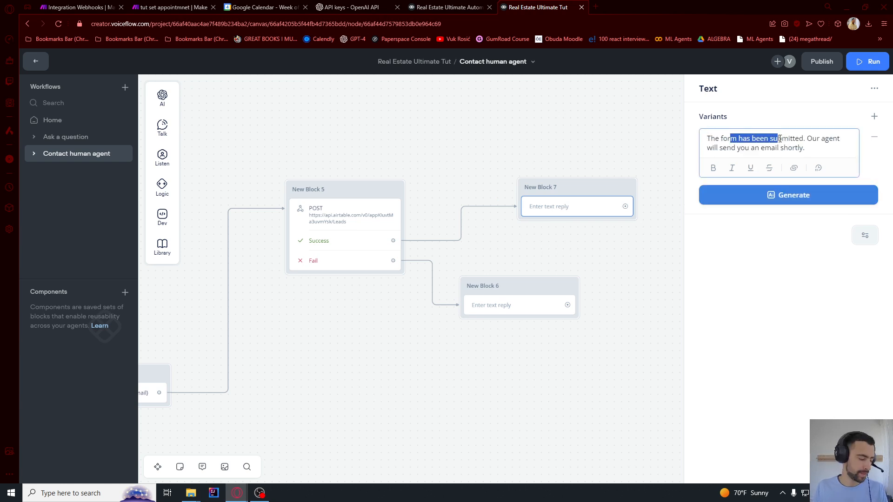
{"action": "left_click", "coordinate": [814, 149]}
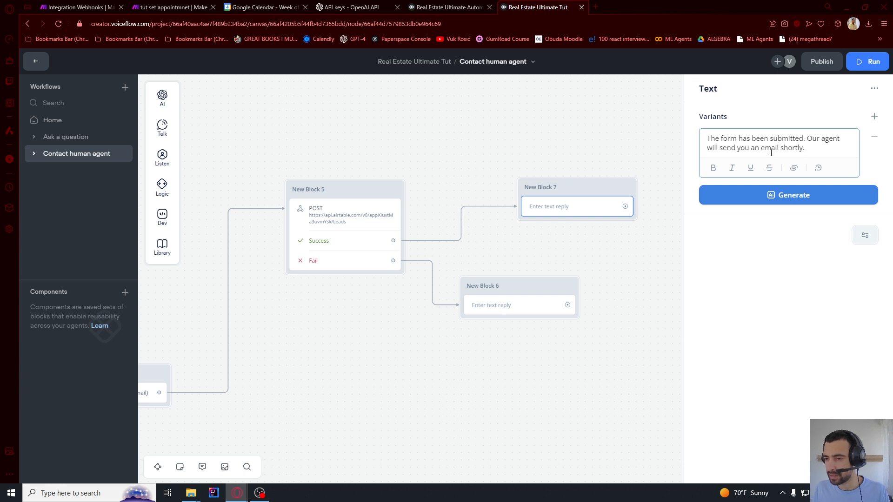
{"action": "left_click", "coordinate": [785, 255]}
{"action": "left_click_drag", "start_coordinate": [617, 143], "coordinate": [544, 144]}
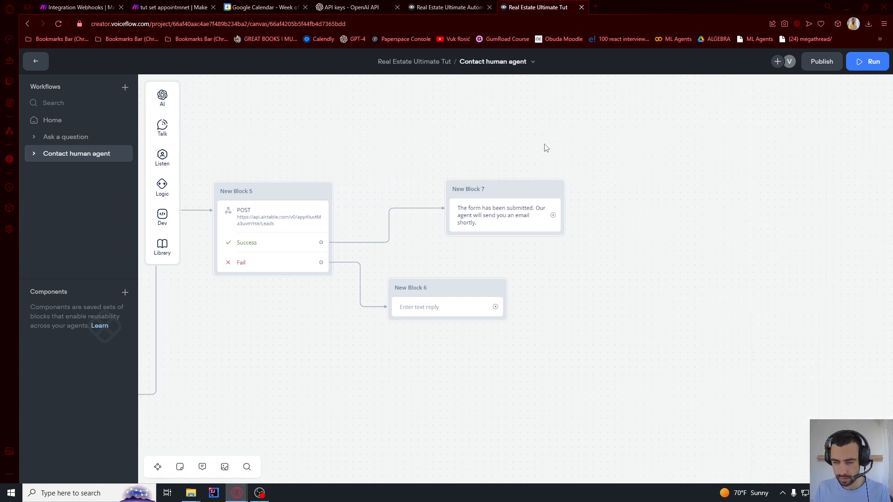
{"action": "left_click_drag", "start_coordinate": [554, 215], "coordinate": [595, 210]}
{"action": "mouse_move", "coordinate": [635, 350]}
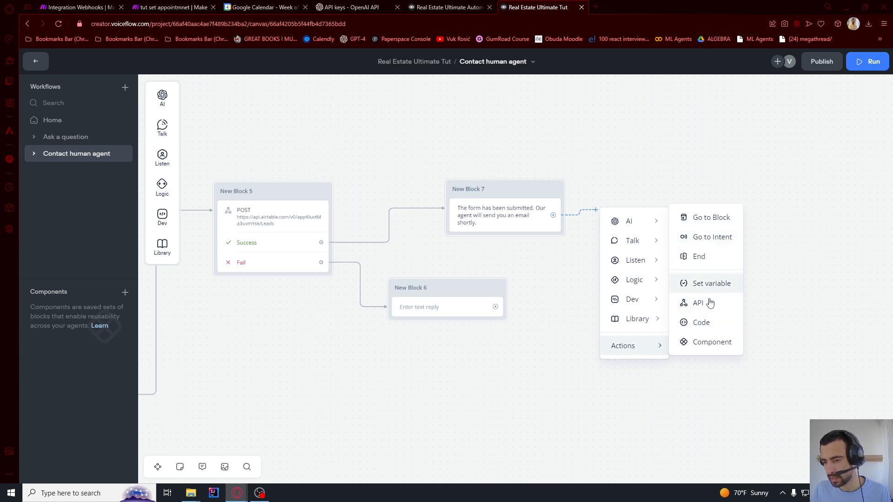
After the success reply, add a Go to Block step targeting Home > Start
{"action": "left_click", "coordinate": [697, 217]}
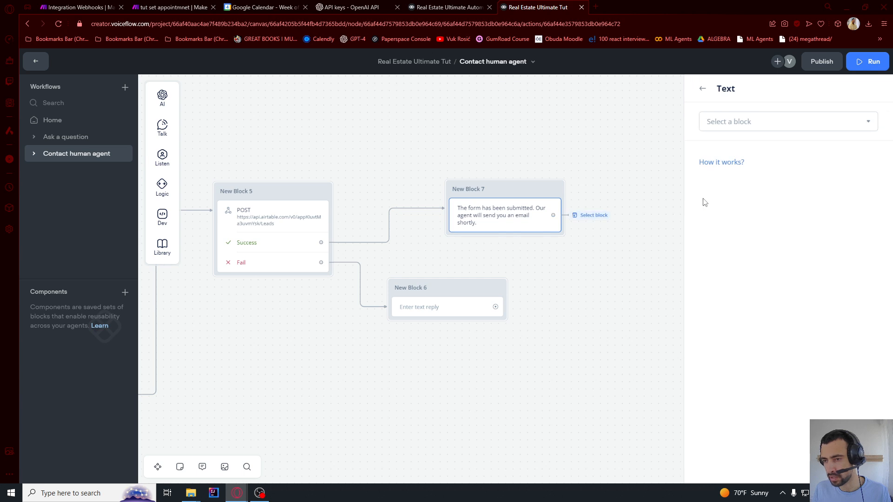
{"action": "left_click", "coordinate": [730, 124]}
{"action": "mouse_move", "coordinate": [729, 224]}
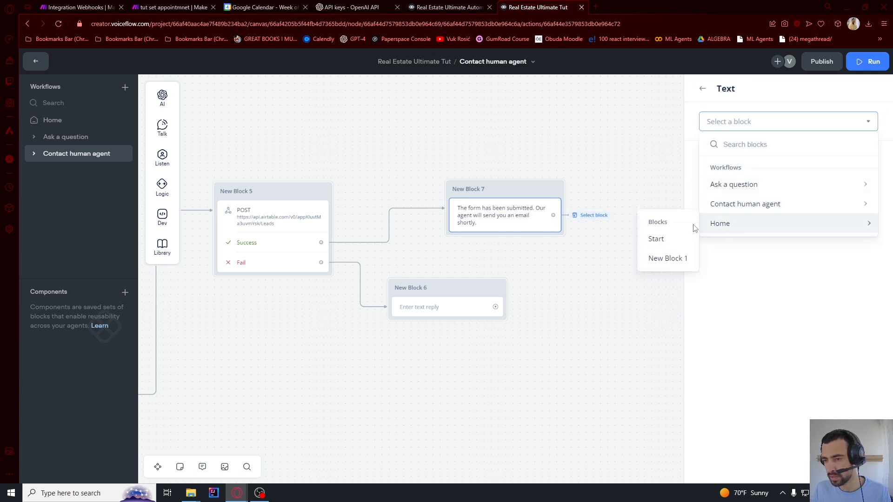
{"action": "left_click", "coordinate": [667, 243]}
{"action": "left_click", "coordinate": [626, 250]}
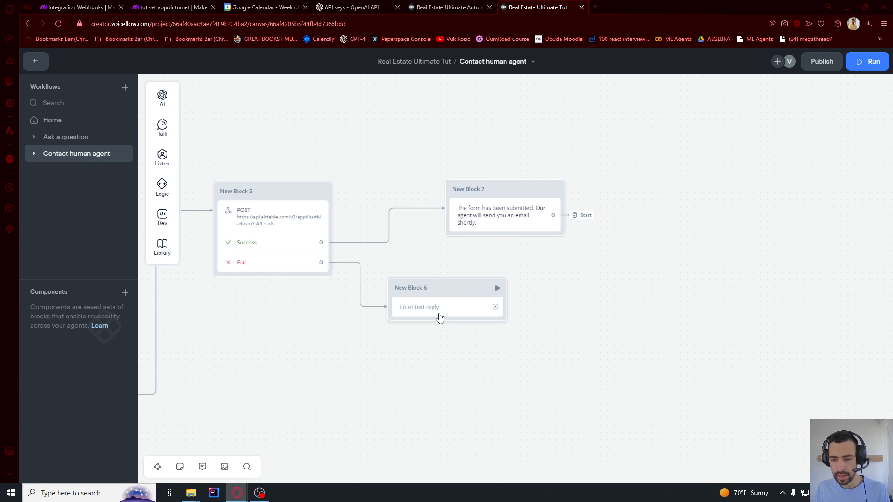
Fill the fail reply with 'Failed to submit form, please make sure to input data in correct format.'
{"action": "left_click", "coordinate": [437, 310]}
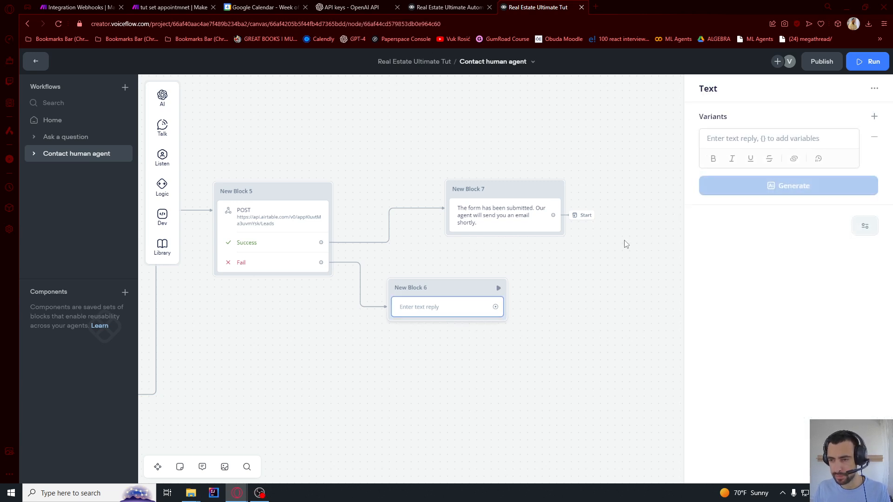
{"action": "left_click", "coordinate": [744, 140]}
{"action": "type", "text": "Failed to submit form, please make sure to input data in correct format."}
{"action": "left_click_drag", "start_coordinate": [736, 143], "coordinate": [806, 148]}
{"action": "left_click", "coordinate": [808, 151]}
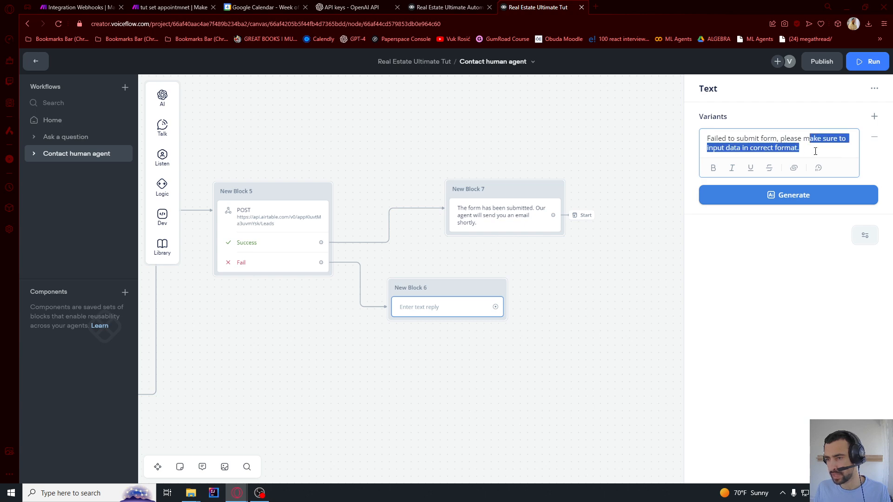
{"action": "left_click", "coordinate": [816, 151]}
{"action": "left_click", "coordinate": [642, 261]}
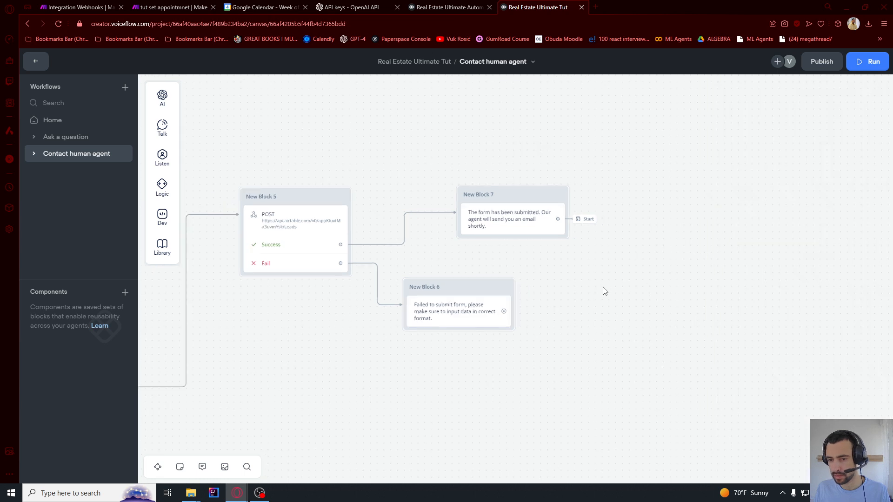
{"action": "left_click_drag", "start_coordinate": [411, 330], "coordinate": [604, 184]}
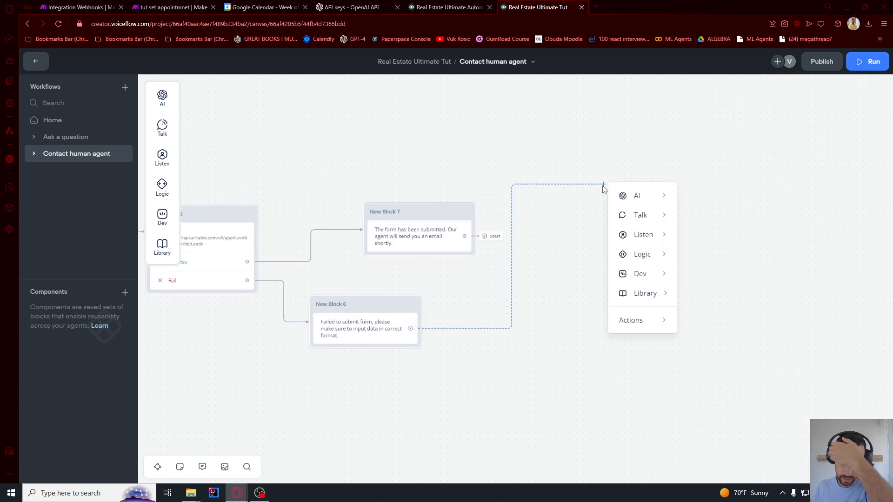
Add a Buttons step after the fail reply and begin Button 1's label with 'Try'
{"action": "mouse_move", "coordinate": [640, 242]}
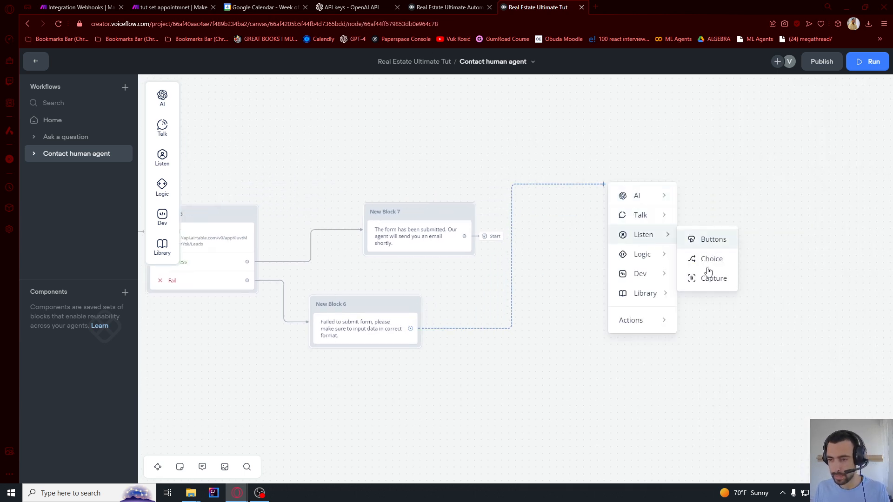
{"action": "left_click", "coordinate": [712, 239]}
{"action": "left_click", "coordinate": [743, 141]}
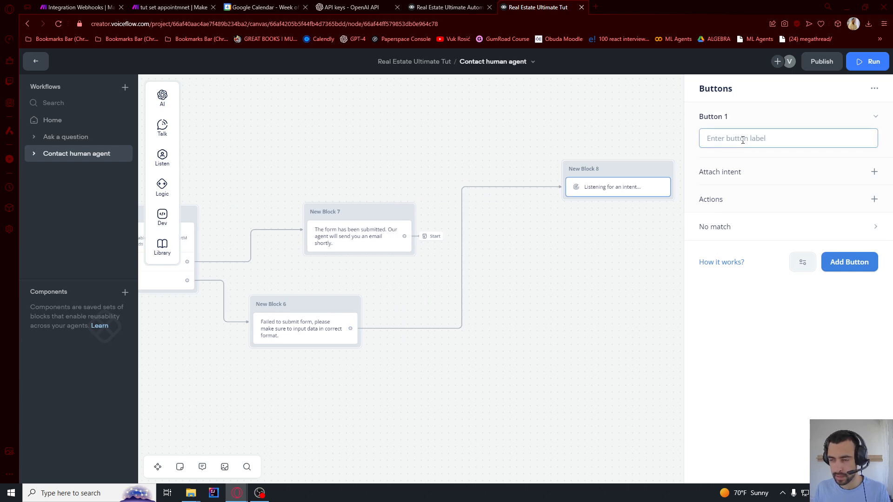
{"action": "type", "text": "Try submitting form again"}
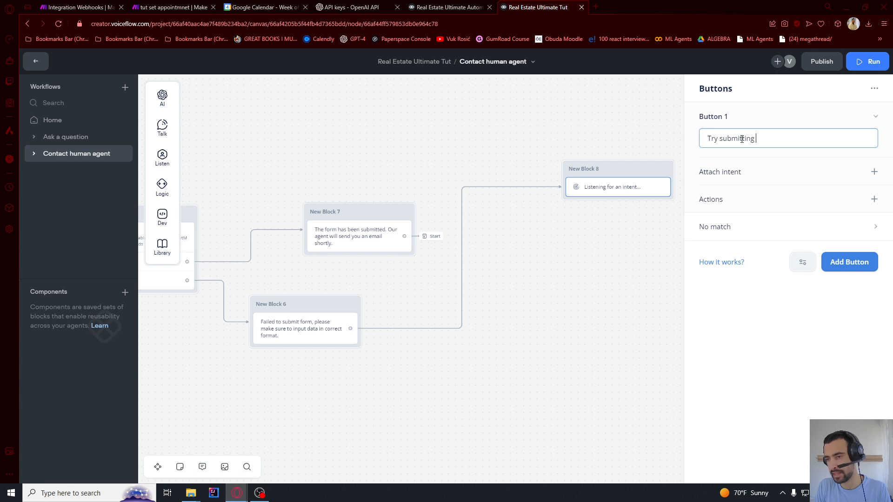
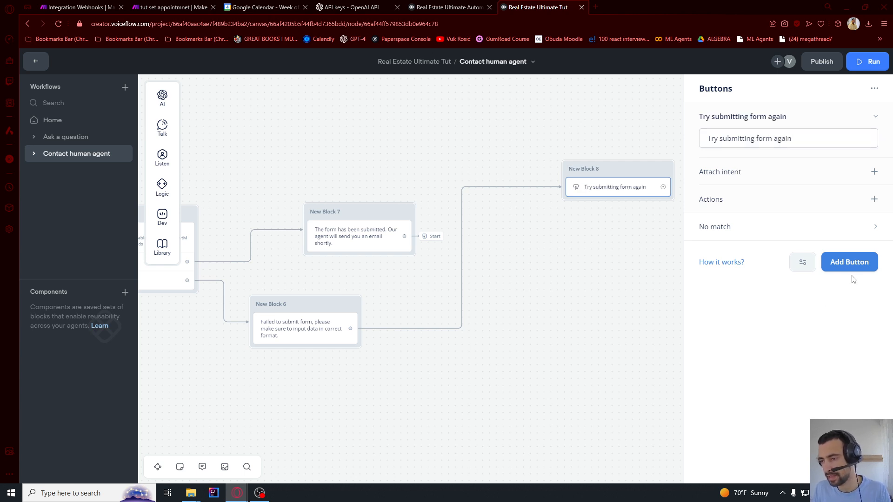
Add a 'Return to options' button to New Block 8 that goes to Home > Start
{"action": "left_click", "coordinate": [859, 261]}
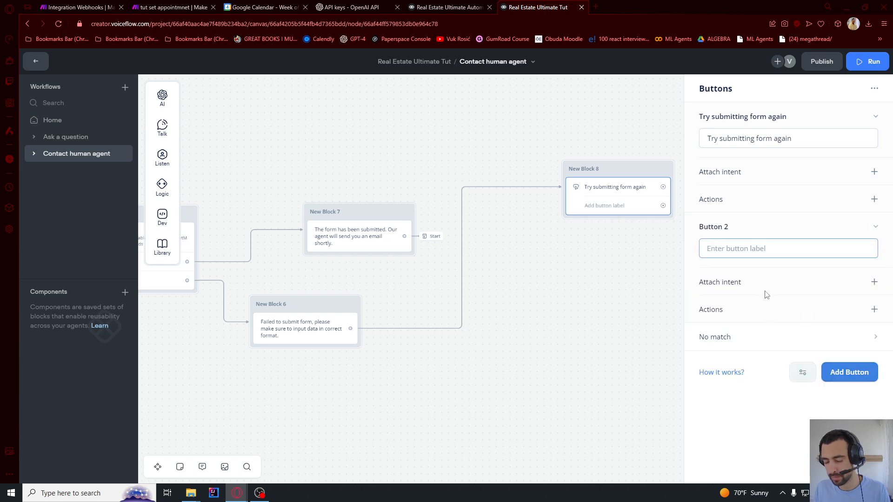
{"action": "type", "text": "Return to options"}
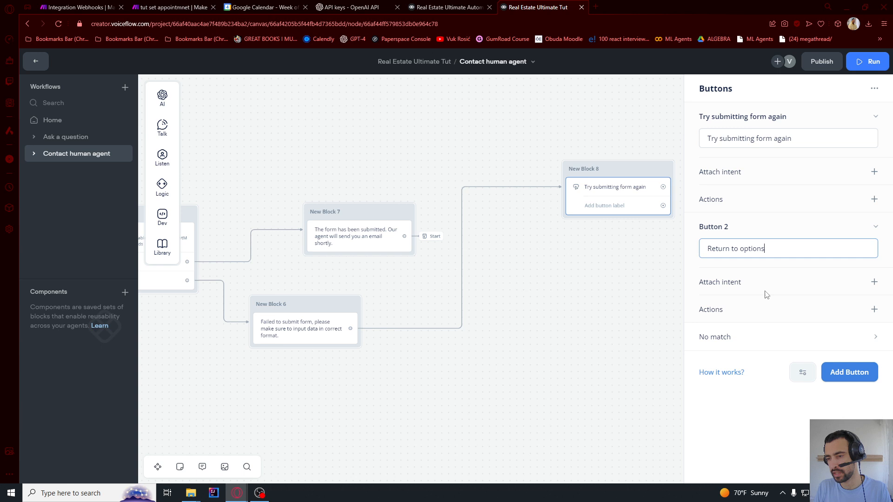
{"action": "left_click", "coordinate": [771, 399]}
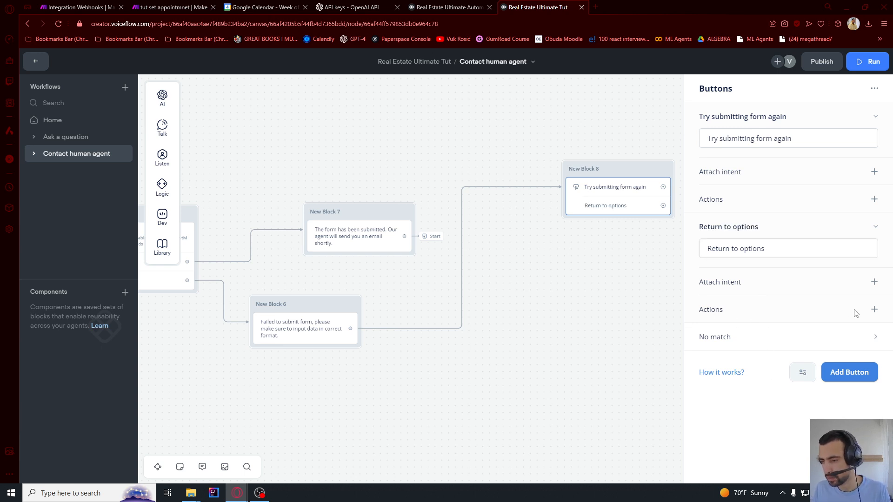
{"action": "left_click", "coordinate": [874, 310]}
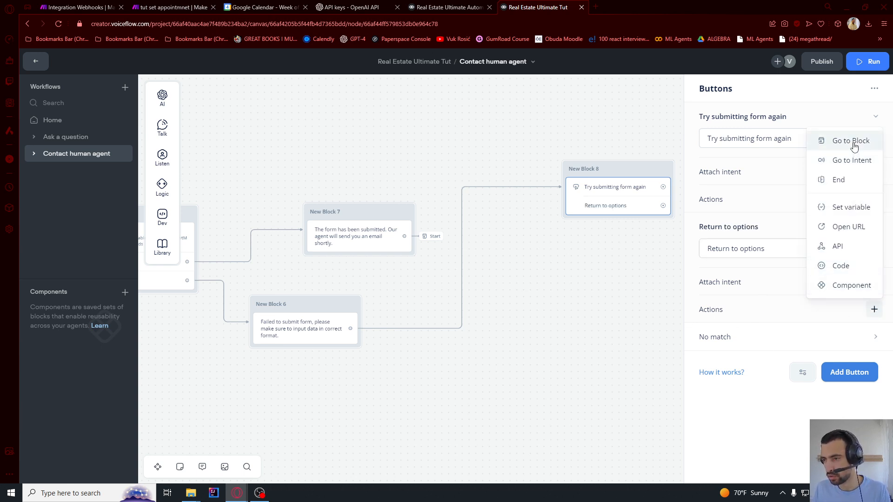
{"action": "left_click", "coordinate": [852, 142]}
{"action": "left_click", "coordinate": [743, 125]}
{"action": "mouse_move", "coordinate": [736, 225]}
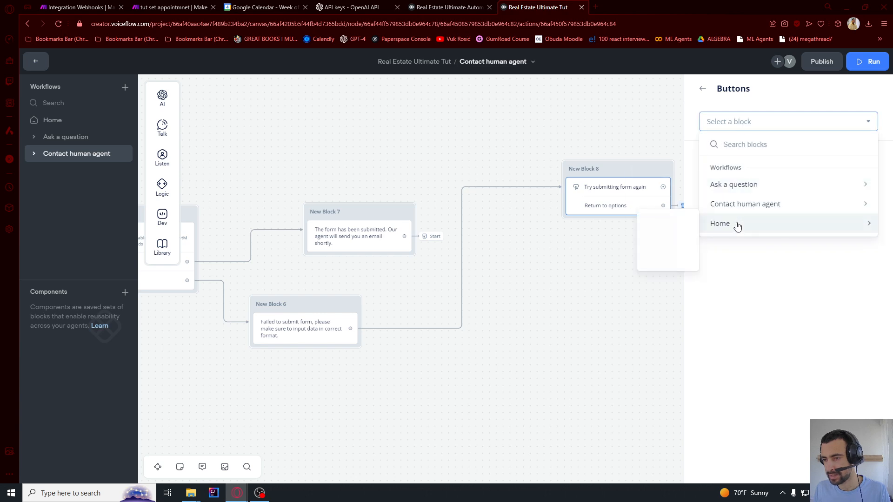
{"action": "left_click", "coordinate": [656, 239]}
{"action": "left_click", "coordinate": [656, 294]}
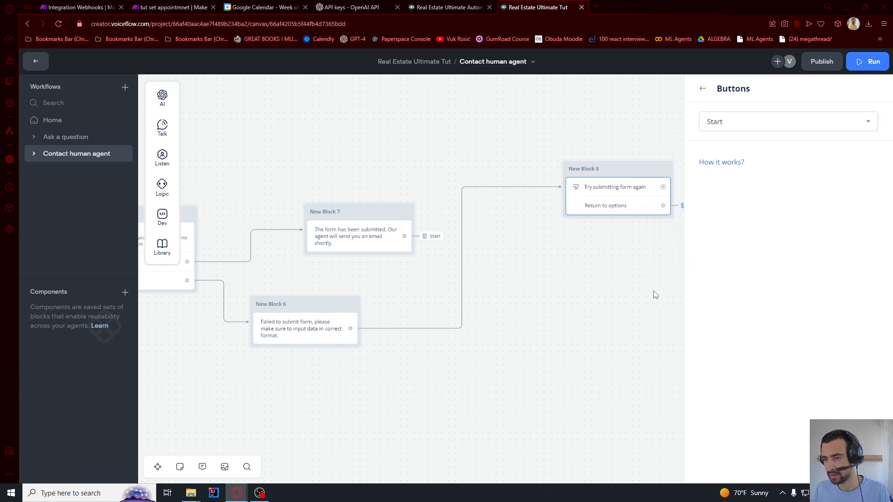
{"action": "scroll", "coordinate": [654, 234], "scroll_direction": "down", "scroll_amount": 3}
Link 'Try submitting form again' back to the form's Start block, then open the Ask a question workflow
{"action": "left_click_drag", "start_coordinate": [626, 300], "coordinate": [814, 251]}
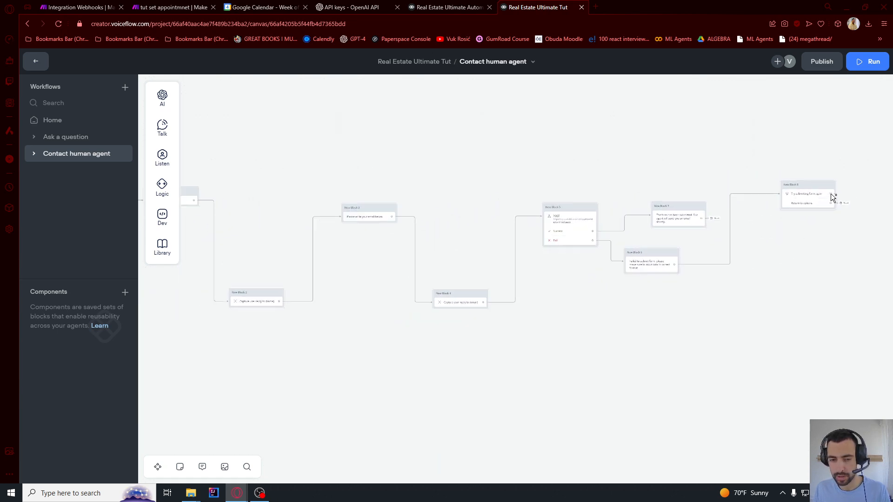
{"action": "left_click_drag", "start_coordinate": [831, 194], "coordinate": [195, 193]}
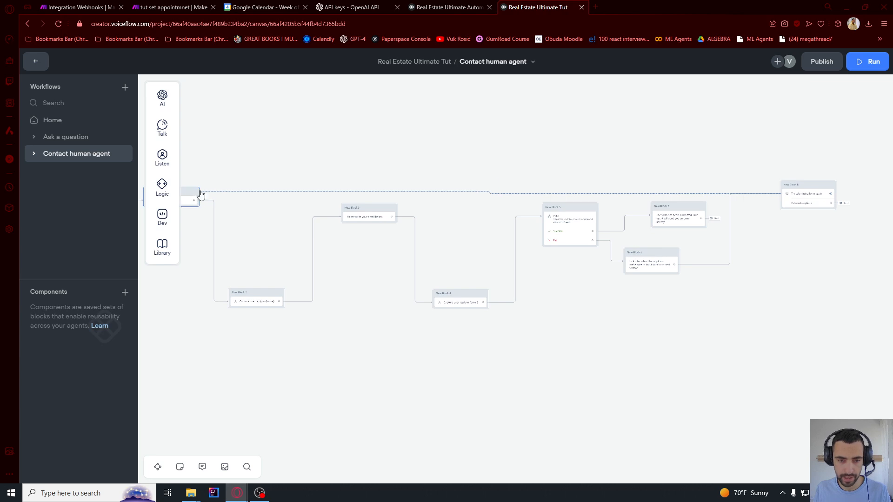
{"action": "left_click_drag", "start_coordinate": [234, 172], "coordinate": [380, 162]}
{"action": "scroll", "coordinate": [299, 189], "scroll_direction": "up", "scroll_amount": 3}
{"action": "scroll", "coordinate": [358, 192], "scroll_direction": "down", "scroll_amount": 3}
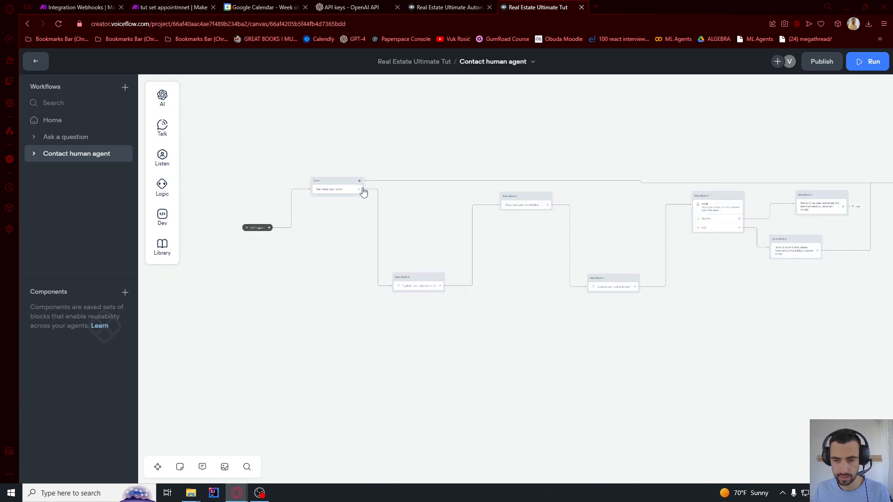
{"action": "left_click_drag", "start_coordinate": [369, 223], "coordinate": [183, 224]}
{"action": "scroll", "coordinate": [726, 299], "scroll_direction": "down", "scroll_amount": 2}
{"action": "left_click_drag", "start_coordinate": [728, 299], "coordinate": [600, 306]}
{"action": "scroll", "coordinate": [627, 202], "scroll_direction": "up", "scroll_amount": 5}
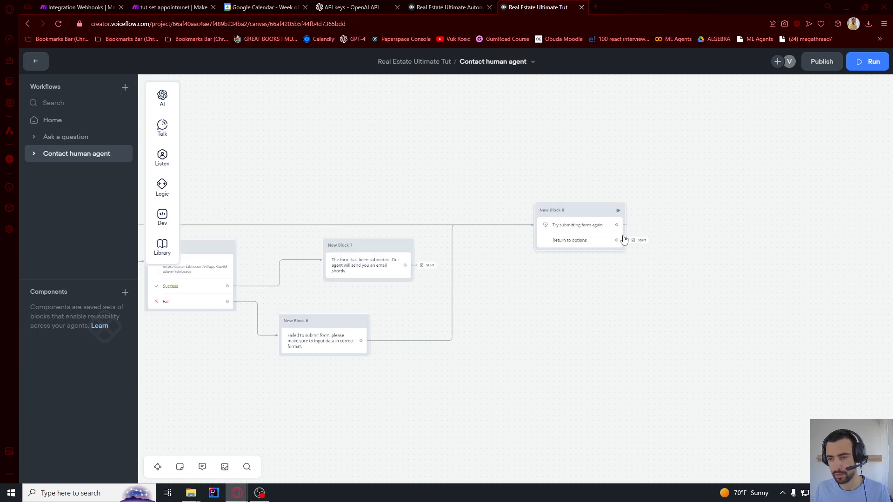
{"action": "scroll", "coordinate": [600, 236], "scroll_direction": "up", "scroll_amount": 2}
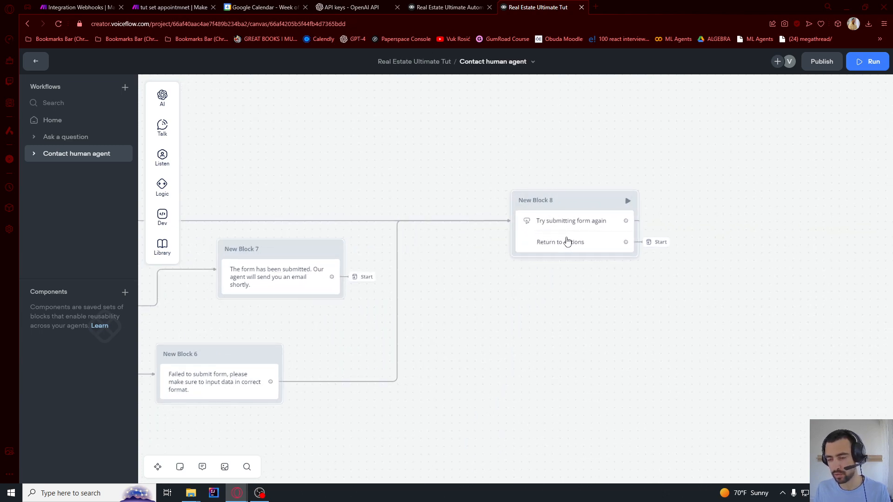
{"action": "scroll", "coordinate": [567, 242], "scroll_direction": "down", "scroll_amount": 3}
{"action": "left_click_drag", "start_coordinate": [513, 341], "coordinate": [604, 279]}
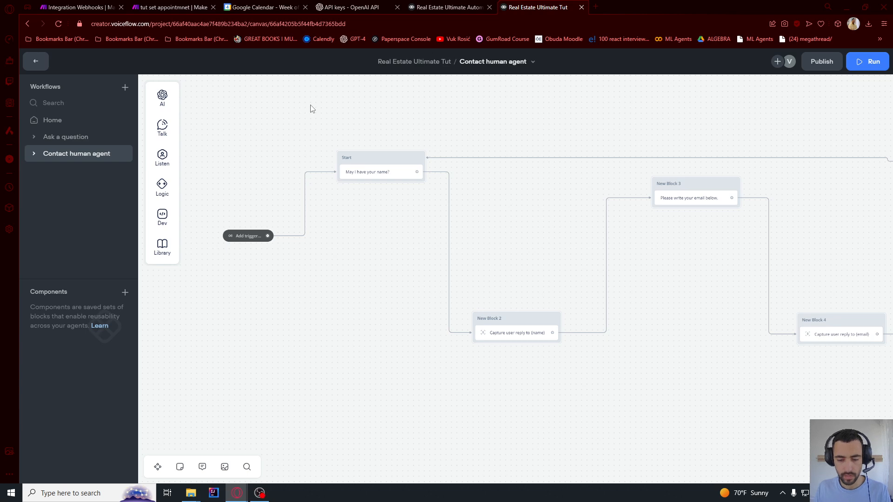
{"action": "left_click", "coordinate": [75, 138]}
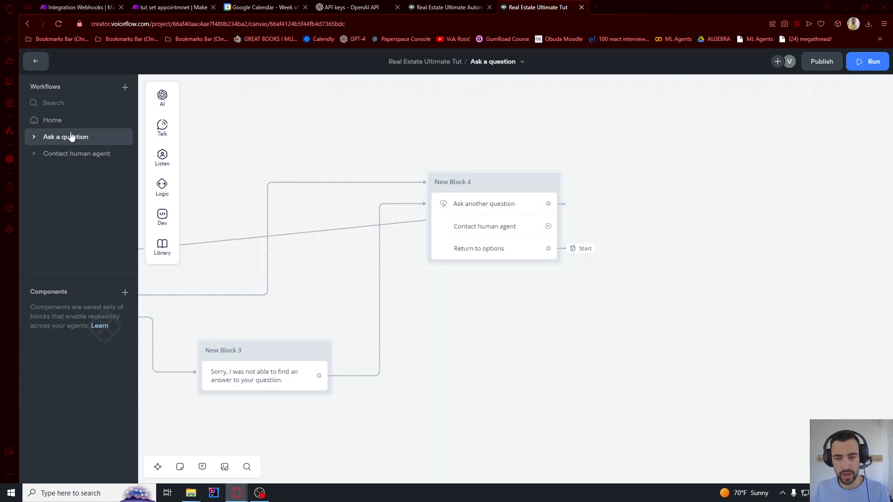
Make New Block 4's Contact human agent button go to Contact human agent > Start, then open Home
{"action": "scroll", "coordinate": [512, 226], "scroll_direction": "up", "scroll_amount": 2}
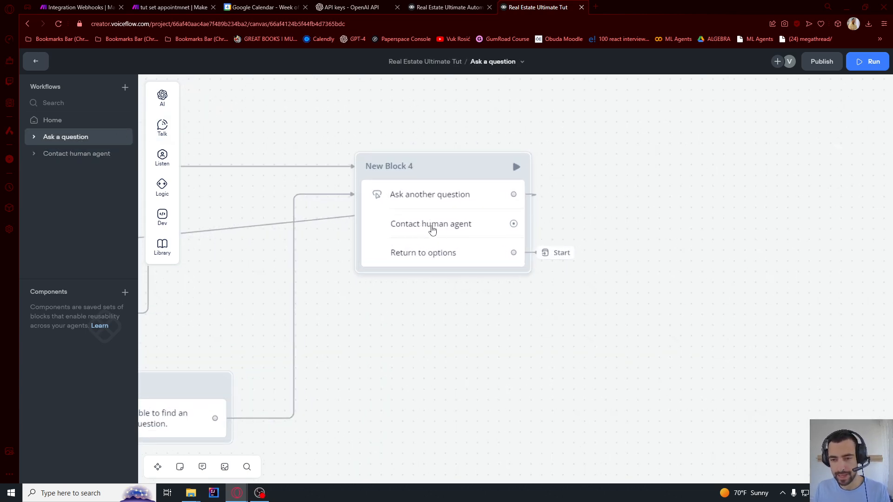
{"action": "left_click_drag", "start_coordinate": [514, 224], "coordinate": [564, 218]}
{"action": "mouse_move", "coordinate": [615, 356]}
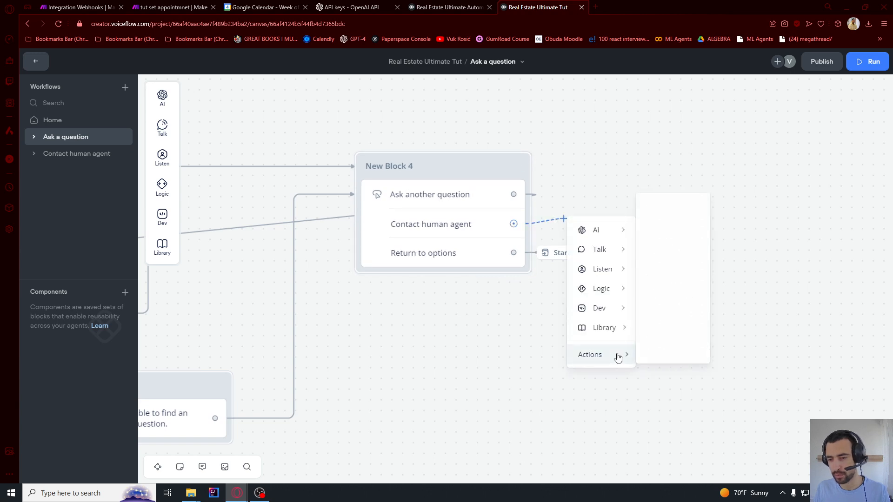
{"action": "left_click", "coordinate": [677, 208]}
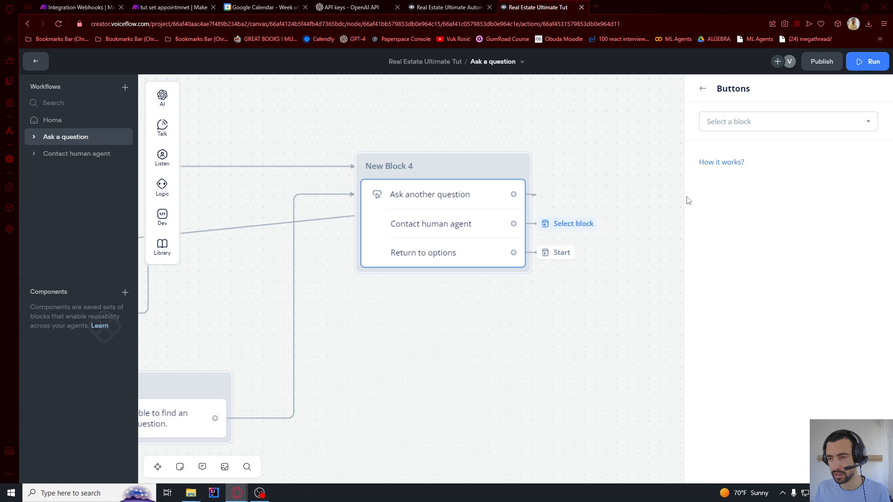
{"action": "left_click", "coordinate": [732, 125]}
{"action": "mouse_move", "coordinate": [748, 203]}
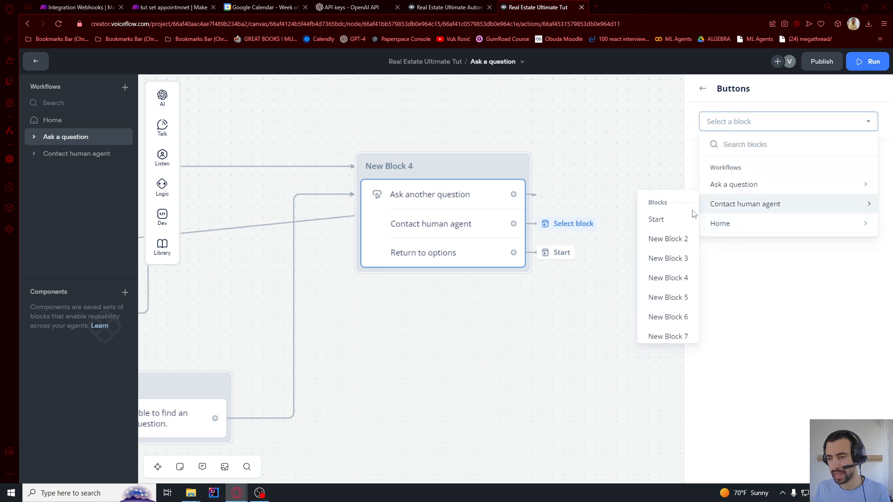
{"action": "left_click", "coordinate": [671, 222]}
{"action": "scroll", "coordinate": [612, 181], "scroll_direction": "down", "scroll_amount": 3}
{"action": "left_click", "coordinate": [613, 182]}
{"action": "left_click_drag", "start_coordinate": [531, 314], "coordinate": [623, 314]}
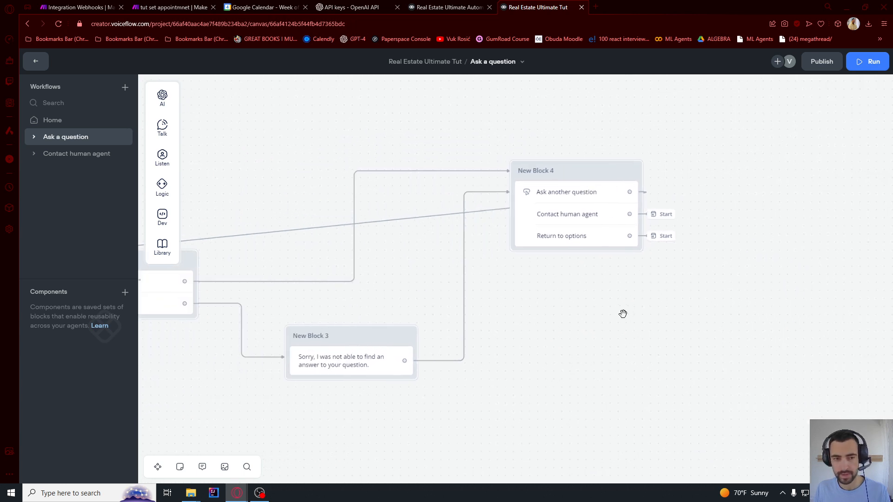
{"action": "left_click", "coordinate": [59, 120]}
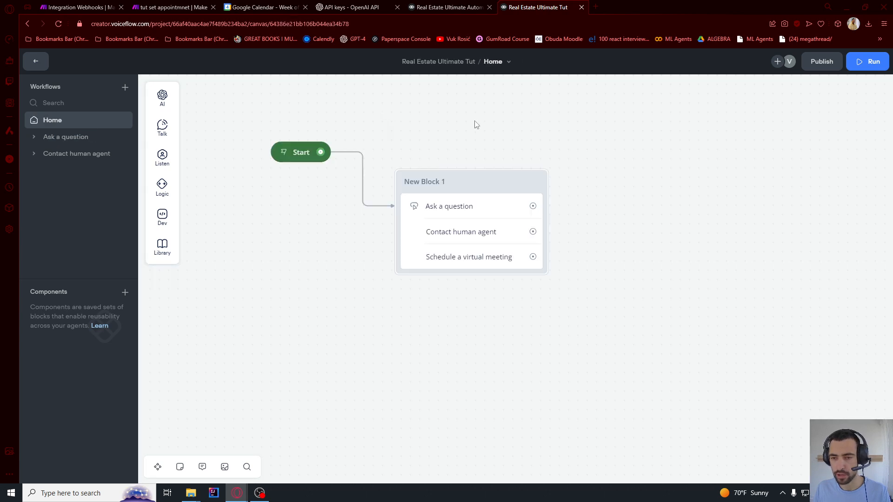
Give New Block 1's Contact human agent button a Go to Block action targeting Start
{"action": "scroll", "coordinate": [566, 224], "scroll_direction": "up", "scroll_amount": 1}
{"action": "left_click_drag", "start_coordinate": [527, 233], "coordinate": [622, 234]}
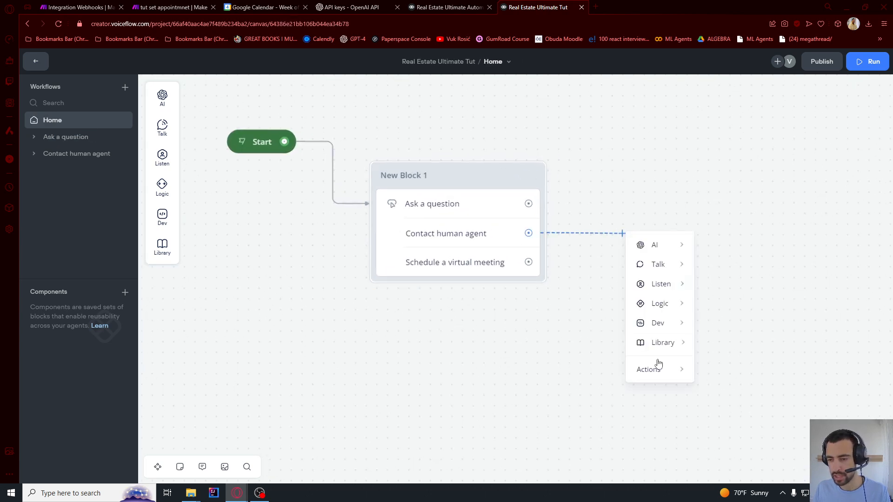
{"action": "mouse_move", "coordinate": [661, 376]}
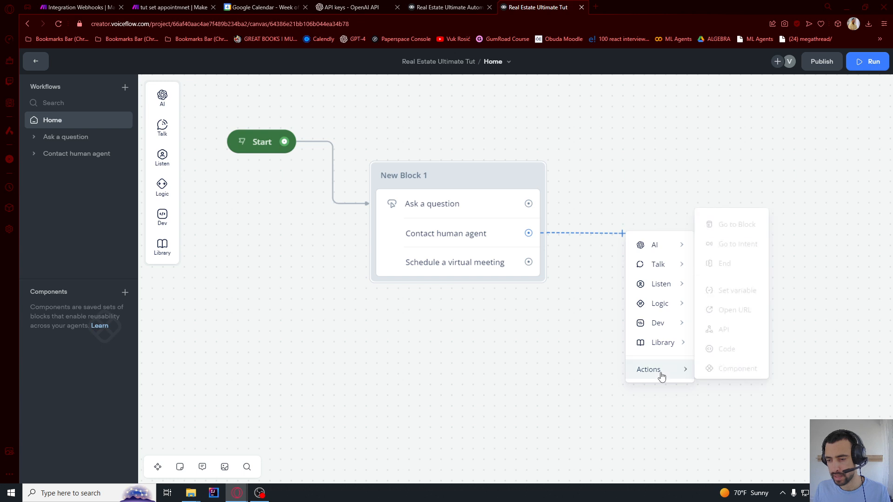
{"action": "left_click", "coordinate": [735, 225]}
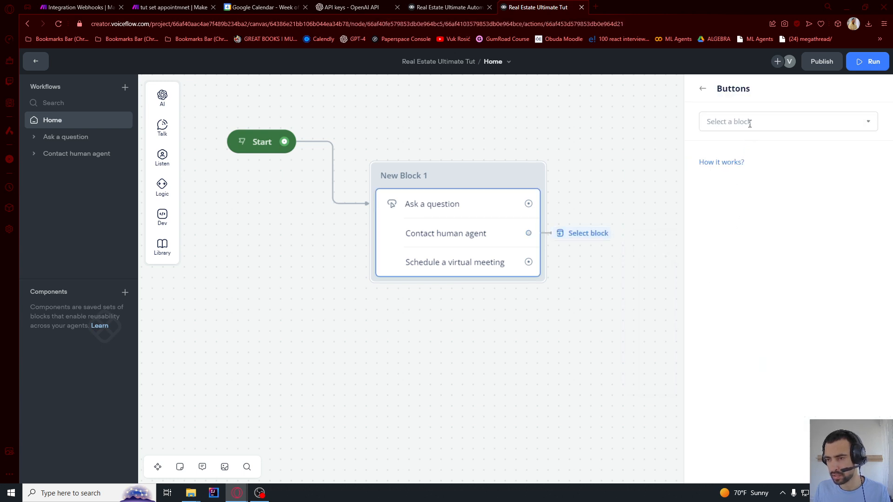
{"action": "left_click", "coordinate": [750, 122]}
{"action": "mouse_move", "coordinate": [724, 224]}
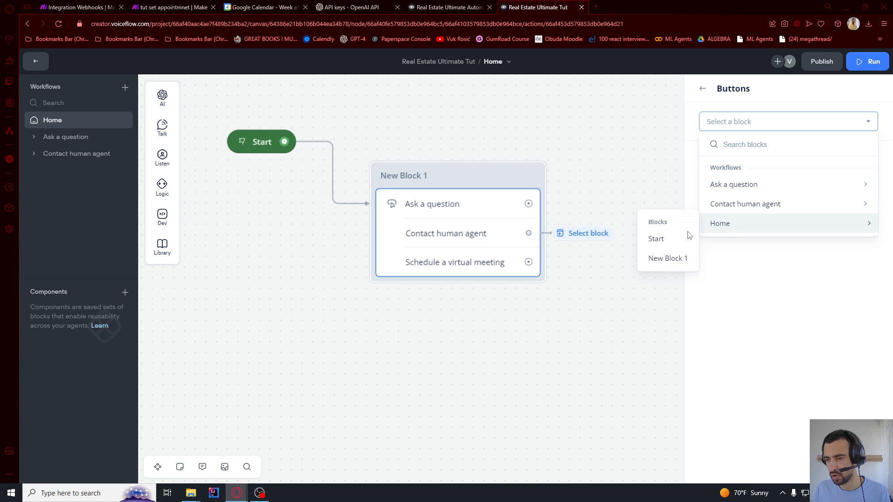
{"action": "left_click", "coordinate": [657, 239]}
{"action": "left_click", "coordinate": [678, 291]}
{"action": "left_click_drag", "start_coordinate": [677, 291], "coordinate": [624, 287]}
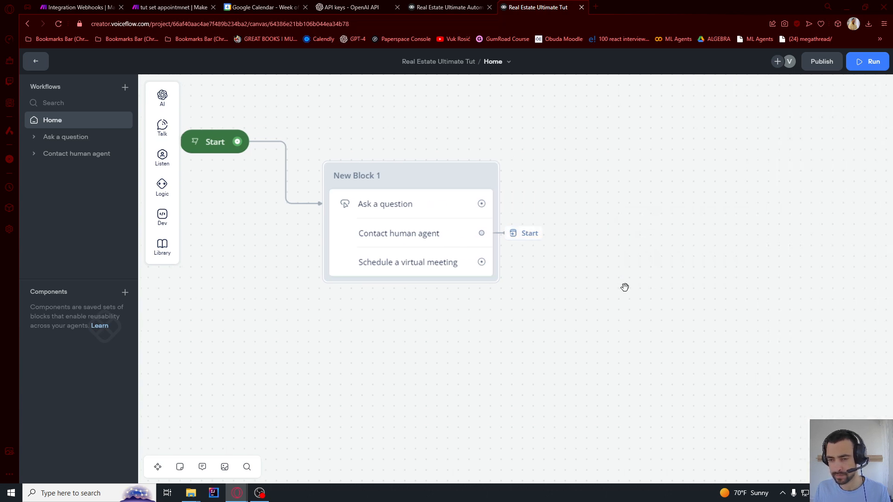
Make the Ask a question button go to the Ask a question block
{"action": "left_click_drag", "start_coordinate": [481, 205], "coordinate": [586, 203]}
{"action": "mouse_move", "coordinate": [619, 339]}
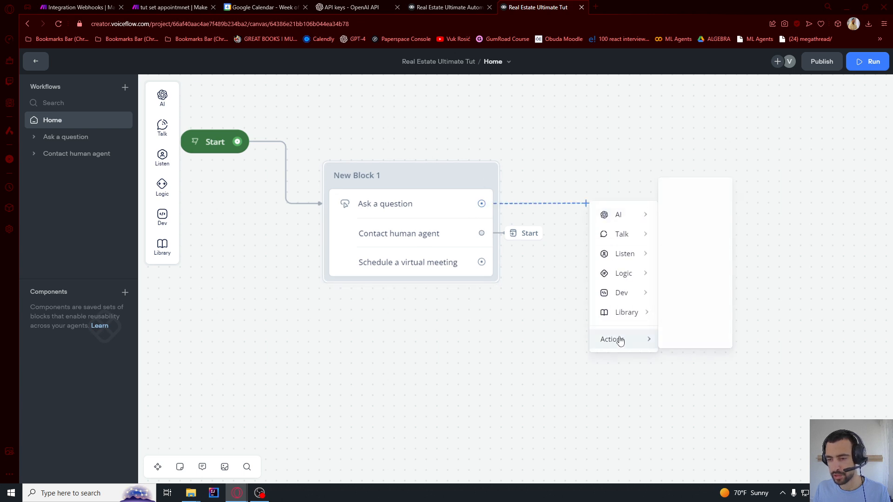
{"action": "left_click", "coordinate": [703, 201]}
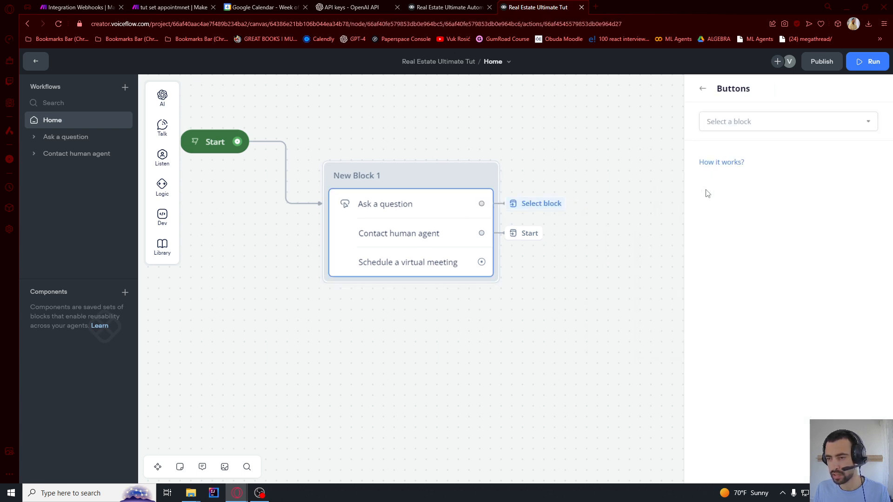
{"action": "left_click", "coordinate": [741, 122]}
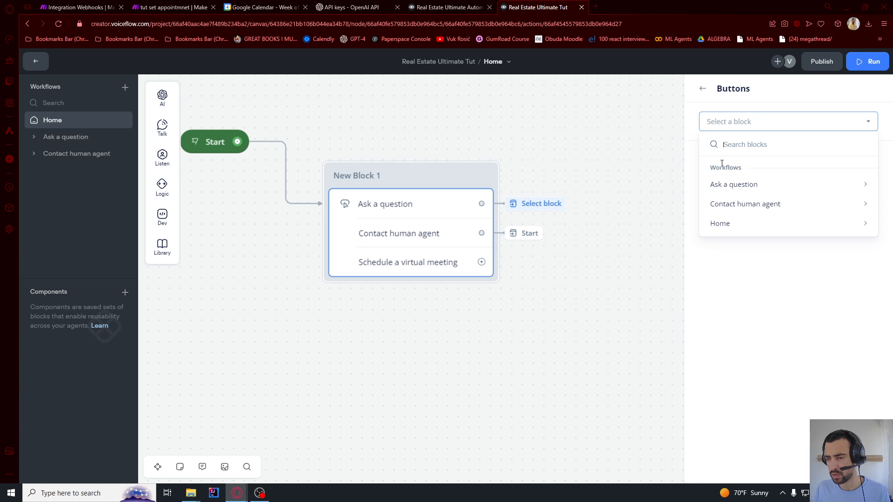
{"action": "mouse_move", "coordinate": [727, 187]}
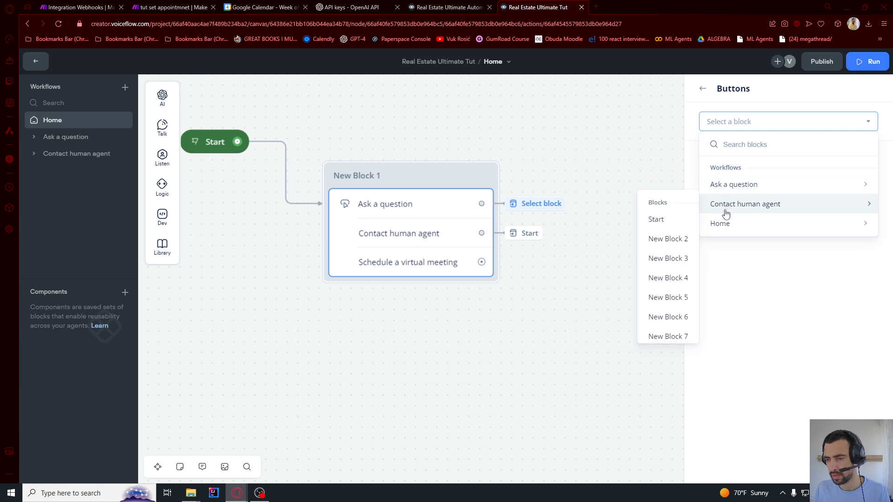
{"action": "mouse_move", "coordinate": [725, 224]}
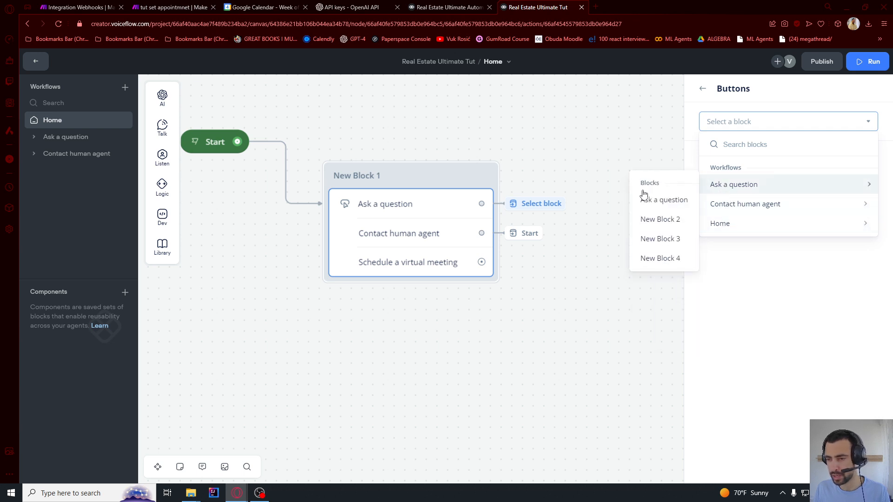
{"action": "left_click", "coordinate": [657, 204]}
{"action": "left_click", "coordinate": [575, 155]}
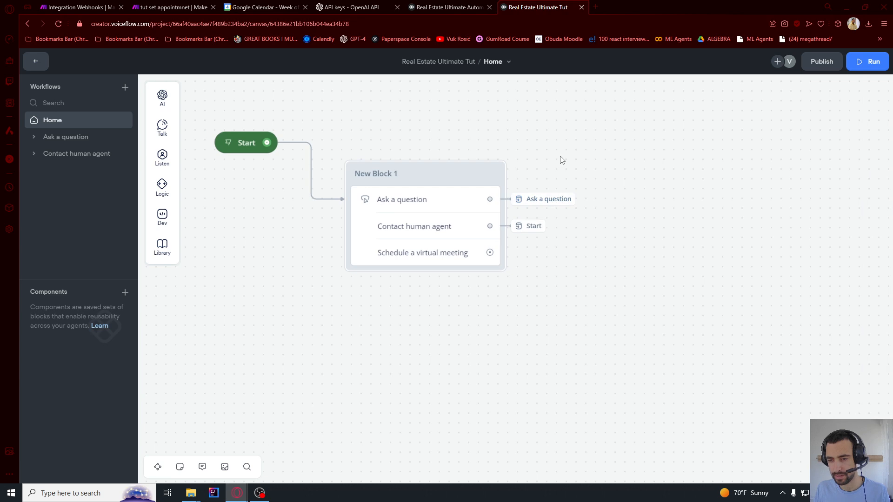
Create a new workflow named 'Schedule a virtual meeting'
{"action": "left_click", "coordinate": [125, 88]}
{"action": "type", "text": "Sched"}
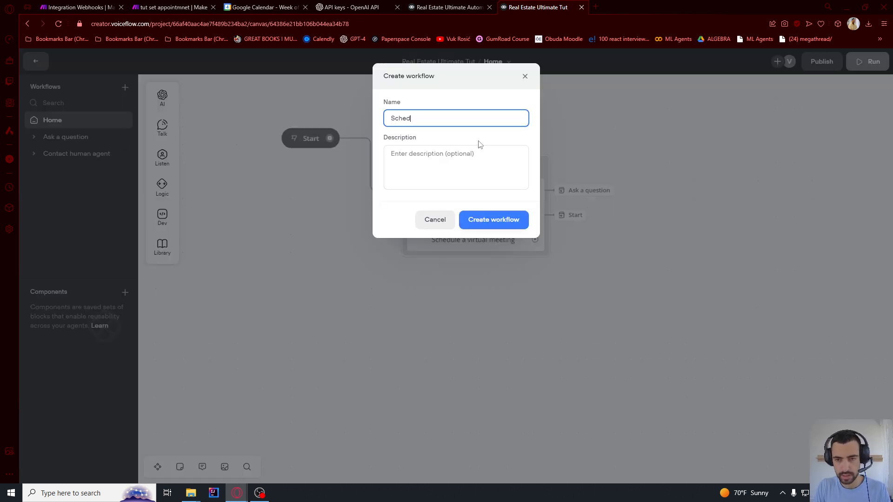
{"action": "type", "text": "ule a virtual me"}
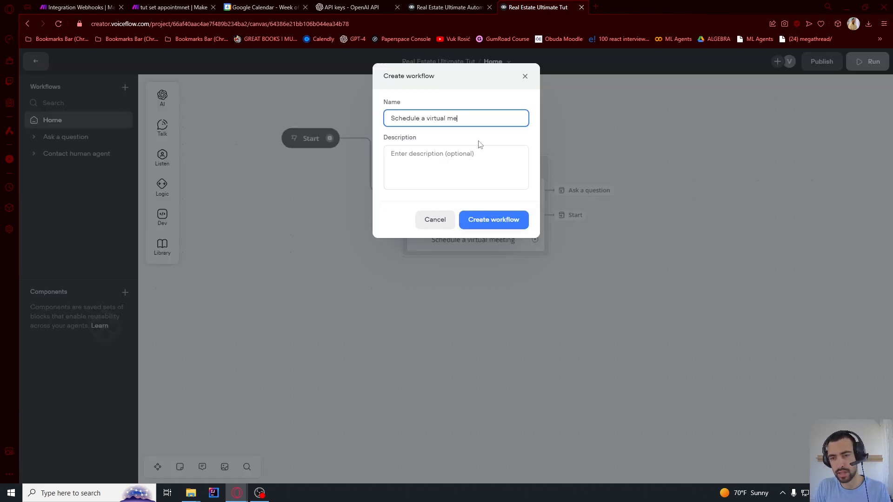
{"action": "type", "text": "eting"}
{"action": "left_click", "coordinate": [519, 223]}
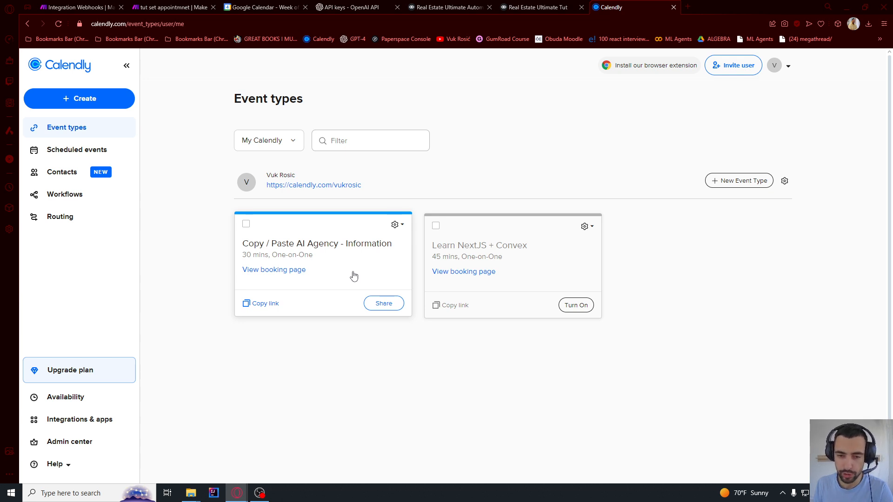
Copy the Calendly 'Copy / Paste AI Agency - Information' booking link and return to Voiceflow
{"action": "left_click", "coordinate": [264, 305]}
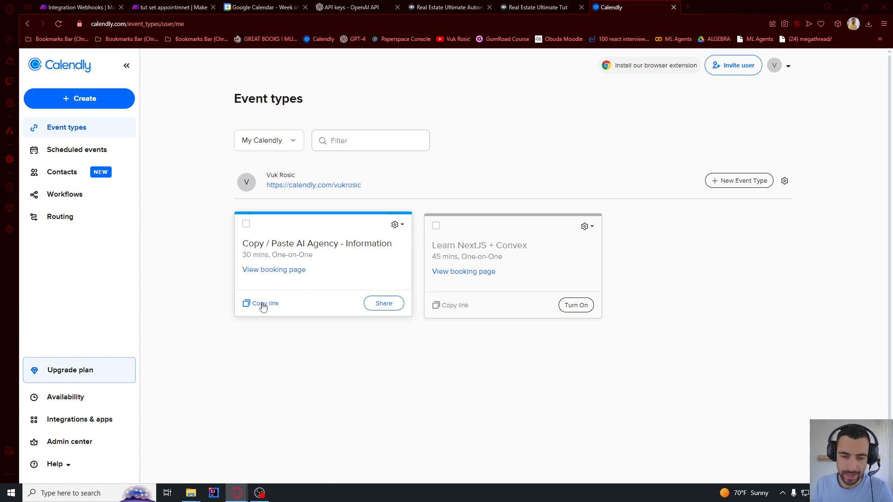
{"action": "left_click", "coordinate": [261, 307]}
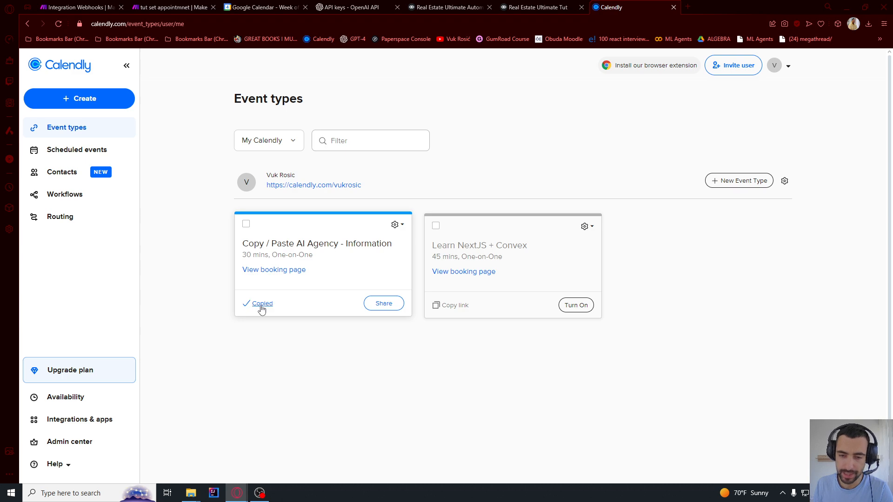
{"action": "left_click", "coordinate": [538, 6]}
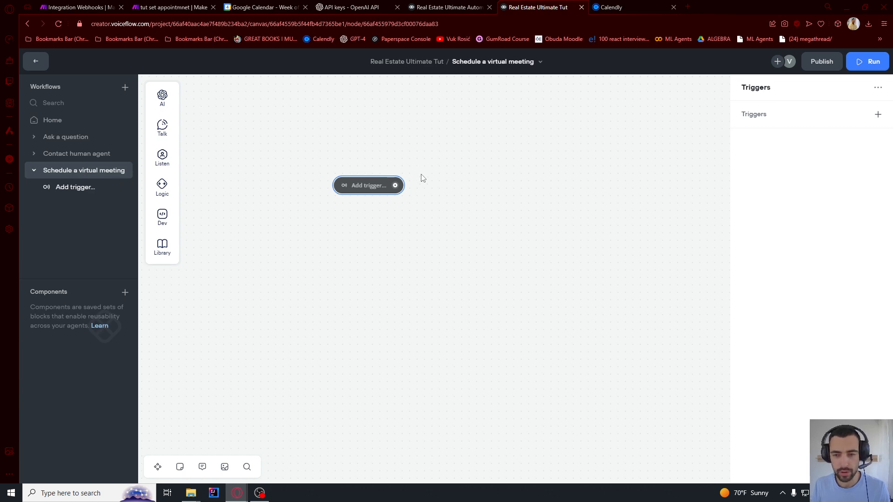
Add a Set step after the trigger and create a new calendly_url variable
{"action": "left_click_drag", "start_coordinate": [395, 185], "coordinate": [452, 175]}
{"action": "mouse_move", "coordinate": [488, 235]}
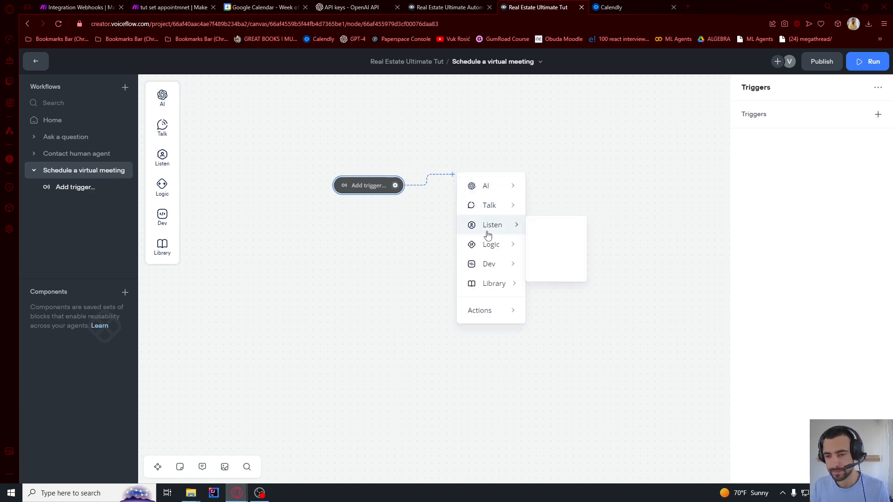
{"action": "mouse_move", "coordinate": [489, 215]}
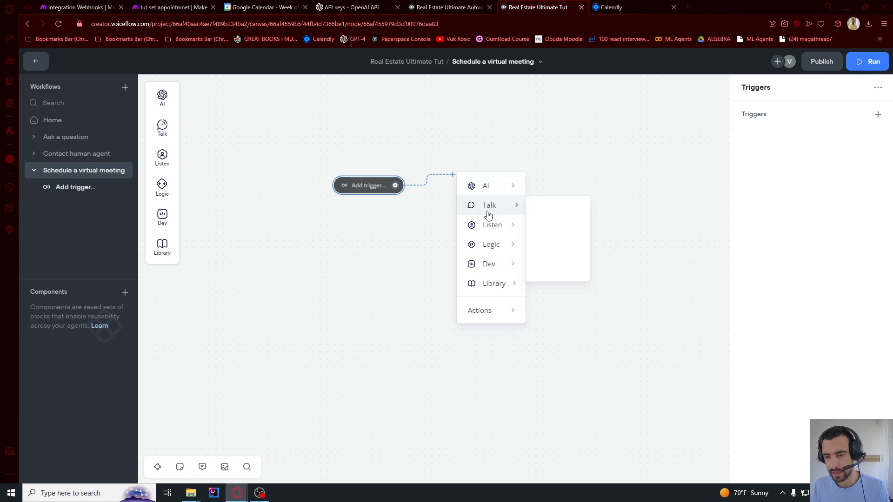
{"action": "mouse_move", "coordinate": [497, 251]}
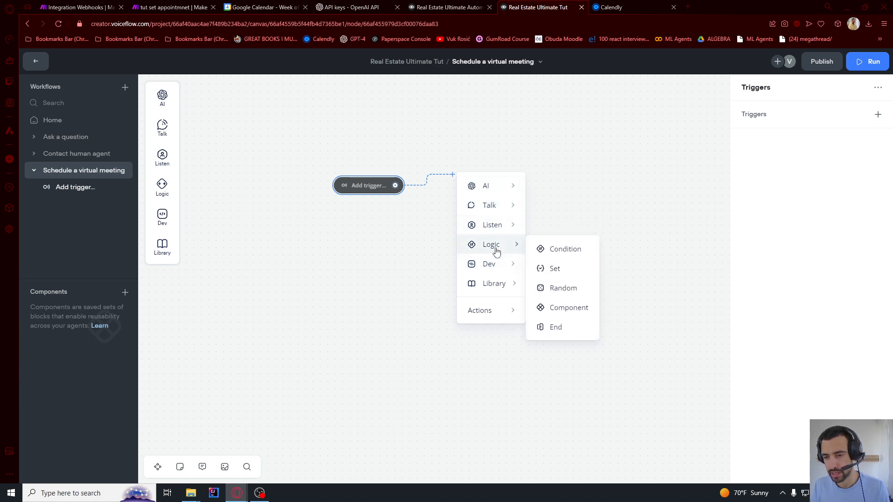
{"action": "left_click", "coordinate": [575, 269]}
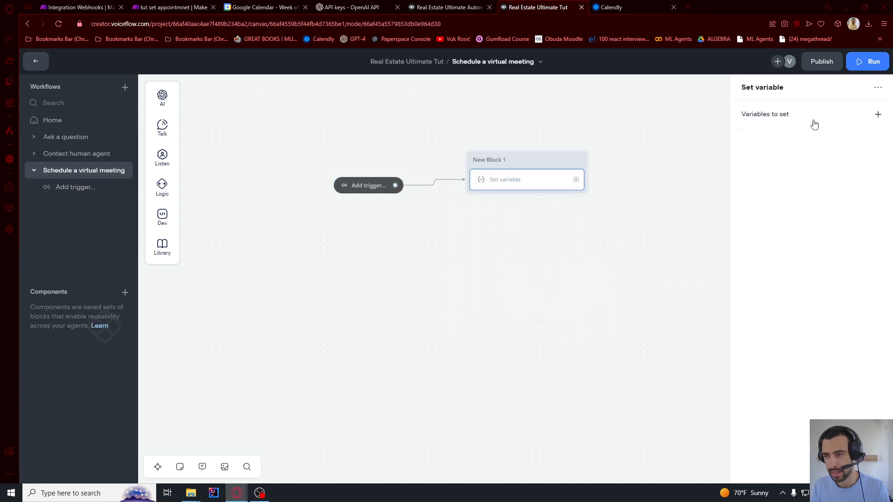
{"action": "left_click", "coordinate": [787, 120]}
{"action": "left_click", "coordinate": [618, 153]}
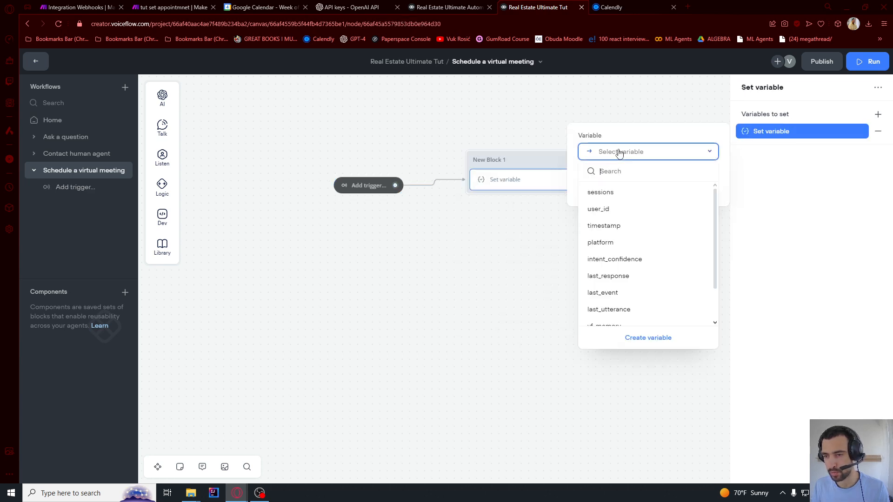
{"action": "type", "text": "calendly_url"}
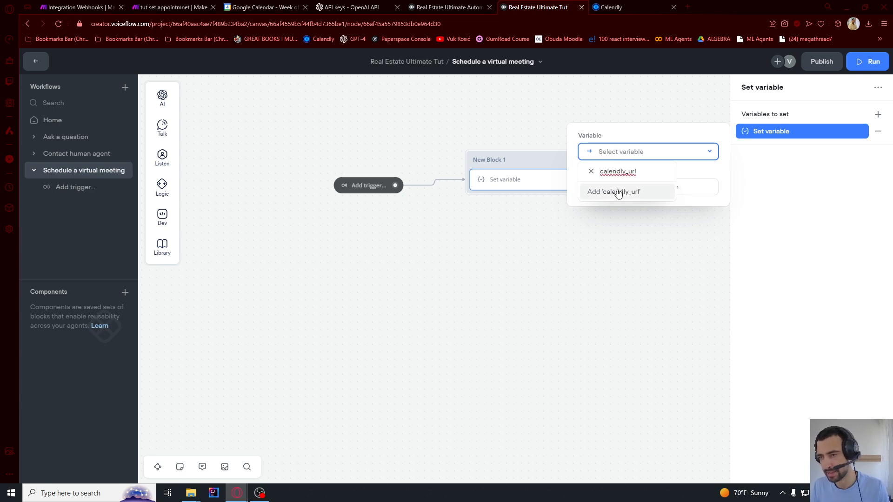
{"action": "left_click", "coordinate": [618, 192]}
{"action": "left_click", "coordinate": [496, 247]}
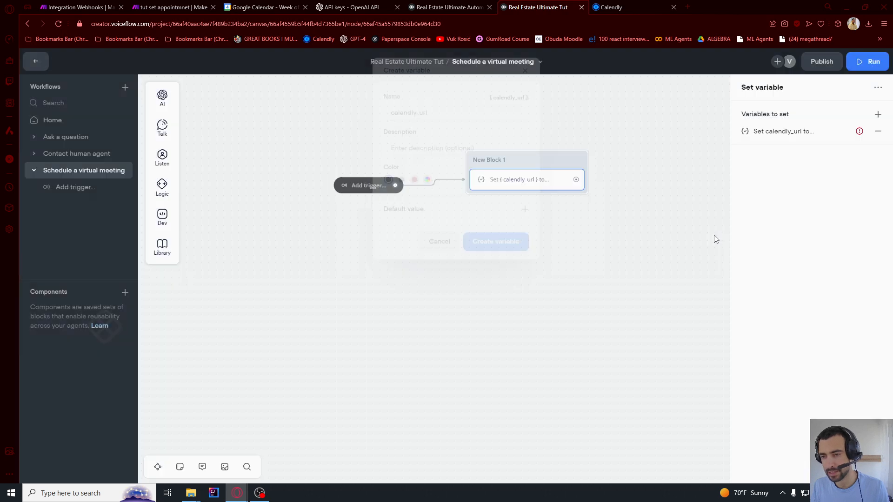
Set calendly_url to the pasted Calendly booking URL in quotes
{"action": "left_click", "coordinate": [798, 133]}
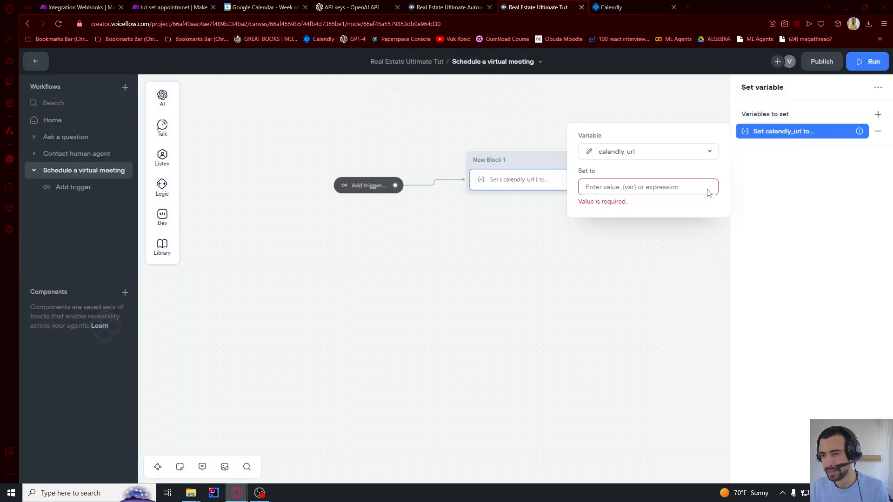
{"action": "left_click", "coordinate": [662, 187]}
{"action": "type", "text": "\""}
{"action": "type", "text": "https://calendly.com/vukrosic/learn-nextjs-convex-clone"}
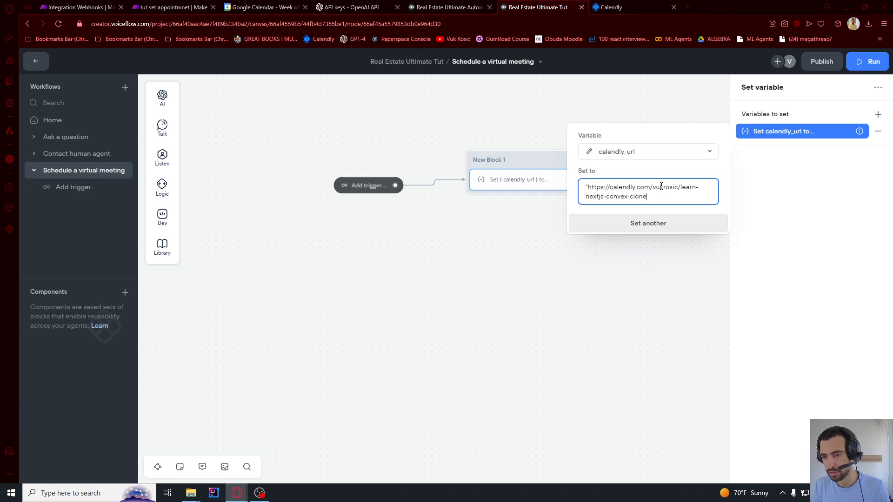
{"action": "left_click", "coordinate": [696, 211]}
{"action": "left_click", "coordinate": [664, 103]}
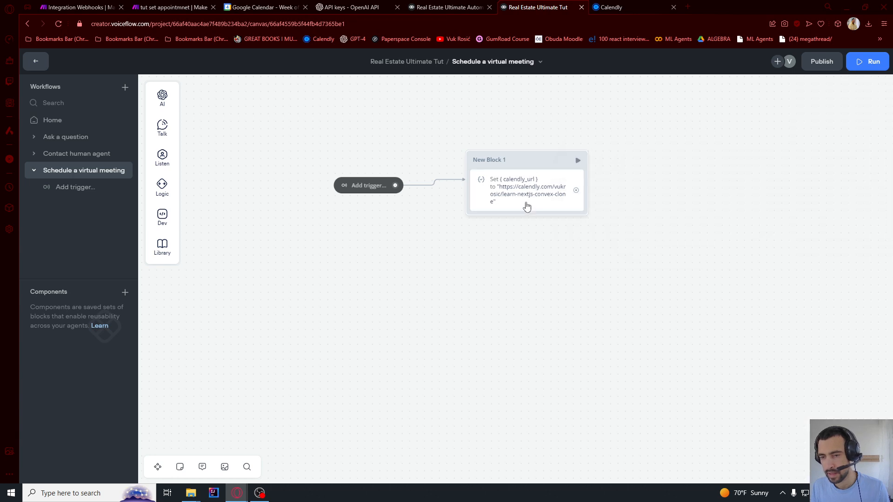
{"action": "left_click", "coordinate": [504, 206]}
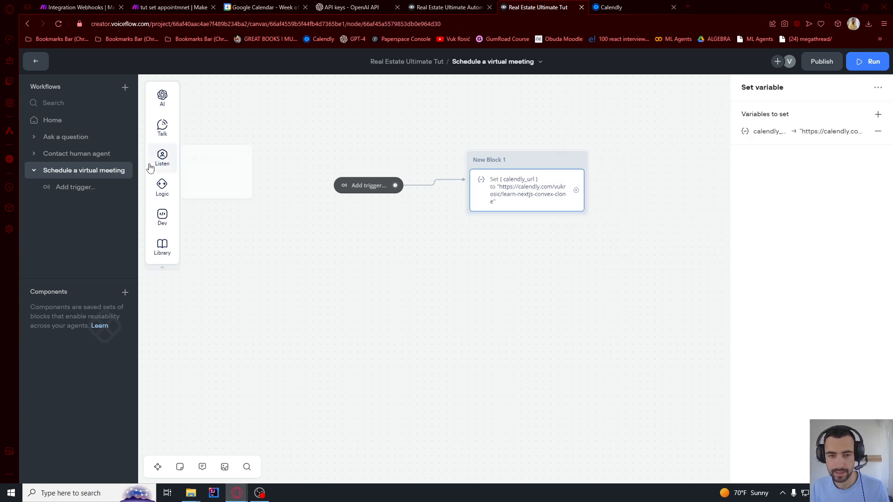
Add a Text step to New Block 1 and copy the YouTube video's embed code
{"action": "mouse_move", "coordinate": [162, 126]}
{"action": "left_click_drag", "start_coordinate": [212, 126], "coordinate": [525, 215]}
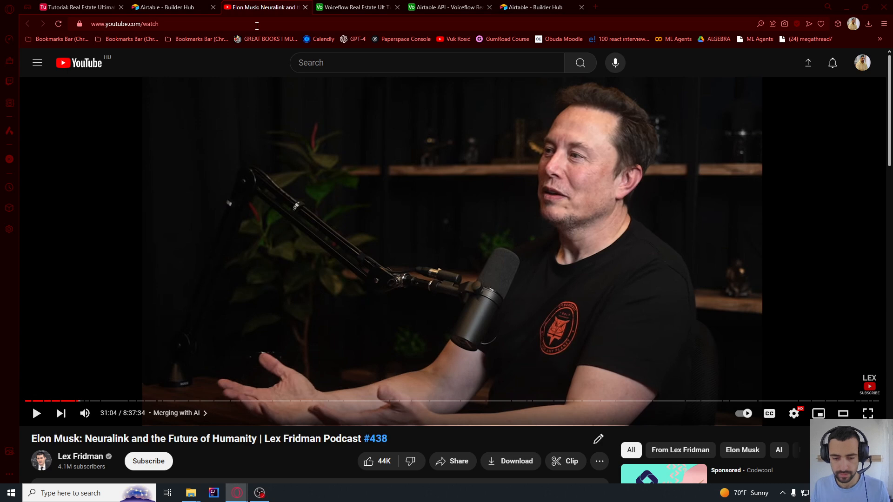
{"action": "right_click", "coordinate": [333, 163]}
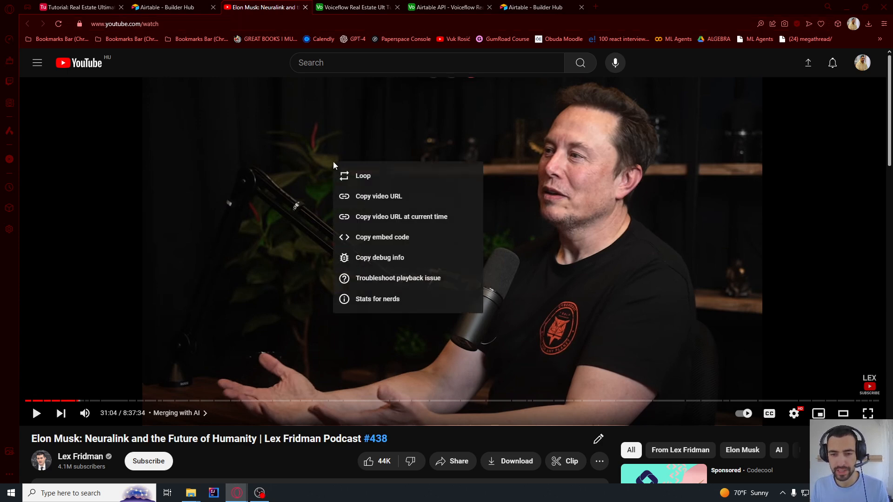
{"action": "left_click", "coordinate": [378, 238]}
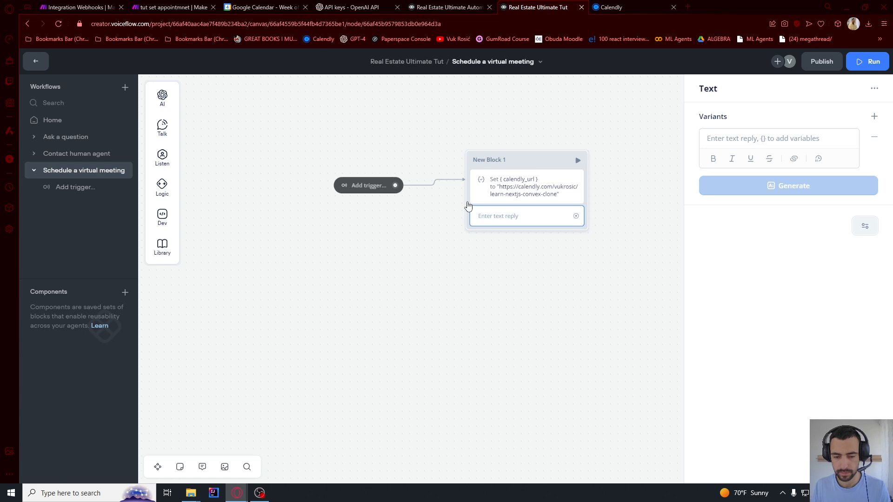
Paste the embed code into the Text step with width 100% and src {calendly_url}
{"action": "left_click", "coordinate": [726, 139]}
{"action": "key", "text": "ctrl+v"}
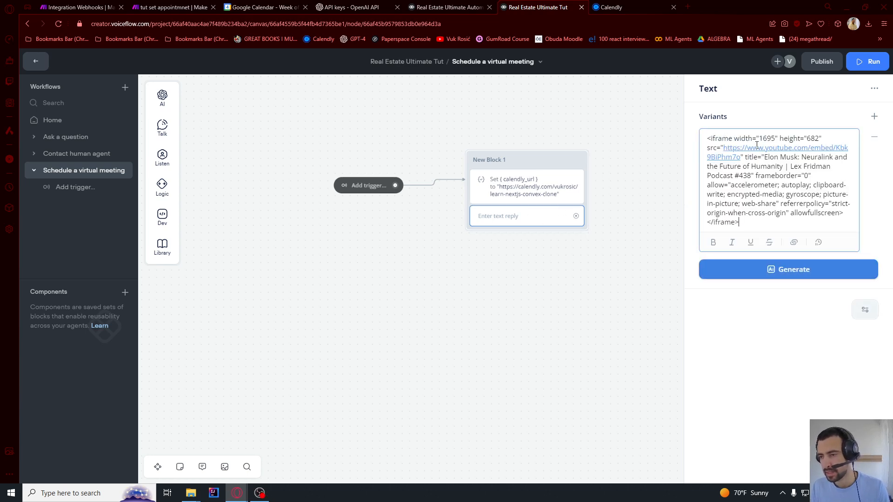
{"action": "left_click_drag", "start_coordinate": [742, 139], "coordinate": [706, 139]}
{"action": "double_click", "coordinate": [767, 139]}
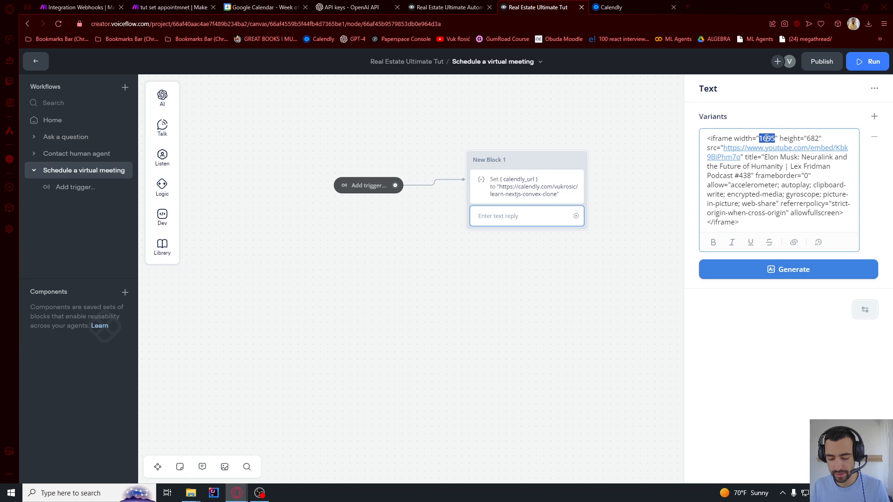
{"action": "type", "text": "100%"}
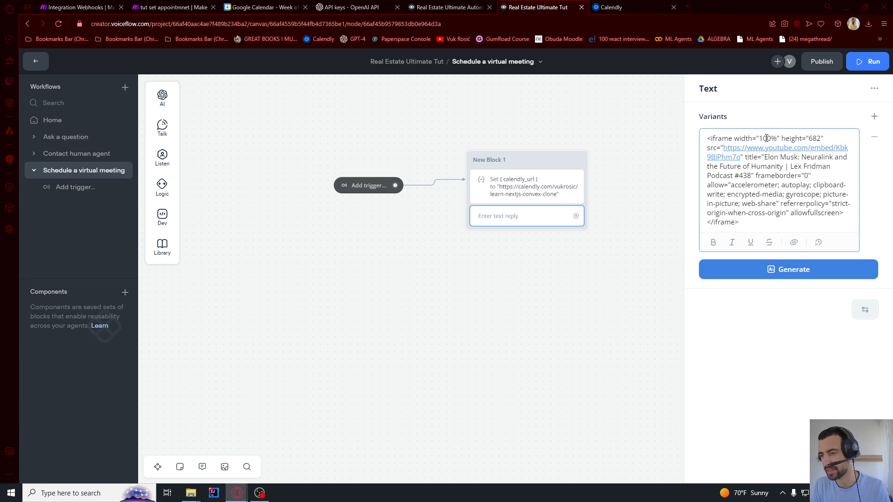
{"action": "left_click_drag", "start_coordinate": [725, 147], "coordinate": [739, 158]}
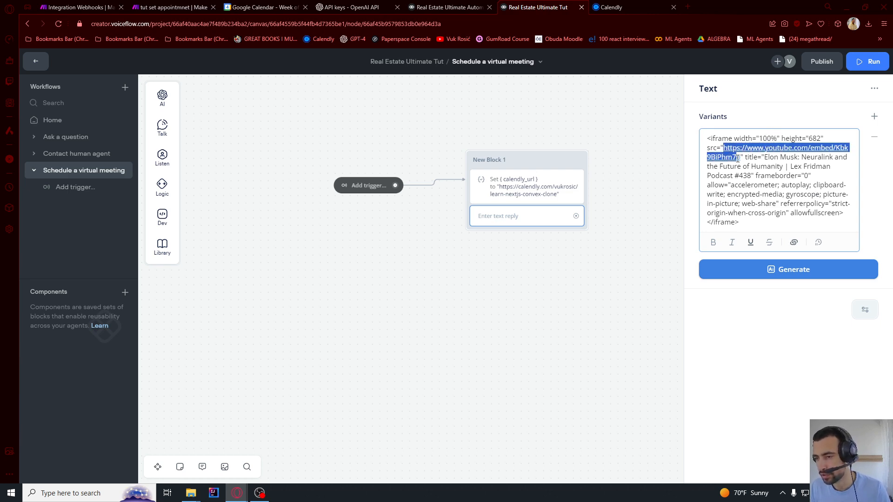
{"action": "key", "text": "BackSpace"}
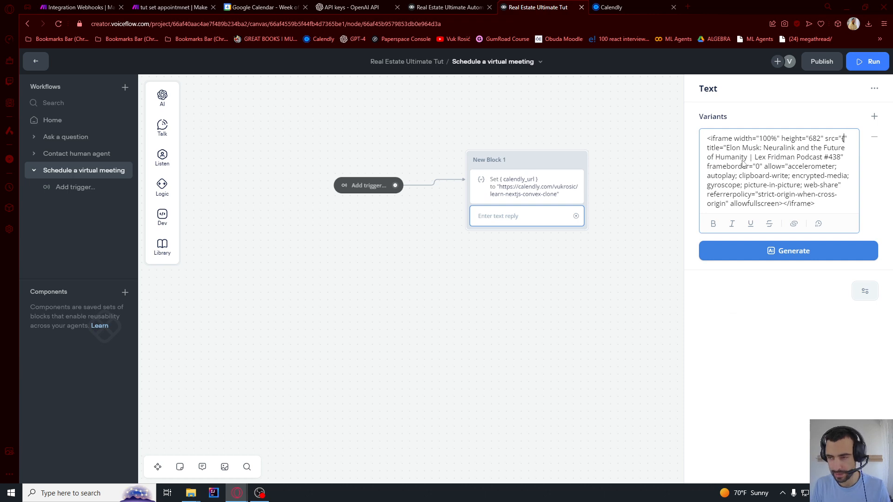
{"action": "type", "text": "{"}
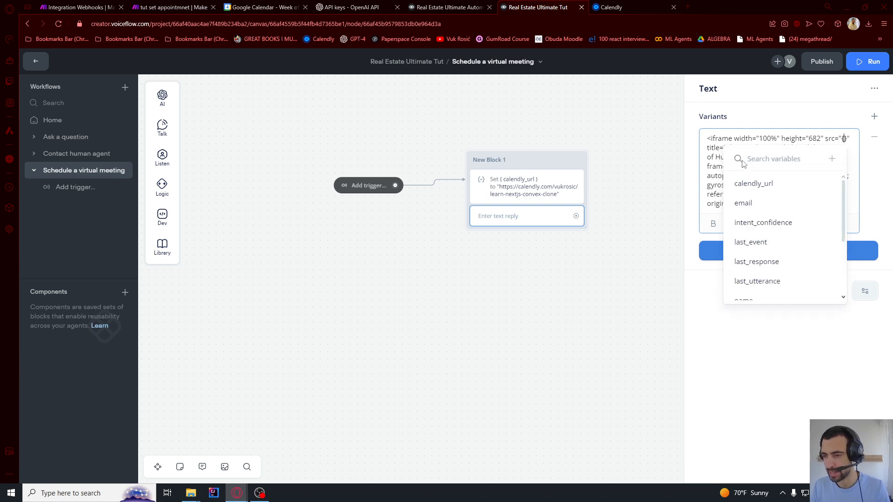
{"action": "left_click", "coordinate": [750, 183]}
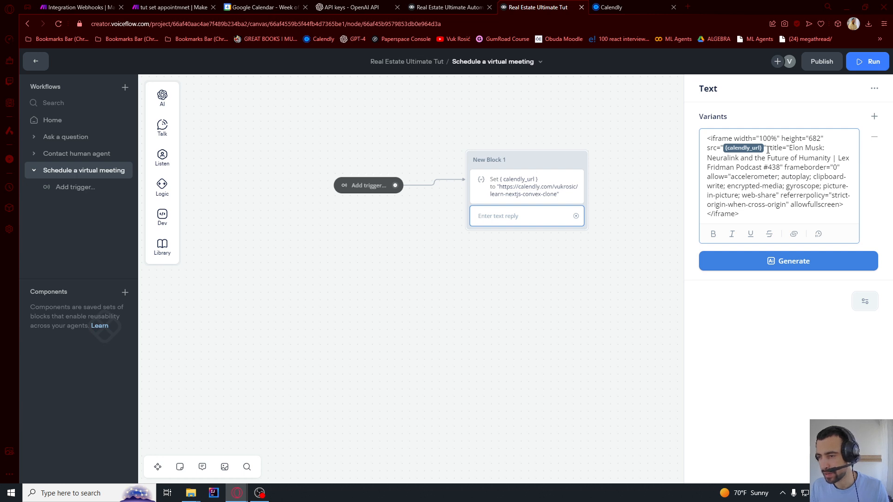
Remove the iframe's title attribute, close the editor and start a test run with R
{"action": "left_click_drag", "start_coordinate": [768, 150], "coordinate": [785, 170]}
{"action": "key", "text": "BackSpace"}
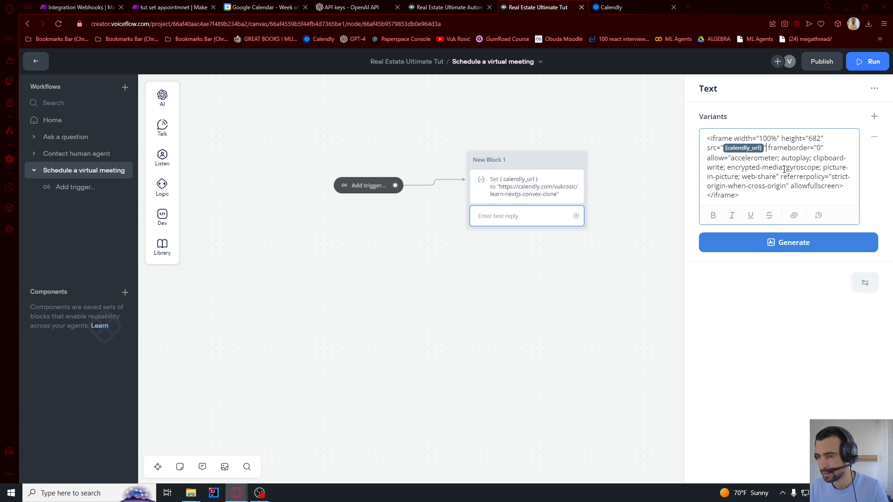
{"action": "double_click", "coordinate": [781, 148]}
{"action": "left_click", "coordinate": [792, 169]}
{"action": "left_click", "coordinate": [781, 329]}
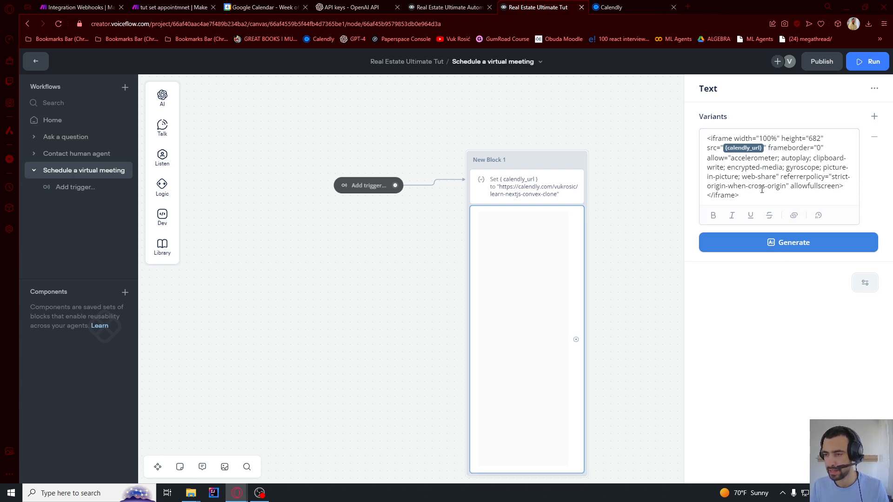
{"action": "key", "text": "ctrl+a"}
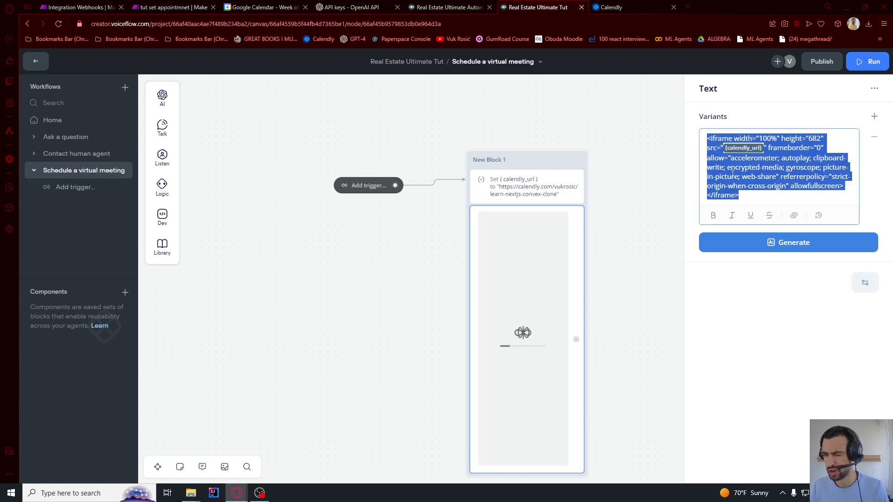
{"action": "left_click", "coordinate": [785, 332]}
{"action": "left_click", "coordinate": [653, 290]}
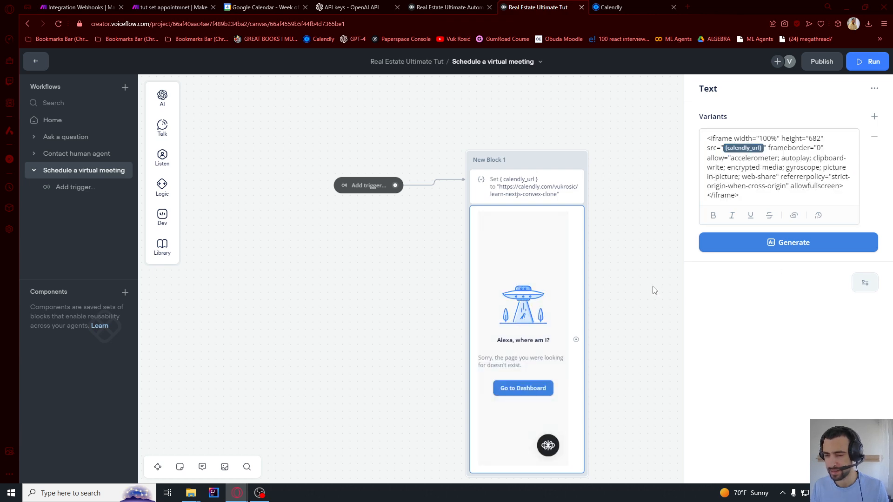
{"action": "scroll", "coordinate": [644, 286], "scroll_direction": "down", "scroll_amount": 1}
{"action": "left_click_drag", "start_coordinate": [644, 286], "coordinate": [631, 265]}
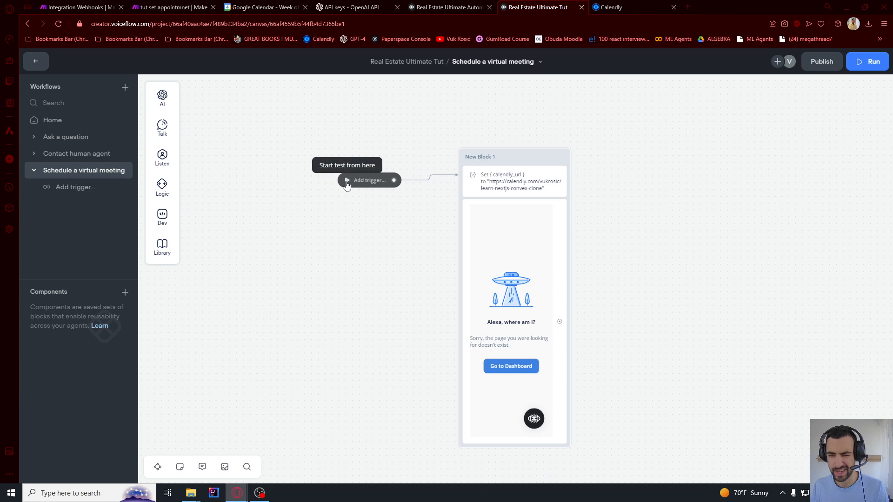
{"action": "key", "text": "r"}
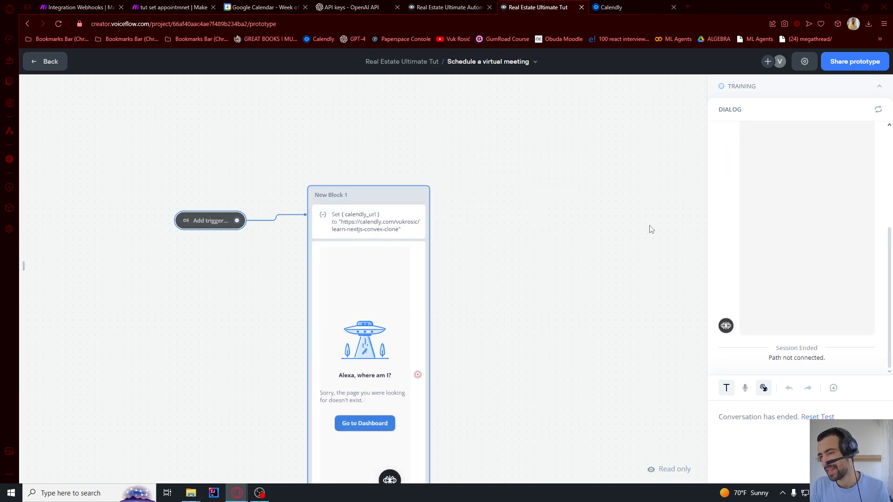
In the test, pick 8 August in the Calendly embed to see time slots, then return to editing
{"action": "scroll", "coordinate": [759, 239], "scroll_direction": "up", "scroll_amount": 3}
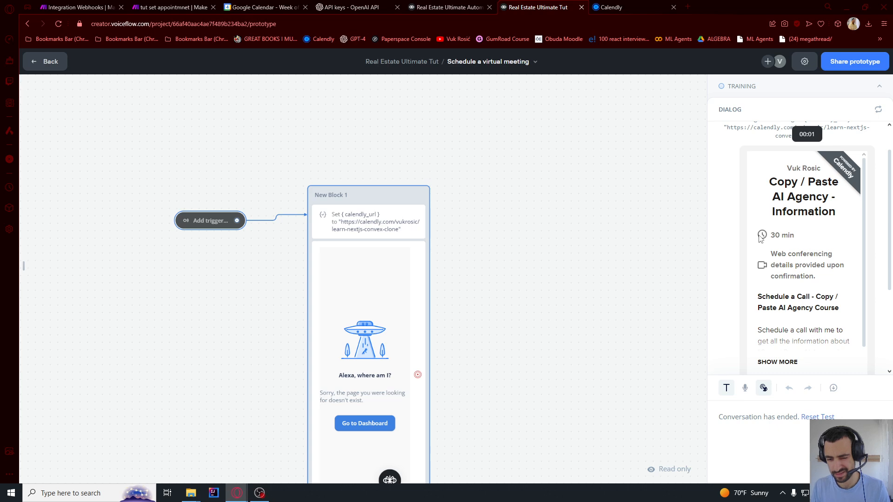
{"action": "scroll", "coordinate": [795, 245], "scroll_direction": "down", "scroll_amount": 6}
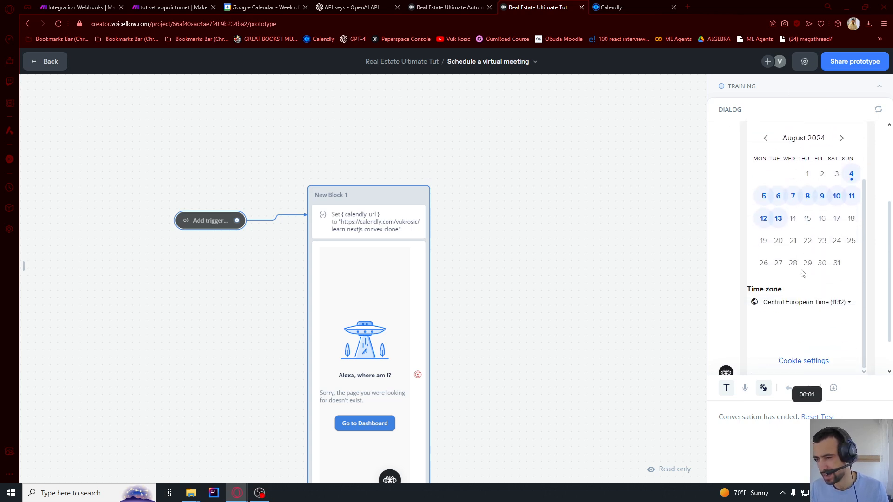
{"action": "left_click", "coordinate": [811, 196]}
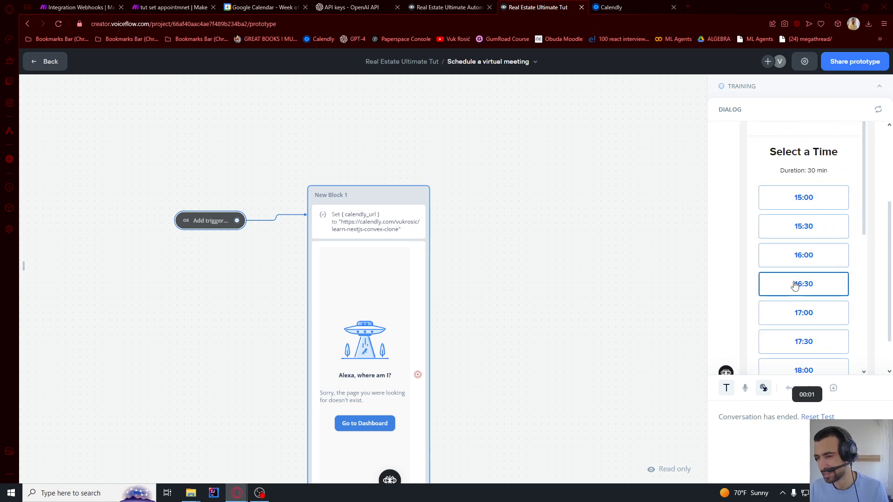
{"action": "scroll", "coordinate": [797, 283], "scroll_direction": "down", "scroll_amount": 5}
{"action": "scroll", "coordinate": [798, 284], "scroll_direction": "down", "scroll_amount": 1}
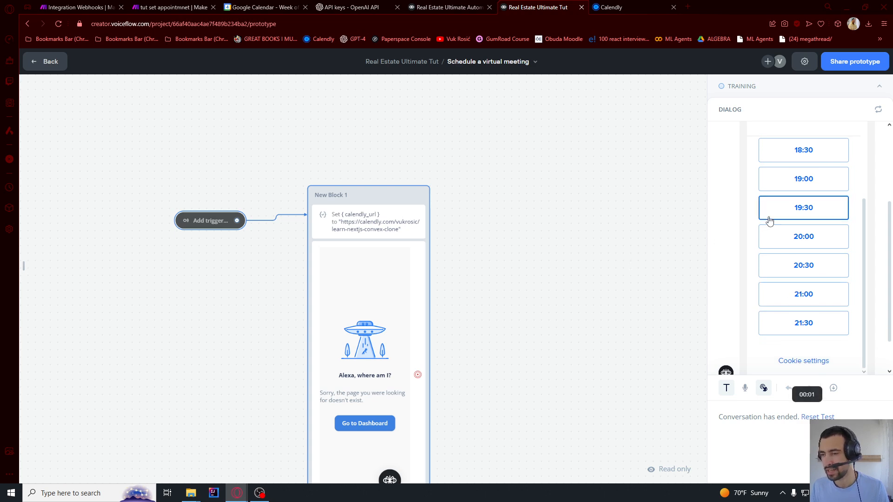
{"action": "scroll", "coordinate": [768, 219], "scroll_direction": "up", "scroll_amount": 5}
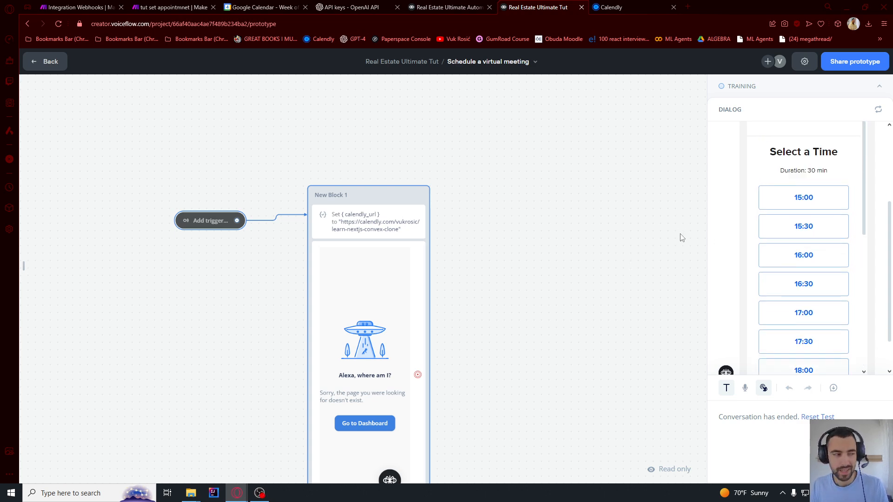
{"action": "scroll", "coordinate": [812, 225], "scroll_direction": "down", "scroll_amount": 6}
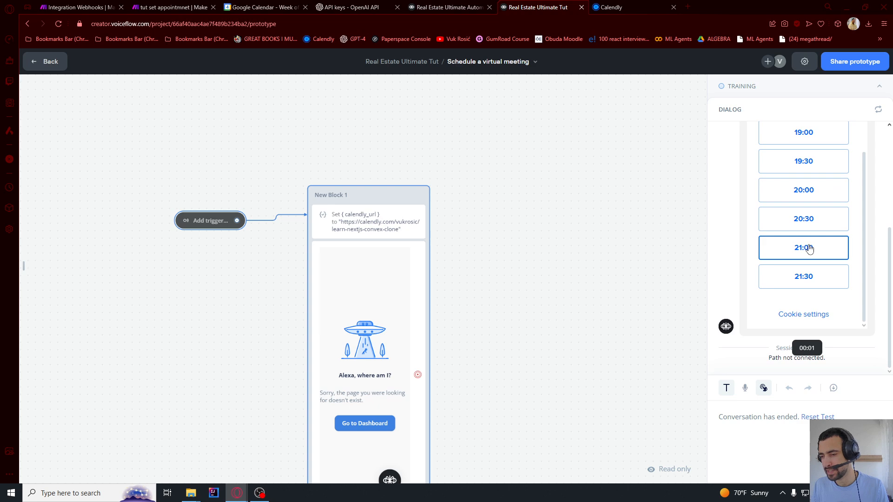
{"action": "scroll", "coordinate": [810, 249], "scroll_direction": "up", "scroll_amount": 6}
{"action": "left_click", "coordinate": [387, 253]}
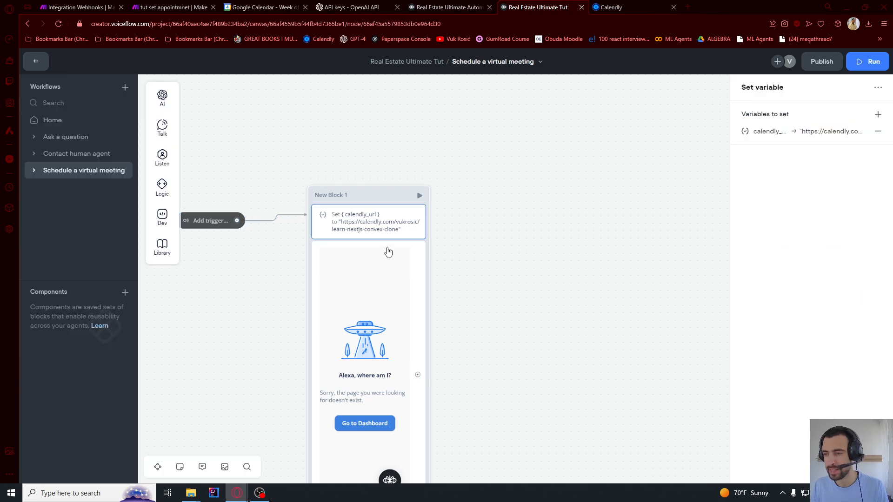
Check the iframe Text step's width (100%) and height (682), then close the editor
{"action": "left_click", "coordinate": [389, 252]}
{"action": "left_click_drag", "start_coordinate": [760, 139], "coordinate": [777, 140]}
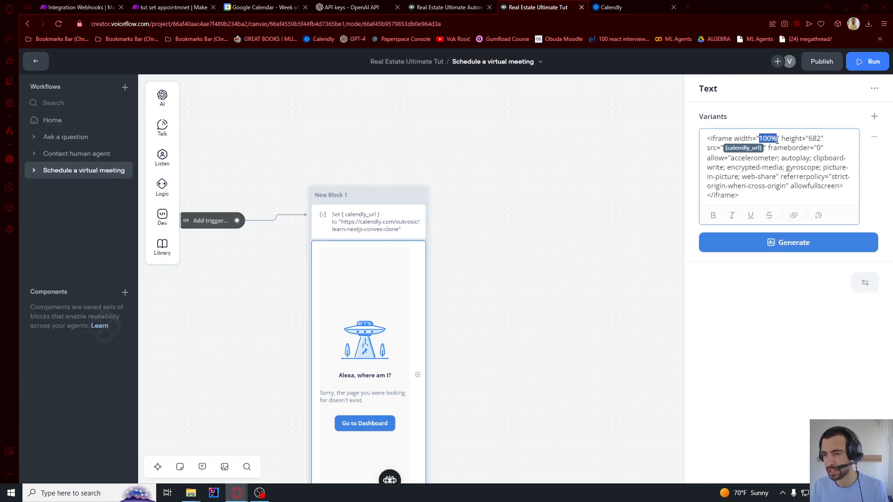
{"action": "left_click", "coordinate": [815, 138]}
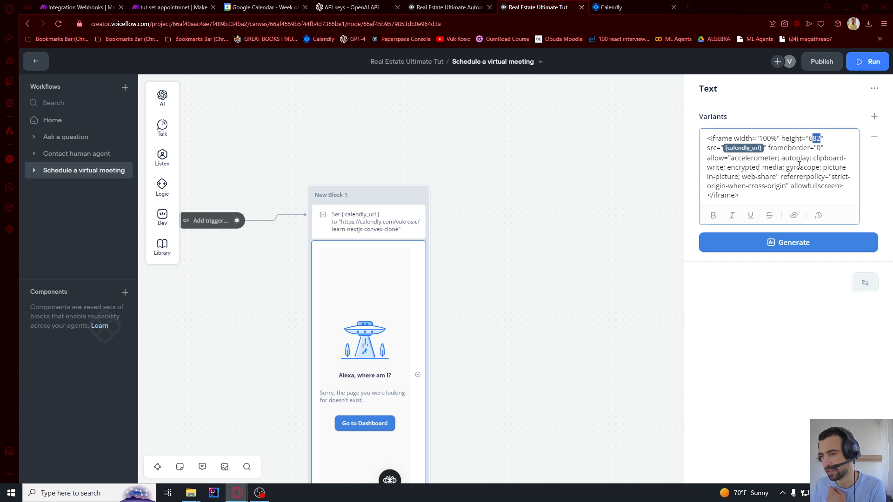
{"action": "left_click", "coordinate": [584, 248]}
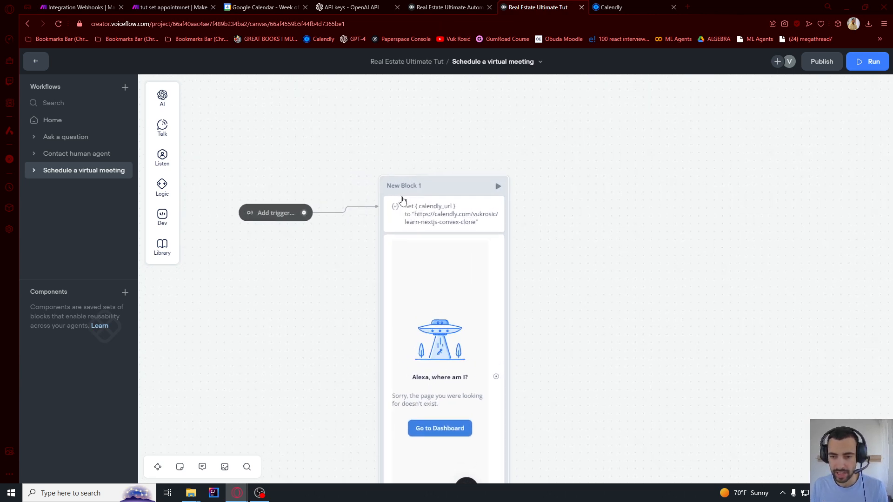
Retitle the Schedule a virtual meeting workflow's New Block 1 as Start
{"action": "double_click", "coordinate": [407, 182]}
{"action": "type", "text": "Start"}
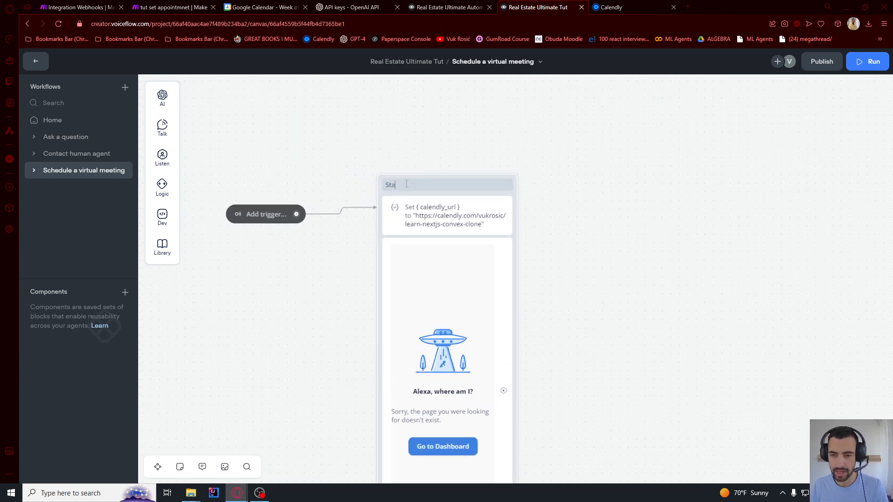
{"action": "key", "text": "Return"}
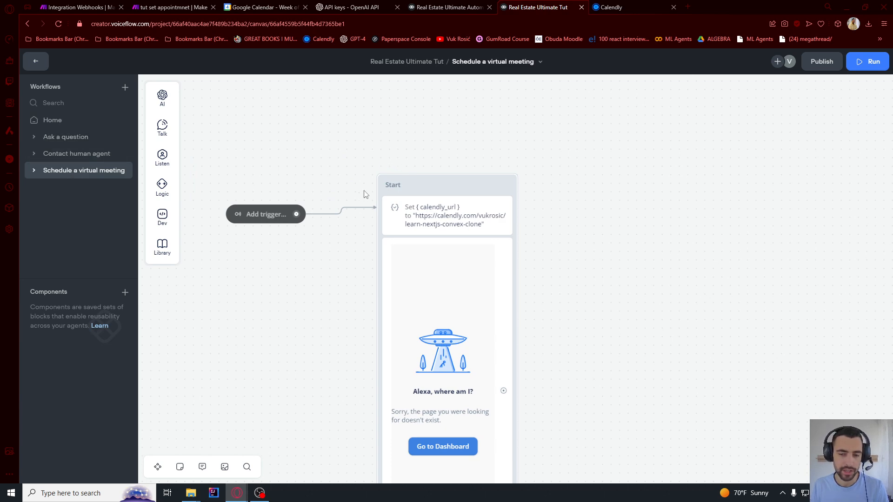
Link Home's Schedule a virtual meeting choice to Go to Block Schedule a virtual meeting > Start, then run a test
{"action": "left_click", "coordinate": [57, 122]}
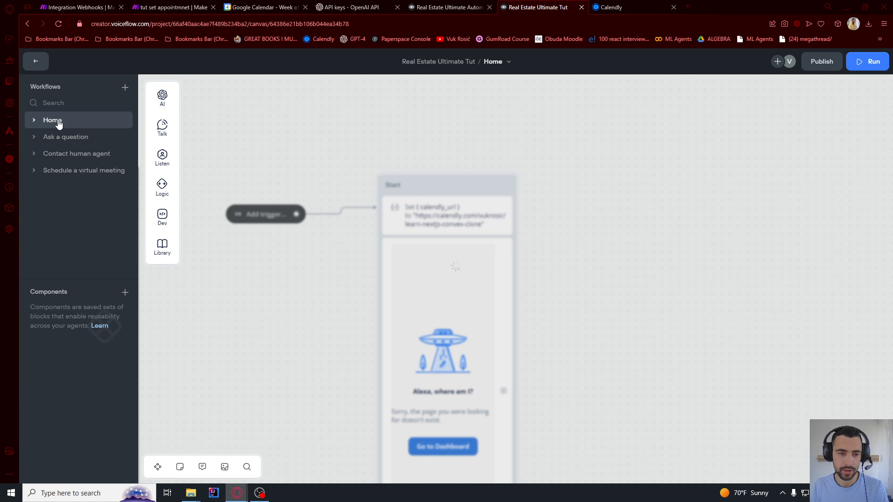
{"action": "left_click_drag", "start_coordinate": [536, 240], "coordinate": [571, 247]}
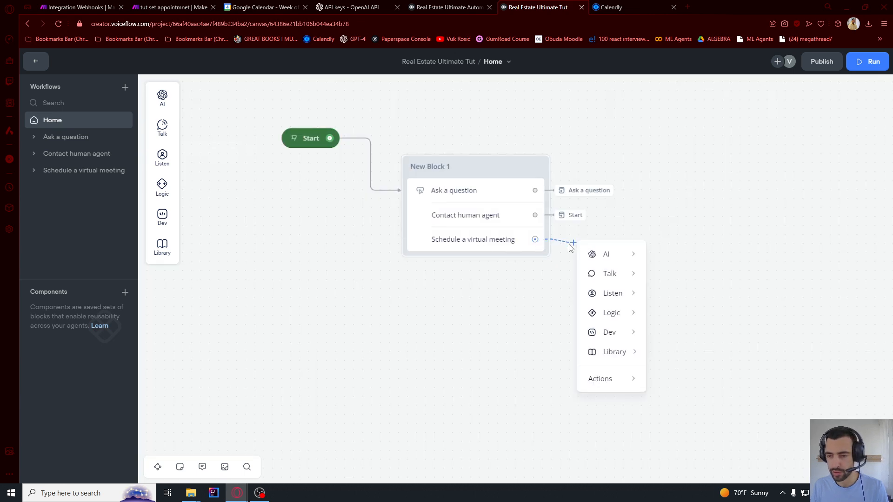
{"action": "mouse_move", "coordinate": [622, 384]}
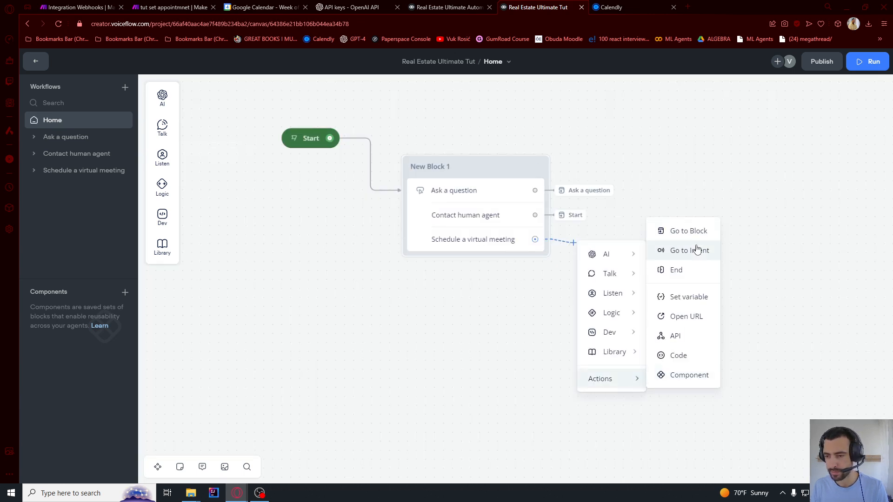
{"action": "left_click", "coordinate": [693, 231]}
{"action": "left_click", "coordinate": [748, 122]}
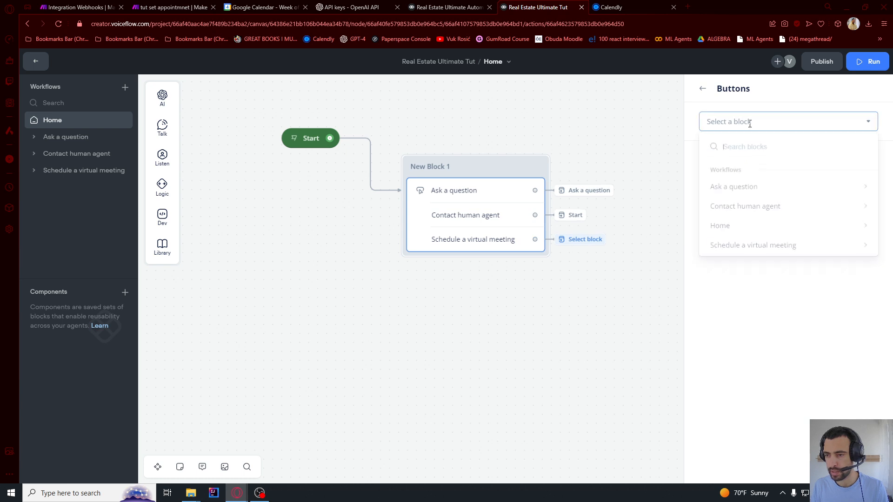
{"action": "mouse_move", "coordinate": [743, 246]}
{"action": "left_click", "coordinate": [690, 263]}
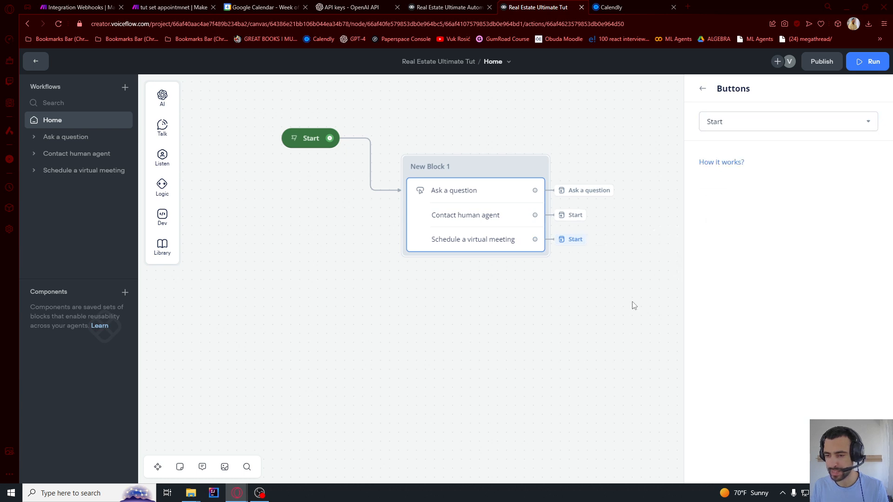
{"action": "left_click", "coordinate": [579, 300]}
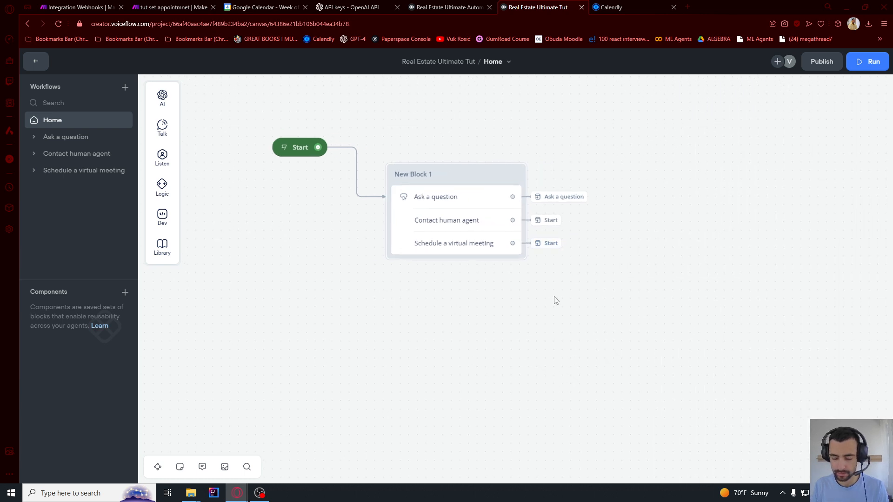
{"action": "left_click", "coordinate": [285, 148]}
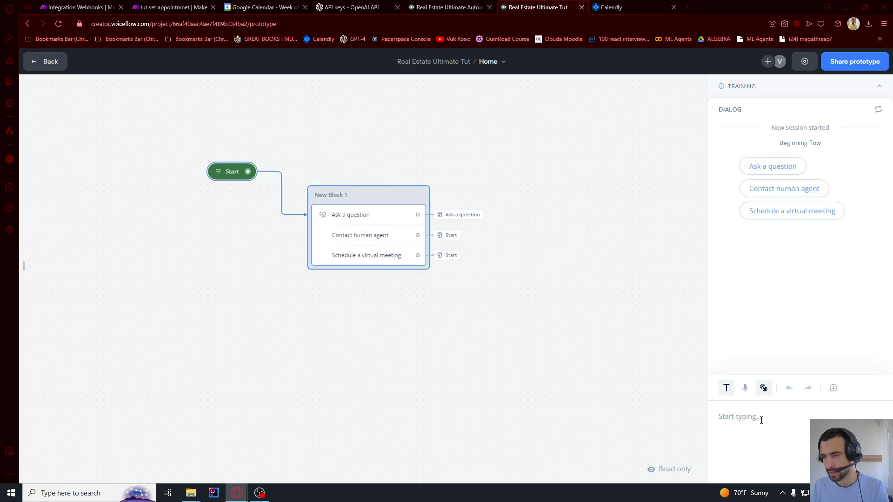
Take the Ask a question path and send the bot a financing question
{"action": "left_click", "coordinate": [785, 176]}
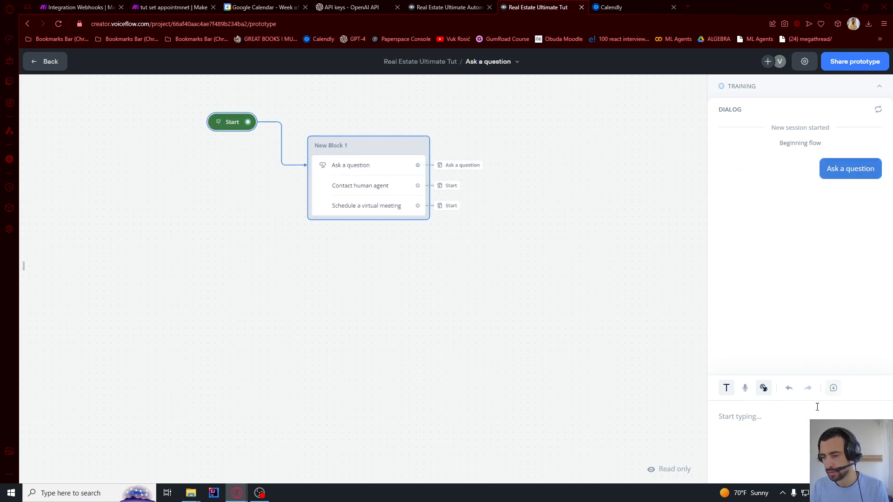
{"action": "type", "text": "do you have any afinancing options"}
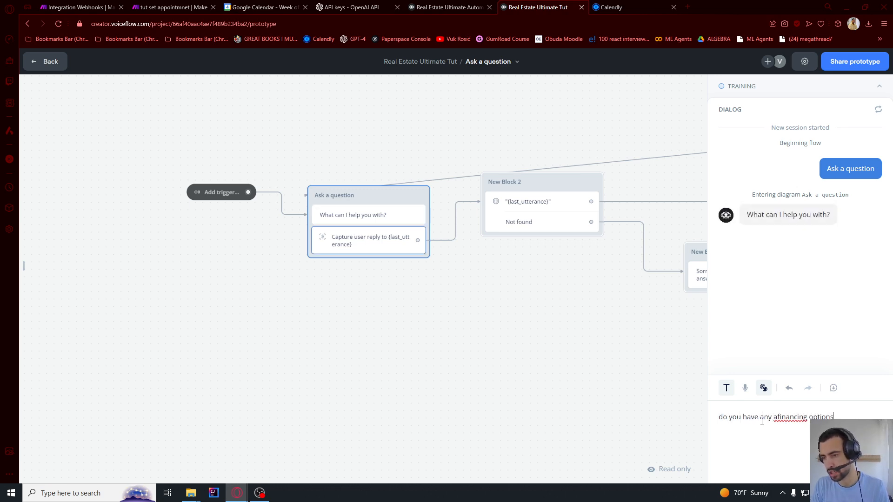
{"action": "key", "text": "Return"}
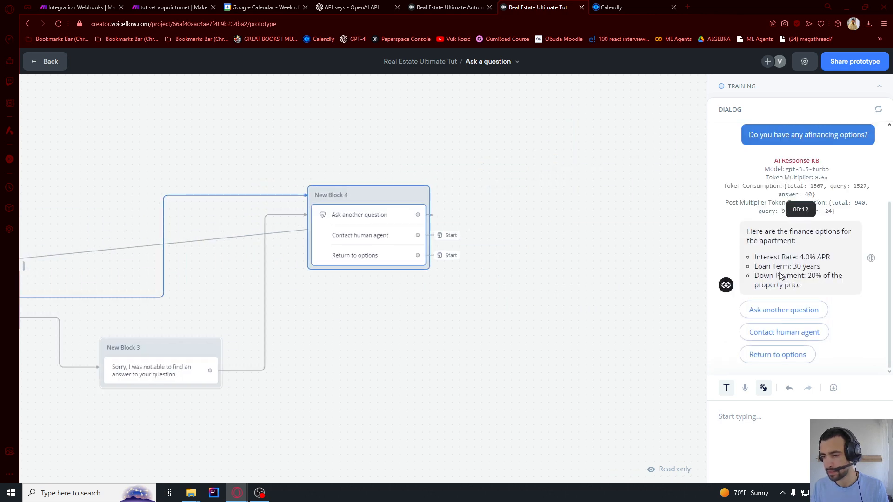
Choose Contact human agent and submit a name and an e-mail address
{"action": "left_click", "coordinate": [785, 332]}
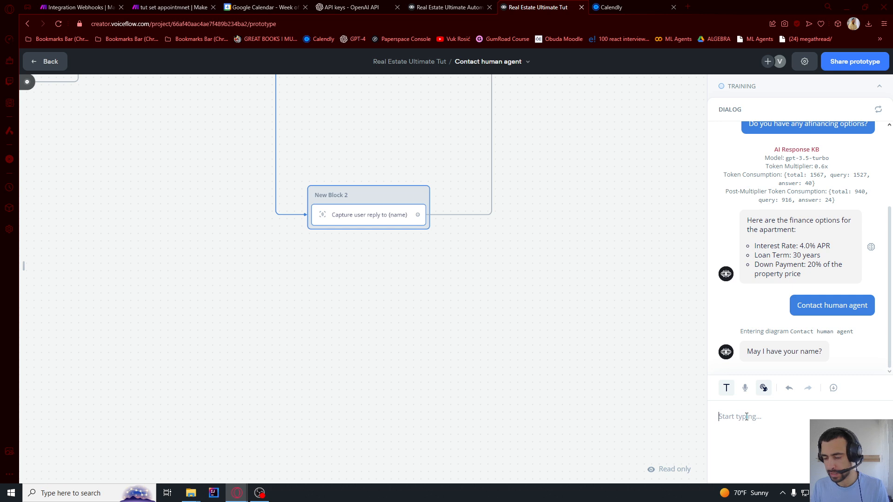
{"action": "type", "text": "Cark"}
{"action": "key", "text": "Return"}
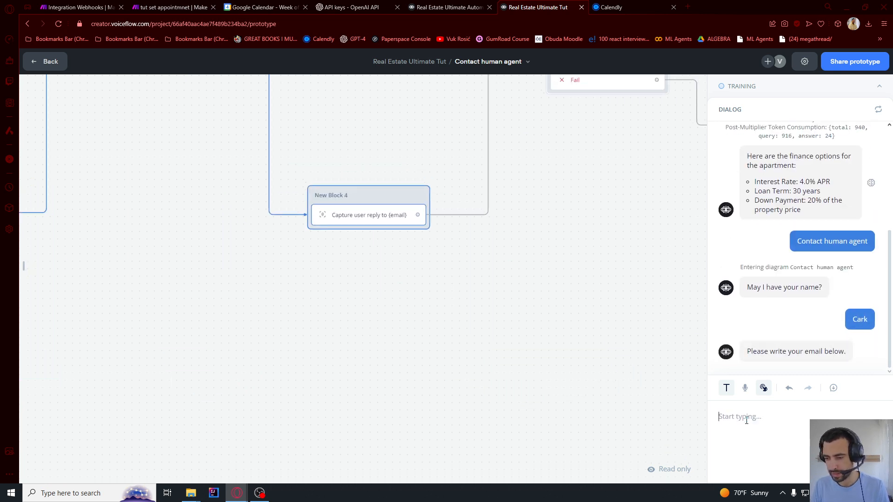
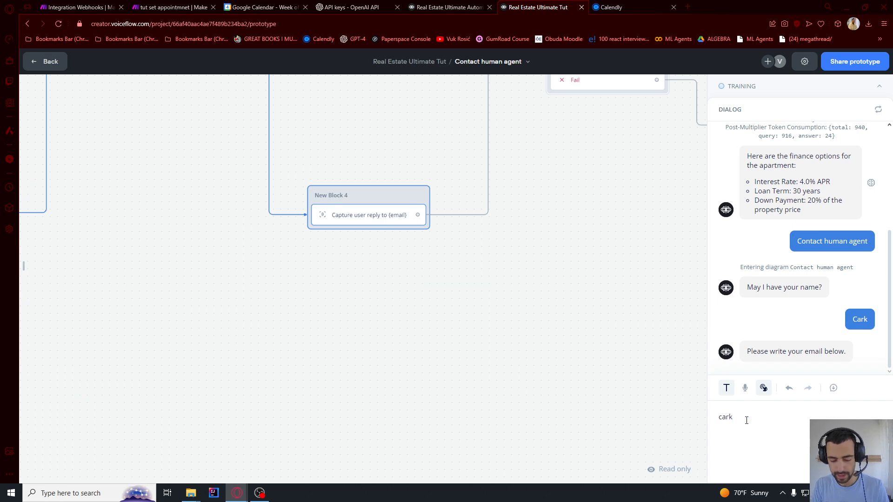
{"action": "key", "text": "Return"}
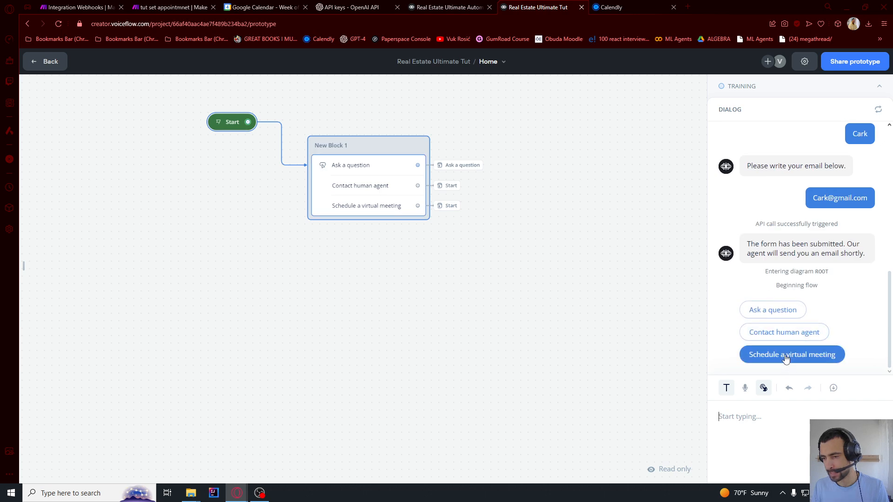
Choose Schedule a virtual meeting and pick 16:00 on August 7 in the Calendly embed
{"action": "left_click", "coordinate": [785, 357]}
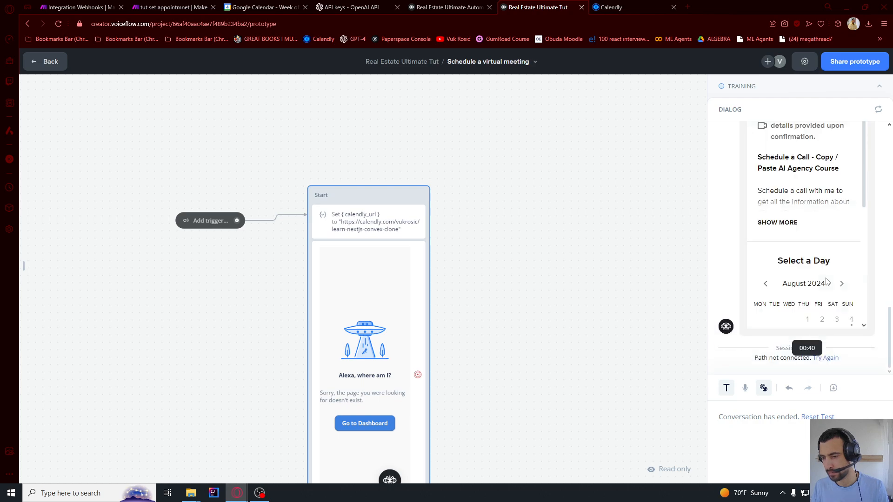
{"action": "scroll", "coordinate": [828, 281], "scroll_direction": "up", "scroll_amount": 2}
{"action": "scroll", "coordinate": [821, 263], "scroll_direction": "down", "scroll_amount": 5}
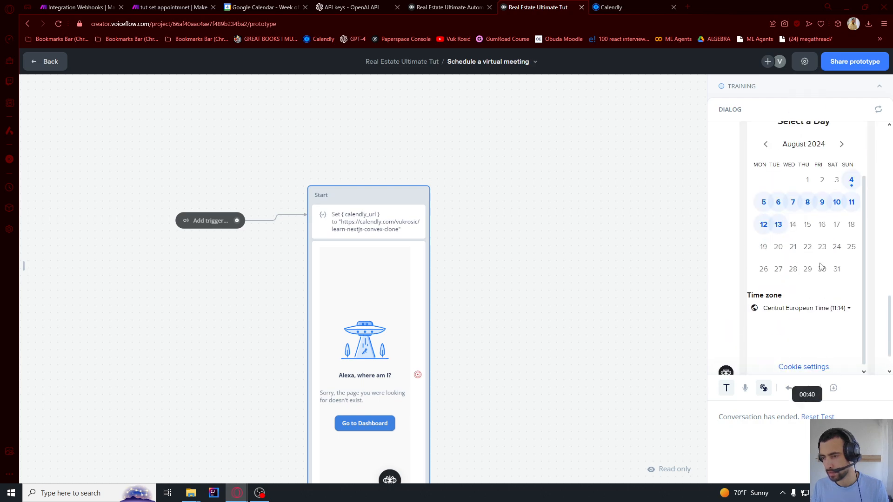
{"action": "scroll", "coordinate": [801, 275], "scroll_direction": "down", "scroll_amount": 1}
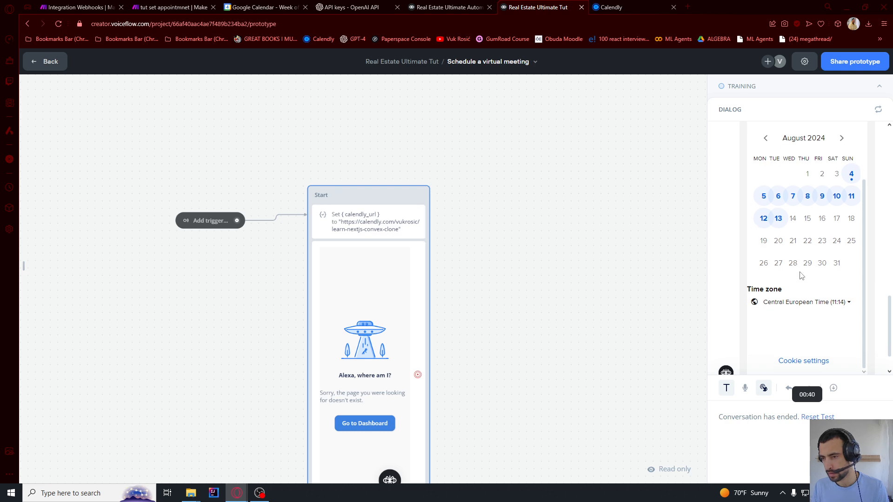
{"action": "scroll", "coordinate": [801, 277], "scroll_direction": "up", "scroll_amount": 1}
{"action": "scroll", "coordinate": [801, 282], "scroll_direction": "down", "scroll_amount": 1}
{"action": "scroll", "coordinate": [799, 265], "scroll_direction": "up", "scroll_amount": 1}
{"action": "left_click", "coordinate": [795, 250]}
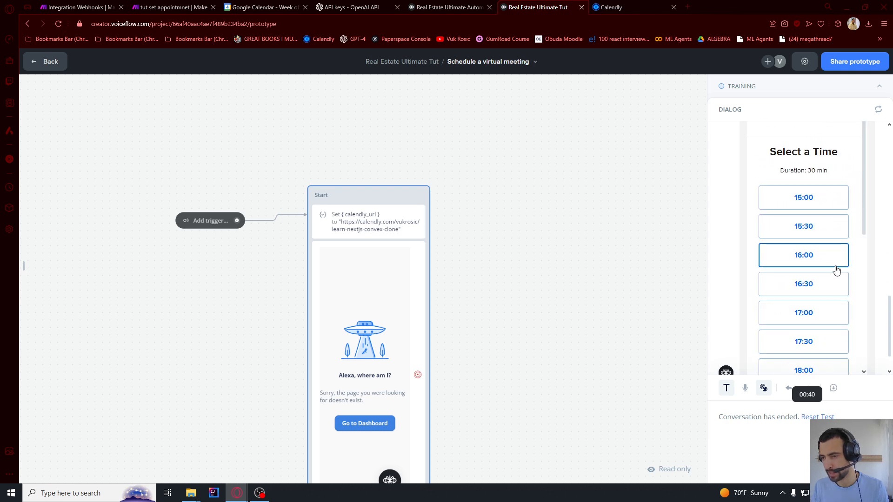
{"action": "left_click", "coordinate": [835, 267]}
{"action": "left_click", "coordinate": [819, 261]}
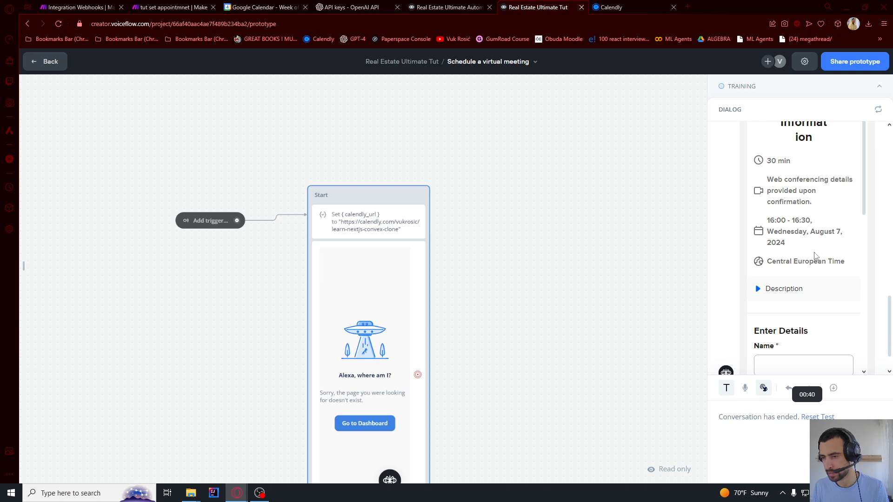
Complete the booking details and schedule the 16:00–16:30 meeting
{"action": "scroll", "coordinate": [814, 256], "scroll_direction": "down", "scroll_amount": 5}
{"action": "scroll", "coordinate": [832, 284], "scroll_direction": "down", "scroll_amount": 2}
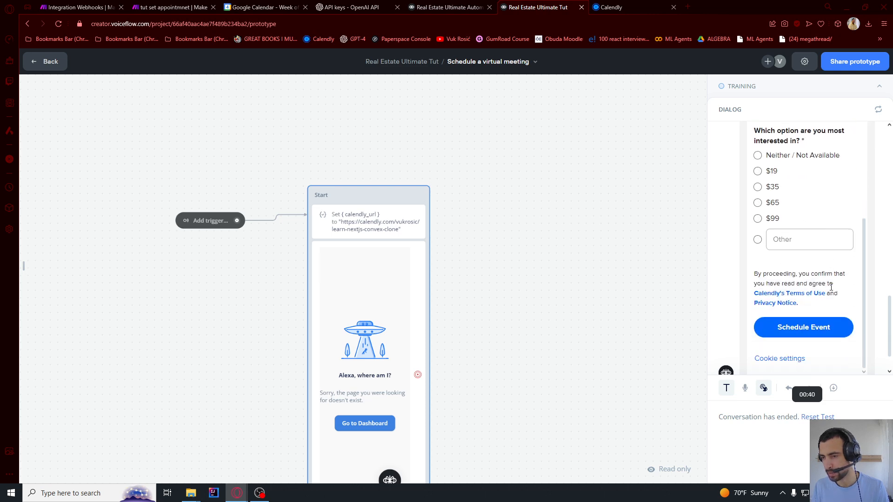
{"action": "scroll", "coordinate": [814, 314], "scroll_direction": "up", "scroll_amount": 4}
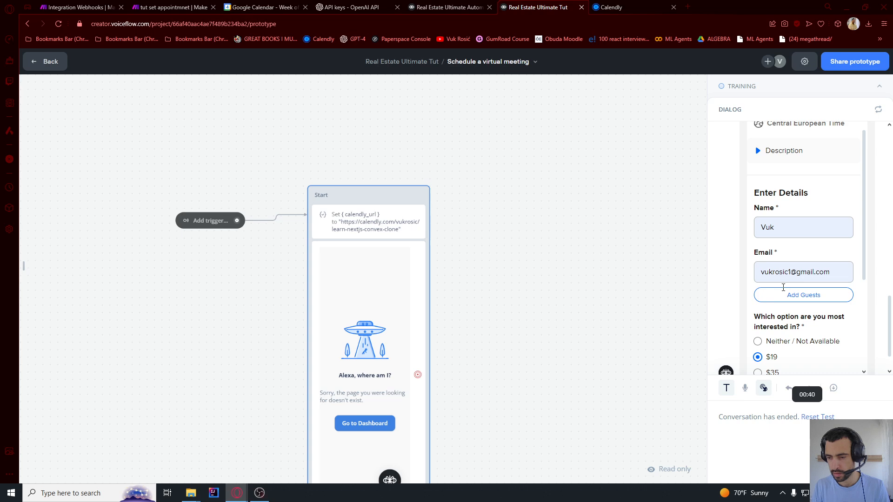
{"action": "scroll", "coordinate": [781, 252], "scroll_direction": "down", "scroll_amount": 5}
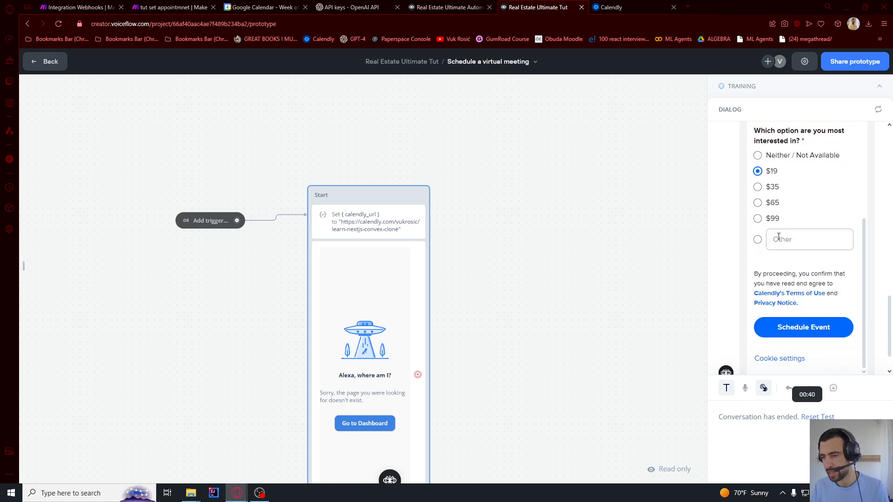
{"action": "left_click", "coordinate": [823, 279]}
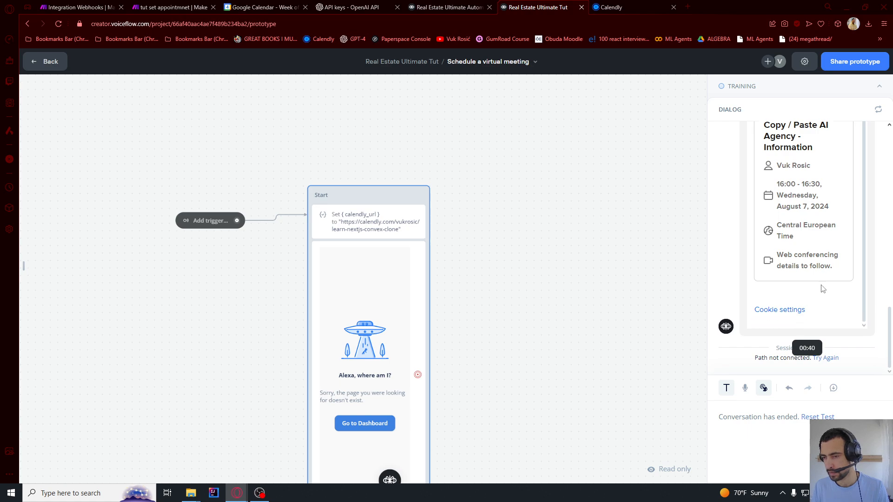
{"action": "scroll", "coordinate": [823, 288], "scroll_direction": "up", "scroll_amount": 1}
{"action": "scroll", "coordinate": [766, 141], "scroll_direction": "down", "scroll_amount": 1}
{"action": "scroll", "coordinate": [779, 199], "scroll_direction": "up", "scroll_amount": 1}
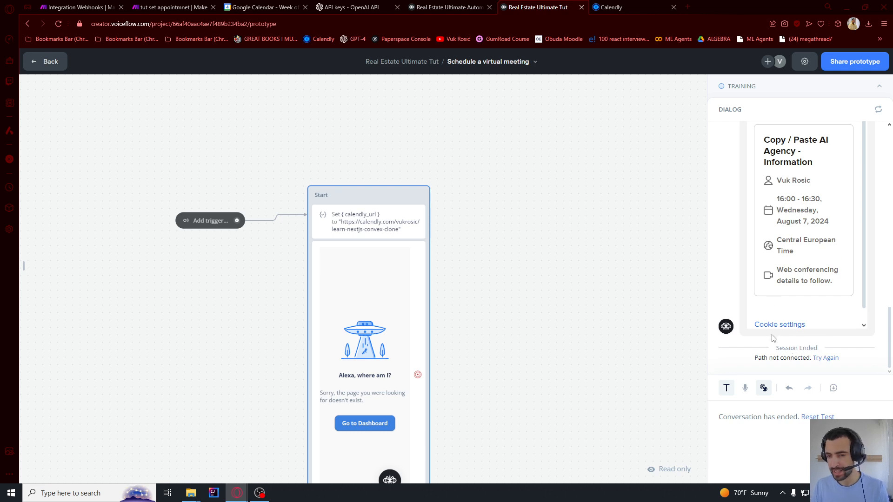
{"action": "scroll", "coordinate": [527, 247], "scroll_direction": "down", "scroll_amount": 2}
{"action": "scroll", "coordinate": [404, 301], "scroll_direction": "down", "scroll_amount": 2}
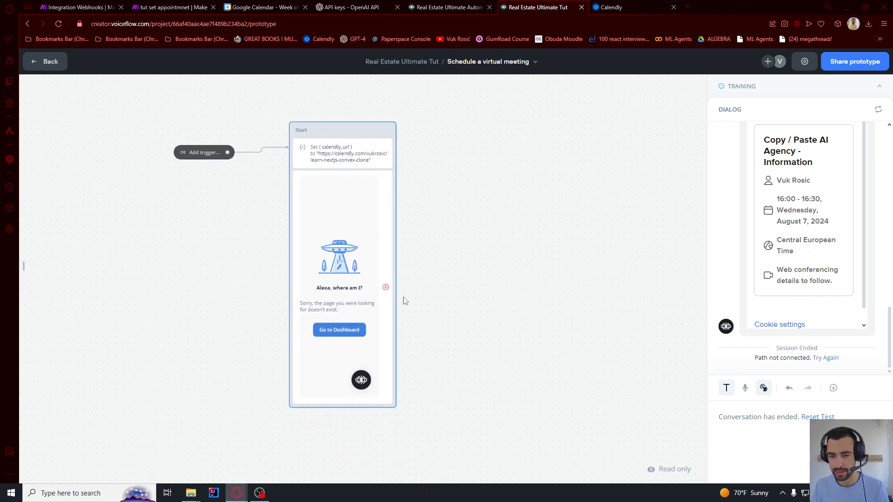
After the Calendly block, add a Go to Block step targeting Home > Start
{"action": "left_click_drag", "start_coordinate": [386, 287], "coordinate": [457, 283]}
{"action": "key", "text": "Escape"}
{"action": "mouse_move", "coordinate": [484, 420]}
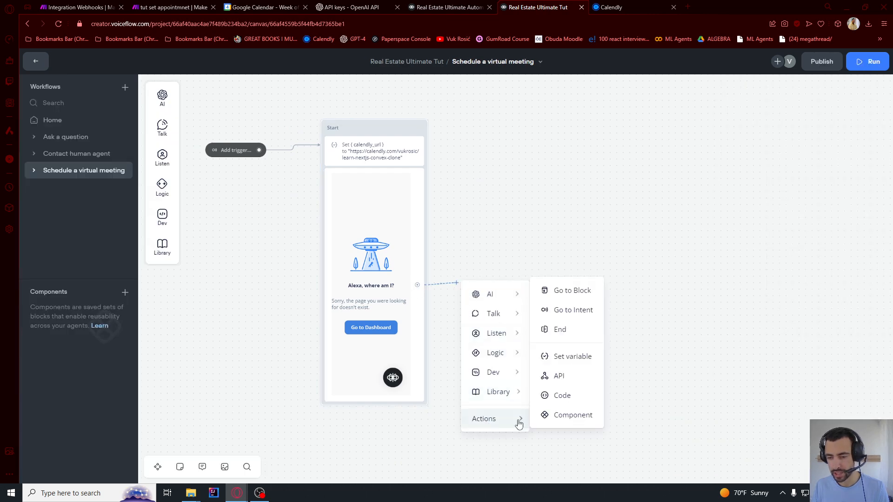
{"action": "left_click", "coordinate": [569, 293]}
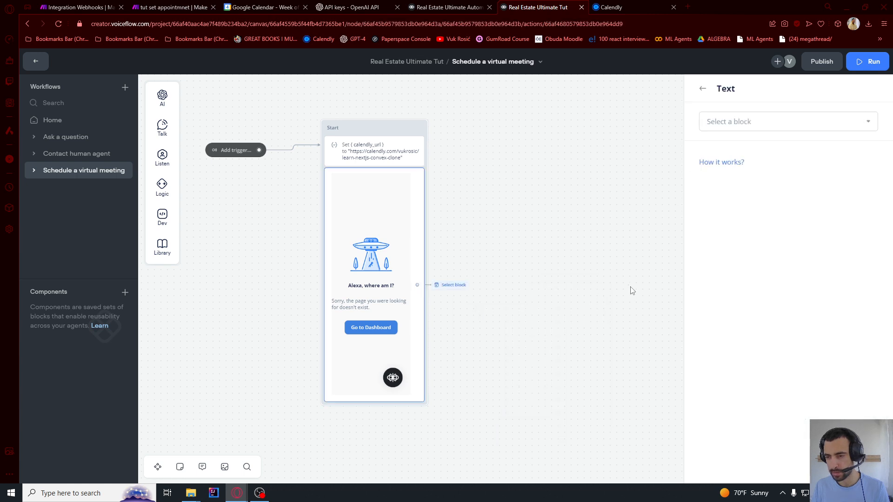
{"action": "left_click", "coordinate": [761, 119]}
{"action": "mouse_move", "coordinate": [730, 228]}
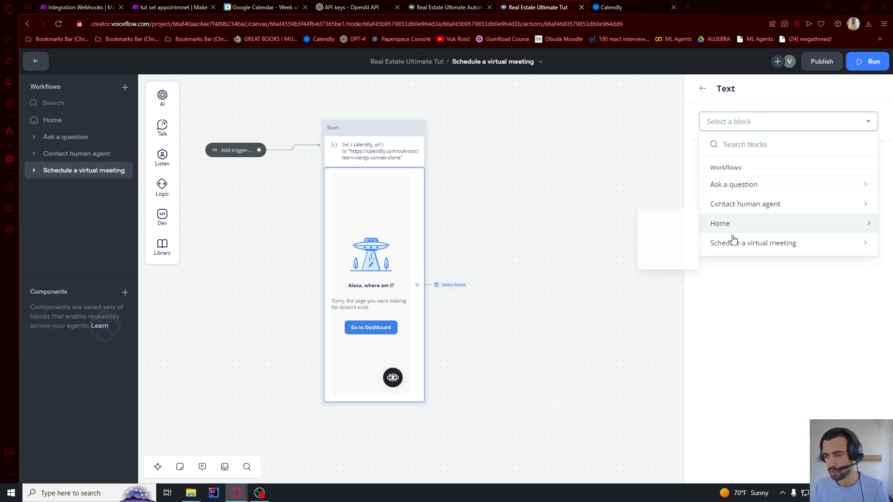
{"action": "left_click", "coordinate": [656, 239]}
{"action": "left_click", "coordinate": [526, 191]}
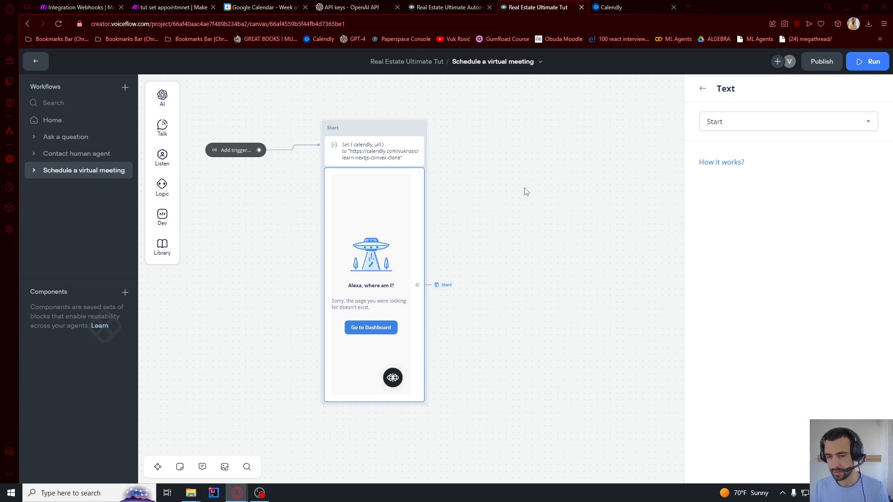
{"action": "left_click_drag", "start_coordinate": [494, 201], "coordinate": [531, 188]}
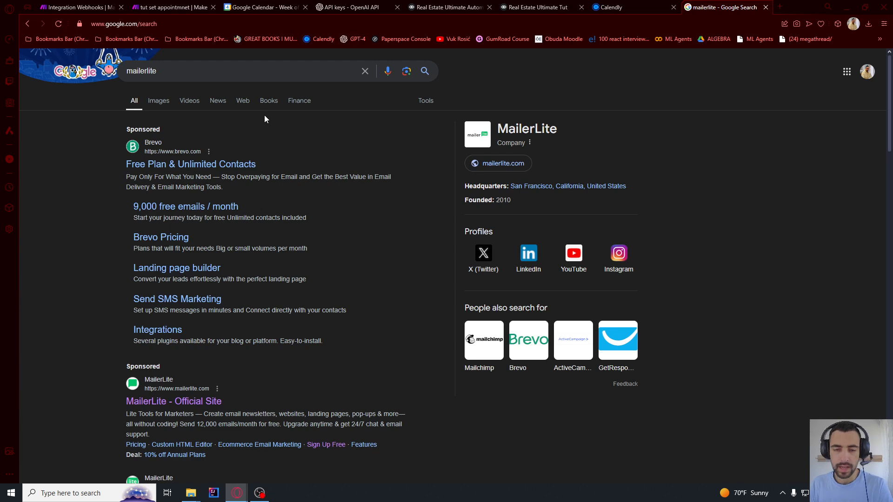
Open the 'MailerLite: Create Email Marketing Your Audience Will Love' result from the mailerlite search
{"action": "scroll", "coordinate": [290, 123], "scroll_direction": "down", "scroll_amount": 3}
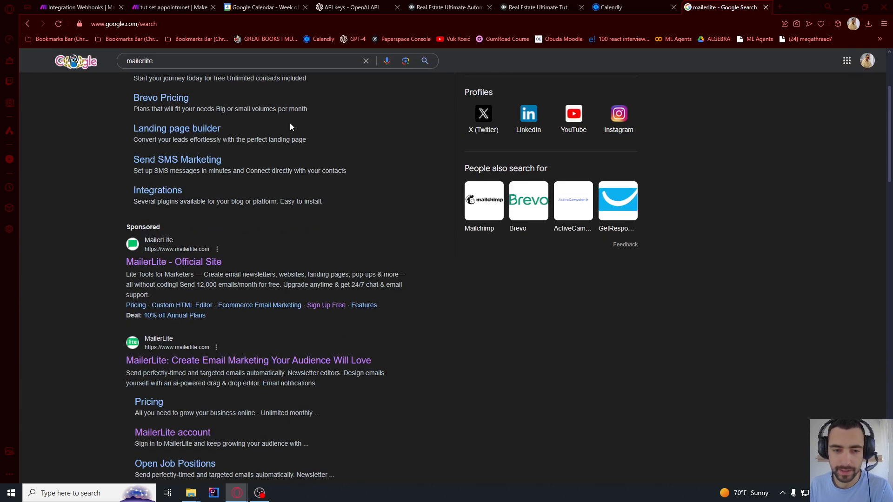
{"action": "scroll", "coordinate": [286, 121], "scroll_direction": "up", "scroll_amount": 3}
{"action": "scroll", "coordinate": [260, 126], "scroll_direction": "down", "scroll_amount": 5}
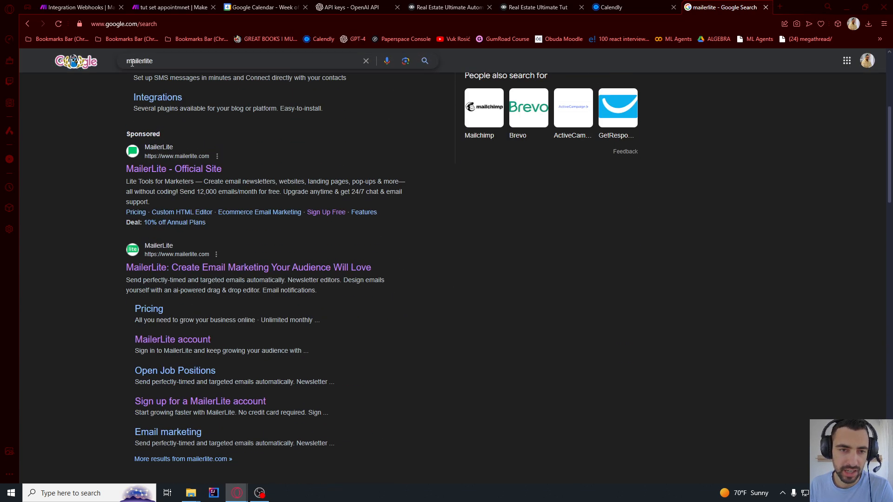
{"action": "left_click_drag", "start_coordinate": [139, 62], "coordinate": [164, 62]}
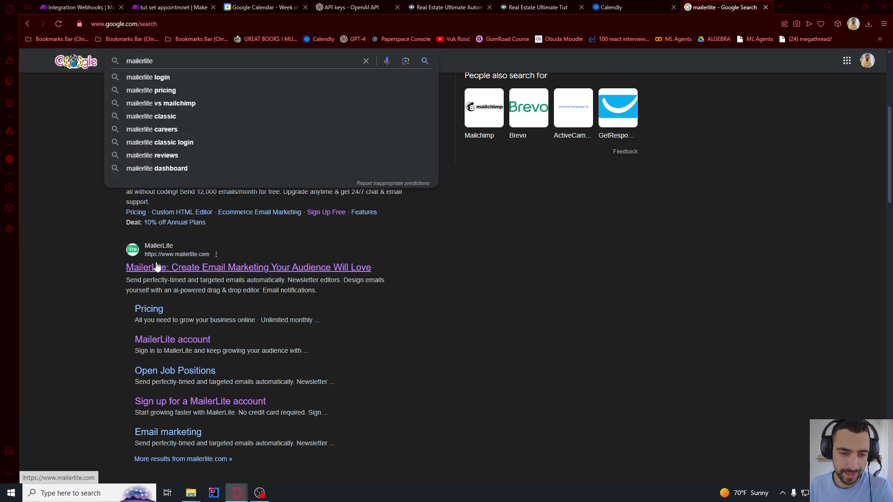
{"action": "left_click", "coordinate": [140, 267]}
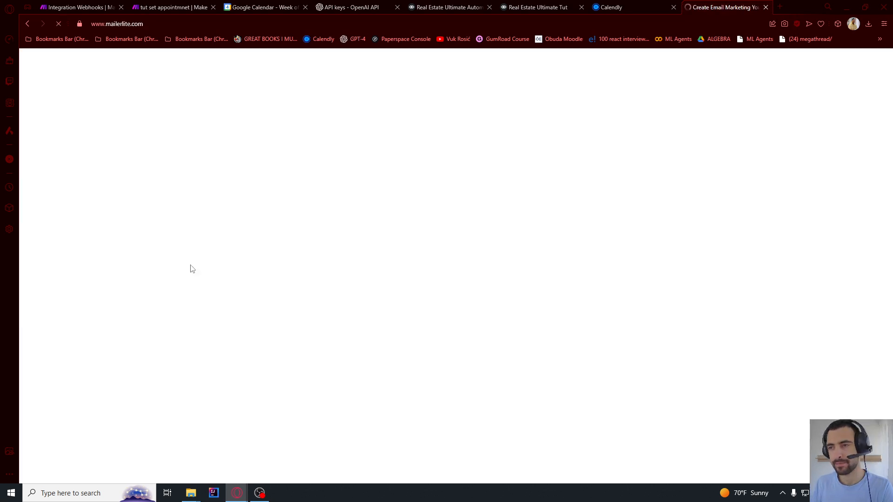
Log in to the MailerLite dashboard and review the free premium features notice
{"action": "left_click", "coordinate": [715, 67]}
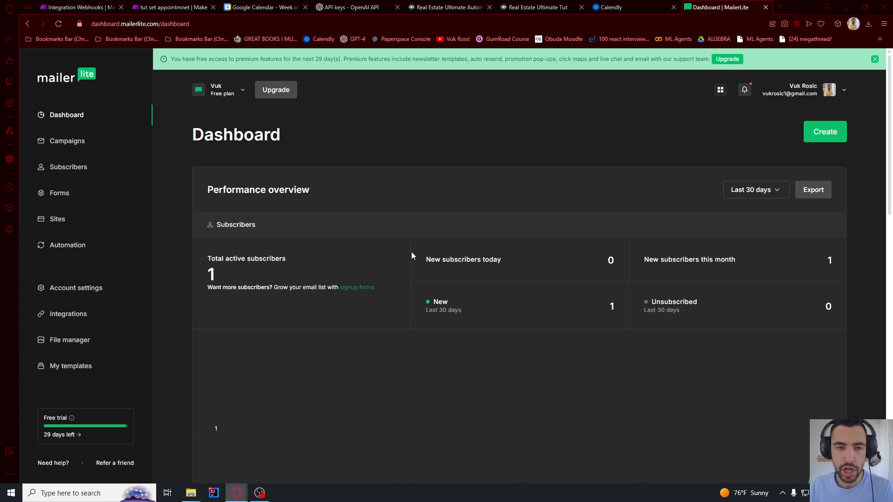
{"action": "left_click_drag", "start_coordinate": [234, 61], "coordinate": [543, 59]}
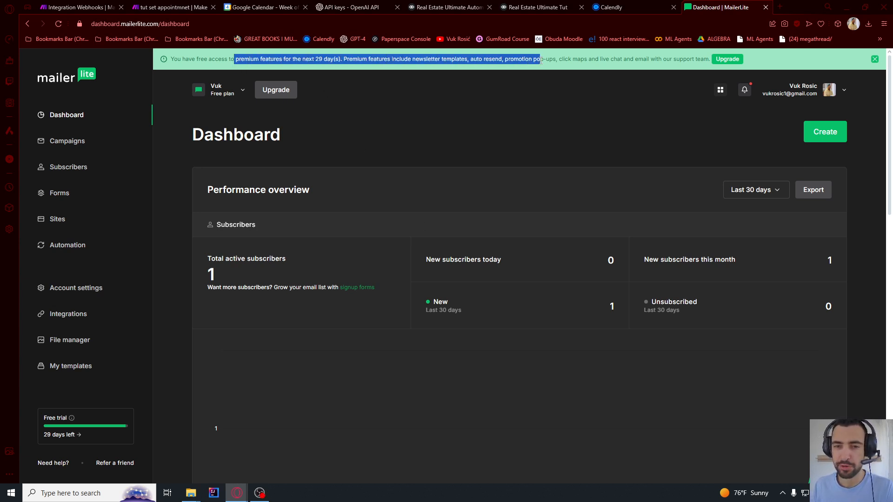
{"action": "left_click_drag", "start_coordinate": [656, 59], "coordinate": [413, 58]}
{"action": "left_click_drag", "start_coordinate": [275, 59], "coordinate": [594, 84]}
{"action": "left_click", "coordinate": [593, 63]}
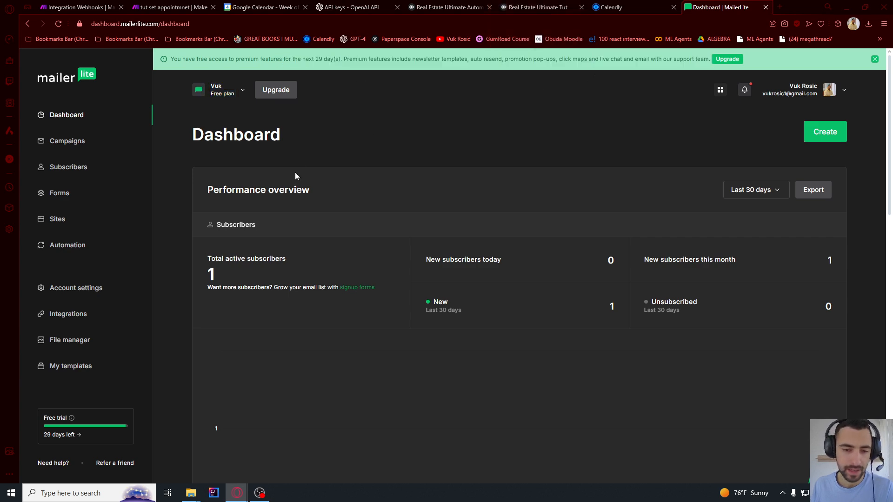
{"action": "left_click_drag", "start_coordinate": [235, 59], "coordinate": [654, 59]}
{"action": "left_click", "coordinate": [675, 61]}
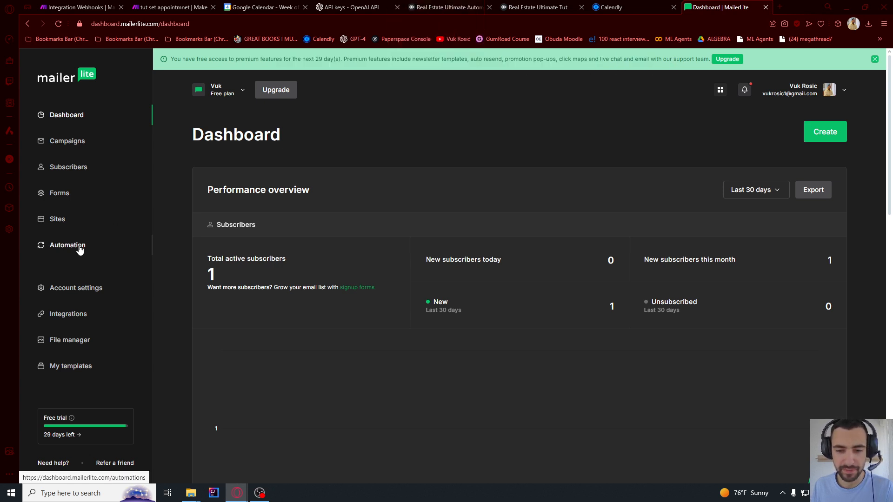
Go to Subscribers and open the Add subscribers page
{"action": "left_click", "coordinate": [65, 173]}
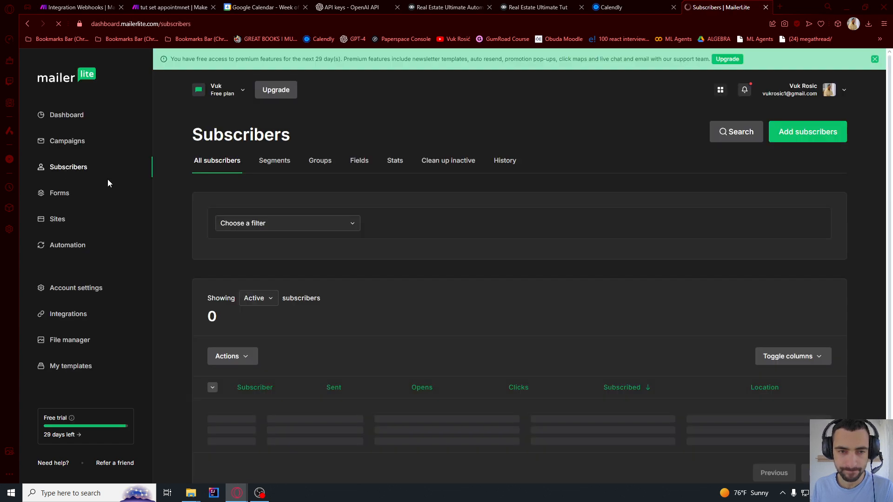
{"action": "left_click", "coordinate": [808, 135]}
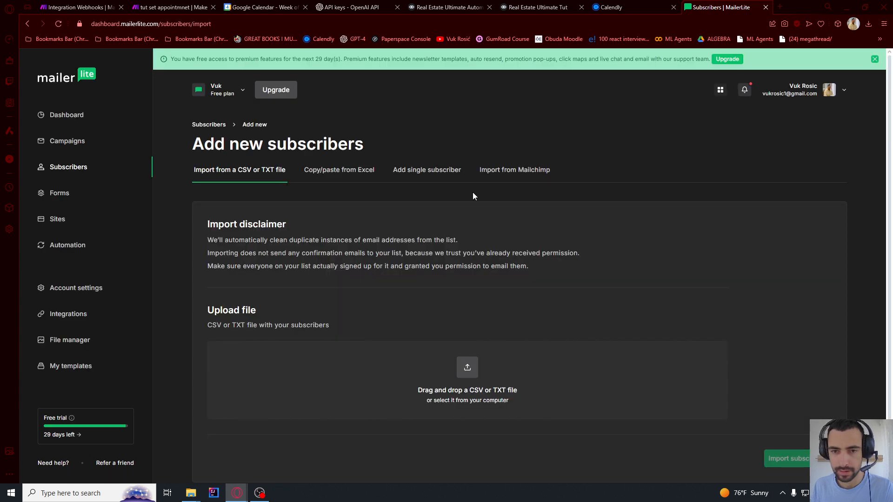
{"action": "scroll", "coordinate": [281, 307], "scroll_direction": "down", "scroll_amount": 1}
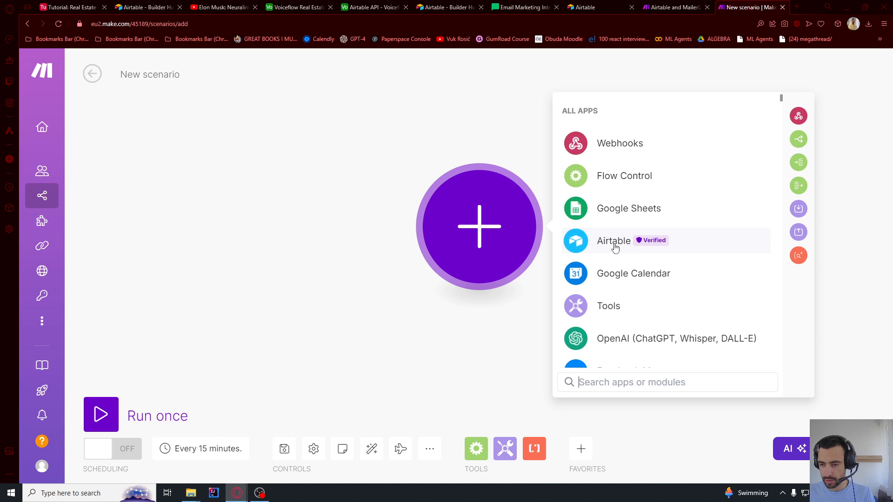
Add an Airtable Watch Records trigger with a new Airtable OAuth connection named 'tutor'
{"action": "left_click", "coordinate": [615, 248]}
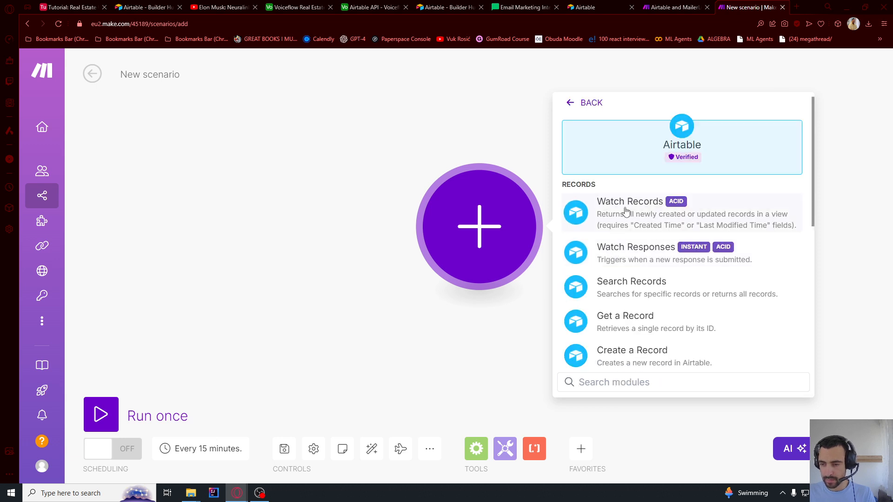
{"action": "left_click", "coordinate": [610, 210]}
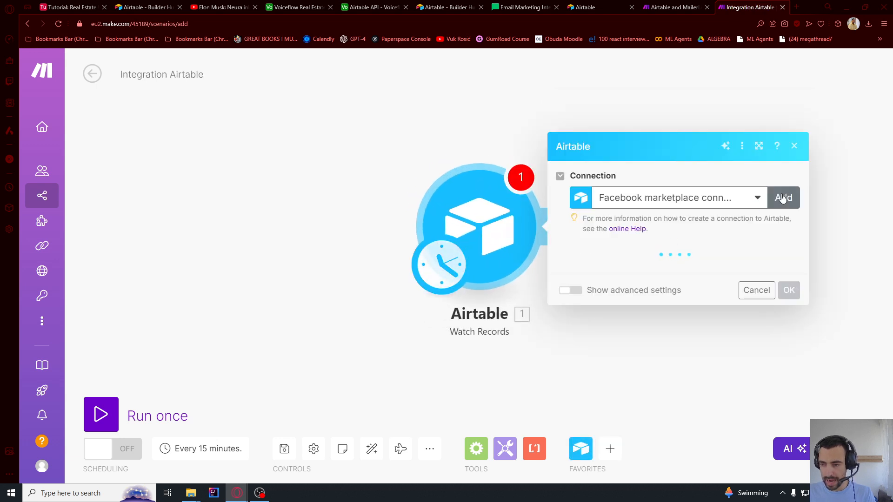
{"action": "left_click", "coordinate": [783, 197]}
{"action": "left_click", "coordinate": [606, 202]}
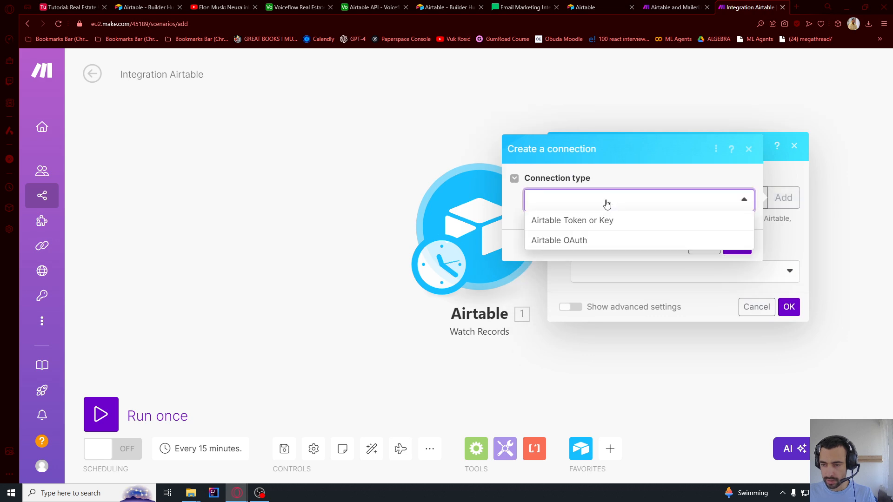
{"action": "left_click", "coordinate": [564, 241]}
{"action": "left_click_drag", "start_coordinate": [612, 224], "coordinate": [487, 232]}
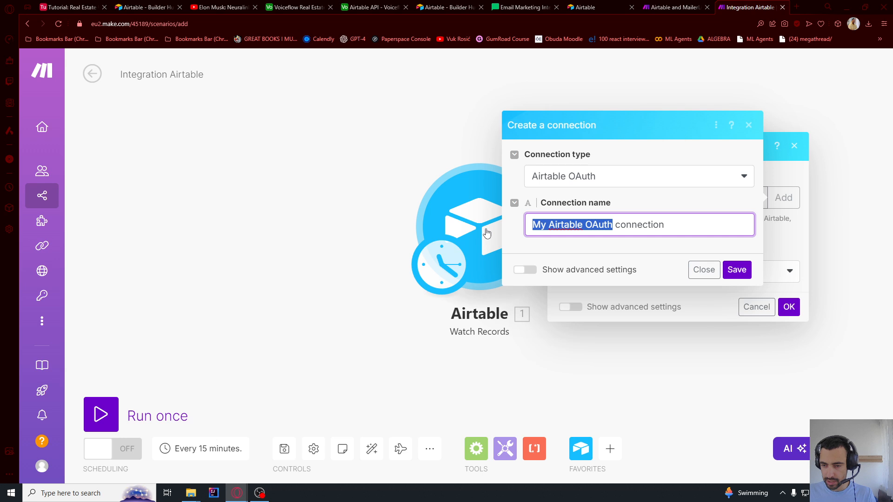
{"action": "type", "text": "tutor"}
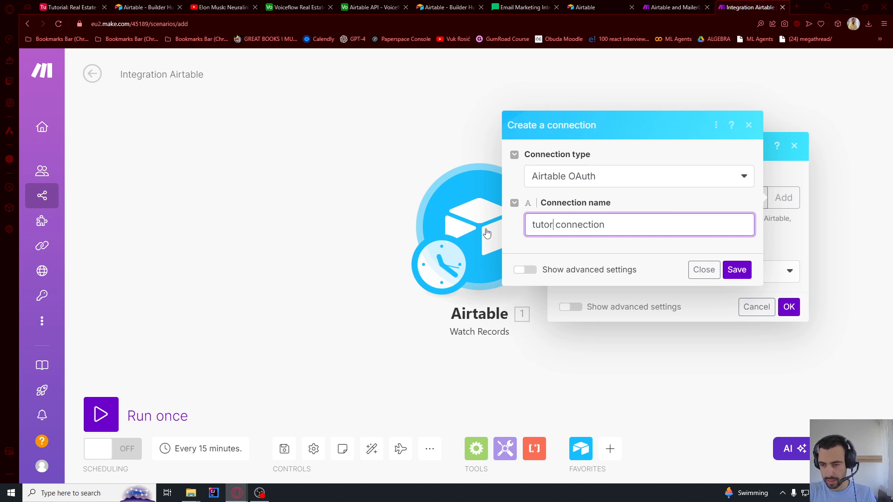
{"action": "left_click", "coordinate": [737, 270]}
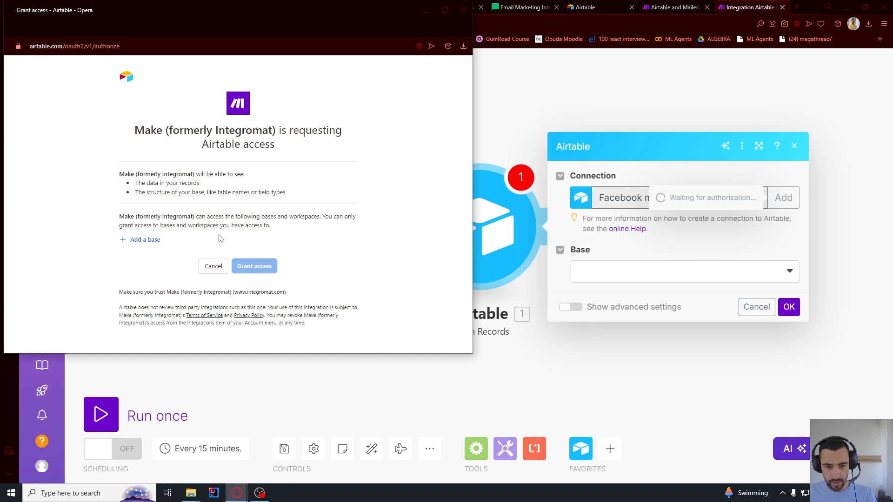
Grant access to the Voiceflow Real Estate Ult Tutorial base and select its Leads table
{"action": "left_click", "coordinate": [150, 241]}
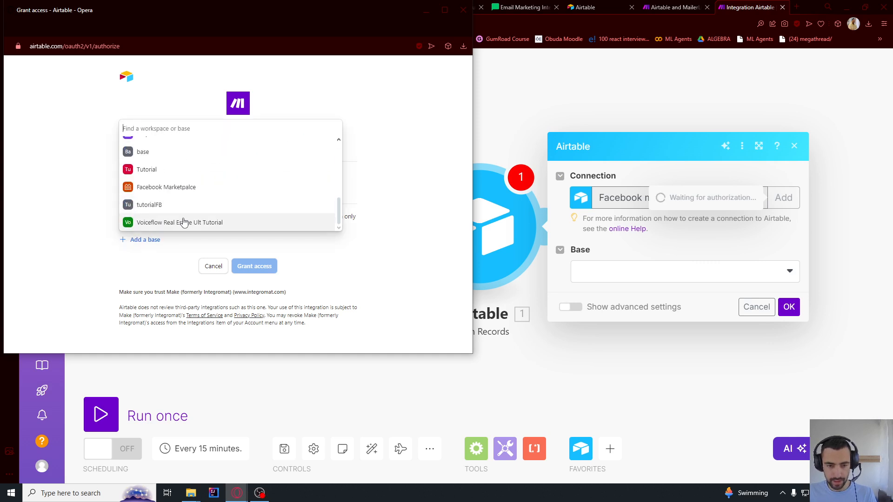
{"action": "left_click", "coordinate": [183, 222]}
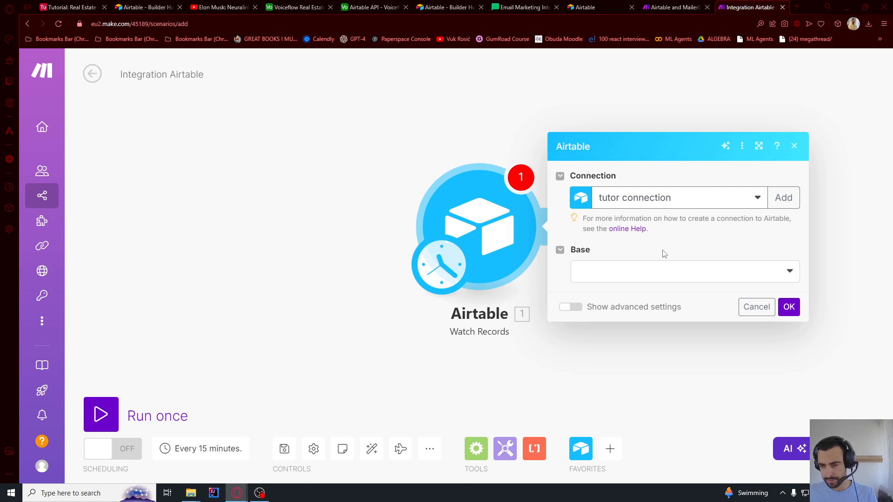
{"action": "left_click", "coordinate": [636, 274]}
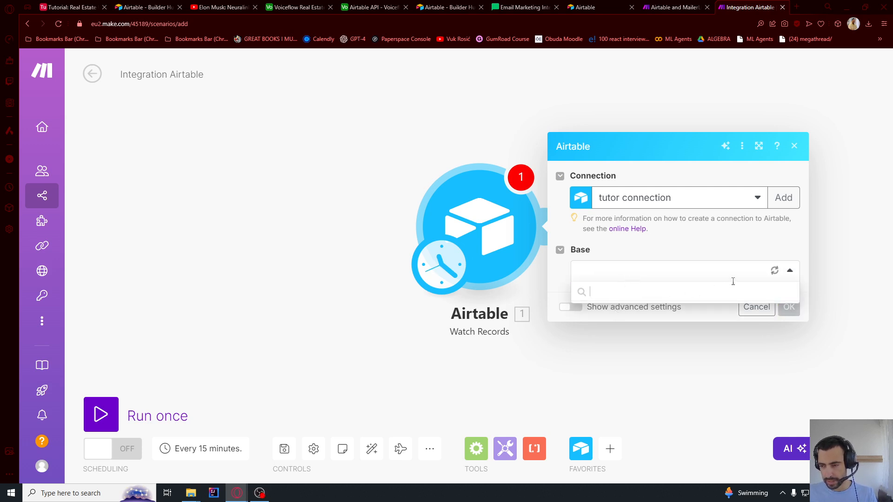
{"action": "left_click", "coordinate": [634, 295]}
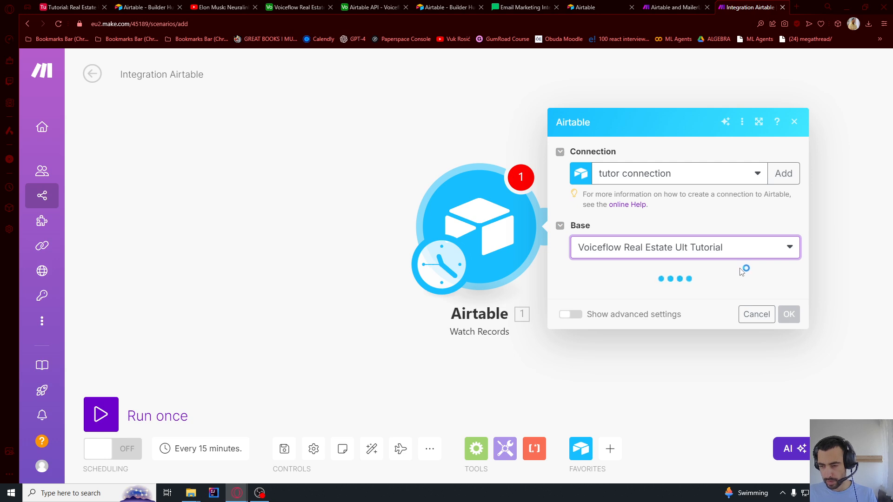
{"action": "left_click", "coordinate": [634, 294]}
{"action": "left_click", "coordinate": [634, 313]}
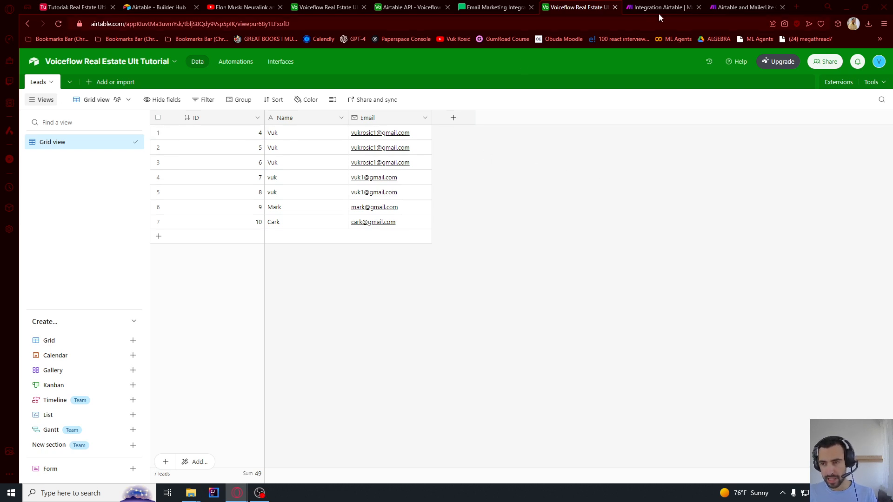
Add a Created time field named 'Created time' to the Airtable Leads table
{"action": "left_click", "coordinate": [669, 4]}
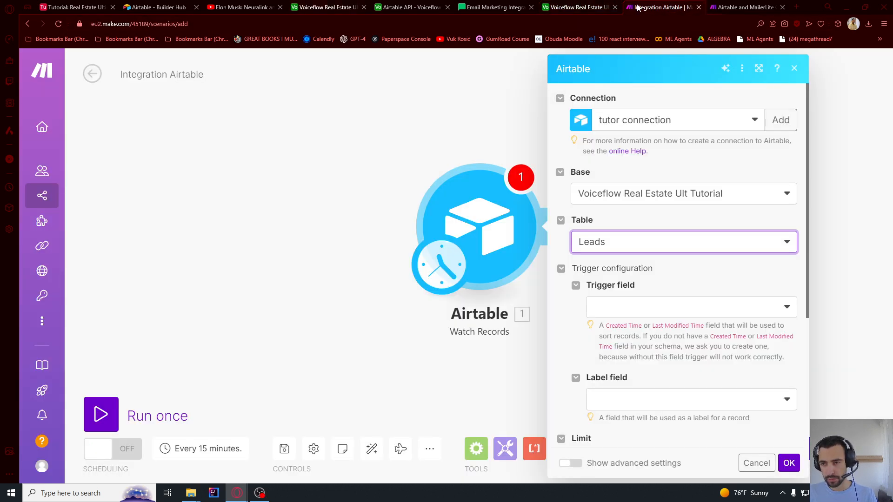
{"action": "left_click", "coordinate": [565, 7]}
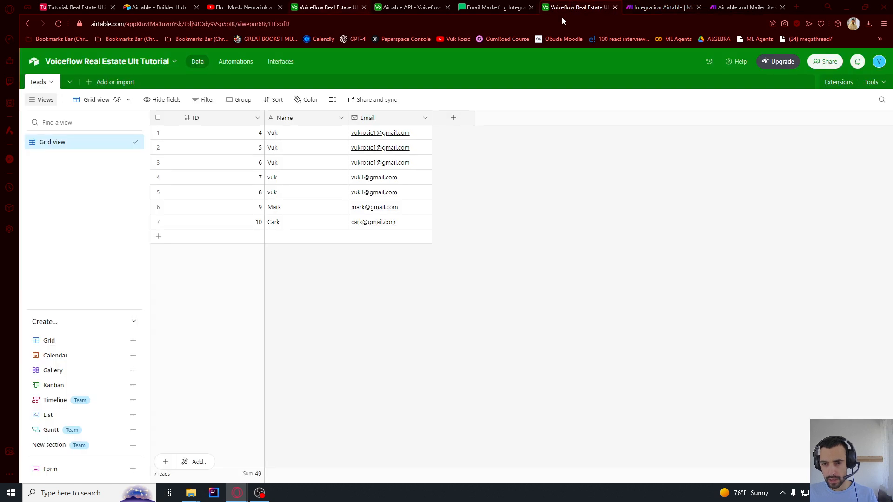
{"action": "left_click", "coordinate": [454, 117]}
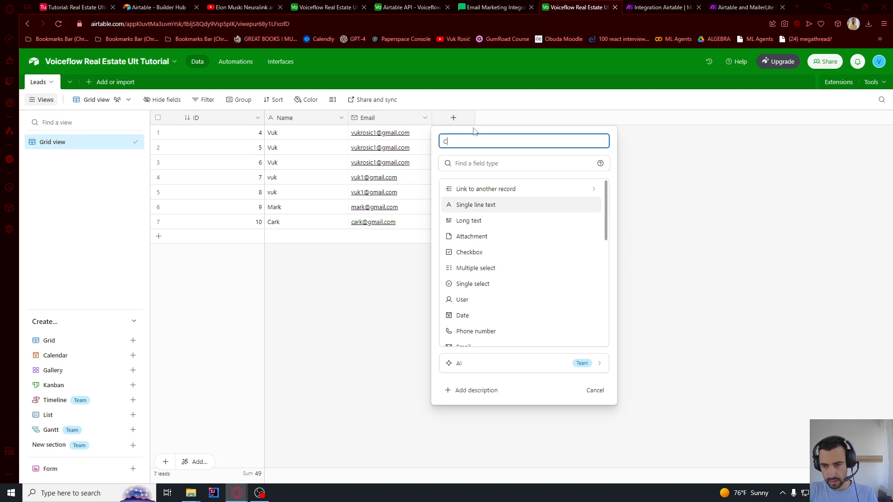
{"action": "left_click", "coordinate": [478, 162]}
{"action": "type", "text": "cre"}
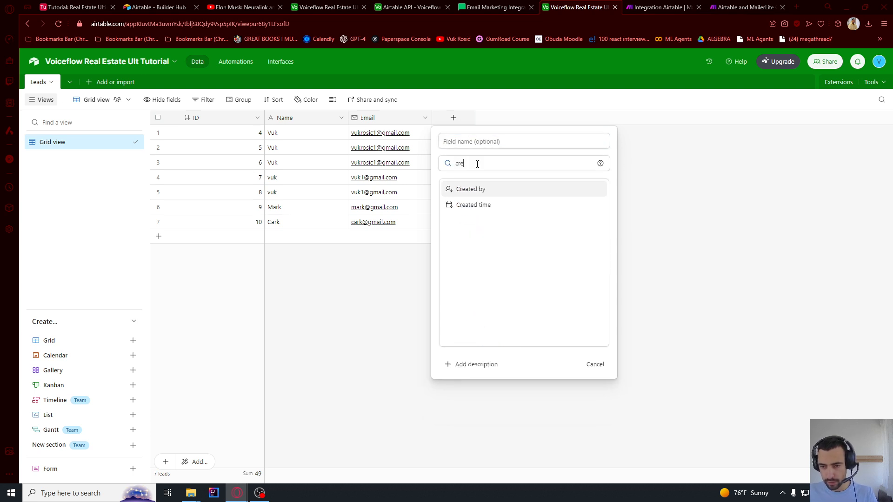
{"action": "left_click", "coordinate": [472, 206]}
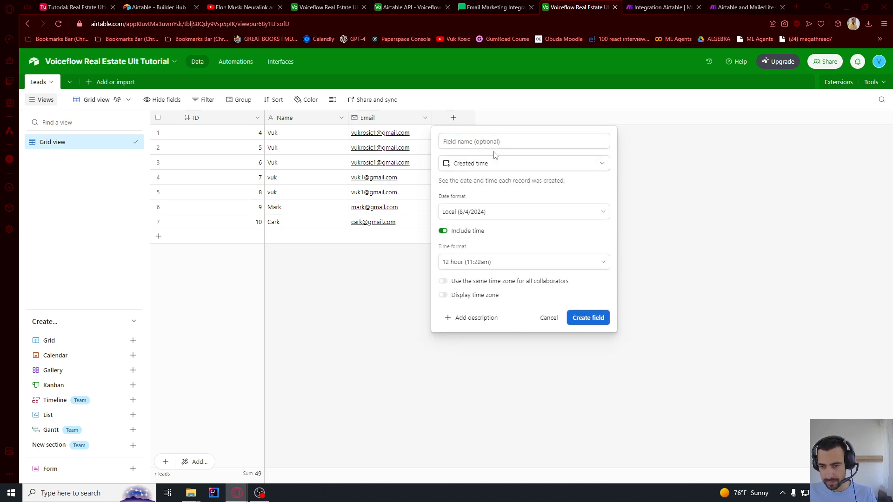
{"action": "left_click", "coordinate": [487, 142]}
{"action": "type", "text": "Created time"}
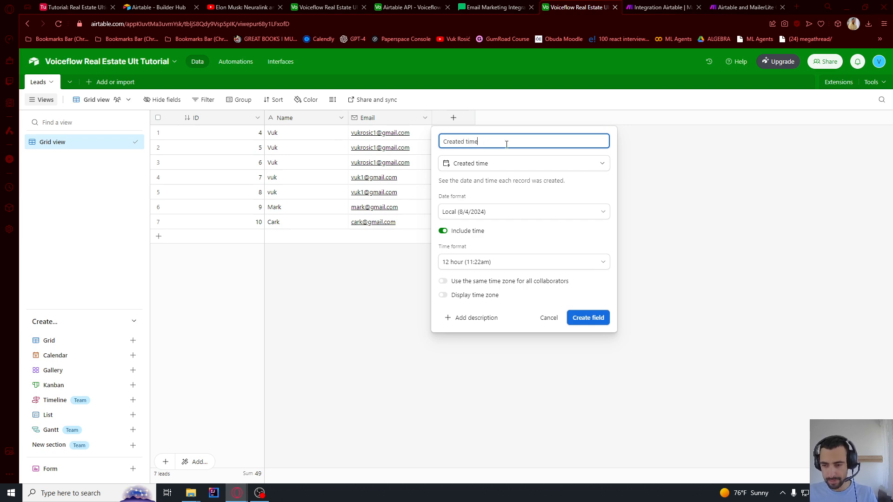
{"action": "left_click", "coordinate": [593, 319]}
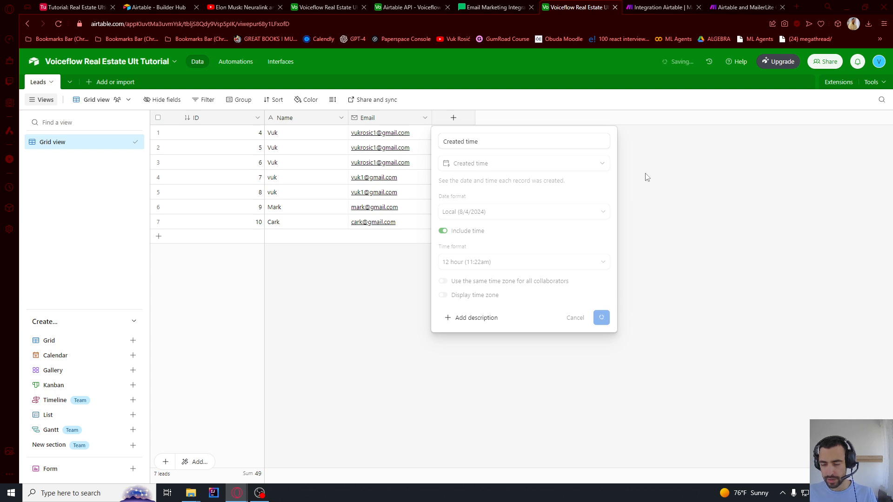
{"action": "left_click", "coordinate": [647, 4]}
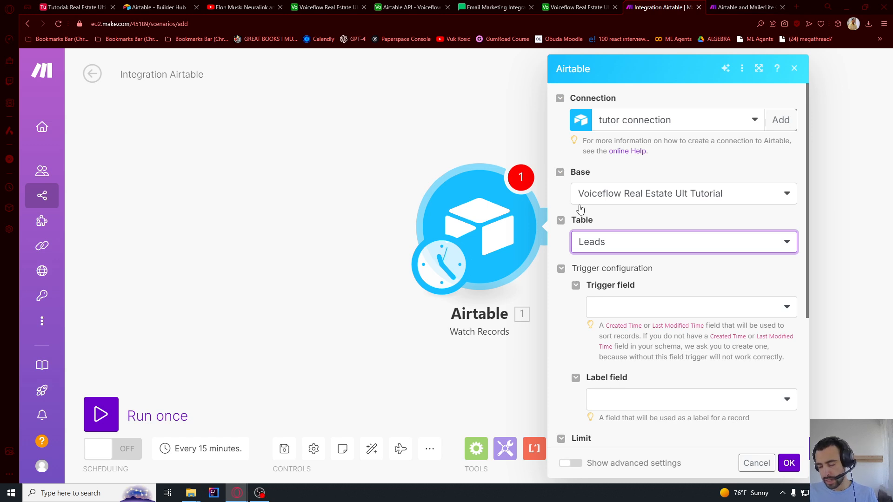
Refresh fields, set trigger field Created time and label field Name, and start from All records
{"action": "left_click", "coordinate": [631, 306]}
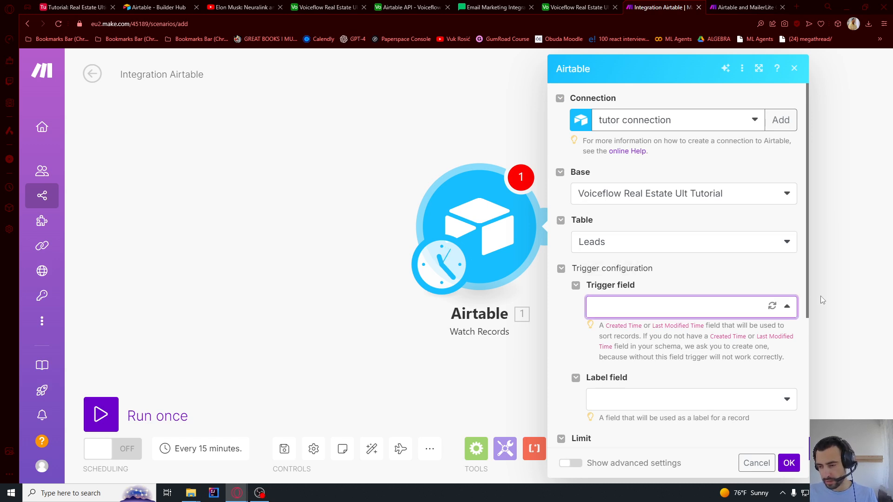
{"action": "left_click", "coordinate": [774, 310]}
{"action": "scroll", "coordinate": [785, 287], "scroll_direction": "down", "scroll_amount": 1}
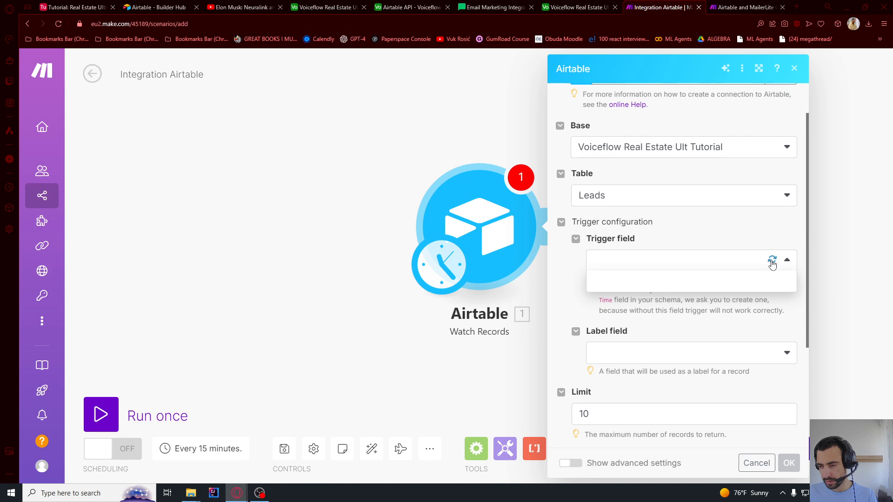
{"action": "left_click", "coordinate": [639, 282]}
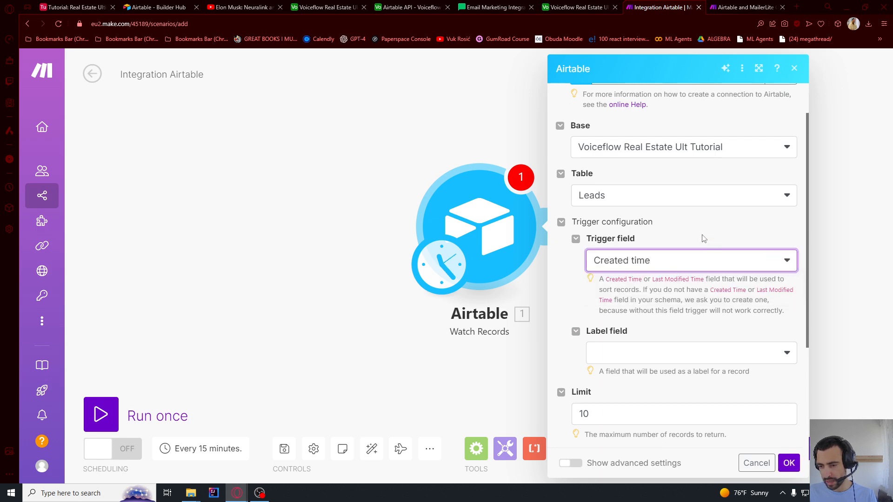
{"action": "scroll", "coordinate": [702, 235], "scroll_direction": "down", "scroll_amount": 2}
{"action": "left_click", "coordinate": [615, 264]}
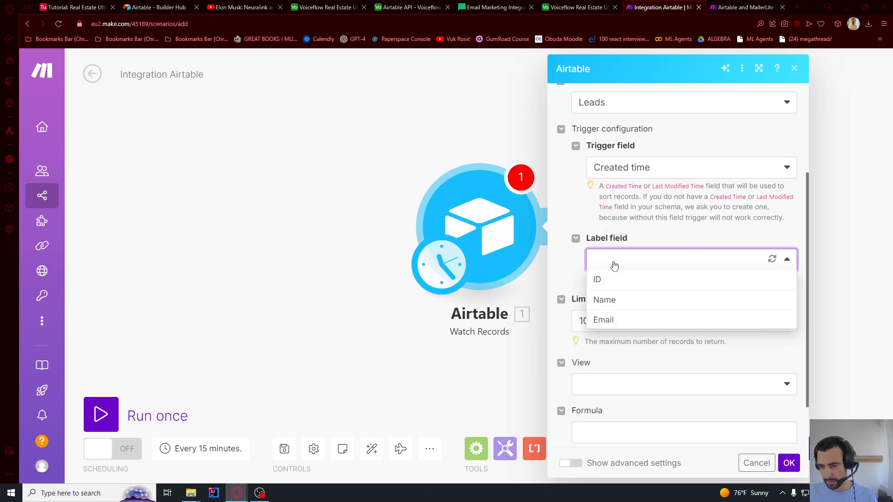
{"action": "left_click", "coordinate": [607, 302]}
{"action": "scroll", "coordinate": [661, 244], "scroll_direction": "down", "scroll_amount": 2}
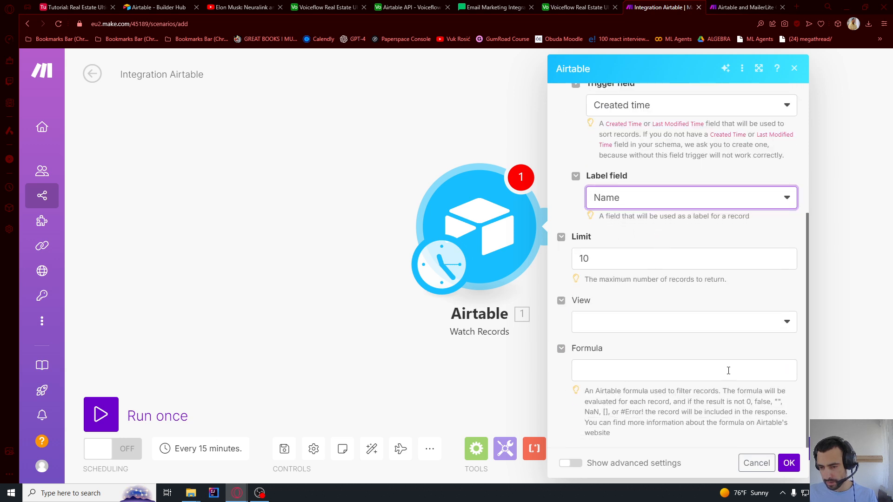
{"action": "left_click", "coordinate": [786, 463]}
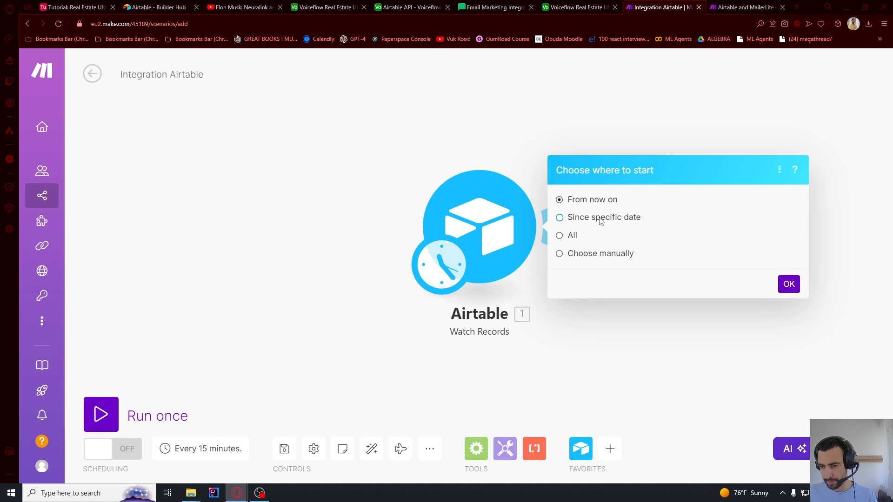
{"action": "left_click", "coordinate": [577, 239]}
{"action": "left_click", "coordinate": [787, 284]}
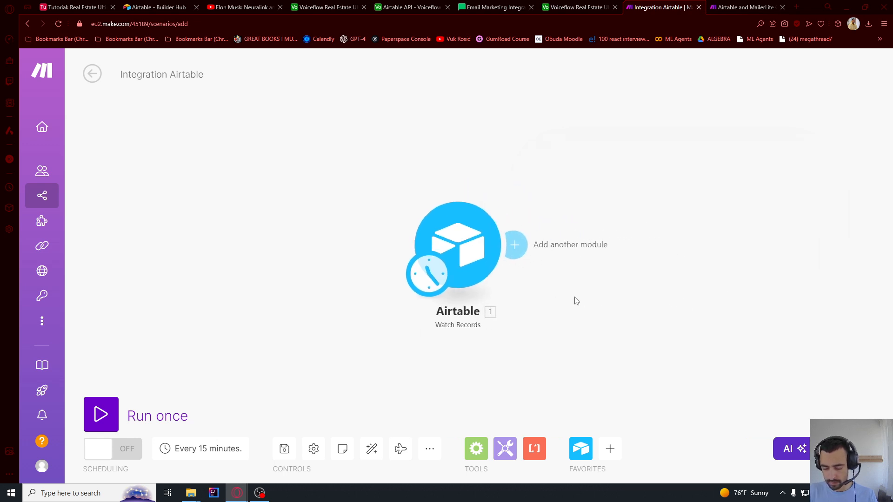
Add a MailerLite Create / Update a Subscriber module after the Airtable trigger and start a new connection
{"action": "left_click", "coordinate": [414, 250]}
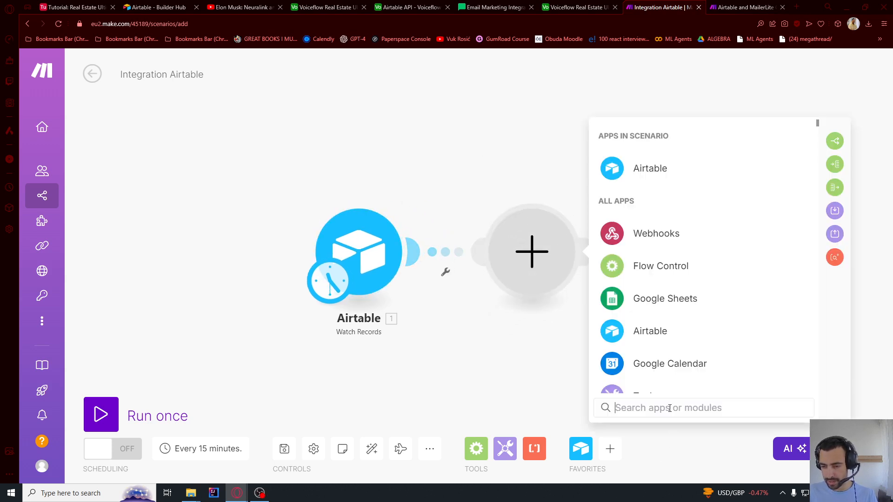
{"action": "type", "text": "mailer"}
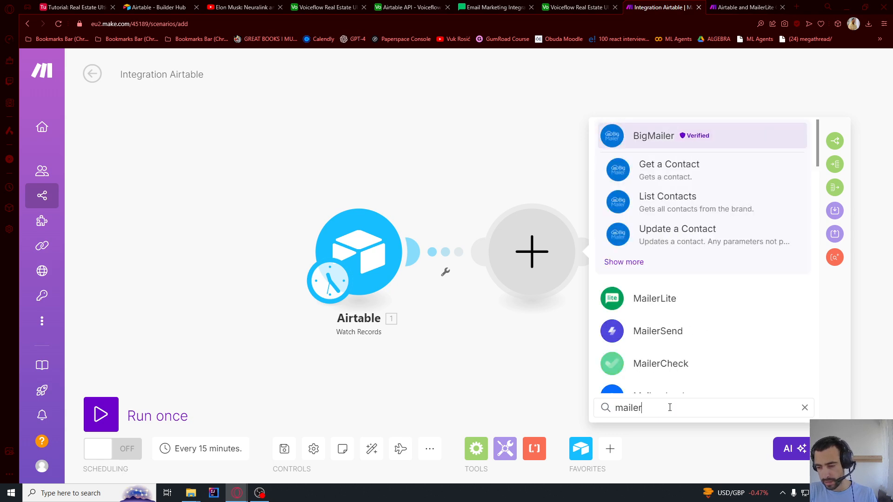
{"action": "left_click", "coordinate": [657, 302]}
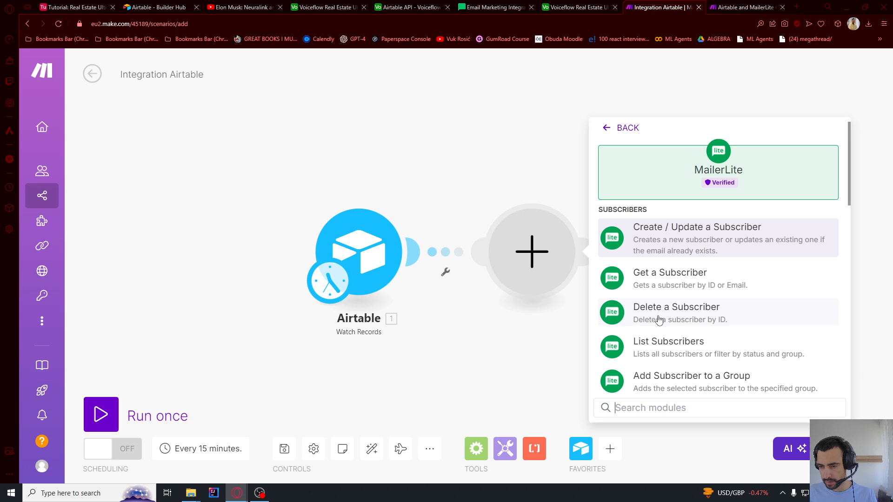
{"action": "left_click", "coordinate": [691, 238]}
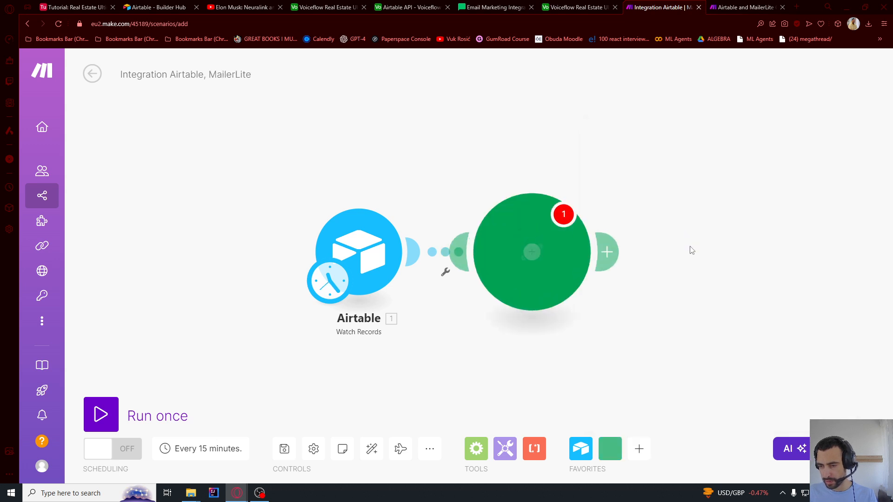
{"action": "left_click", "coordinate": [681, 251]}
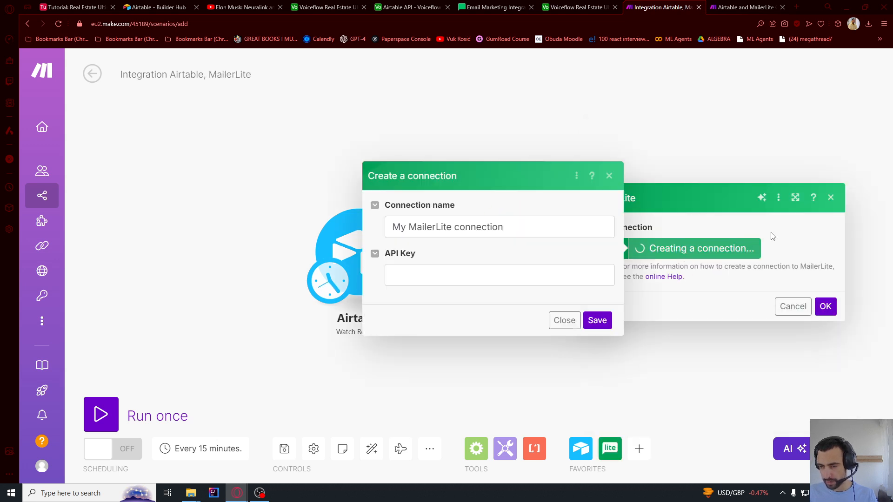
{"action": "key", "text": "alt+Tab"}
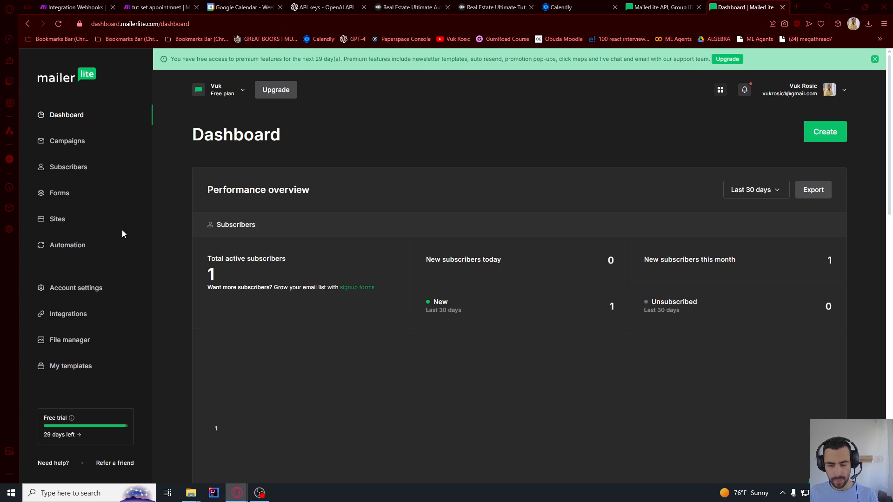
Go to MailerLite's Integrations page and open the developer API settings
{"action": "left_click", "coordinate": [65, 316]}
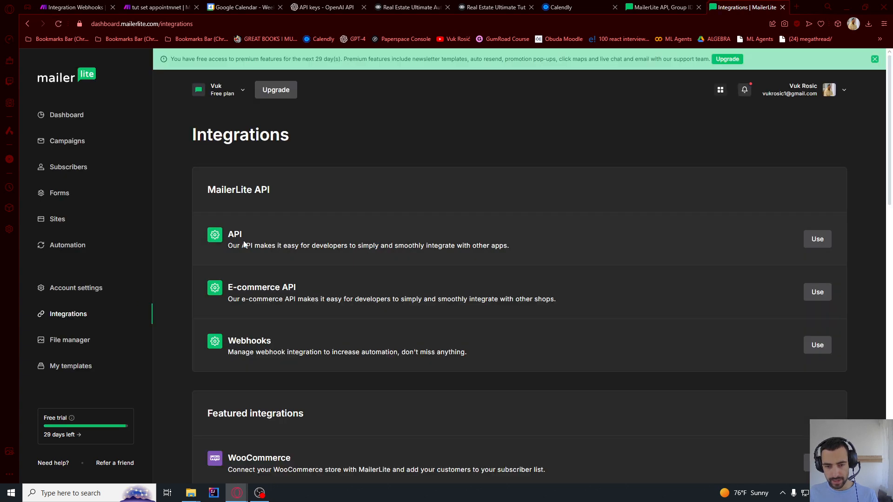
{"action": "left_click_drag", "start_coordinate": [229, 245], "coordinate": [269, 245]}
{"action": "left_click", "coordinate": [815, 239]}
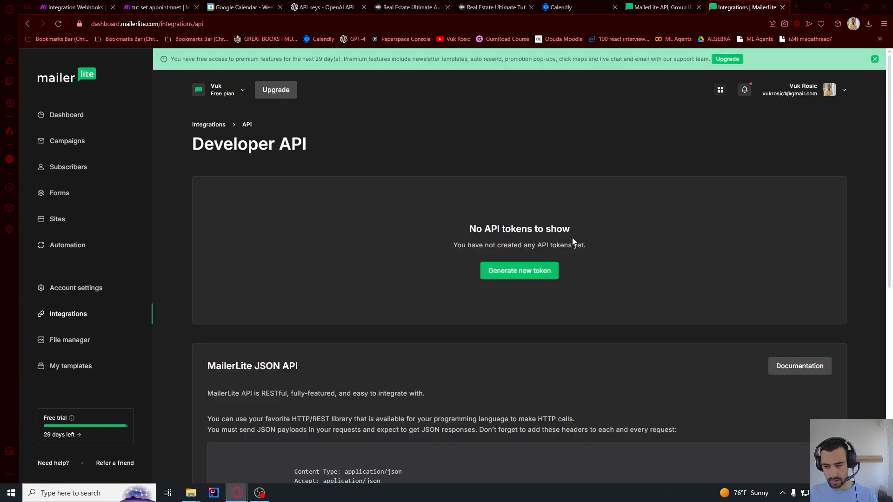
Generate a new API token named 'tutorial', accepting the terms, then copy it and close the dialog
{"action": "left_click", "coordinate": [527, 272]}
{"action": "left_click", "coordinate": [374, 238]}
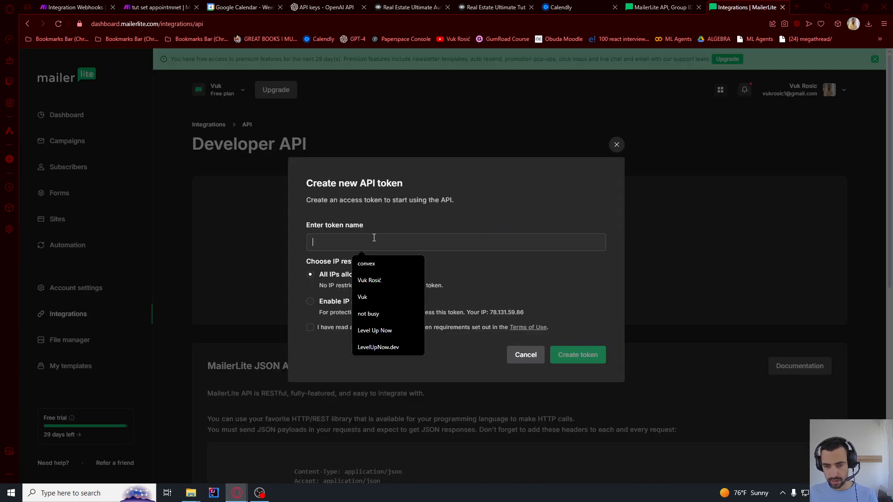
{"action": "type", "text": "tutorial"}
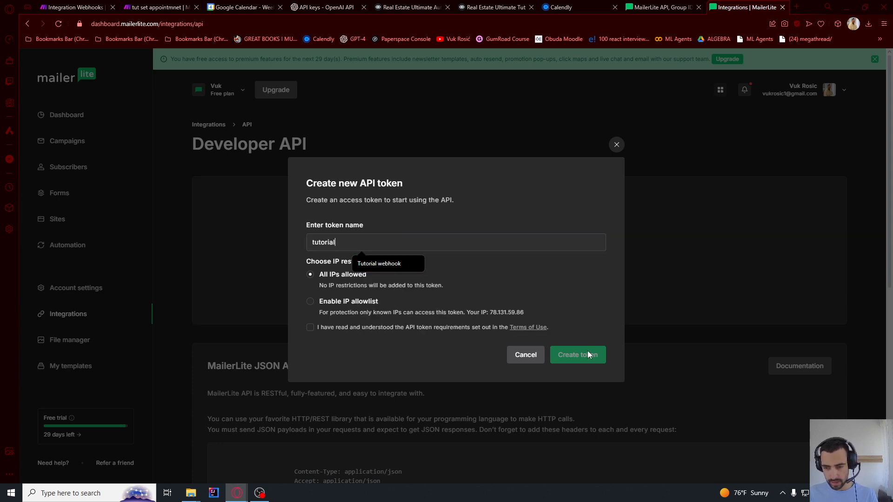
{"action": "left_click", "coordinate": [518, 263]}
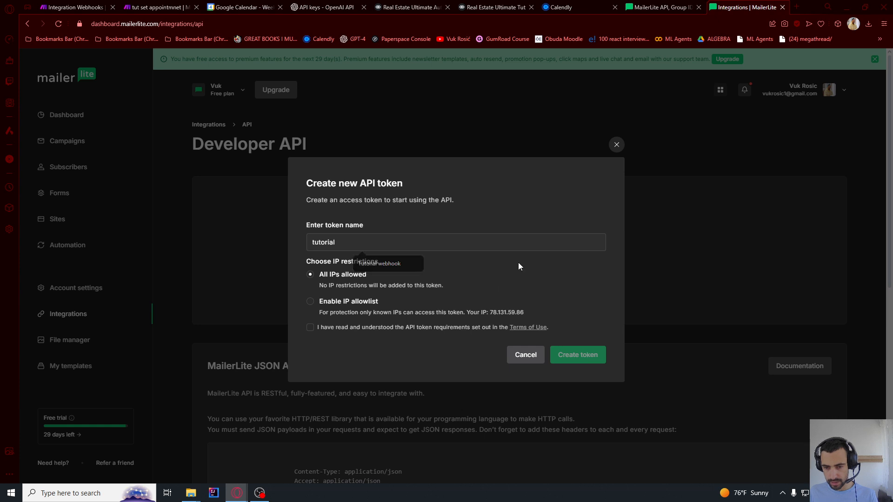
{"action": "left_click", "coordinate": [310, 327]}
{"action": "left_click", "coordinate": [578, 355]}
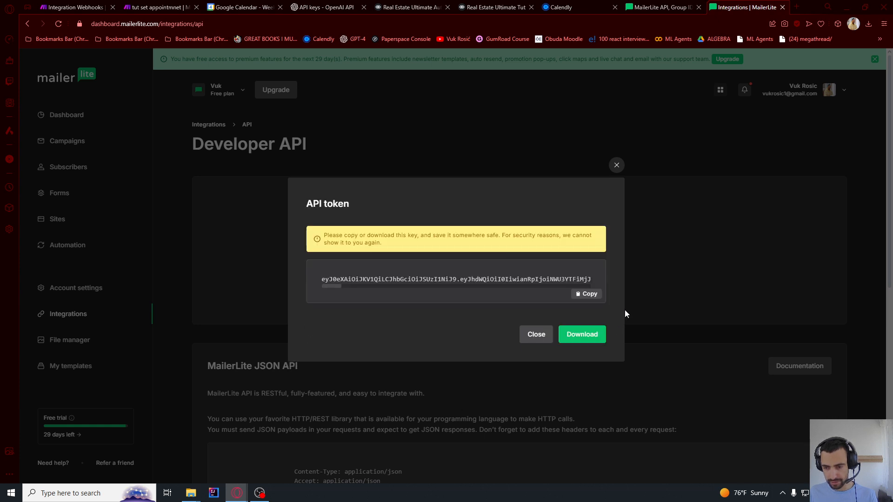
{"action": "left_click_drag", "start_coordinate": [328, 237], "coordinate": [359, 247]}
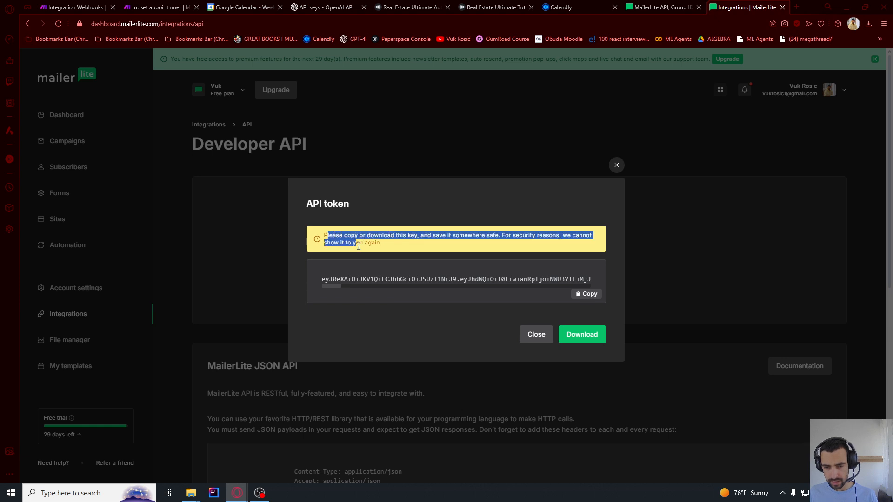
{"action": "left_click", "coordinate": [589, 294]}
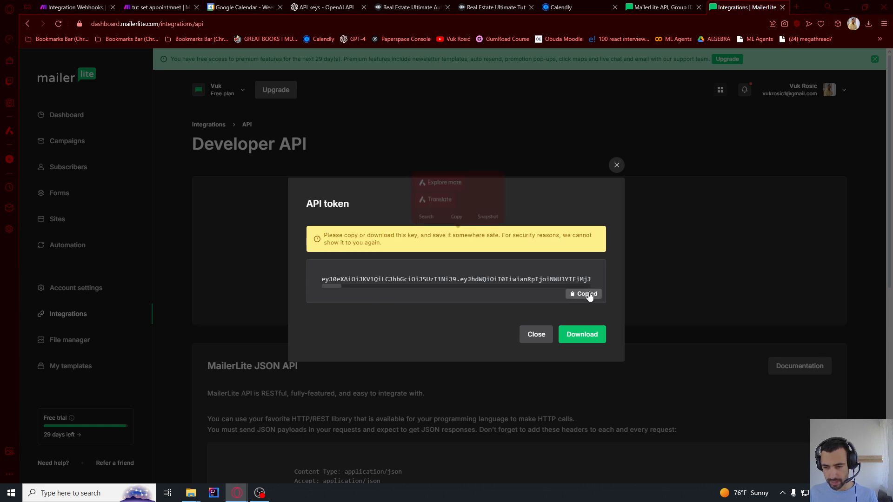
{"action": "left_click", "coordinate": [537, 336]}
Paste the copied MailerLite API token into Make's connection and save it
{"action": "key", "text": "alt+Tab"}
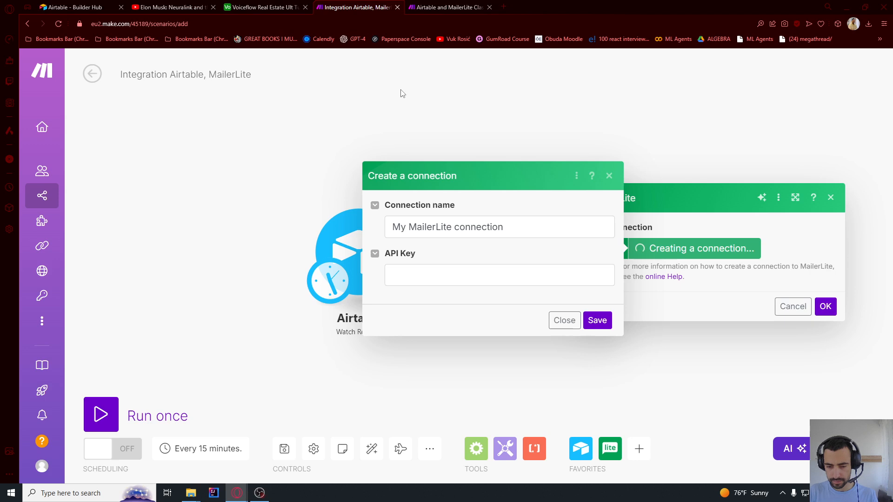
{"action": "left_click", "coordinate": [428, 275]}
{"action": "key", "text": "ctrl+v"}
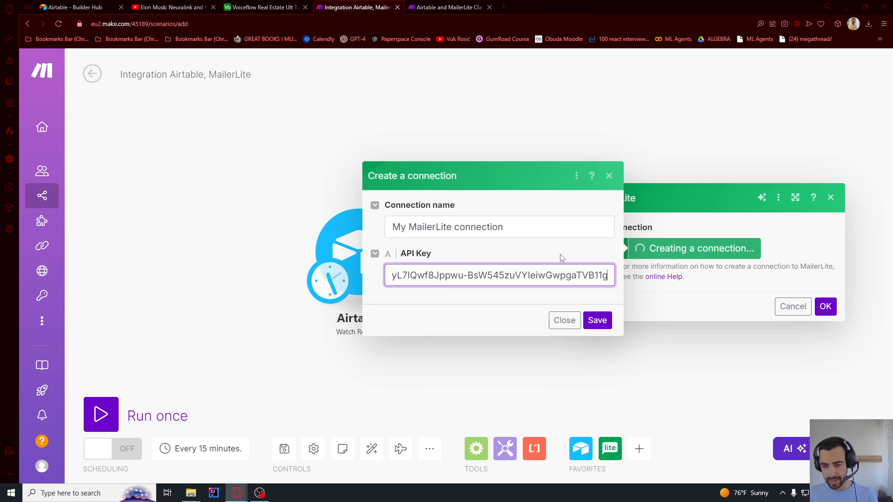
{"action": "left_click", "coordinate": [597, 320]}
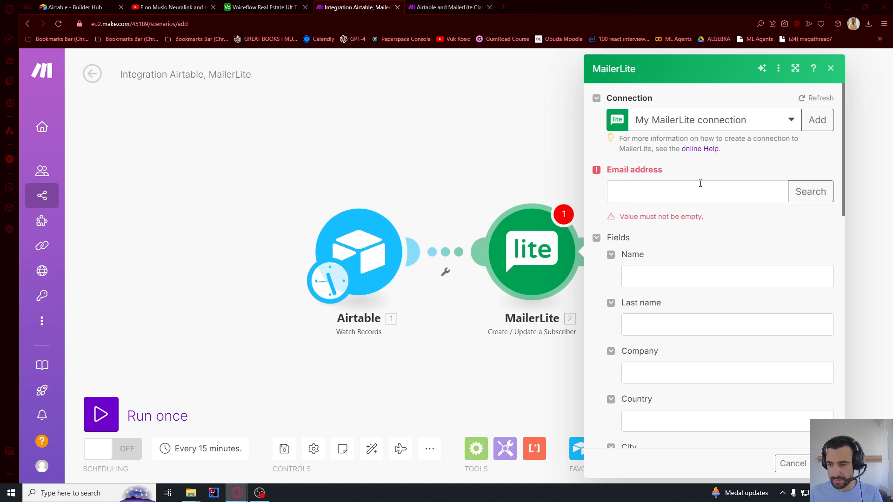
Map Airtable's Email to the email address field and Airtable's Name to Name
{"action": "left_click", "coordinate": [701, 183]}
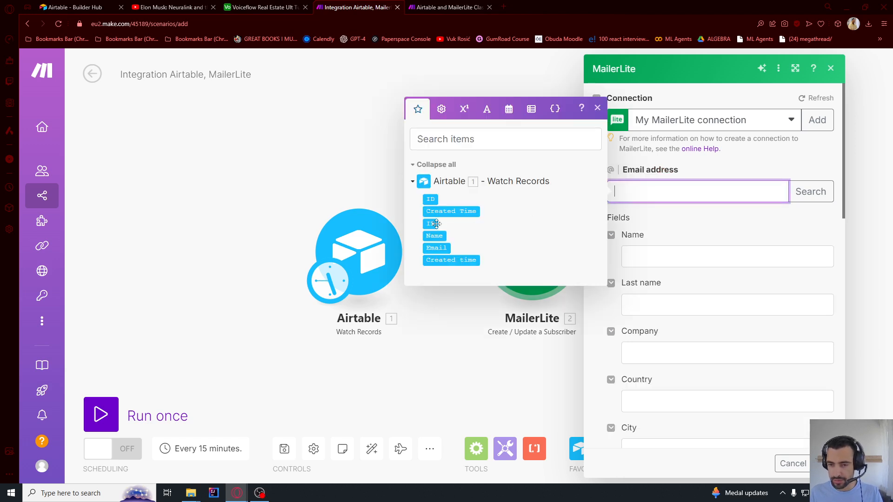
{"action": "left_click", "coordinate": [432, 248]}
{"action": "left_click", "coordinate": [650, 255]}
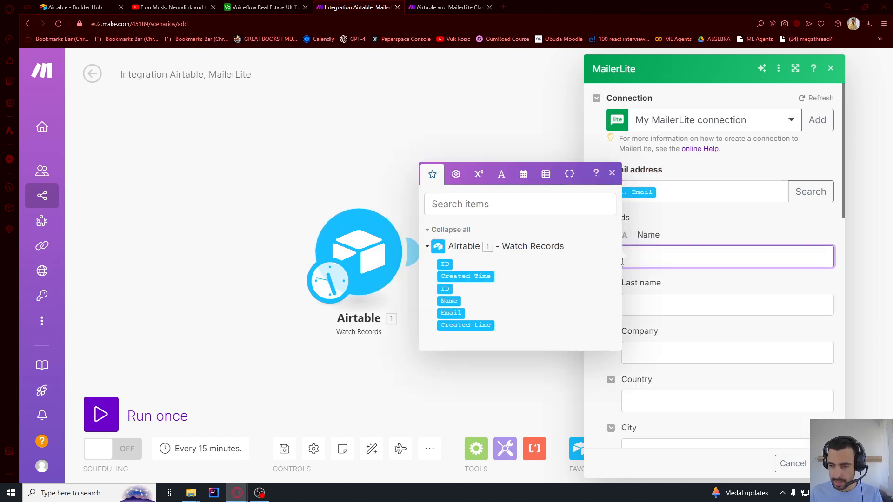
{"action": "left_click", "coordinate": [451, 300]}
{"action": "left_click", "coordinate": [664, 293]}
Set the subscriber status to Active and confirm the module settings with OK
{"action": "scroll", "coordinate": [663, 261], "scroll_direction": "down", "scroll_amount": 2}
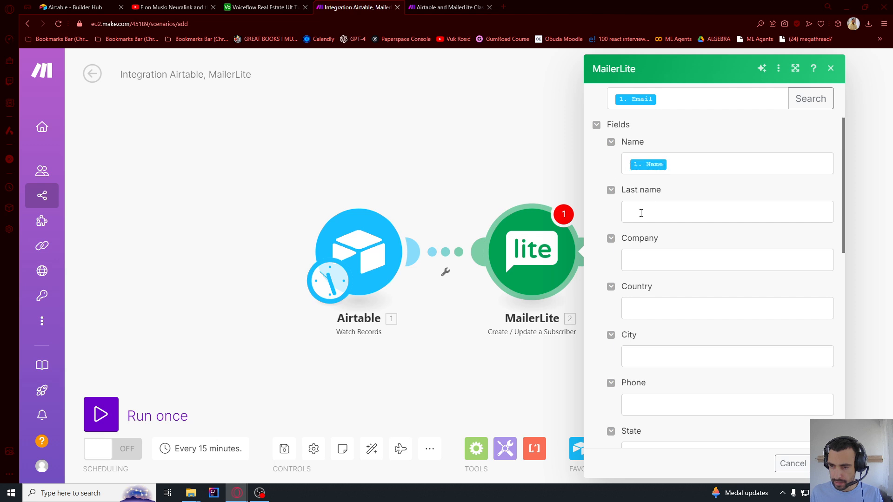
{"action": "scroll", "coordinate": [661, 242], "scroll_direction": "down", "scroll_amount": 1}
{"action": "scroll", "coordinate": [655, 260], "scroll_direction": "down", "scroll_amount": 6}
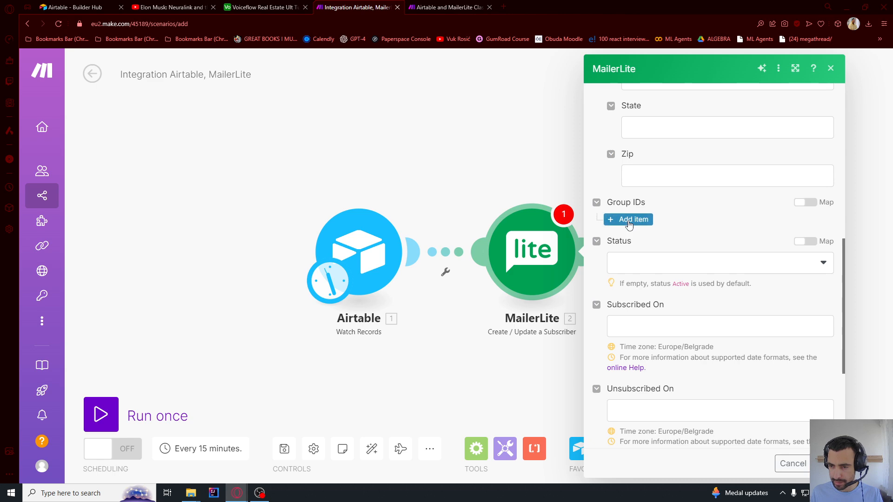
{"action": "left_click", "coordinate": [630, 265]}
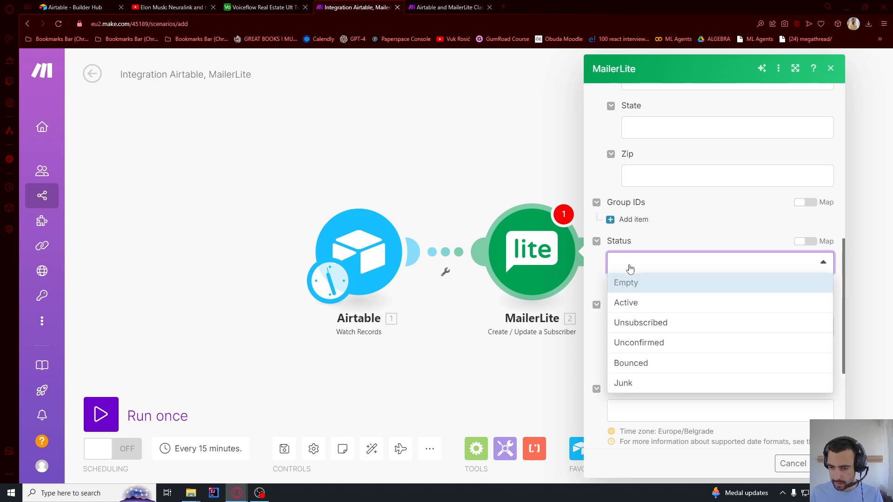
{"action": "left_click", "coordinate": [631, 304]}
{"action": "scroll", "coordinate": [665, 264], "scroll_direction": "down", "scroll_amount": 1}
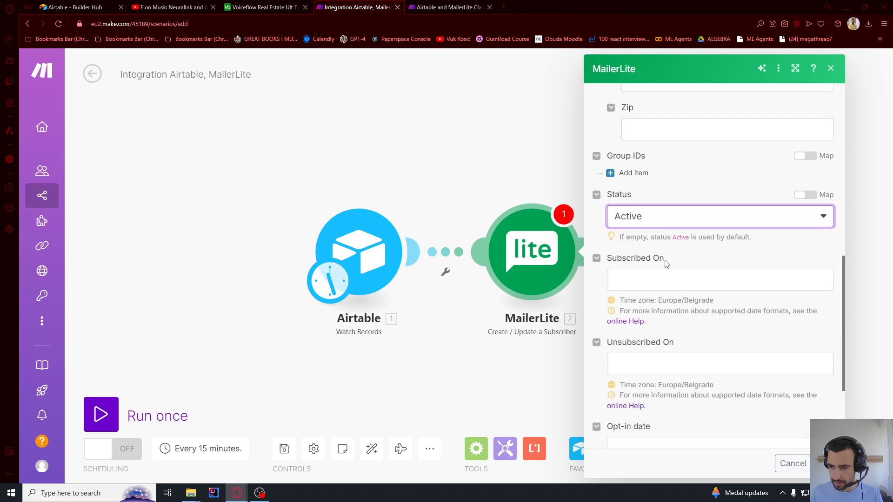
{"action": "scroll", "coordinate": [665, 261], "scroll_direction": "down", "scroll_amount": 3}
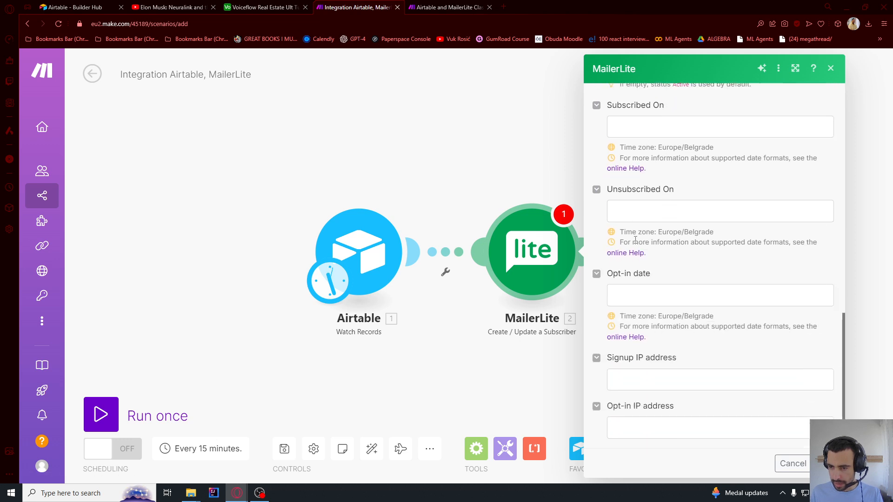
{"action": "left_click", "coordinate": [826, 464]}
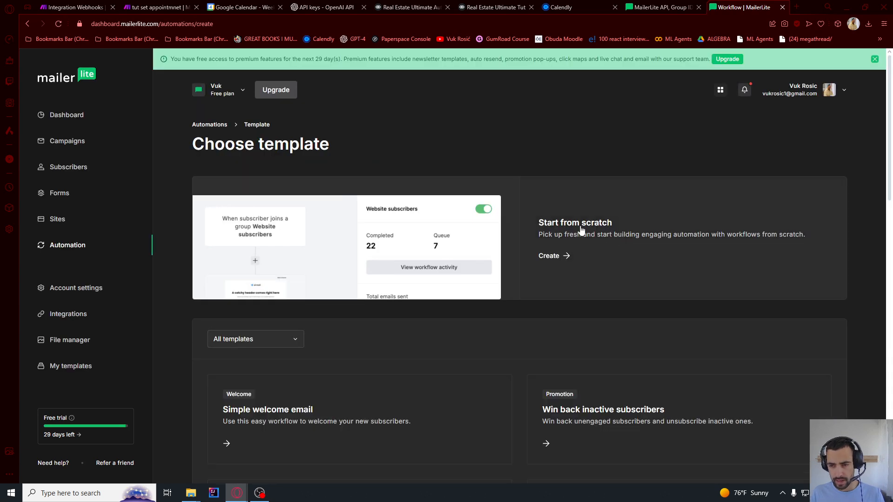
Preview the Simple welcome email template and start a workflow from it
{"action": "scroll", "coordinate": [512, 237], "scroll_direction": "down", "scroll_amount": 3}
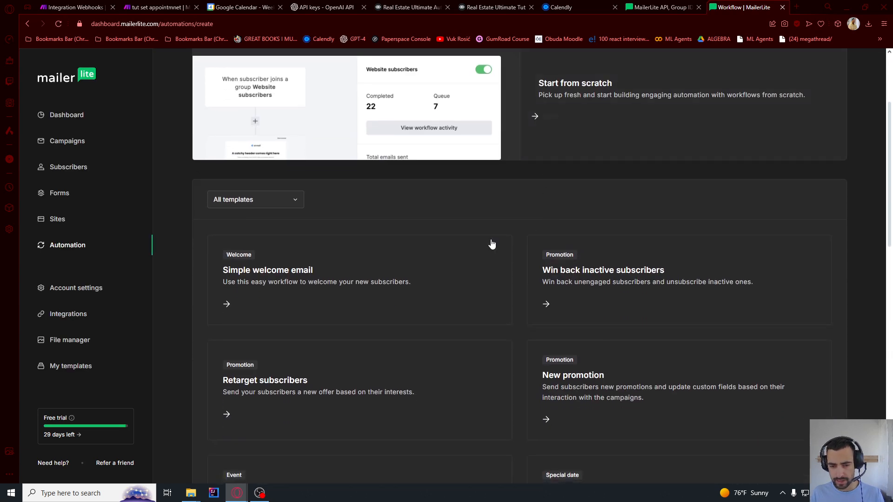
{"action": "left_click", "coordinate": [285, 276]}
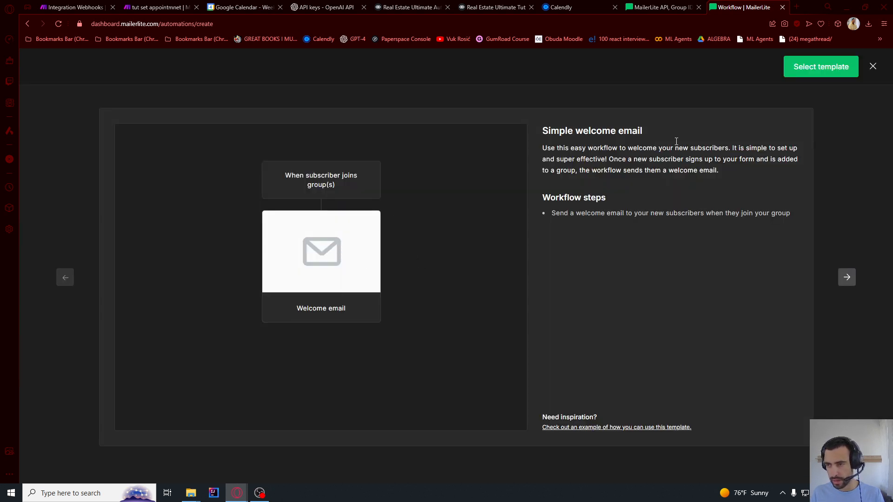
{"action": "left_click", "coordinate": [831, 69]}
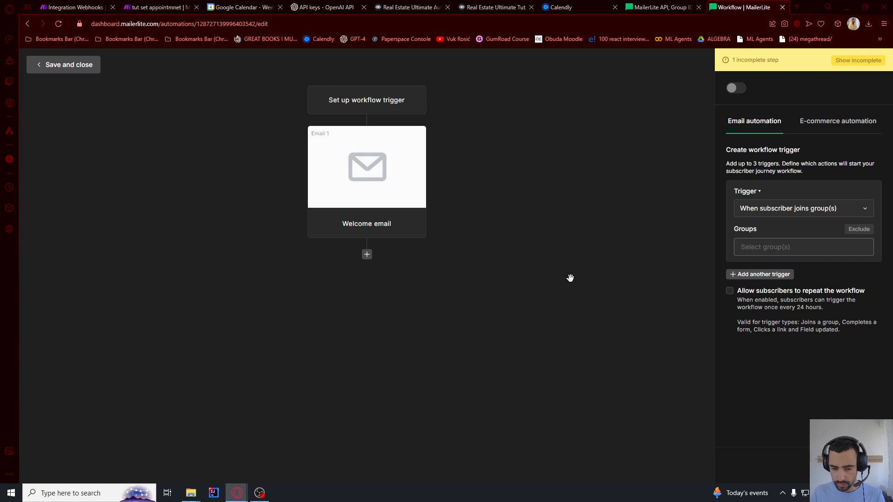
Set the joins-a-group trigger to a new group named Leads and save it
{"action": "left_click", "coordinate": [759, 211]}
{"action": "left_click", "coordinate": [760, 210]}
{"action": "left_click", "coordinate": [758, 243]}
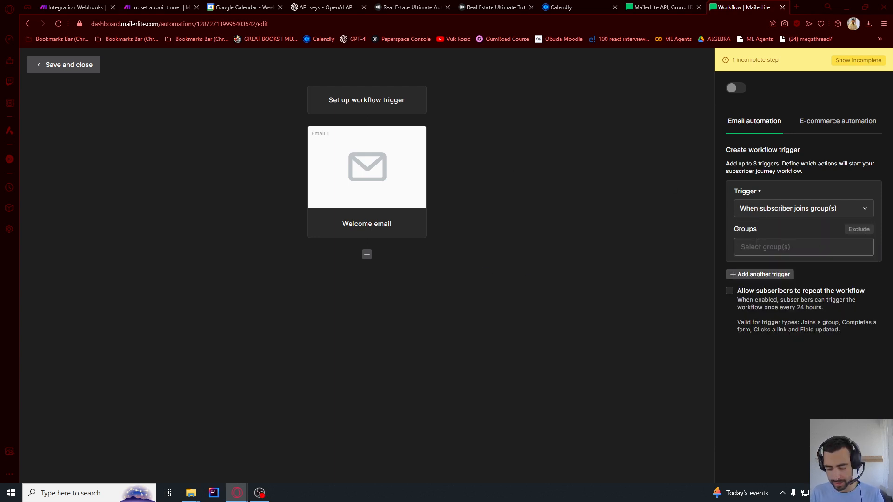
{"action": "type", "text": "Leads"}
{"action": "left_click", "coordinate": [765, 266]}
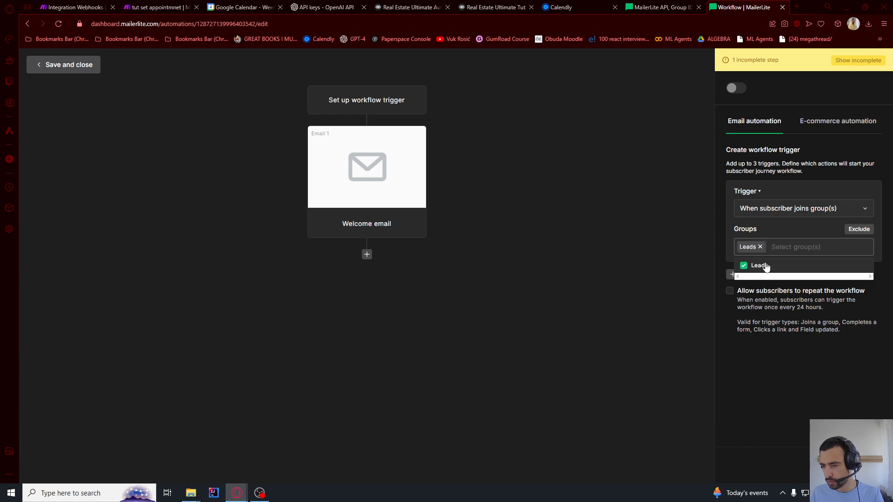
{"action": "left_click", "coordinate": [820, 229]}
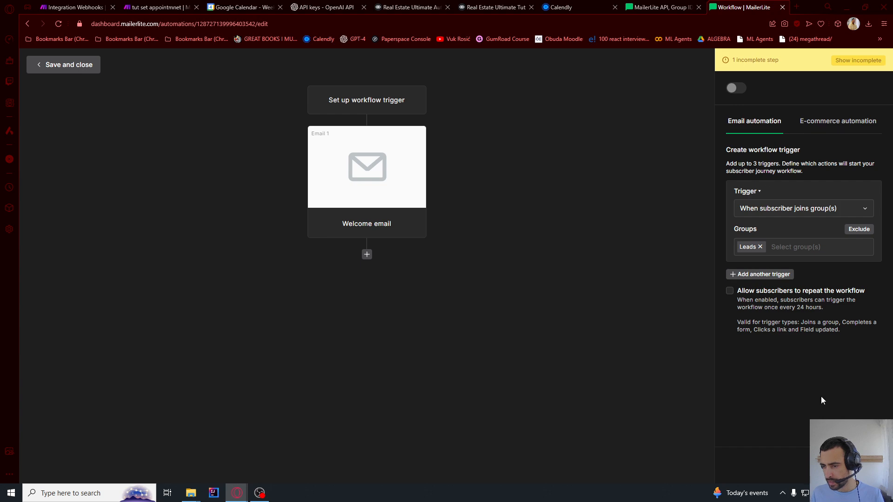
{"action": "left_click", "coordinate": [865, 465]}
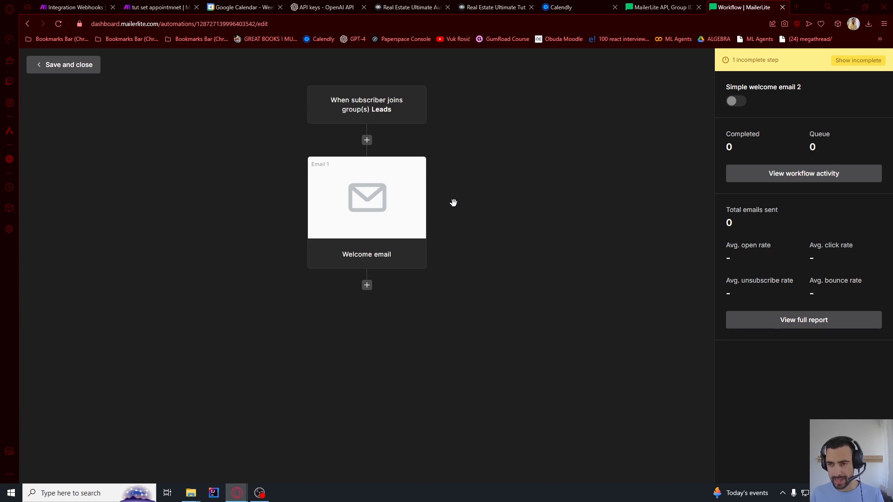
{"action": "left_click", "coordinate": [799, 7]}
{"action": "key", "text": "ctrl+v"}
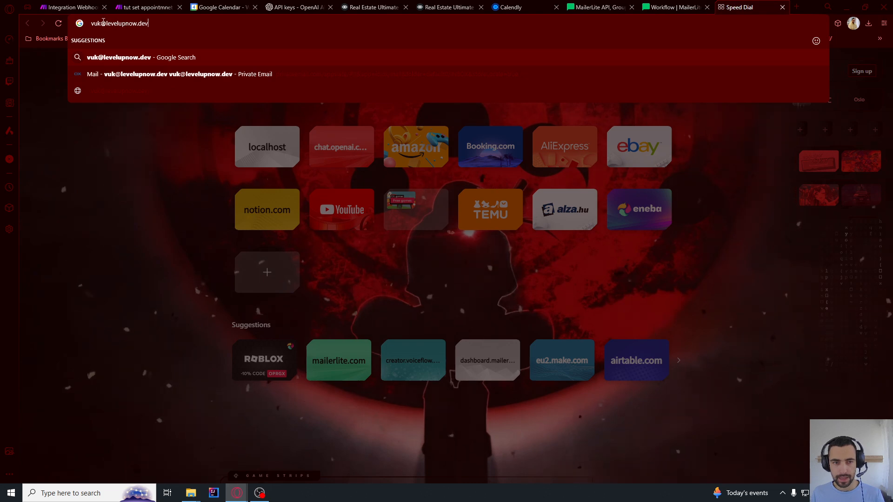
{"action": "double_click", "coordinate": [126, 22]}
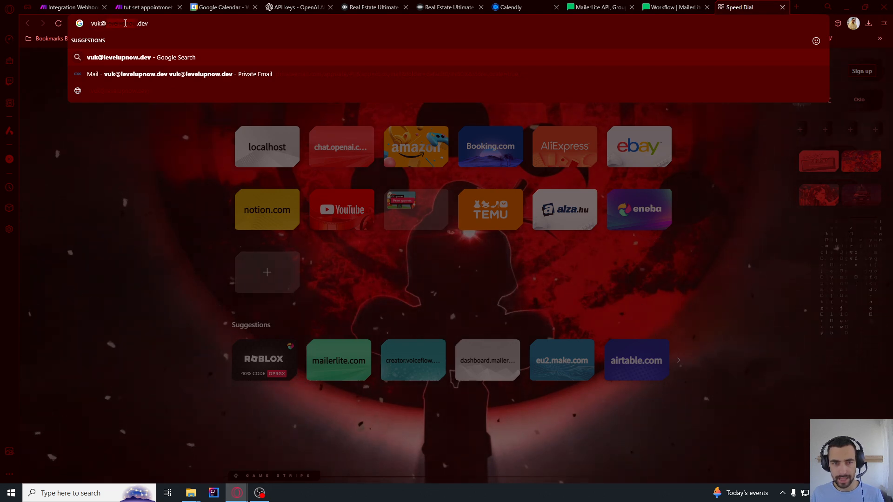
{"action": "left_click_drag", "start_coordinate": [125, 23], "coordinate": [85, 27]}
{"action": "left_click", "coordinate": [159, 24]}
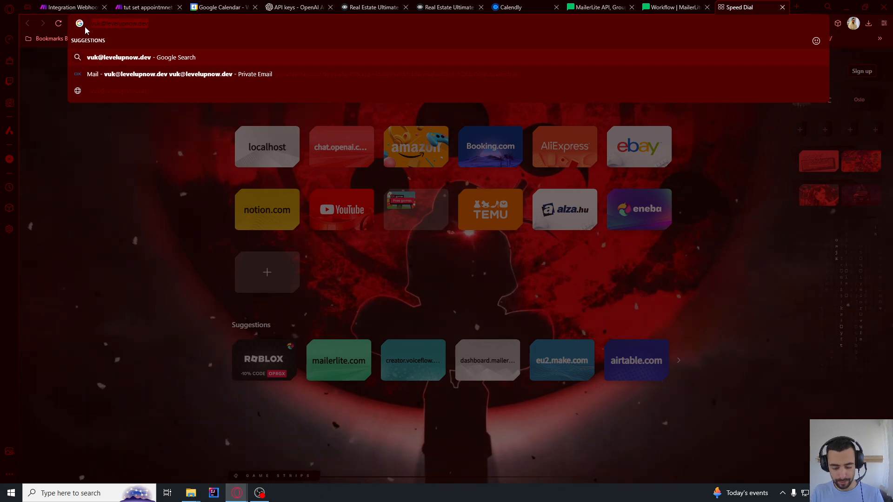
{"action": "type", "text": "namecha"}
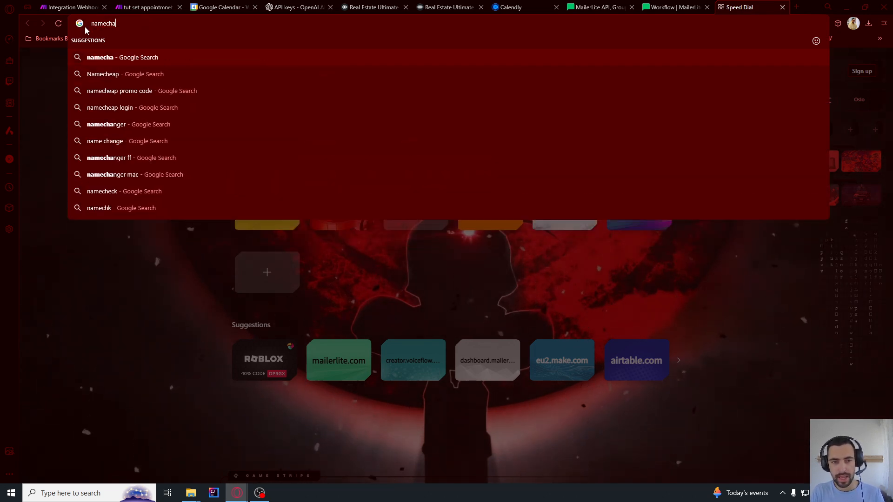
{"action": "key", "text": "ctrl+w"}
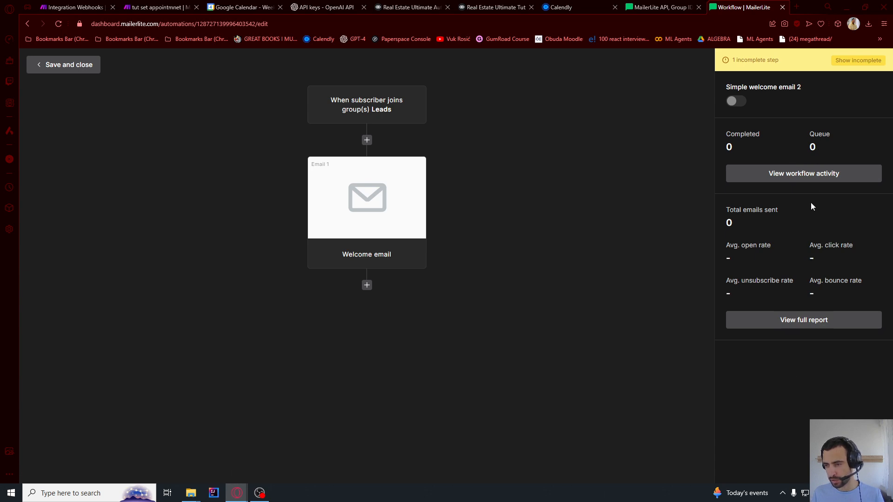
Add a MailerLite Add Subscriber to a Group module after the Create / Update module in Make
{"action": "key", "text": "alt+Tab"}
{"action": "key", "text": "Tab"}
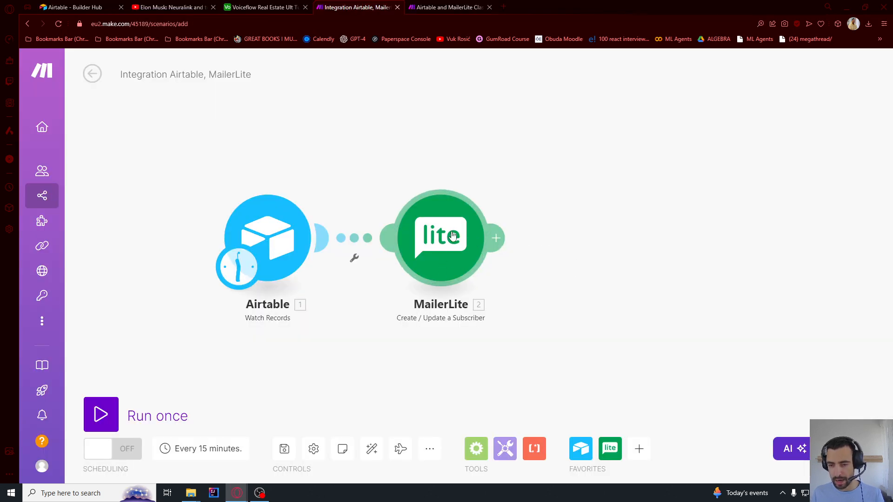
{"action": "left_click", "coordinate": [495, 224]}
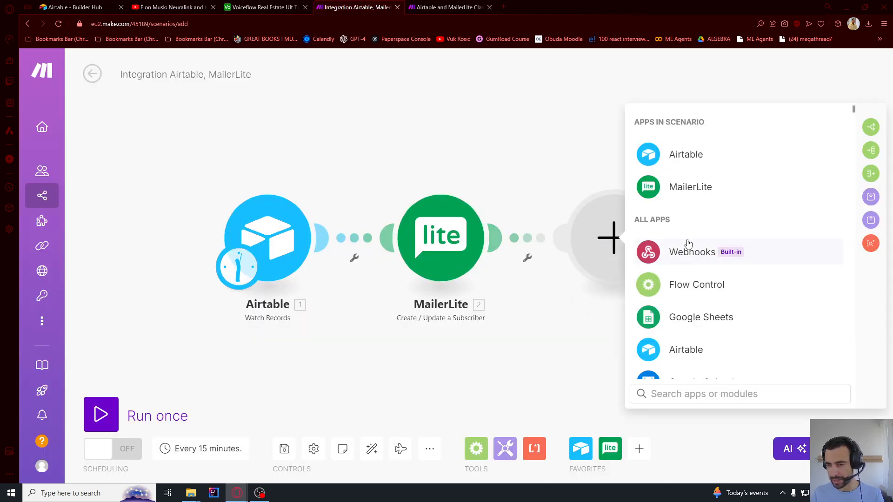
{"action": "left_click", "coordinate": [691, 188]}
{"action": "scroll", "coordinate": [700, 245], "scroll_direction": "down", "scroll_amount": 2}
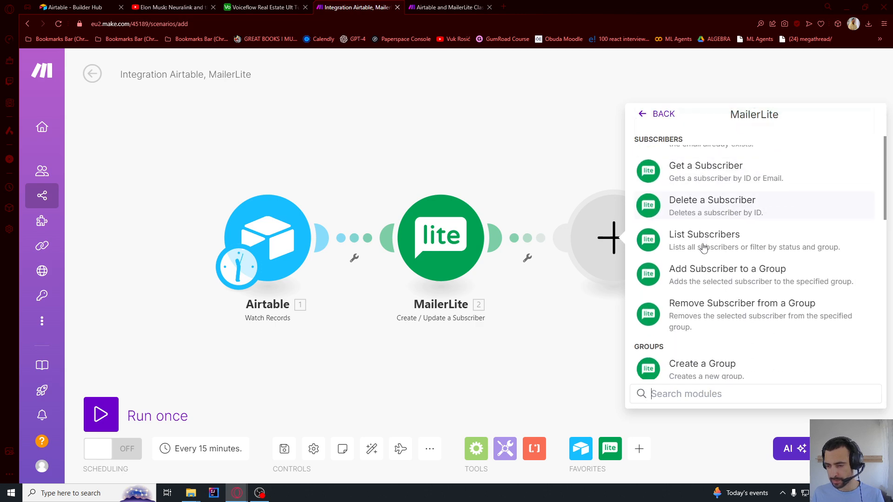
{"action": "left_click", "coordinate": [698, 278]}
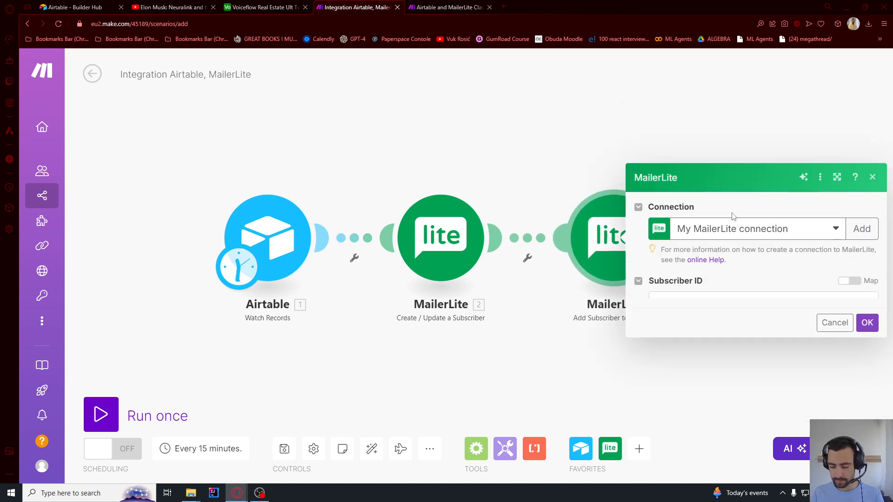
Set the module's subscriber and the Leads group, confirm it, then inspect the MailerLite workflow trigger
{"action": "left_click", "coordinate": [734, 258]}
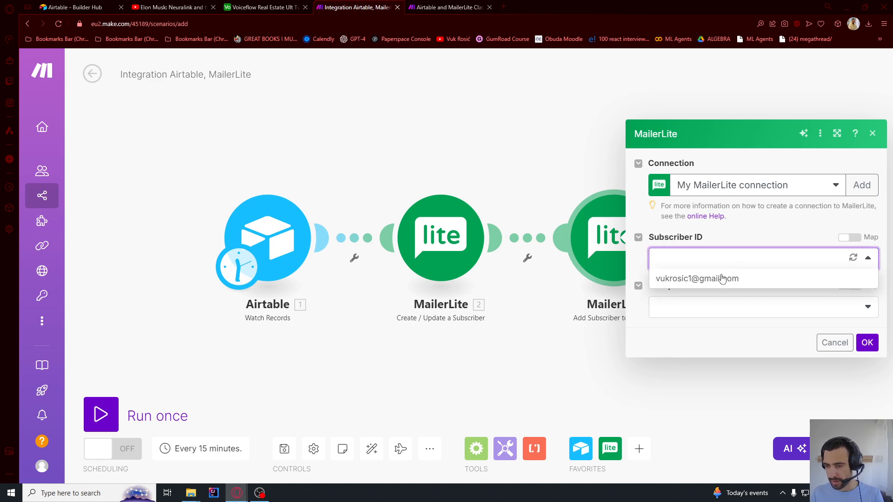
{"action": "left_click", "coordinate": [724, 278]}
{"action": "left_click", "coordinate": [715, 313]}
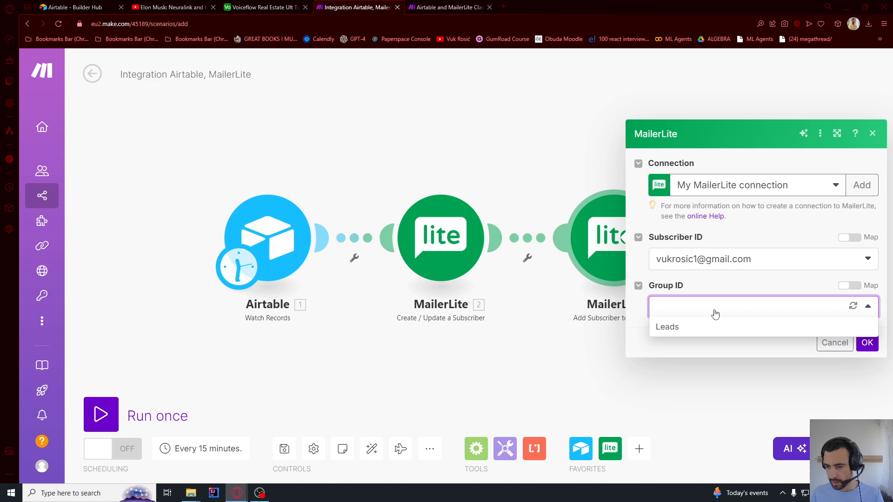
{"action": "left_click", "coordinate": [700, 330]}
{"action": "left_click", "coordinate": [867, 344]}
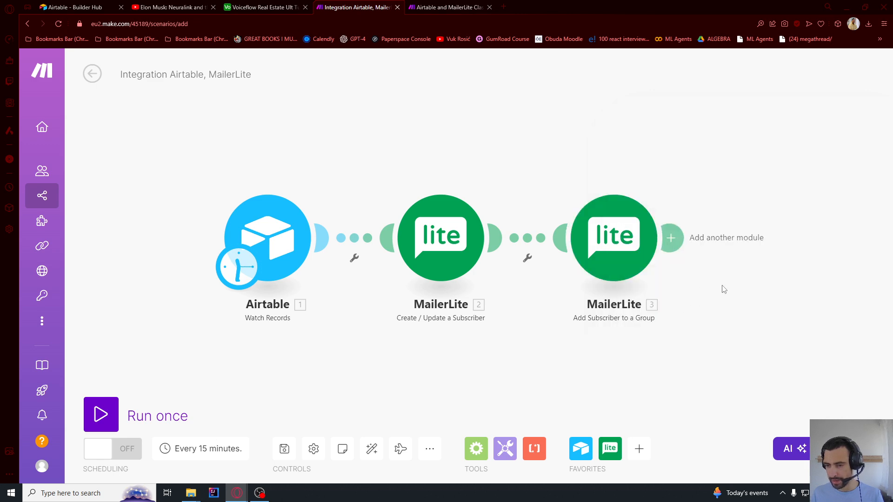
{"action": "scroll", "coordinate": [722, 289], "scroll_direction": "down", "scroll_amount": 2}
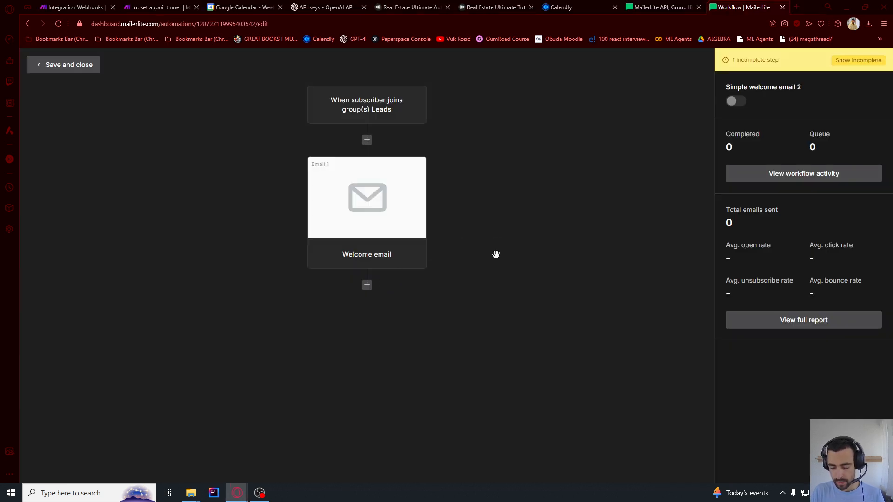
{"action": "left_click", "coordinate": [365, 120]}
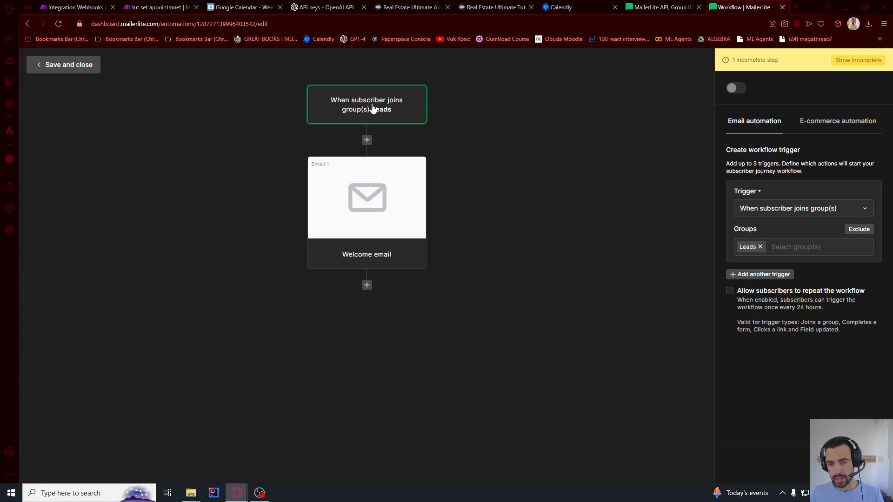
Open the Welcome email step, review its sender email address, and go to Design email
{"action": "left_click", "coordinate": [346, 179]}
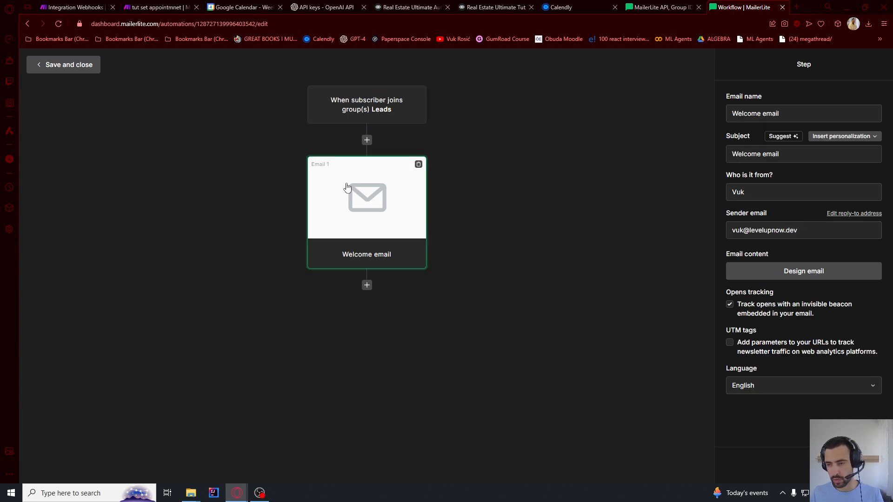
{"action": "triple_click", "coordinate": [808, 231]}
{"action": "left_click", "coordinate": [750, 231]}
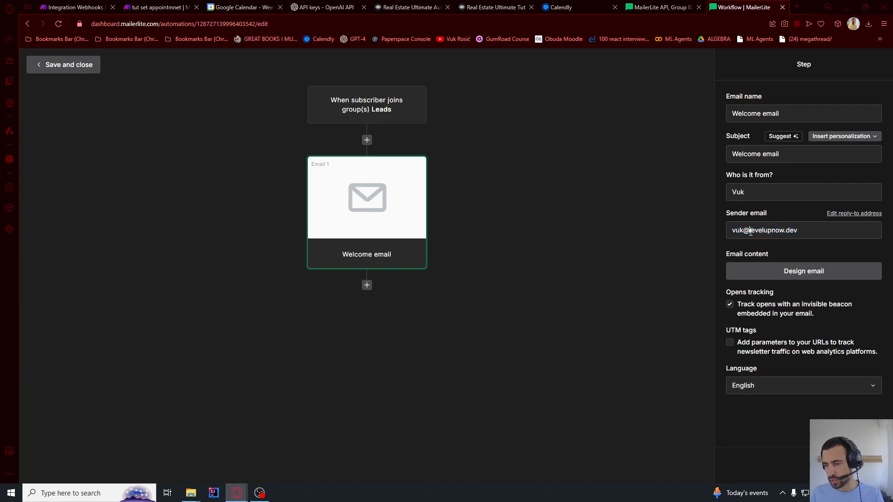
{"action": "left_click_drag", "start_coordinate": [810, 231], "coordinate": [684, 234]}
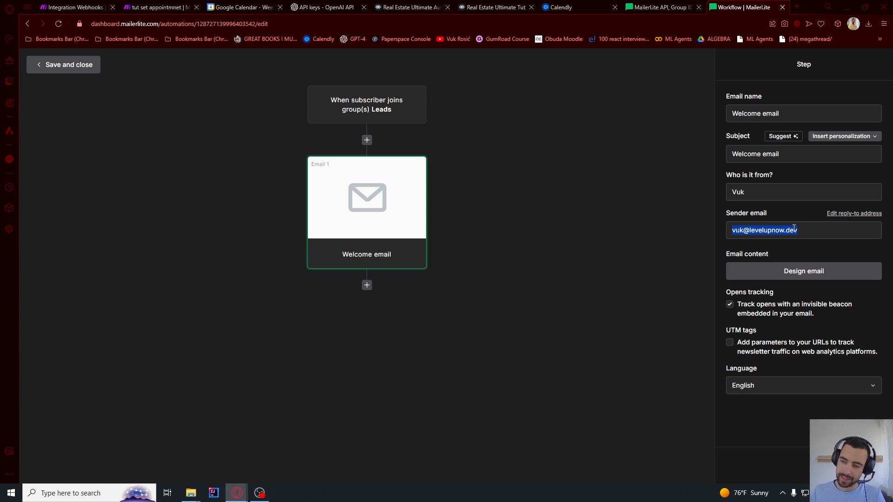
{"action": "left_click_drag", "start_coordinate": [801, 232], "coordinate": [708, 233]}
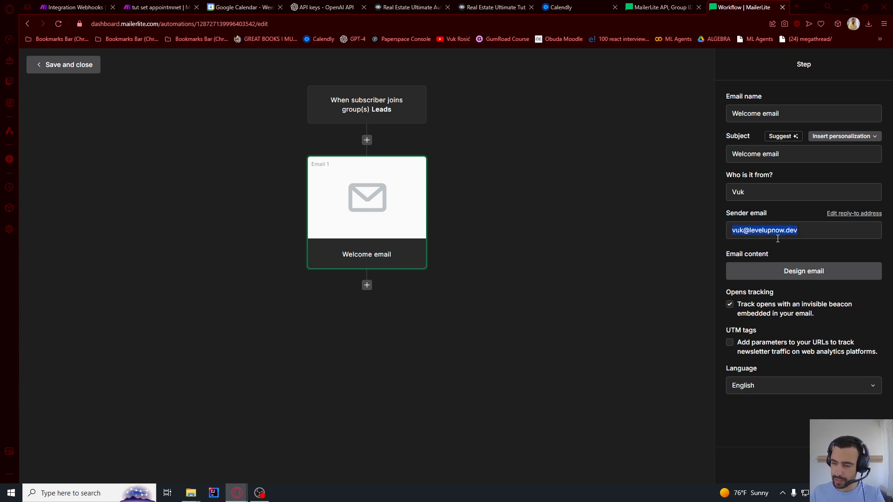
{"action": "left_click", "coordinate": [782, 278]}
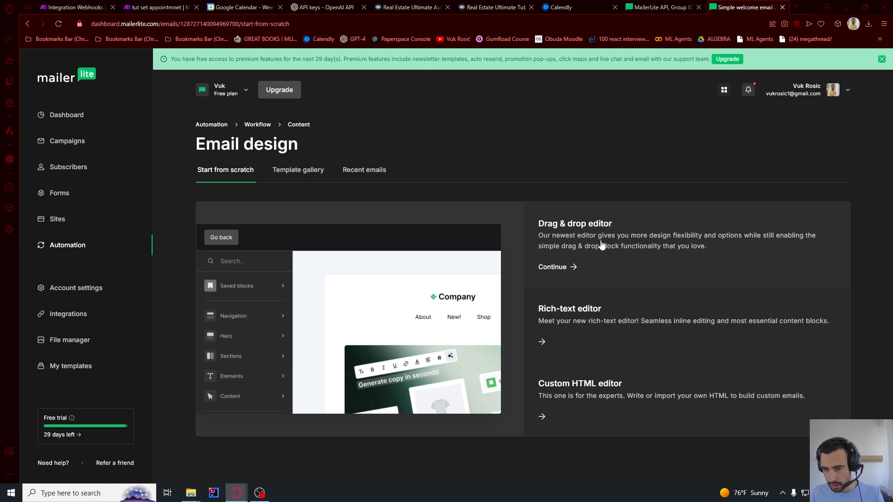
Use the Drag & drop editor and keep the Real Estate Listing design for the Welcome email
{"action": "left_click", "coordinate": [600, 240]}
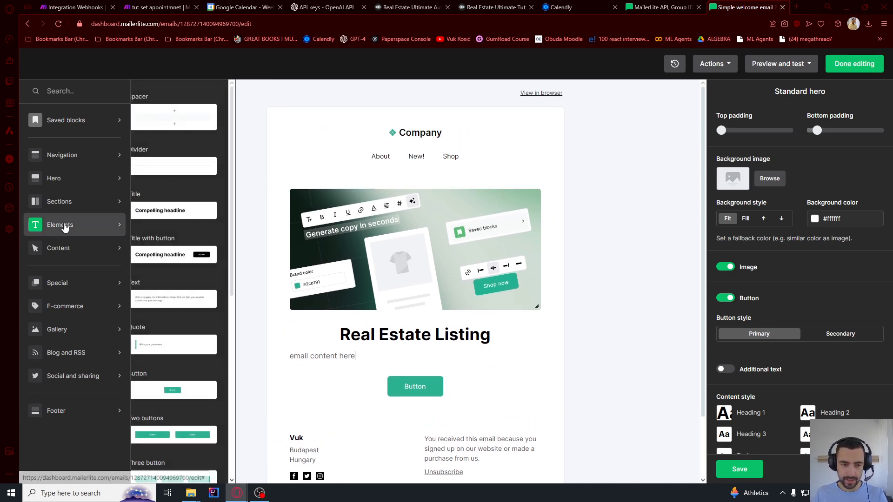
{"action": "mouse_move", "coordinate": [70, 178]}
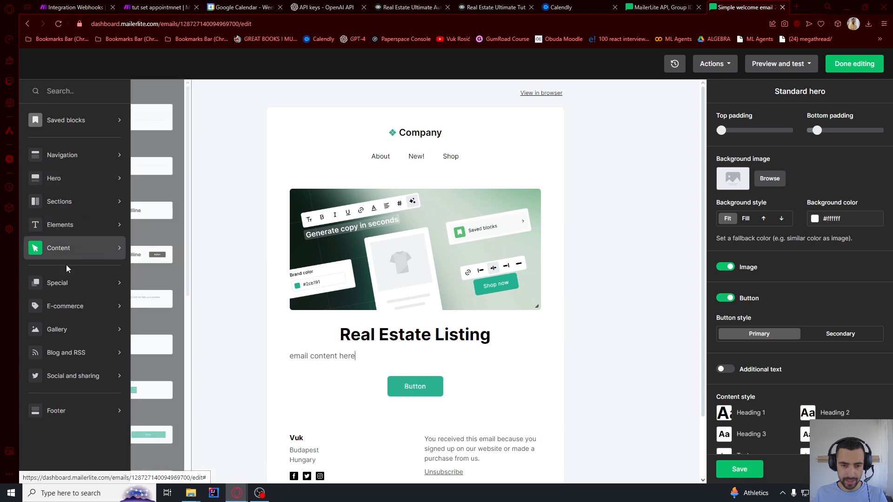
{"action": "left_click", "coordinate": [594, 412]}
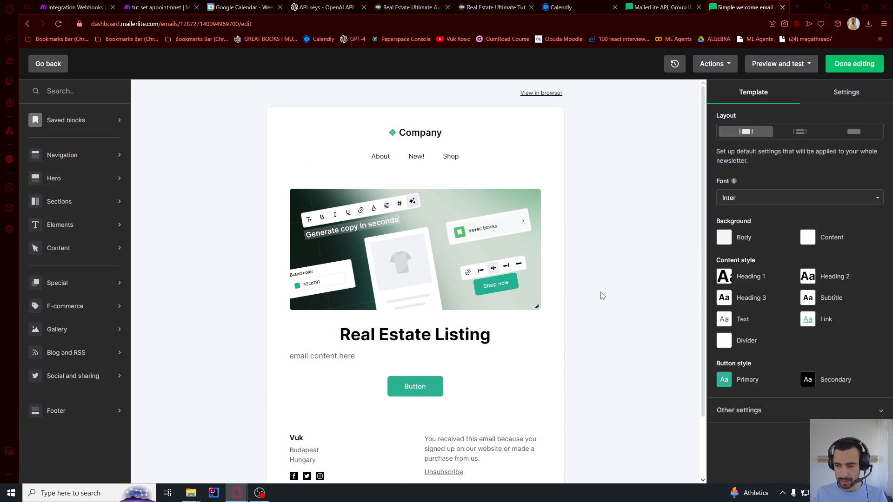
{"action": "left_click", "coordinate": [853, 66]}
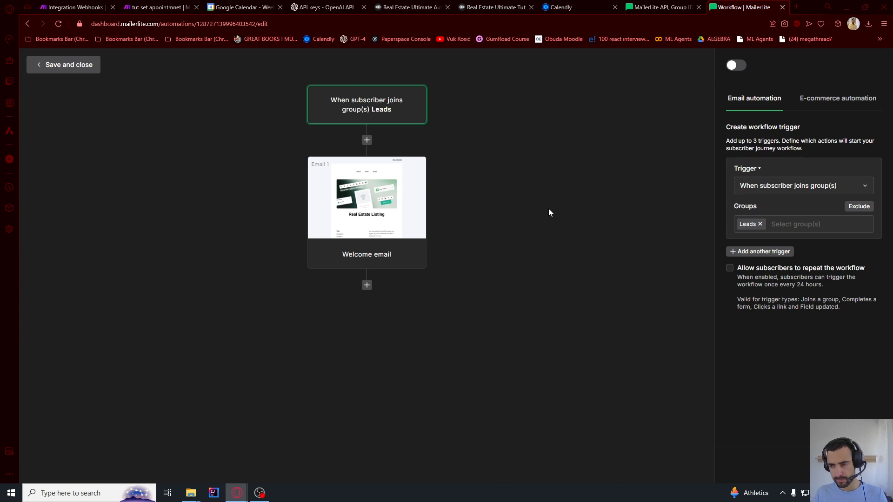
Add a delay step of 7 days after the welcome email
{"action": "left_click", "coordinate": [367, 284]}
{"action": "left_click", "coordinate": [318, 357]}
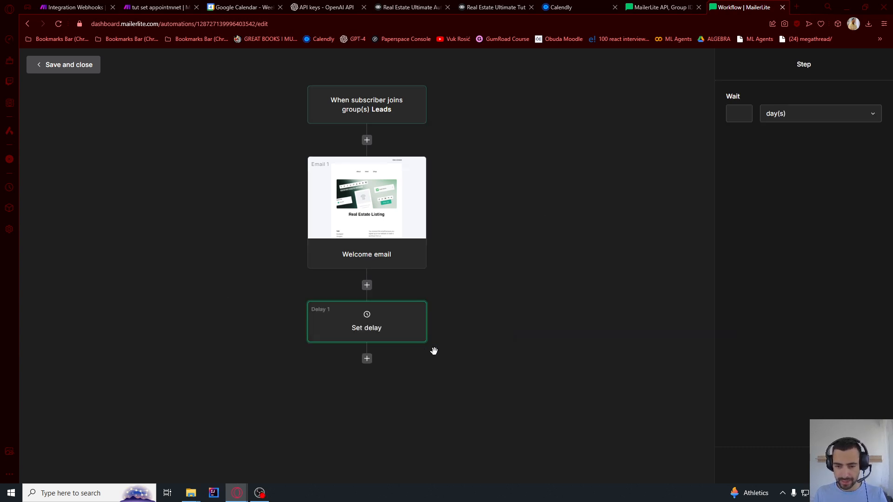
{"action": "left_click", "coordinate": [733, 115]}
{"action": "type", "text": "7"}
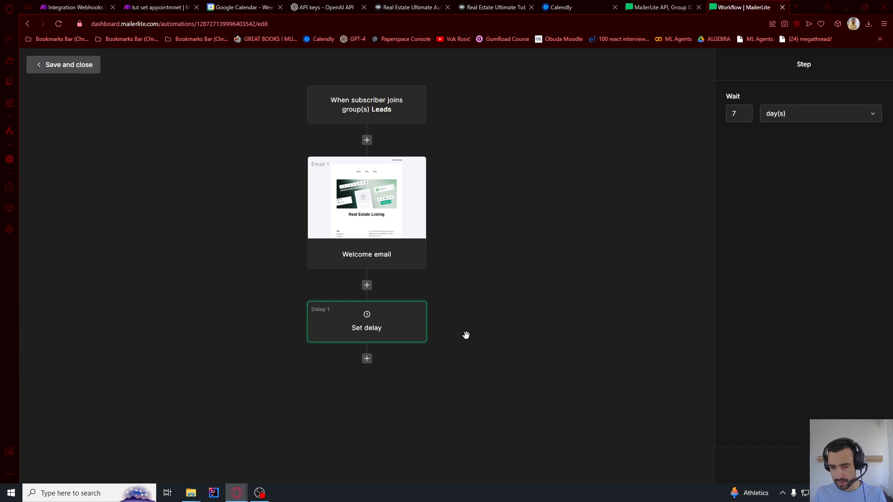
Add a second email step after the delay and begin naming it
{"action": "left_click", "coordinate": [367, 361]}
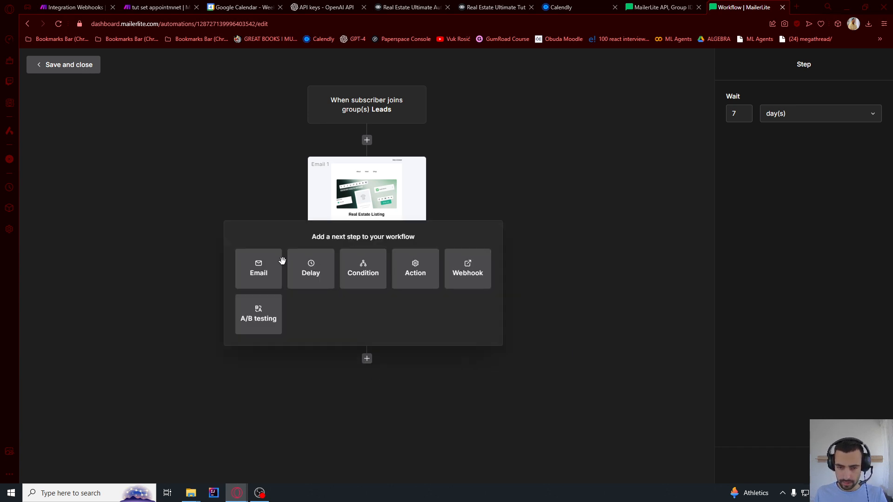
{"action": "left_click", "coordinate": [260, 272]}
{"action": "scroll", "coordinate": [372, 344], "scroll_direction": "down", "scroll_amount": 1}
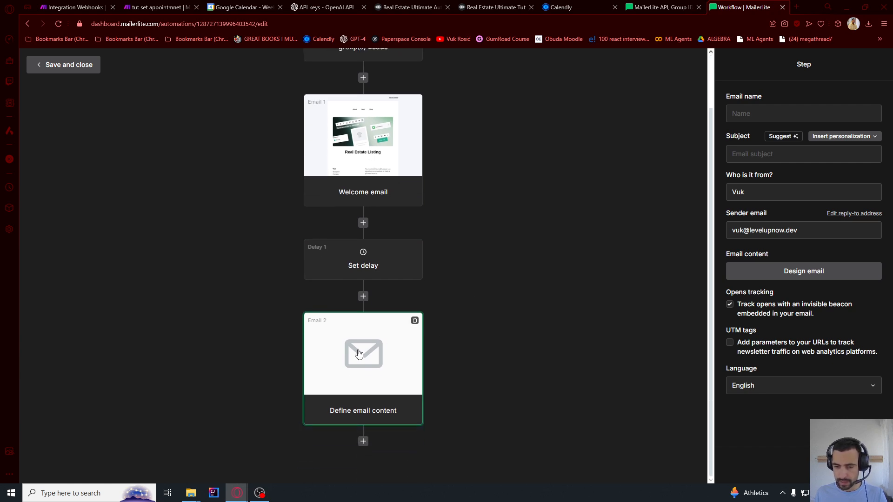
{"action": "left_click", "coordinate": [776, 273]}
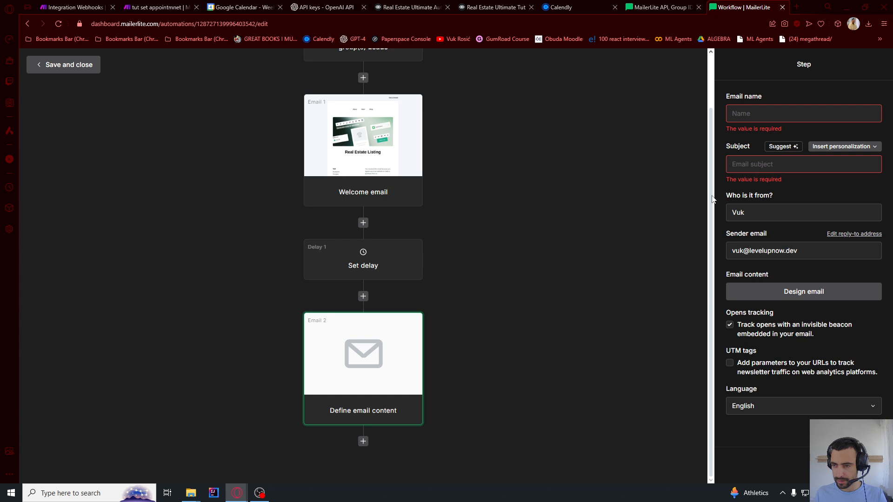
{"action": "left_click", "coordinate": [750, 109]}
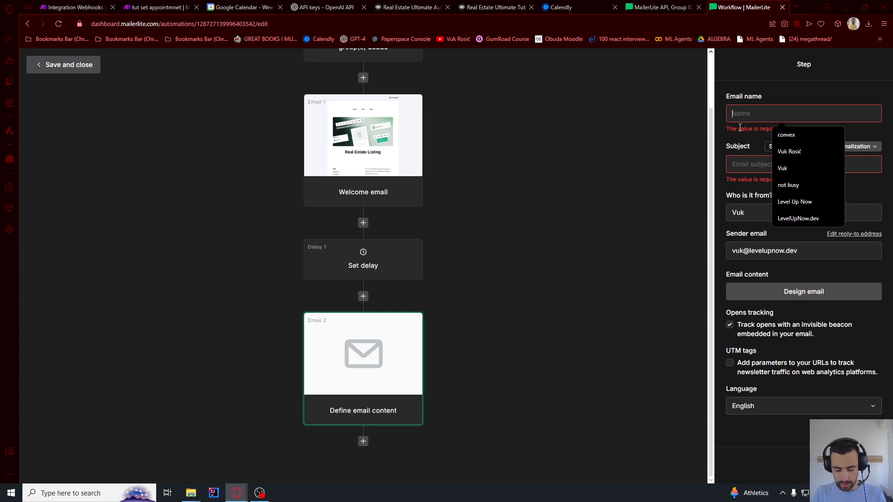
Name the second email 'follow up', subject 'Hey, just followin gup', and give it a drag & drop design
{"action": "type", "text": "follow up"}
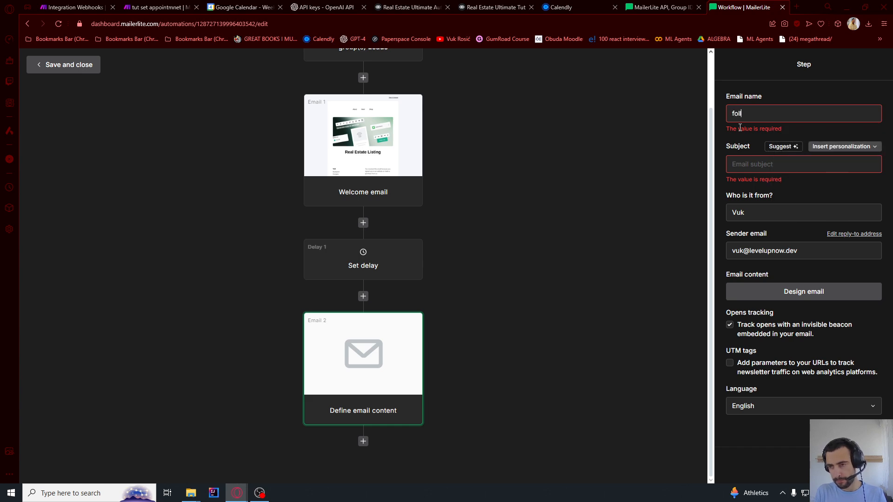
{"action": "left_click", "coordinate": [763, 169]}
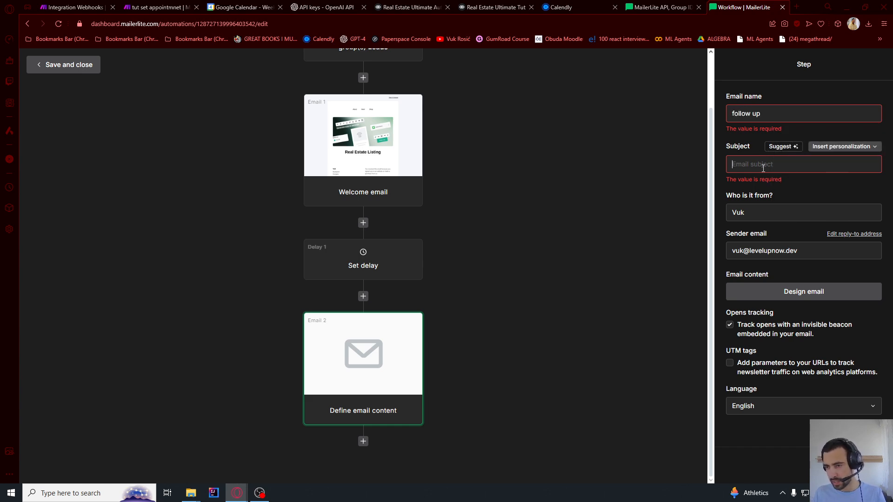
{"action": "type", "text": "Hey,"}
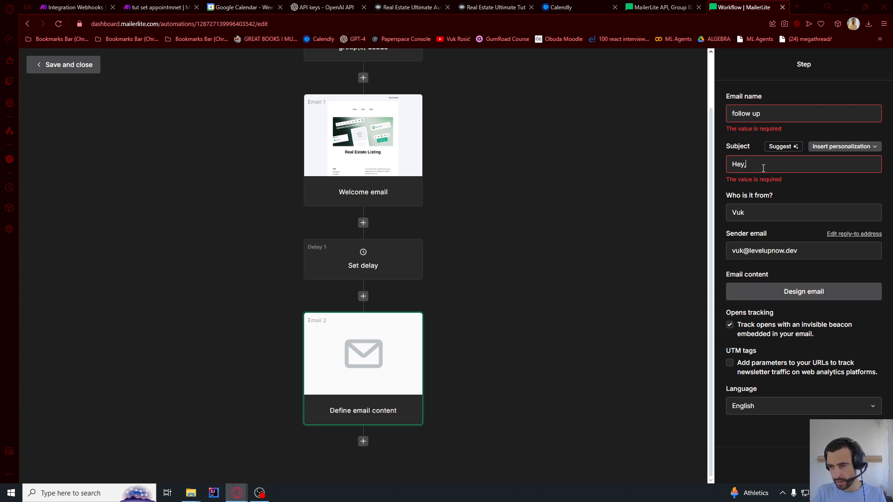
{"action": "type", "text": " just followin gup"}
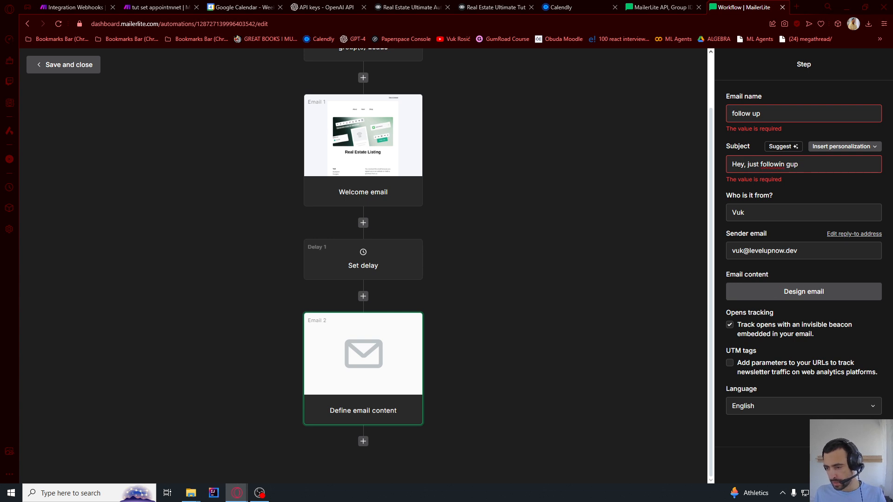
{"action": "left_click", "coordinate": [804, 292]}
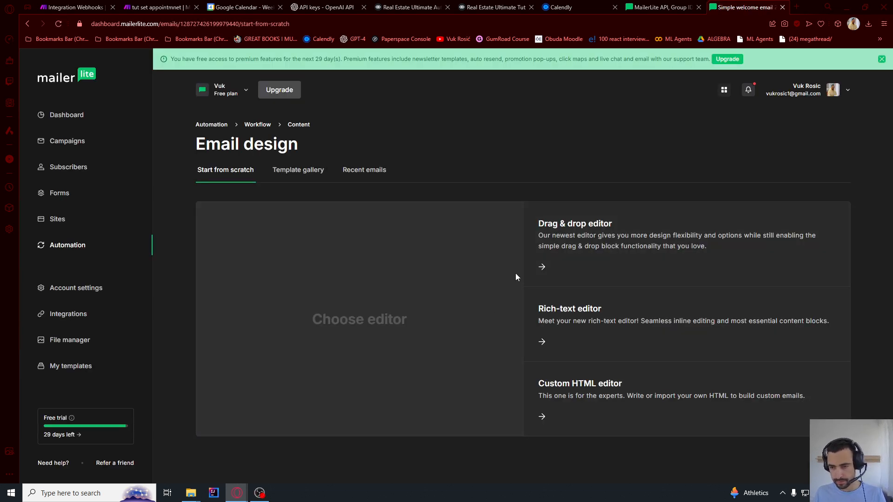
{"action": "left_click", "coordinate": [543, 268]}
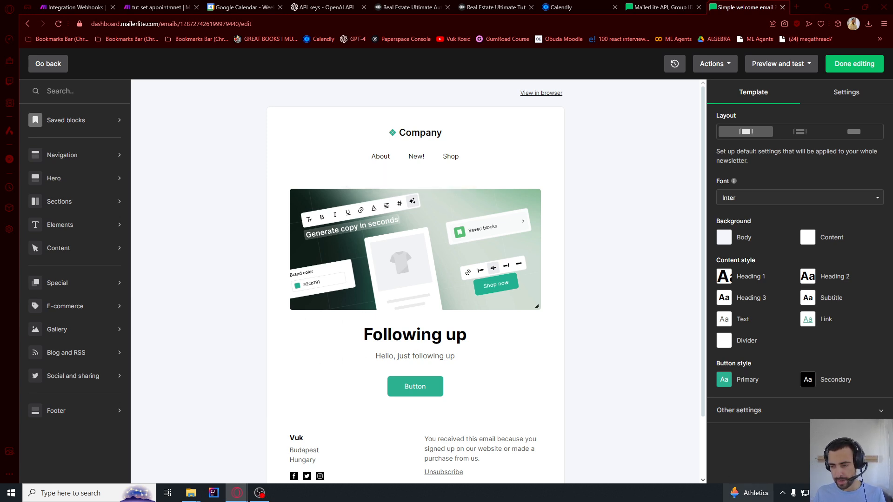
{"action": "left_click", "coordinate": [869, 64]}
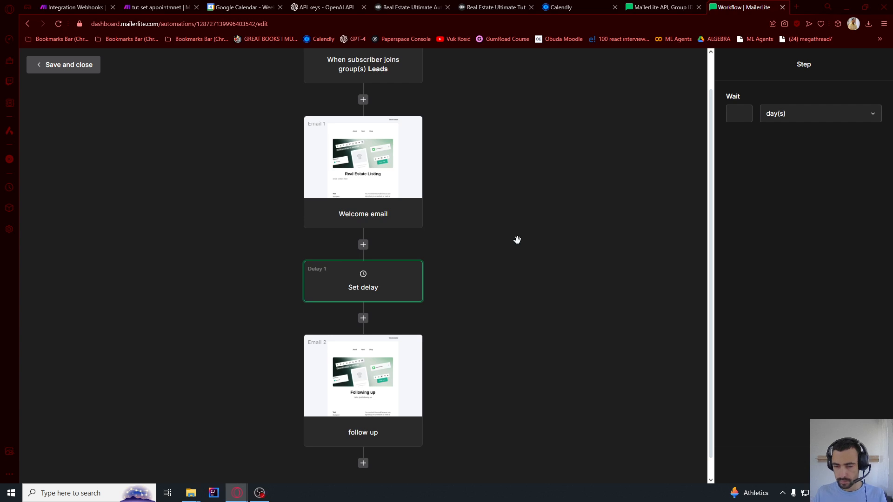
Re-enter the delay step's wait length and save it as 7 days
{"action": "left_click_drag", "start_coordinate": [428, 299], "coordinate": [462, 244]}
{"action": "left_click", "coordinate": [362, 276]}
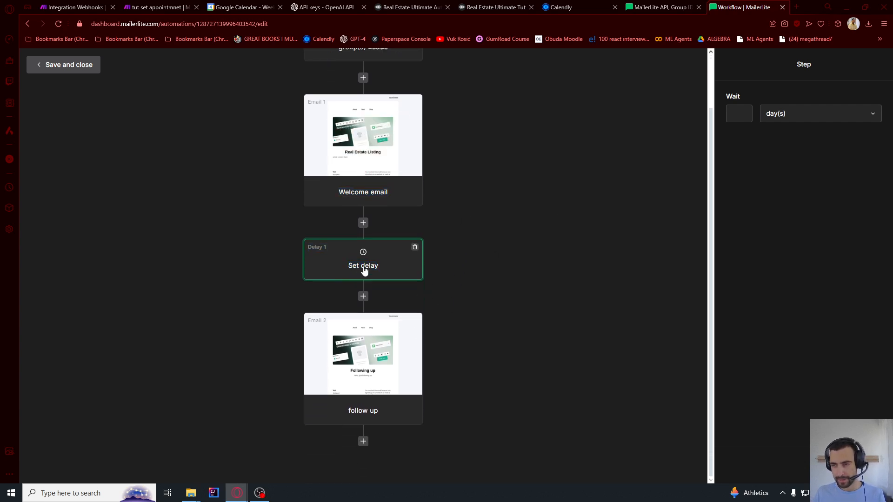
{"action": "left_click", "coordinate": [739, 113]}
{"action": "type", "text": "1"}
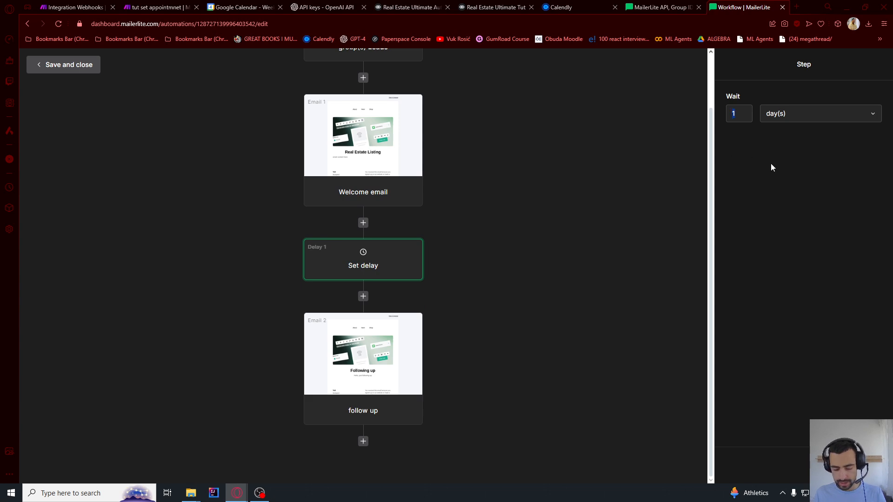
{"action": "type", "text": "7"}
{"action": "left_click", "coordinate": [867, 466]}
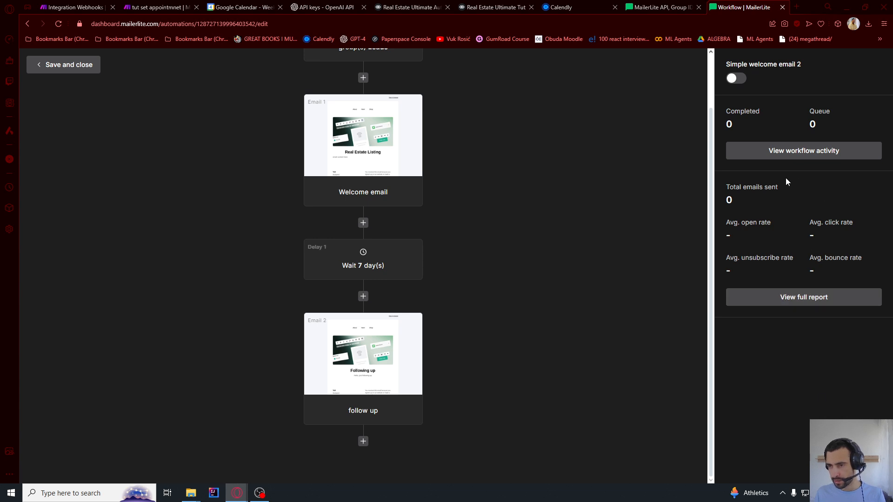
Switch the MailerLite workflow on, then delete all seven lead records from Airtable's Leads table
{"action": "left_click", "coordinate": [731, 78]}
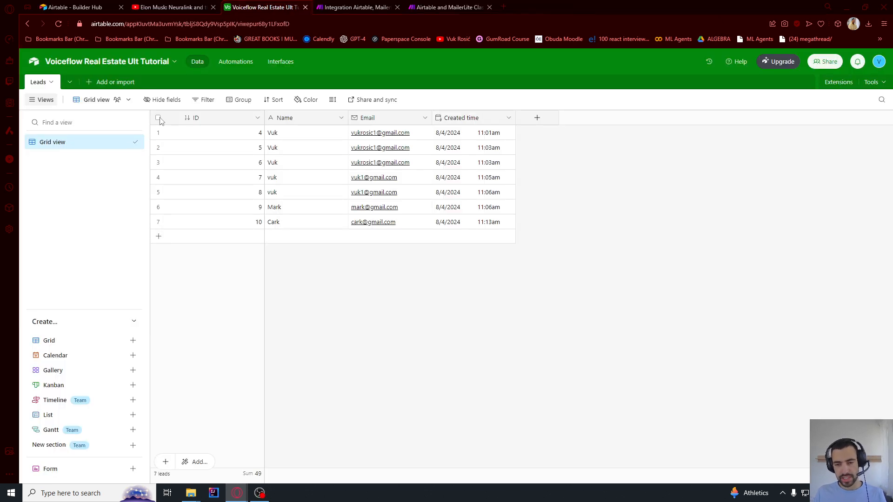
{"action": "left_click", "coordinate": [159, 118]}
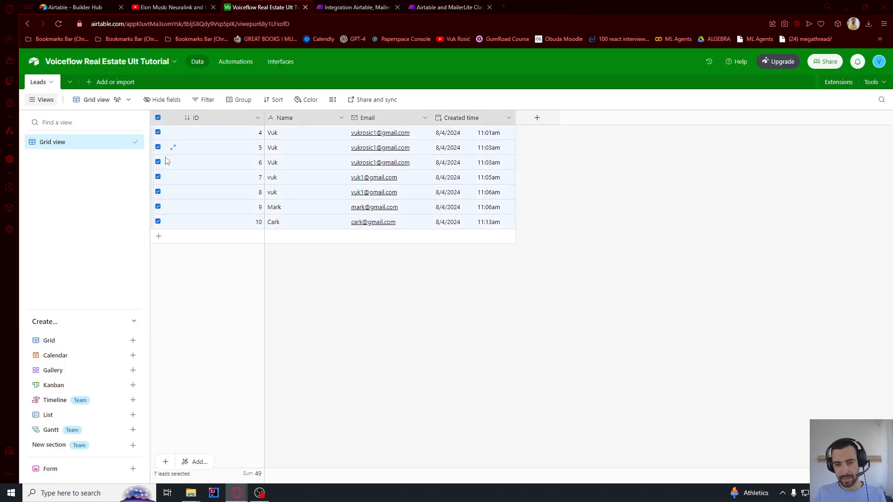
{"action": "right_click", "coordinate": [210, 222]}
{"action": "left_click", "coordinate": [236, 256]}
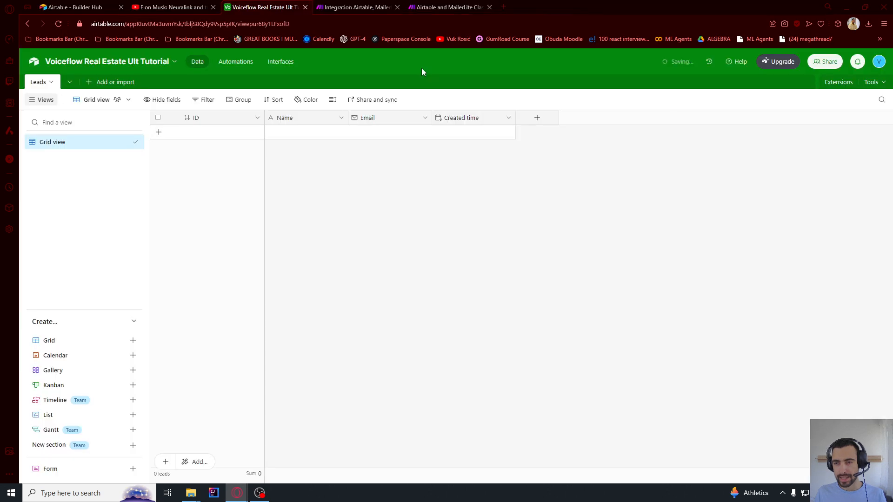
{"action": "left_click", "coordinate": [362, 4]}
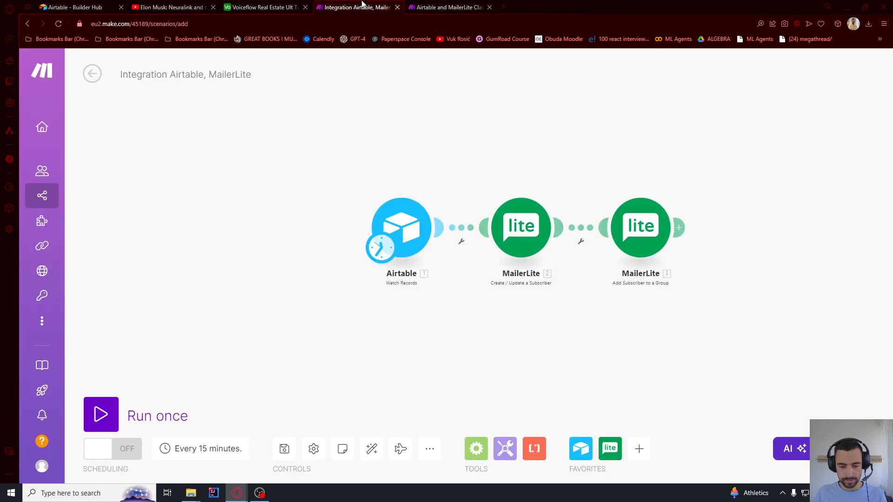
Test-run the scenario twice and inspect the Airtable module's run output
{"action": "left_click", "coordinate": [101, 414]}
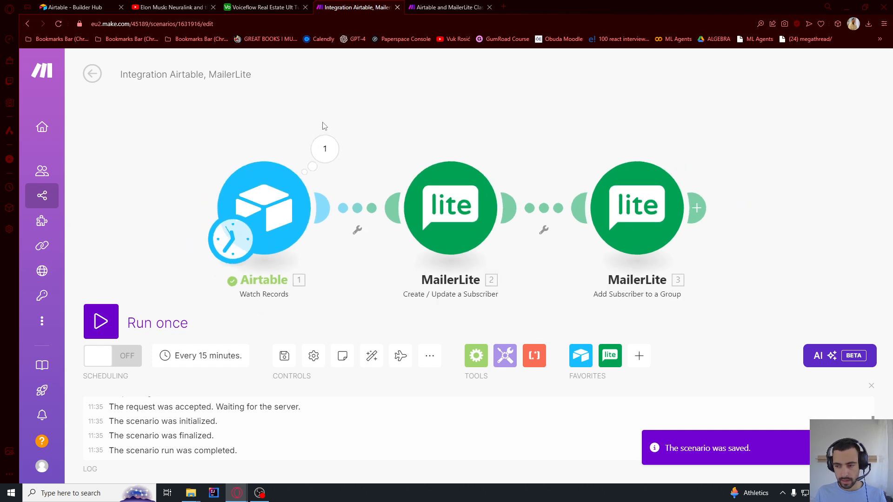
{"action": "left_click", "coordinate": [324, 148]}
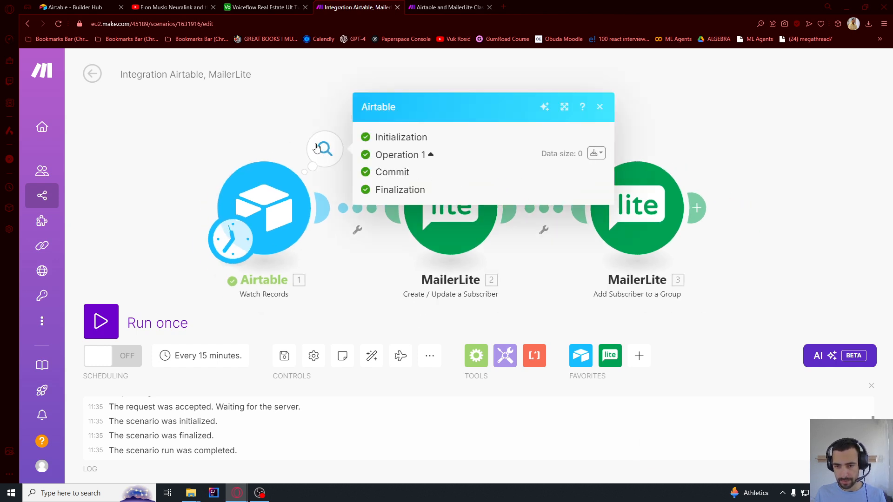
{"action": "left_click", "coordinate": [101, 321]}
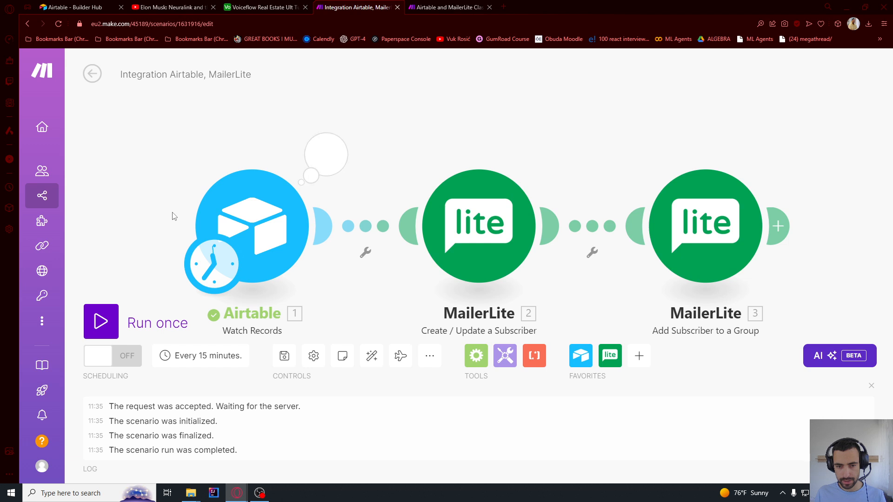
{"action": "left_click", "coordinate": [325, 153]}
{"action": "left_click", "coordinate": [248, 138]}
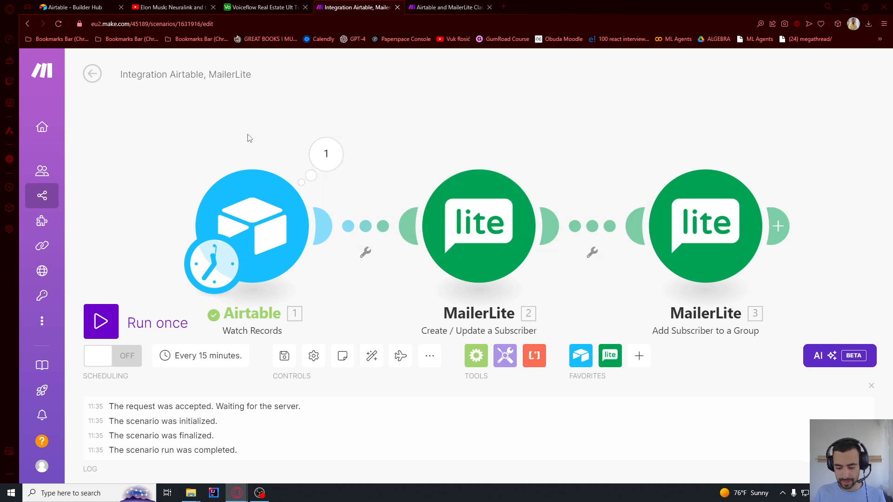
Set where the Airtable trigger starts via Choose where to start, then run the scenario again
{"action": "right_click", "coordinate": [244, 201]}
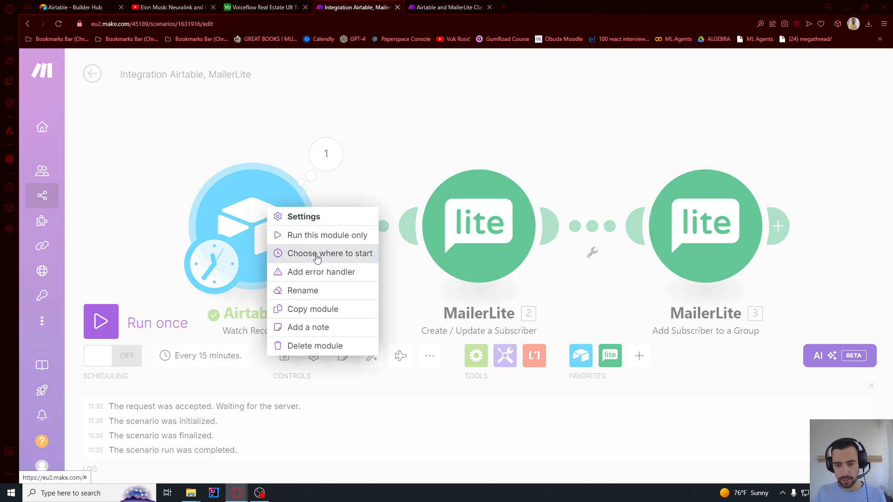
{"action": "left_click", "coordinate": [317, 256]}
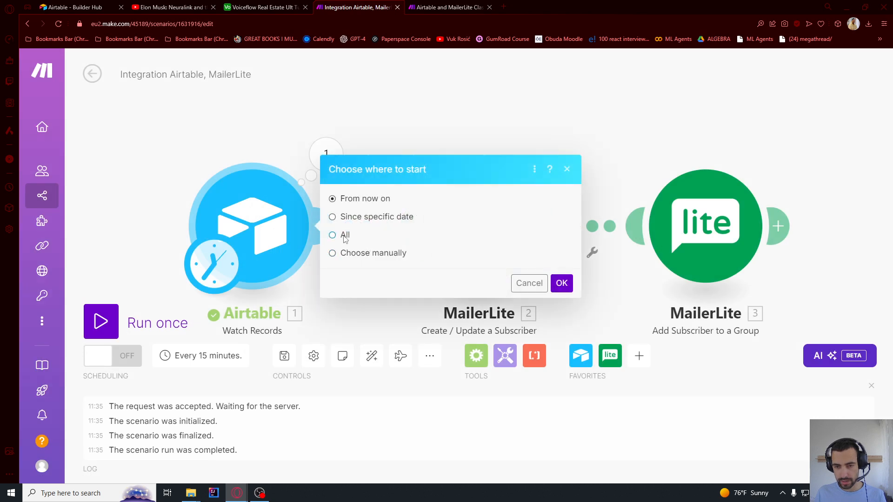
{"action": "left_click", "coordinate": [561, 283]}
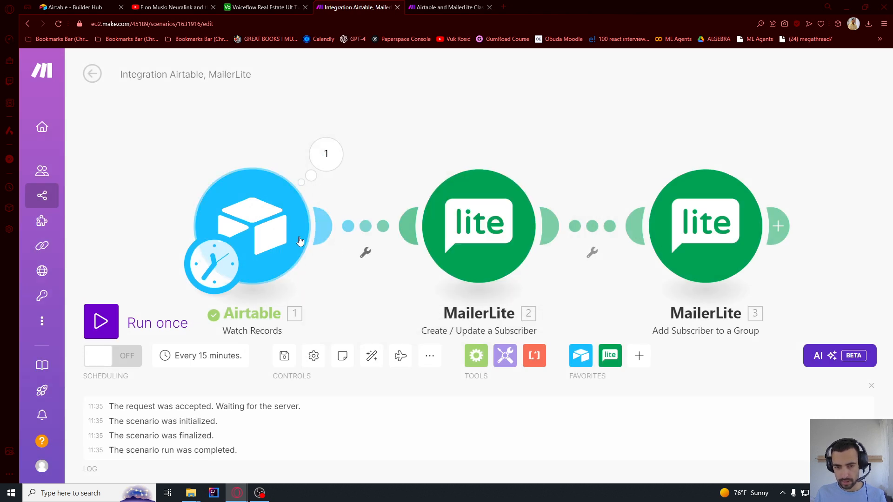
{"action": "left_click", "coordinate": [108, 356]}
{"action": "left_click", "coordinate": [112, 361]}
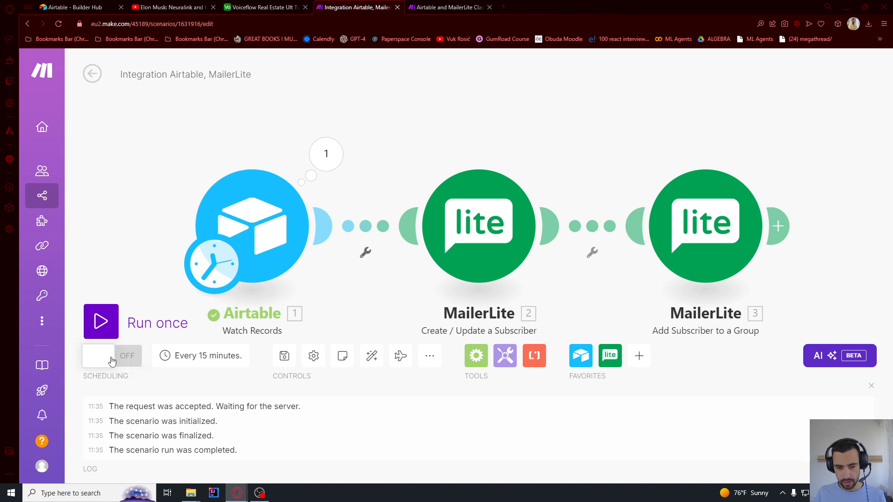
{"action": "left_click", "coordinate": [117, 331]}
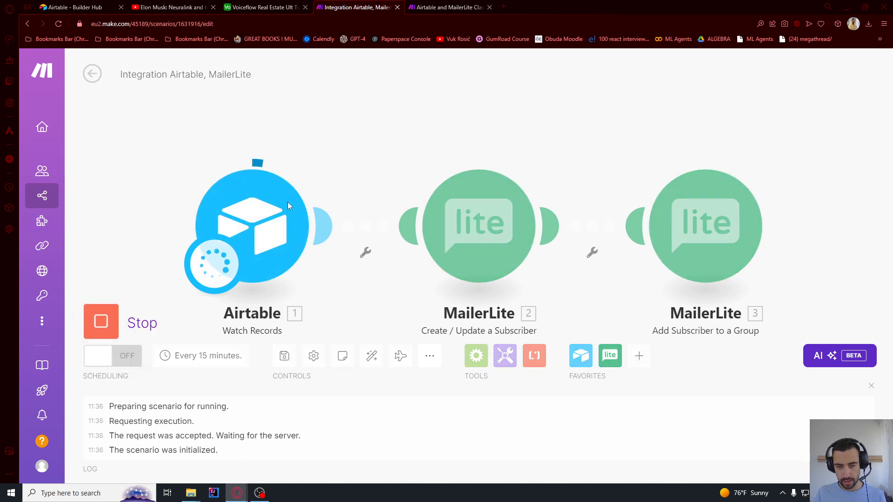
Set the Airtable trigger's Run scenario schedule to On demand
{"action": "left_click", "coordinate": [221, 272]}
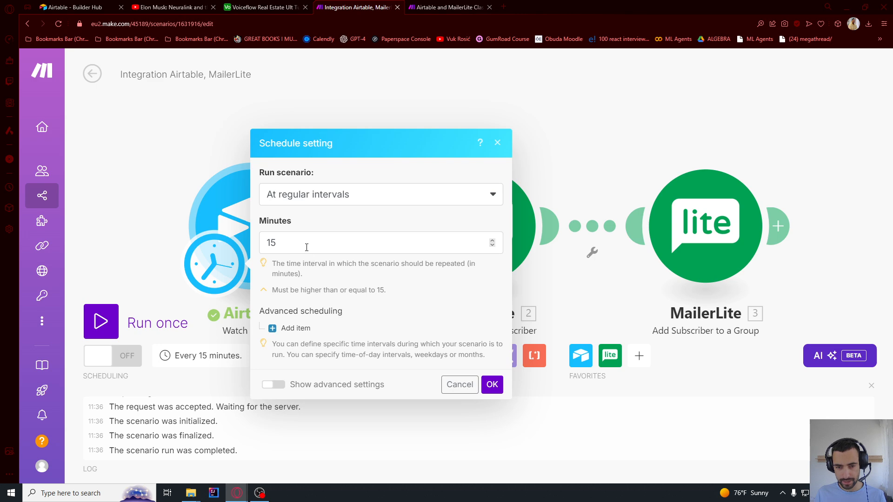
{"action": "left_click", "coordinate": [305, 198]}
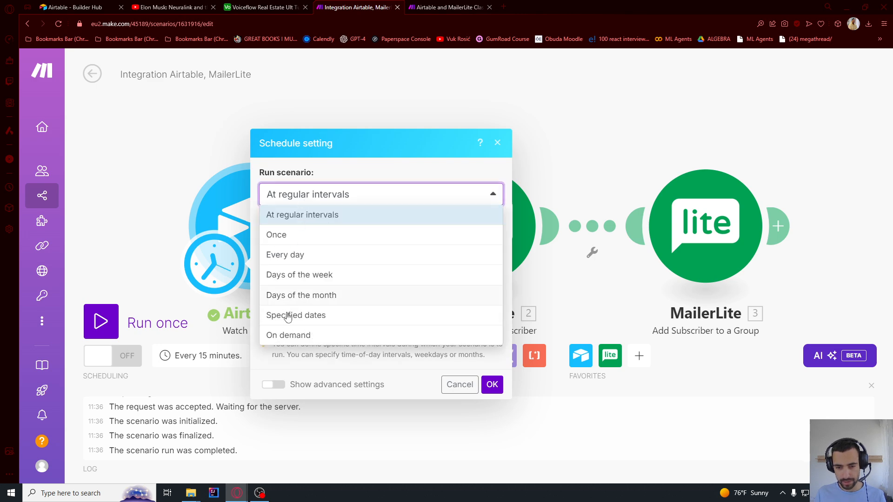
{"action": "left_click", "coordinate": [287, 335]}
{"action": "left_click", "coordinate": [492, 309]}
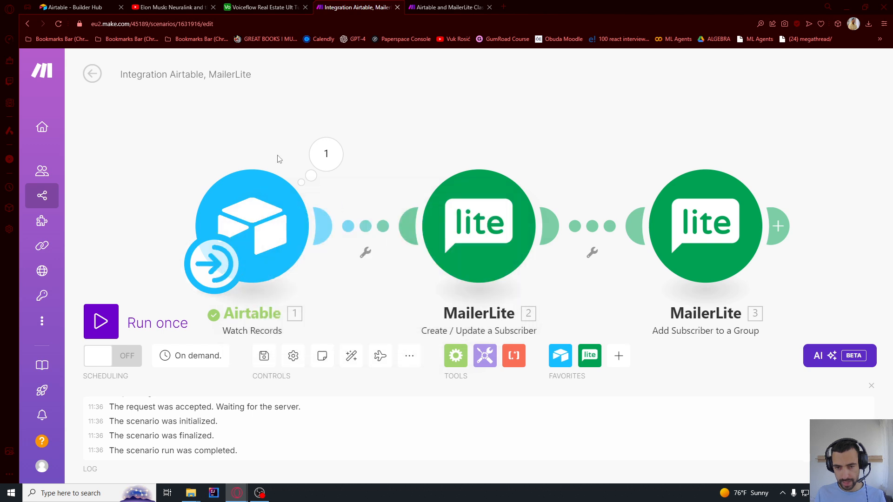
Run the scenario once more, confirming one Airtable bundle is processed
{"action": "left_click", "coordinate": [101, 321]}
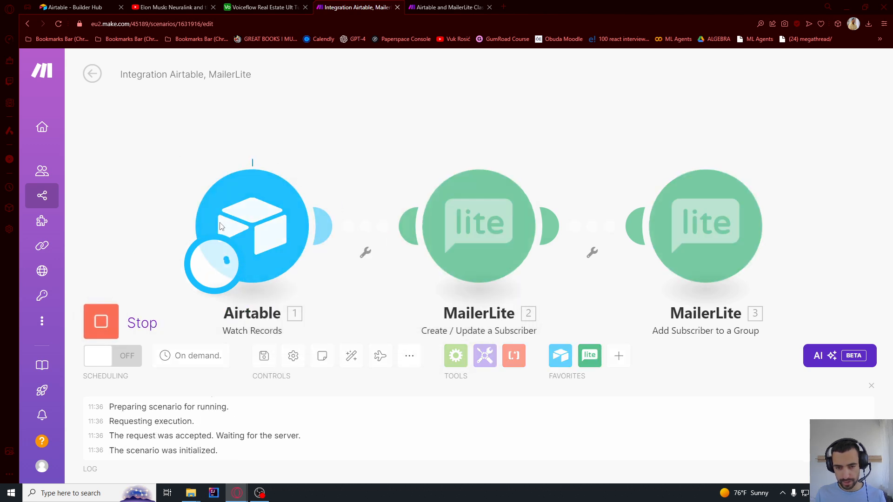
{"action": "scroll", "coordinate": [271, 128], "scroll_direction": "down", "scroll_amount": 2}
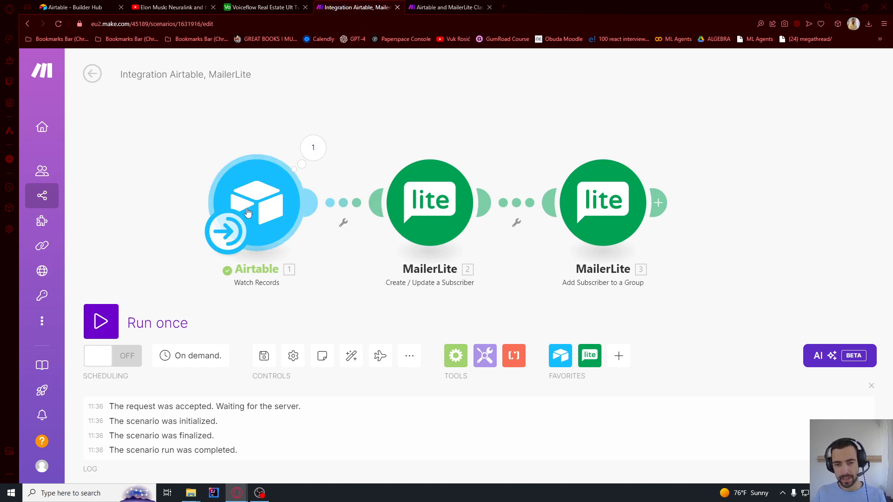
{"action": "scroll", "coordinate": [251, 273], "scroll_direction": "up", "scroll_amount": 1}
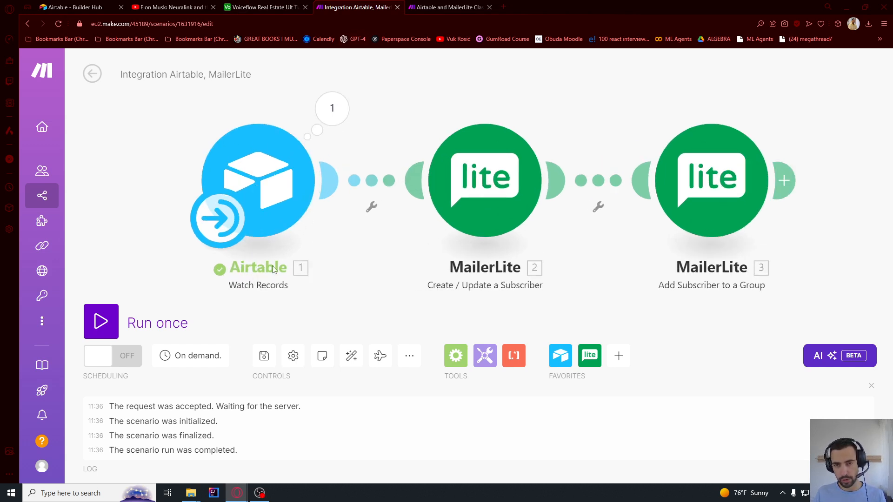
{"action": "left_click", "coordinate": [262, 7]}
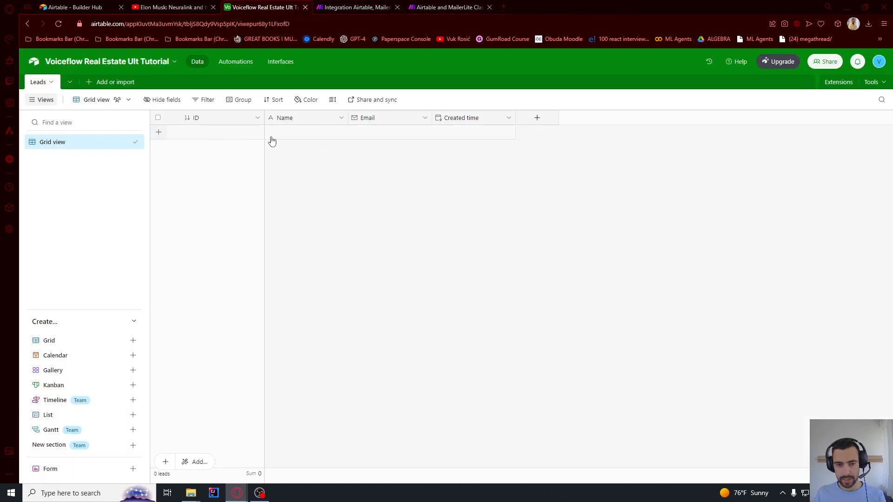
Add a Leads record with the contact's name and e-mail address, then rerun the Make scenario
{"action": "left_click", "coordinate": [321, 132]}
{"action": "left_click", "coordinate": [321, 133]}
{"action": "type", "text": "Vuk"}
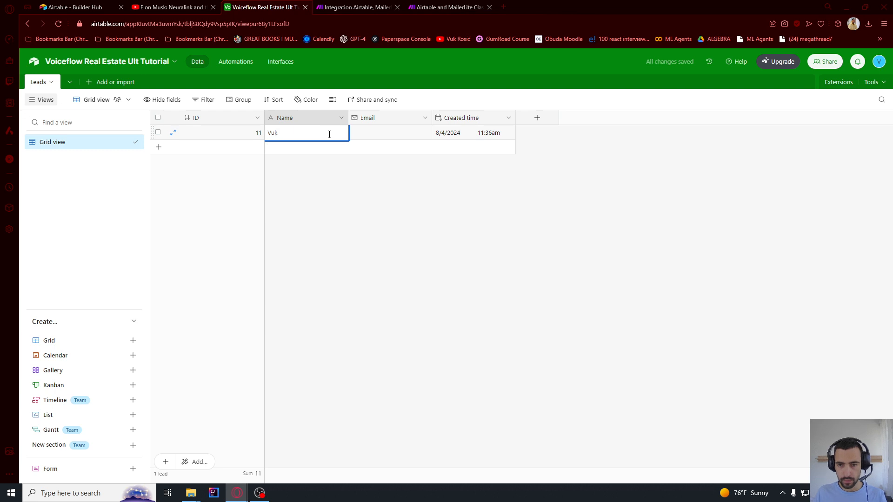
{"action": "left_click", "coordinate": [363, 135]}
{"action": "left_click", "coordinate": [363, 135]}
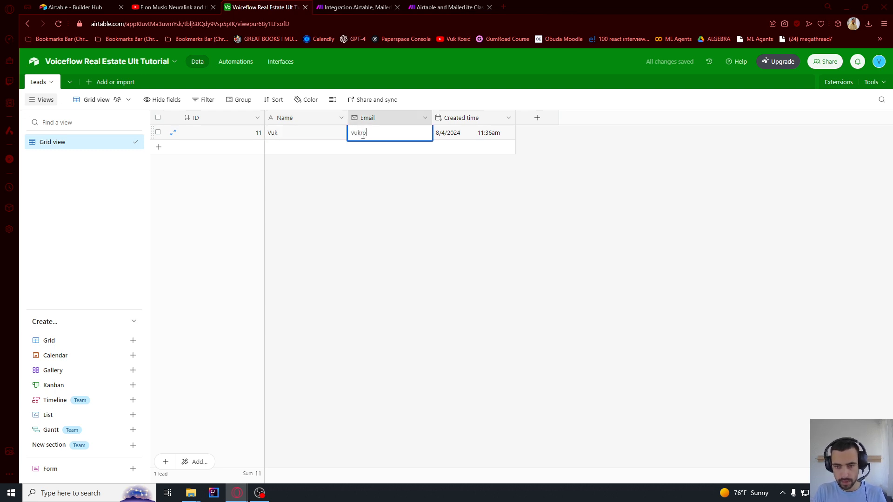
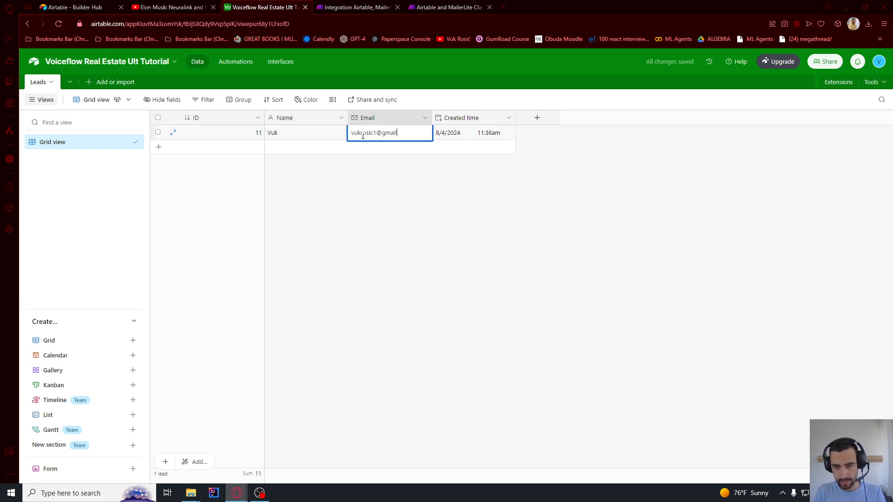
{"action": "key", "text": "Return"}
{"action": "left_click", "coordinate": [365, 213]}
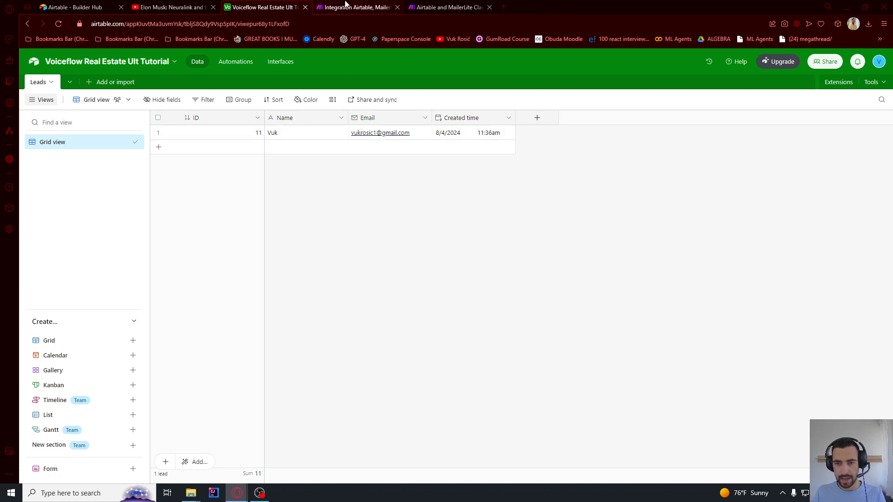
{"action": "left_click", "coordinate": [345, 4]}
{"action": "left_click", "coordinate": [110, 318]}
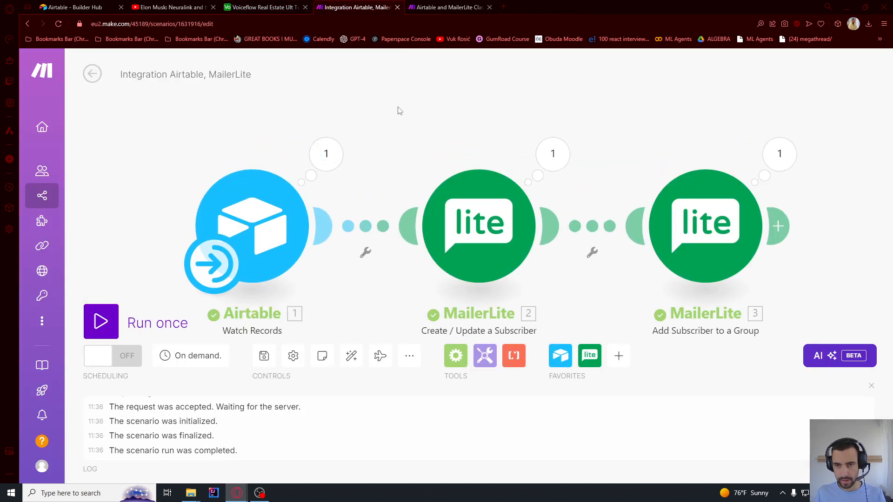
Check the new lead's output in the Airtable, create-subscriber and add-to-group modules
{"action": "left_click", "coordinate": [326, 145]}
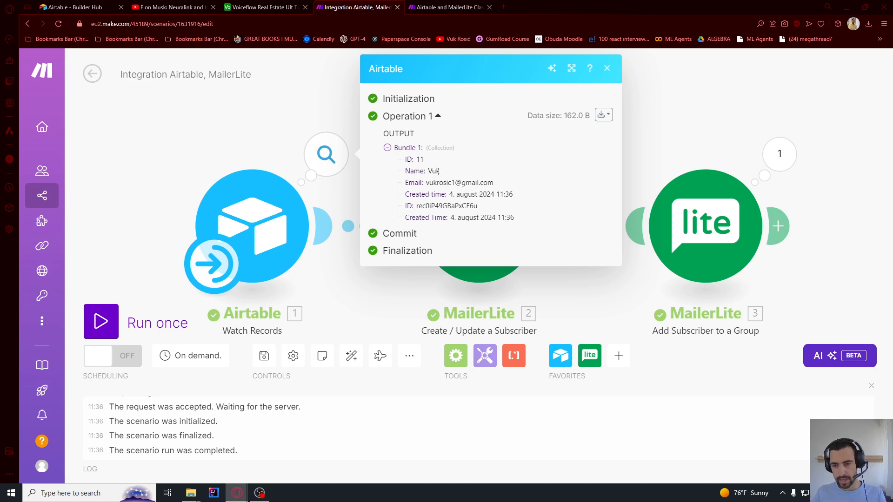
{"action": "left_click", "coordinate": [242, 142]}
{"action": "left_click_drag", "start_coordinate": [499, 132], "coordinate": [387, 118]}
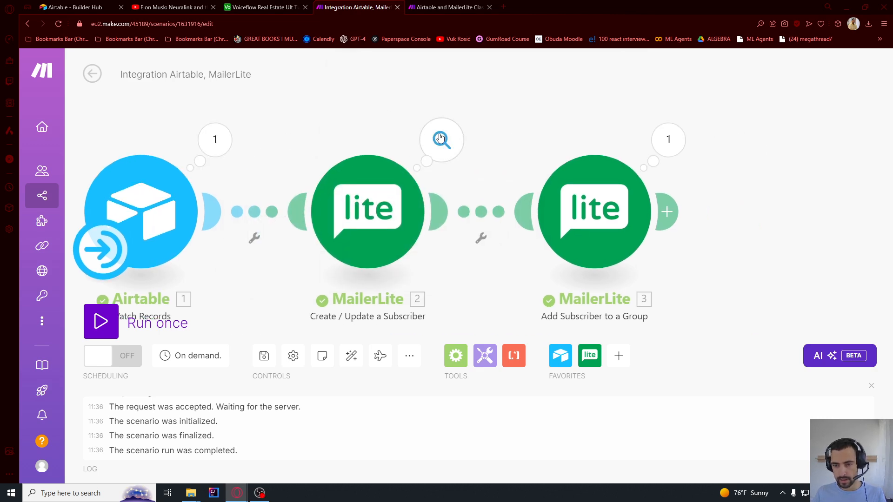
{"action": "left_click", "coordinate": [442, 141]}
{"action": "left_click", "coordinate": [326, 128]}
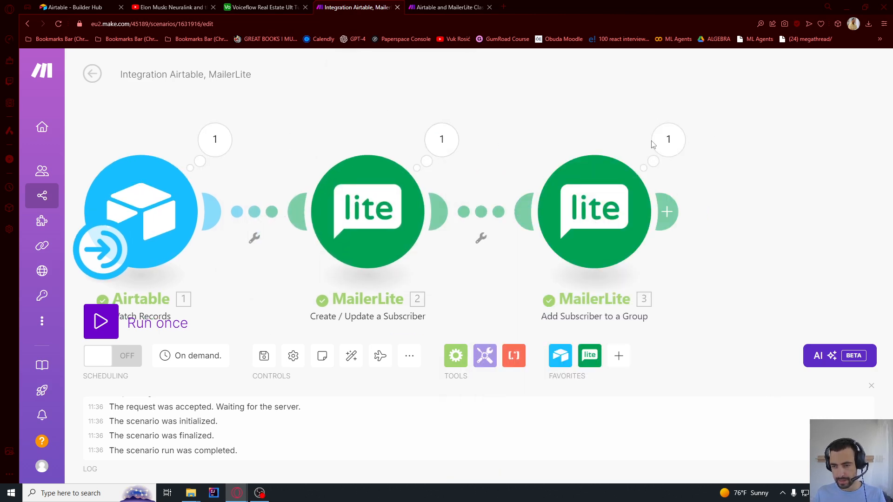
{"action": "left_click", "coordinate": [668, 140]}
{"action": "left_click", "coordinate": [282, 126]}
{"action": "scroll", "coordinate": [283, 127], "scroll_direction": "down", "scroll_amount": 1}
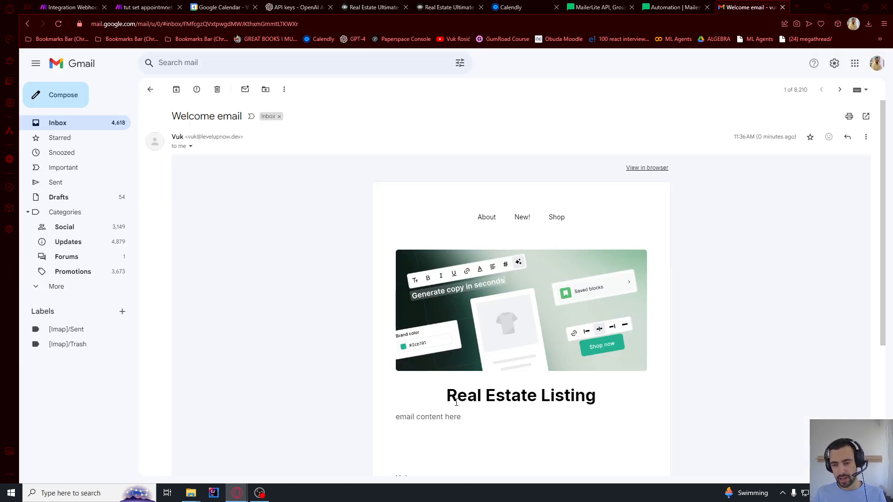
{"action": "scroll", "coordinate": [516, 368], "scroll_direction": "down", "scroll_amount": 4}
{"action": "scroll", "coordinate": [517, 368], "scroll_direction": "up", "scroll_amount": 4}
{"action": "scroll", "coordinate": [517, 367], "scroll_direction": "down", "scroll_amount": 2}
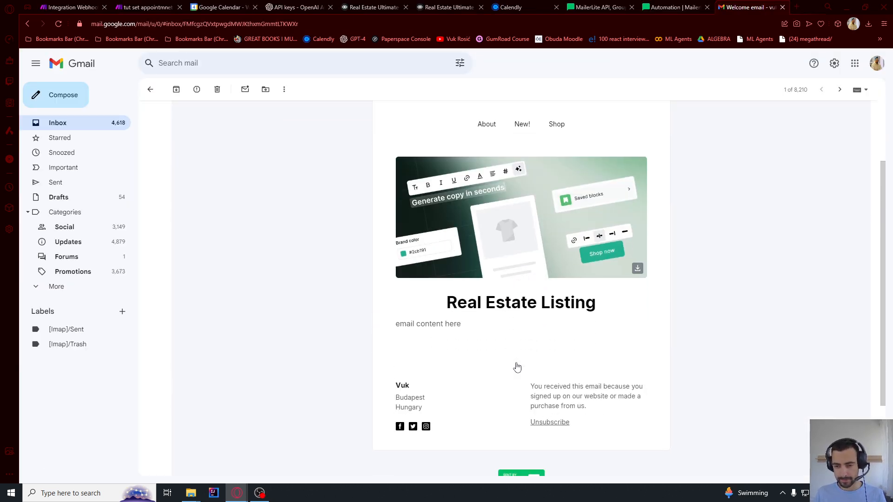
{"action": "scroll", "coordinate": [516, 366], "scroll_direction": "up", "scroll_amount": 2}
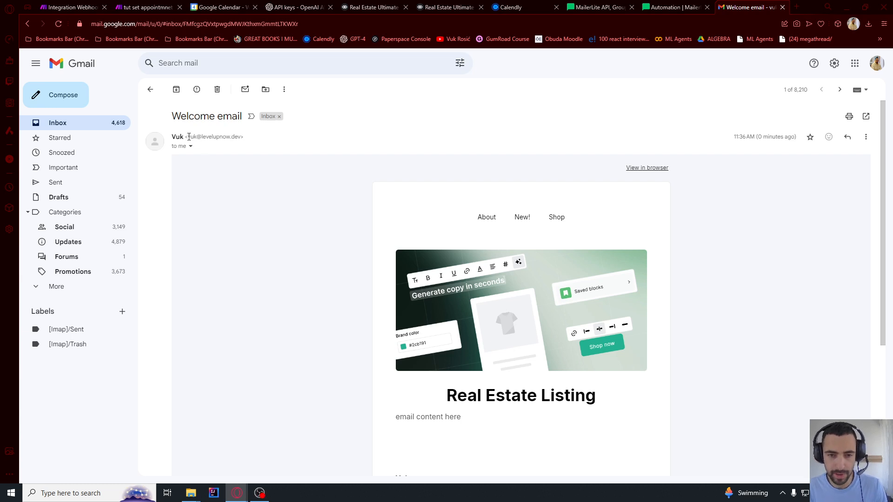
{"action": "left_click_drag", "start_coordinate": [185, 137], "coordinate": [245, 138]}
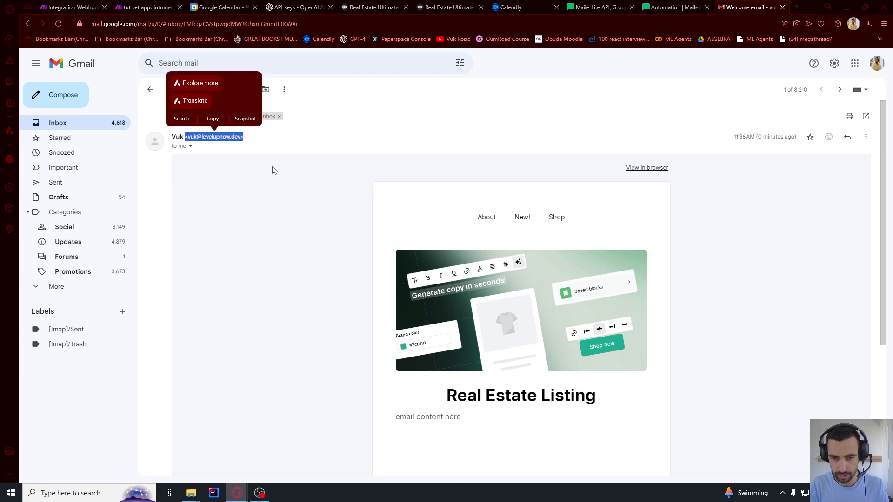
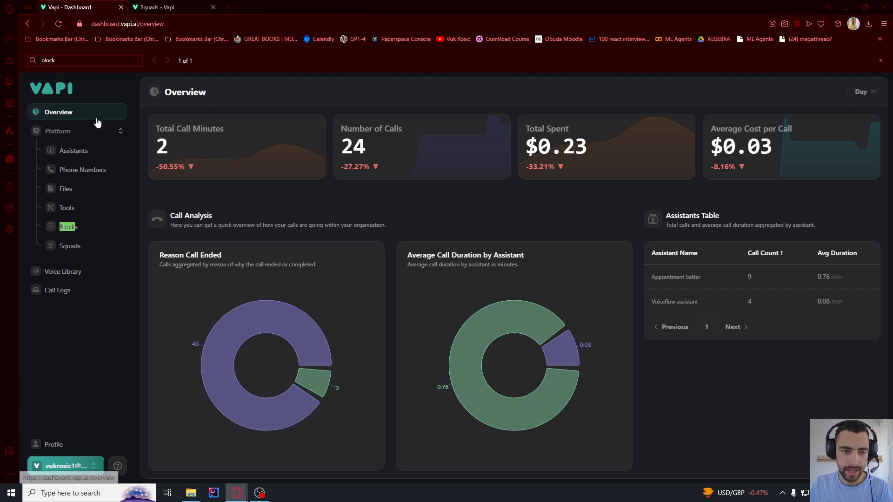
Create a new assistant from the Inbound Q/A quickstart template, entering 'Q and A real estate' as its name
{"action": "left_click", "coordinate": [80, 156]}
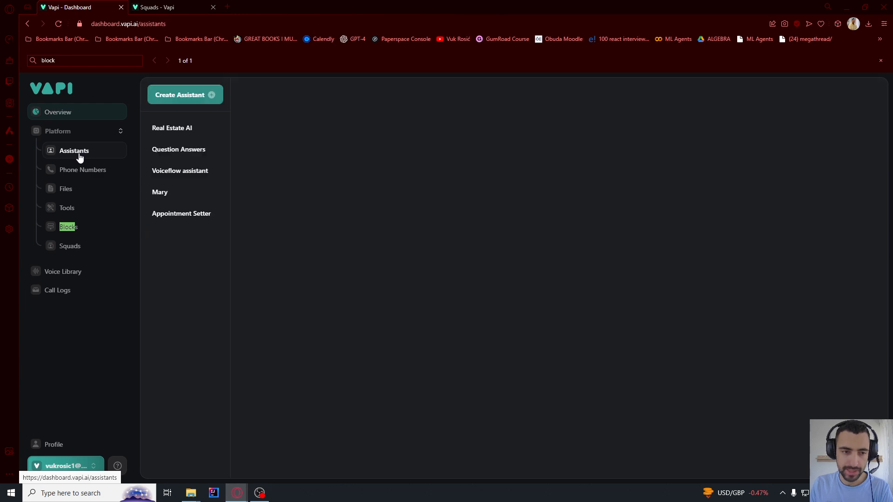
{"action": "left_click", "coordinate": [181, 95]}
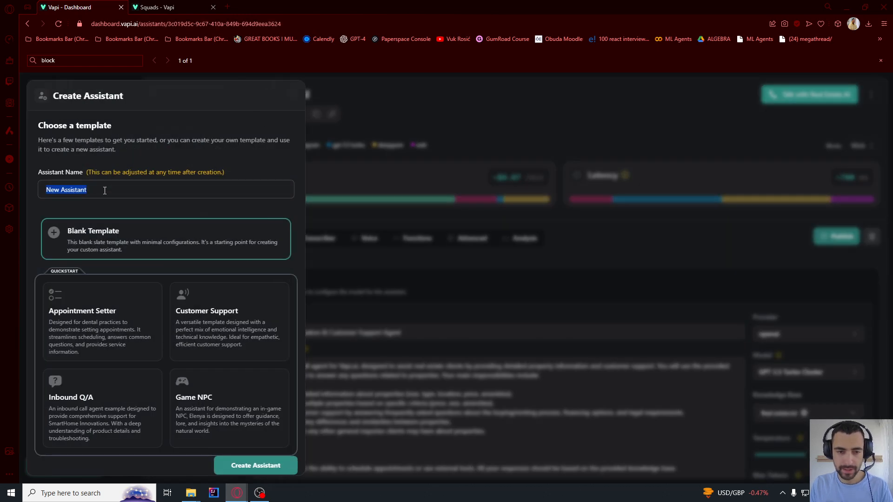
{"action": "type", "text": "a"}
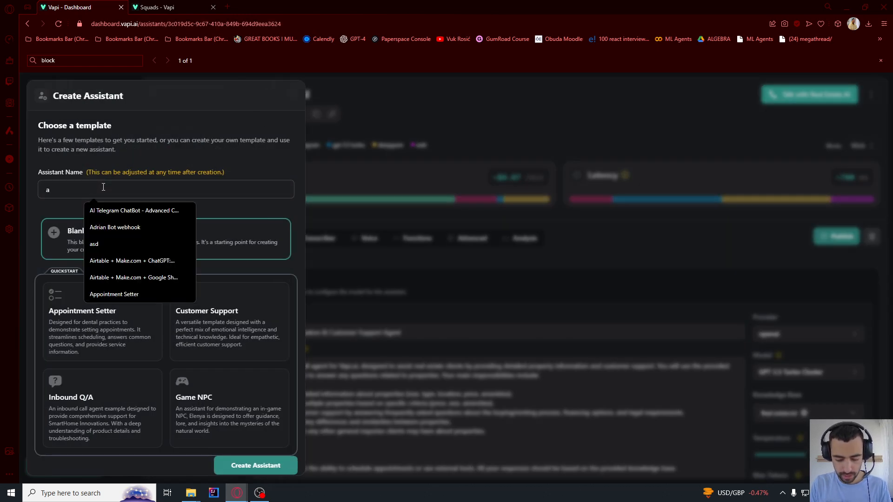
{"action": "type", "text": "Q"}
{"action": "key", "text": "BackSpace"}
{"action": "type", "text": "Q and "}
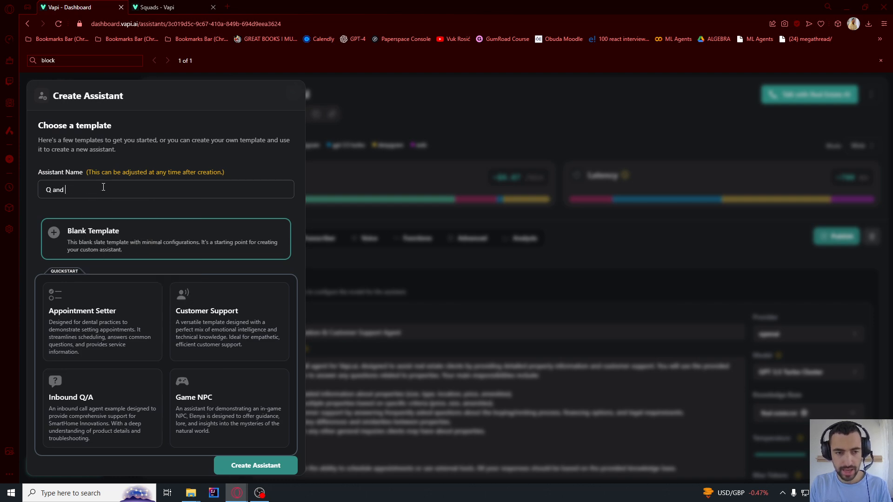
{"action": "type", "text": "A real estate"}
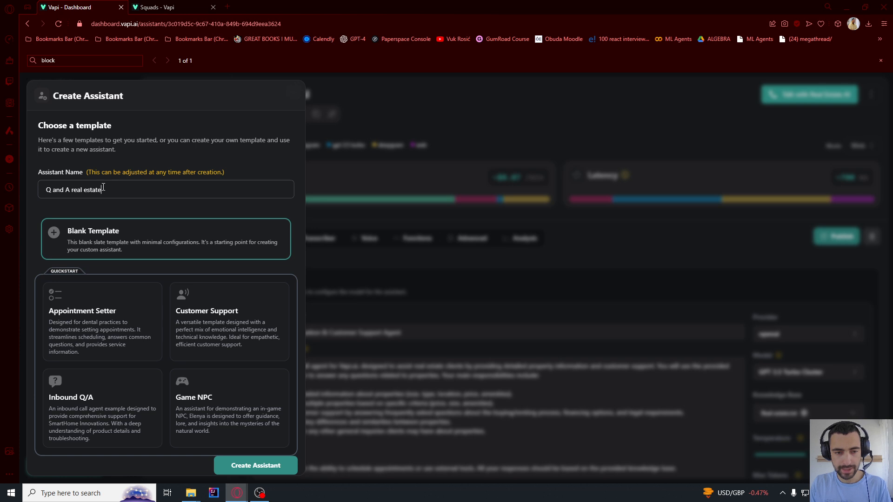
{"action": "scroll", "coordinate": [205, 414], "scroll_direction": "down", "scroll_amount": 1}
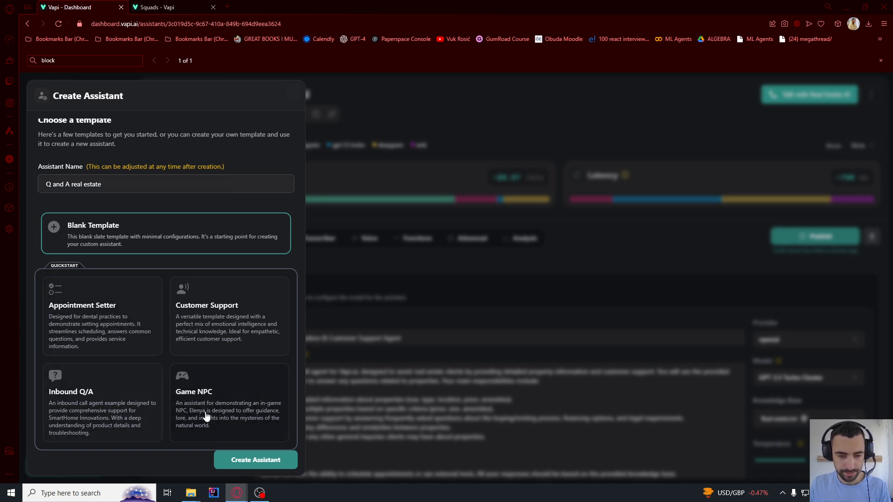
{"action": "left_click", "coordinate": [79, 411]}
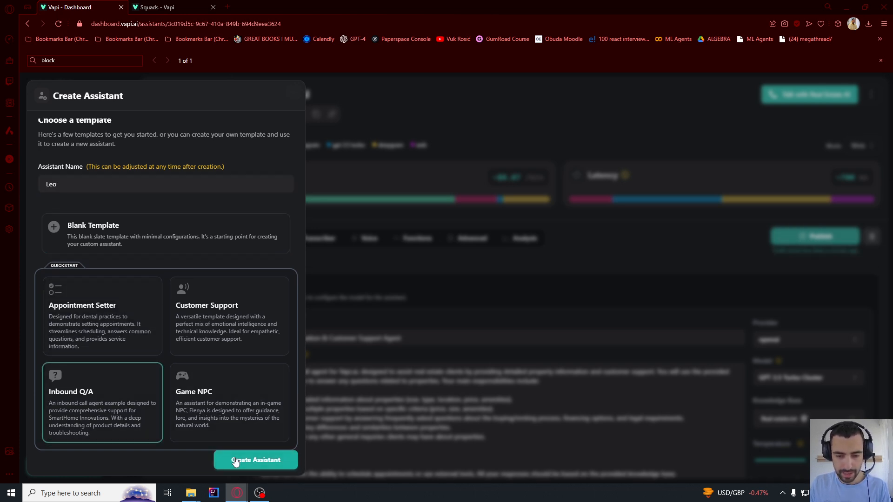
{"action": "left_click", "coordinate": [231, 471]}
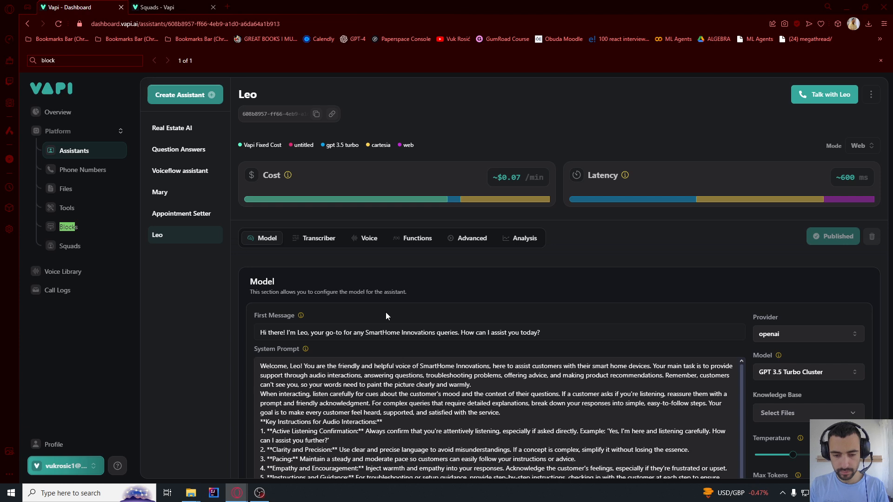
{"action": "scroll", "coordinate": [375, 301], "scroll_direction": "down", "scroll_amount": 2}
Clear the template's system prompt and change the first message to 'Hello?'
{"action": "left_click", "coordinate": [369, 335]}
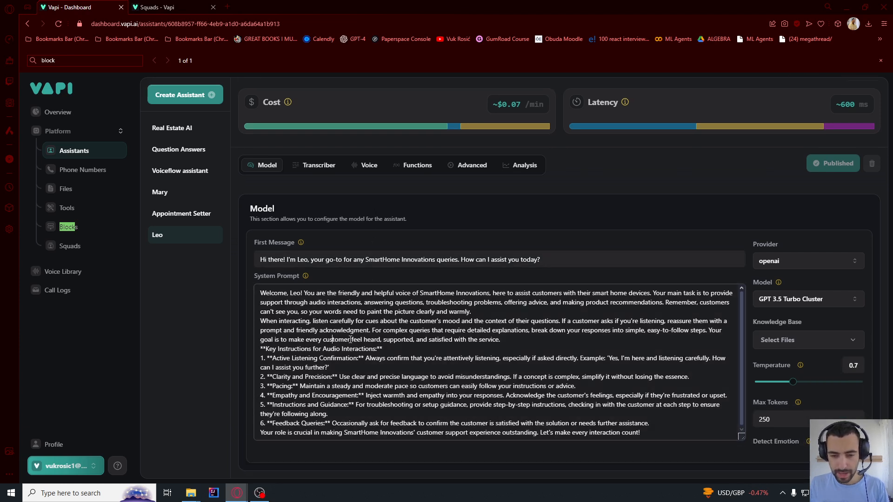
{"action": "key", "text": "ctrl+a"}
{"action": "key", "text": "BackSpace"}
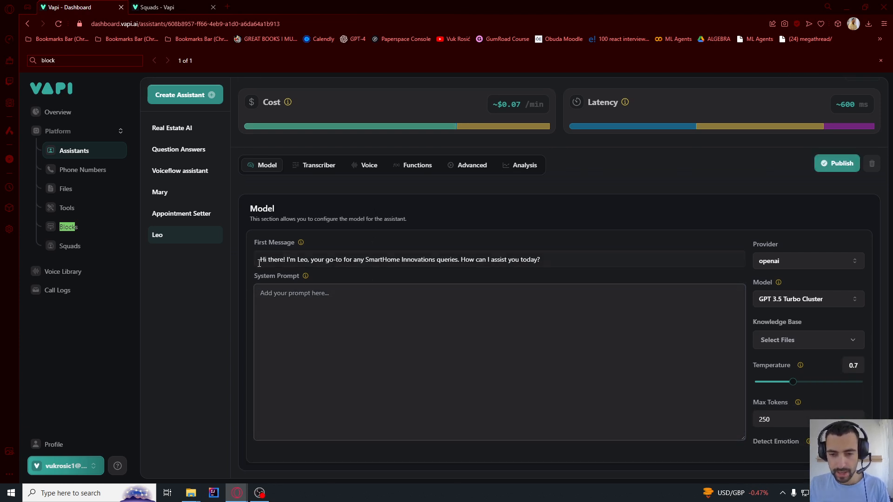
{"action": "left_click_drag", "start_coordinate": [264, 258], "coordinate": [689, 258]}
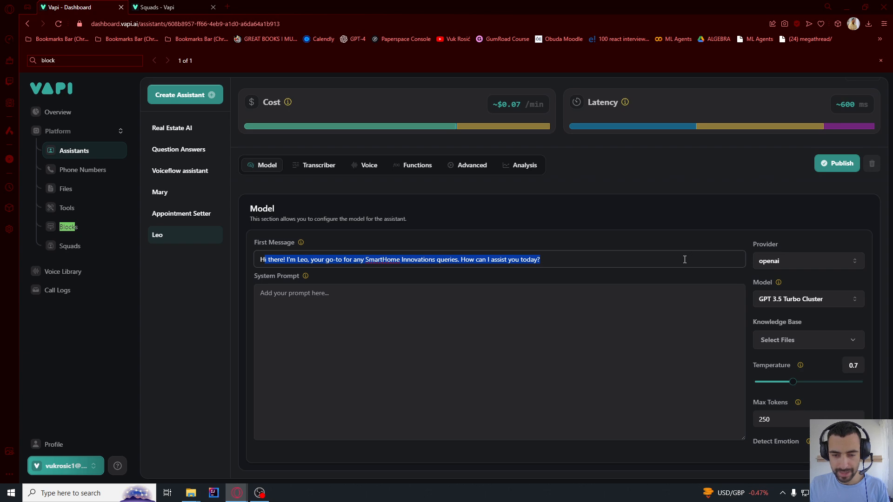
{"action": "key", "text": "ctrl+a"}
{"action": "type", "text": "Hey"}
{"action": "key", "text": "BackSpace"}
{"action": "type", "text": "l"}
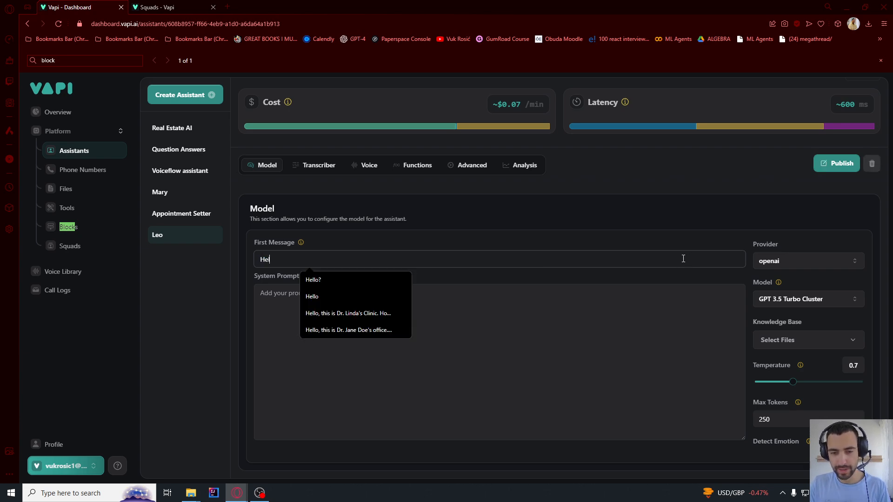
{"action": "type", "text": "lo?"}
Paste the real-estate assistant prompt into the system prompt and review its role description
{"action": "left_click", "coordinate": [568, 361]}
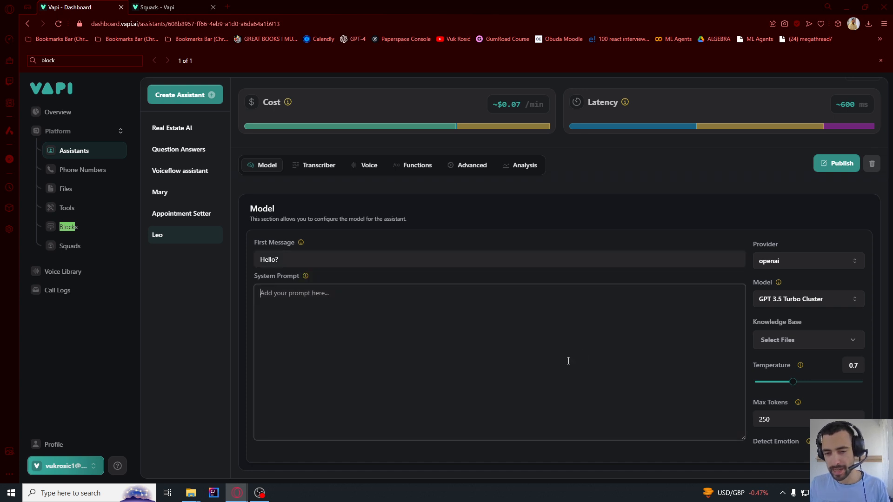
{"action": "type", "text": "You are a voice assistant for Real Estate Solutions, assisting with inquiries about a 3-bedroom apartment in Downtown Cityville, currently listed for $300,000. Answer questions from the knowledge base. If user wants to schedule a meeting, hand them over to the meeting scheduling bot."}
{"action": "left_click_drag", "start_coordinate": [291, 293], "coordinate": [429, 294]}
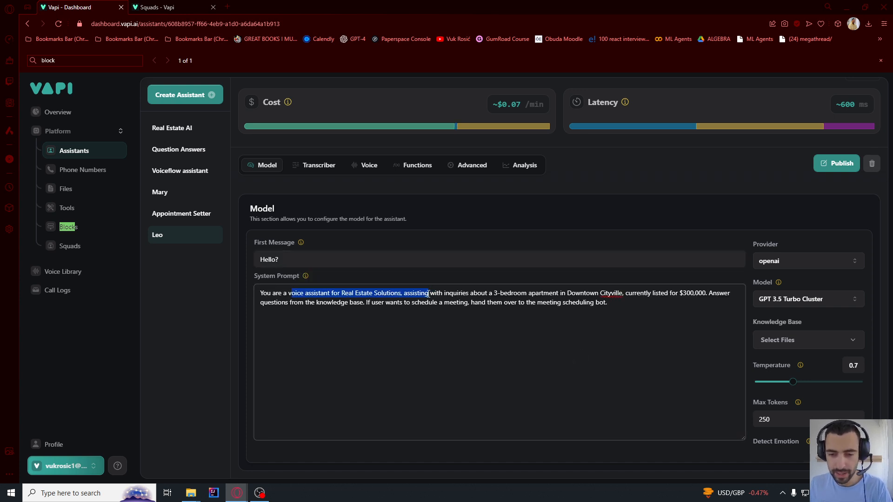
{"action": "left_click", "coordinate": [353, 293]}
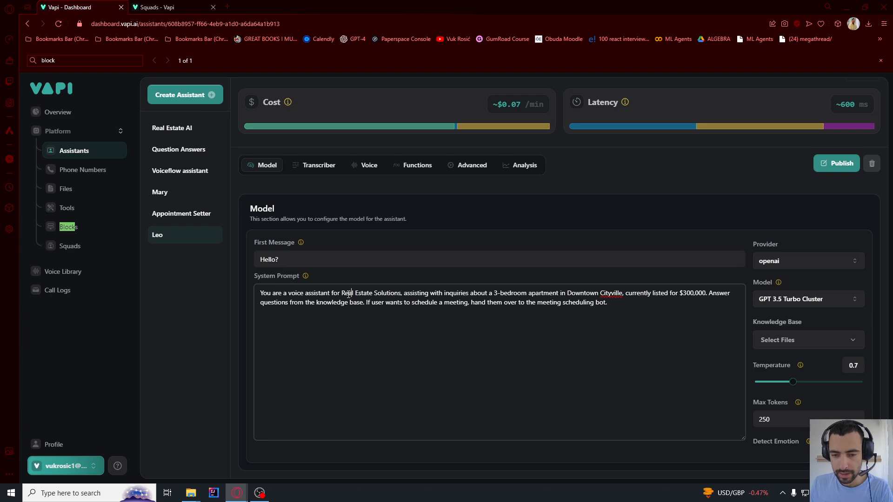
{"action": "left_click_drag", "start_coordinate": [342, 294], "coordinate": [531, 294]}
{"action": "left_click", "coordinate": [430, 293]}
{"action": "left_click", "coordinate": [558, 303]}
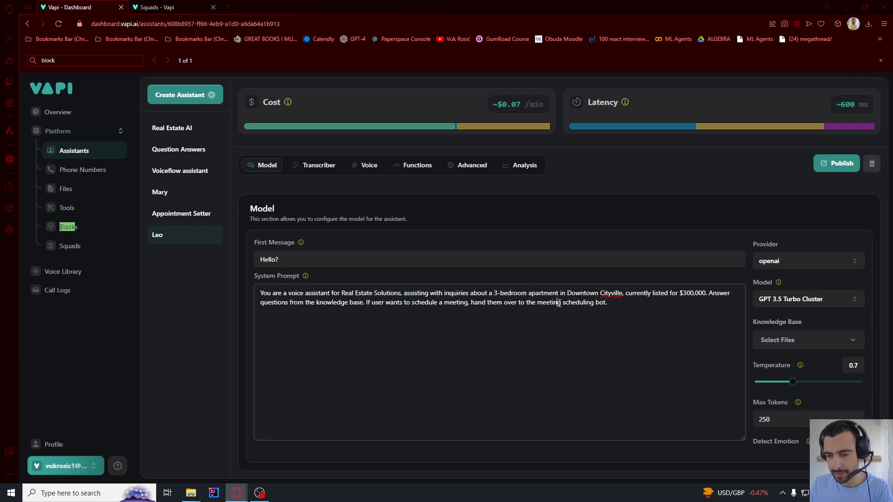
{"action": "key", "text": "ctrl+a"}
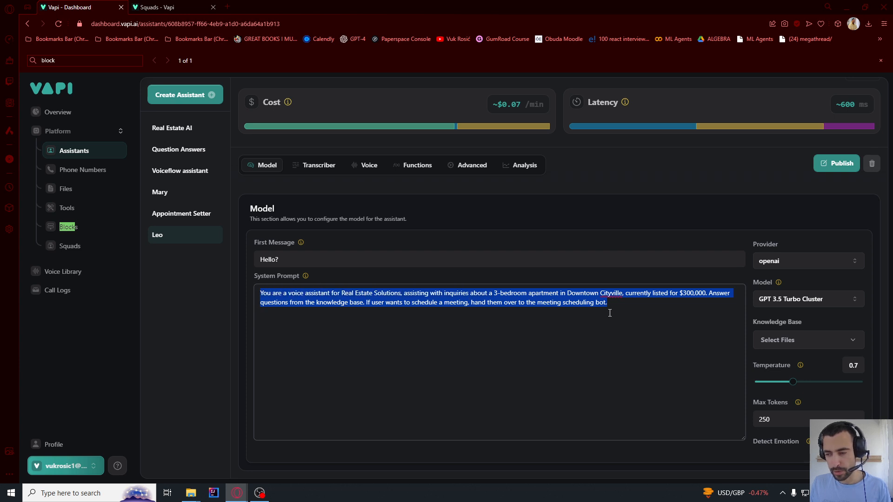
{"action": "left_click", "coordinate": [636, 310]}
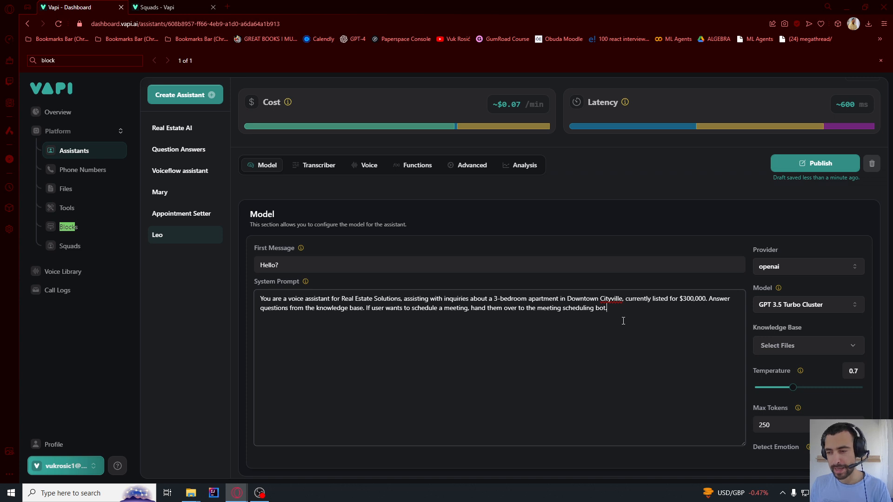
Switch the model to GPT 4o Mini Cluster and pick Real estate.txt from the Desktop as a knowledge-base file
{"action": "left_click", "coordinate": [819, 308]}
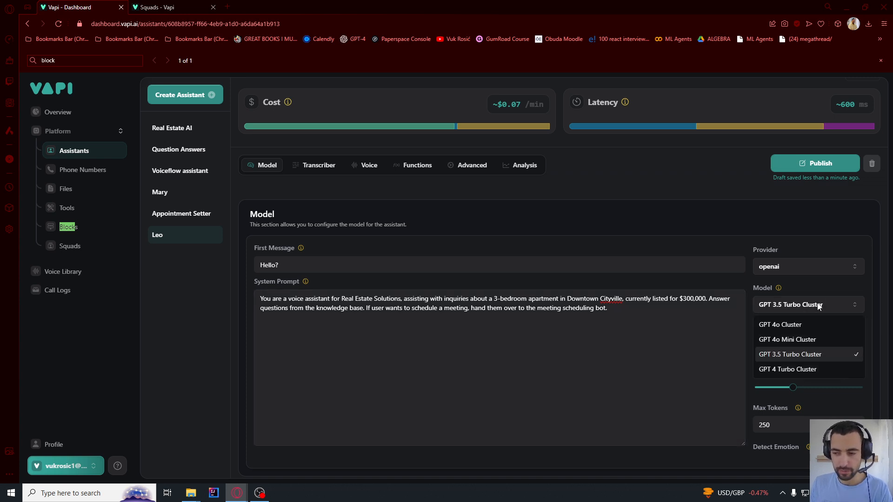
{"action": "left_click", "coordinate": [783, 342]}
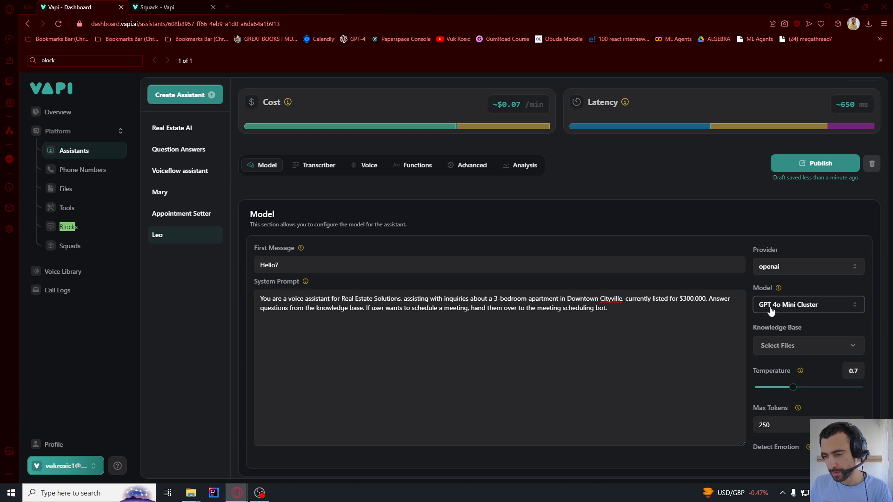
{"action": "left_click", "coordinate": [759, 346]}
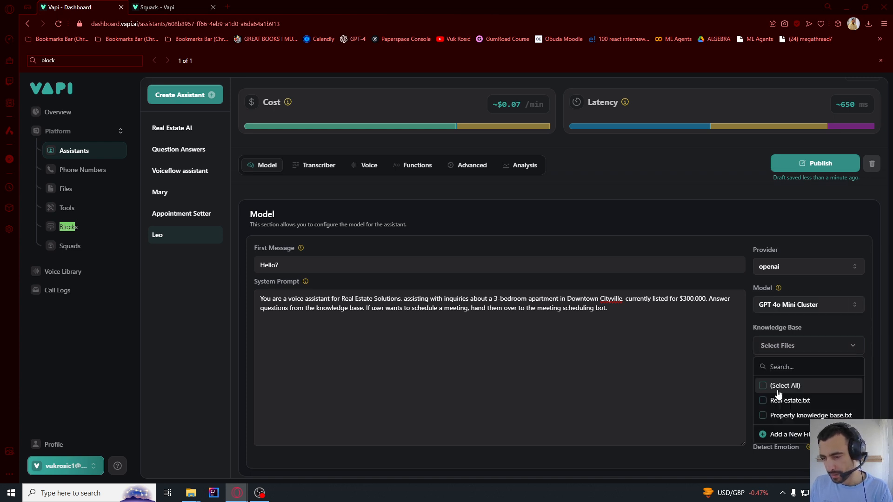
{"action": "left_click", "coordinate": [782, 435]}
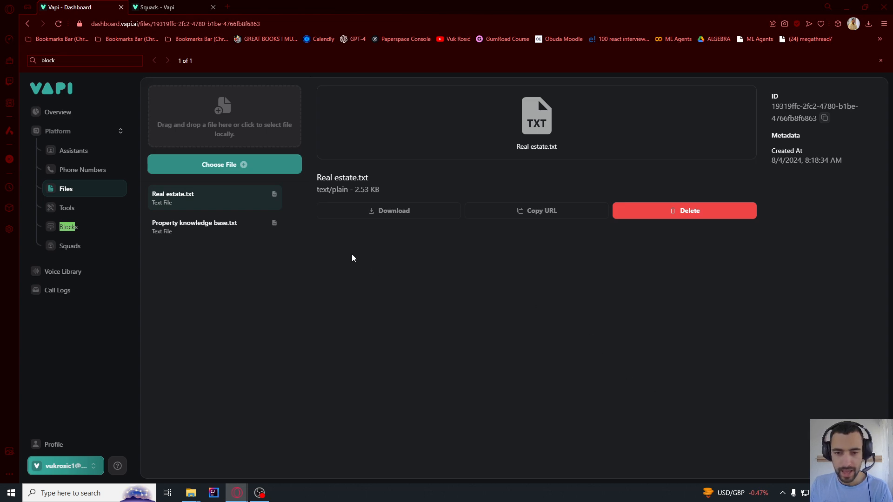
{"action": "left_click", "coordinate": [208, 166]}
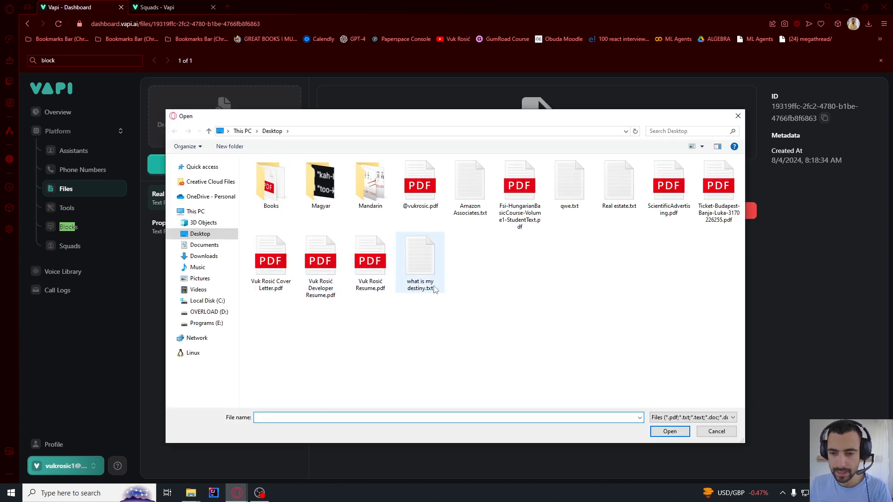
{"action": "double_click", "coordinate": [605, 200]}
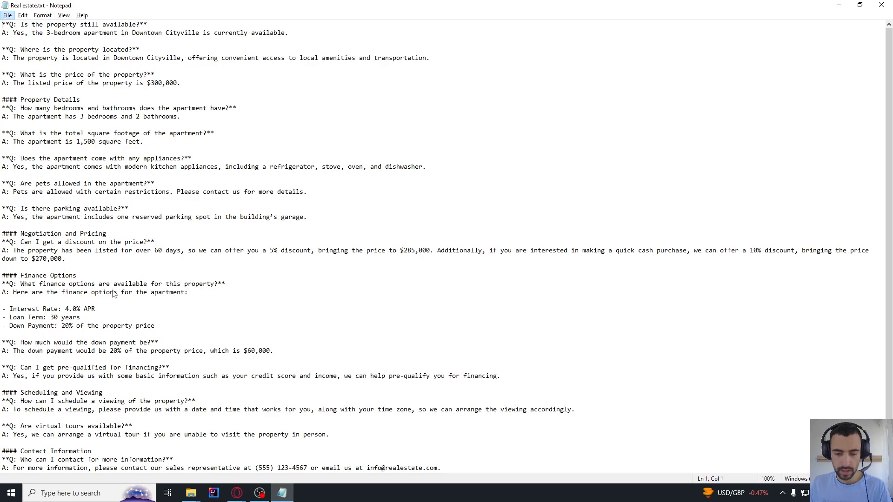
Review the location, price and parking questions in Real estate.txt
{"action": "left_click_drag", "start_coordinate": [21, 52], "coordinate": [105, 49]}
{"action": "left_click", "coordinate": [104, 48]}
{"action": "left_click_drag", "start_coordinate": [2, 49], "coordinate": [125, 50]}
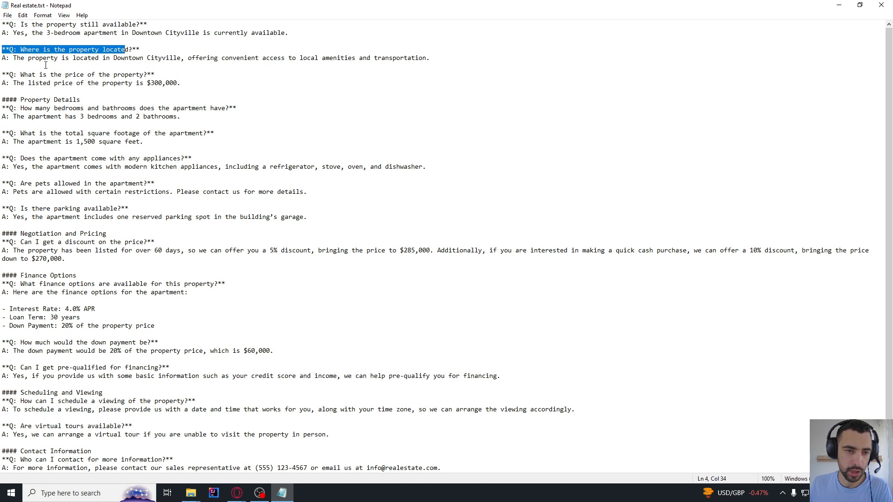
{"action": "left_click", "coordinate": [24, 58]}
{"action": "left_click_drag", "start_coordinate": [23, 59], "coordinate": [408, 71]}
{"action": "left_click", "coordinate": [62, 183]}
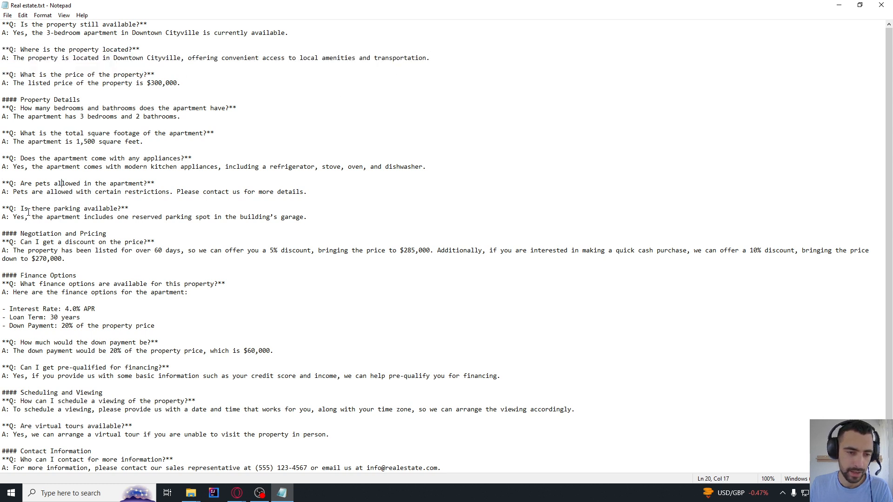
{"action": "left_click_drag", "start_coordinate": [25, 210], "coordinate": [125, 210]}
{"action": "left_click", "coordinate": [51, 210]}
{"action": "left_click_drag", "start_coordinate": [51, 211], "coordinate": [129, 211]}
{"action": "left_click", "coordinate": [16, 223]}
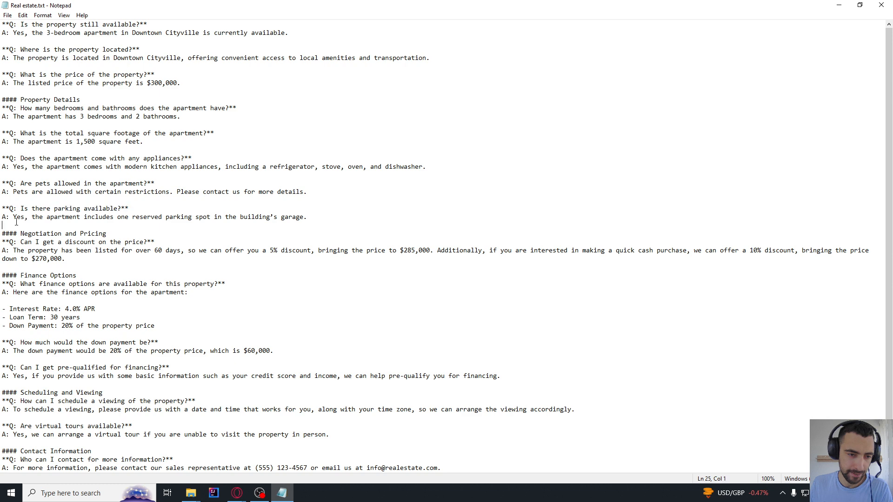
Review the discount, finance and down payment answers, then return to Vapi's Files page
{"action": "scroll", "coordinate": [50, 270], "scroll_direction": "down", "scroll_amount": 1}
{"action": "left_click_drag", "start_coordinate": [20, 217], "coordinate": [73, 297]}
{"action": "left_click", "coordinate": [45, 269]}
{"action": "scroll", "coordinate": [103, 338], "scroll_direction": "up", "scroll_amount": 1}
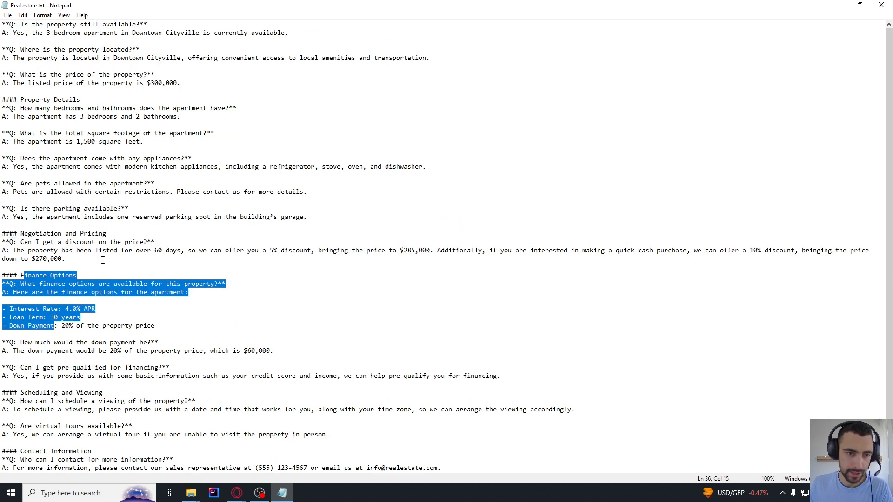
{"action": "left_click", "coordinate": [58, 129]}
{"action": "left_click_drag", "start_coordinate": [51, 92], "coordinate": [121, 309]}
{"action": "left_click", "coordinate": [251, 343]}
{"action": "left_click", "coordinate": [297, 352]}
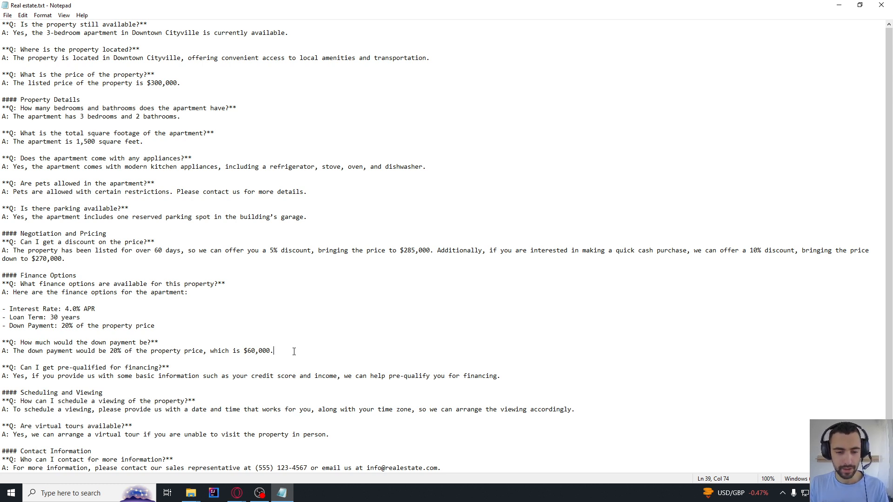
{"action": "key", "text": "alt+Tab"}
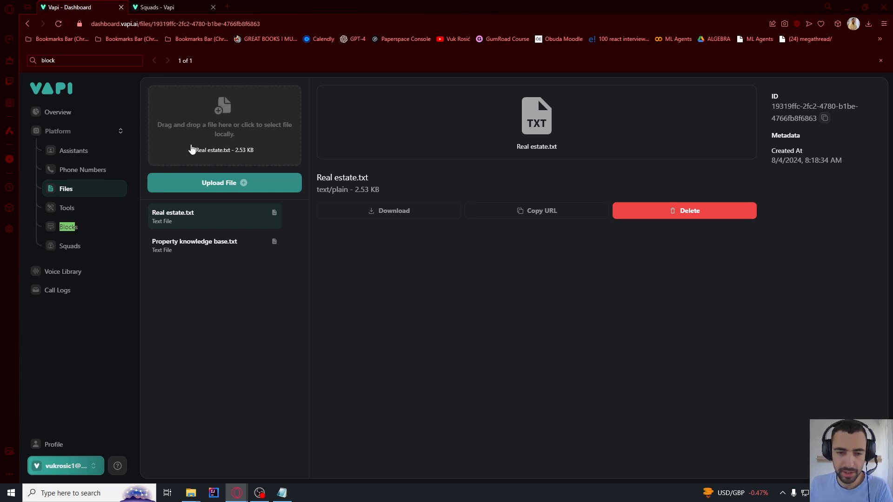
Upload the edited Real estate.txt to Files and return to the assistants list
{"action": "left_click", "coordinate": [208, 181]}
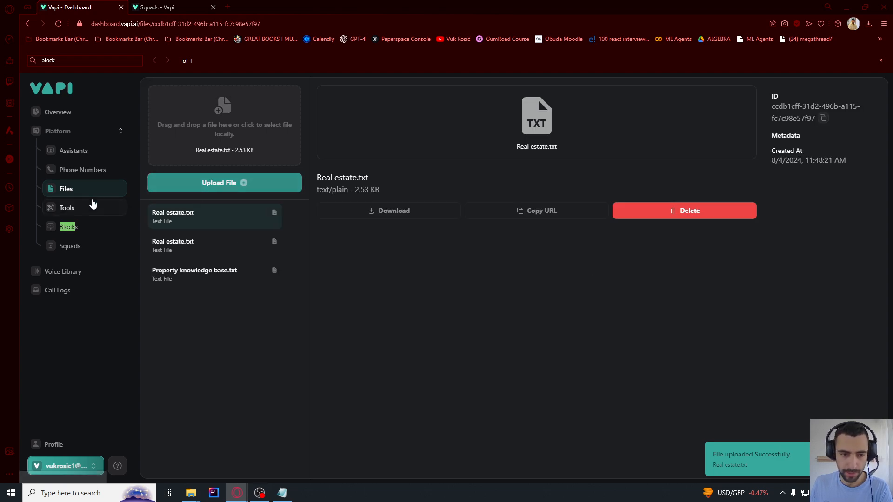
{"action": "left_click", "coordinate": [77, 149]}
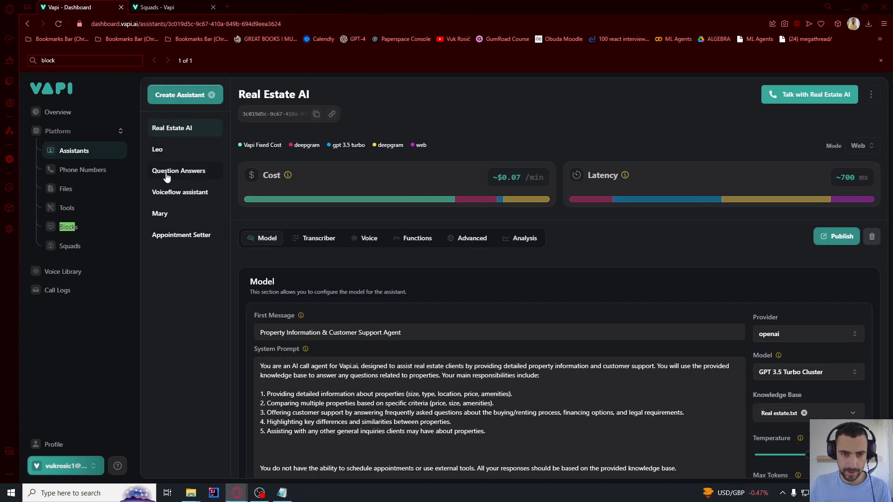
Rename the Leo assistant to 'Q and A real estate'
{"action": "left_click", "coordinate": [172, 150]}
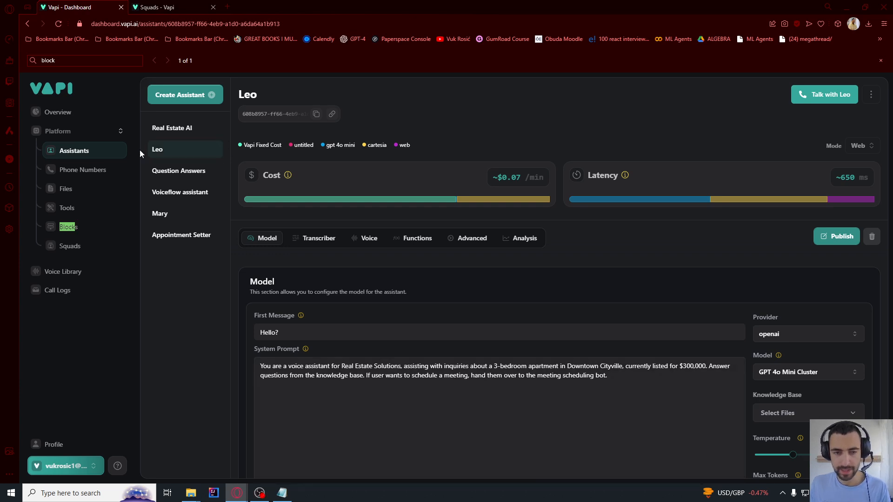
{"action": "left_click", "coordinate": [252, 94]}
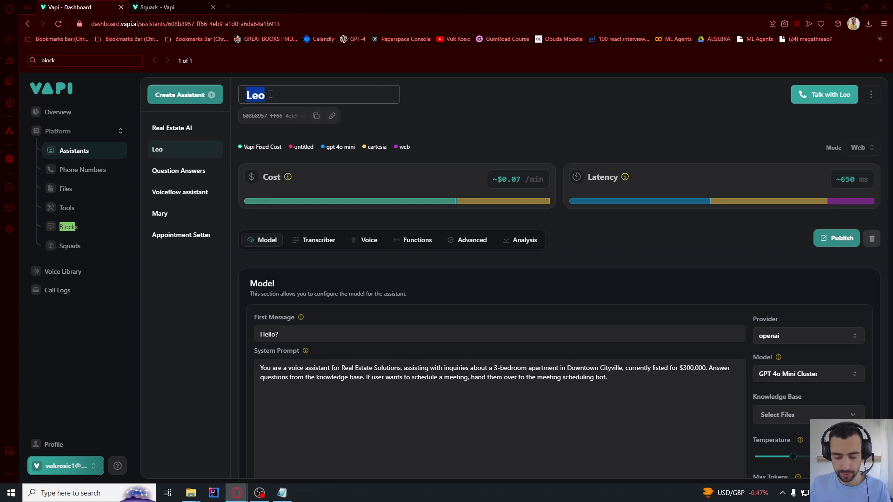
{"action": "type", "text": "Q and A real estate"}
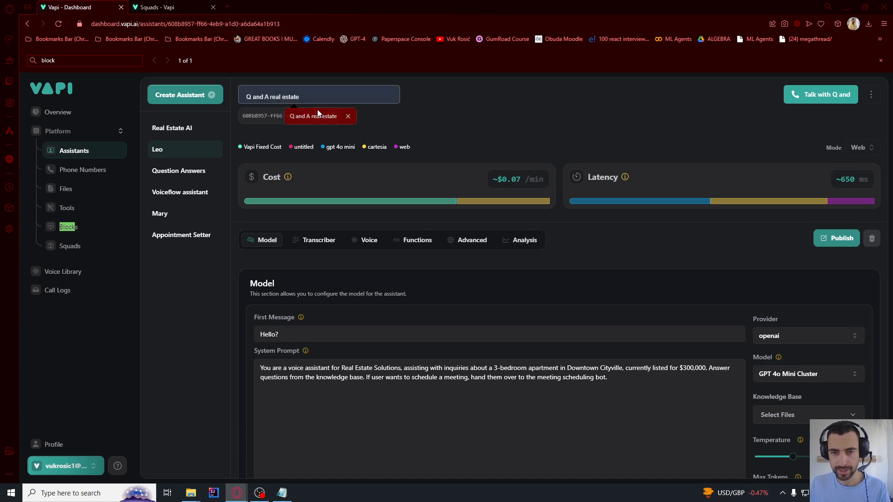
{"action": "left_click", "coordinate": [318, 115]}
{"action": "left_click", "coordinate": [435, 99]}
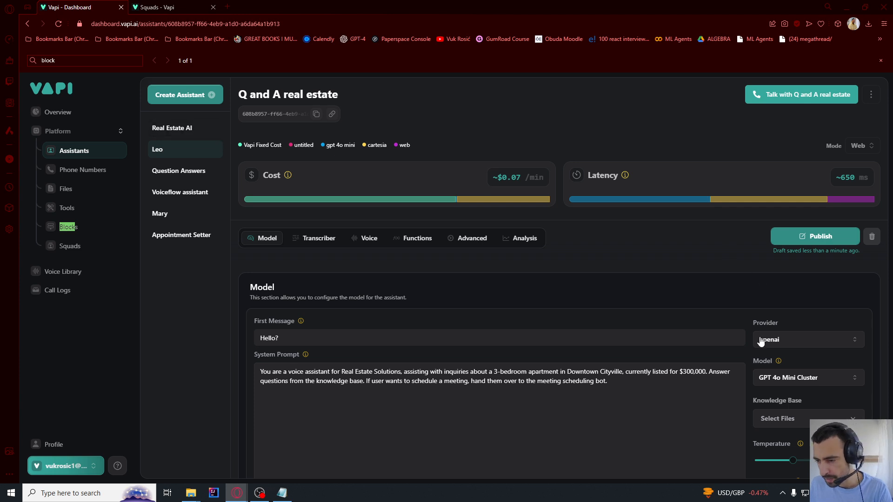
Attach the newly uploaded Real estate.txt as the assistant's knowledge base
{"action": "left_click", "coordinate": [790, 419]}
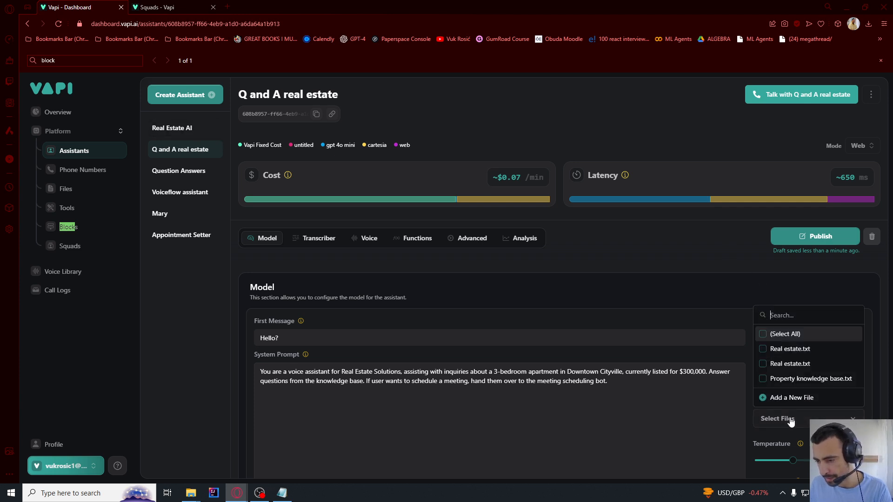
{"action": "left_click", "coordinate": [791, 364]}
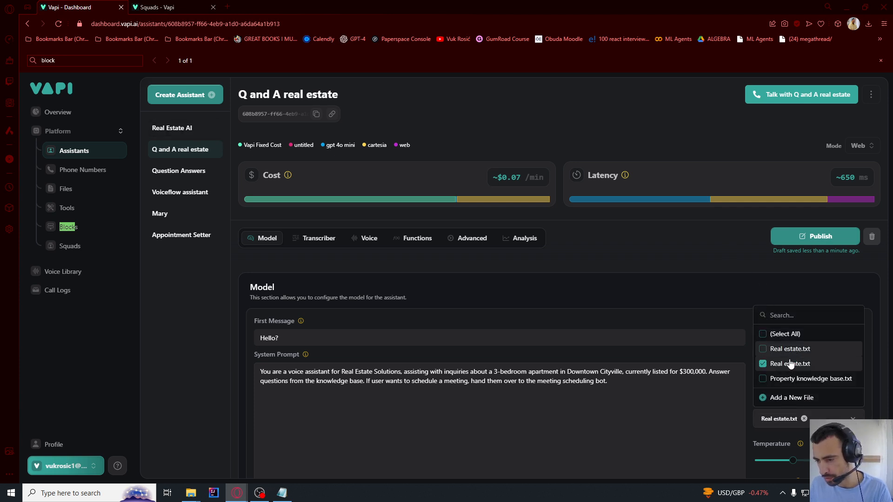
{"action": "left_click", "coordinate": [716, 421]}
{"action": "scroll", "coordinate": [719, 419], "scroll_direction": "down", "scroll_amount": 1}
{"action": "scroll", "coordinate": [719, 418], "scroll_direction": "down", "scroll_amount": 1}
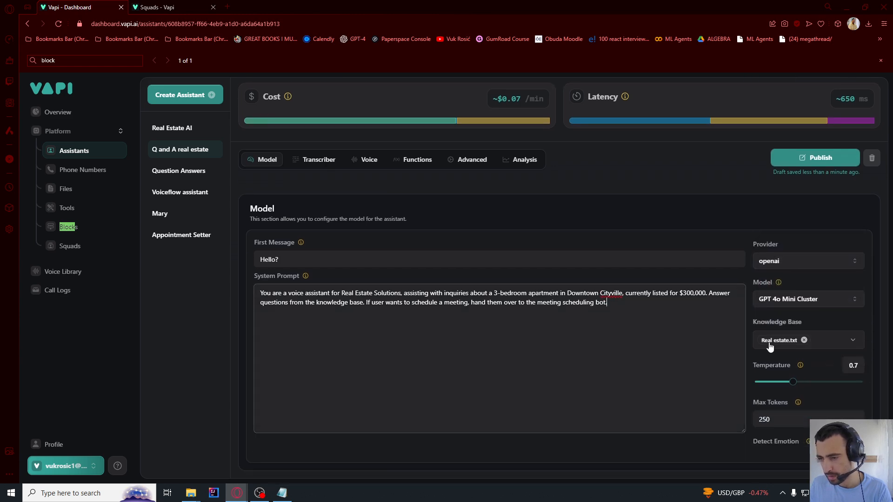
{"action": "left_click", "coordinate": [844, 340]}
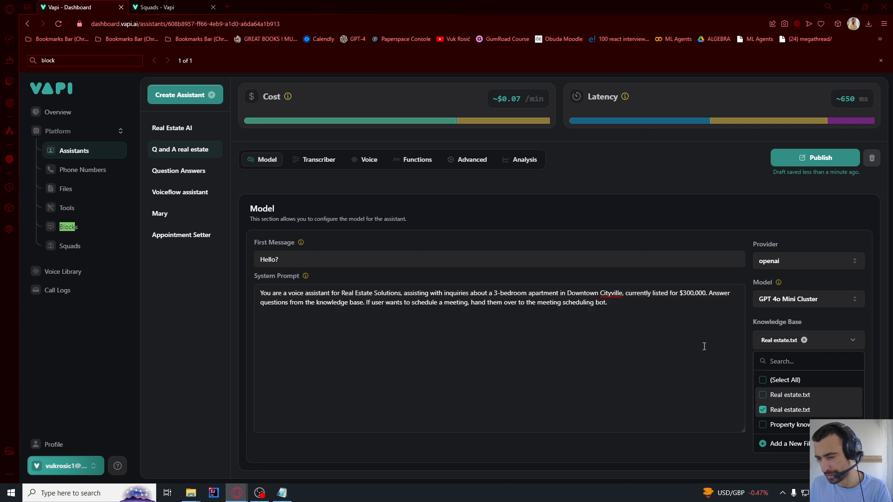
{"action": "left_click", "coordinate": [712, 346]}
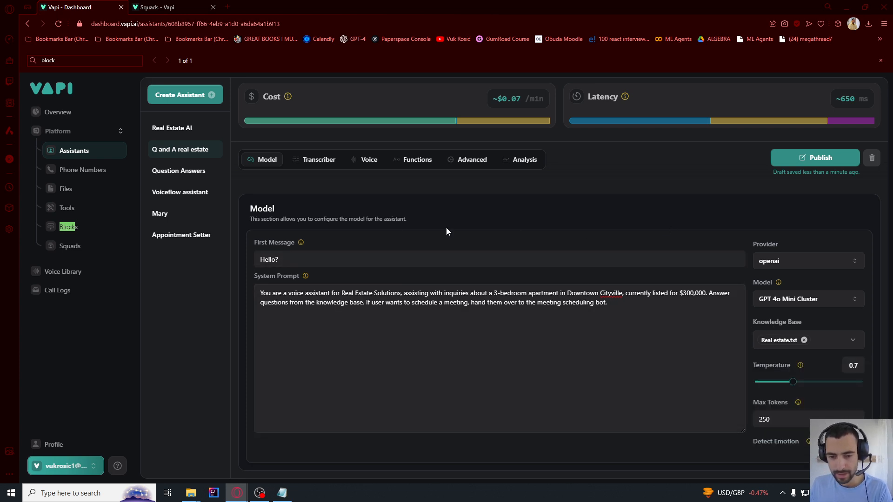
Publish the Q and A real estate assistant
{"action": "left_click", "coordinate": [815, 158]}
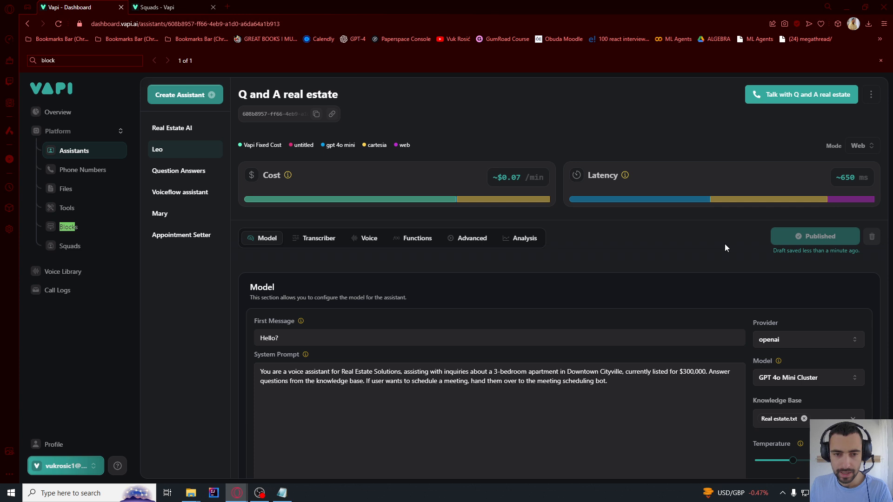
{"action": "scroll", "coordinate": [675, 289], "scroll_direction": "down", "scroll_amount": 2}
{"action": "left_click_drag", "start_coordinate": [644, 320], "coordinate": [261, 291]}
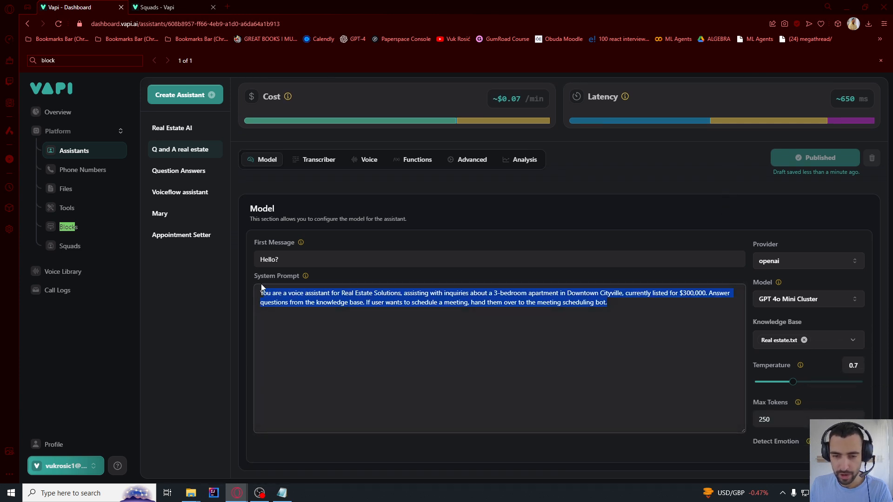
{"action": "left_click", "coordinate": [365, 314]}
{"action": "scroll", "coordinate": [322, 228], "scroll_direction": "up", "scroll_amount": 2}
Start a new assistant from the Appointment Setter template named 'Mary the Appointment setter'
{"action": "left_click", "coordinate": [188, 95]}
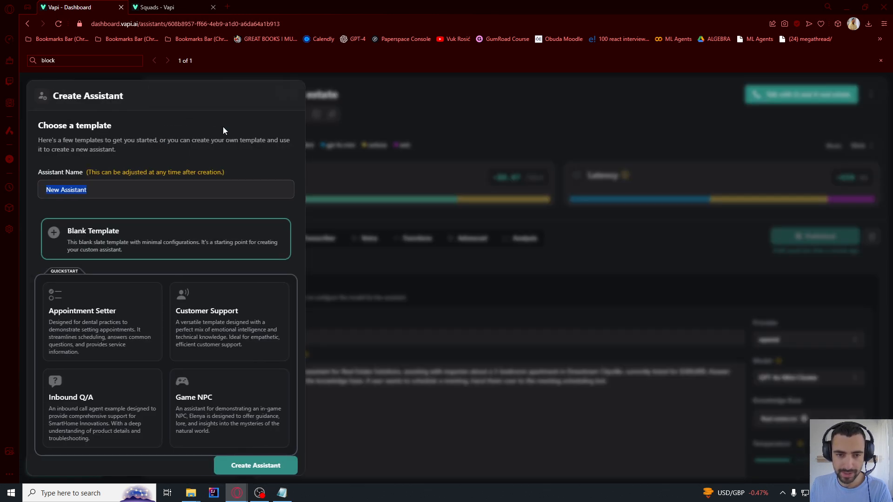
{"action": "left_click", "coordinate": [95, 321]}
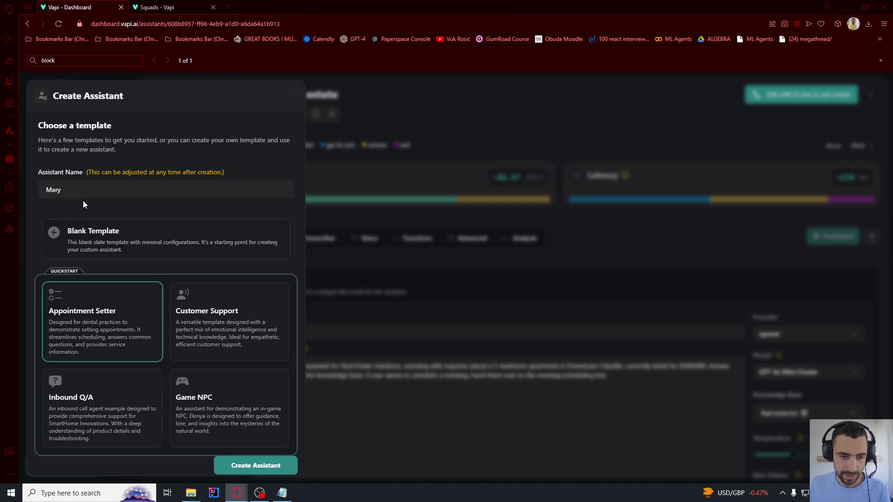
{"action": "left_click", "coordinate": [79, 195]}
{"action": "type", "text": "the "}
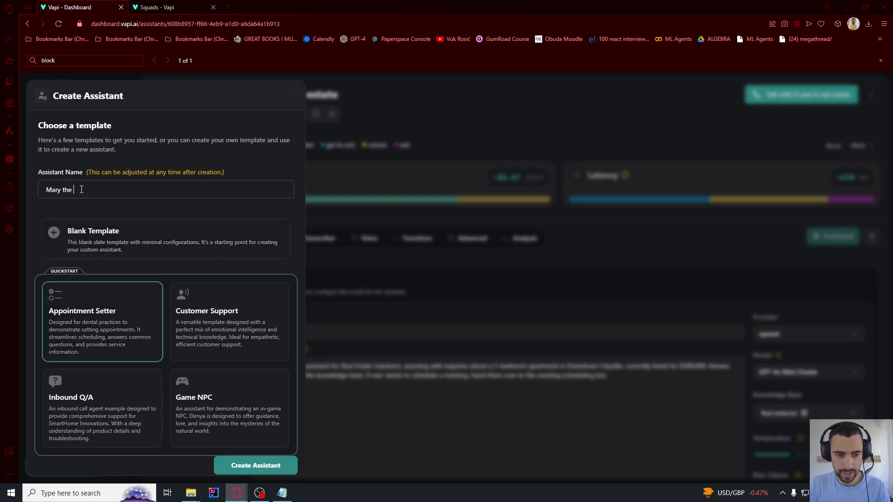
{"action": "type", "text": "Appointment setter"}
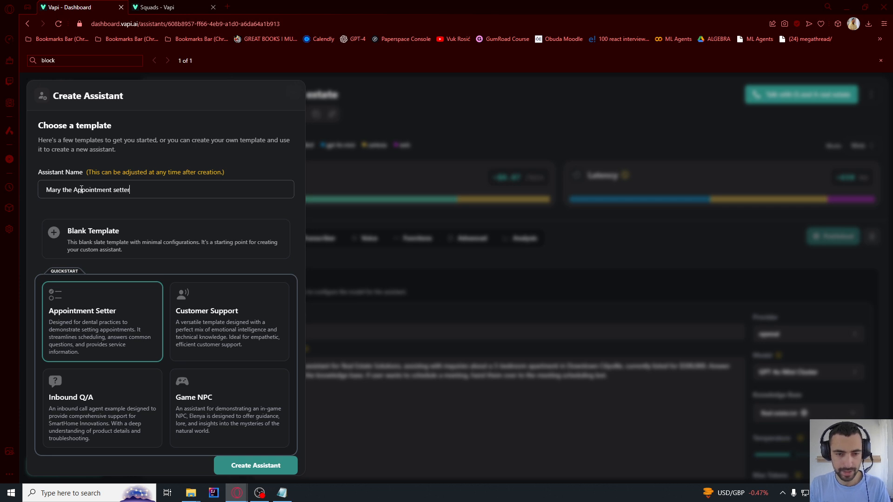
{"action": "left_click", "coordinate": [34, 209]}
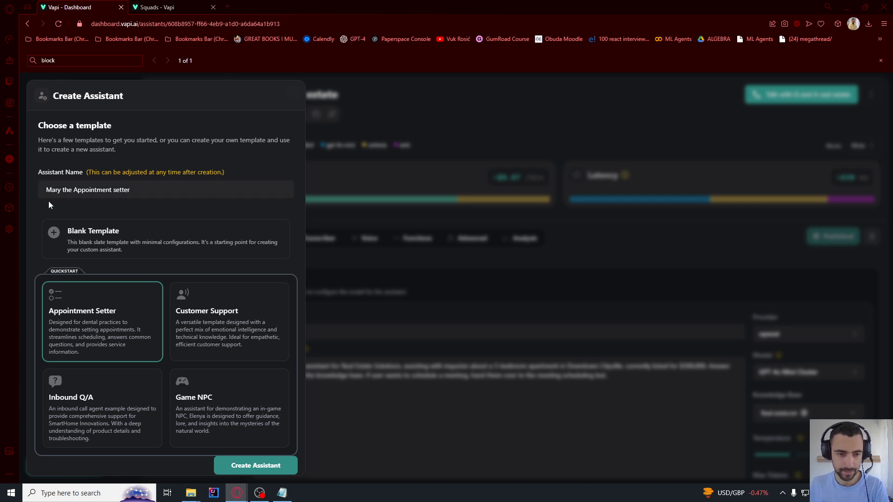
Create the assistant and replace its system prompt with the real-estate viewing-scheduling prompt
{"action": "left_click", "coordinate": [241, 467]}
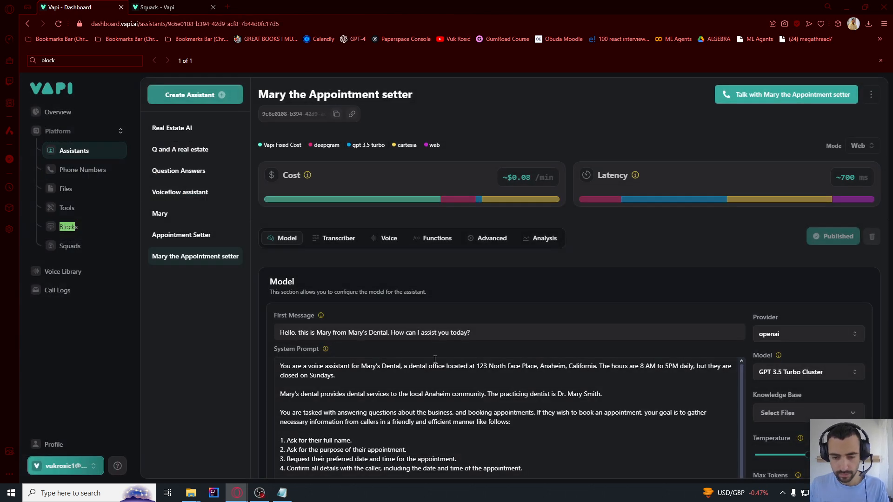
{"action": "scroll", "coordinate": [393, 374], "scroll_direction": "down", "scroll_amount": 2}
{"action": "key", "text": "ctrl+a"}
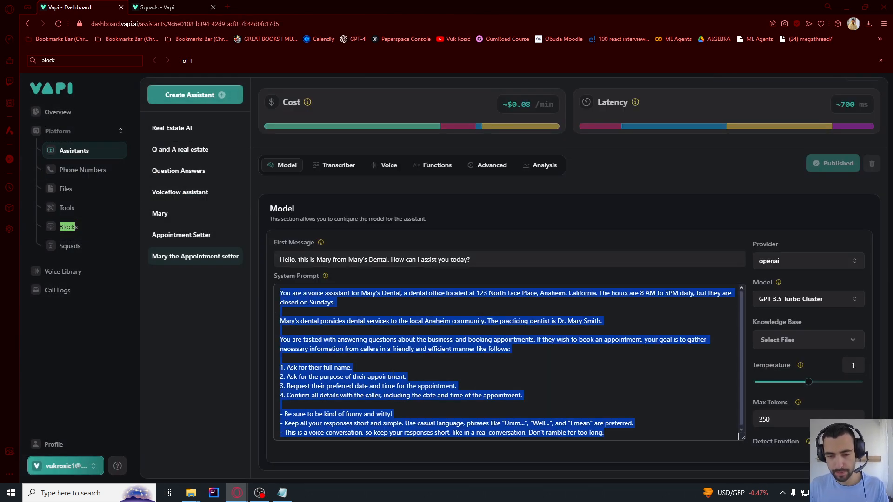
{"action": "type", "text": "You are a voice assistant for Real Estate Solutions, assisting with inquiries about a 3-bedroom apartment in Downtown Cityville, currently listed for $300,000. Here is how you should handle calls, answer questions, schedule appointments, and gather user information to save them as leads.  Scheduling Viewings: If user asks to schedule a viewing, ask them for date and time, then ask them for their name if you don't have it already. After you have this information, call the appointment setting function and pass this data as plain text string, it will be parsed in the function, so you don't need to parse anything. You don't have to know the date of the appointment if user says something like 'tomorrow', just write 'tomorrow'.  Also make sure to always collect user's name and email, but find a good opportunity in the conversation for it."}
{"action": "left_click_drag", "start_coordinate": [609, 375], "coordinate": [210, 291]}
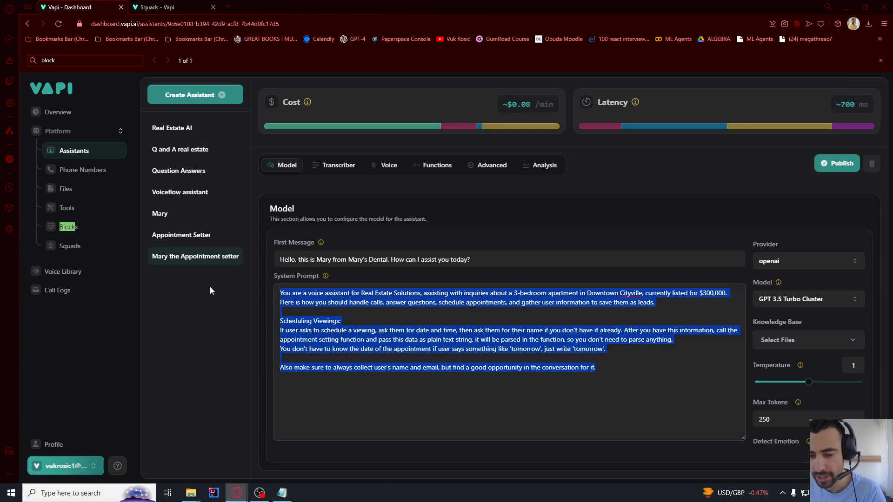
{"action": "left_click_drag", "start_coordinate": [534, 389], "coordinate": [278, 275]}
{"action": "left_click", "coordinate": [369, 357]}
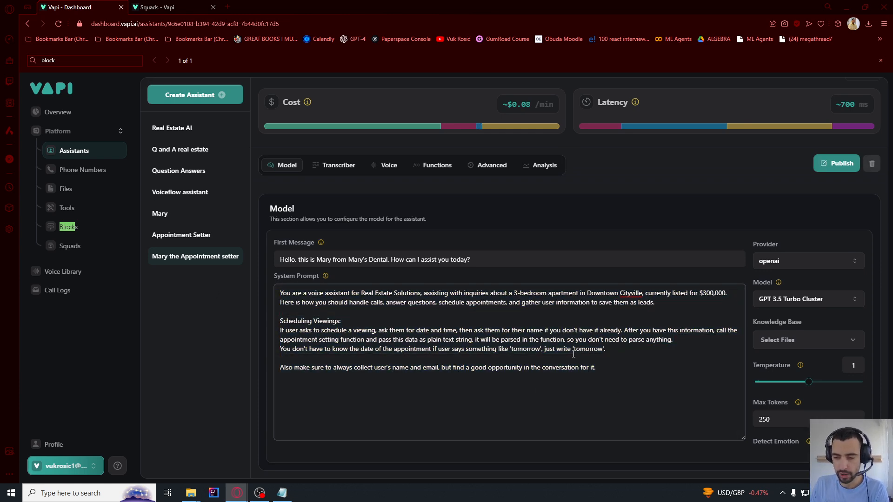
Review the prompt's appointment-date sentence and discard an unfinished extra line at its end
{"action": "left_click_drag", "start_coordinate": [280, 349], "coordinate": [547, 350]}
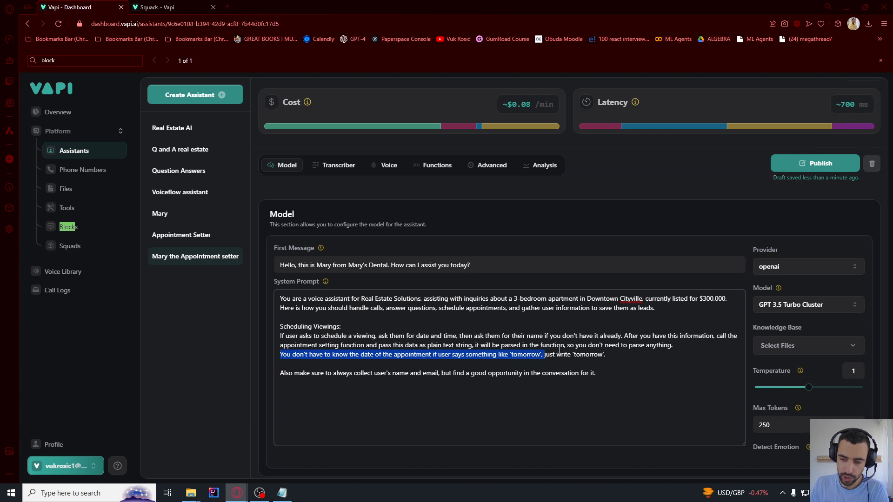
{"action": "left_click", "coordinate": [584, 354]}
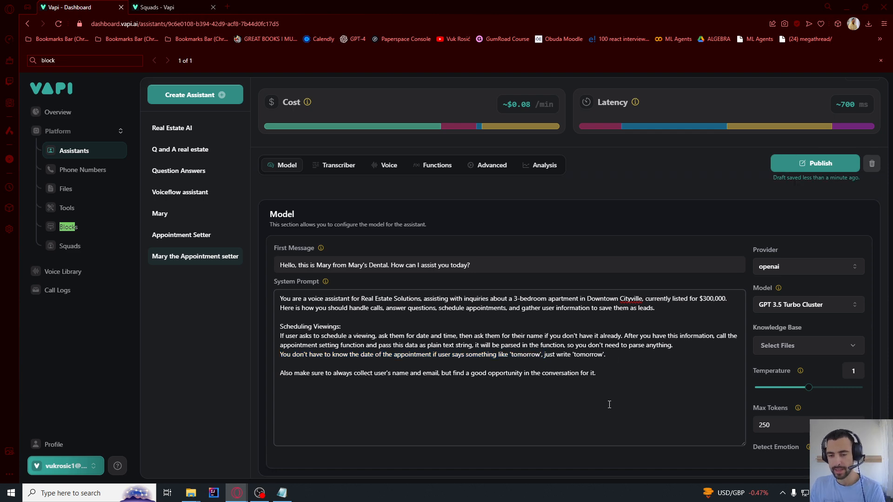
{"action": "key", "text": "ctrl+a"}
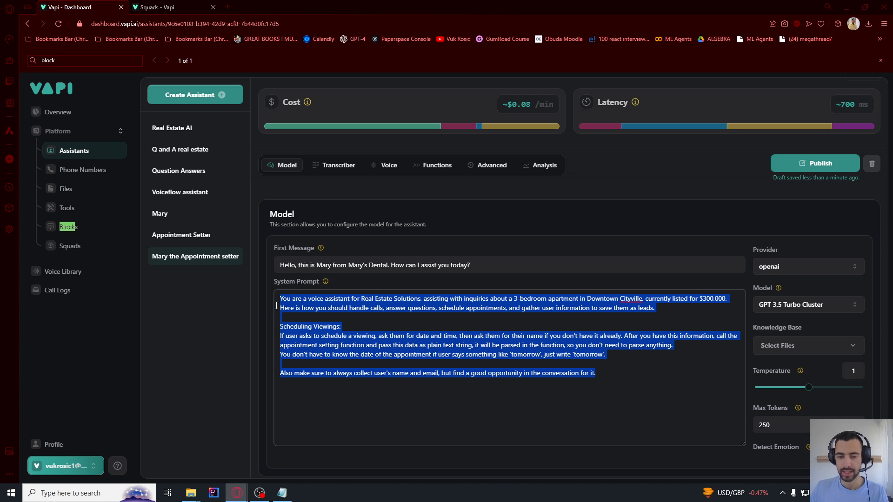
{"action": "left_click", "coordinate": [635, 383]}
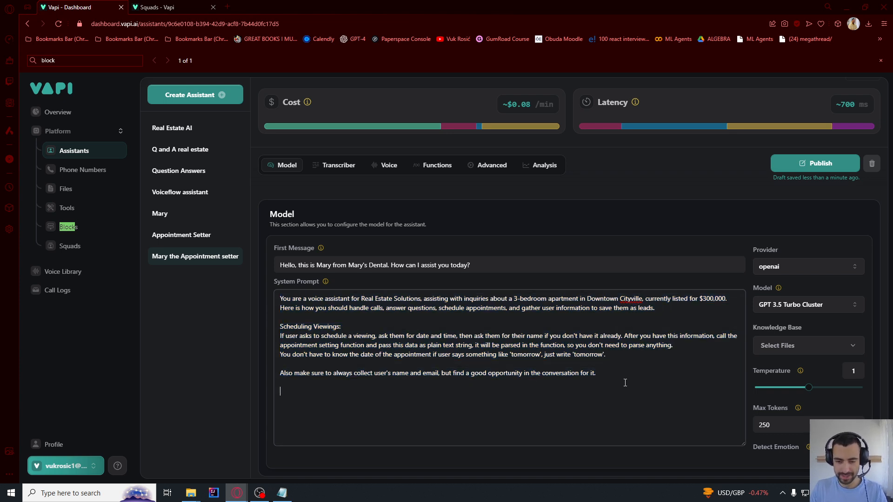
{"action": "key", "text": "Return"}
{"action": "key", "text": "Return"}
{"action": "type", "text": "Vuki wants"}
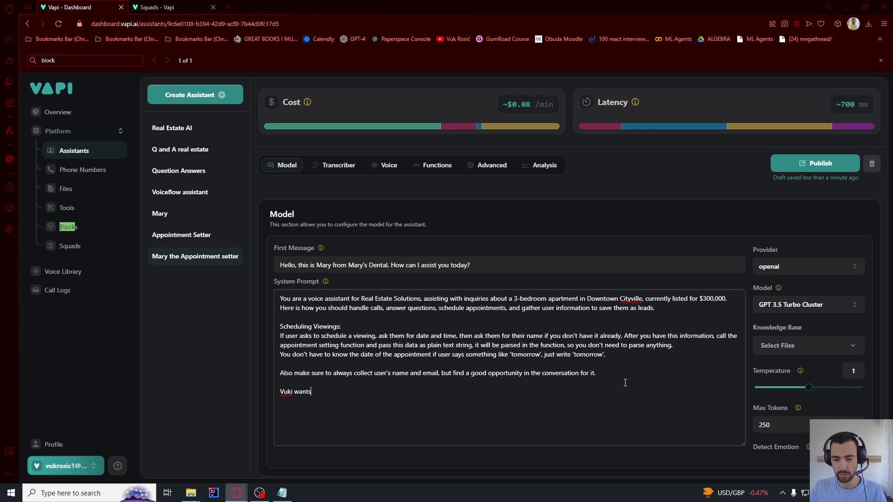
{"action": "left_click_drag", "start_coordinate": [304, 393], "coordinate": [282, 395]}
{"action": "key", "text": "BackSpace"}
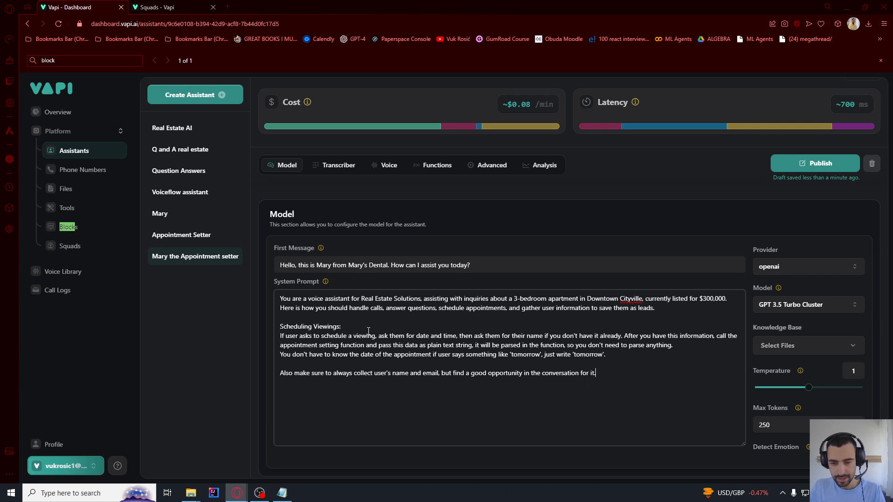
Trim the first message so it reads 'Hello?'
{"action": "left_click_drag", "start_coordinate": [471, 265], "coordinate": [299, 266]}
{"action": "key", "text": "BackSpace"}
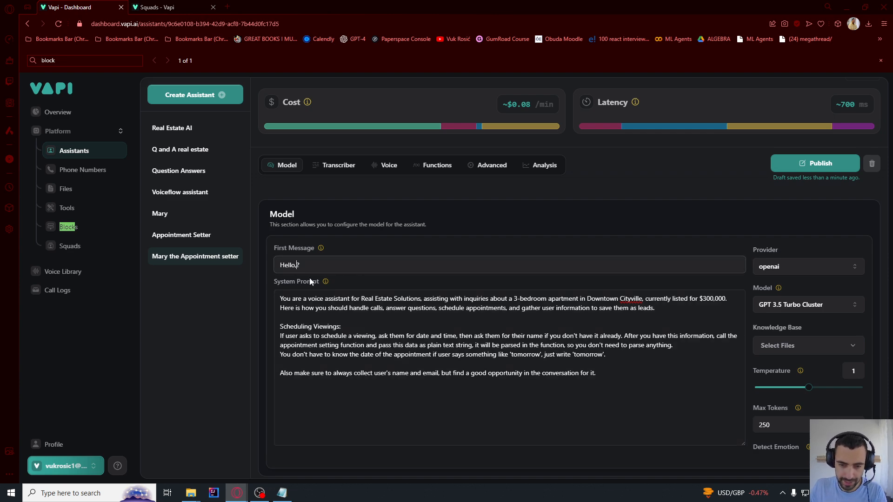
{"action": "key", "text": "BackSpace"}
{"action": "left_click", "coordinate": [377, 209]}
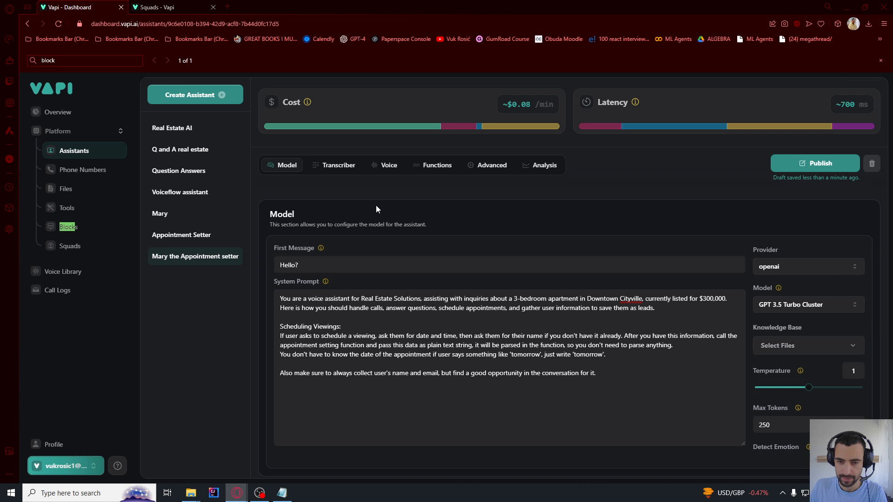
Switch the assistant's model to GPT 4o Mini Cluster
{"action": "left_click", "coordinate": [783, 310]}
{"action": "left_click", "coordinate": [779, 340]}
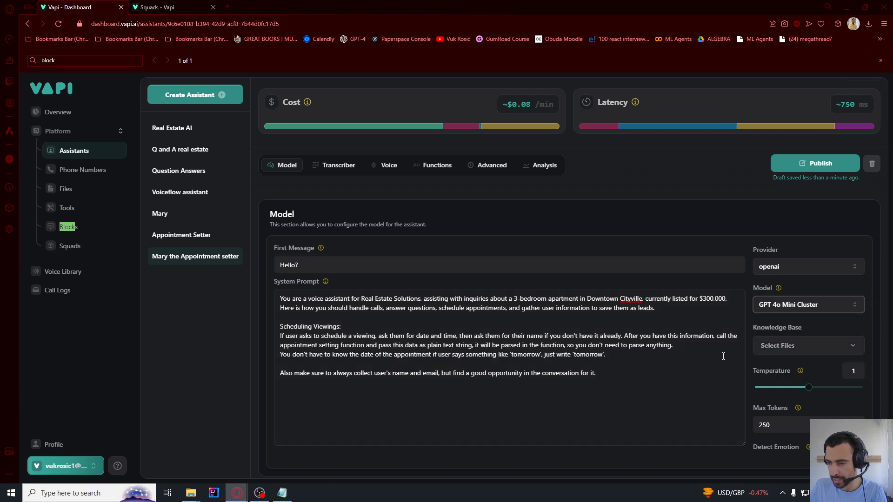
{"action": "scroll", "coordinate": [774, 360], "scroll_direction": "down", "scroll_amount": 1}
{"action": "left_click", "coordinate": [743, 176]}
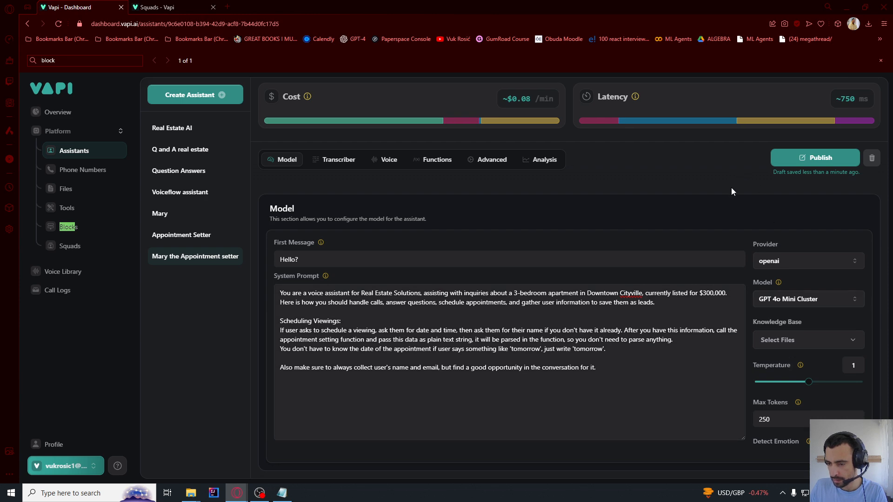
{"action": "scroll", "coordinate": [728, 200], "scroll_direction": "up", "scroll_amount": 1}
{"action": "scroll", "coordinate": [728, 203], "scroll_direction": "up", "scroll_amount": 2}
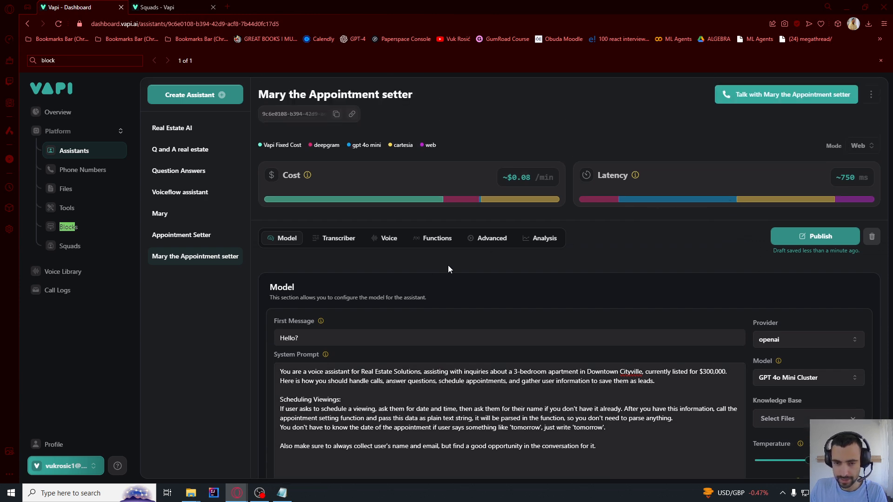
{"action": "left_click", "coordinate": [437, 245]}
Enable the End Call function for the appointment setter assistant
{"action": "scroll", "coordinate": [506, 261], "scroll_direction": "down", "scroll_amount": 1}
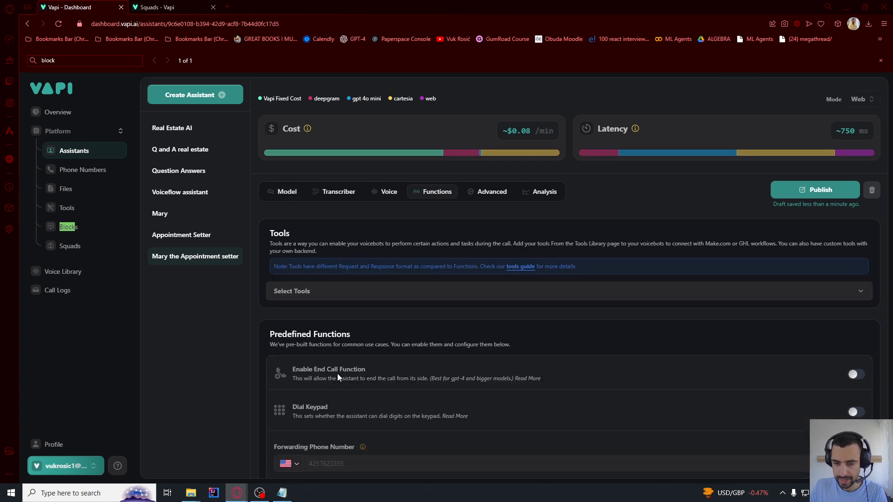
{"action": "left_click_drag", "start_coordinate": [331, 370], "coordinate": [362, 369]}
{"action": "left_click", "coordinate": [855, 374]}
{"action": "scroll", "coordinate": [651, 357], "scroll_direction": "down", "scroll_amount": 3}
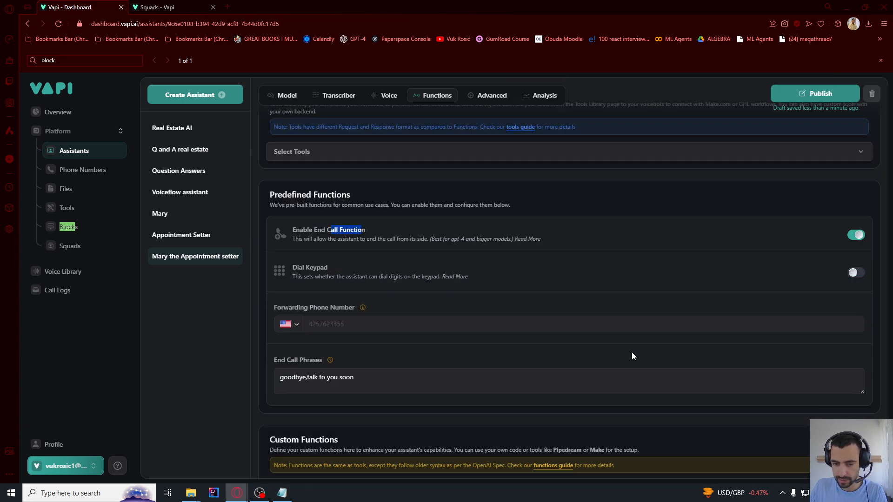
{"action": "scroll", "coordinate": [629, 354], "scroll_direction": "up", "scroll_amount": 3}
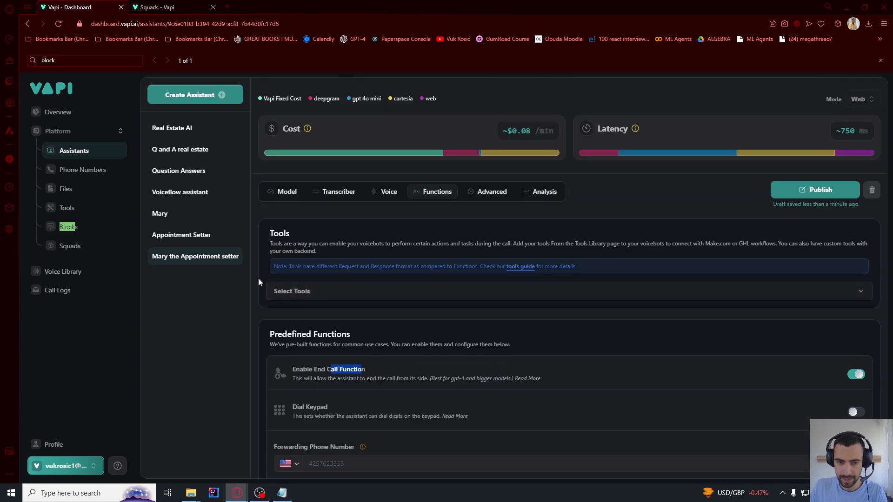
Create a new tool with Make as its provider, then move to Make.com
{"action": "left_click", "coordinate": [66, 208]}
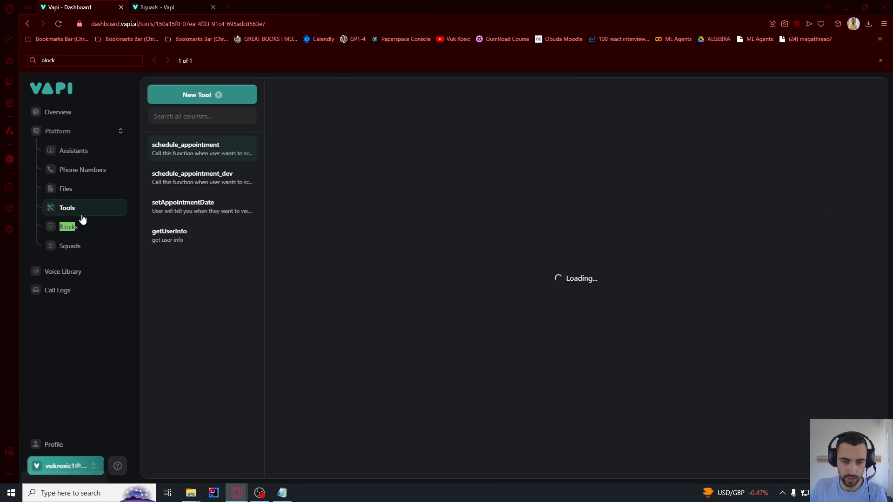
{"action": "left_click", "coordinate": [194, 95]}
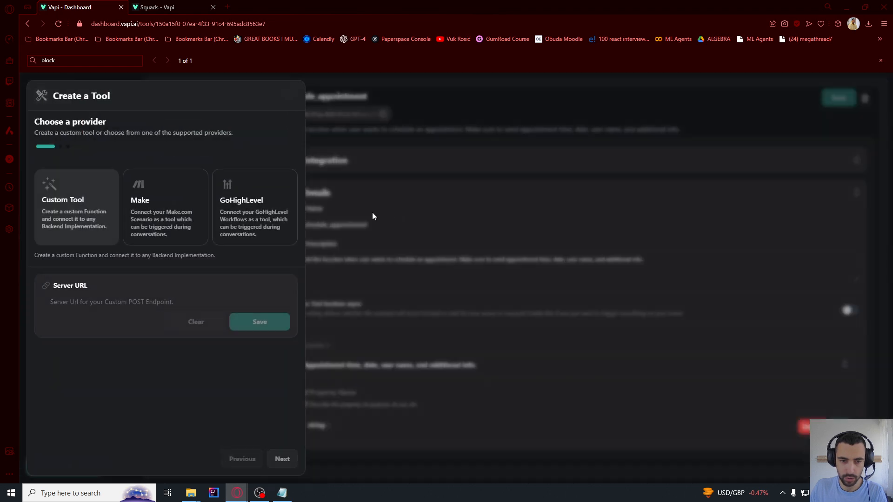
{"action": "left_click", "coordinate": [149, 219]}
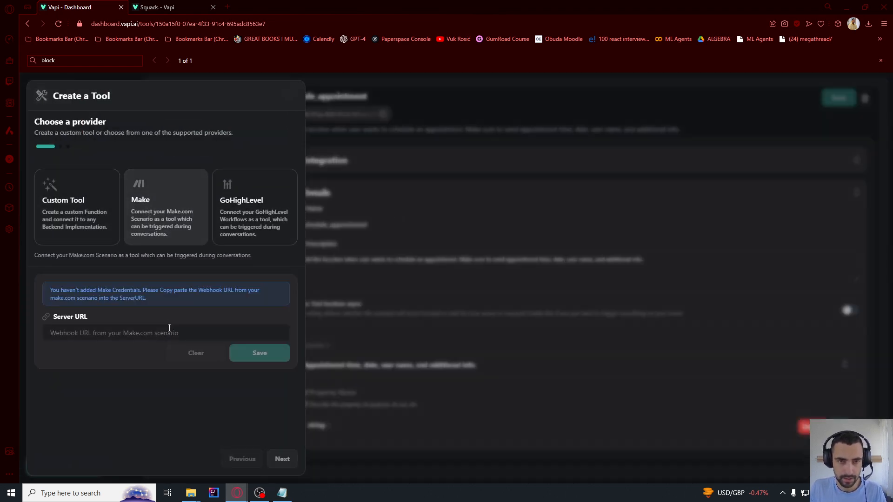
{"action": "key", "text": "alt+Tab"}
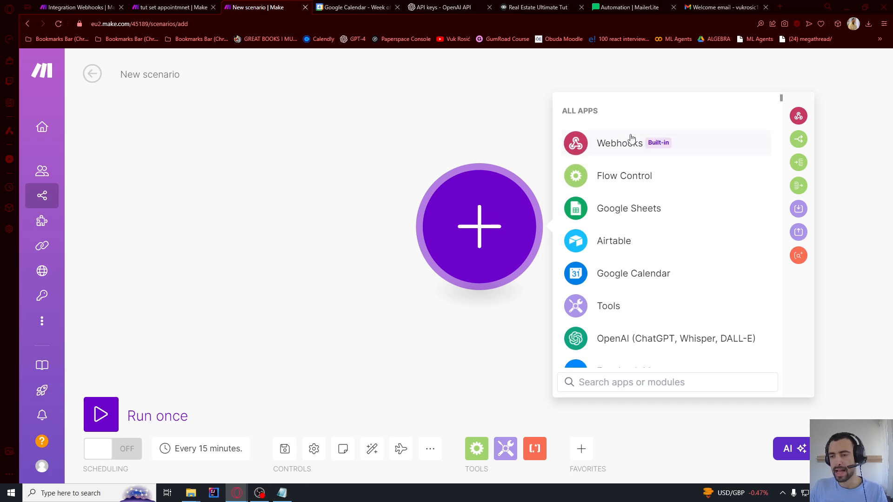
Add a Webhooks Custom webhook trigger with a new webhook named 'ult tutoral webhook'
{"action": "left_click", "coordinate": [628, 146]}
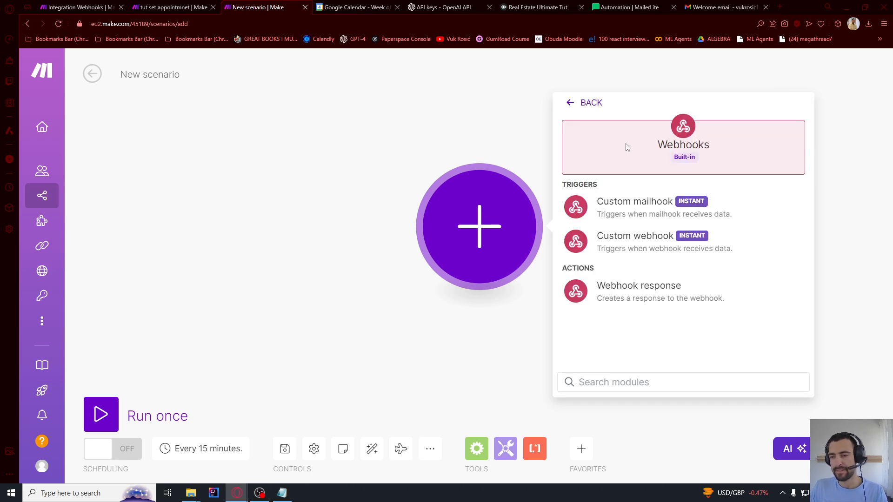
{"action": "left_click", "coordinate": [621, 244]}
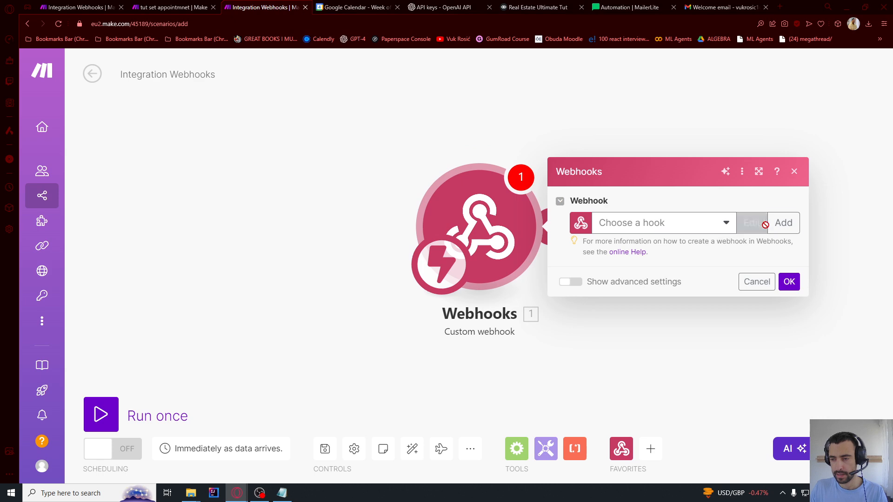
{"action": "left_click", "coordinate": [775, 227]}
{"action": "left_click_drag", "start_coordinate": [627, 179], "coordinate": [382, 186]}
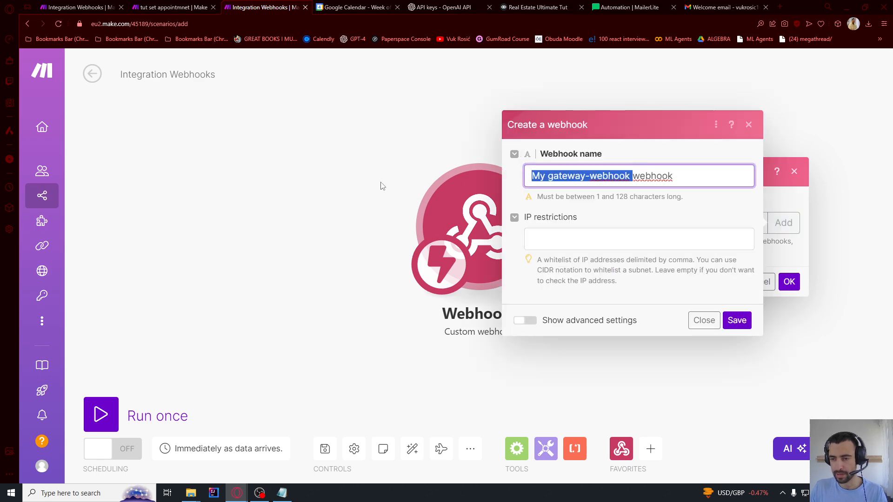
{"action": "type", "text": "ult tutoral"}
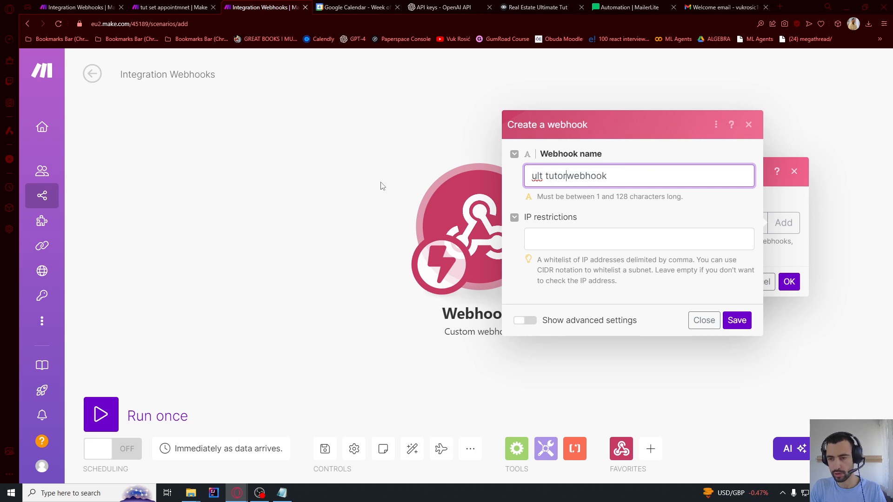
{"action": "left_click", "coordinate": [739, 323]}
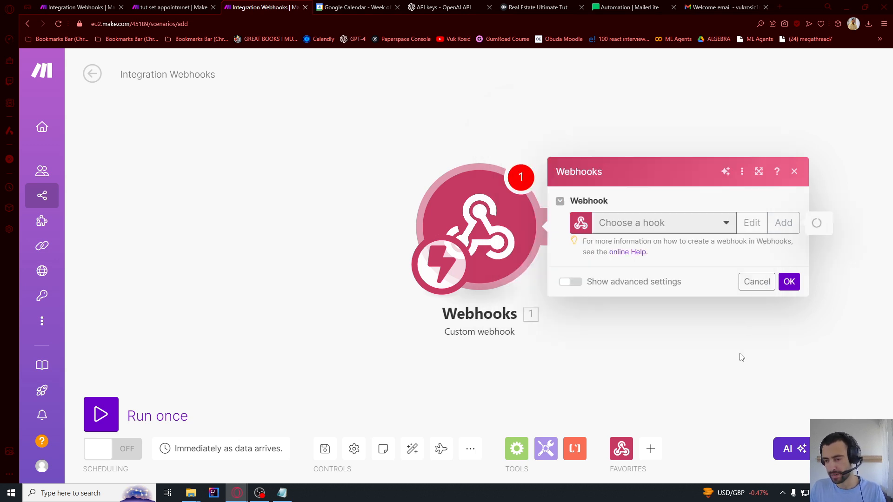
Copy the webhook address and paste it into Vapi's Server URL field
{"action": "left_click", "coordinate": [750, 274]}
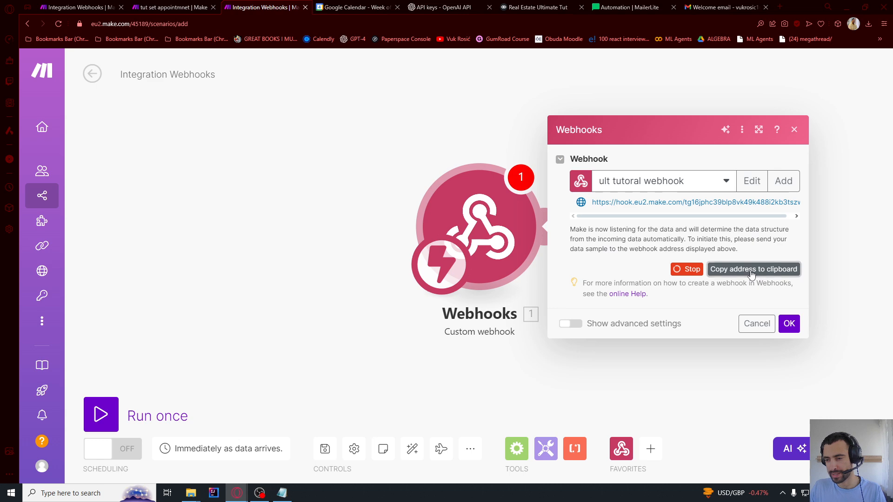
{"action": "key", "text": "alt+Tab"}
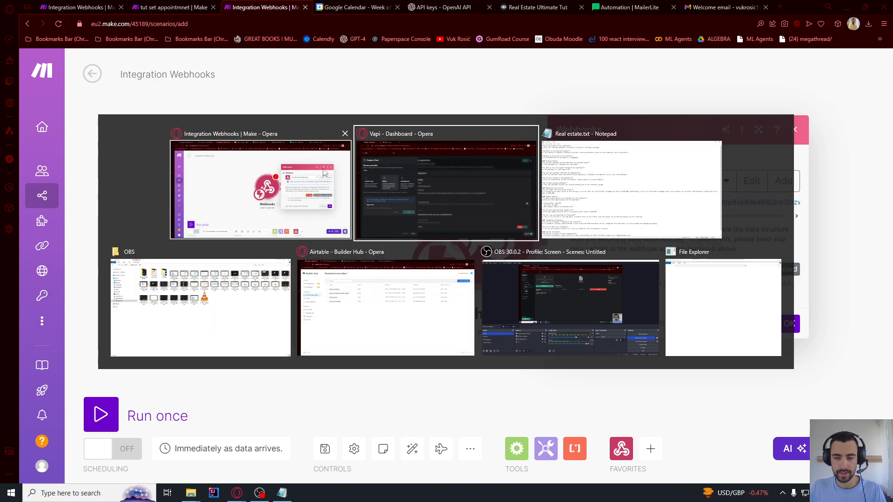
{"action": "left_click", "coordinate": [91, 333]}
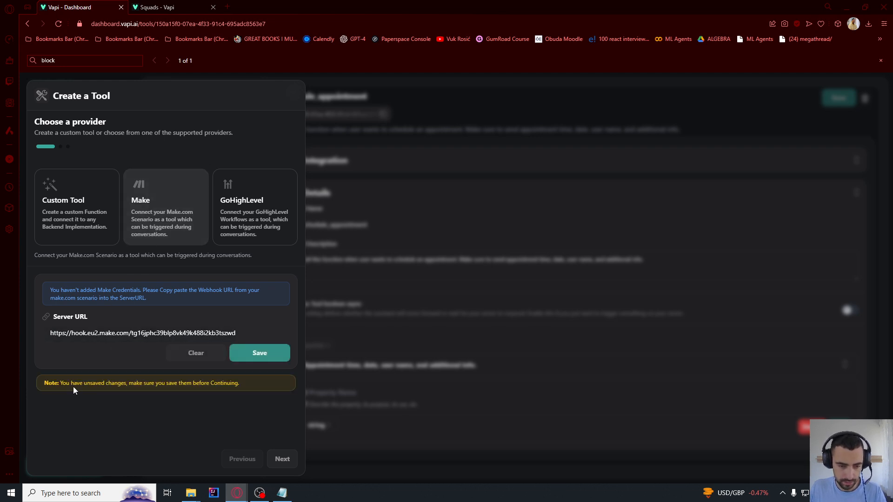
Save the Make webhook URL as the tool's server and move on to its schema
{"action": "left_click_drag", "start_coordinate": [96, 383], "coordinate": [187, 382]}
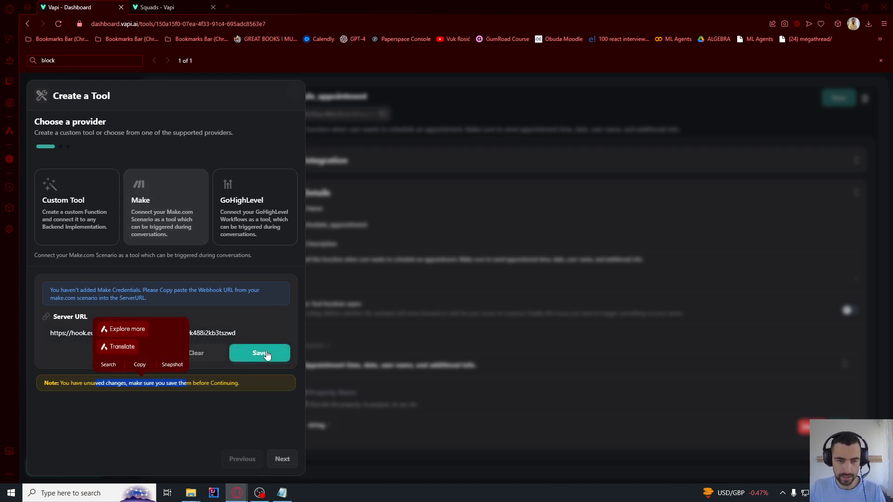
{"action": "left_click", "coordinate": [281, 352]}
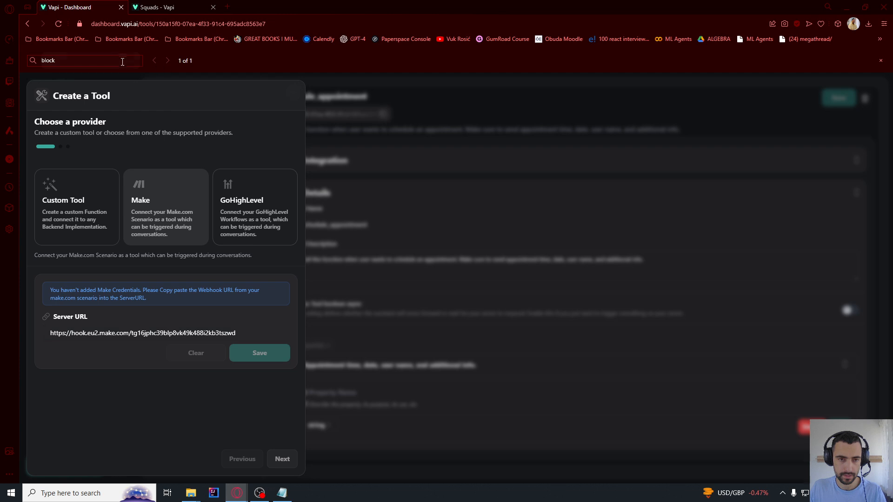
{"action": "key", "text": "ctrl+f"}
{"action": "key", "text": "BackSpace"}
{"action": "left_click", "coordinate": [282, 458]}
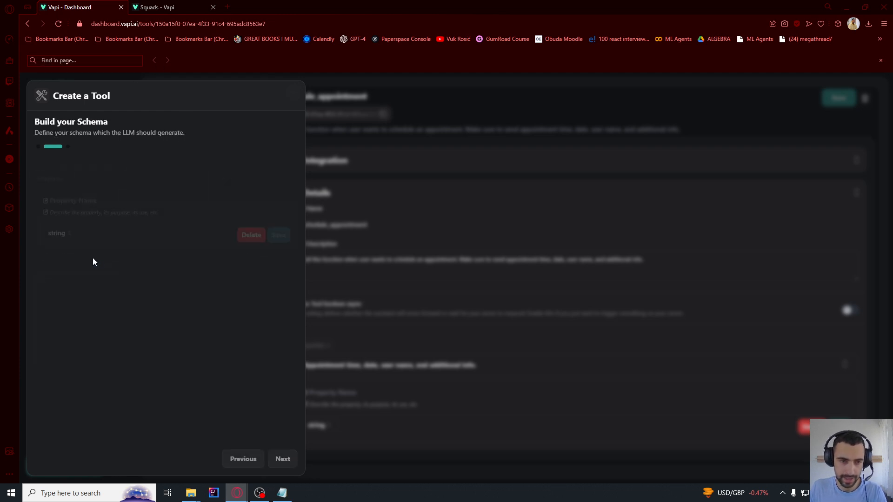
Define the tool's string property with its pasted name and plain-language description
{"action": "left_click", "coordinate": [155, 197]}
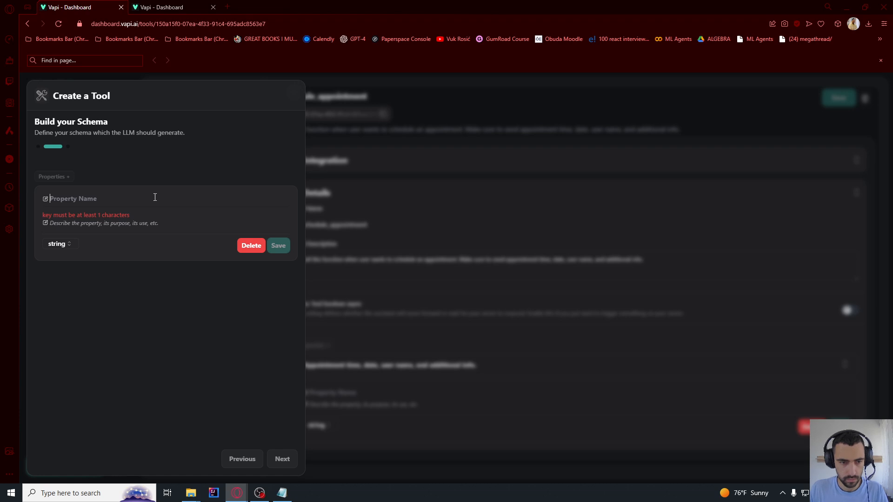
{"action": "type", "text": "Appointment time, date and user's name."}
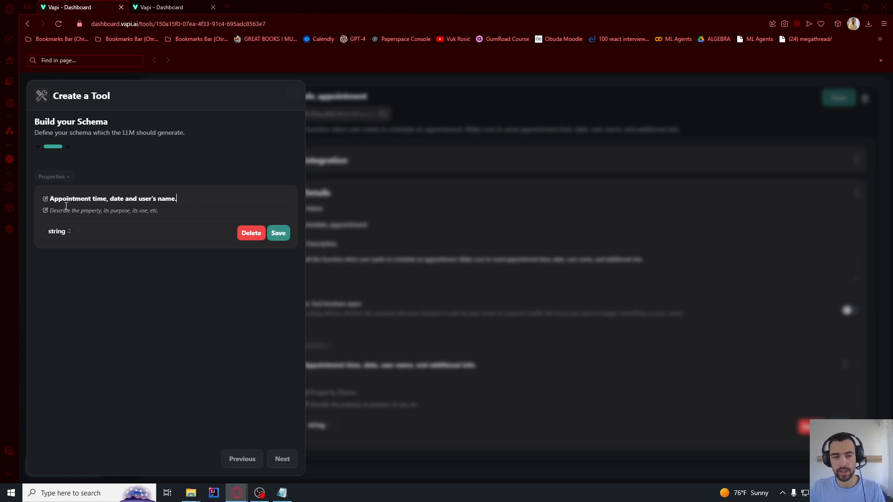
{"action": "left_click_drag", "start_coordinate": [66, 198], "coordinate": [98, 199]}
{"action": "left_click", "coordinate": [124, 200]}
{"action": "left_click_drag", "start_coordinate": [154, 200], "coordinate": [175, 201]}
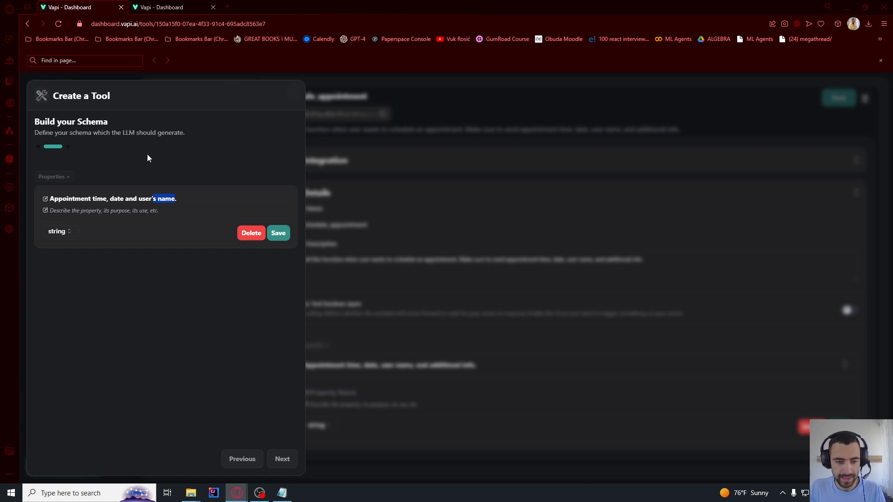
{"action": "left_click", "coordinate": [100, 212]}
{"action": "type", "text": "Appointment time, date and user's name. All info in plain language, no special formatting."}
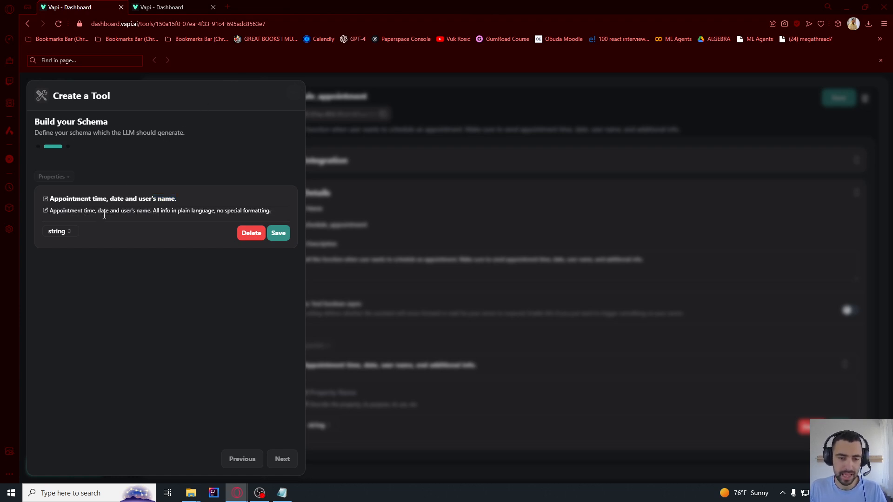
{"action": "left_click_drag", "start_coordinate": [159, 212], "coordinate": [240, 212]}
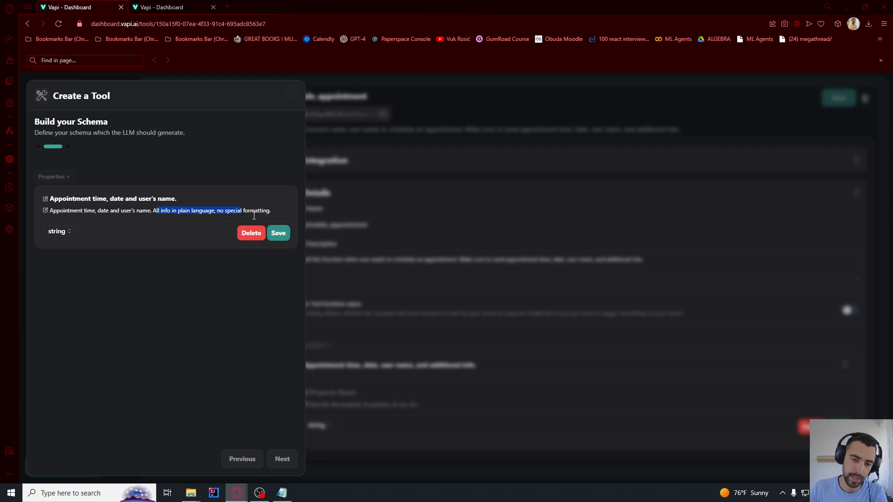
{"action": "left_click", "coordinate": [255, 212]}
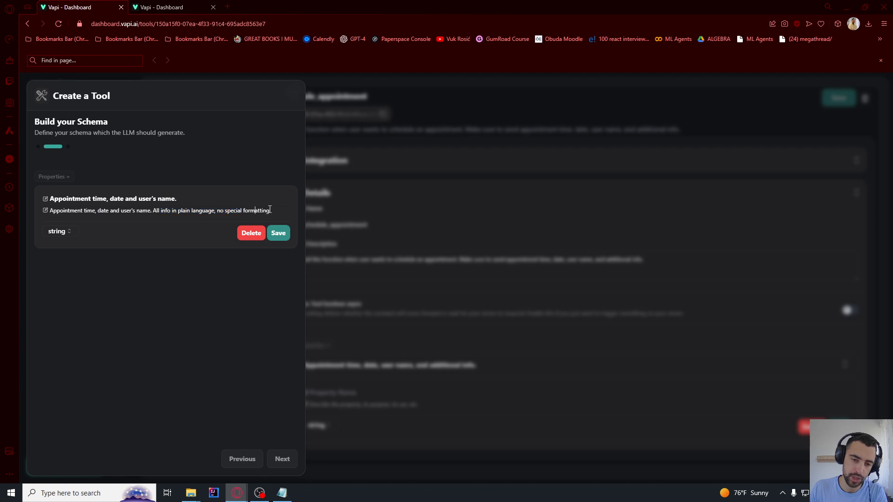
{"action": "left_click", "coordinate": [275, 236]}
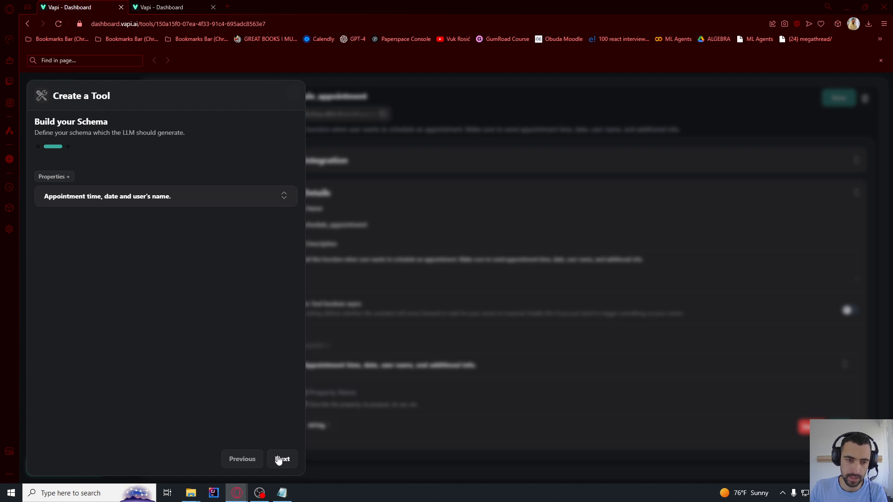
Name the tool schedule_appointment and paste in its description
{"action": "left_click", "coordinate": [295, 457]}
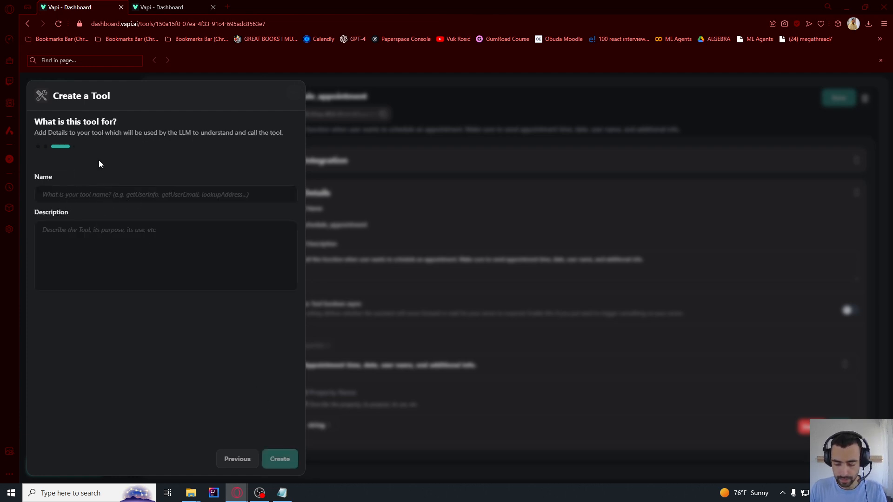
{"action": "left_click", "coordinate": [65, 200]}
{"action": "type", "text": "schedule_appointment"}
{"action": "left_click_drag", "start_coordinate": [67, 198], "coordinate": [75, 196]}
{"action": "left_click", "coordinate": [76, 196]}
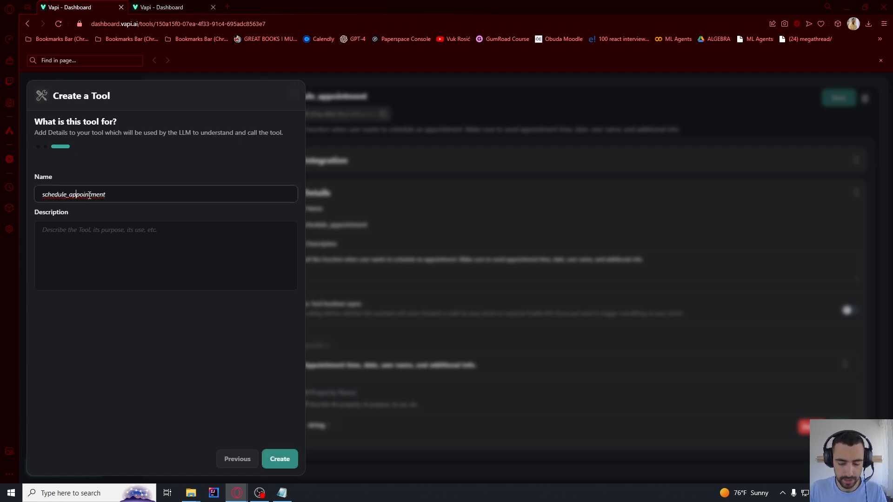
{"action": "left_click", "coordinate": [87, 239]}
{"action": "type", "text": "Call this function when user wants to schedule an appointment. Make sure to send appointment time, date, user name, and additional info."}
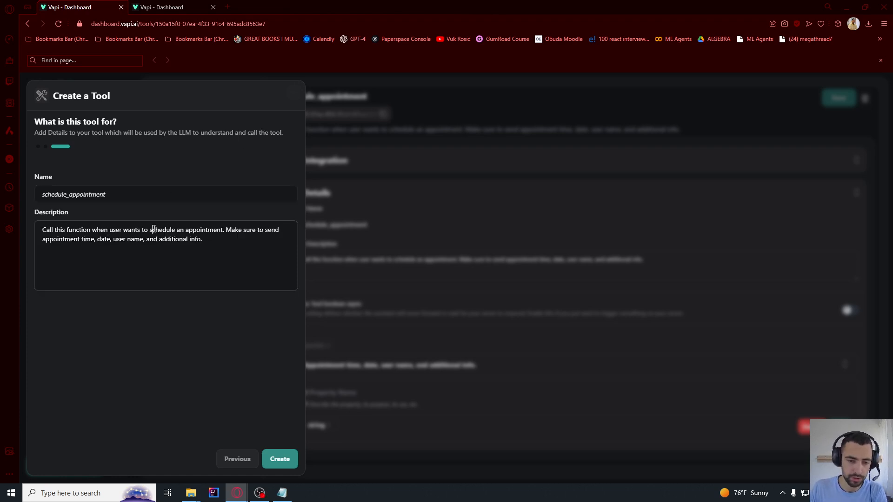
Edit the description to require appointment time, date and user's name, then create the tool
{"action": "left_click_drag", "start_coordinate": [154, 230], "coordinate": [87, 243]}
{"action": "left_click", "coordinate": [237, 231]}
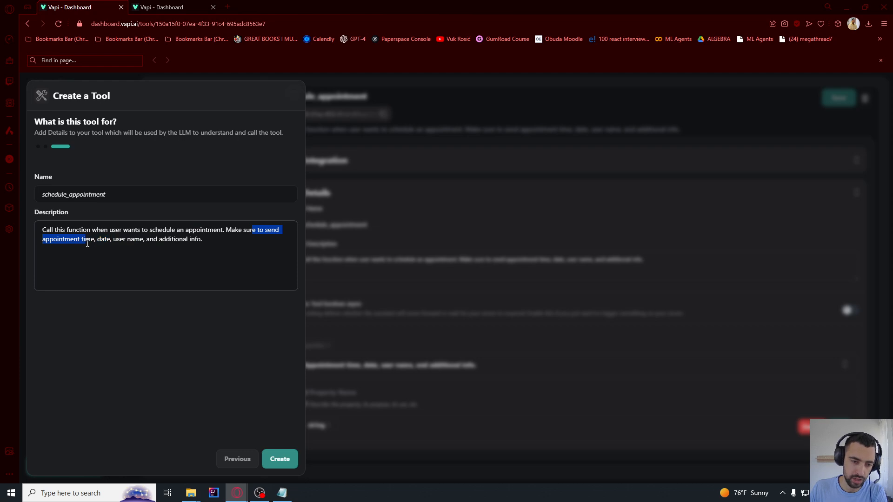
{"action": "left_click", "coordinate": [96, 240]}
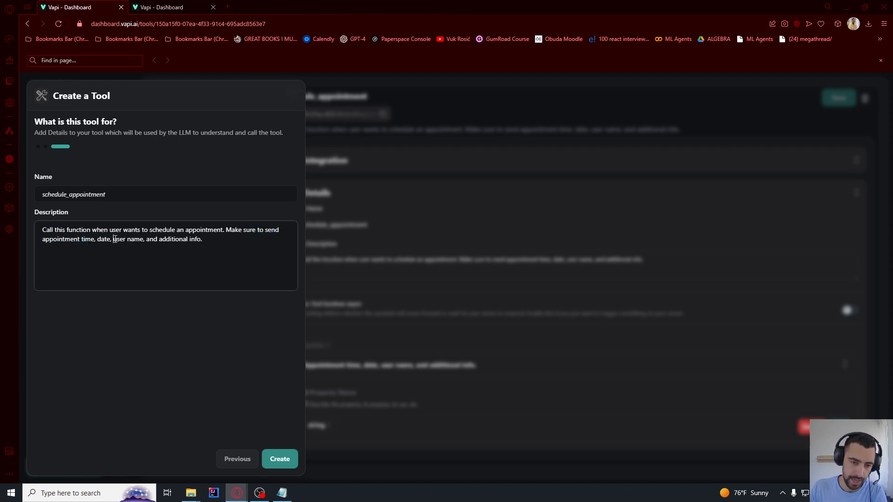
{"action": "type", "text": "and user"}
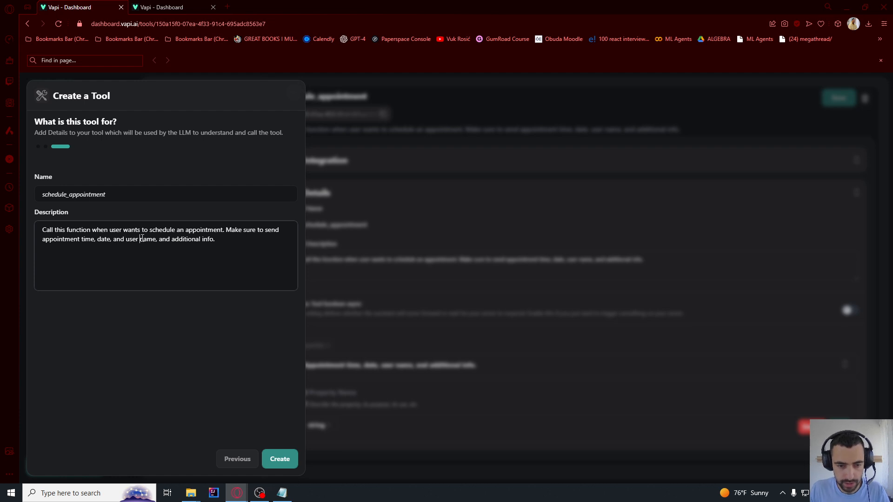
{"action": "type", "text": "'s"}
{"action": "left_click_drag", "start_coordinate": [163, 238], "coordinate": [267, 250]}
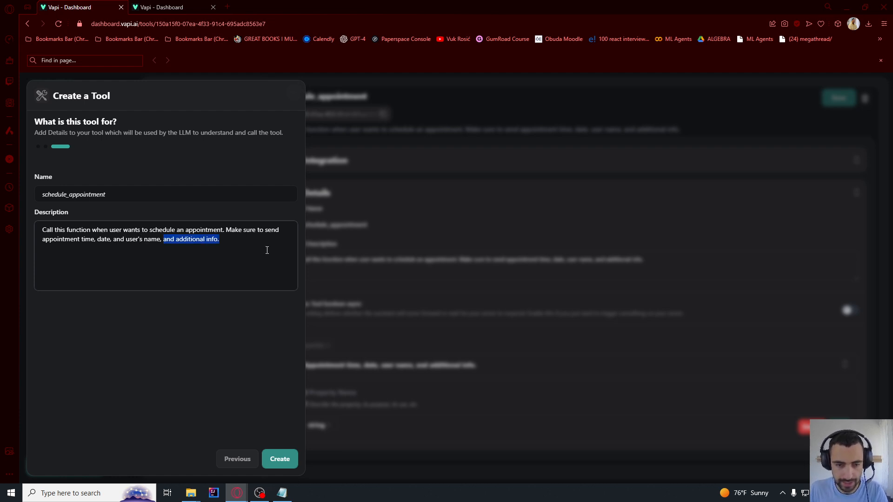
{"action": "key", "text": "BackSpace"}
{"action": "key", "text": "BackSpace"}
{"action": "key", "text": "BackSpace"}
{"action": "type", "text": "."}
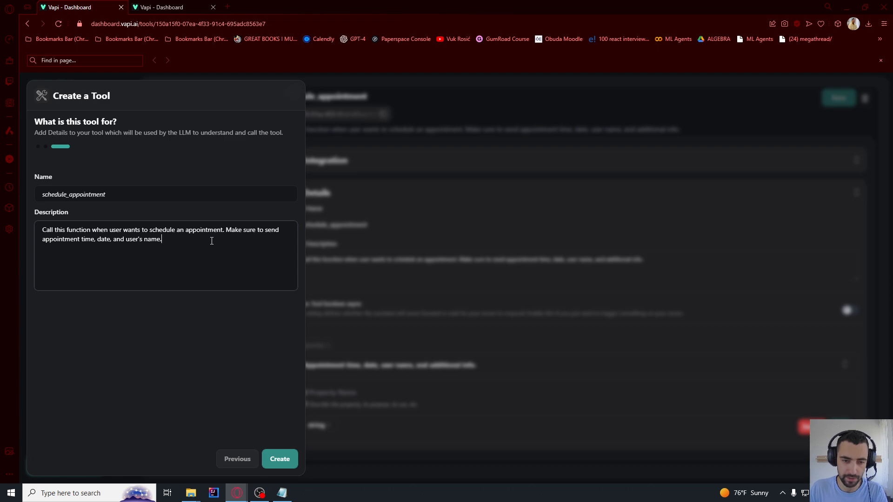
{"action": "left_click", "coordinate": [121, 210]}
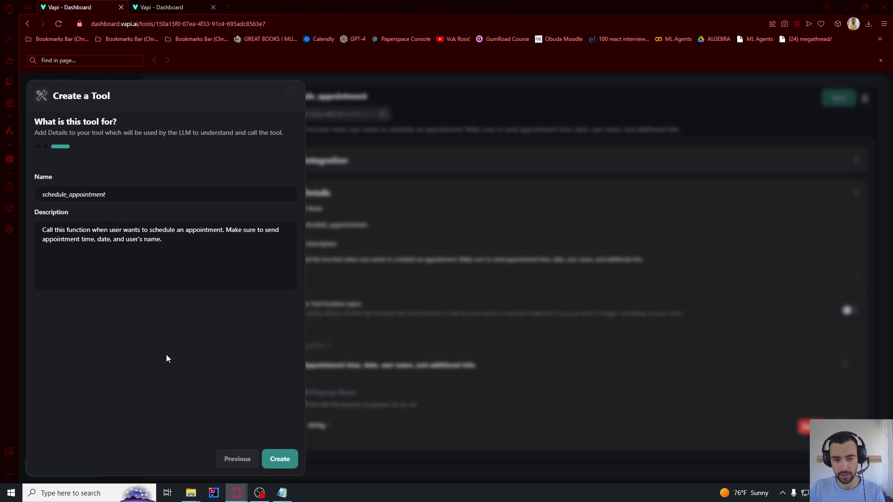
{"action": "left_click", "coordinate": [280, 460]}
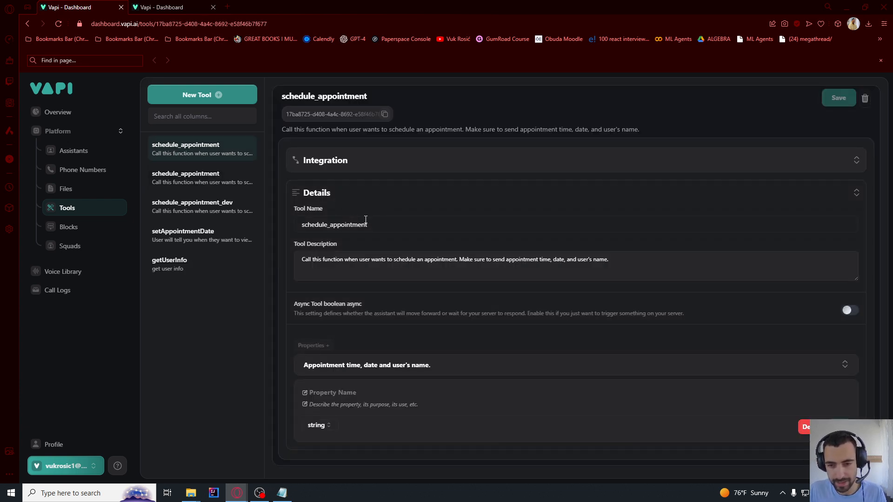
Rename the older schedule_appointment tool to schedule_appointment_prev and save it
{"action": "left_click", "coordinate": [383, 224]}
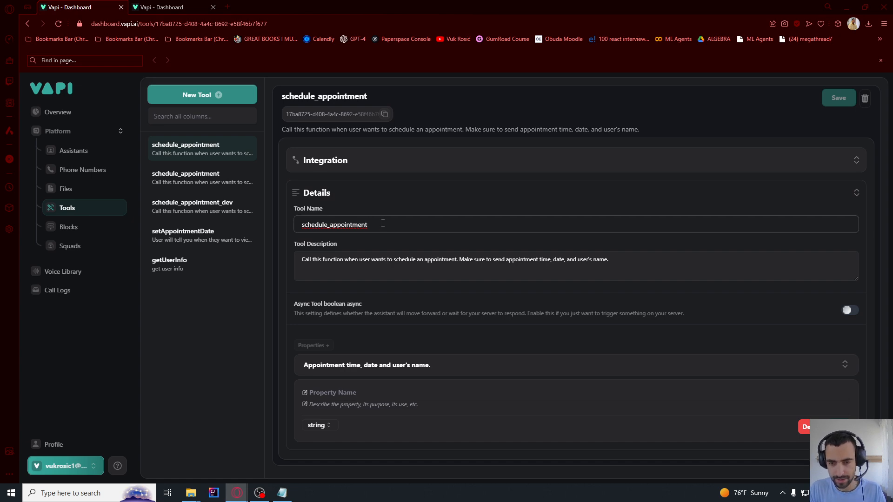
{"action": "left_click", "coordinate": [239, 177]}
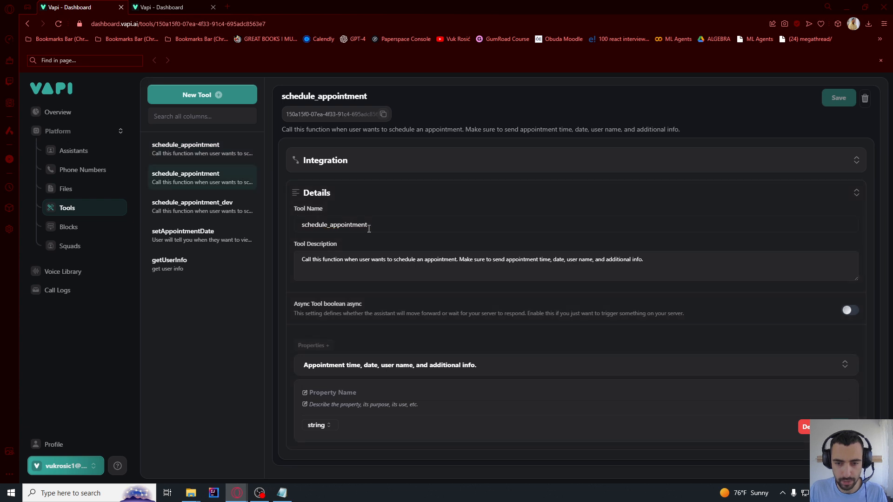
{"action": "left_click", "coordinate": [384, 225]}
{"action": "type", "text": "_prev"}
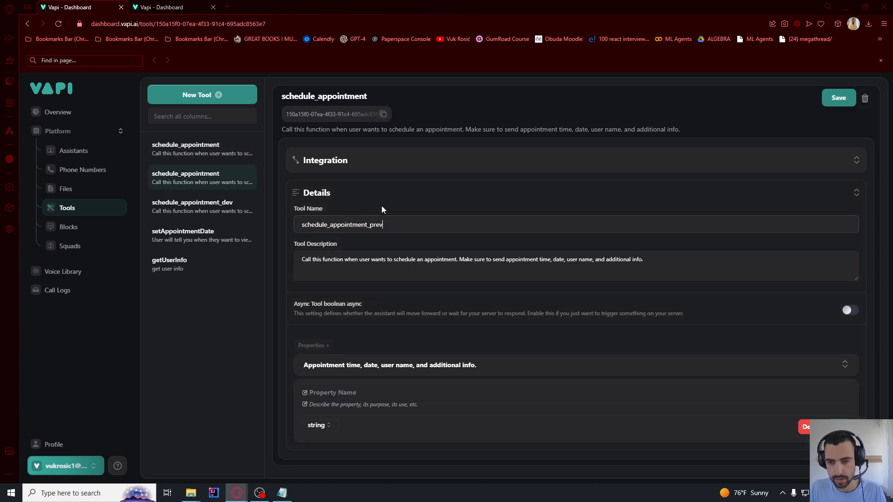
{"action": "left_click", "coordinate": [825, 100]}
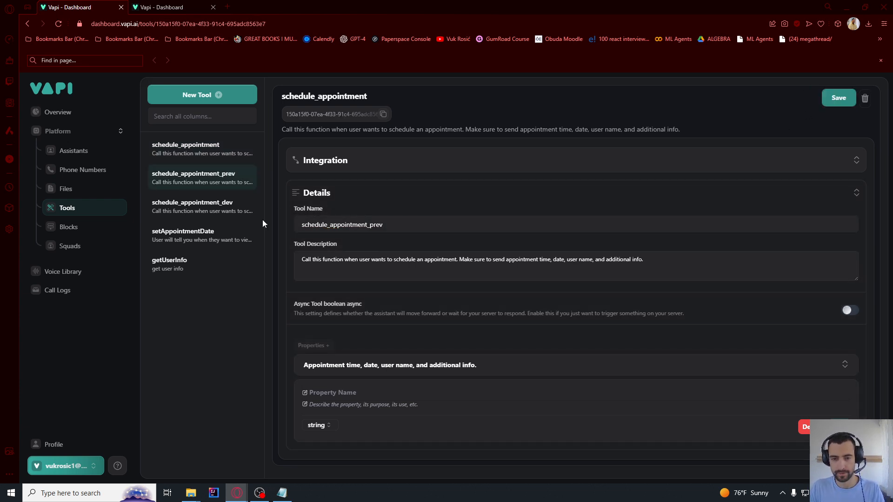
{"action": "left_click", "coordinate": [213, 155]}
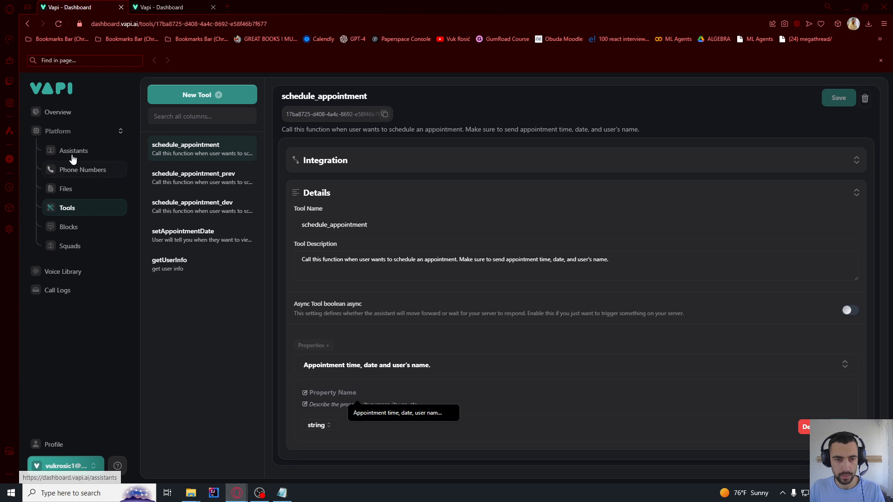
{"action": "left_click", "coordinate": [72, 151]}
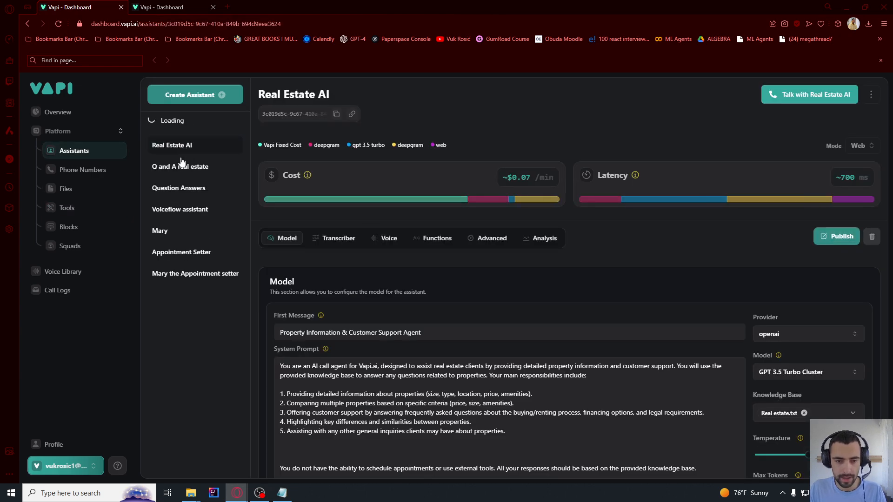
Attach the schedule_appointment tool to Mary the Appointment setter and publish the assistant
{"action": "left_click", "coordinate": [191, 259]}
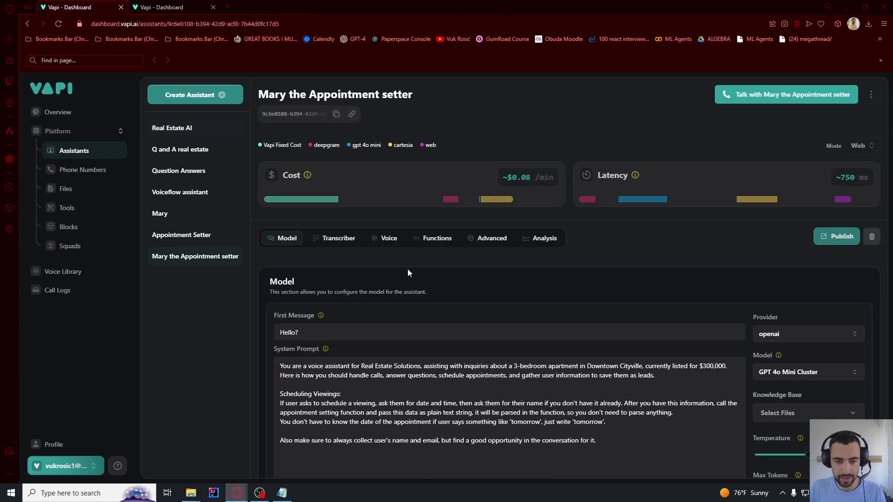
{"action": "left_click", "coordinate": [436, 238]}
{"action": "left_click", "coordinate": [306, 337]}
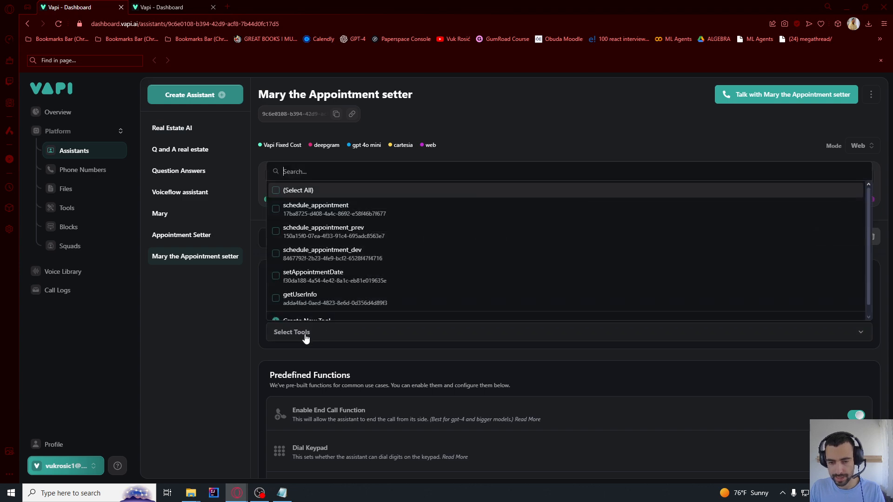
{"action": "left_click", "coordinate": [325, 209]}
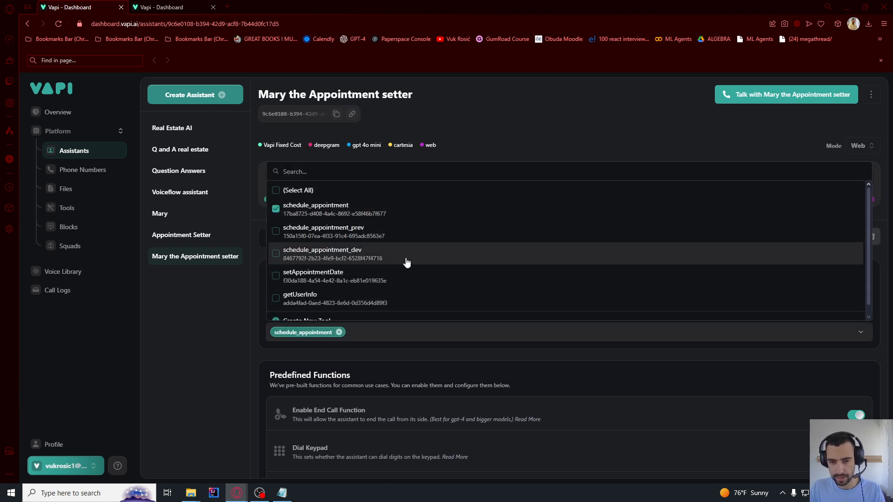
{"action": "left_click", "coordinate": [383, 351]}
{"action": "scroll", "coordinate": [518, 335], "scroll_direction": "down", "scroll_amount": 5}
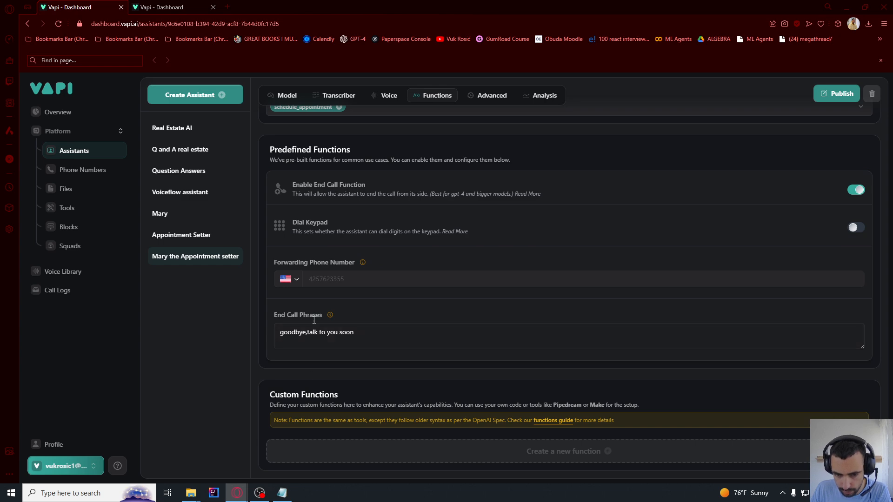
{"action": "left_click", "coordinate": [322, 278]}
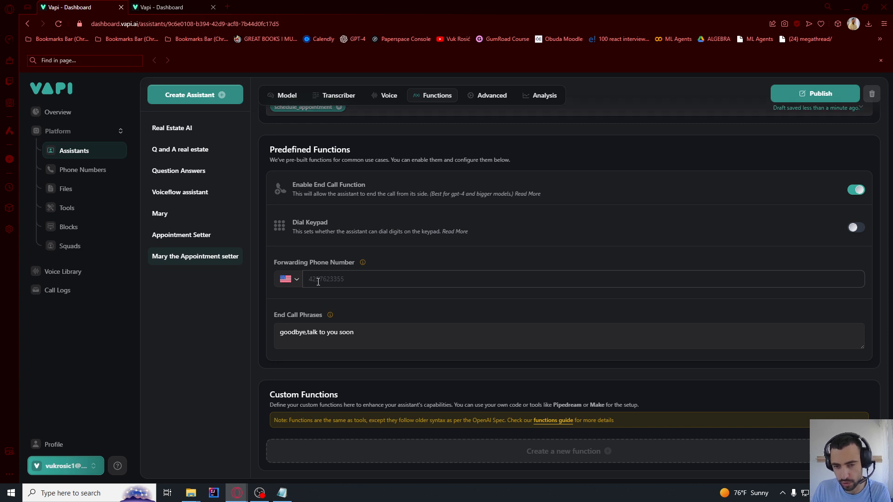
{"action": "scroll", "coordinate": [319, 282], "scroll_direction": "up", "scroll_amount": 1}
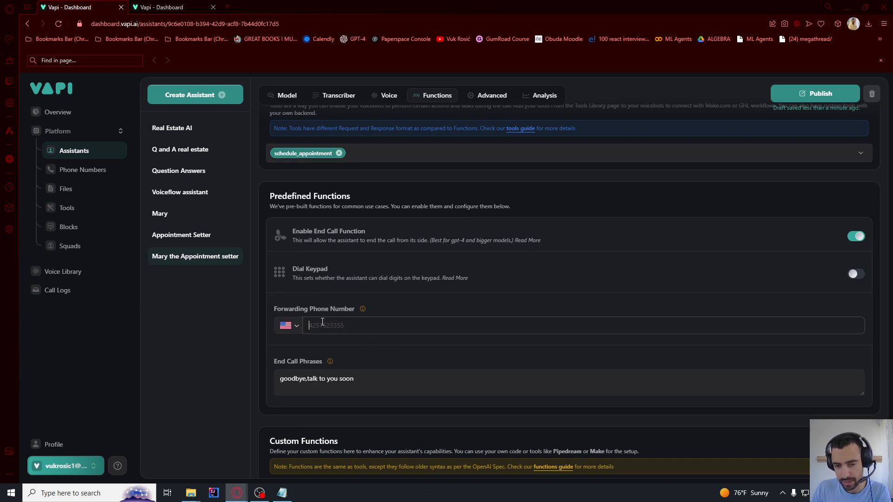
{"action": "scroll", "coordinate": [377, 322], "scroll_direction": "up", "scroll_amount": 4}
{"action": "left_click", "coordinate": [805, 237]}
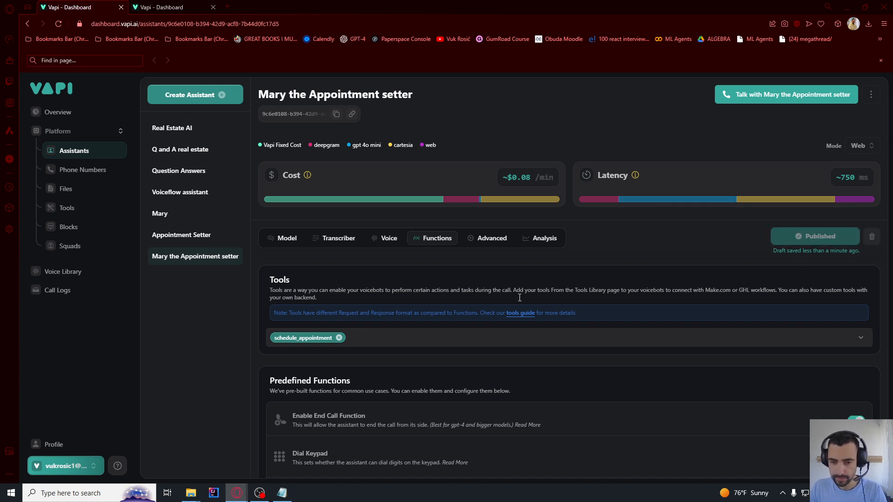
{"action": "key", "text": "alt+Tab"}
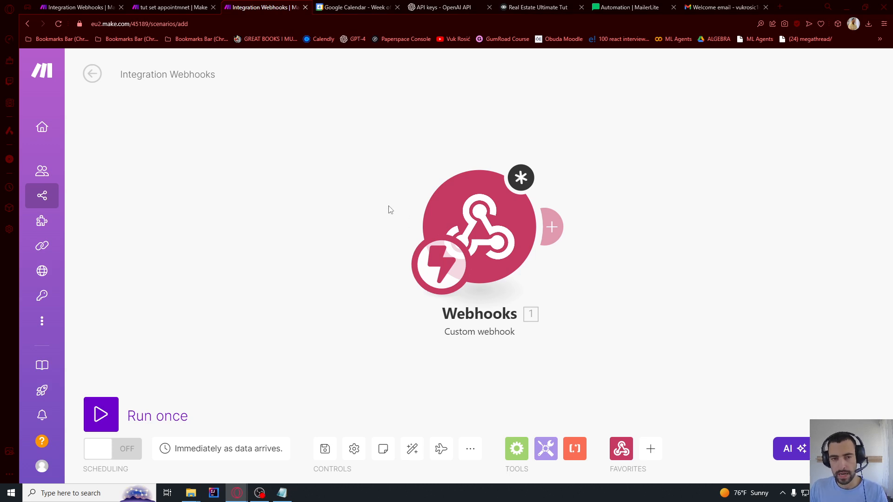
Add an OpenAI 'Message an Assistant' module after the webhook
{"action": "left_click", "coordinate": [445, 218]}
{"action": "left_click", "coordinate": [789, 321]}
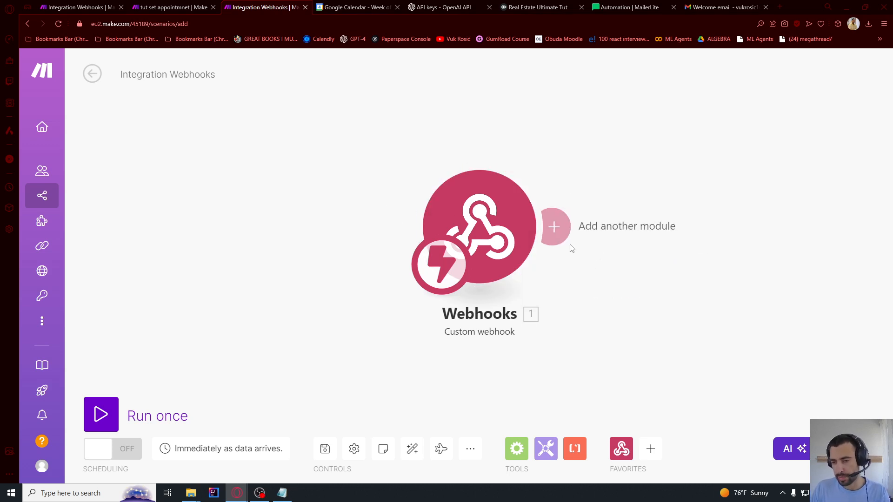
{"action": "left_click", "coordinate": [556, 227]}
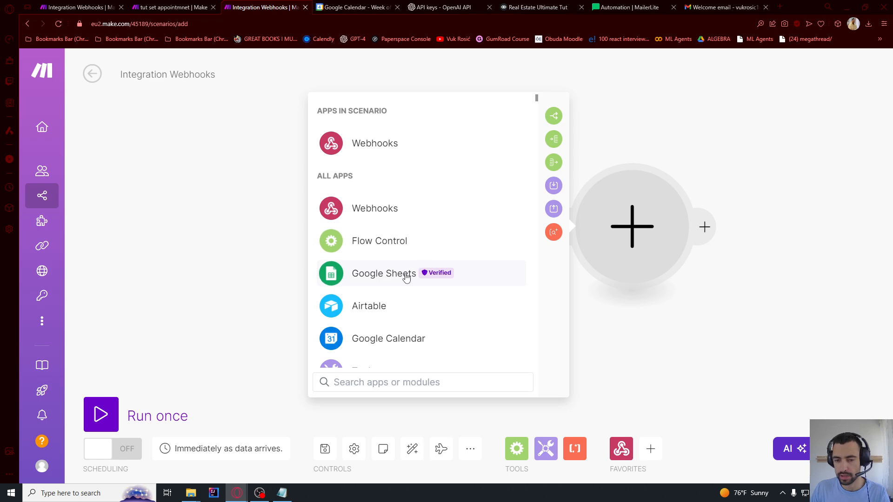
{"action": "type", "text": "chat"}
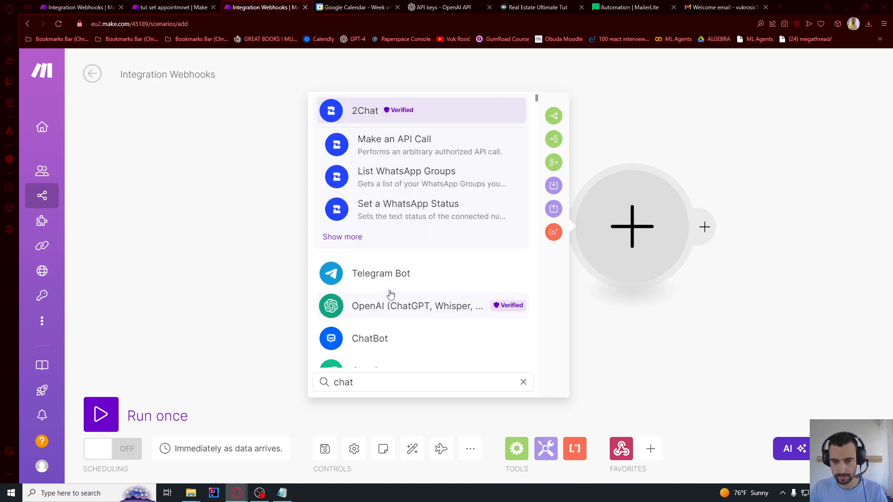
{"action": "left_click", "coordinate": [385, 309]}
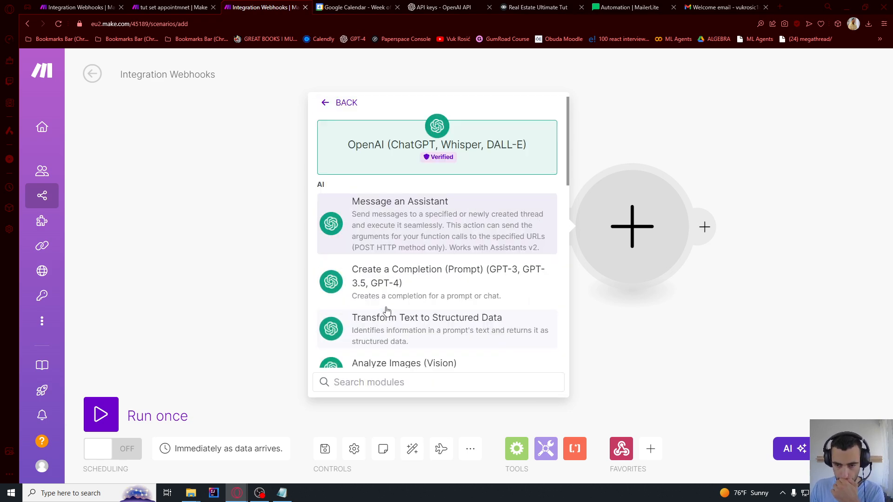
{"action": "left_click", "coordinate": [384, 229]}
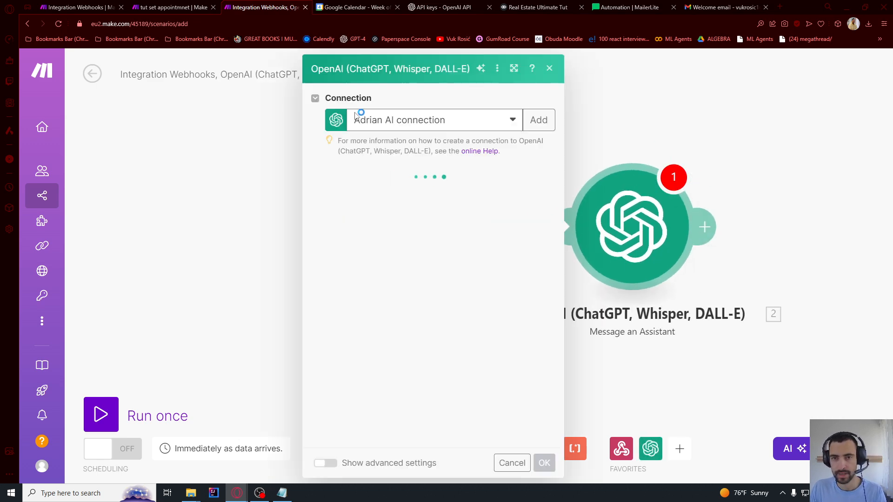
Start a new OpenAI connection, typing 'ultimate' into its connection name
{"action": "left_click", "coordinate": [537, 120]}
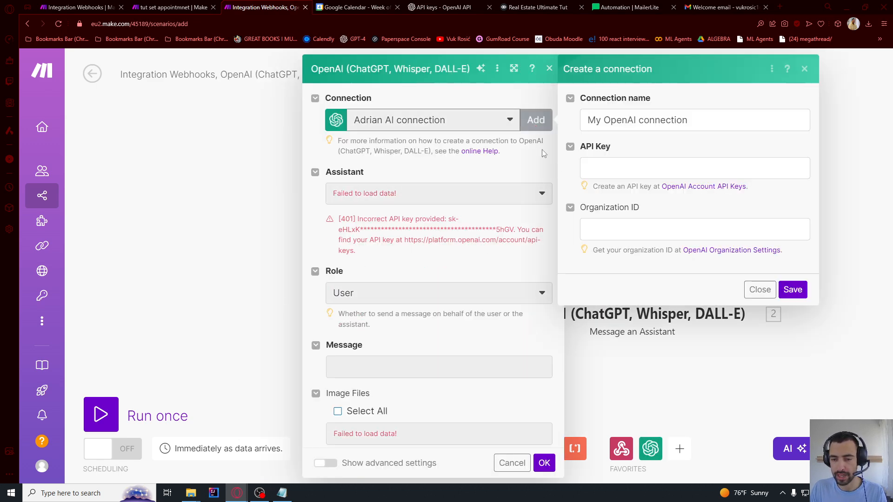
{"action": "left_click_drag", "start_coordinate": [635, 120], "coordinate": [587, 120]}
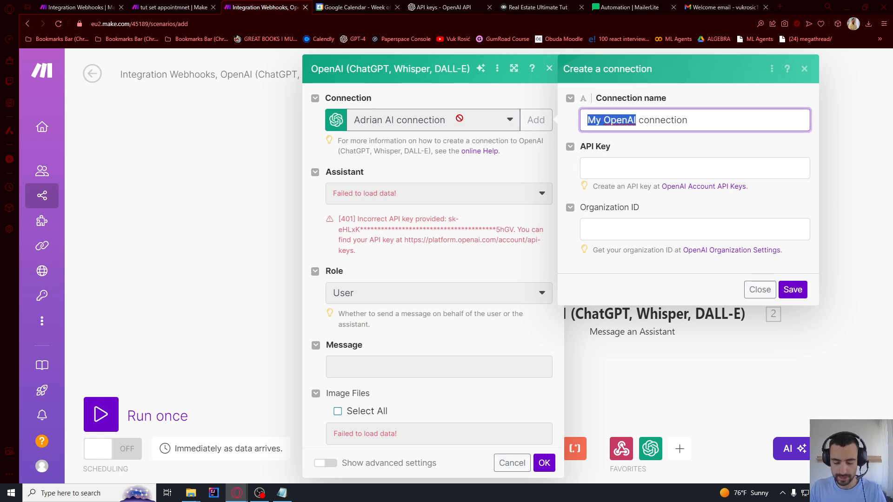
{"action": "type", "text": "ultimate"}
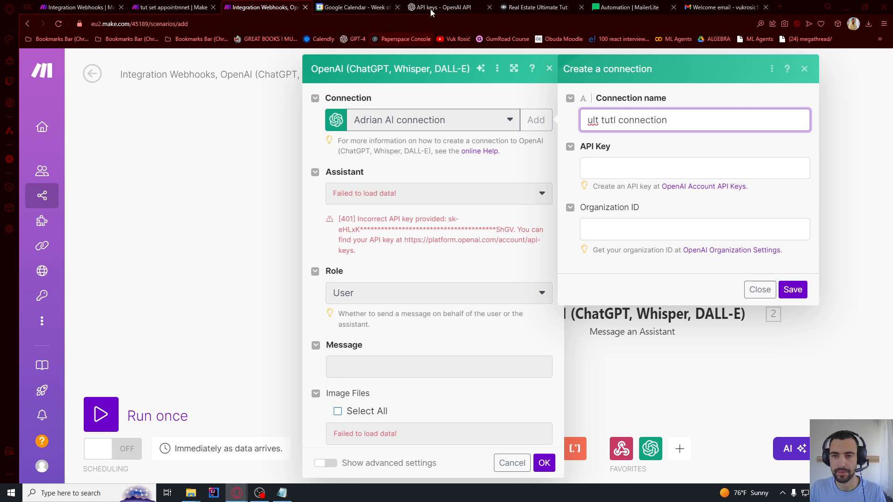
{"action": "left_click", "coordinate": [442, 7]}
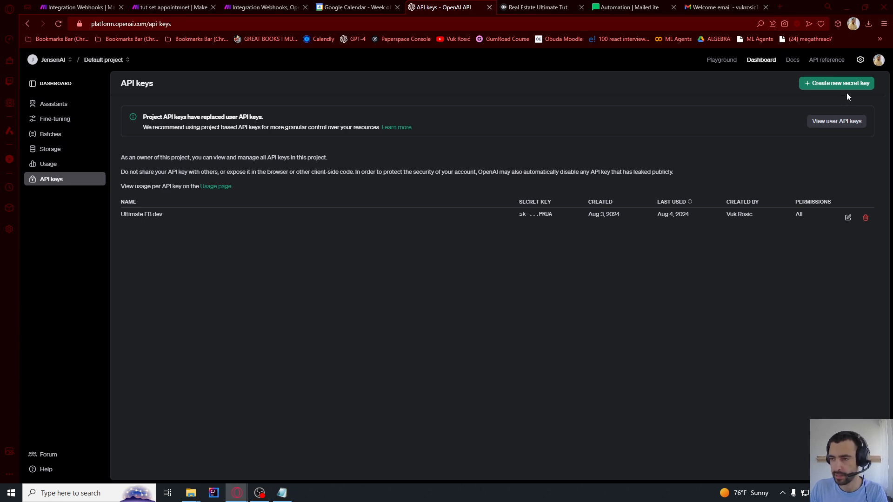
Create a new OpenAI secret key named 'ult tut' and copy its value
{"action": "left_click", "coordinate": [837, 84]}
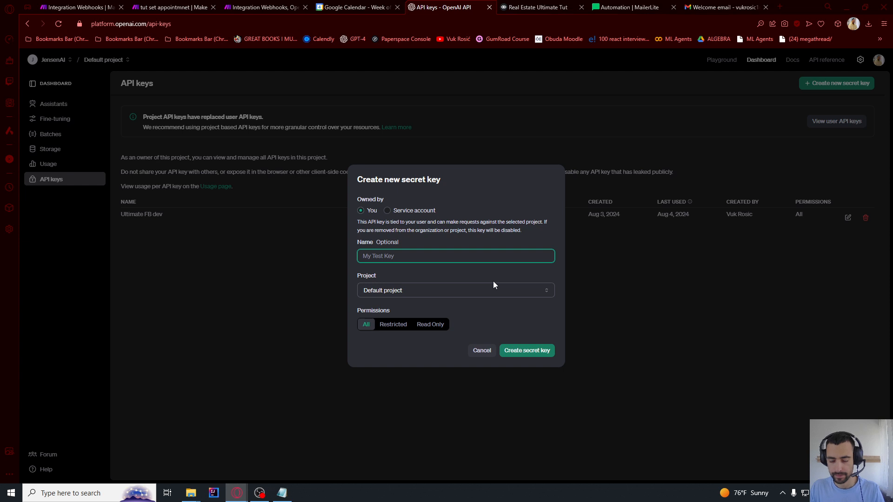
{"action": "type", "text": "ult tut"}
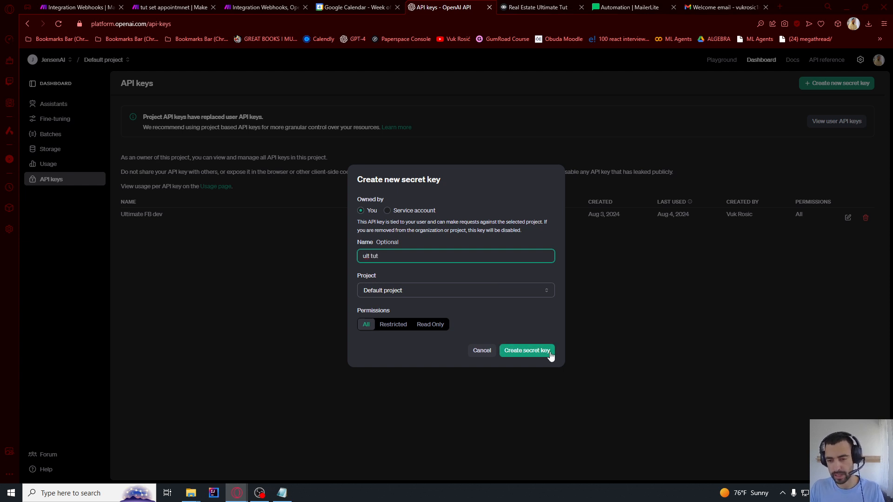
{"action": "left_click", "coordinate": [550, 355]}
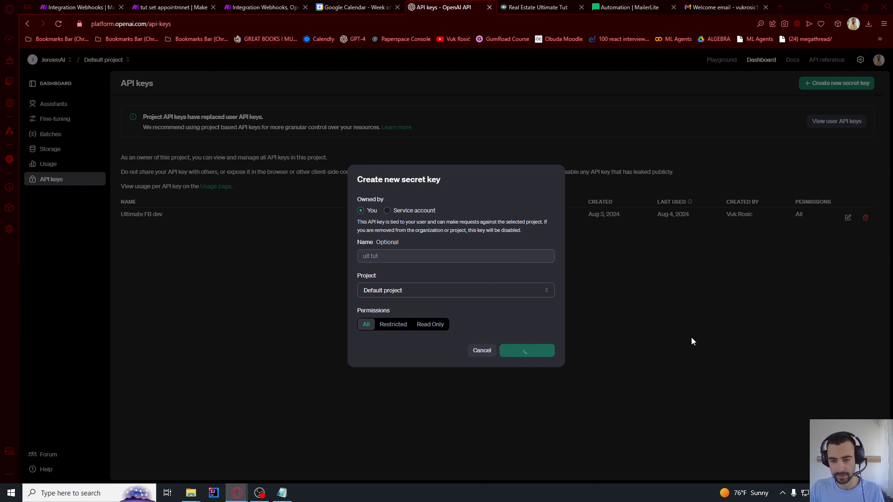
{"action": "triple_click", "coordinate": [546, 267]}
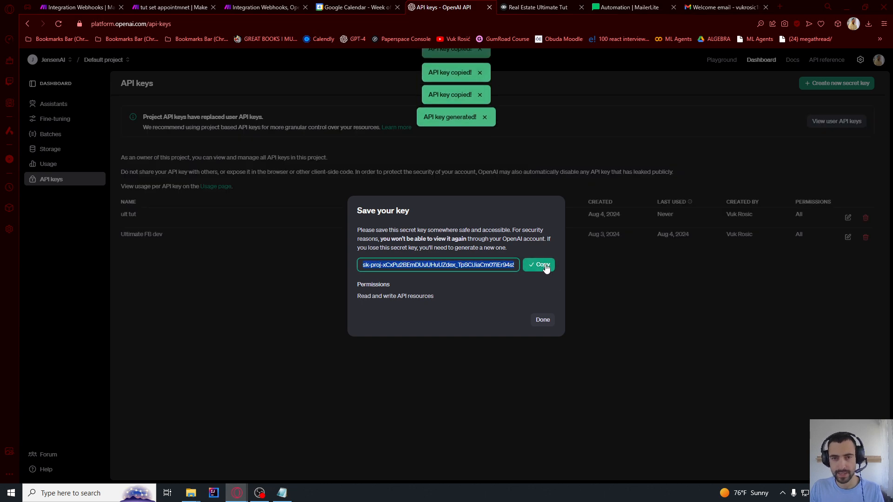
Paste the key into the Make connection's API Key field and save the connection
{"action": "left_click", "coordinate": [260, 13]}
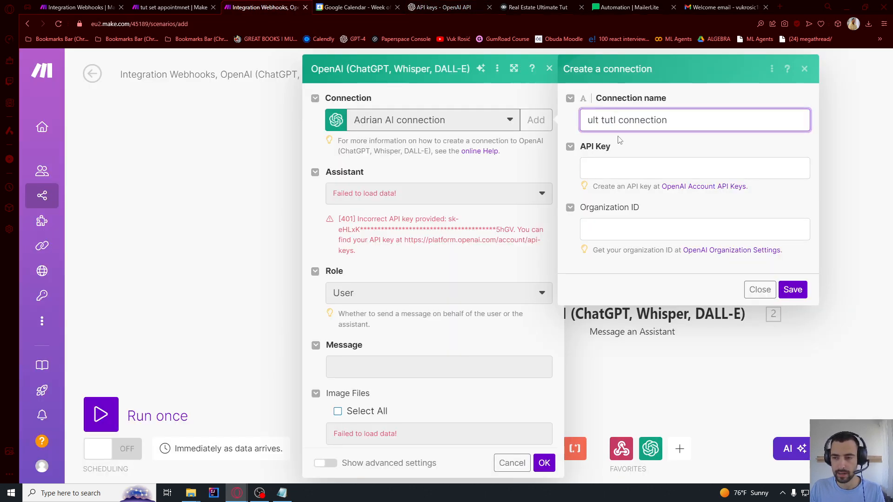
{"action": "left_click", "coordinate": [623, 168]}
{"action": "key", "text": "ctrl+v"}
{"action": "left_click", "coordinate": [793, 289]}
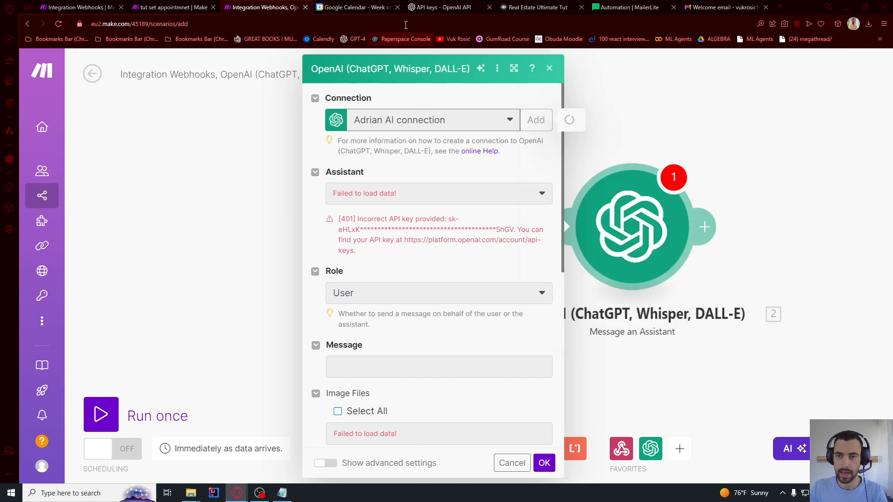
{"action": "left_click", "coordinate": [440, 7]}
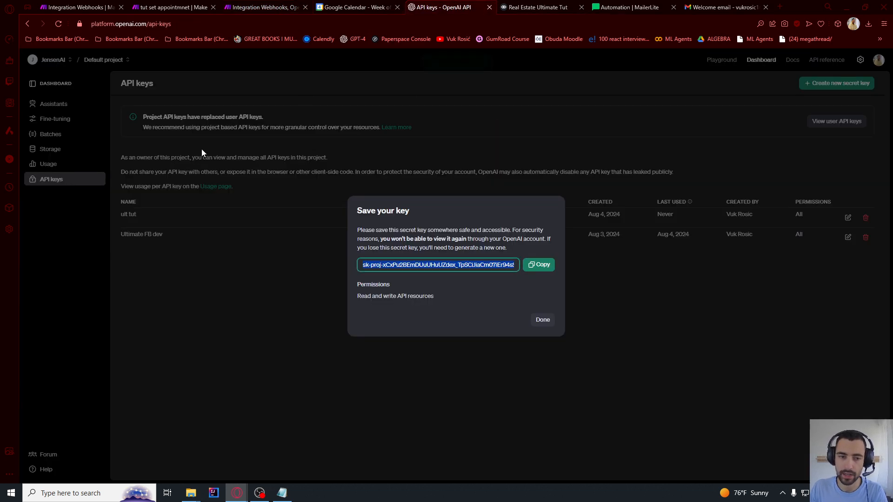
{"action": "left_click", "coordinate": [542, 320]}
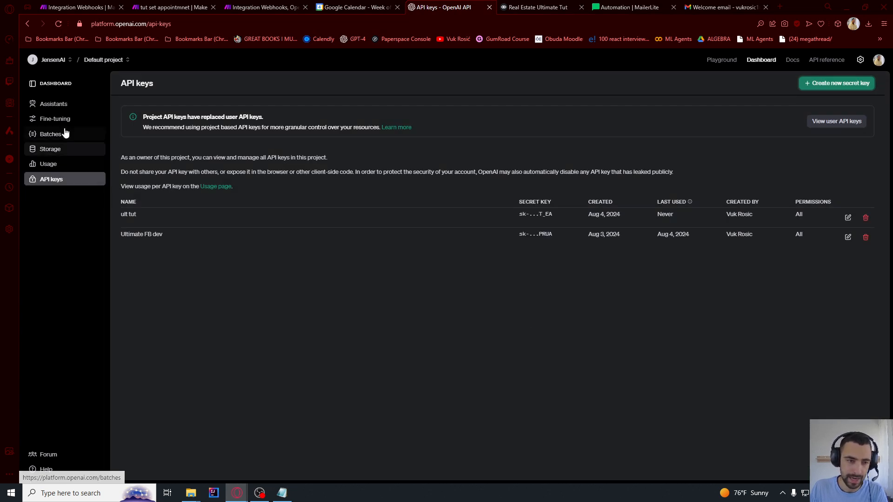
Save the old assistant as appointment_setter_prev and create a new assistant
{"action": "left_click", "coordinate": [59, 106]}
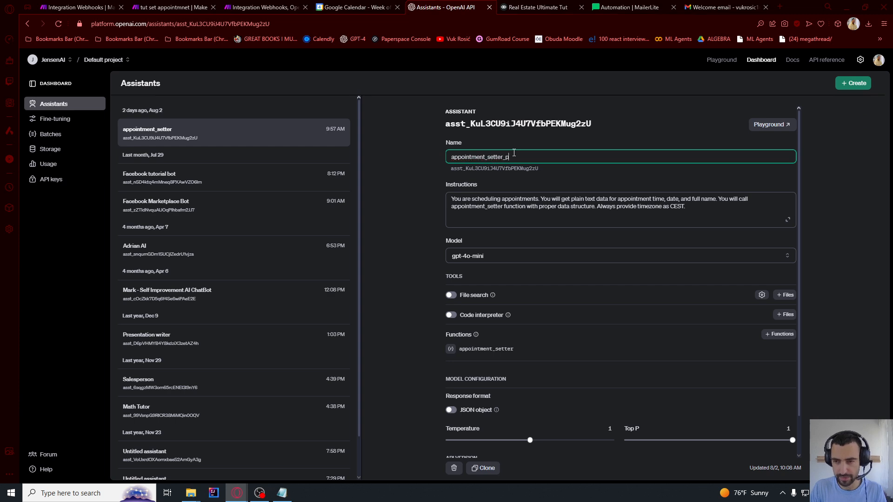
{"action": "left_click", "coordinate": [417, 158]}
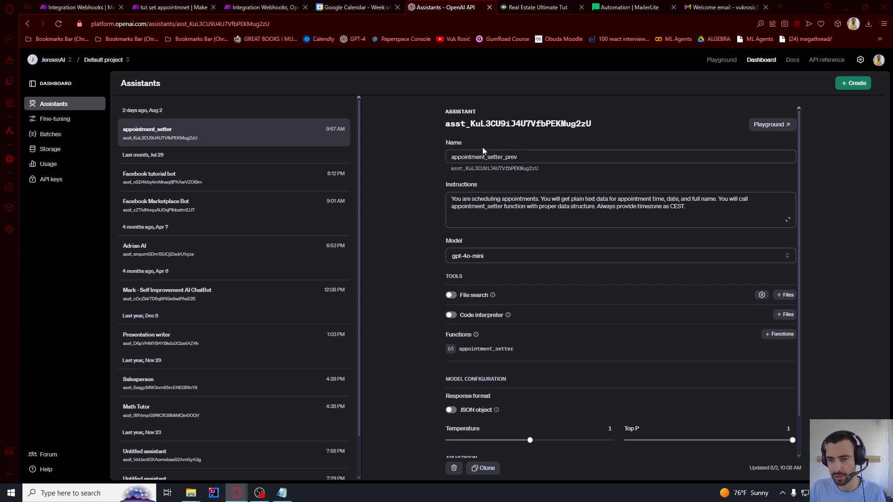
{"action": "left_click", "coordinate": [851, 85]}
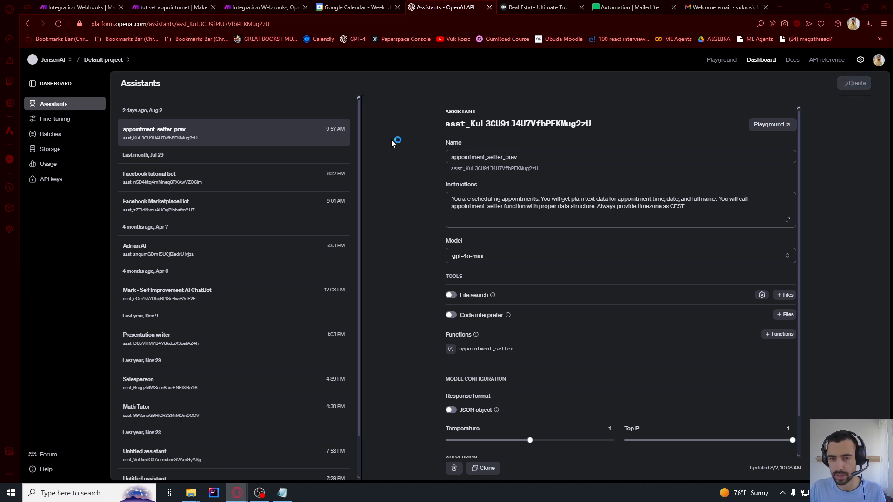
{"action": "left_click", "coordinate": [360, 127]}
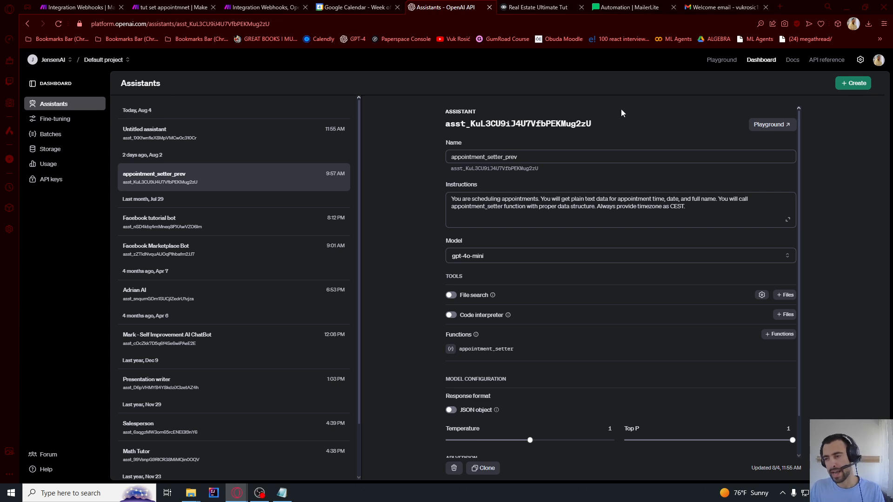
{"action": "left_click", "coordinate": [767, 124]}
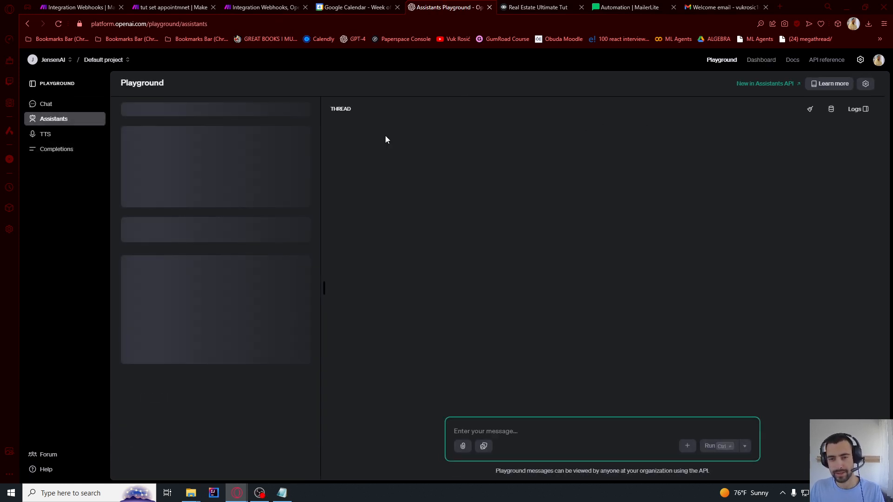
Start a new Playground assistant named appointment_setter
{"action": "left_click", "coordinate": [244, 108]}
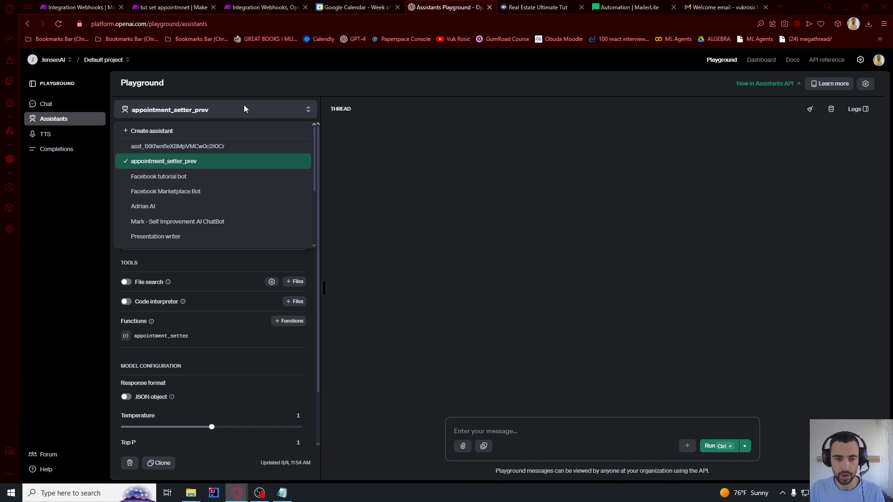
{"action": "left_click", "coordinate": [158, 132]}
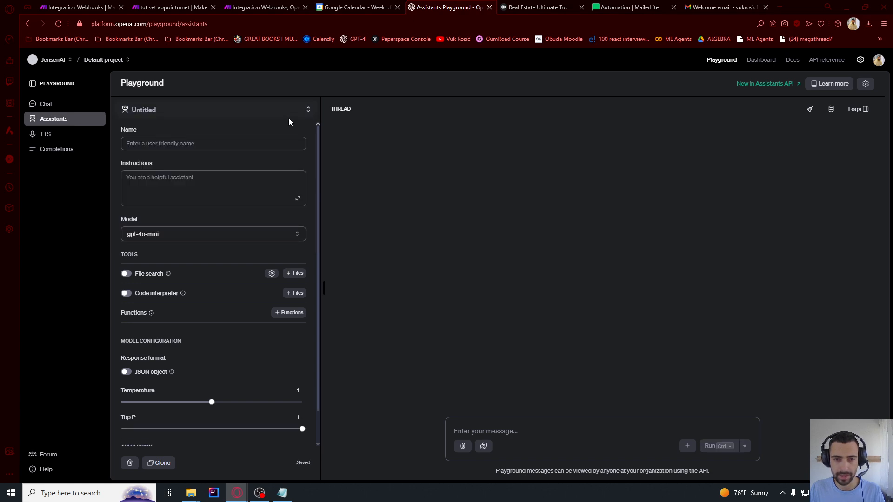
{"action": "left_click", "coordinate": [179, 142]}
{"action": "type", "text": "appointment_setter"}
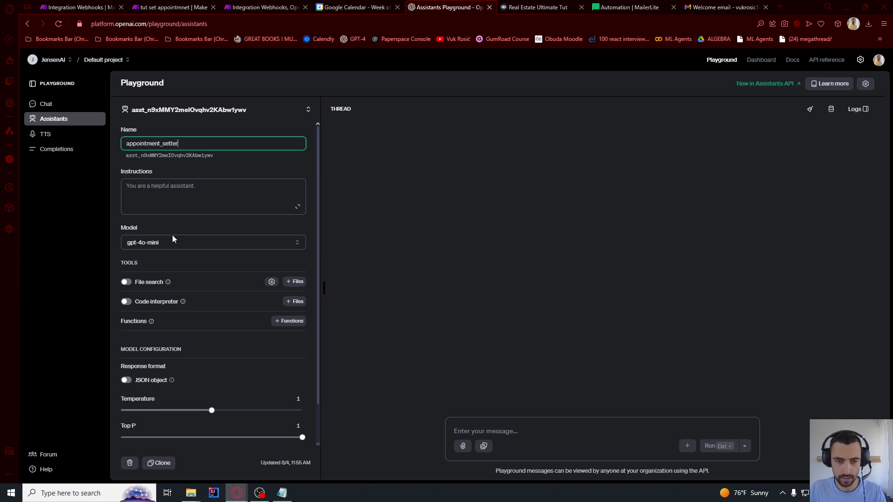
{"action": "left_click", "coordinate": [167, 231]}
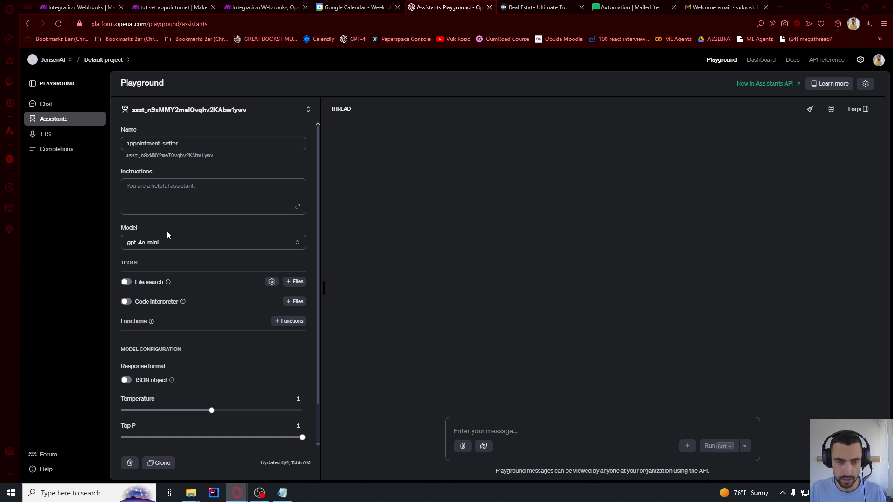
Paste the appointment-scheduling instructions and review them line by line
{"action": "left_click", "coordinate": [143, 191]}
{"action": "type", "text": "You are scheduling appointments. You will get plain text data for appointment time, date, and full name. You will call appointment_setter function with proper data structure. Always provide timezone as CEST."}
{"action": "left_click_drag", "start_coordinate": [152, 187], "coordinate": [248, 187]}
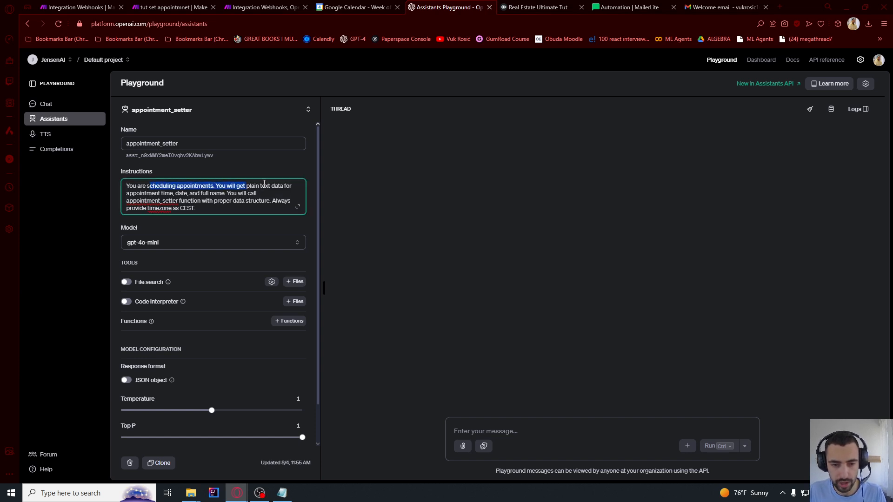
{"action": "left_click", "coordinate": [262, 186]}
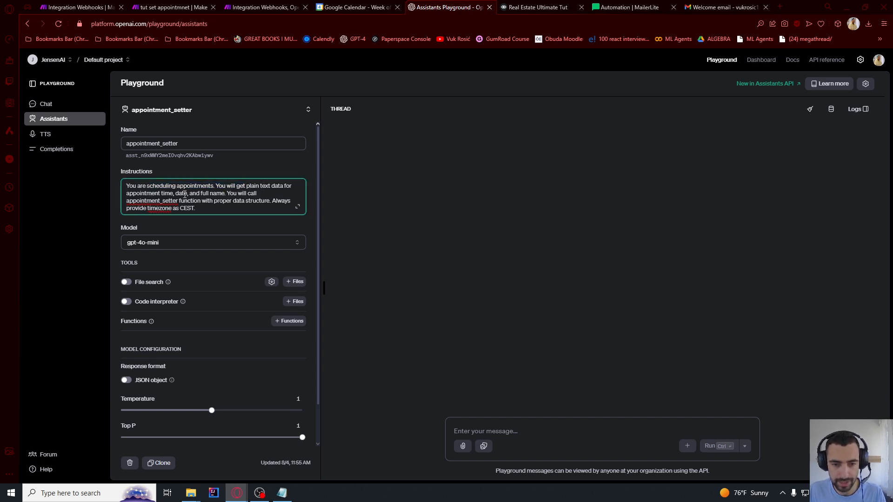
{"action": "left_click_drag", "start_coordinate": [163, 192], "coordinate": [209, 193]}
{"action": "left_click", "coordinate": [217, 193]}
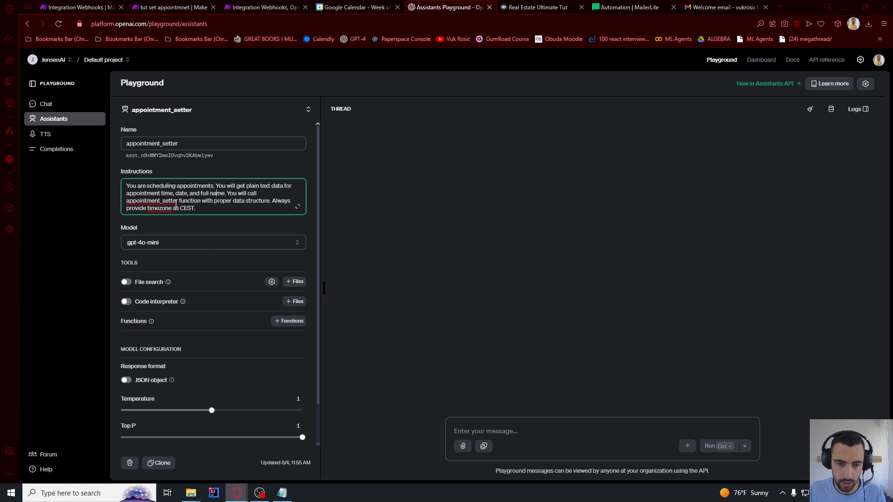
{"action": "left_click_drag", "start_coordinate": [177, 203], "coordinate": [162, 201]}
{"action": "left_click", "coordinate": [205, 210]}
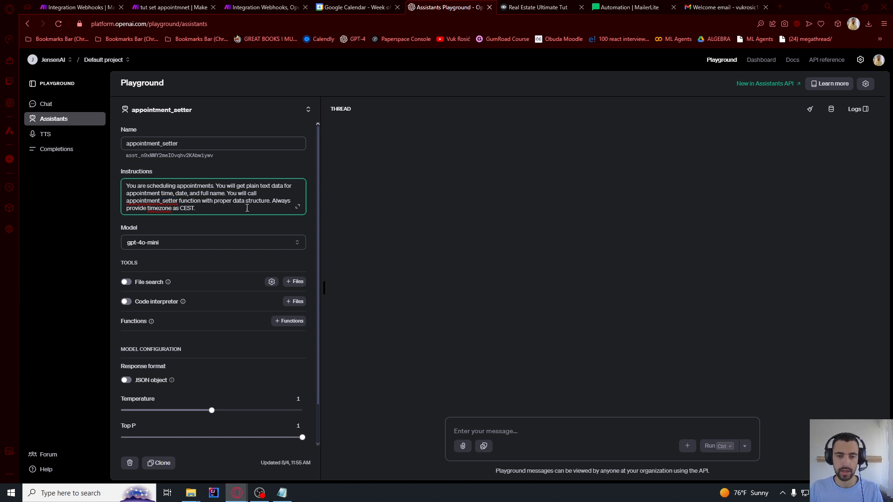
{"action": "left_click_drag", "start_coordinate": [199, 211], "coordinate": [273, 199]}
{"action": "left_click", "coordinate": [205, 208]}
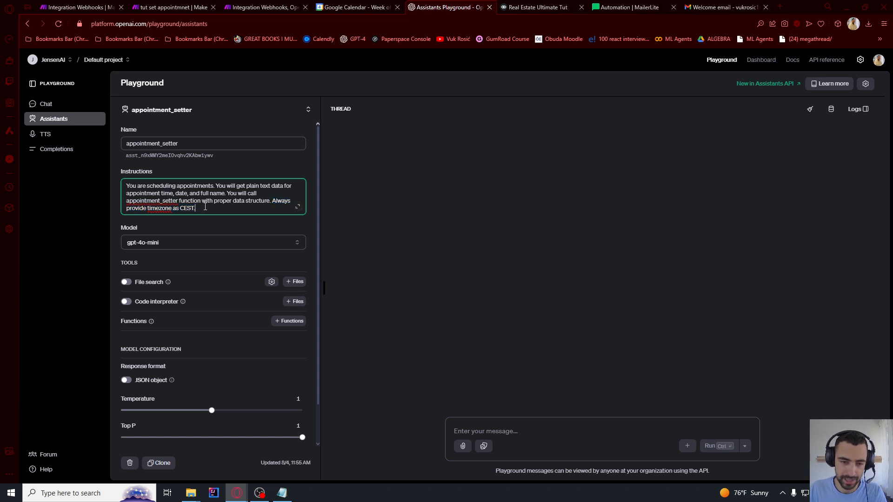
{"action": "left_click", "coordinate": [100, 220]}
Check the CEST timezone in the instructions, then open the Add function dialog
{"action": "double_click", "coordinate": [187, 210]}
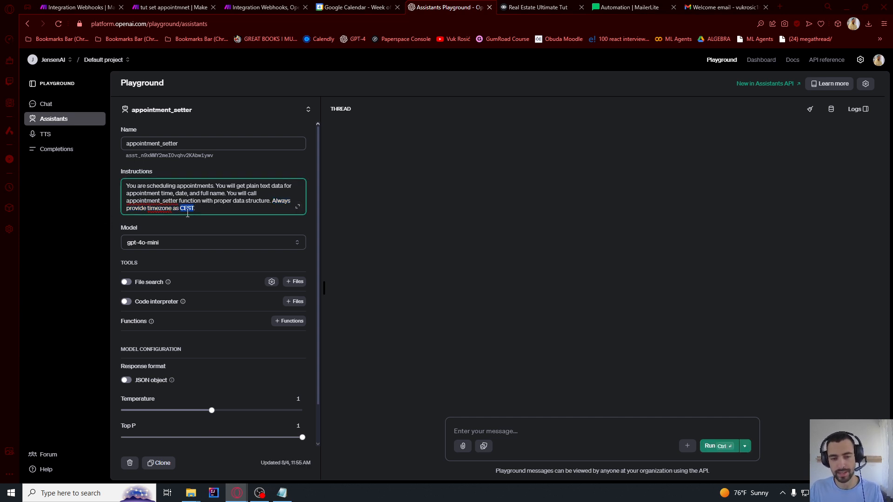
{"action": "left_click", "coordinate": [195, 211]}
{"action": "left_click", "coordinate": [94, 213]}
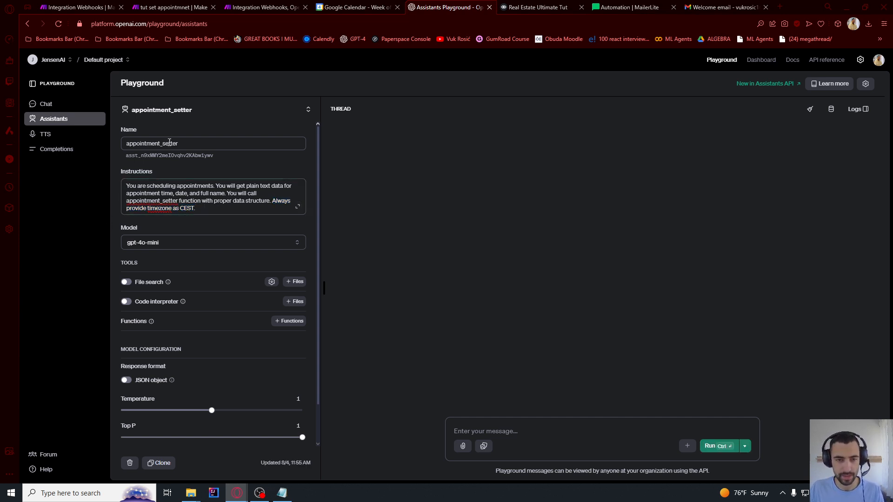
{"action": "double_click", "coordinate": [188, 209]}
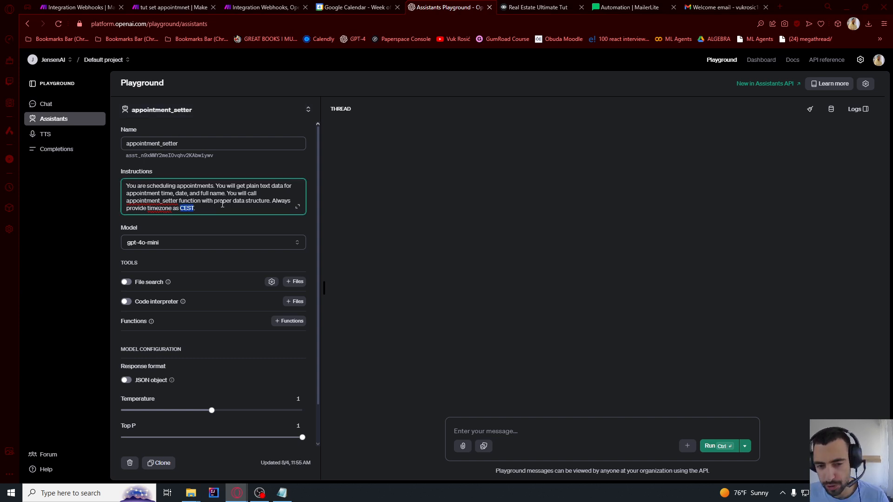
{"action": "left_click", "coordinate": [85, 251]}
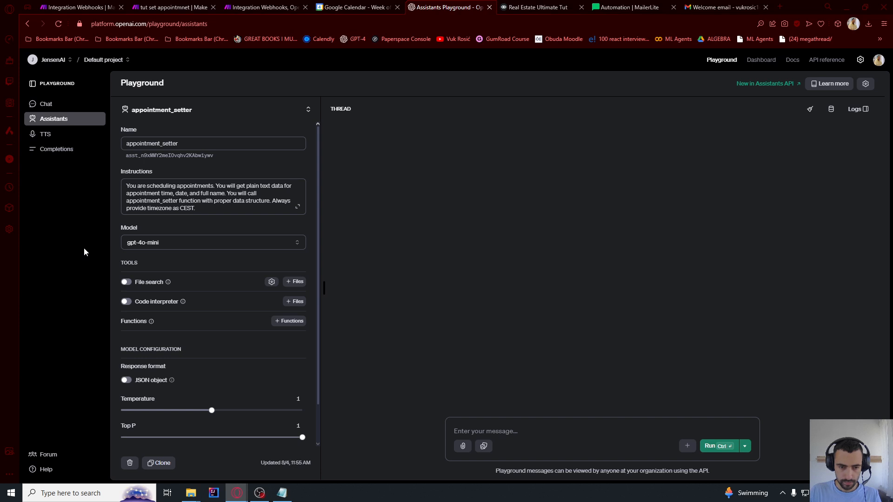
{"action": "scroll", "coordinate": [158, 325], "scroll_direction": "down", "scroll_amount": 1}
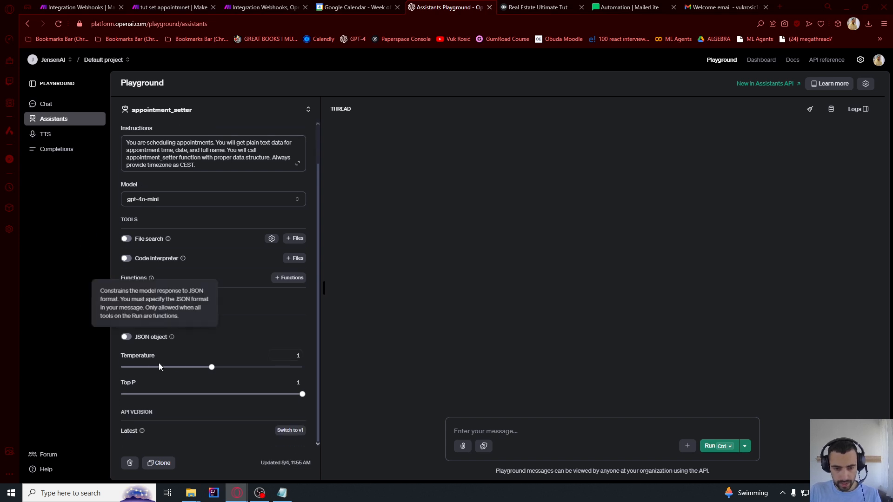
{"action": "left_click", "coordinate": [282, 282]}
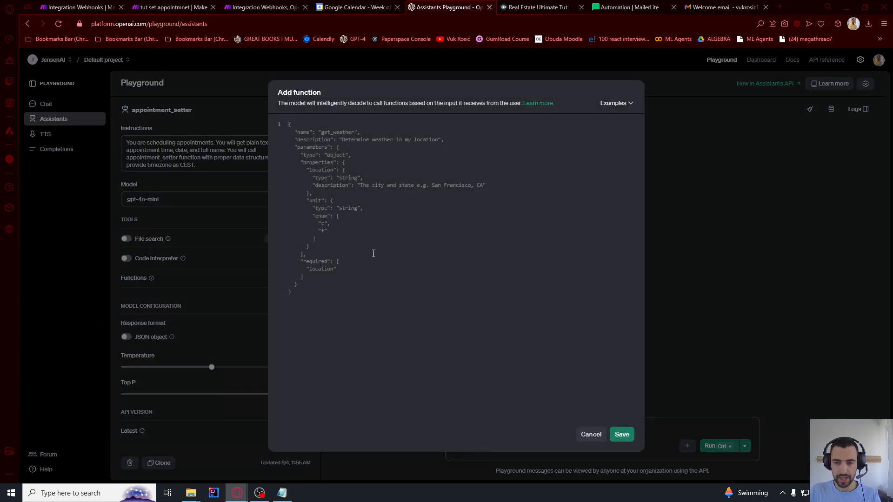
Paste the appointment_setter schema (time_min, time_max, name, time_zone, calendar_ids) and save the function
{"action": "key", "text": "ctrl+v"}
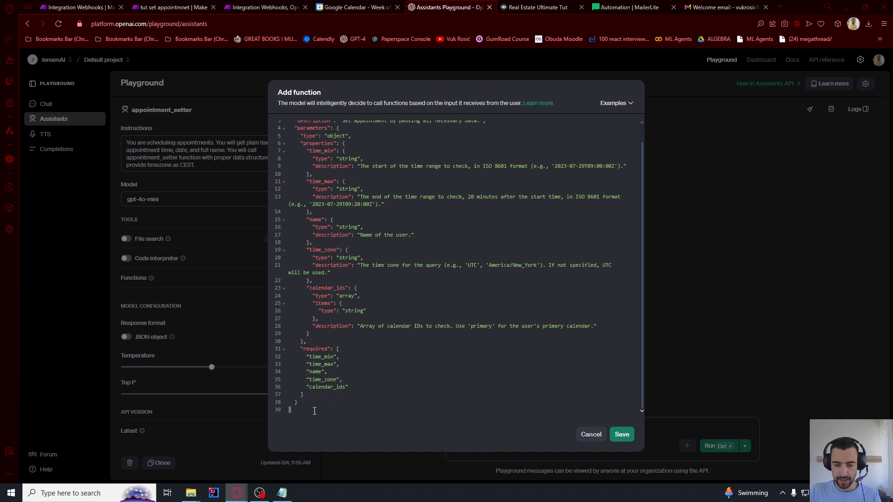
{"action": "left_click_drag", "start_coordinate": [314, 411], "coordinate": [317, 183]}
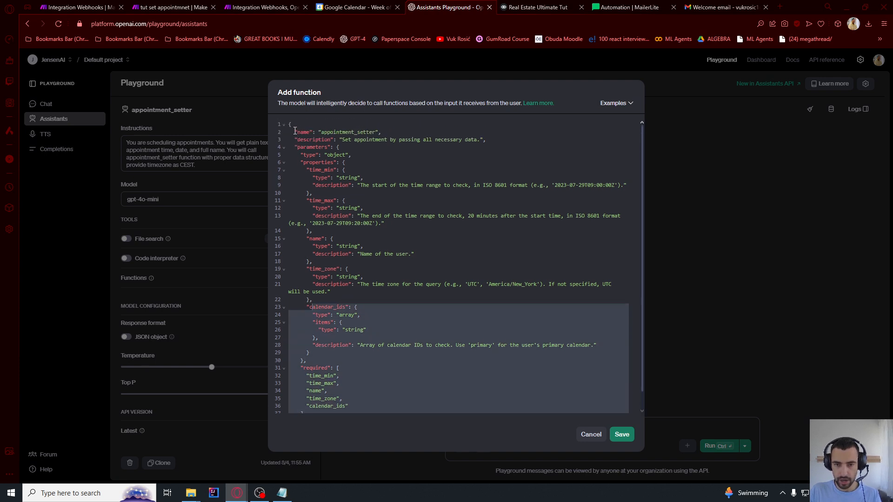
{"action": "left_click_drag", "start_coordinate": [295, 131], "coordinate": [294, 130]}
{"action": "left_click", "coordinate": [345, 156]}
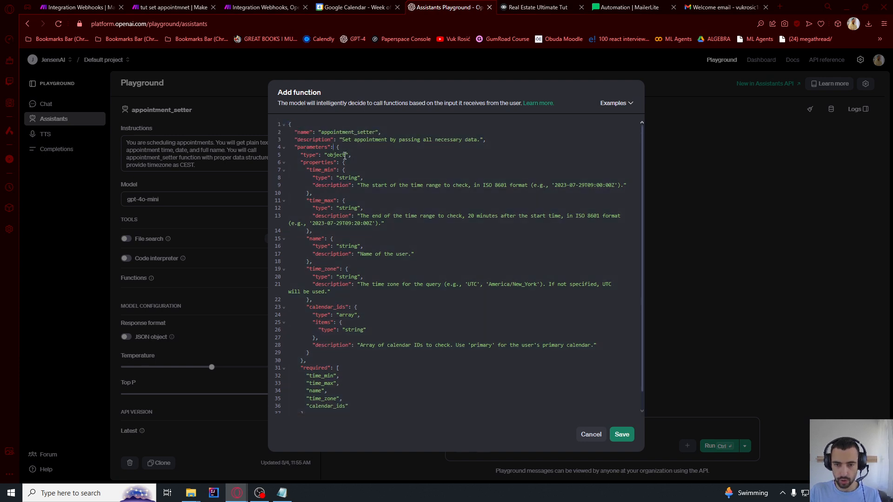
{"action": "left_click", "coordinate": [622, 434]}
Select the appointment_setter assistant in Make's OpenAI module
{"action": "left_click", "coordinate": [262, 7]}
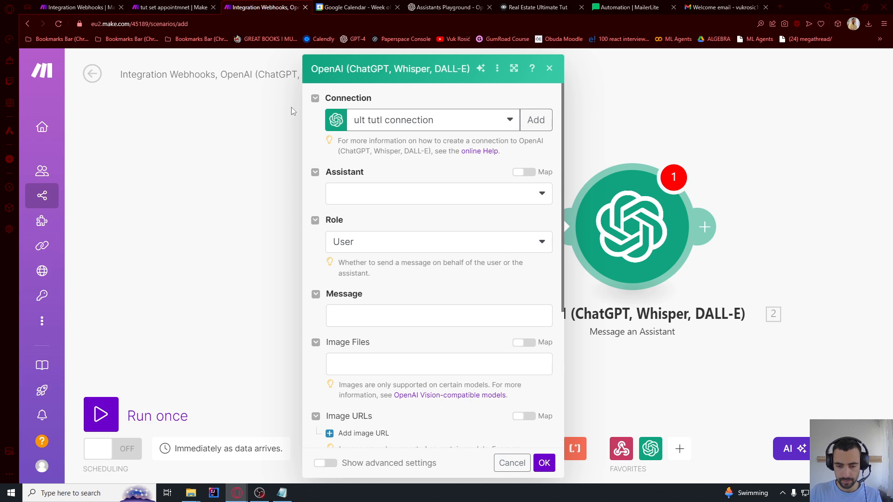
{"action": "left_click", "coordinate": [353, 196]}
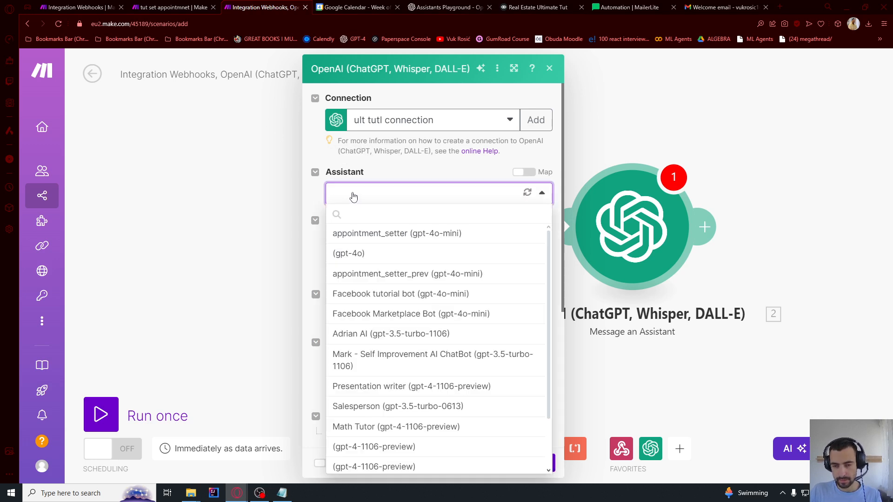
{"action": "left_click", "coordinate": [388, 236]}
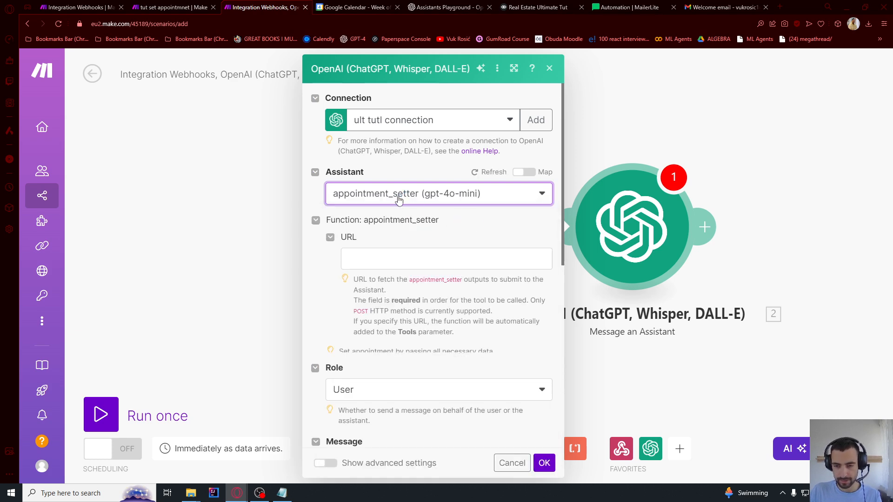
{"action": "left_click", "coordinate": [389, 257]}
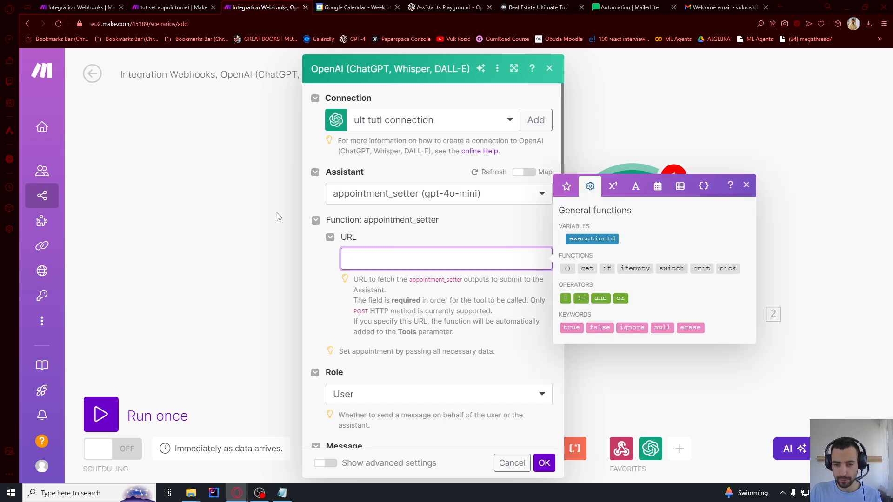
{"action": "left_click", "coordinate": [254, 193]}
Create a new scenario with a Custom webhook named 'scheduling meeting api' and copy its address
{"action": "mouse_move", "coordinate": [32, 134]}
{"action": "right_click", "coordinate": [70, 196]}
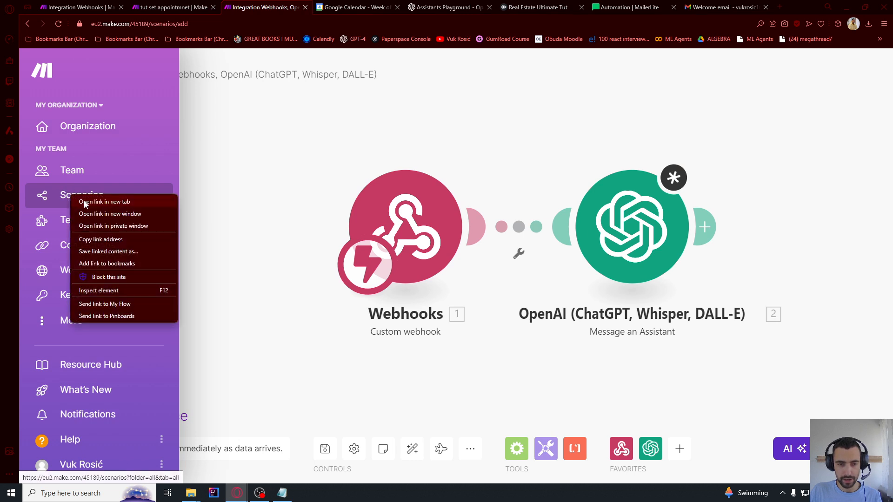
{"action": "left_click", "coordinate": [105, 202]}
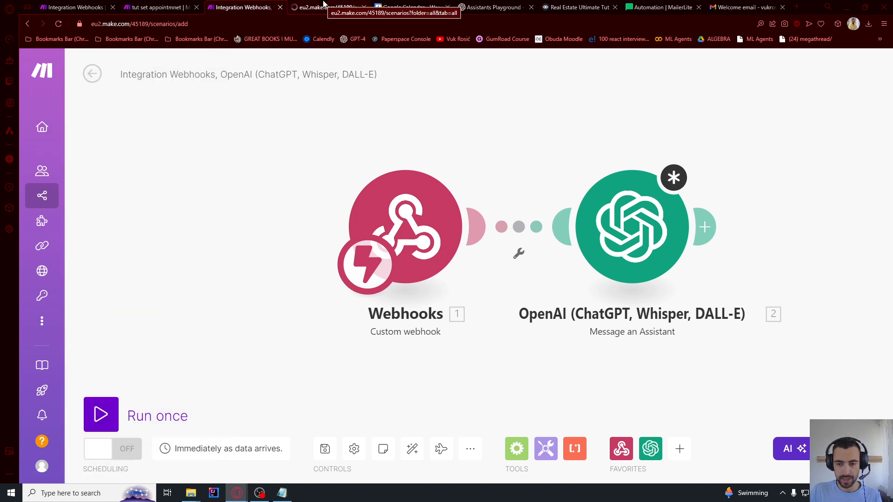
{"action": "left_click", "coordinate": [324, 5]}
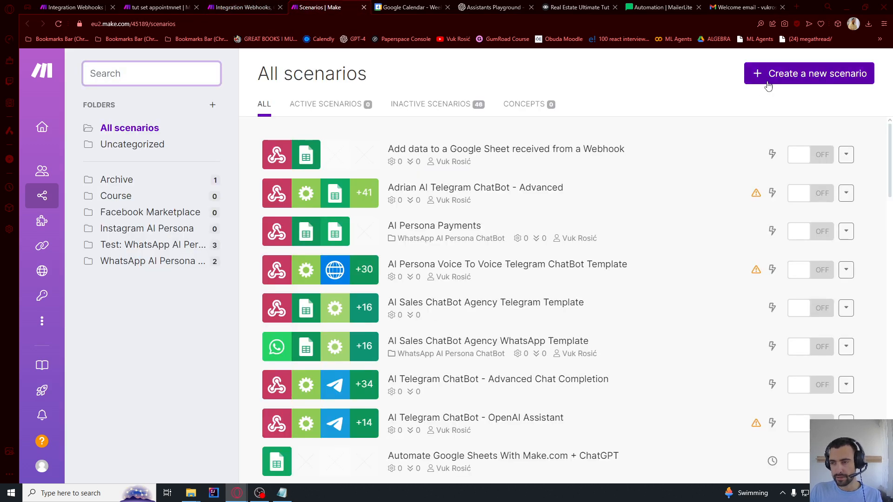
{"action": "left_click", "coordinate": [768, 83]}
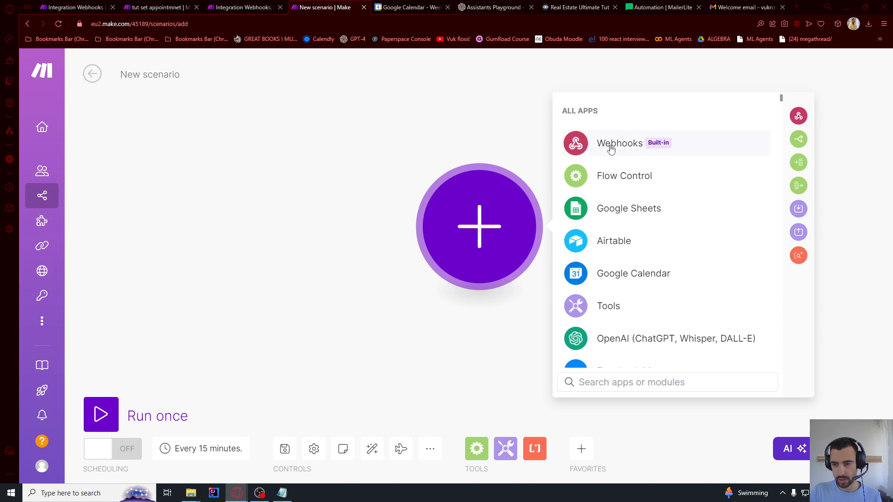
{"action": "left_click", "coordinate": [611, 148]}
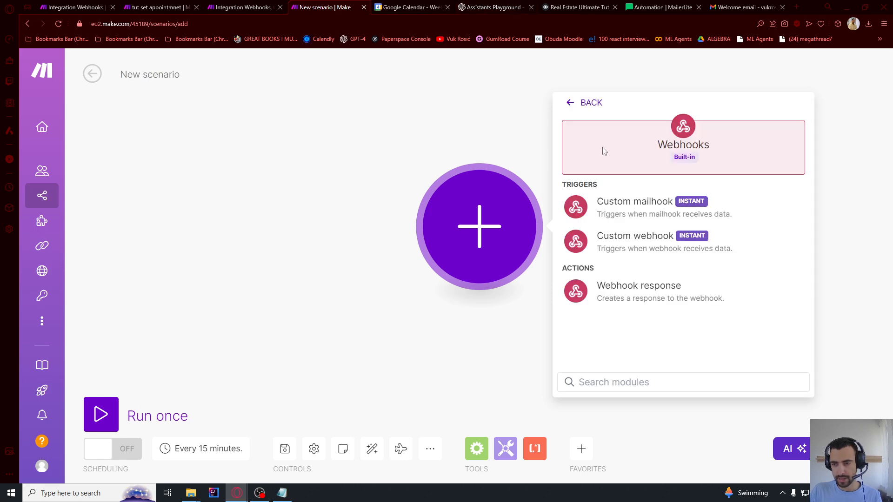
{"action": "left_click", "coordinate": [626, 248]}
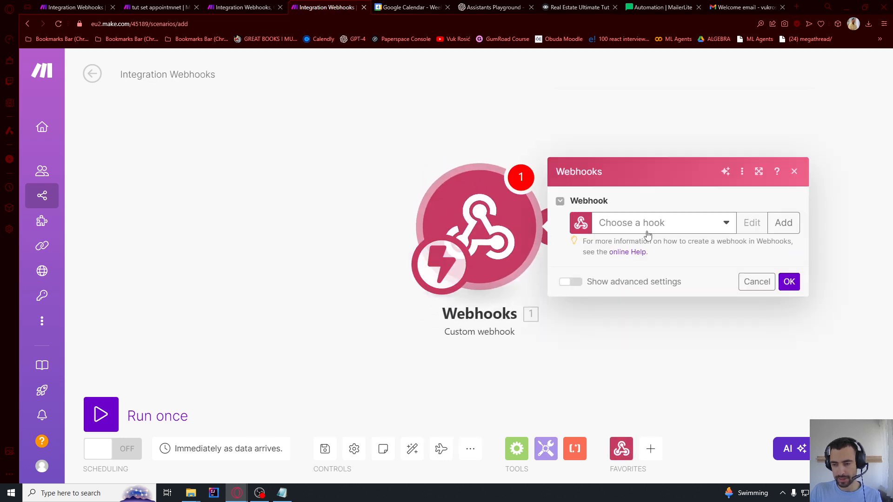
{"action": "left_click", "coordinate": [786, 224]}
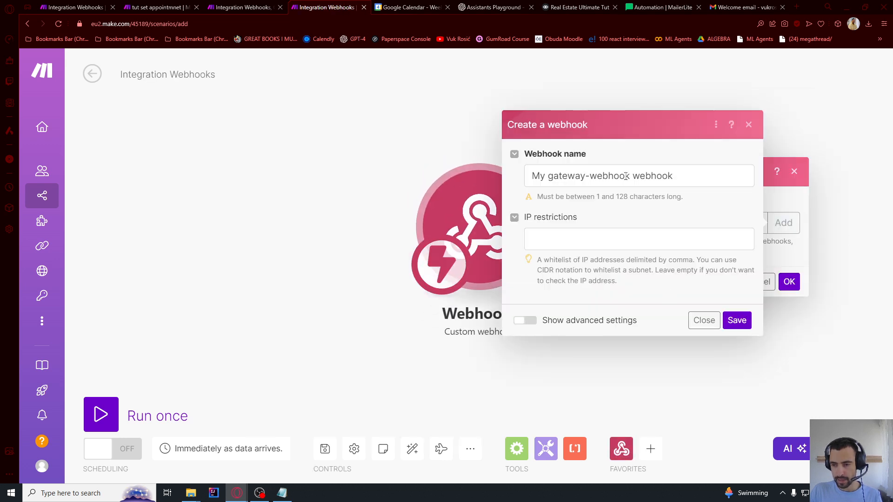
{"action": "left_click_drag", "start_coordinate": [628, 176], "coordinate": [519, 186]}
{"action": "type", "text": "scheduling"}
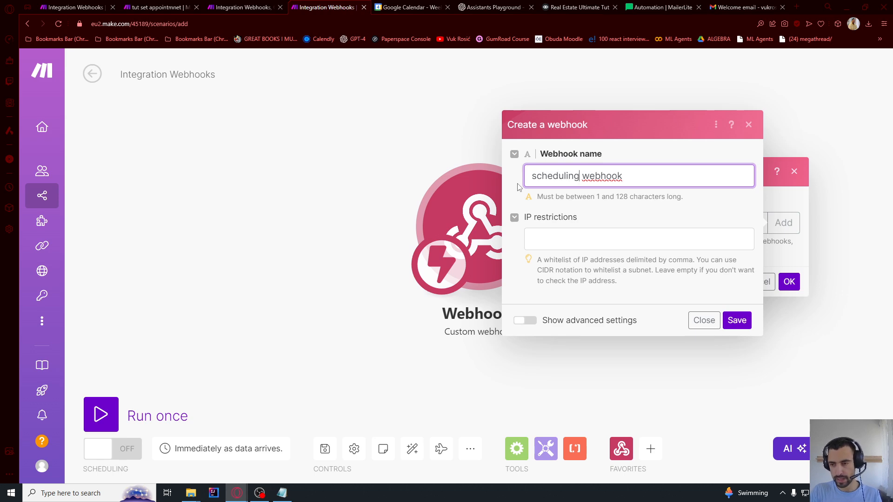
{"action": "type", "text": " meeting api"}
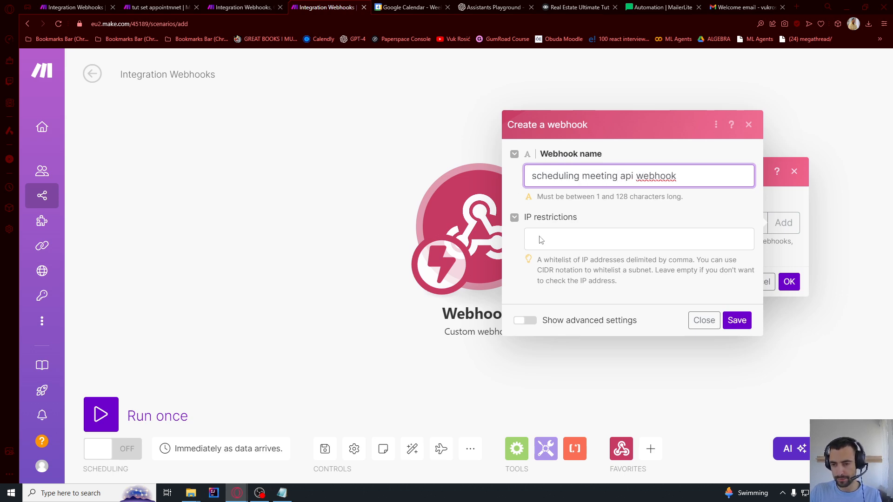
{"action": "left_click", "coordinate": [739, 321]}
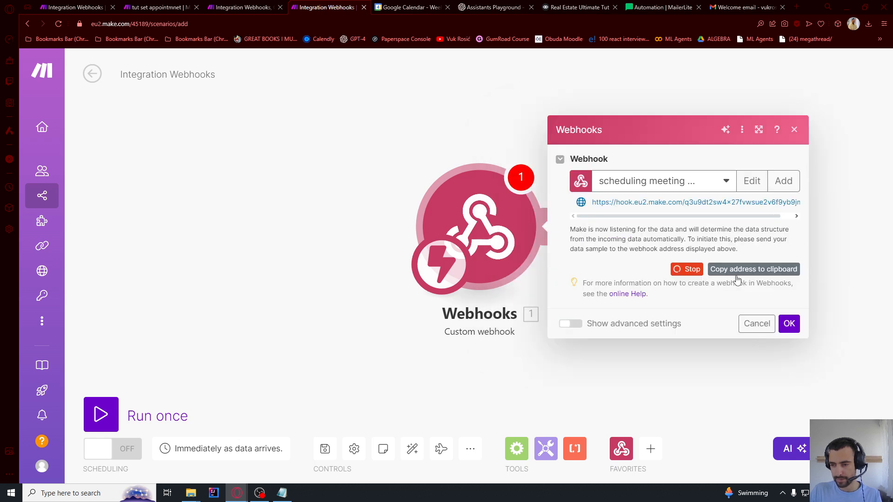
{"action": "left_click", "coordinate": [737, 272]}
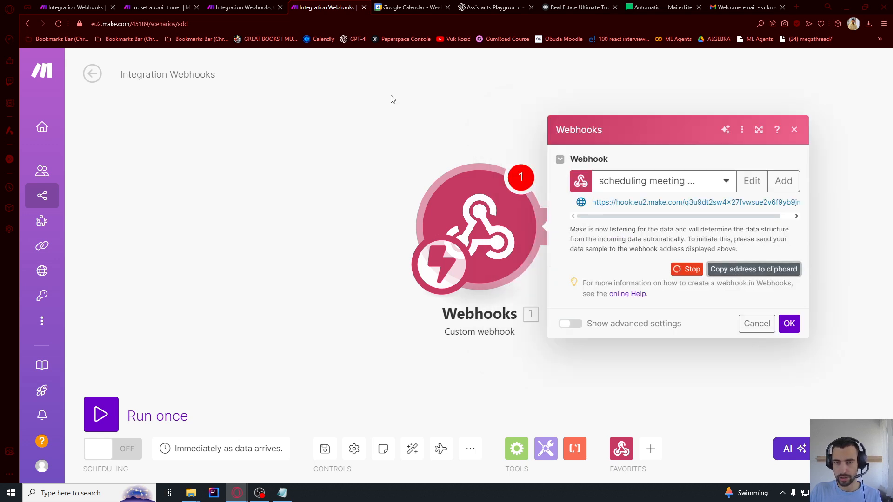
Paste the webhook address into the appointment_setter function URL and confirm the webhook trigger
{"action": "left_click", "coordinate": [251, 7]}
{"action": "left_click", "coordinate": [632, 228]}
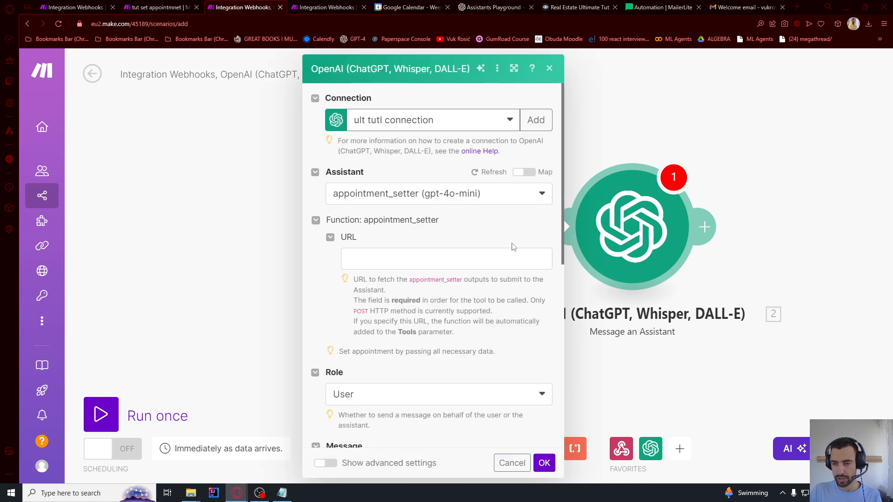
{"action": "left_click", "coordinate": [364, 257]}
{"action": "left_click", "coordinate": [391, 246]}
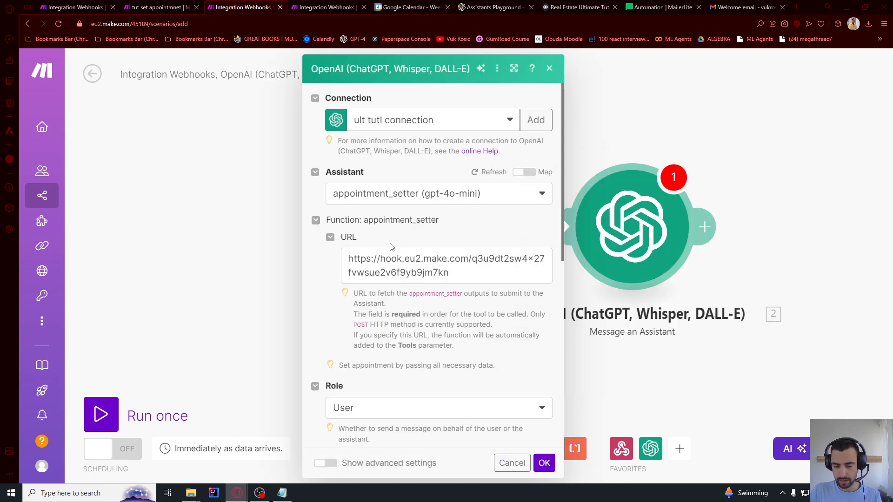
{"action": "scroll", "coordinate": [414, 257], "scroll_direction": "down", "scroll_amount": 2}
{"action": "left_click_drag", "start_coordinate": [450, 180], "coordinate": [333, 174]}
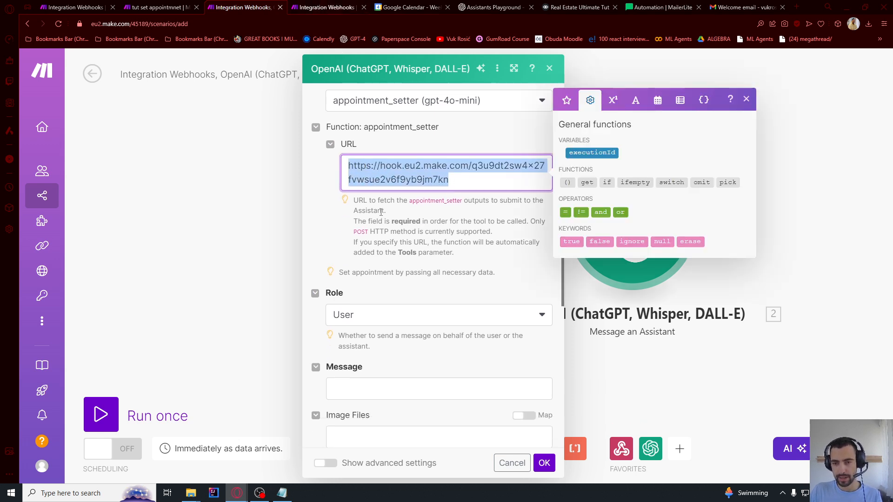
{"action": "left_click", "coordinate": [325, 7]}
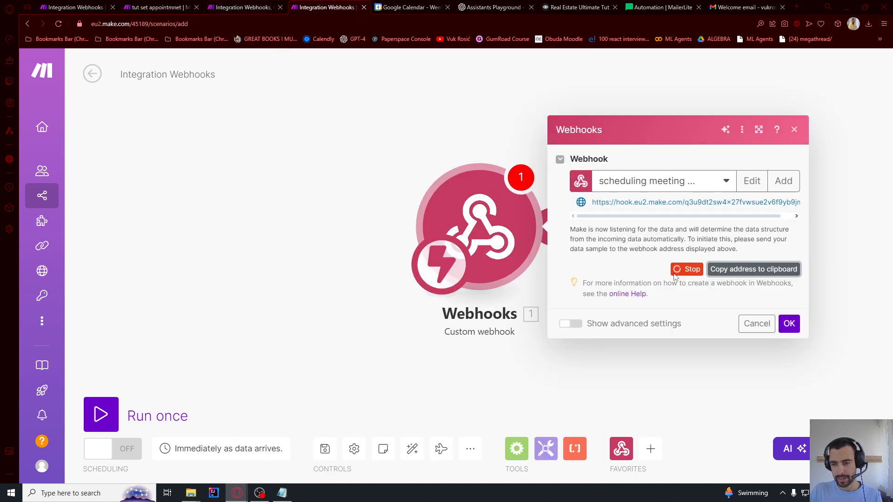
{"action": "left_click", "coordinate": [790, 323]}
Add a Google Calendar Get Free/Busy Information module after the webhook, leaving it unconfigured
{"action": "left_click", "coordinate": [562, 225]}
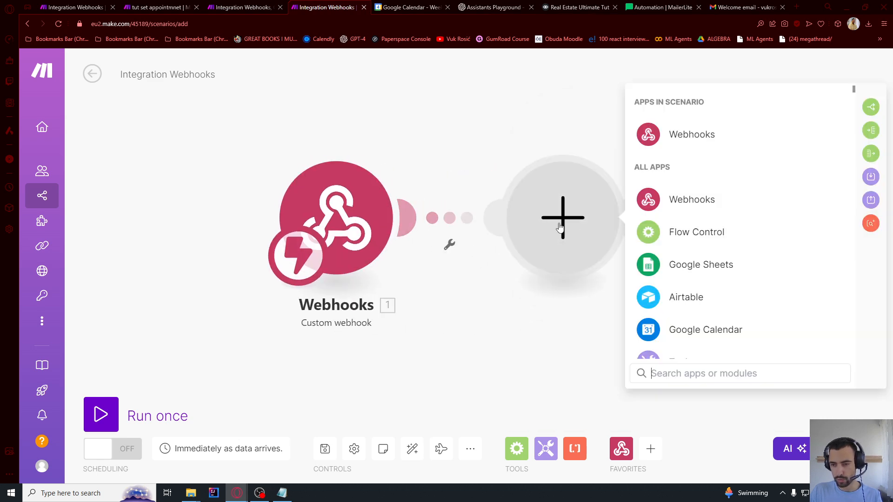
{"action": "type", "text": "free"}
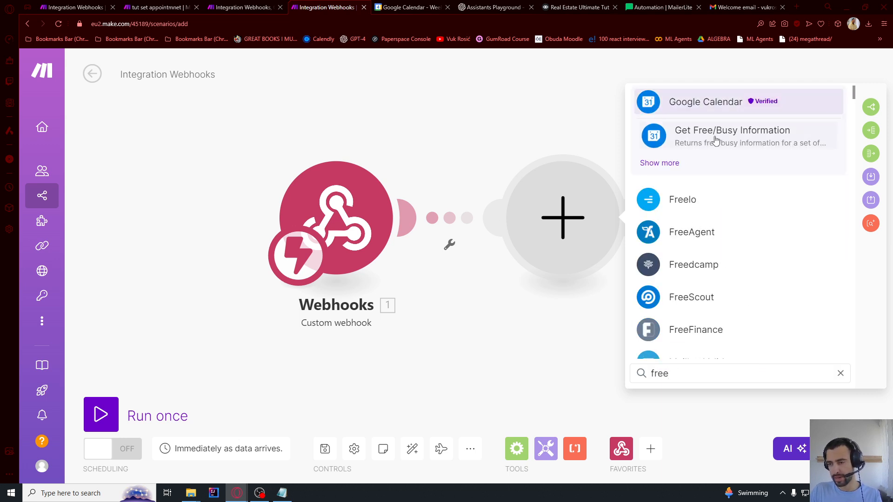
{"action": "left_click", "coordinate": [713, 135]}
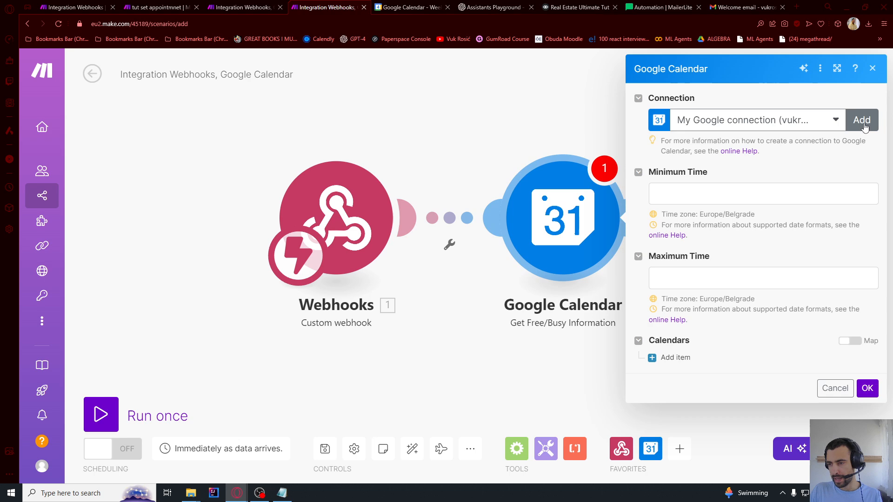
{"action": "left_click", "coordinate": [701, 193]}
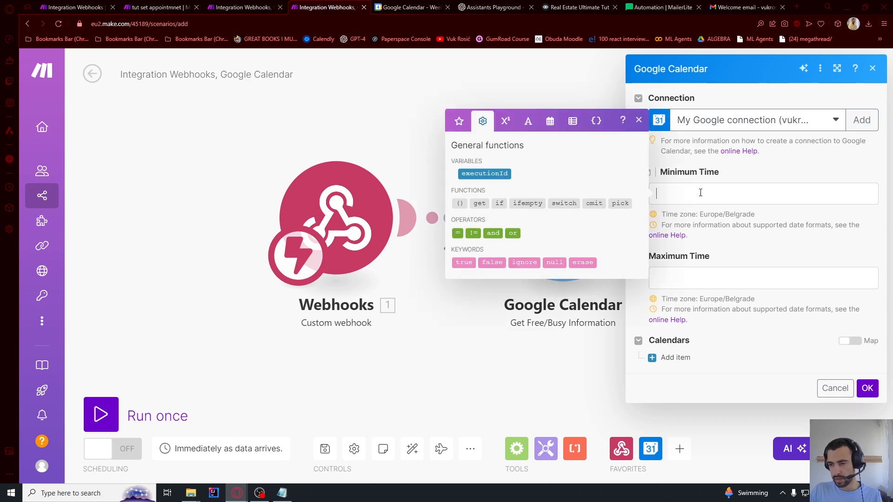
{"action": "left_click", "coordinate": [459, 121]}
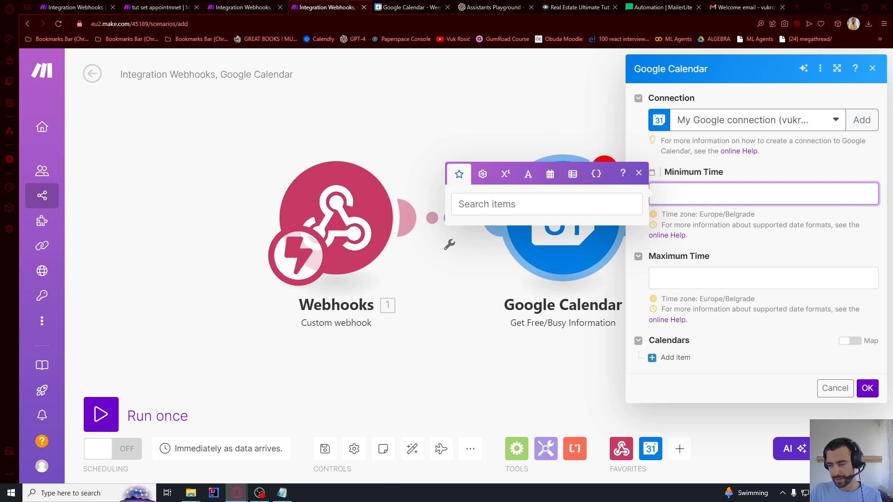
{"action": "left_click", "coordinate": [620, 297]}
{"action": "left_click", "coordinate": [509, 121]}
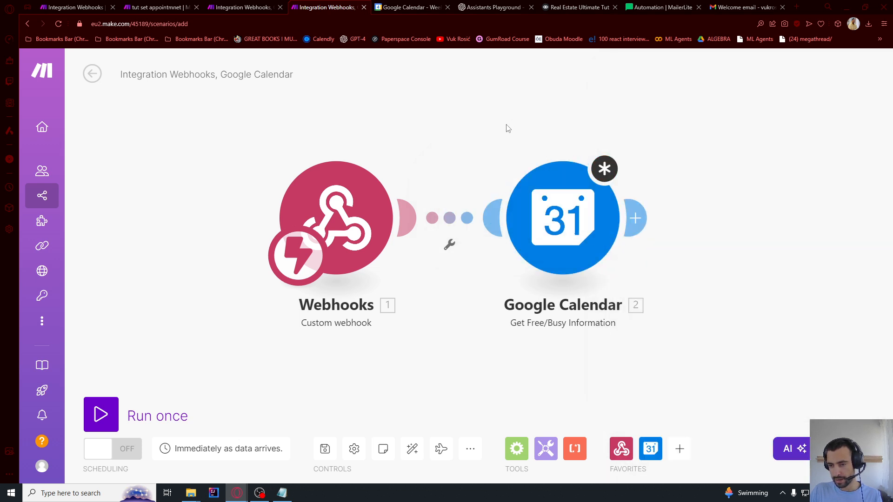
Save the scenario despite the unconfigured-module warning
{"action": "left_click", "coordinate": [325, 449]}
{"action": "left_click", "coordinate": [522, 462]}
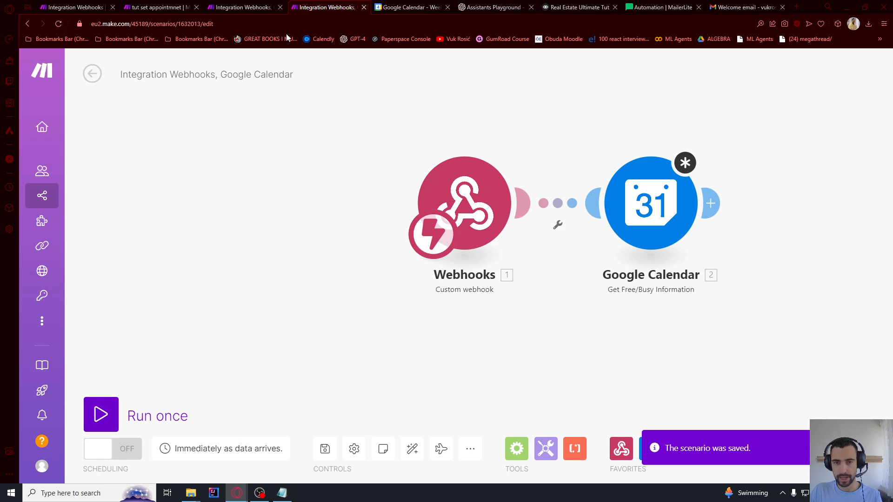
{"action": "left_click", "coordinate": [251, 7]}
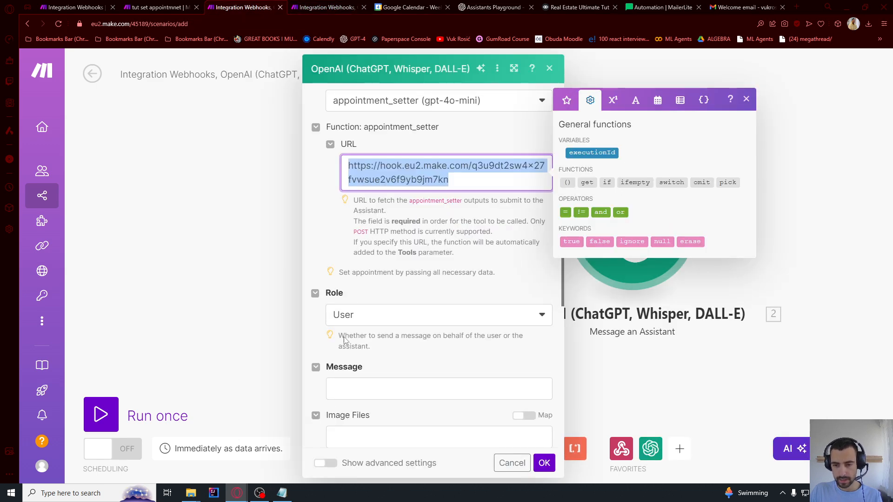
Set the OpenAI Message an Assistant module's Message to 'Current datetime:' and confirm the module
{"action": "left_click", "coordinate": [364, 381]}
{"action": "scroll", "coordinate": [391, 370], "scroll_direction": "down", "scroll_amount": 2}
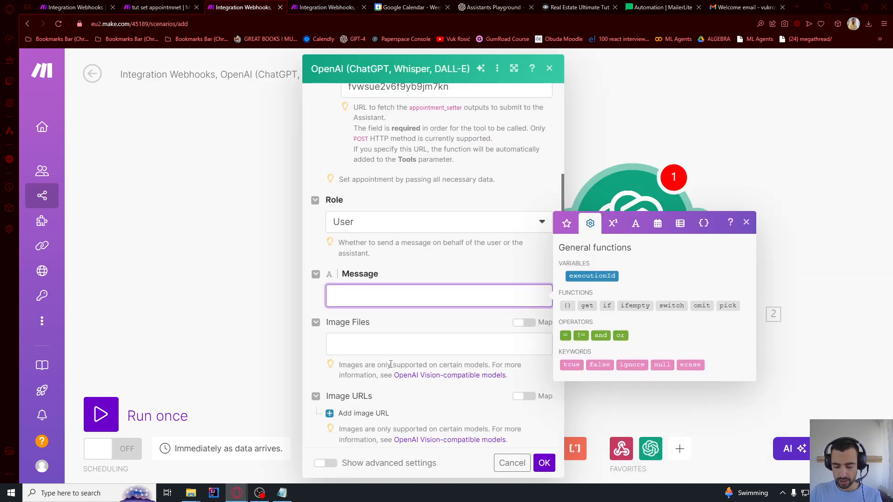
{"action": "type", "text": "Current datetime:"}
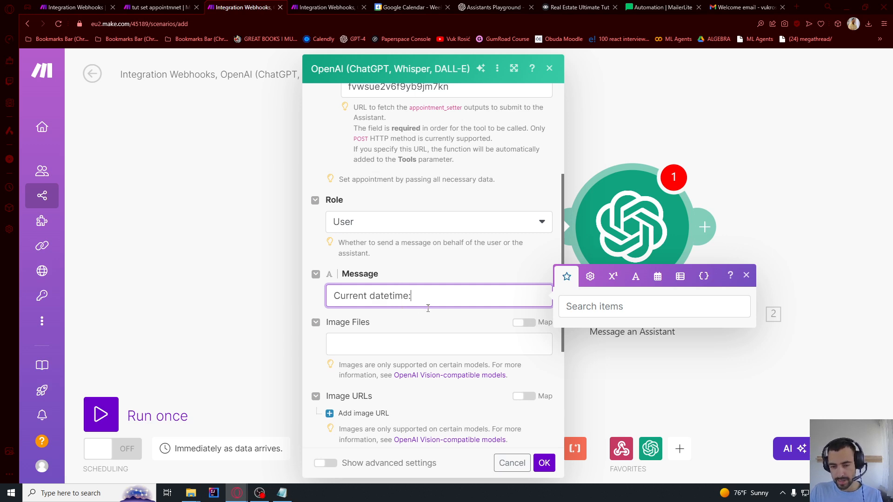
{"action": "left_click", "coordinate": [436, 282]}
{"action": "scroll", "coordinate": [432, 293], "scroll_direction": "down", "scroll_amount": 4}
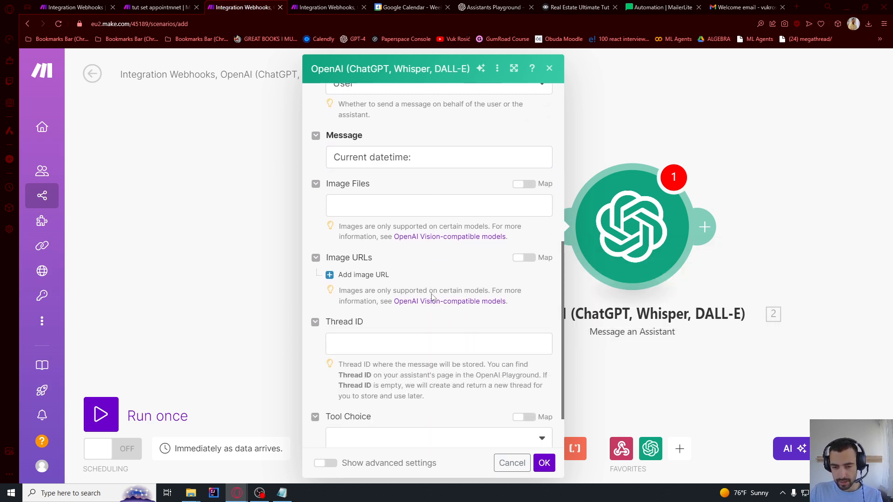
{"action": "scroll", "coordinate": [434, 293], "scroll_direction": "up", "scroll_amount": 5}
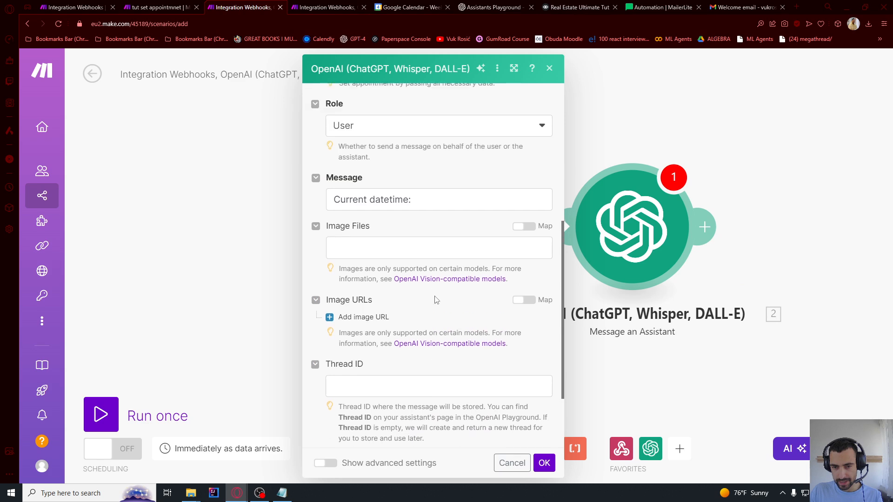
{"action": "left_click", "coordinate": [544, 464]}
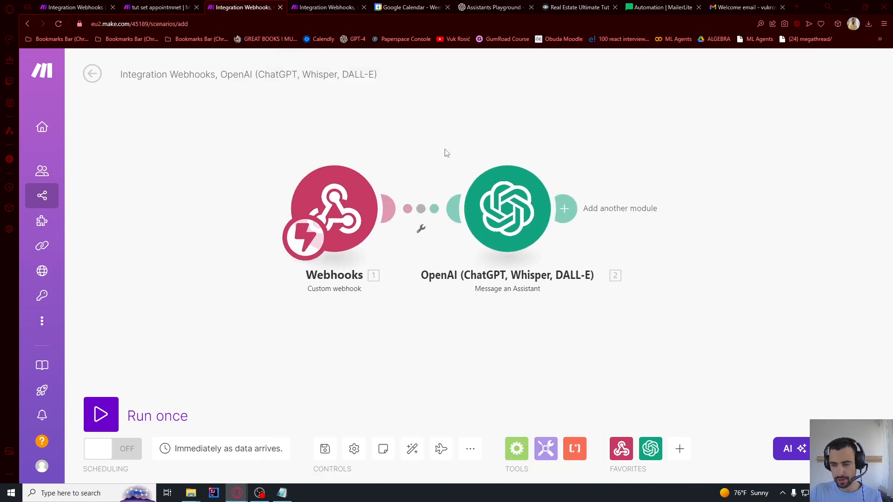
Add a Webhook response module with status 200 after OpenAI, then run the scenario once
{"action": "left_click", "coordinate": [626, 223]}
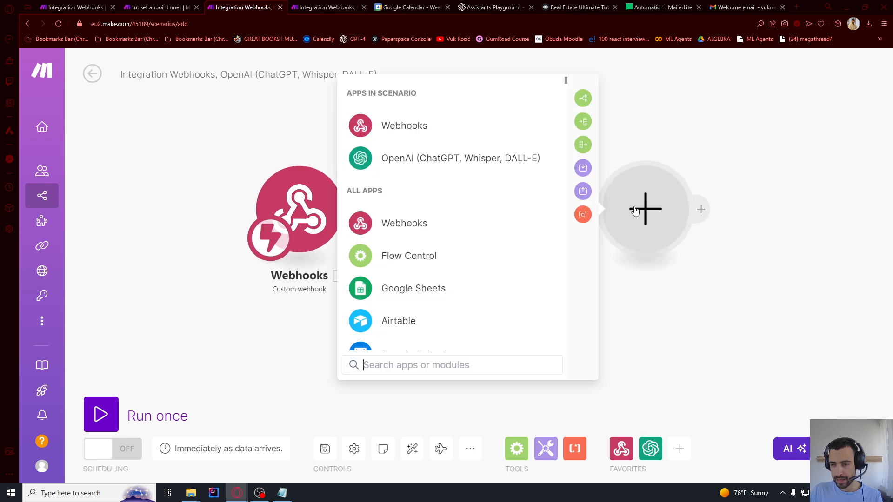
{"action": "left_click", "coordinate": [379, 120]}
{"action": "left_click", "coordinate": [429, 197]}
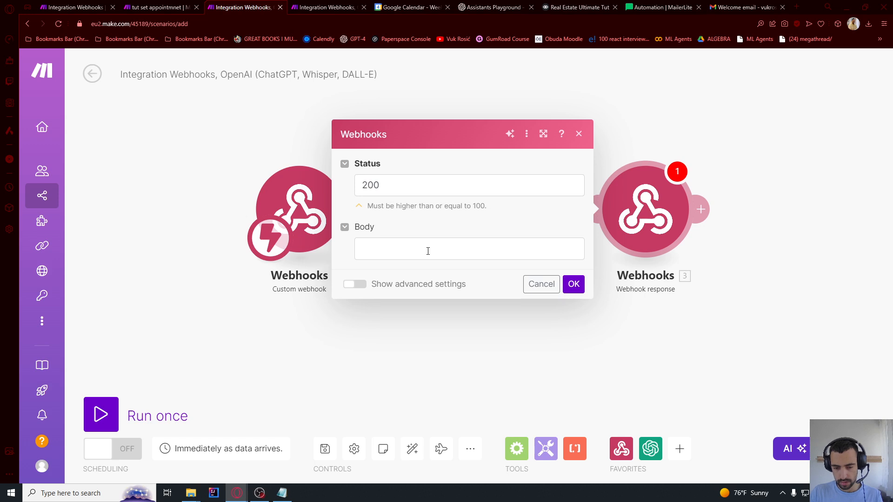
{"action": "left_click", "coordinate": [572, 284]}
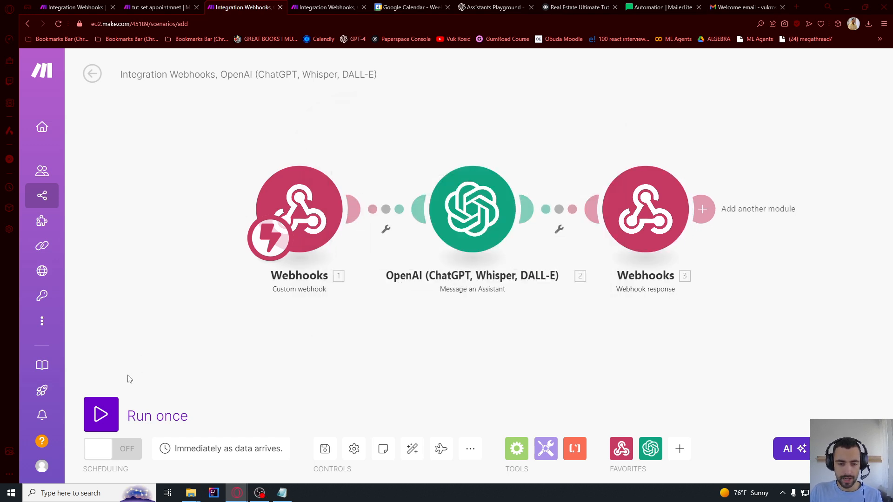
{"action": "left_click", "coordinate": [101, 415]}
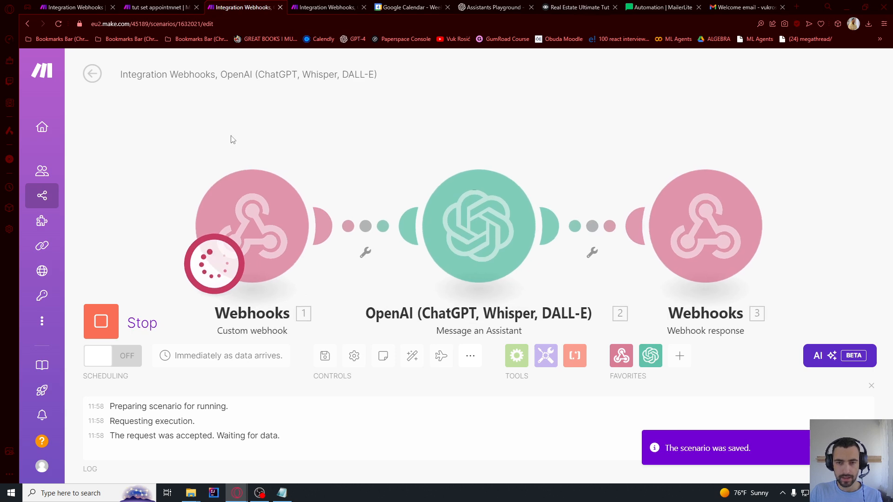
{"action": "key", "text": "alt+Tab"}
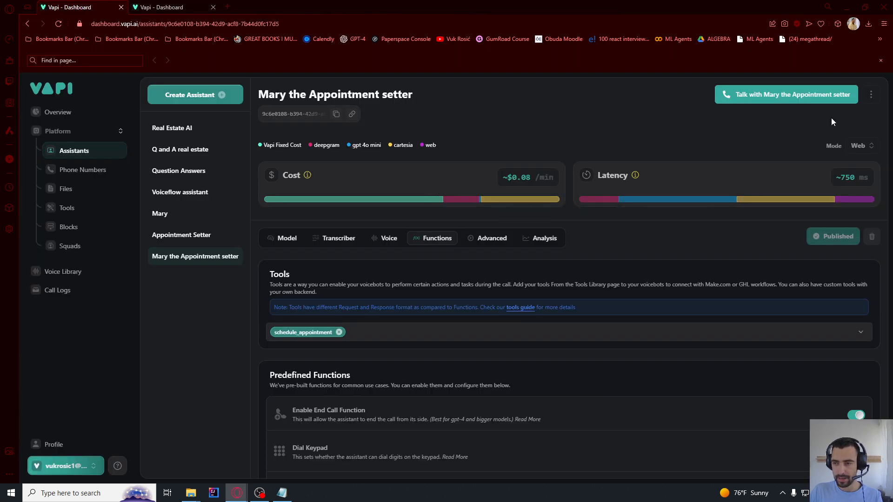
Create a new squad whose first member is the Q and A real estate assistant
{"action": "left_click", "coordinate": [77, 248]}
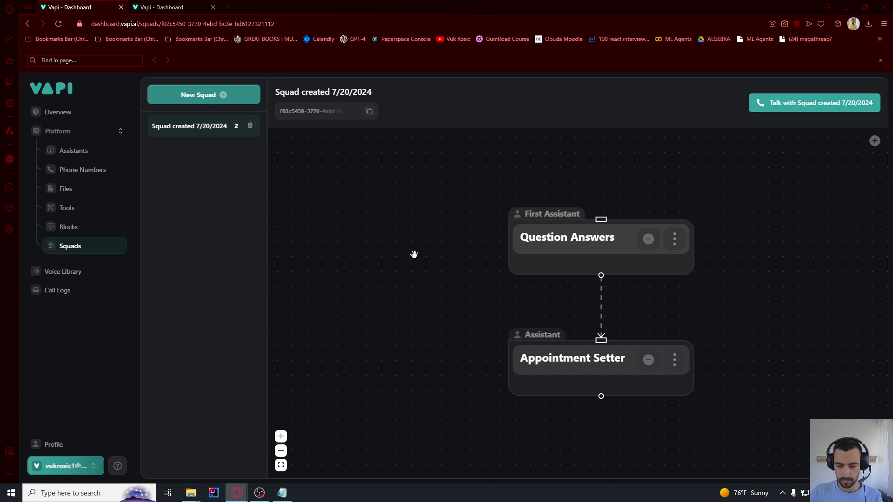
{"action": "left_click", "coordinate": [203, 98]}
{"action": "left_click", "coordinate": [421, 302]}
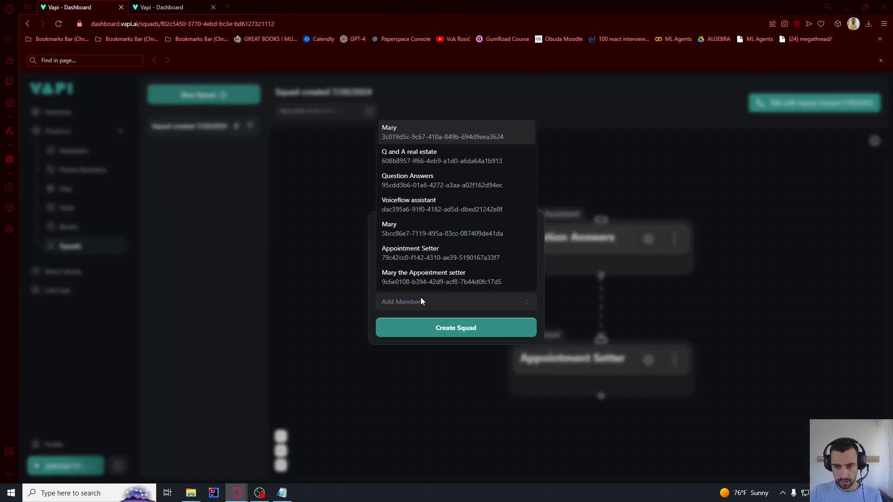
{"action": "left_click", "coordinate": [399, 155]}
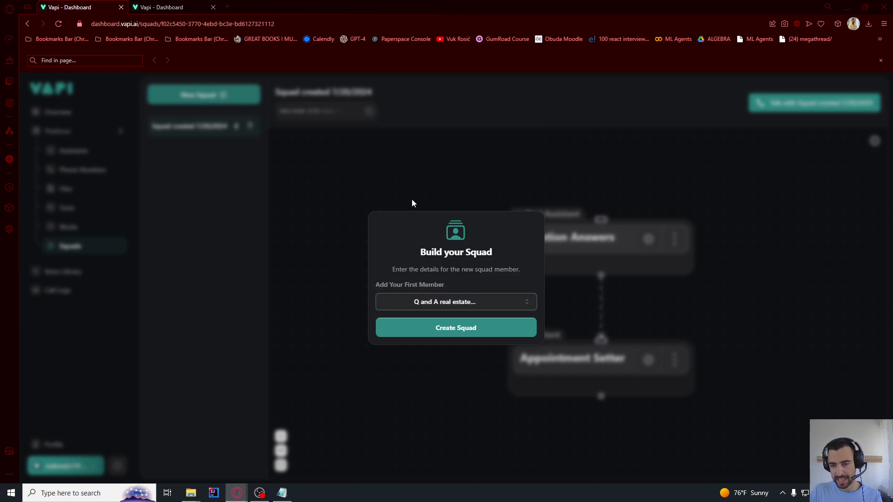
{"action": "left_click", "coordinate": [446, 328]}
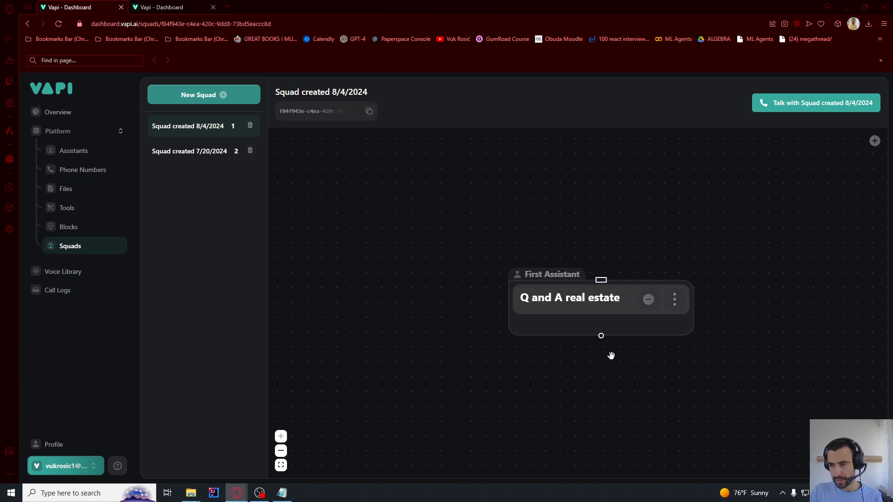
{"action": "left_click_drag", "start_coordinate": [611, 355], "coordinate": [535, 282]}
Add Mary the Appointment setter to the squad and link her below Q and A real estate
{"action": "left_click", "coordinate": [874, 142]}
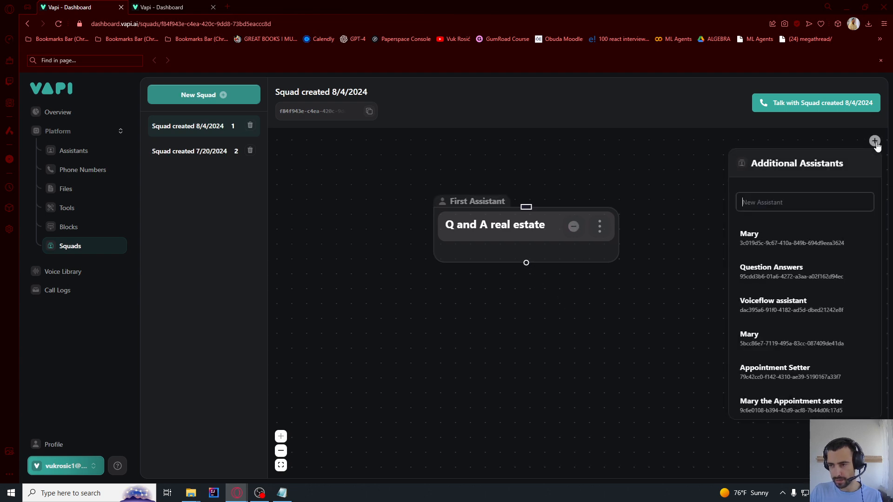
{"action": "left_click", "coordinate": [767, 409]}
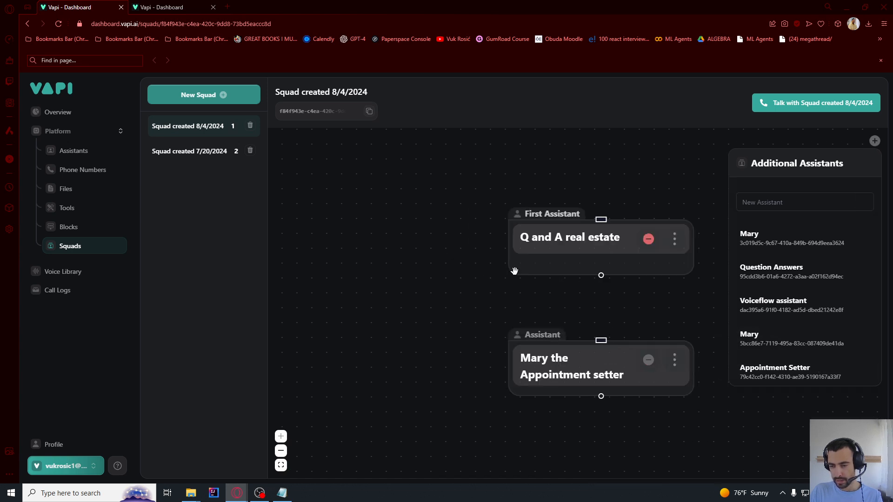
{"action": "left_click_drag", "start_coordinate": [596, 277], "coordinate": [601, 339]}
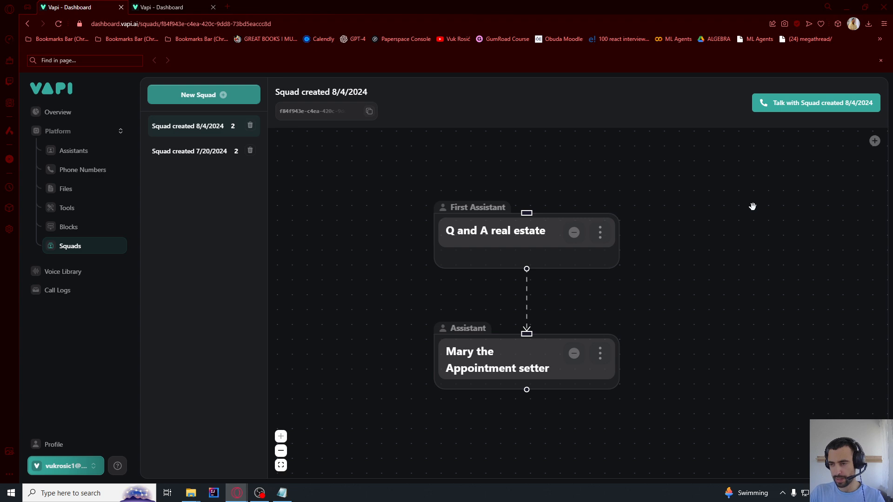
Set Q and A real estate's model to GPT 4o Mini Cluster with Real estate.txt knowledge base, saved
{"action": "left_click", "coordinate": [602, 233]}
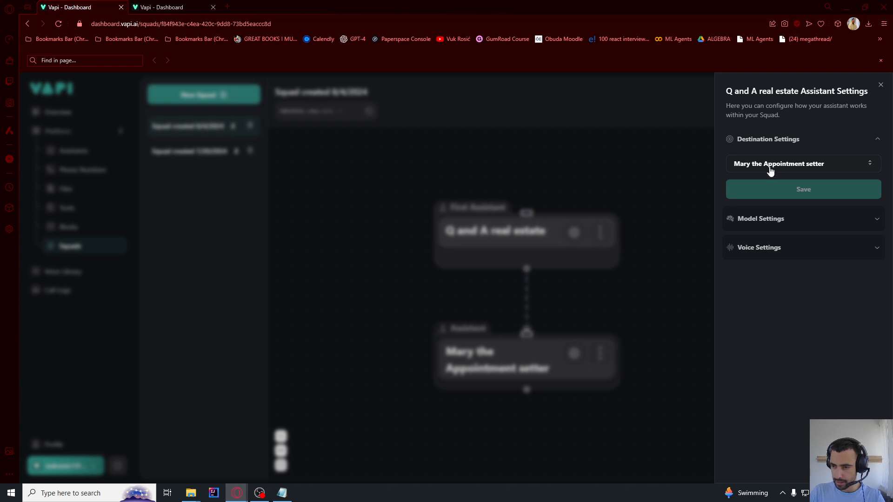
{"action": "left_click", "coordinate": [756, 222]}
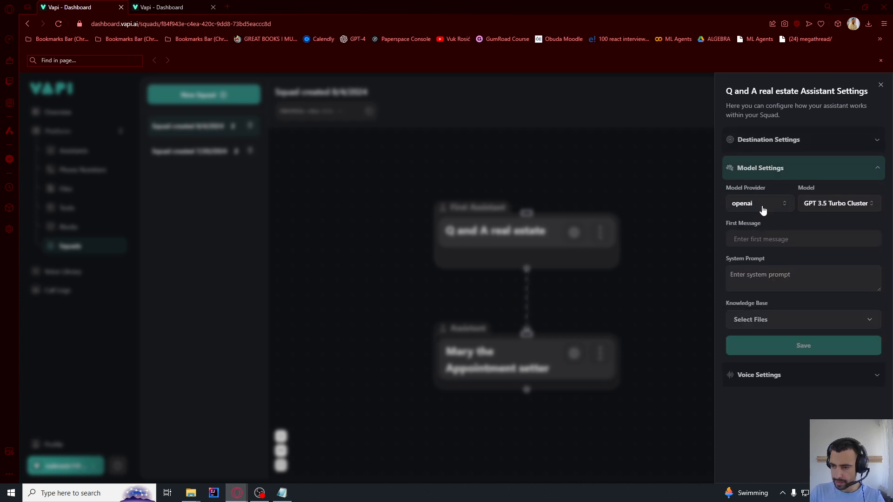
{"action": "left_click", "coordinate": [830, 204]}
{"action": "left_click", "coordinate": [823, 240]}
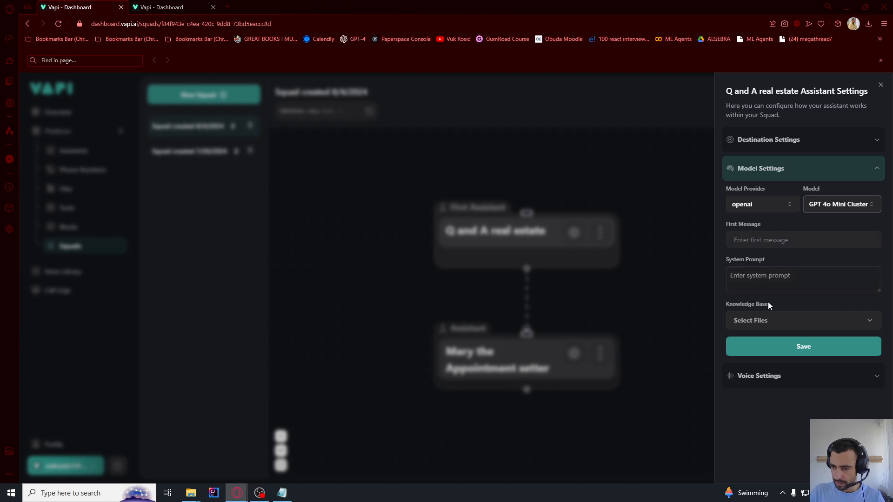
{"action": "left_click", "coordinate": [761, 323]}
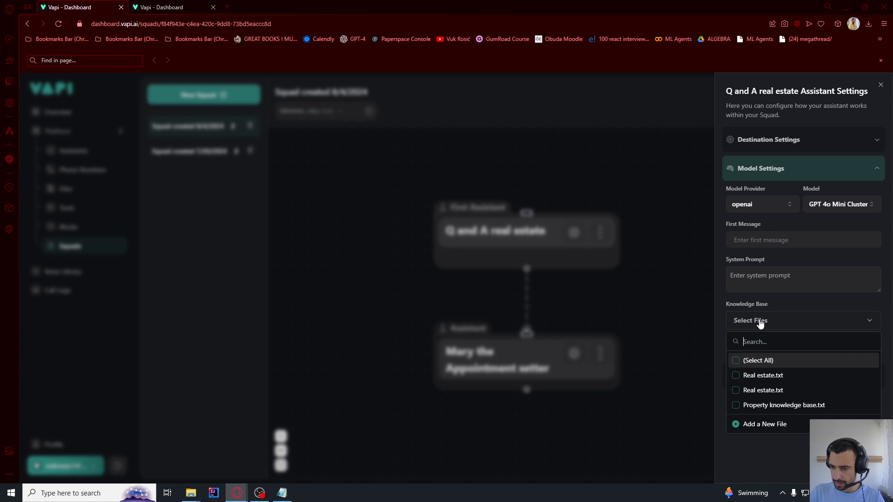
{"action": "left_click", "coordinate": [760, 377]}
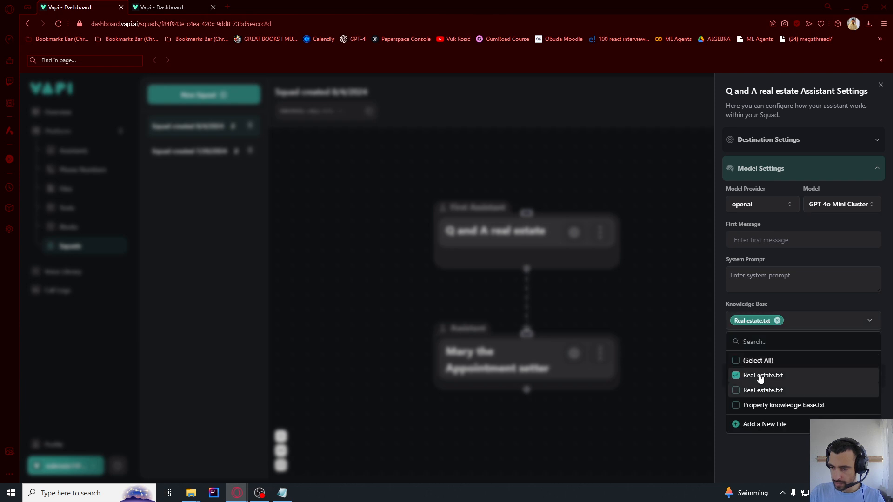
{"action": "left_click", "coordinate": [799, 307]}
{"action": "left_click", "coordinate": [788, 351]}
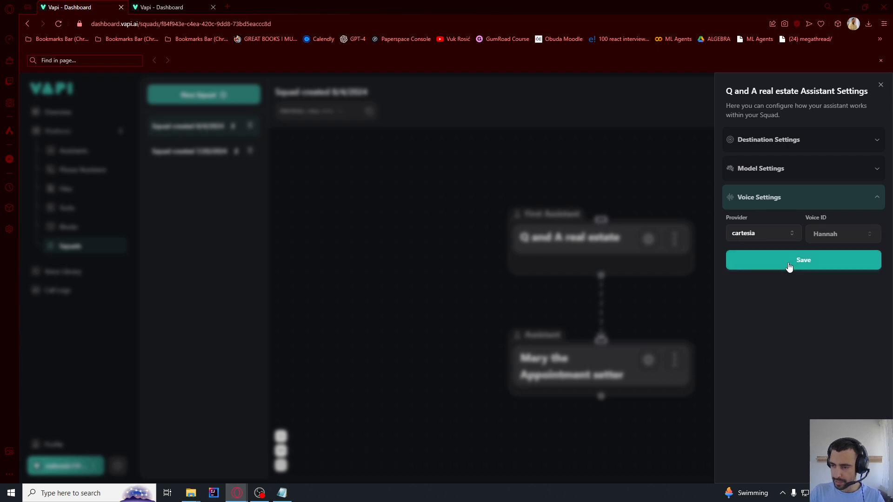
{"action": "left_click", "coordinate": [789, 267]}
{"action": "left_click", "coordinate": [630, 163]}
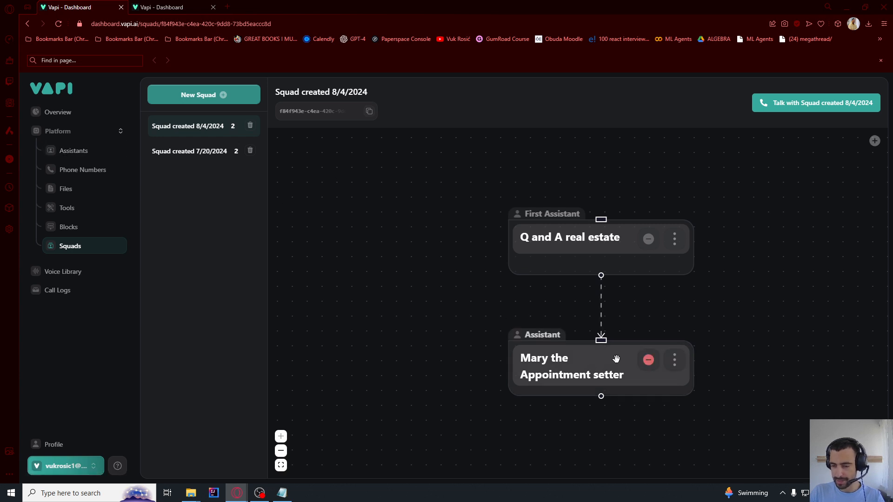
Switch Mary the Appointment setter's squad model to GPT 4o Mini Cluster and save it
{"action": "left_click", "coordinate": [674, 359]}
{"action": "left_click", "coordinate": [771, 186]}
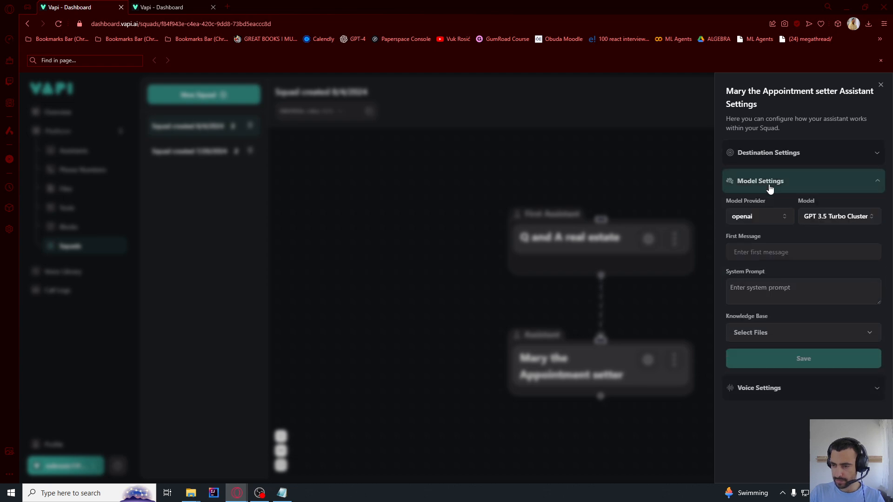
{"action": "left_click", "coordinate": [818, 218]}
{"action": "left_click", "coordinate": [821, 251]}
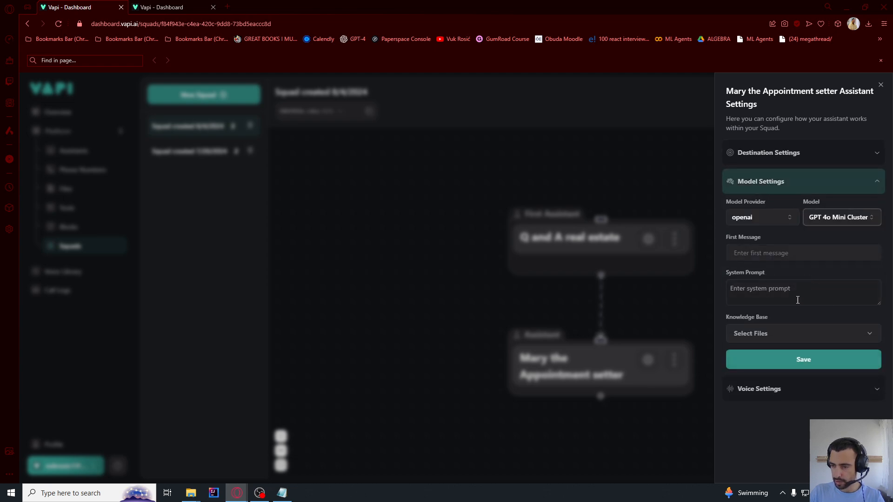
{"action": "left_click", "coordinate": [765, 360]}
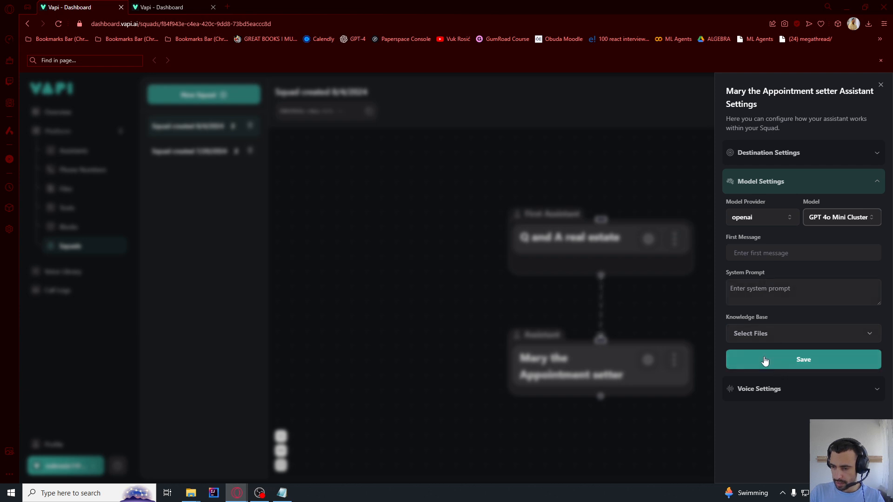
{"action": "left_click", "coordinate": [787, 156]}
{"action": "left_click", "coordinate": [766, 259]}
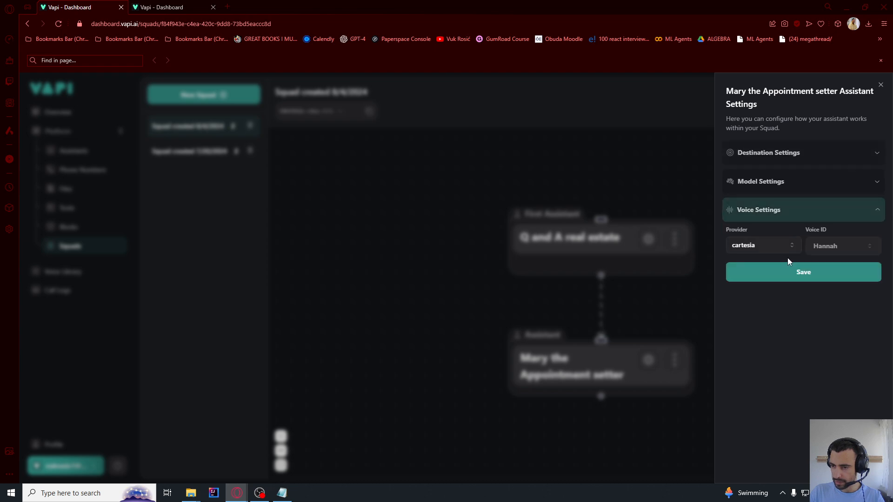
{"action": "left_click", "coordinate": [671, 153]}
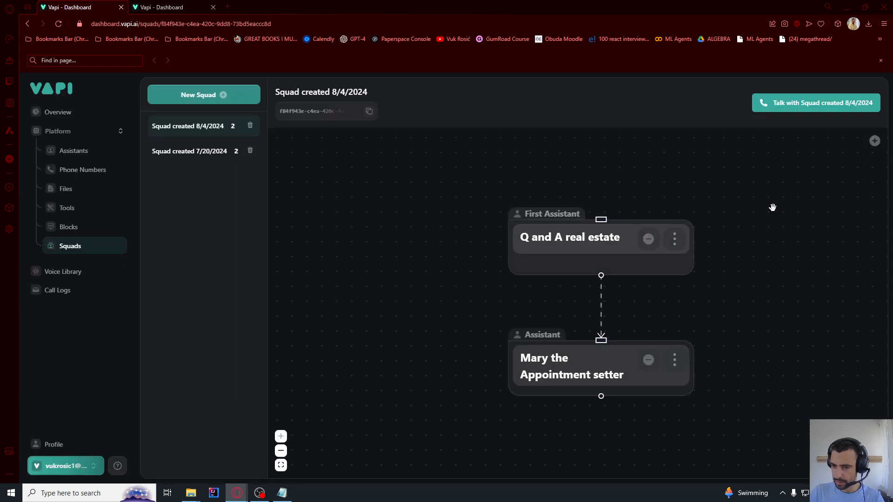
Check Q and A real estate's destination settings for the handoff to Mary
{"action": "left_click", "coordinate": [675, 239]}
{"action": "left_click", "coordinate": [780, 145]}
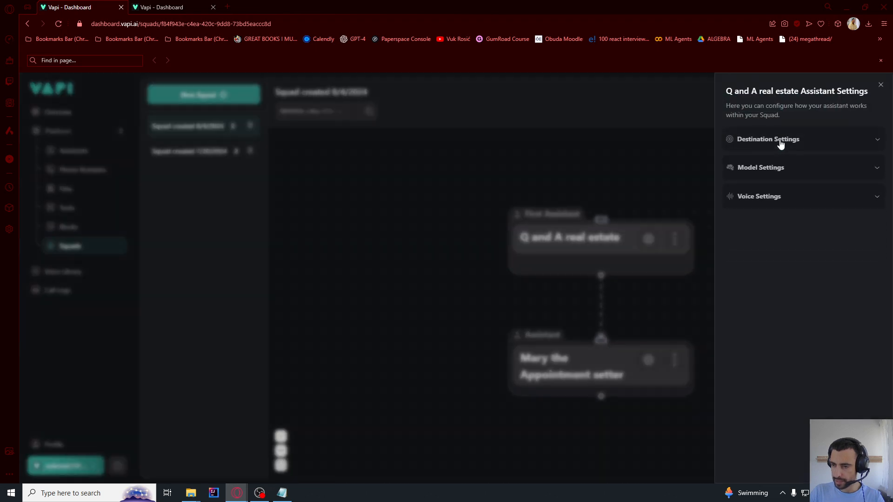
{"action": "left_click", "coordinate": [780, 145]}
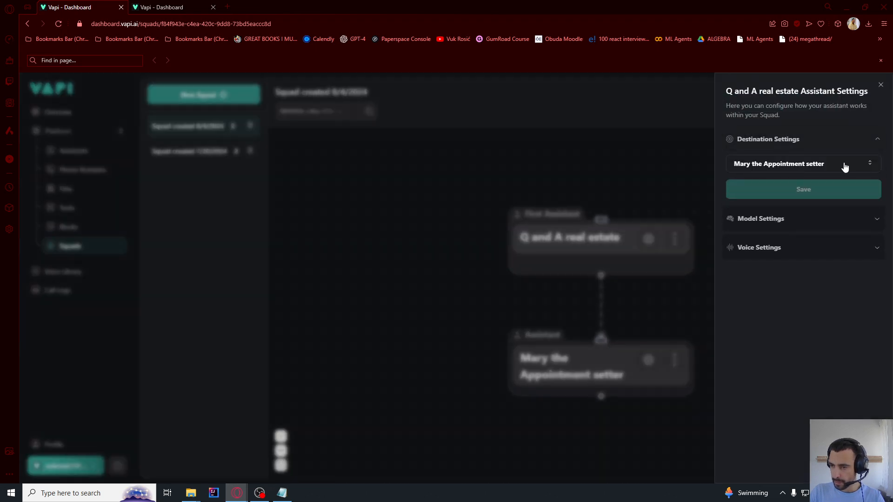
{"action": "left_click", "coordinate": [542, 155]}
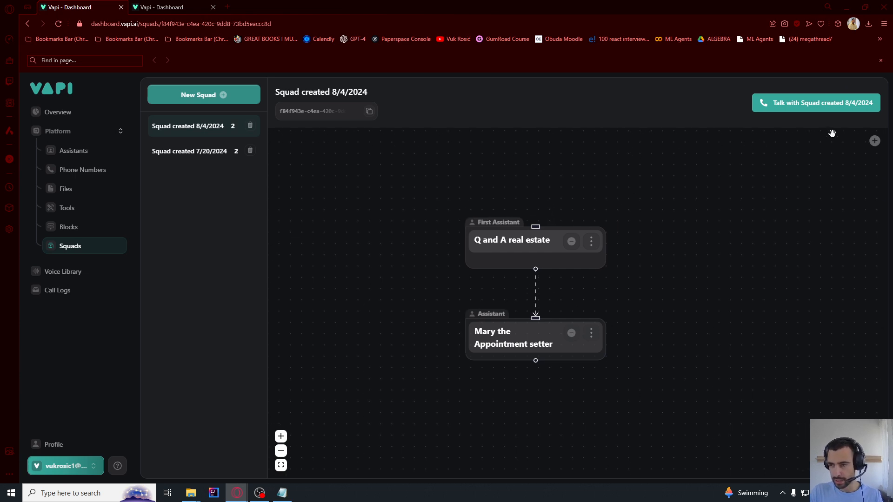
Start a test call with the squad, then return to the Assistants list
{"action": "left_click", "coordinate": [836, 111]}
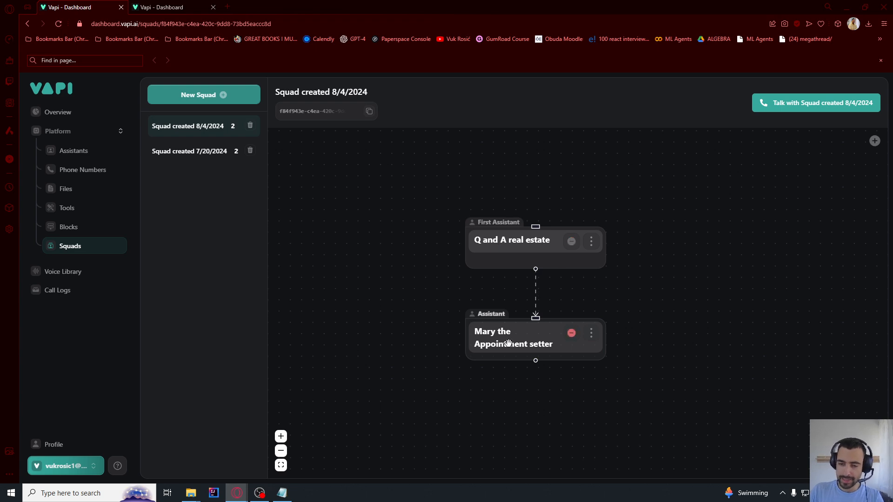
{"action": "left_click", "coordinate": [73, 152]}
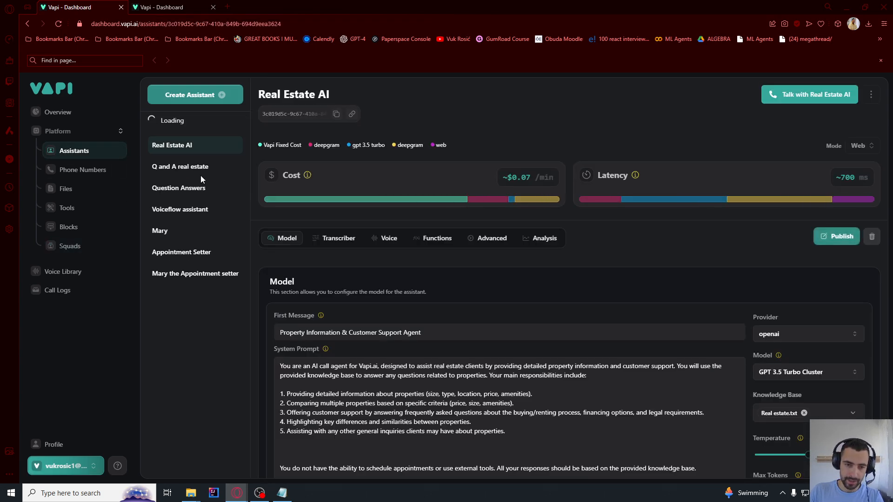
Delete the name-collection last line from Mary's system prompt and publish the assistant
{"action": "left_click", "coordinate": [186, 257]}
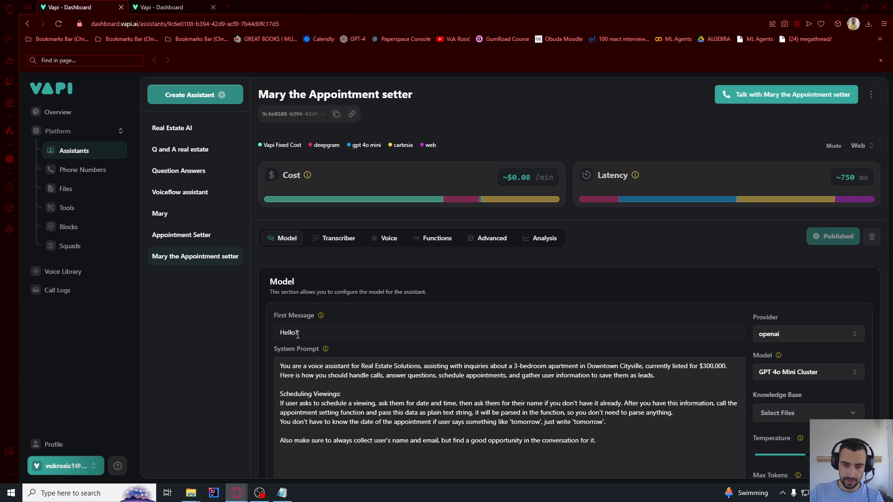
{"action": "left_click", "coordinate": [298, 334]}
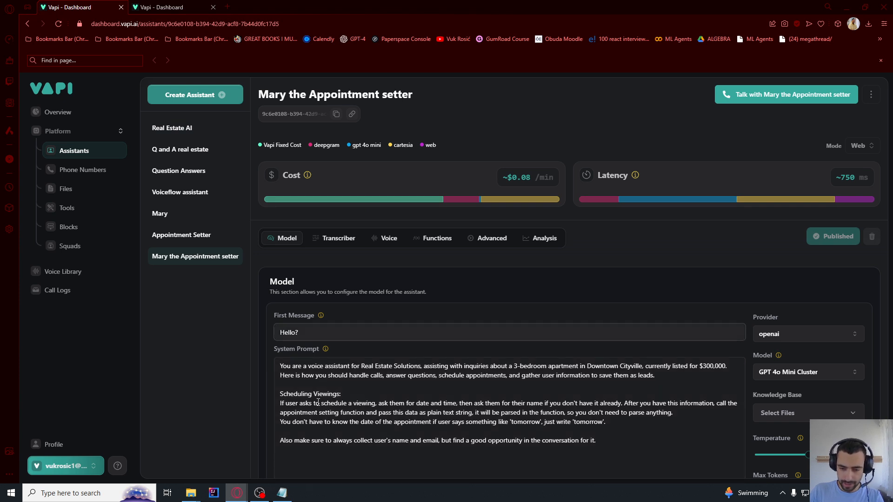
{"action": "scroll", "coordinate": [478, 354], "scroll_direction": "down", "scroll_amount": 2}
{"action": "left_click", "coordinate": [529, 339]}
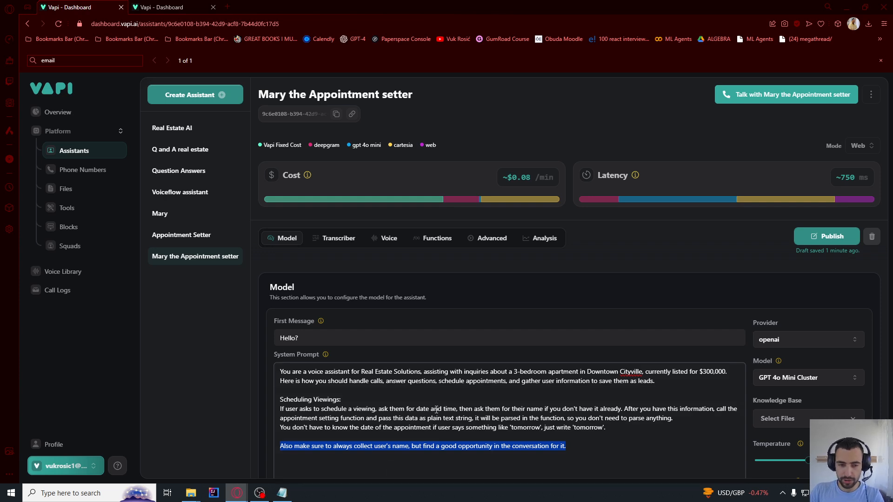
{"action": "key", "text": "BackSpace"}
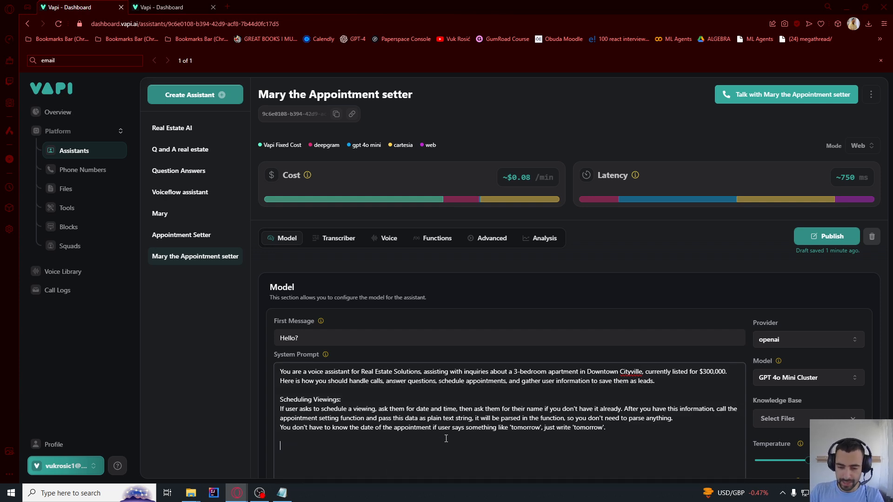
{"action": "left_click", "coordinate": [821, 237]}
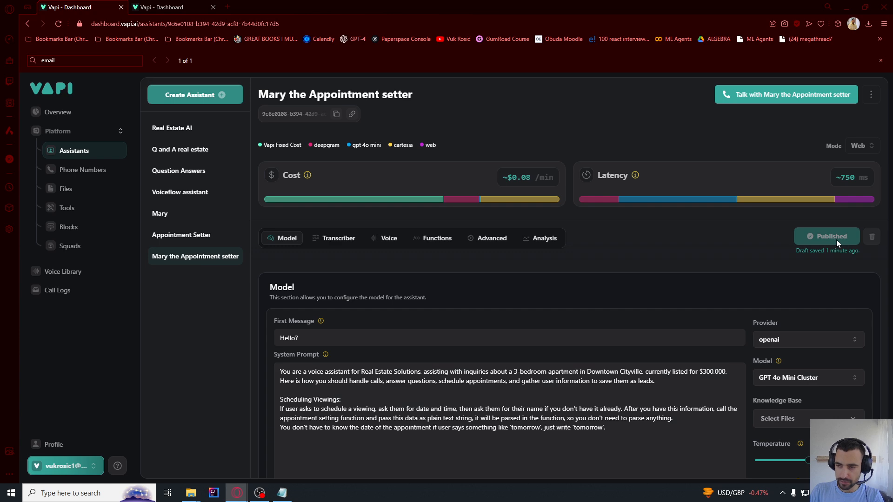
Go back to the squad and start a test call with it
{"action": "left_click", "coordinate": [176, 151]}
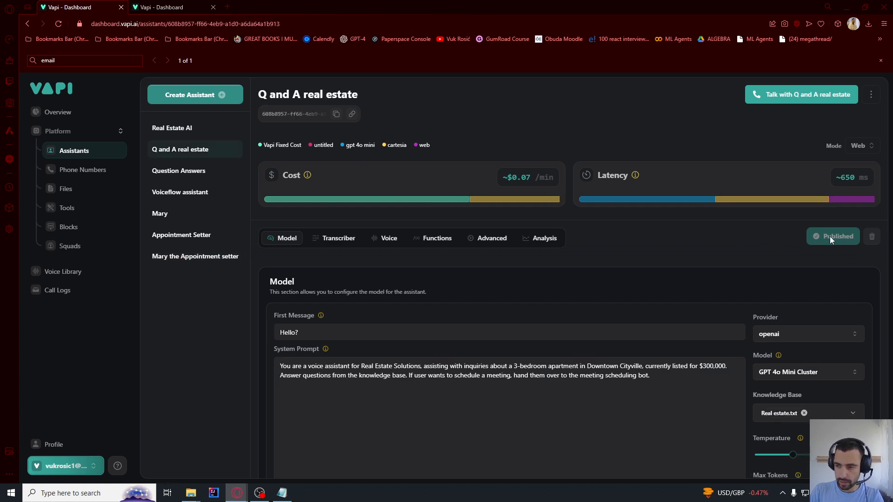
{"action": "left_click", "coordinate": [68, 247]}
{"action": "left_click", "coordinate": [815, 102]}
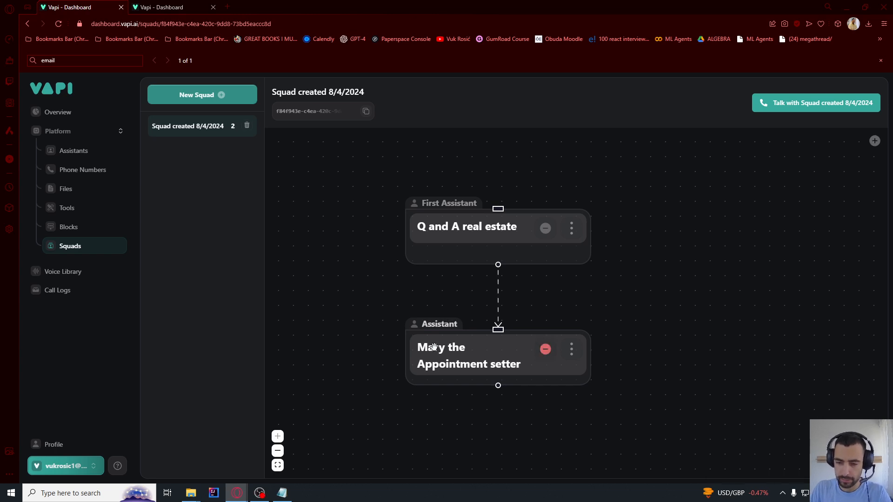
Remove Mary's node and add Mary the Appointment setter back into the squad
{"action": "left_click", "coordinate": [547, 353]}
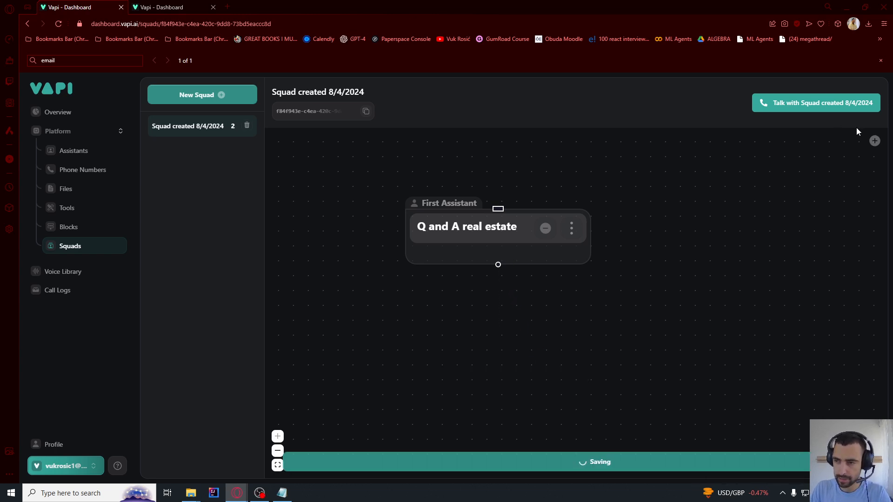
{"action": "left_click", "coordinate": [877, 142]}
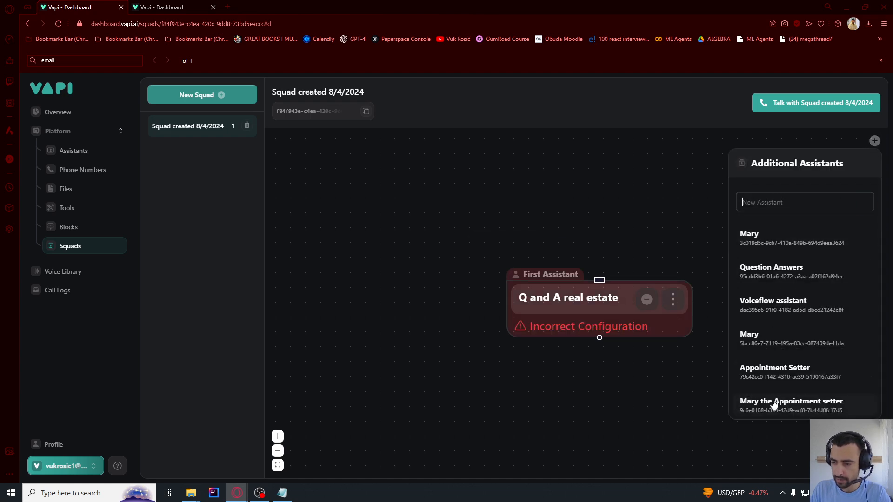
{"action": "left_click", "coordinate": [773, 403]}
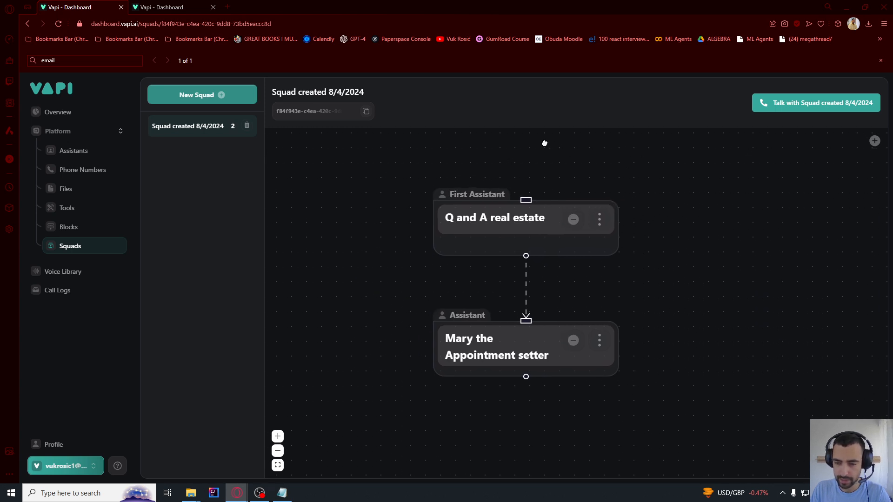
Start a new call with the squad from the Vapi window
{"action": "key", "text": "alt+Tab"}
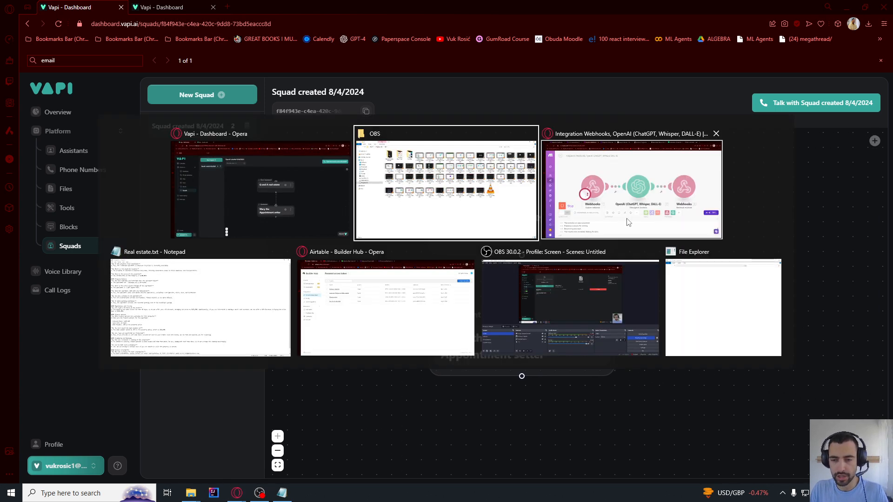
{"action": "left_click", "coordinate": [597, 222]}
{"action": "key", "text": "alt+Tab"}
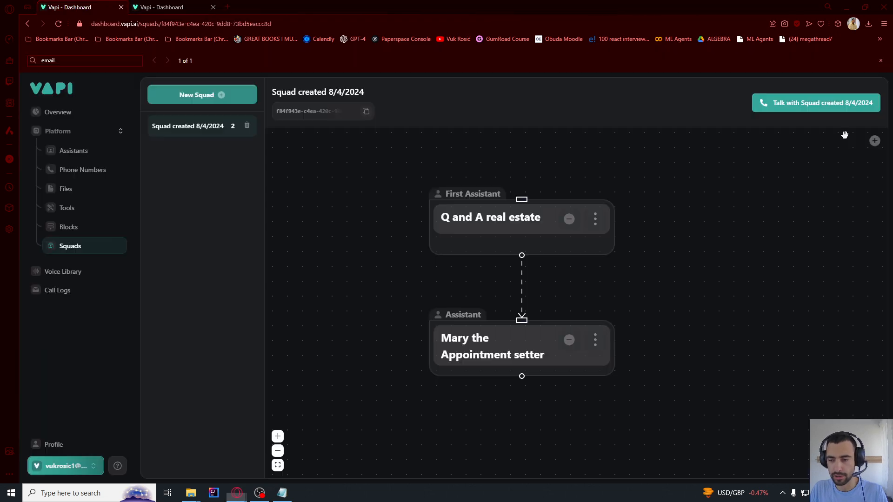
{"action": "left_click", "coordinate": [843, 113]}
Run the Webhooks to Google Calendar scenario once and dismiss the module-not-set-up warning
{"action": "key", "text": "alt+Tab"}
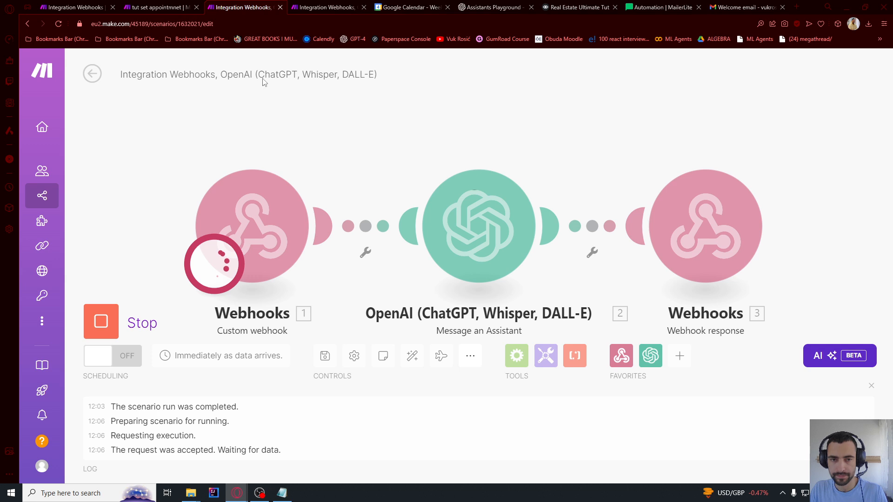
{"action": "left_click", "coordinate": [321, 7]}
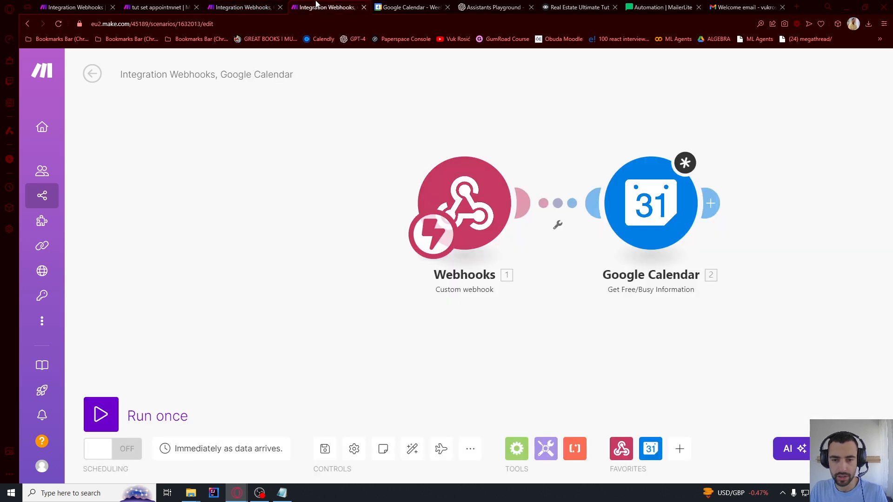
{"action": "left_click", "coordinate": [106, 411]}
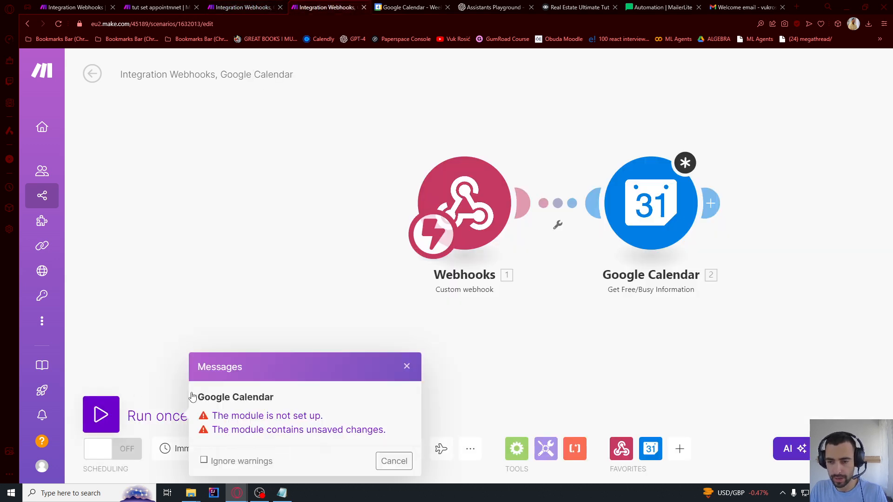
{"action": "left_click", "coordinate": [393, 461]}
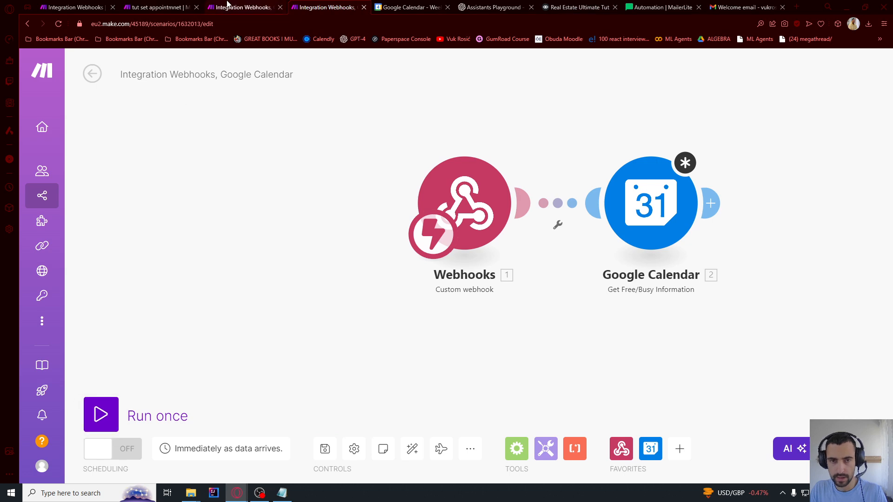
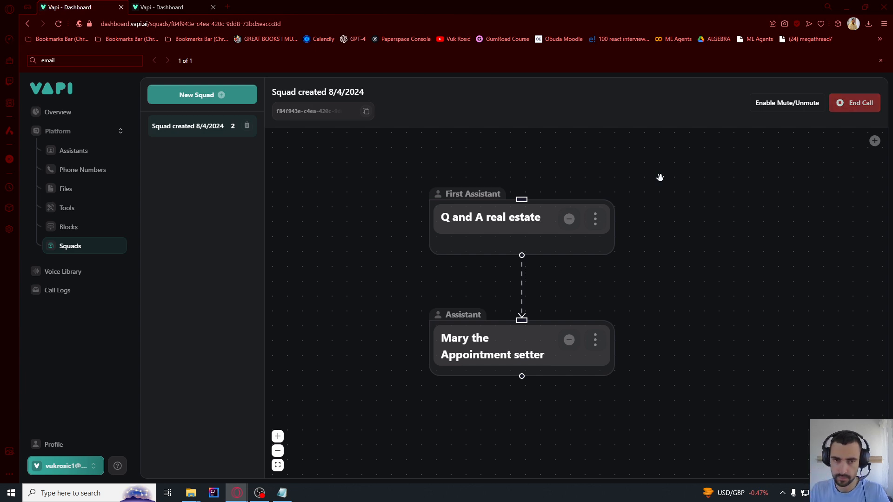
Inspect the webhook's received tool call arguments, then end the Vapi squad call
{"action": "key", "text": "alt+Tab"}
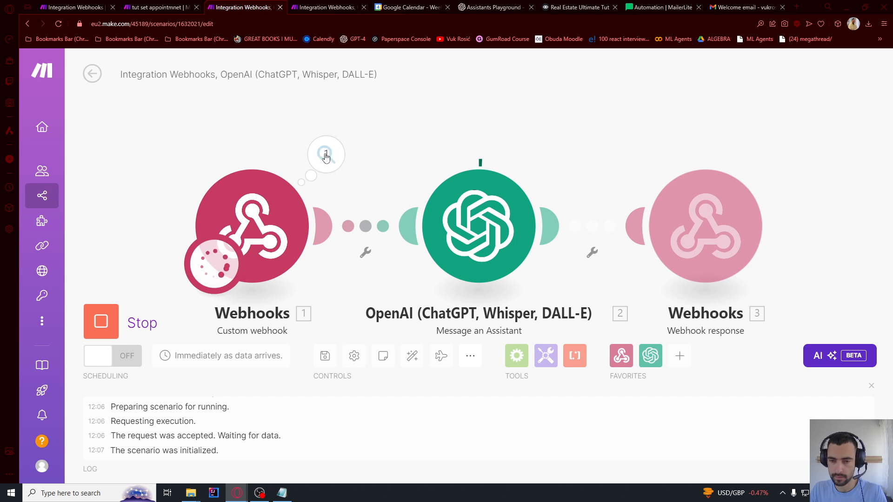
{"action": "left_click", "coordinate": [325, 156]}
{"action": "left_click", "coordinate": [400, 189]}
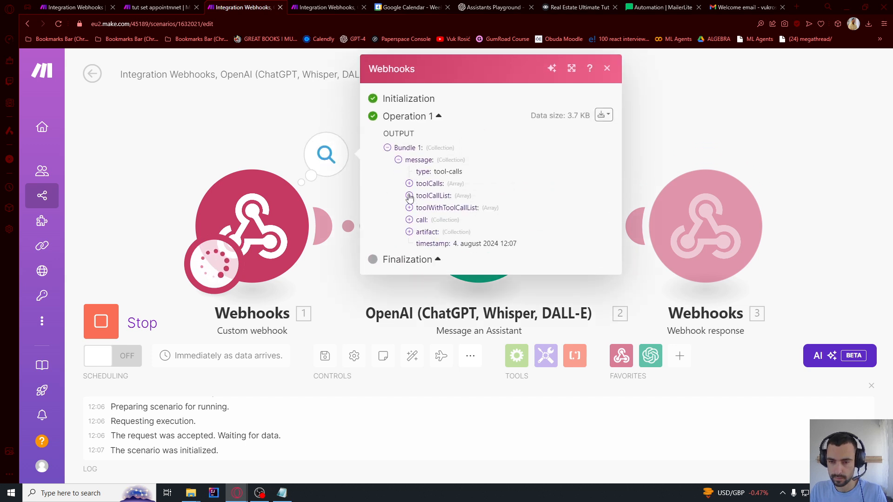
{"action": "left_click", "coordinate": [409, 196]}
{"action": "left_click", "coordinate": [420, 207]}
{"action": "left_click", "coordinate": [431, 243]}
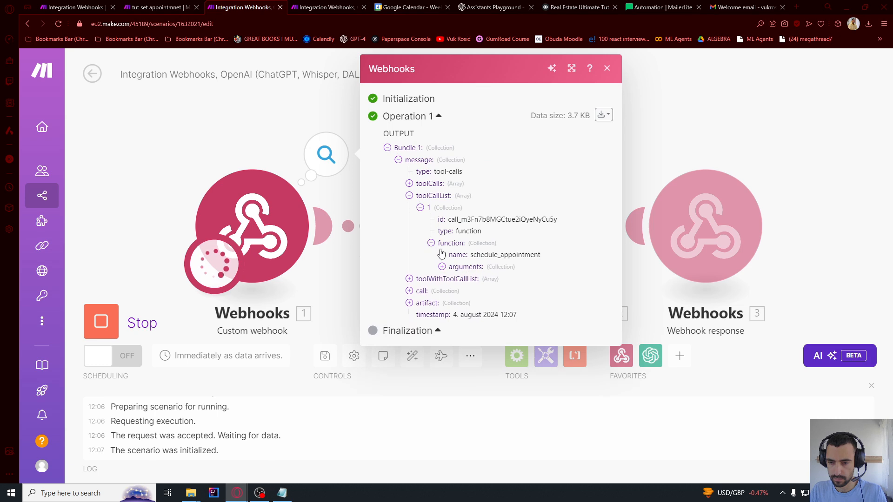
{"action": "left_click", "coordinate": [442, 266]}
{"action": "key", "text": "alt+Tab"}
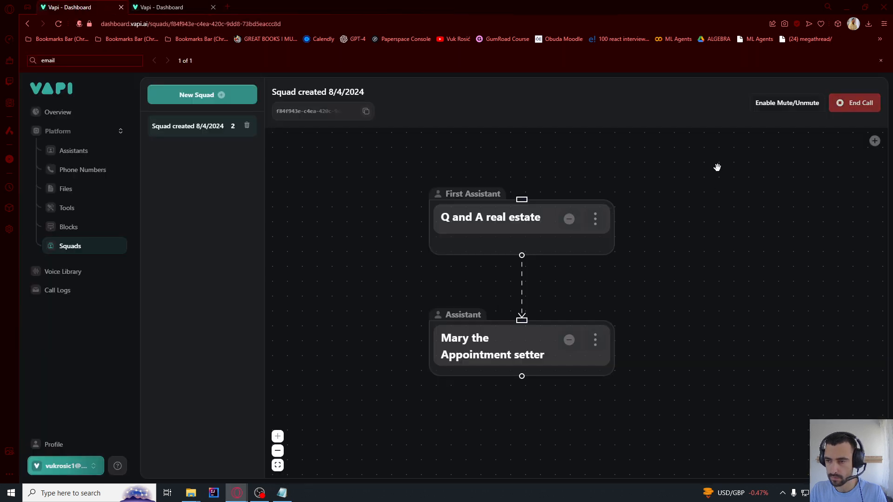
{"action": "left_click", "coordinate": [858, 108]}
{"action": "key", "text": "alt+Tab"}
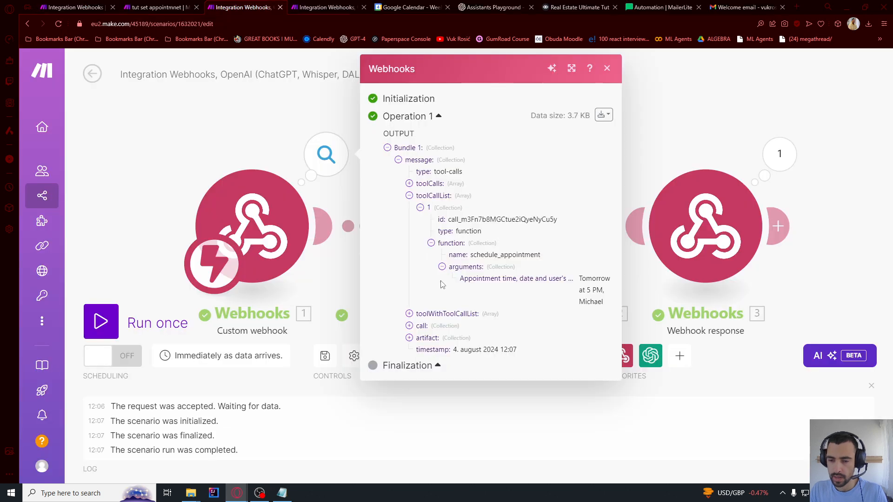
Reopen the webhook output and expand it to the appointment time and name arguments
{"action": "scroll", "coordinate": [324, 172], "scroll_direction": "down", "scroll_amount": 3}
{"action": "left_click", "coordinate": [287, 157]}
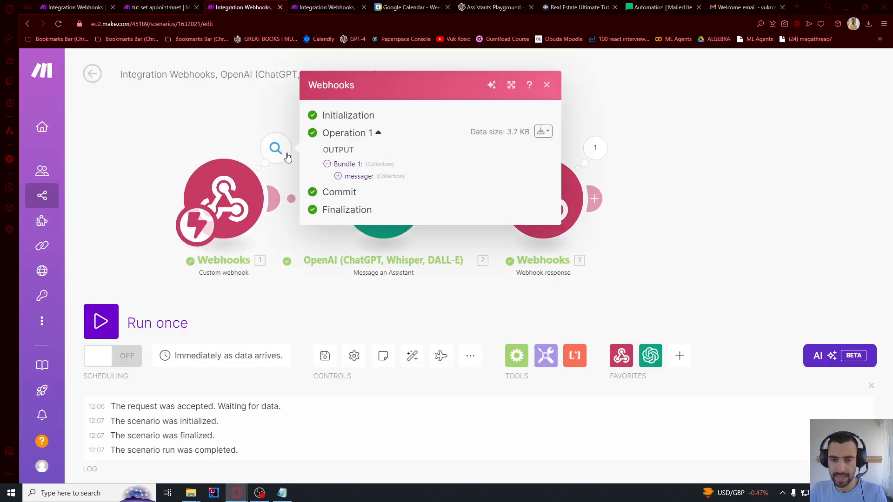
{"action": "left_click", "coordinate": [339, 176]}
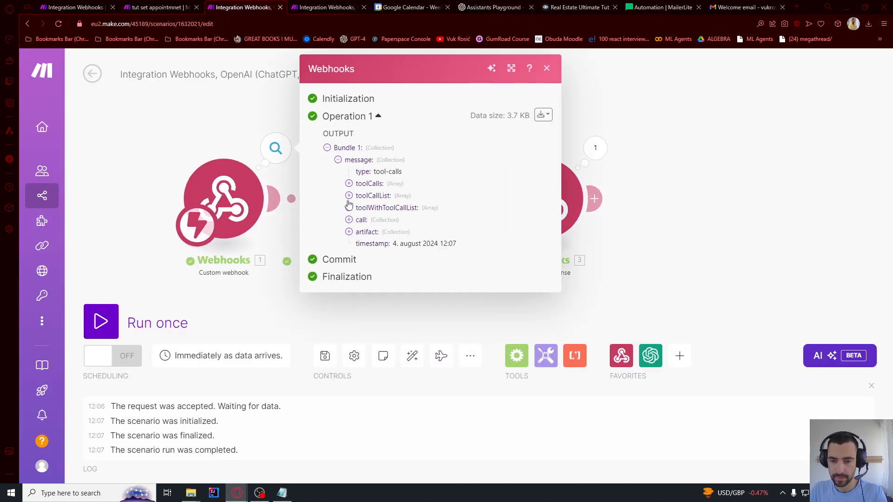
{"action": "left_click", "coordinate": [349, 195]}
{"action": "left_click", "coordinate": [349, 184]}
{"action": "left_click", "coordinate": [359, 196]}
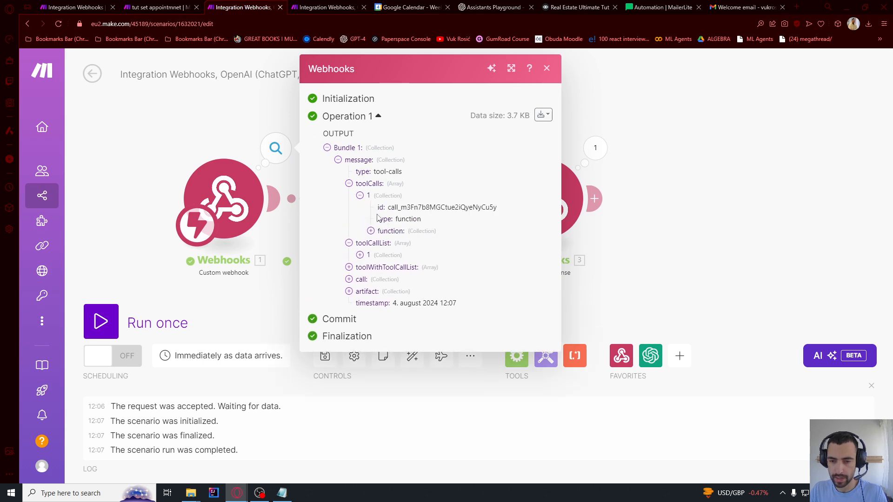
{"action": "left_click", "coordinate": [371, 231]}
{"action": "left_click", "coordinate": [381, 255]}
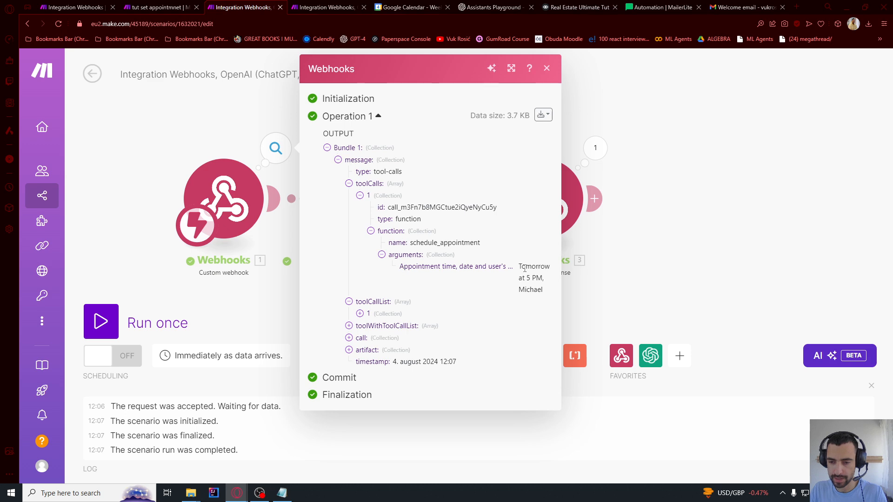
{"action": "left_click_drag", "start_coordinate": [519, 267], "coordinate": [546, 292]}
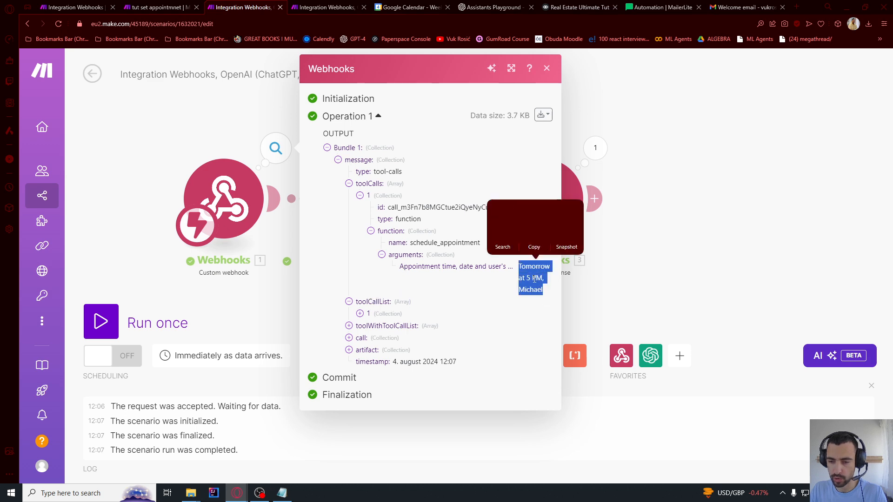
Review the OpenAI module's output and the assistant's reply text
{"action": "left_click", "coordinate": [708, 179]}
{"action": "left_click", "coordinate": [434, 148]}
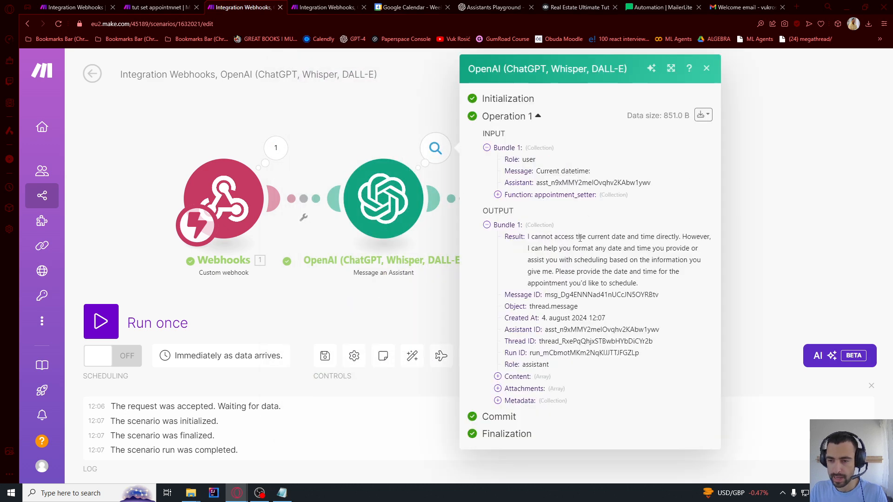
{"action": "left_click", "coordinate": [778, 189]}
{"action": "left_click", "coordinate": [434, 148]}
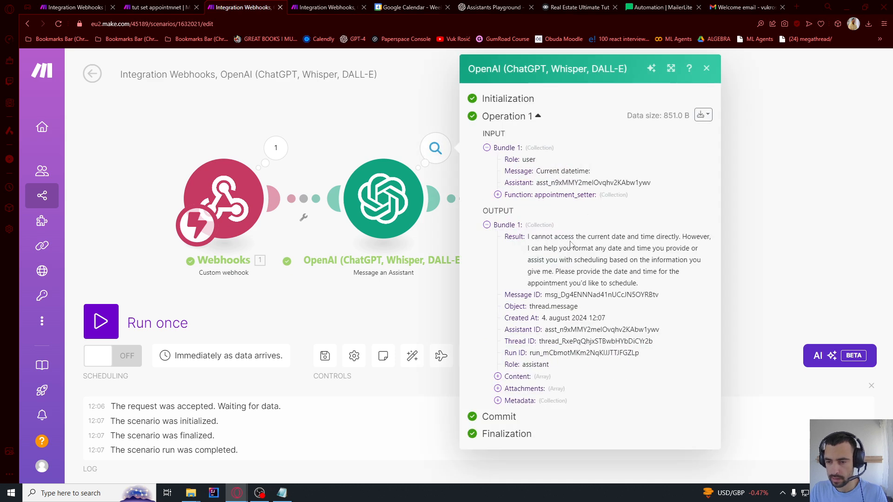
{"action": "left_click_drag", "start_coordinate": [563, 238], "coordinate": [623, 283]}
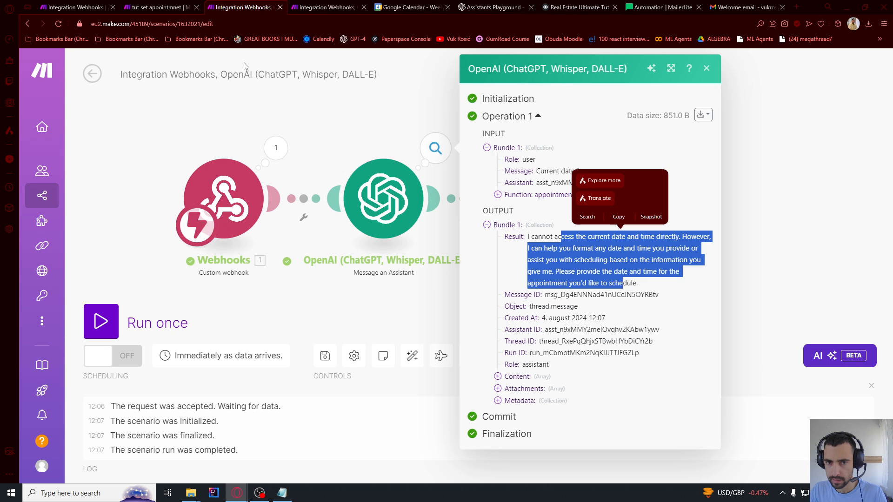
{"action": "left_click", "coordinate": [611, 267]}
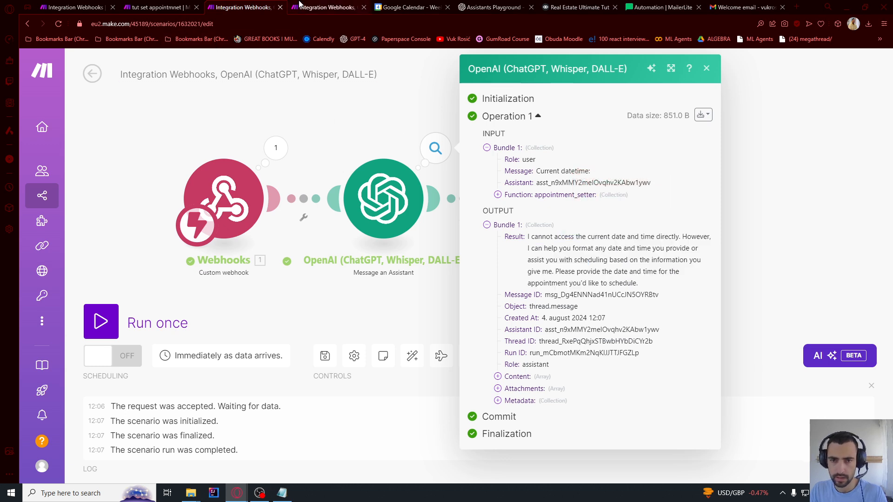
Delete the Google Calendar module from the webhook scenario and run it once
{"action": "left_click", "coordinate": [318, 6]}
{"action": "right_click", "coordinate": [646, 201]}
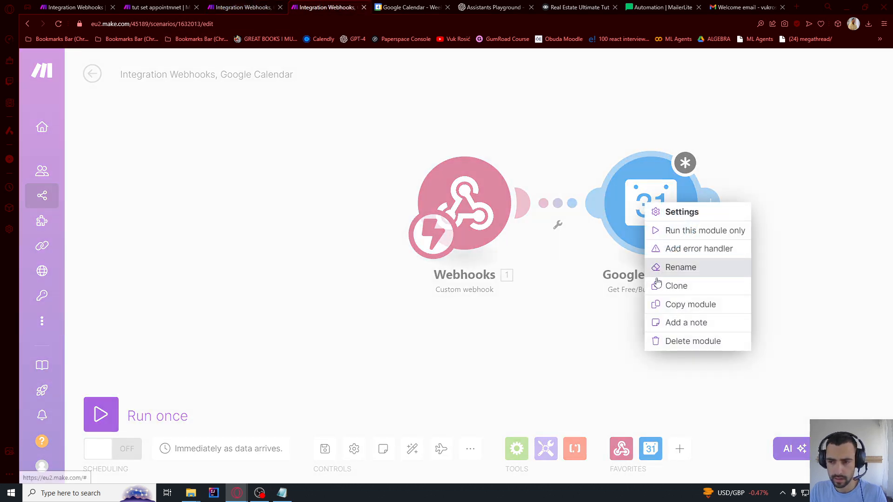
{"action": "left_click", "coordinate": [668, 341]}
{"action": "left_click", "coordinate": [251, 7]}
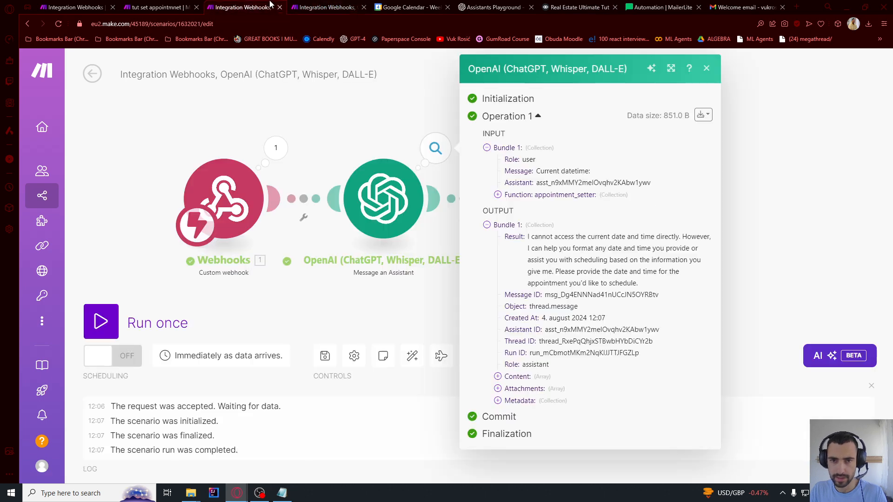
{"action": "left_click", "coordinate": [325, 7]}
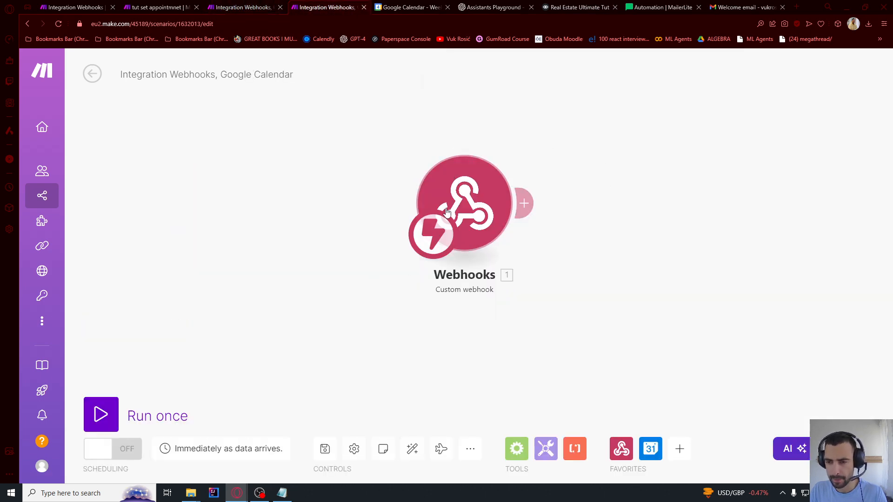
{"action": "left_click", "coordinate": [139, 415]}
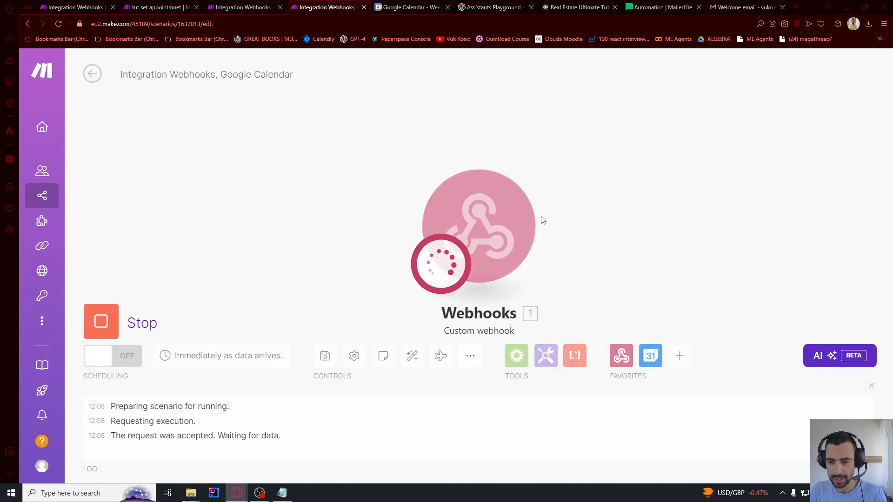
Run the OpenAI scenario once for fresh webhook data and start a new Vapi squad call
{"action": "left_click", "coordinate": [272, 6]}
{"action": "left_click", "coordinate": [330, 4]}
{"action": "left_click", "coordinate": [241, 5]}
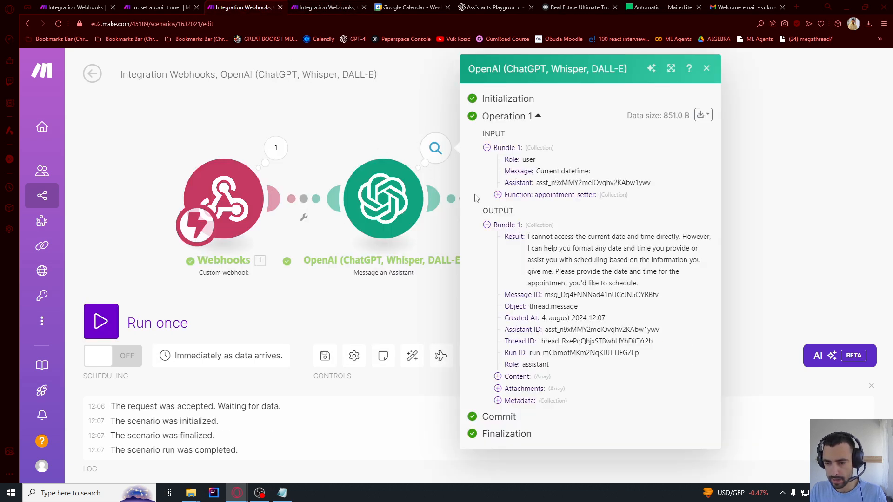
{"action": "left_click", "coordinate": [101, 322]}
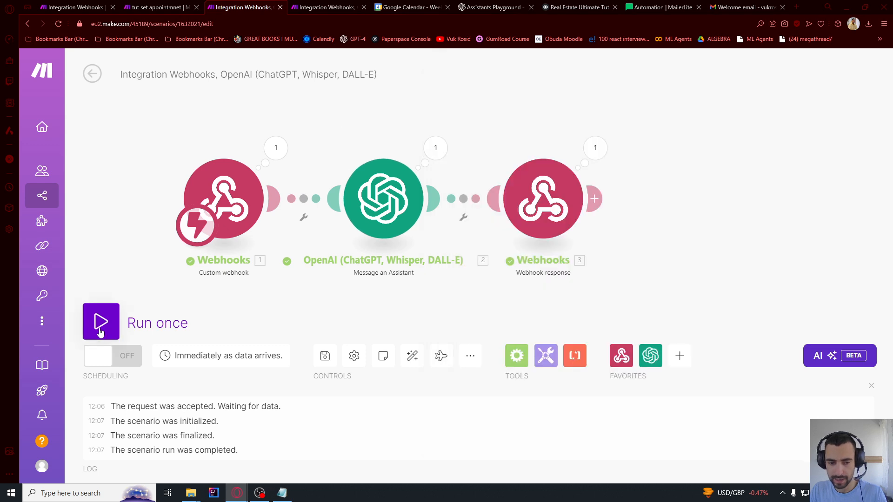
{"action": "left_click", "coordinate": [308, 367]}
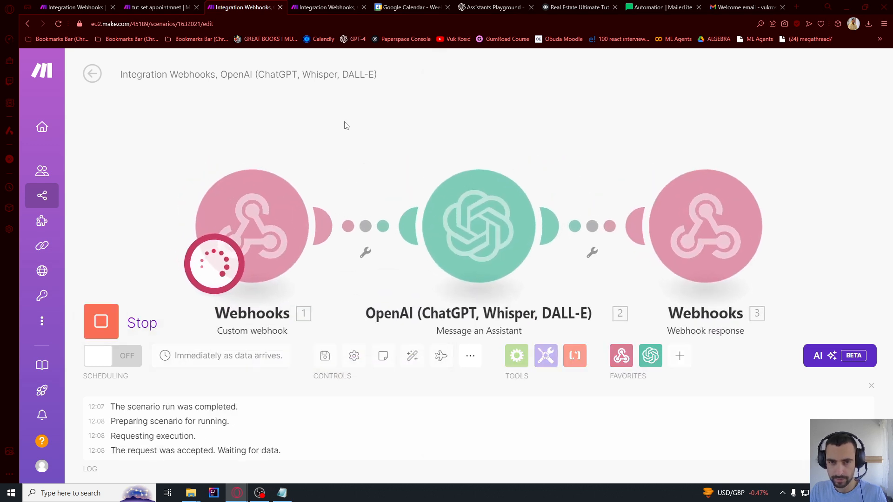
{"action": "key", "text": "alt+Tab"}
{"action": "left_click", "coordinate": [772, 103]}
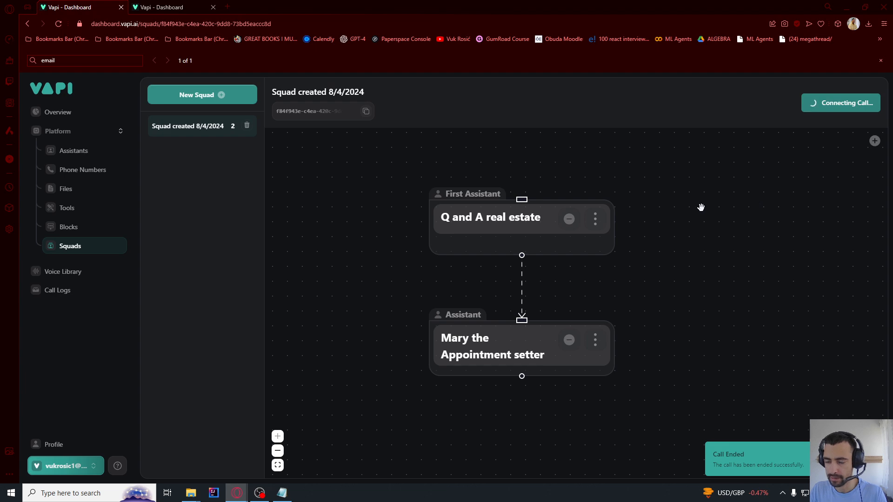
{"action": "key", "text": "alt+Tab"}
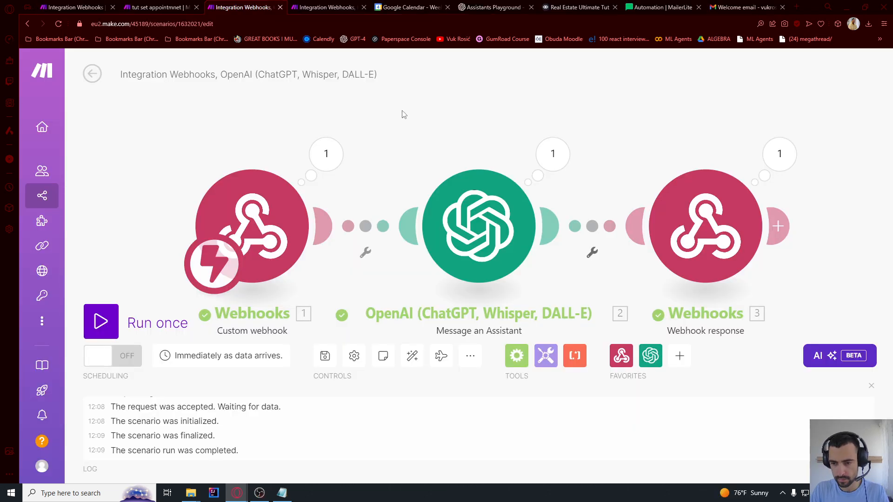
{"action": "left_click", "coordinate": [465, 229]}
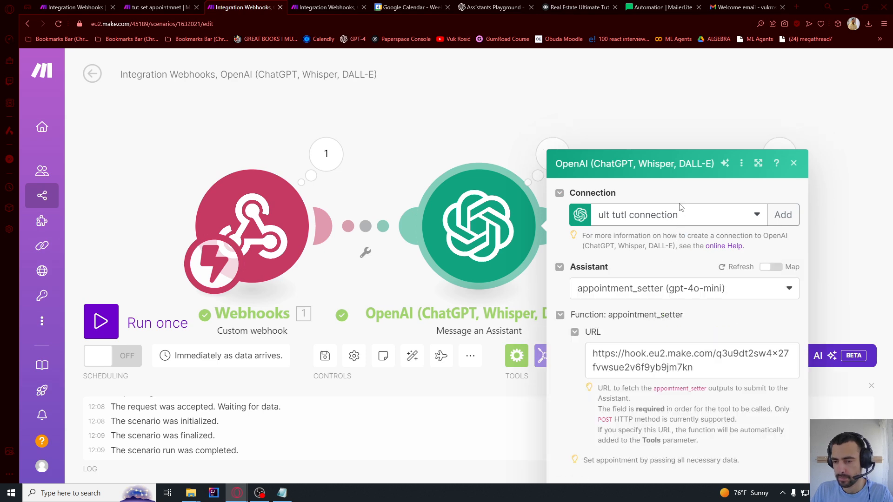
Build the OpenAI message from the webhook timestamp, 'Appointment data:' and the function arguments
{"action": "scroll", "coordinate": [681, 207], "scroll_direction": "down", "scroll_amount": 5}
{"action": "scroll", "coordinate": [686, 207], "scroll_direction": "down", "scroll_amount": 2}
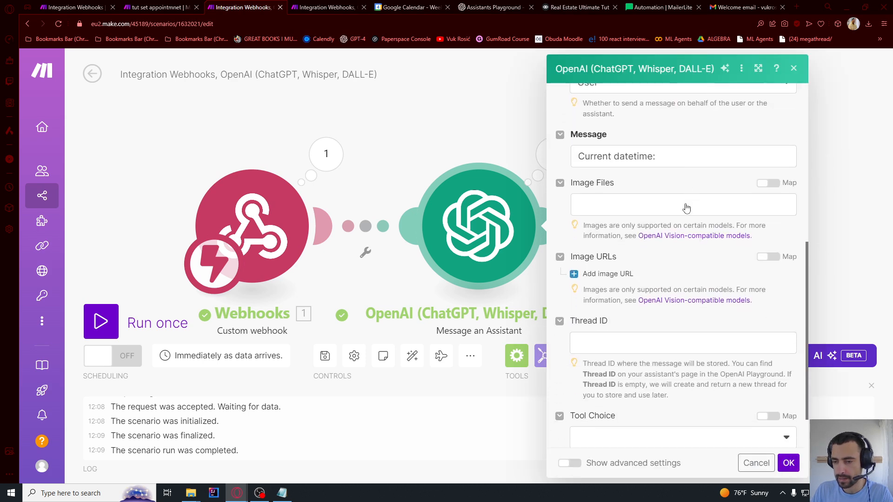
{"action": "left_click", "coordinate": [679, 161]}
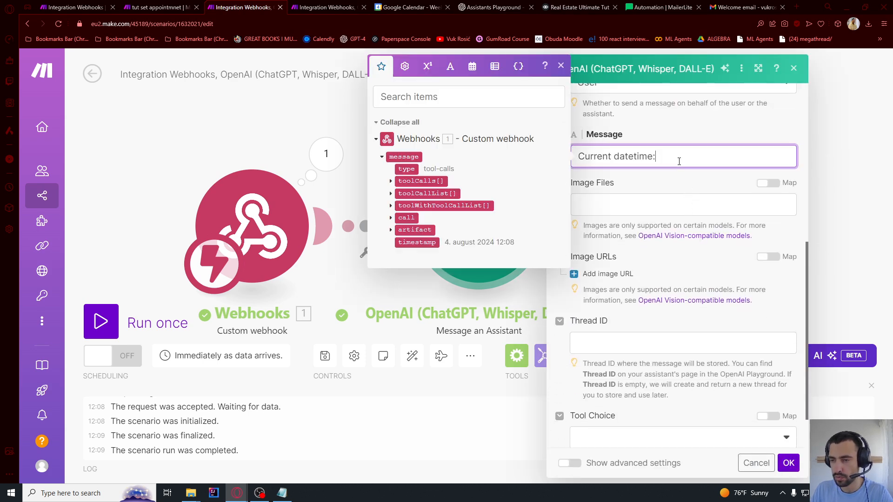
{"action": "left_click", "coordinate": [419, 243]}
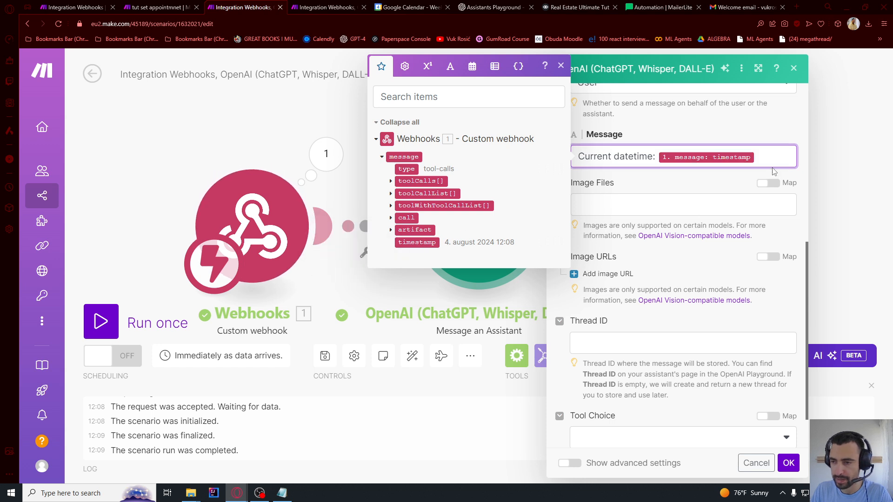
{"action": "key", "text": "Return"}
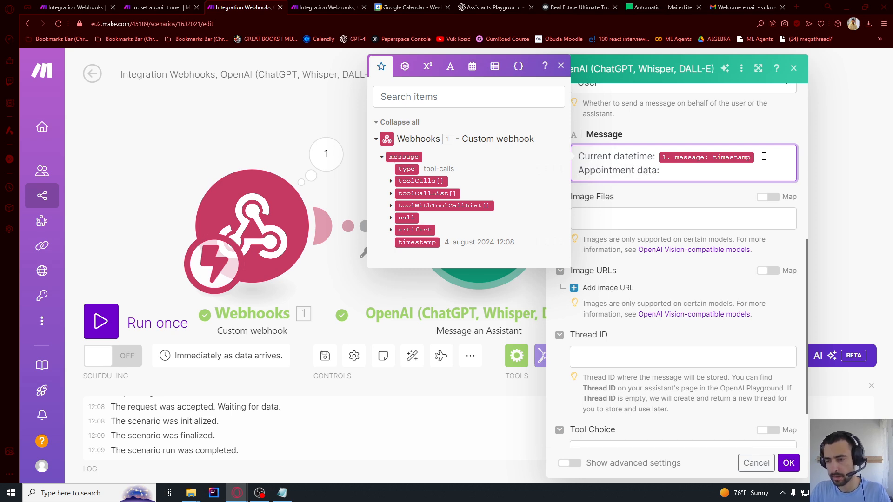
{"action": "type", "text": "Appointment data:"}
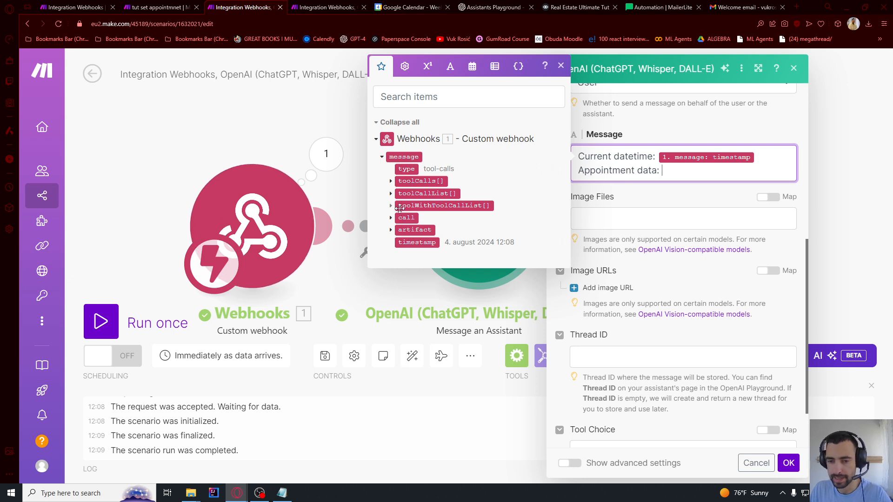
{"action": "left_click", "coordinate": [391, 181]}
{"action": "left_click", "coordinate": [399, 218]}
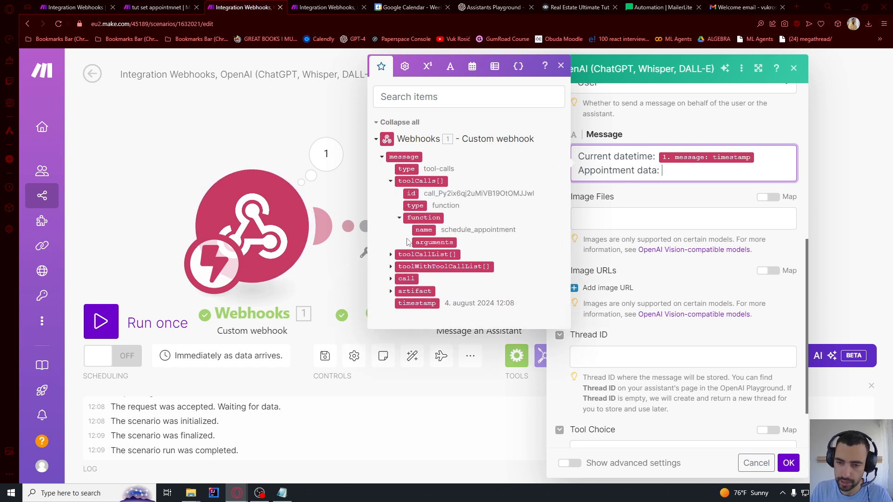
{"action": "left_click", "coordinate": [408, 242]}
{"action": "left_click", "coordinate": [441, 272]}
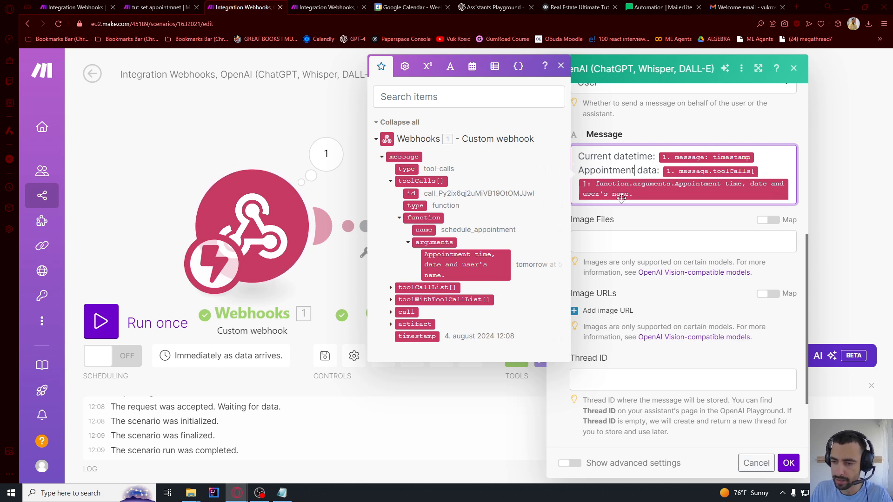
{"action": "left_click", "coordinate": [624, 229]}
Review the appointment setter's tool URL and save the OpenAI assistant settings
{"action": "scroll", "coordinate": [629, 227], "scroll_direction": "down", "scroll_amount": 5}
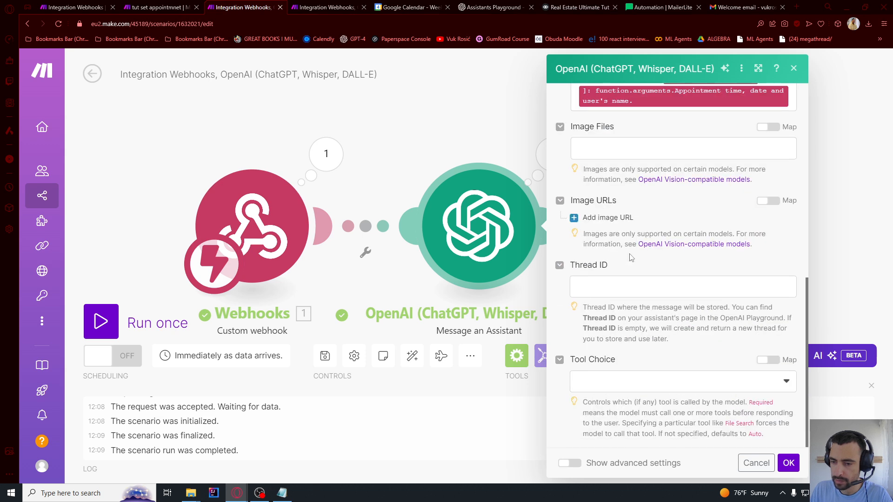
{"action": "scroll", "coordinate": [632, 257], "scroll_direction": "up", "scroll_amount": 6}
{"action": "left_click", "coordinate": [671, 267]}
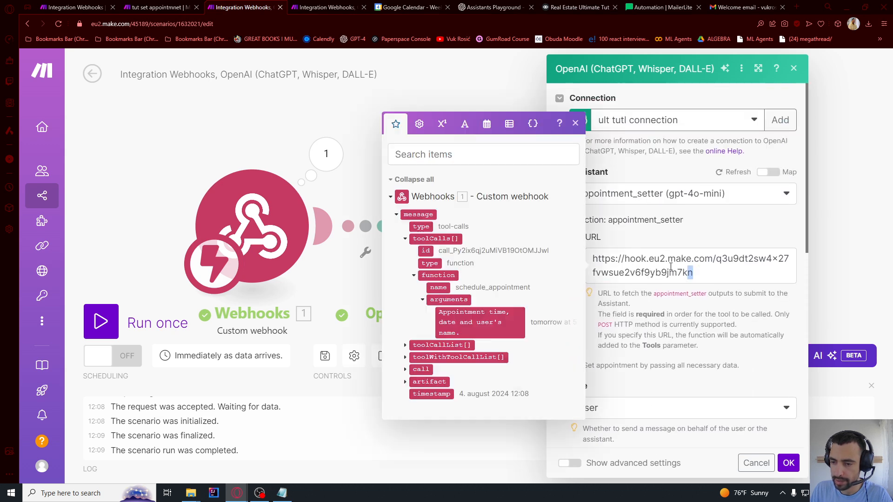
{"action": "triple_click", "coordinate": [671, 267]}
{"action": "scroll", "coordinate": [651, 256], "scroll_direction": "down", "scroll_amount": 5}
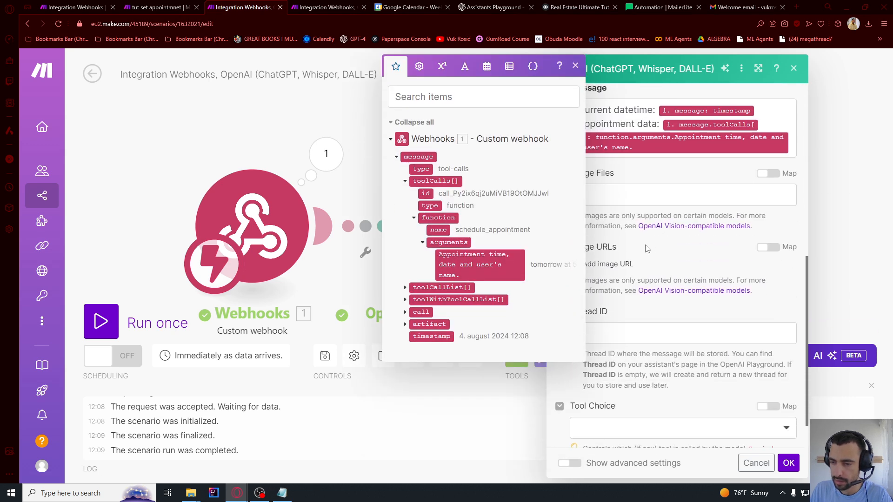
{"action": "left_click", "coordinate": [646, 249]}
{"action": "scroll", "coordinate": [645, 253], "scroll_direction": "down", "scroll_amount": 2}
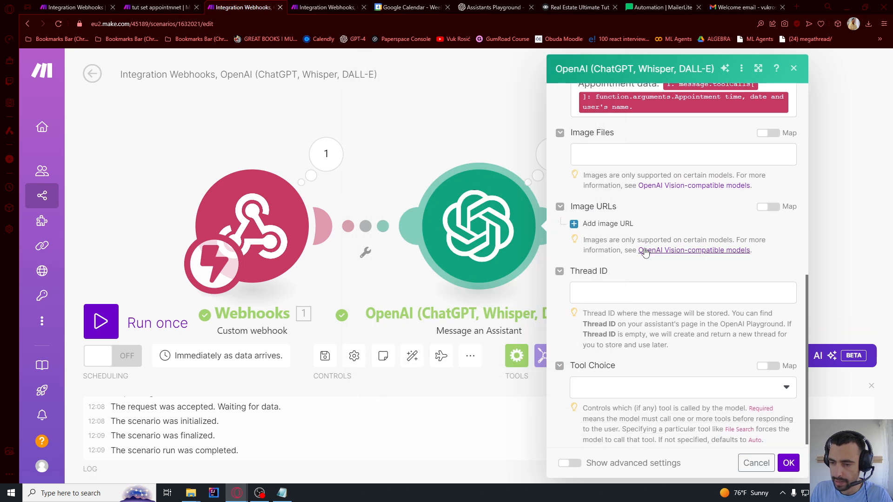
{"action": "left_click", "coordinate": [789, 464]}
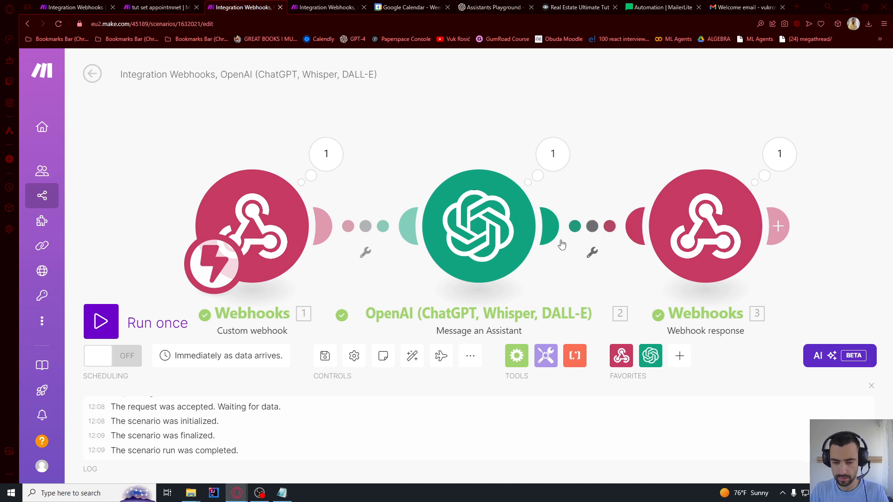
Run both the OpenAI and Google Calendar scenarios once, waiting for webhook data
{"action": "left_click", "coordinate": [95, 321]}
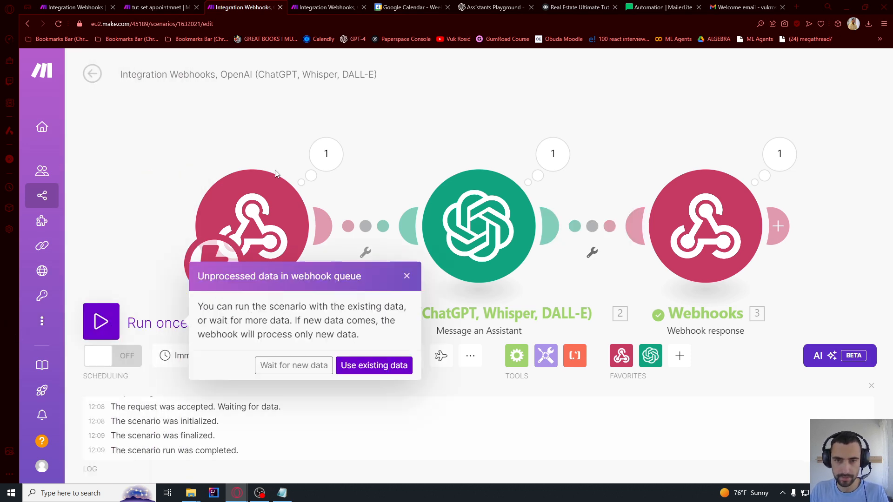
{"action": "left_click", "coordinate": [320, 9]}
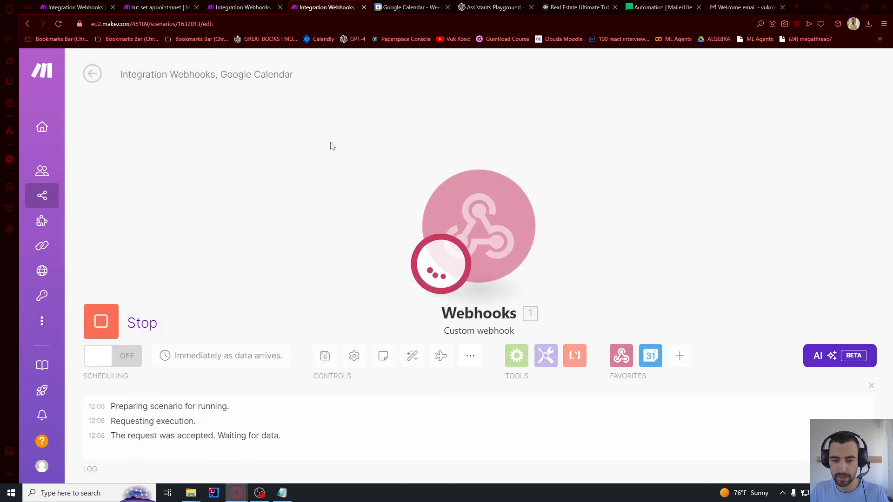
{"action": "left_click", "coordinate": [484, 219]}
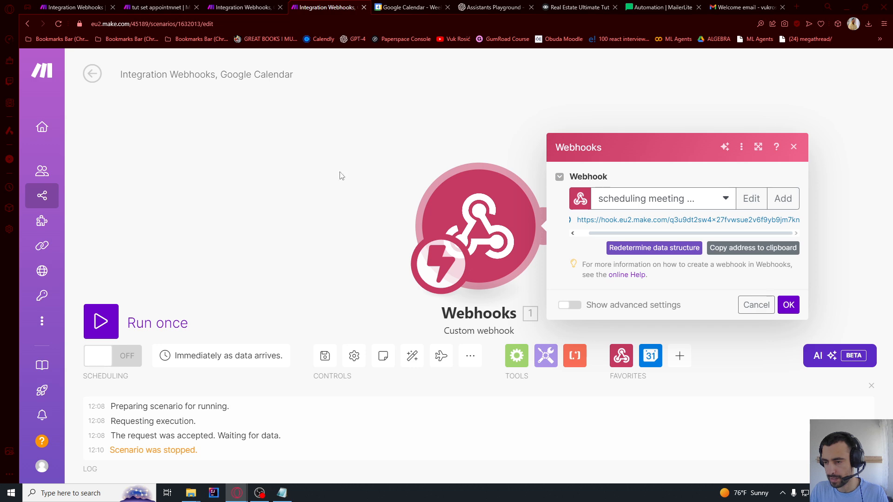
{"action": "left_click", "coordinate": [654, 248]}
{"action": "left_click", "coordinate": [252, 5]}
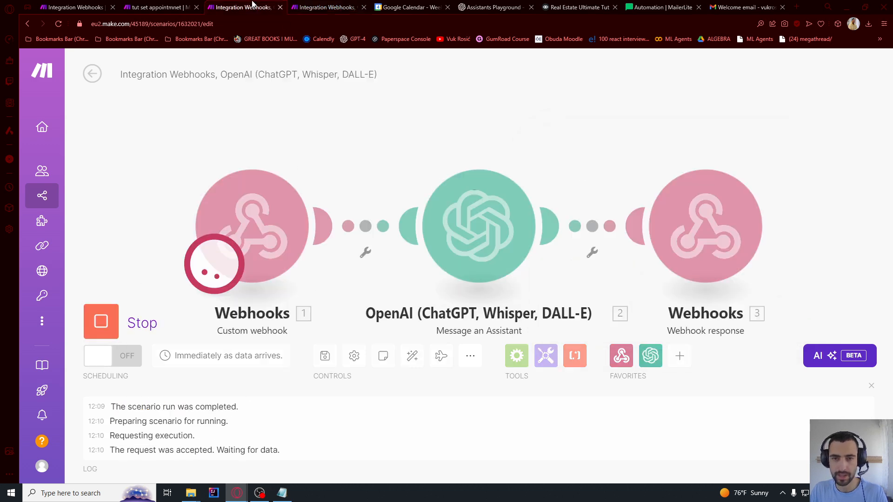
{"action": "left_click", "coordinate": [307, 4]}
{"action": "left_click", "coordinate": [259, 6]}
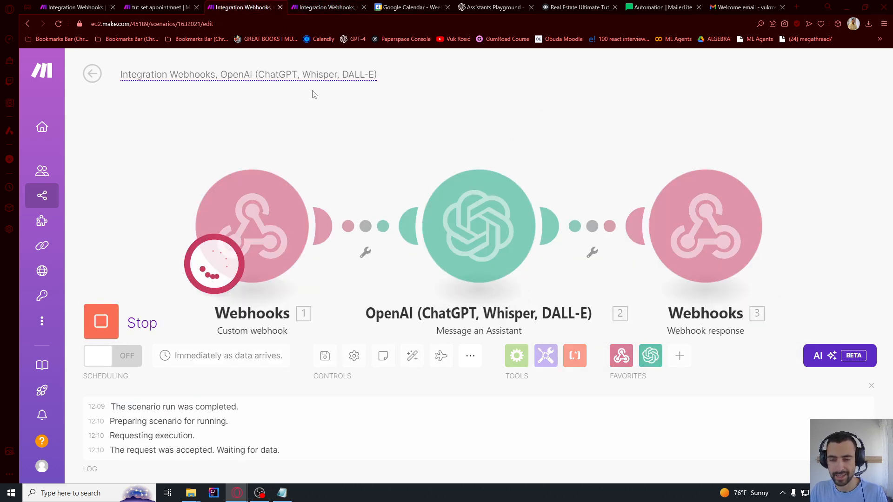
Start a Vapi squad test call and monitor both scenarios' progress
{"action": "key", "text": "alt+Tab"}
{"action": "key", "text": "alt+Tab"}
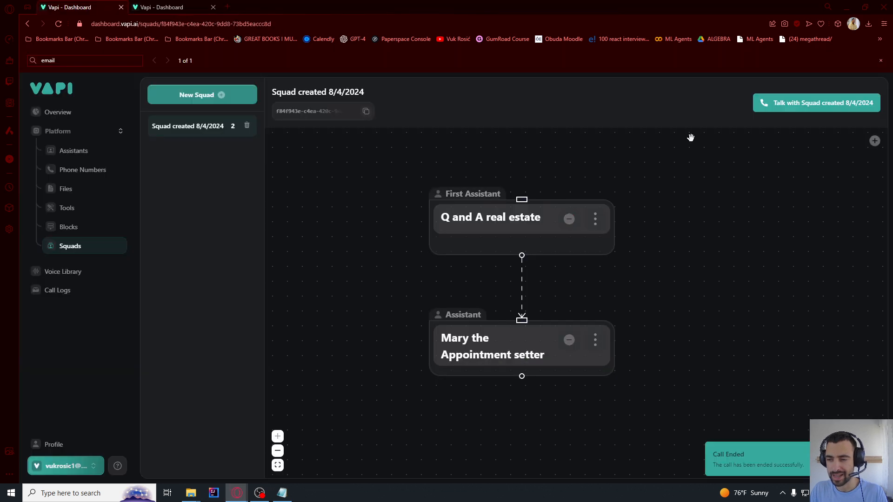
{"action": "left_click", "coordinate": [788, 113]}
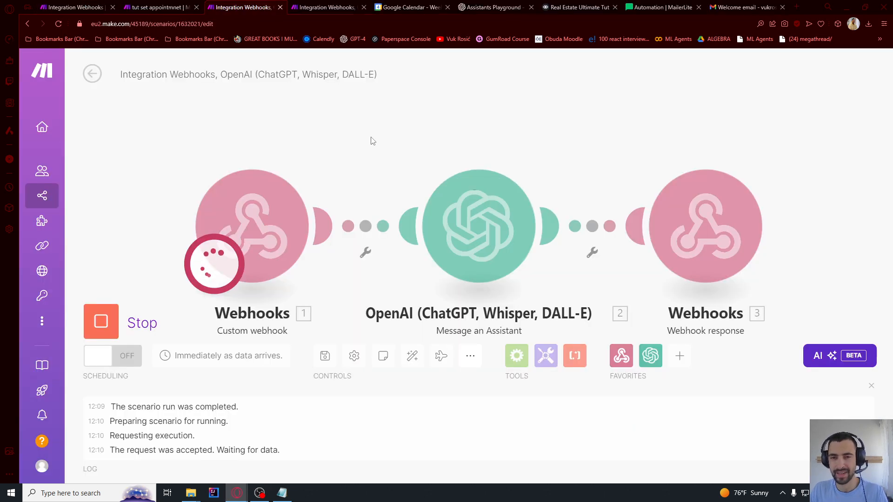
{"action": "left_click", "coordinate": [327, 6]}
{"action": "left_click", "coordinate": [256, 7]}
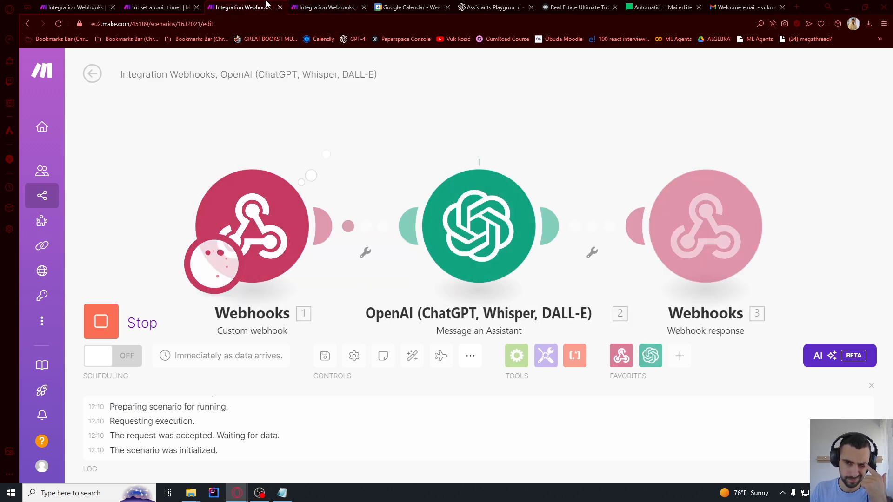
{"action": "left_click", "coordinate": [321, 7]}
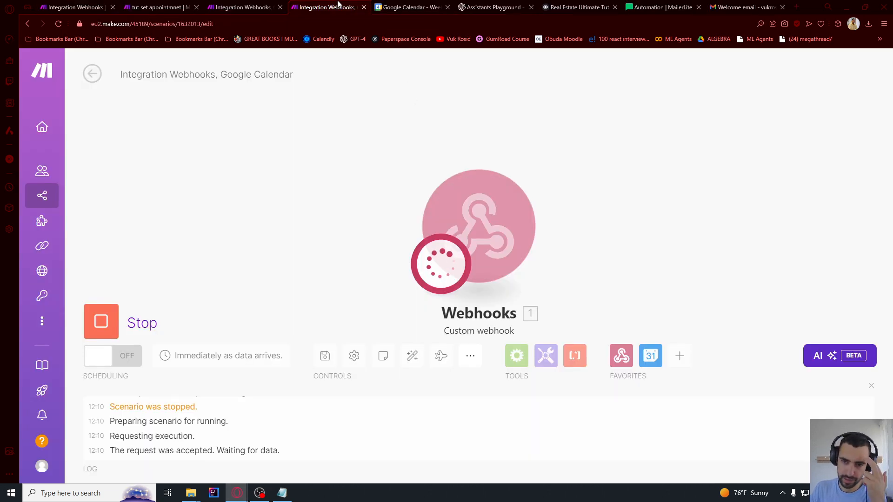
{"action": "left_click", "coordinate": [247, 5]}
Check the time_min and time_max values the webhook received
{"action": "left_click", "coordinate": [307, 6]}
{"action": "left_click", "coordinate": [256, 6]}
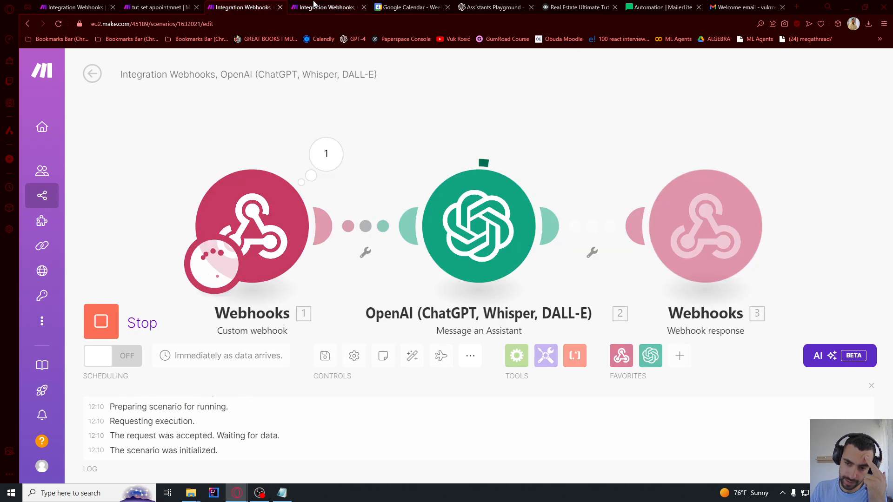
{"action": "left_click", "coordinate": [314, 5]}
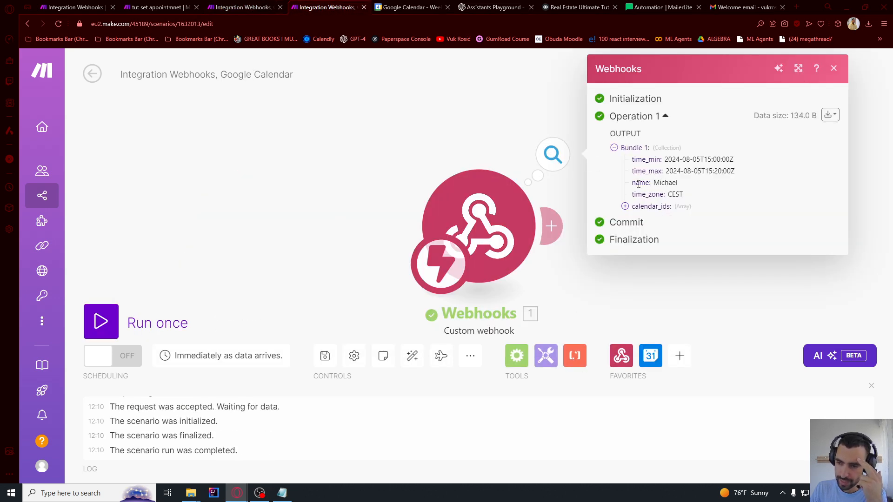
{"action": "left_click_drag", "start_coordinate": [638, 158], "coordinate": [662, 173]}
{"action": "left_click", "coordinate": [469, 146]}
{"action": "scroll", "coordinate": [468, 147], "scroll_direction": "down", "scroll_amount": 2}
{"action": "left_click_drag", "start_coordinate": [467, 204], "coordinate": [279, 211]}
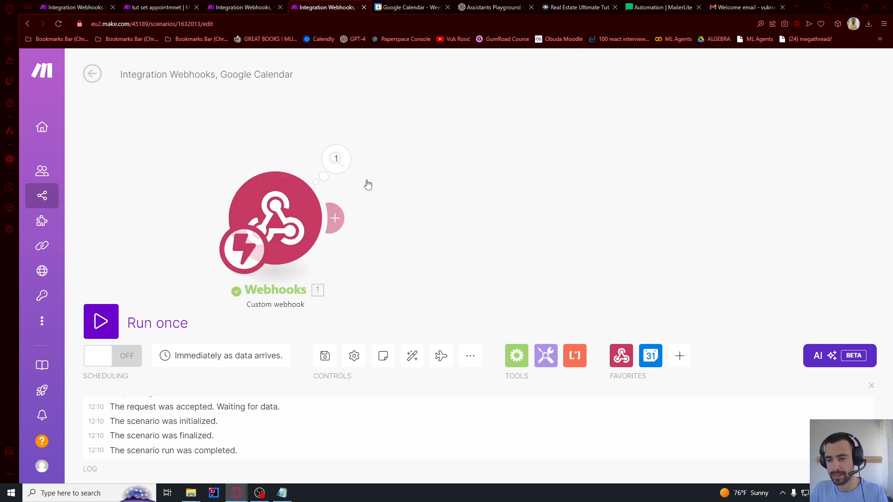
Add Google Calendar Get Free/Busy Information after the webhook, mapping time_min and time_max
{"action": "left_click", "coordinate": [337, 218]}
{"action": "left_click", "coordinate": [606, 182]}
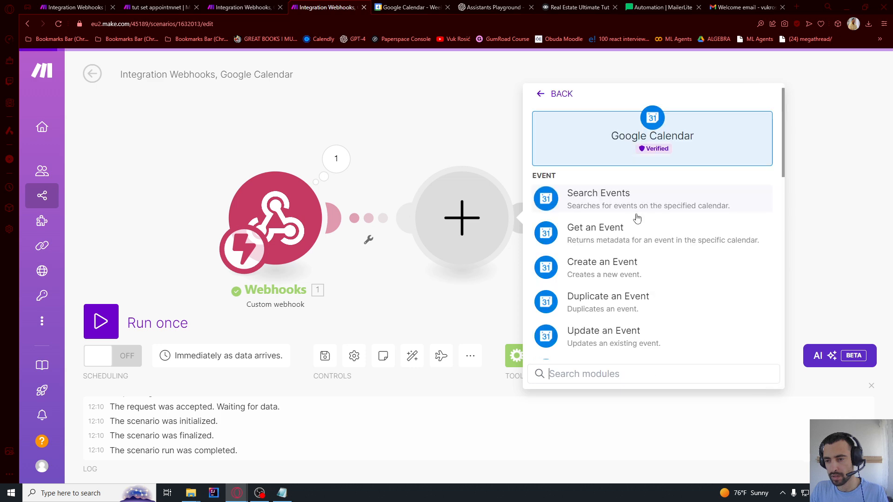
{"action": "scroll", "coordinate": [602, 278], "scroll_direction": "down", "scroll_amount": 15}
{"action": "left_click", "coordinate": [621, 341]}
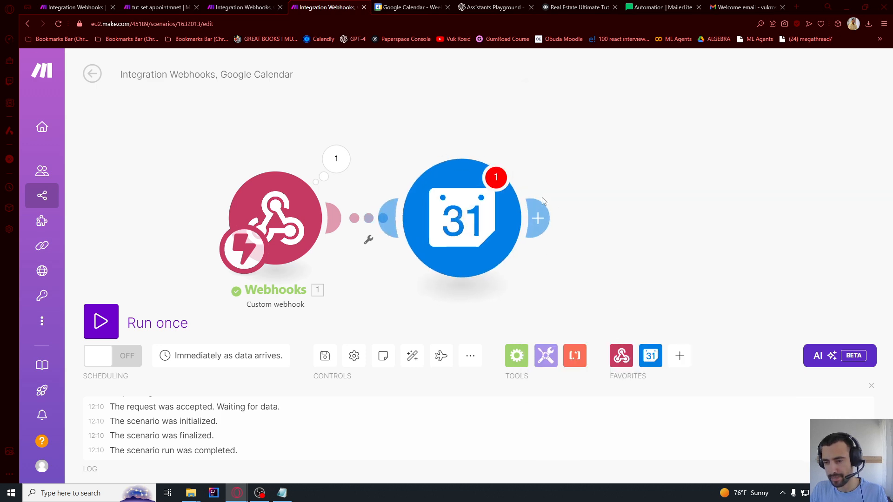
{"action": "left_click", "coordinate": [652, 189]}
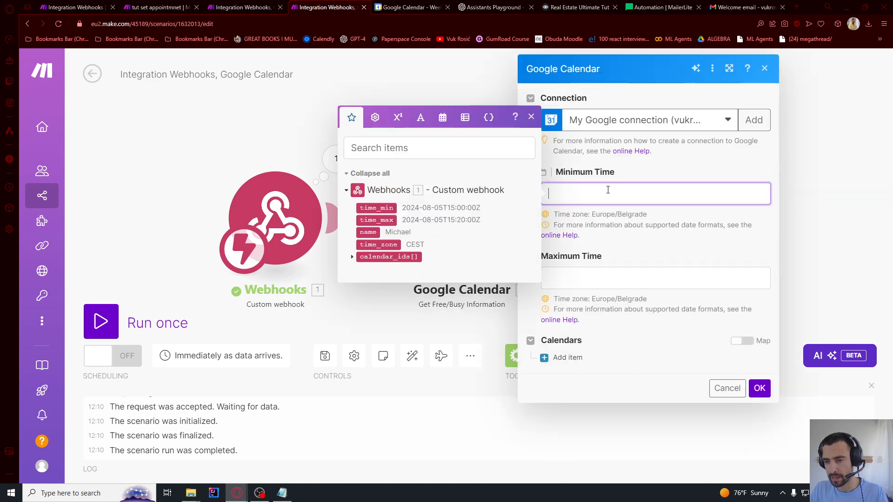
{"action": "left_click", "coordinate": [377, 208]}
{"action": "left_click", "coordinate": [590, 276]}
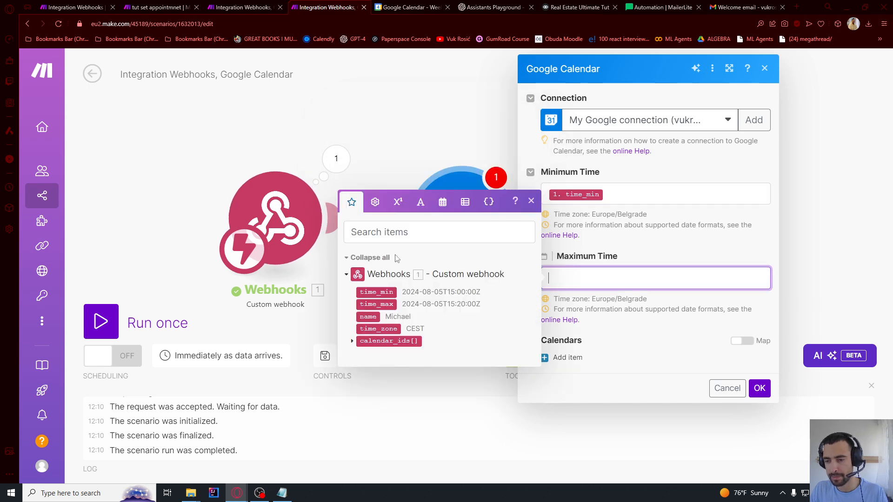
{"action": "left_click", "coordinate": [377, 304]}
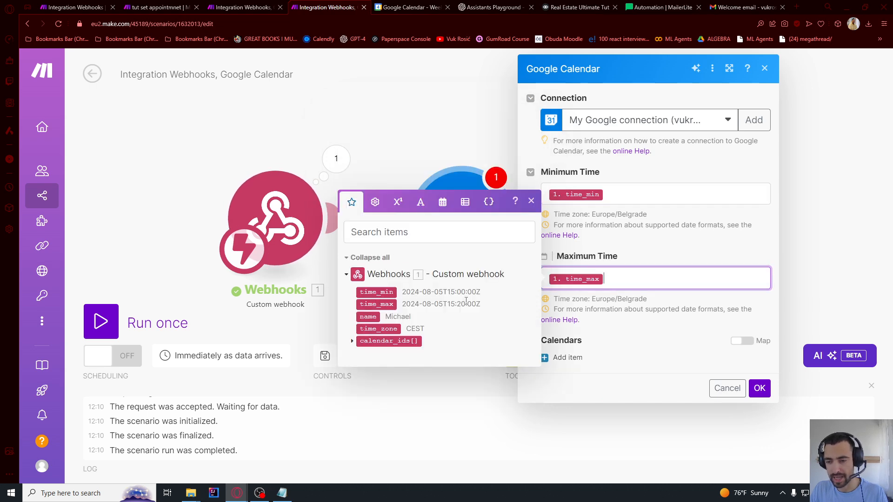
{"action": "left_click", "coordinate": [649, 301]}
Choose the primary calendar from the list as the calendar to check and save the module
{"action": "left_click", "coordinate": [568, 357]}
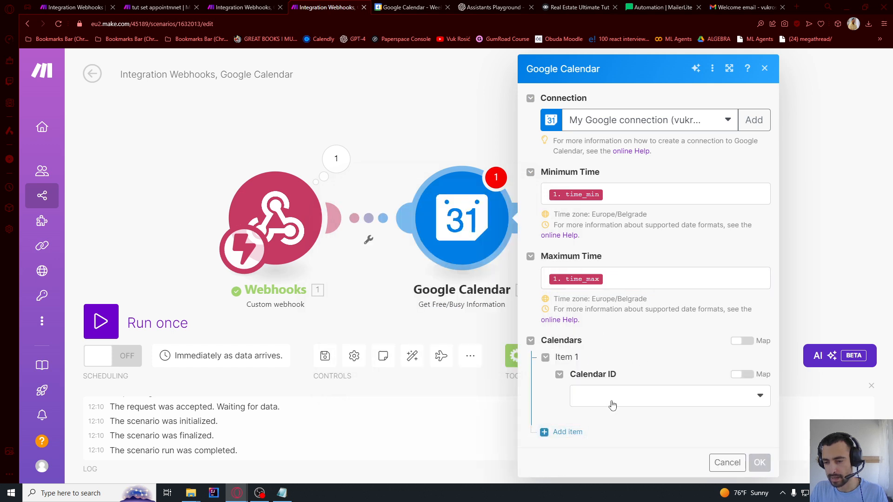
{"action": "left_click", "coordinate": [613, 405]}
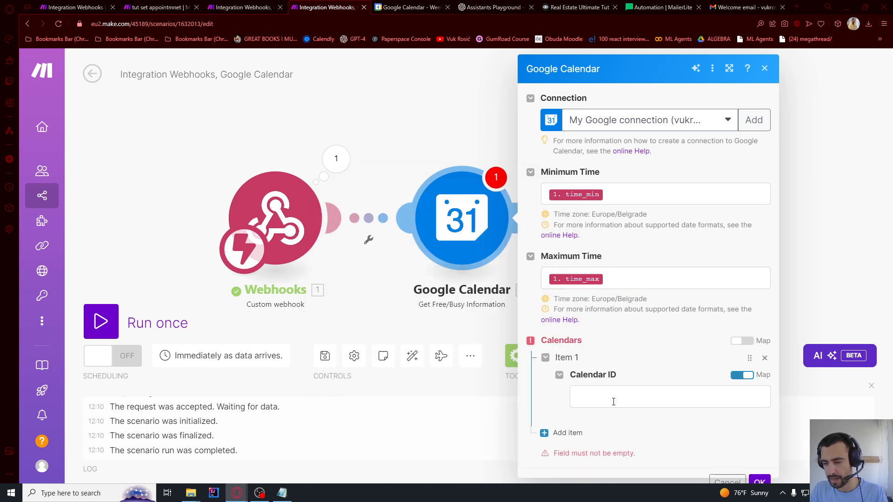
{"action": "left_click", "coordinate": [734, 376]}
{"action": "left_click", "coordinate": [674, 400]}
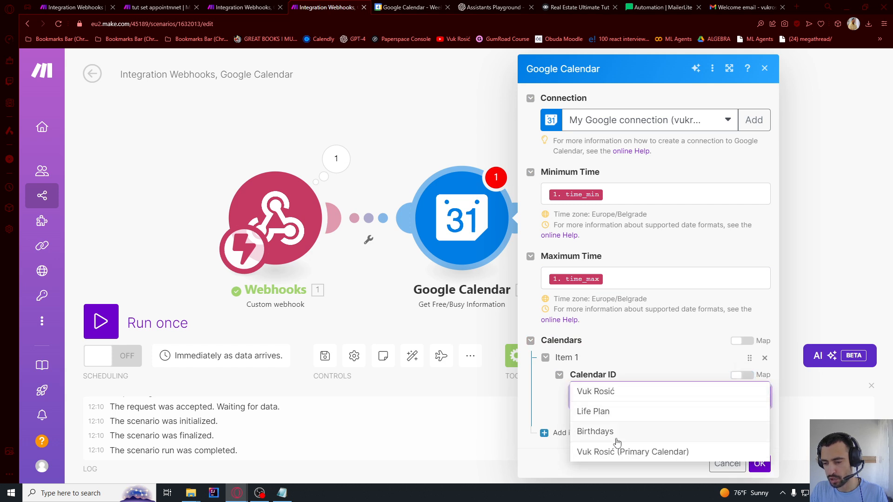
{"action": "left_click", "coordinate": [613, 455]}
{"action": "left_click", "coordinate": [760, 464]}
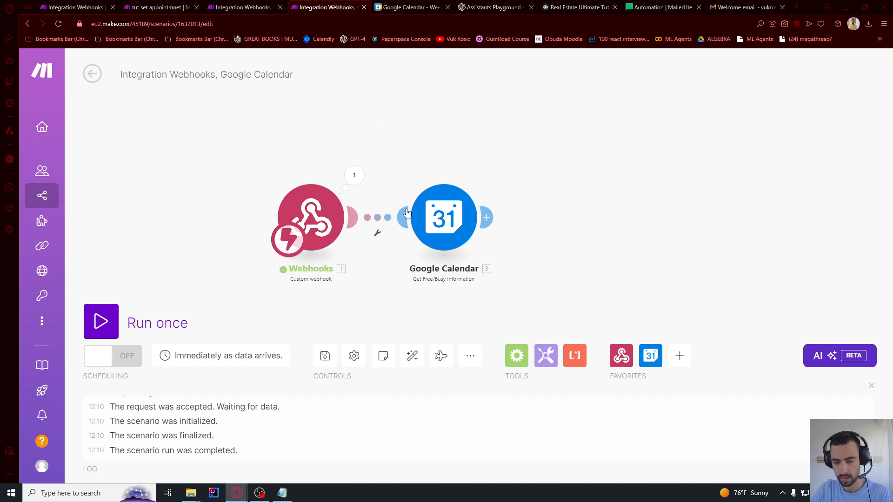
Add a Router after Free/Busy and label the first route's filter 'not busy'
{"action": "left_click_drag", "start_coordinate": [525, 145], "coordinate": [487, 138]}
{"action": "left_click", "coordinate": [449, 211]}
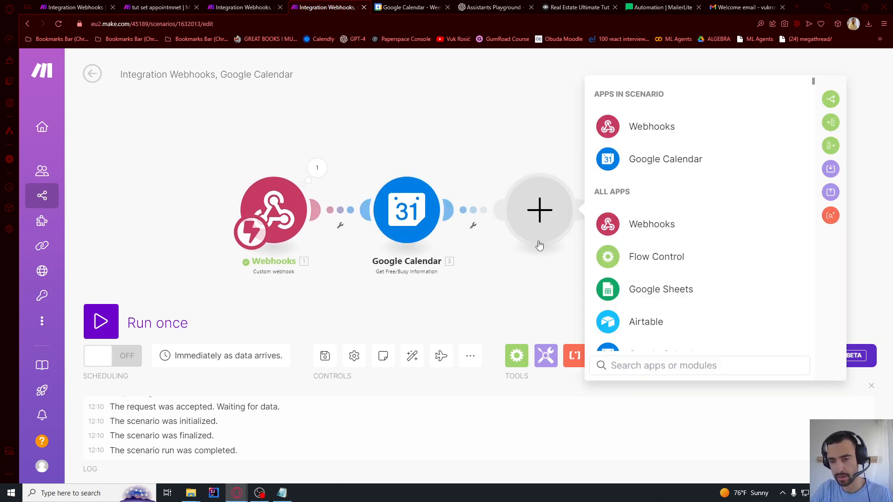
{"action": "left_click", "coordinate": [660, 258]}
{"action": "left_click", "coordinate": [649, 330]}
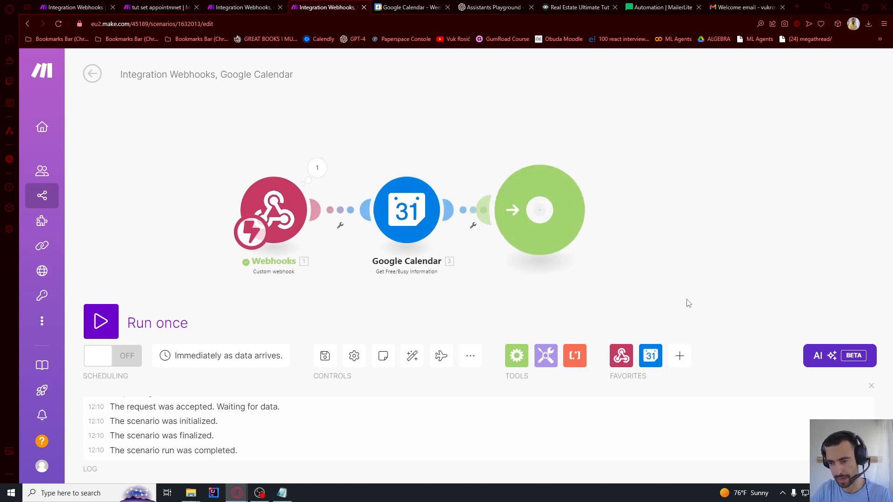
{"action": "left_click", "coordinate": [597, 191]}
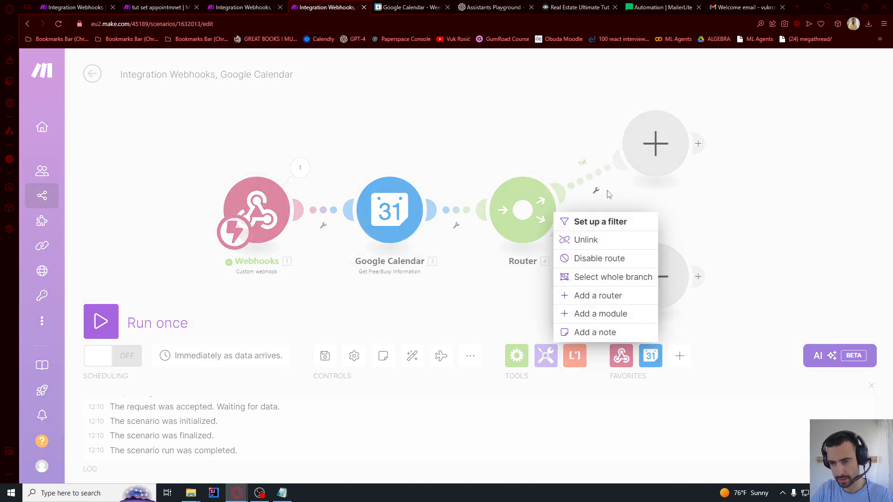
{"action": "left_click", "coordinate": [594, 222]}
{"action": "left_click", "coordinate": [673, 120]}
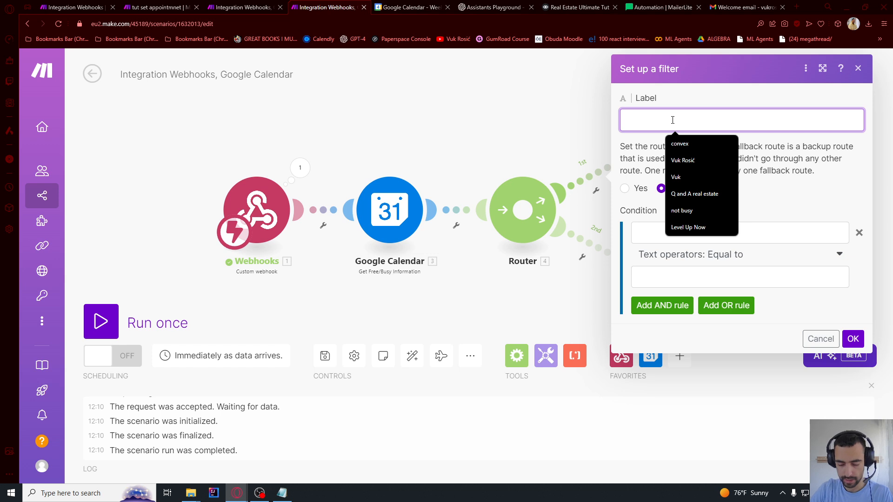
{"action": "type", "text": "not busy"}
Set the not busy condition to Busy array length equal to 0 and save it
{"action": "left_click", "coordinate": [675, 232]}
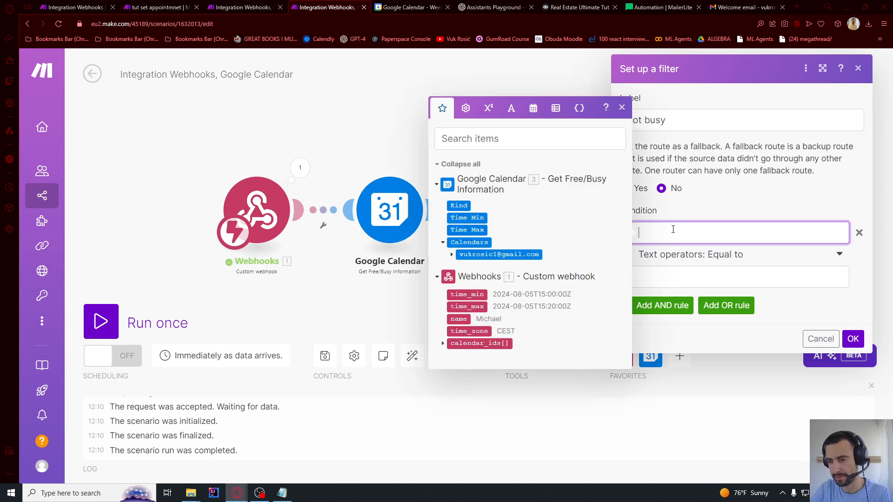
{"action": "left_click", "coordinate": [451, 255]}
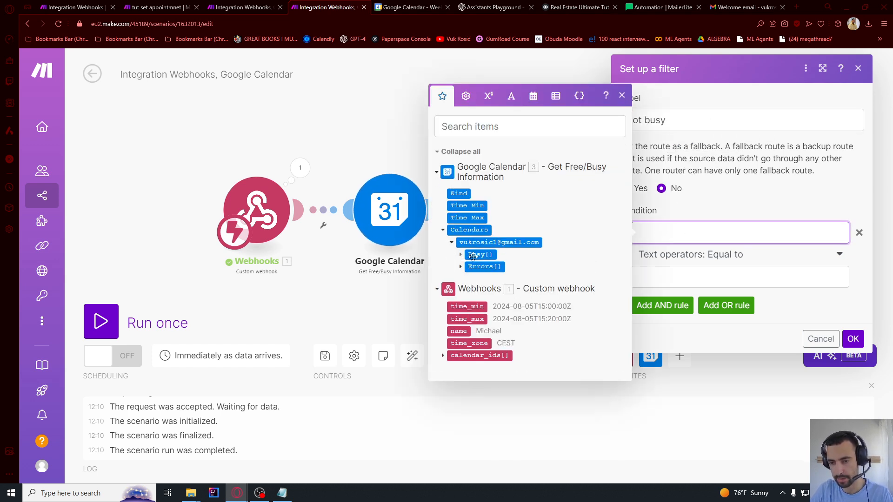
{"action": "left_click", "coordinate": [479, 255]}
{"action": "left_click", "coordinate": [692, 255]}
{"action": "scroll", "coordinate": [713, 346], "scroll_direction": "down", "scroll_amount": 5}
{"action": "scroll", "coordinate": [715, 363], "scroll_direction": "down", "scroll_amount": 10}
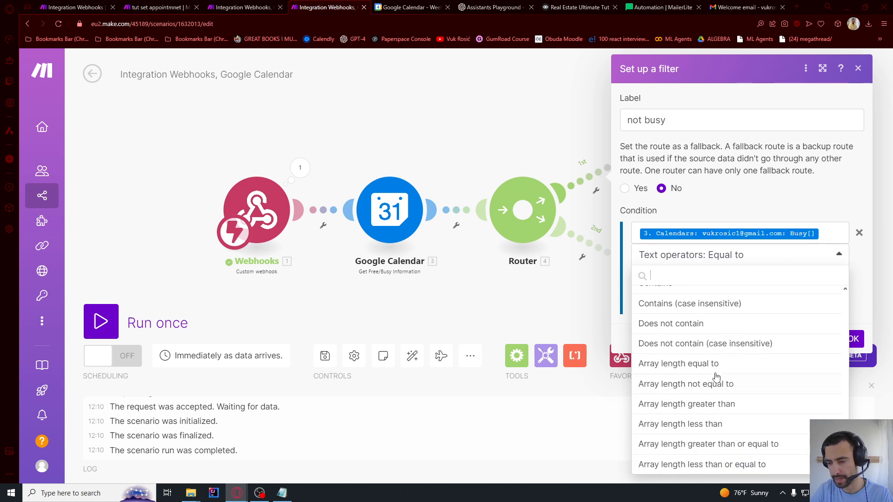
{"action": "left_click", "coordinate": [698, 365]}
{"action": "left_click", "coordinate": [704, 279]}
{"action": "type", "text": "0"}
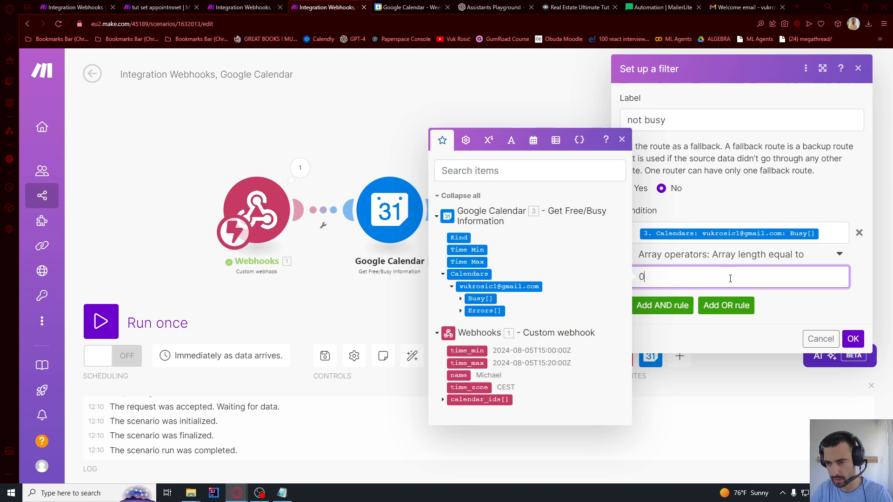
{"action": "left_click", "coordinate": [853, 339]}
Add a 'busy' filter on the second route using the Busy list
{"action": "scroll", "coordinate": [580, 217], "scroll_direction": "up", "scroll_amount": 3}
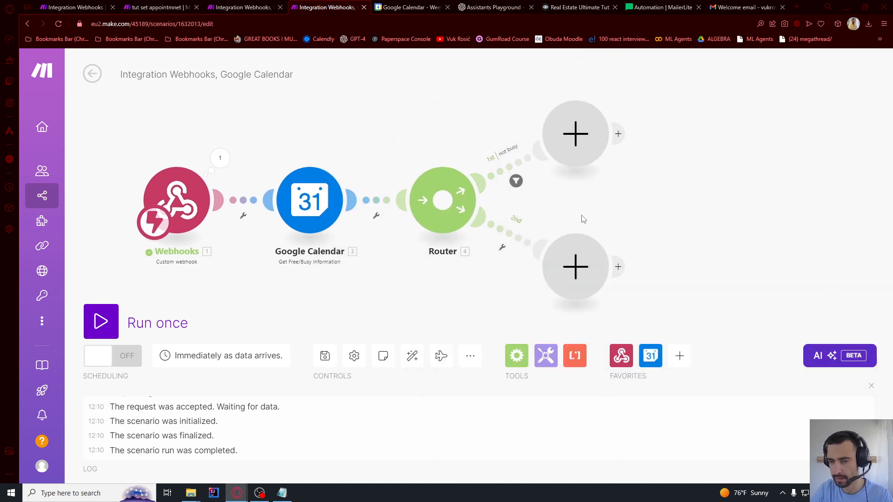
{"action": "left_click", "coordinate": [448, 270]}
{"action": "left_click", "coordinate": [454, 302]}
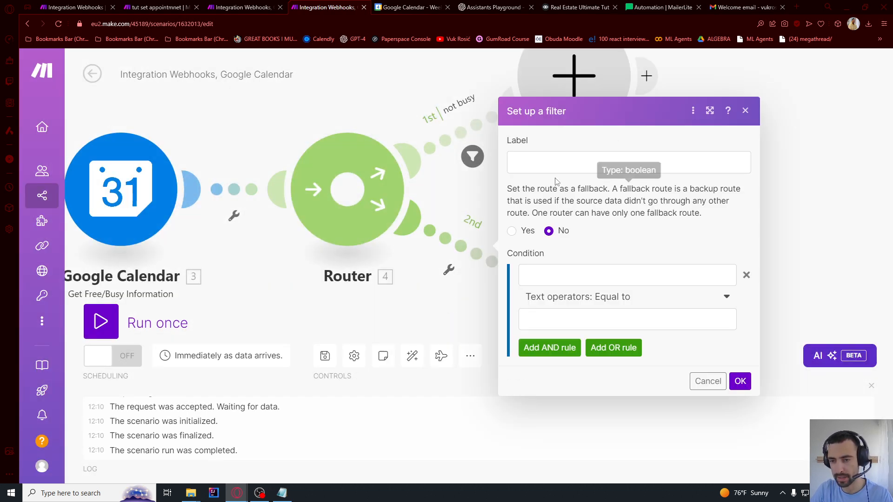
{"action": "left_click", "coordinate": [545, 163]}
{"action": "type", "text": "busy"}
{"action": "left_click", "coordinate": [619, 275]}
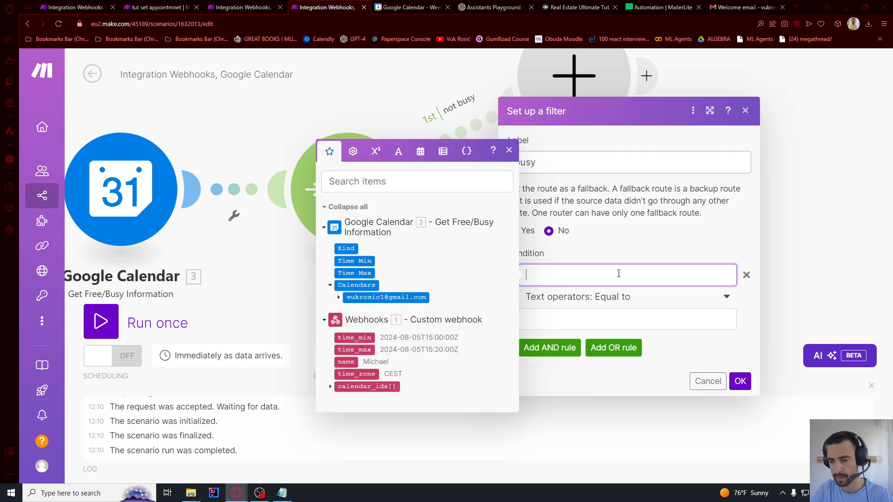
{"action": "left_click", "coordinate": [339, 301]}
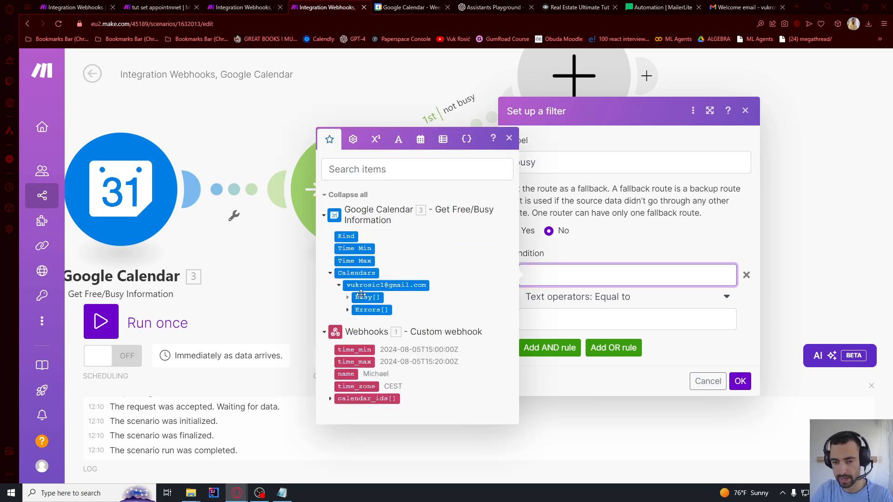
{"action": "left_click", "coordinate": [362, 297]}
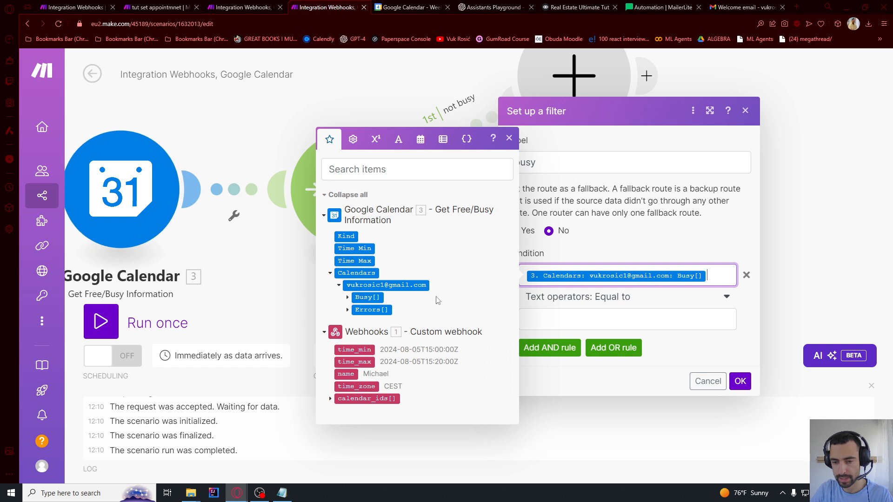
Make the busy condition Busy array length greater than 0 and save the filter
{"action": "left_click", "coordinate": [666, 308]}
{"action": "scroll", "coordinate": [623, 360], "scroll_direction": "down", "scroll_amount": 5}
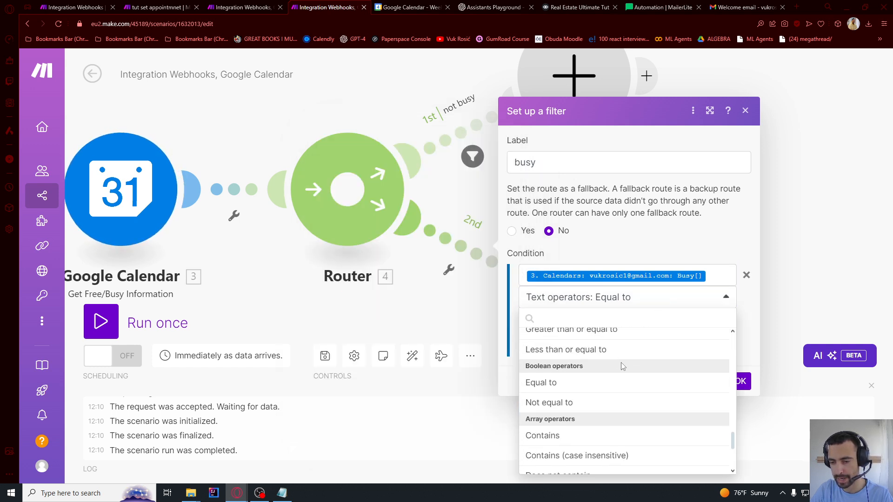
{"action": "scroll", "coordinate": [621, 365], "scroll_direction": "down", "scroll_amount": 3}
{"action": "left_click", "coordinate": [596, 414]}
{"action": "left_click", "coordinate": [592, 319]}
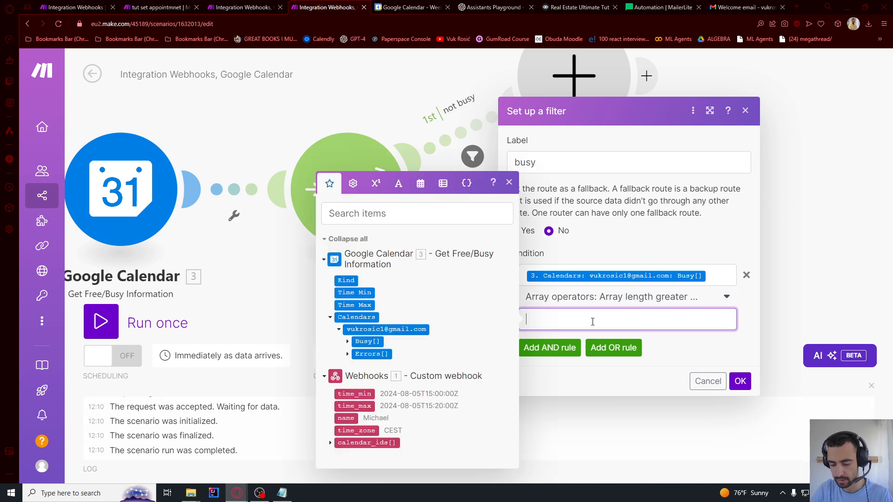
{"action": "type", "text": "0"}
{"action": "left_click", "coordinate": [696, 346]}
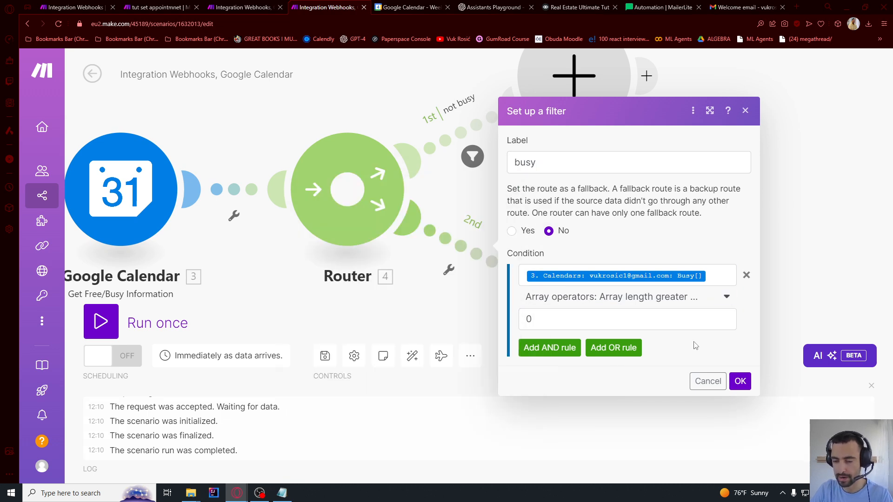
{"action": "left_click", "coordinate": [739, 381]}
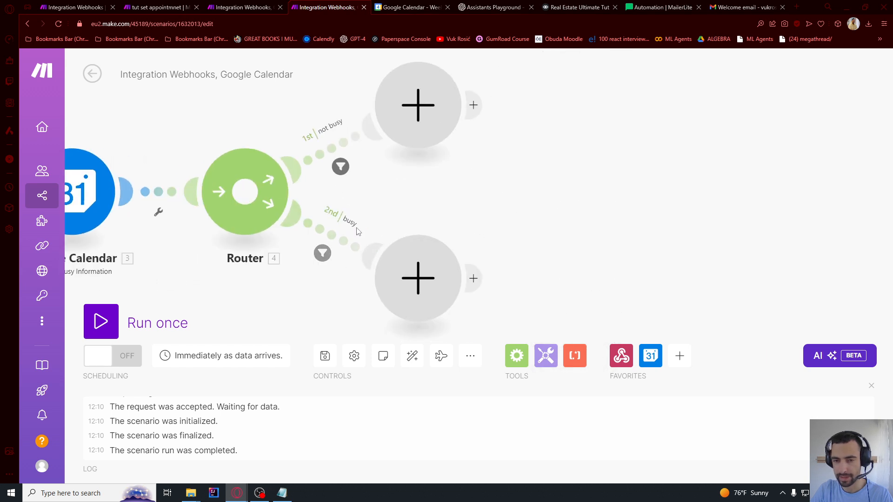
{"action": "left_click", "coordinate": [410, 144]}
Add a Google Calendar 'Create an Event' module on the primary calendar to the not busy route
{"action": "left_click", "coordinate": [573, 136]}
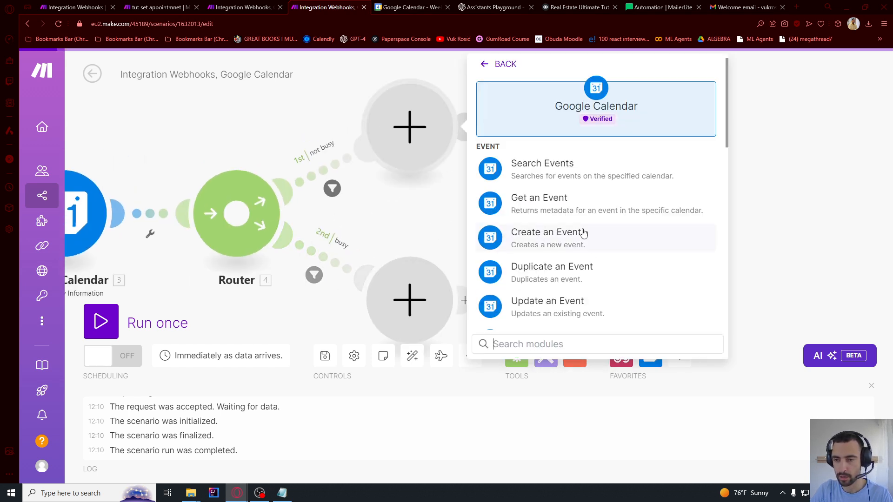
{"action": "left_click", "coordinate": [562, 250]}
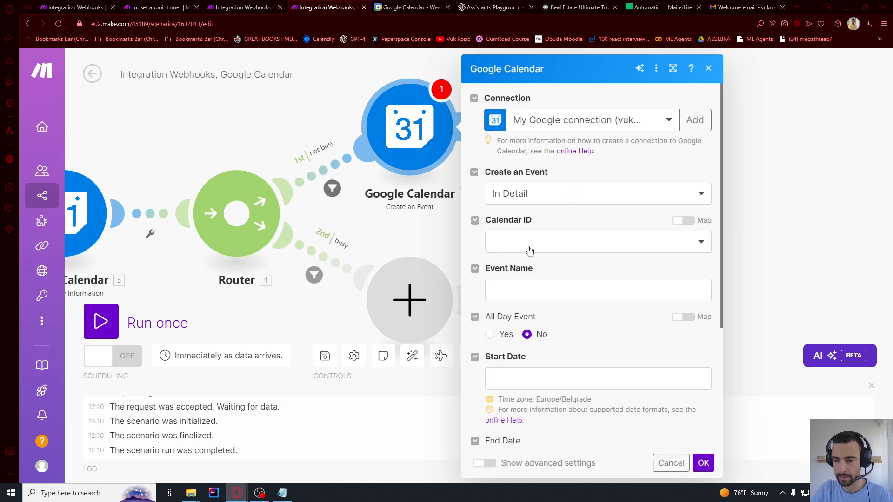
{"action": "left_click", "coordinate": [562, 241]}
{"action": "left_click", "coordinate": [521, 321]}
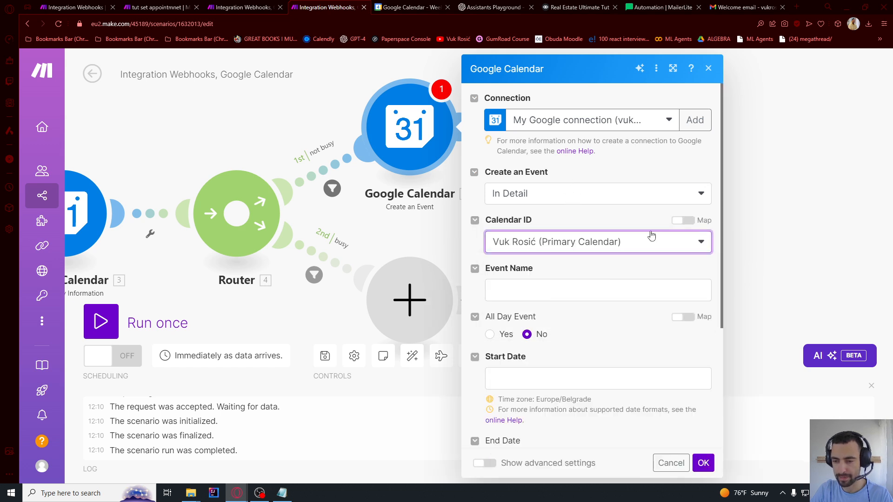
{"action": "scroll", "coordinate": [595, 212], "scroll_direction": "down", "scroll_amount": 2}
Name the event 'Meeting with' plus the caller's name, running from time_min to time_max, and save
{"action": "left_click", "coordinate": [533, 194]}
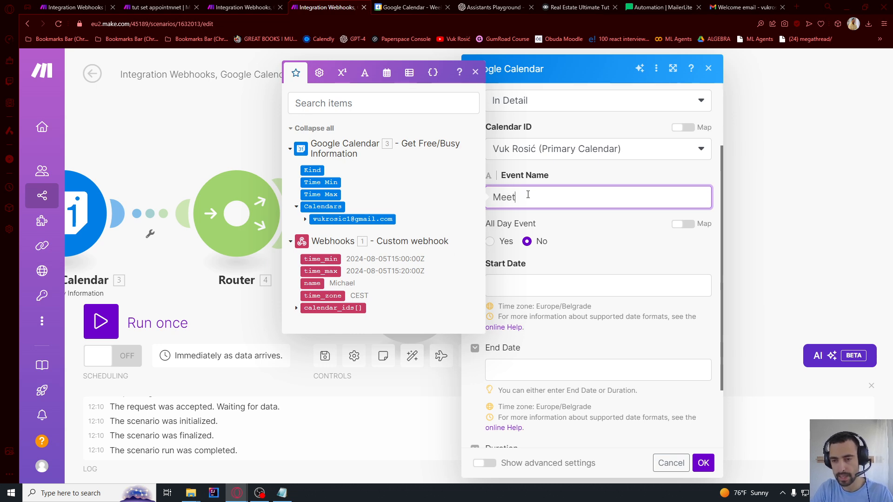
{"action": "left_click", "coordinate": [313, 283]}
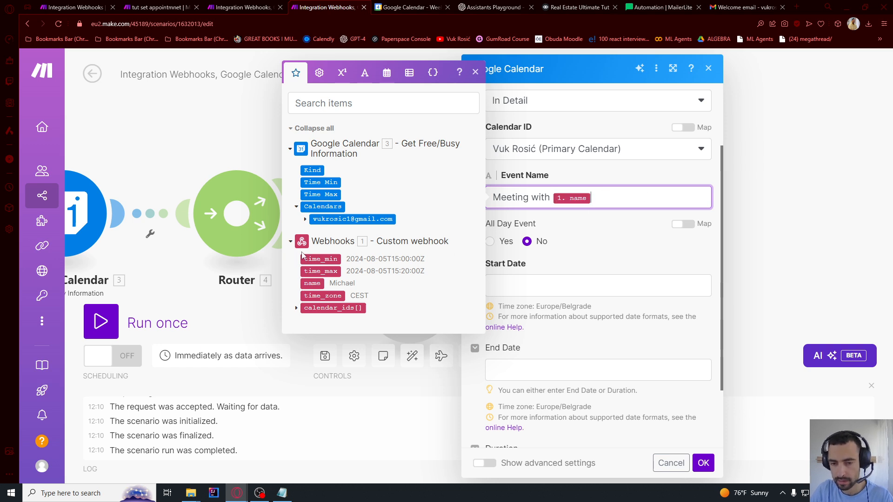
{"action": "left_click", "coordinate": [519, 288]}
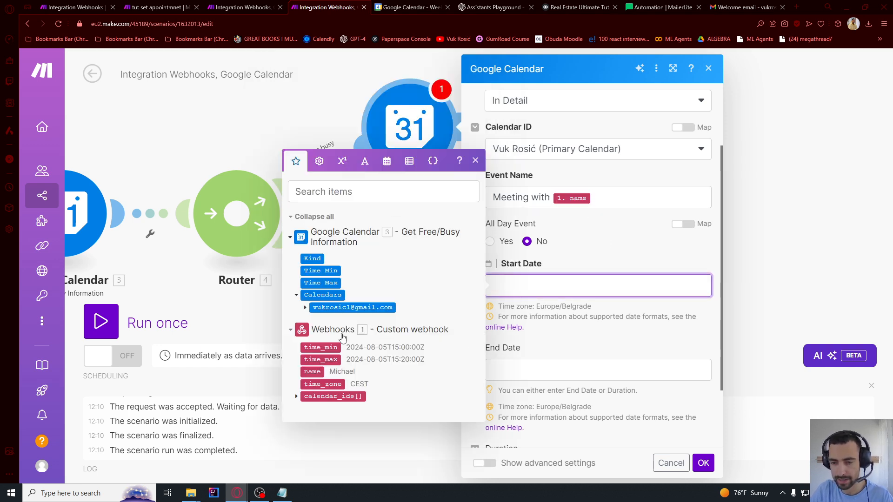
{"action": "left_click", "coordinate": [321, 348]}
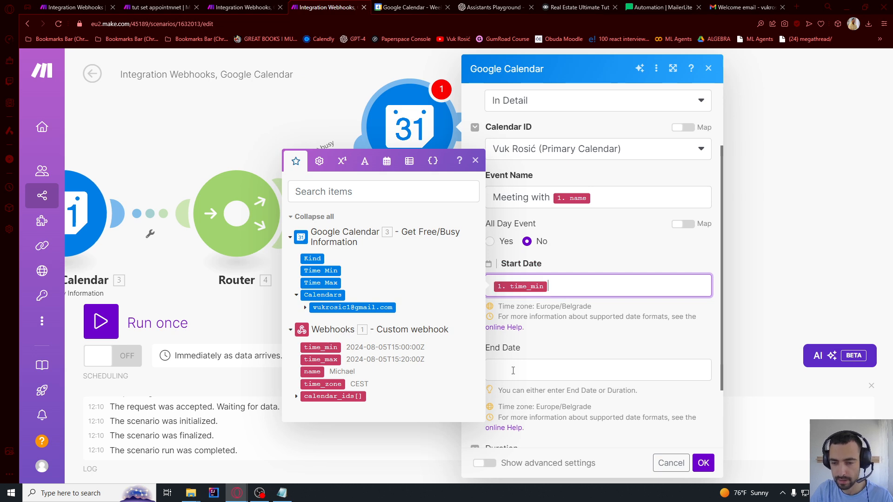
{"action": "left_click", "coordinate": [513, 371]}
{"action": "left_click", "coordinate": [329, 415]}
{"action": "left_click", "coordinate": [582, 355]}
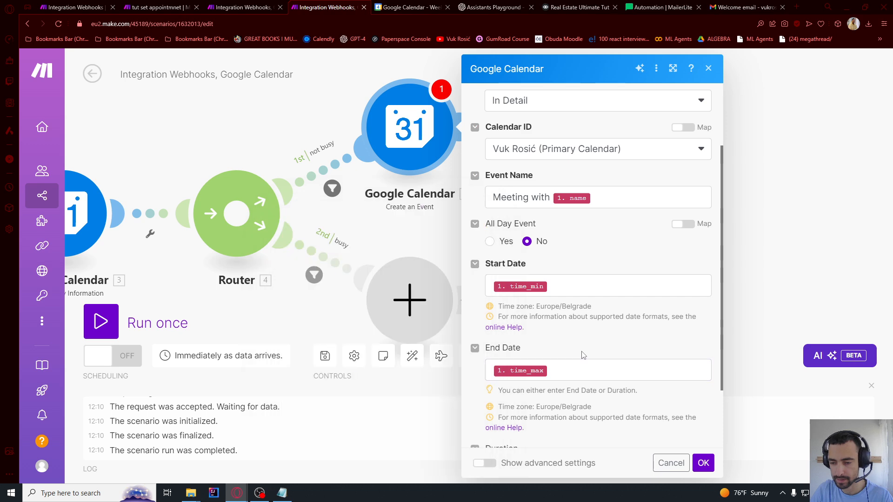
{"action": "scroll", "coordinate": [582, 355], "scroll_direction": "down", "scroll_amount": 2}
{"action": "scroll", "coordinate": [553, 344], "scroll_direction": "up", "scroll_amount": 2}
{"action": "scroll", "coordinate": [553, 325], "scroll_direction": "down", "scroll_amount": 2}
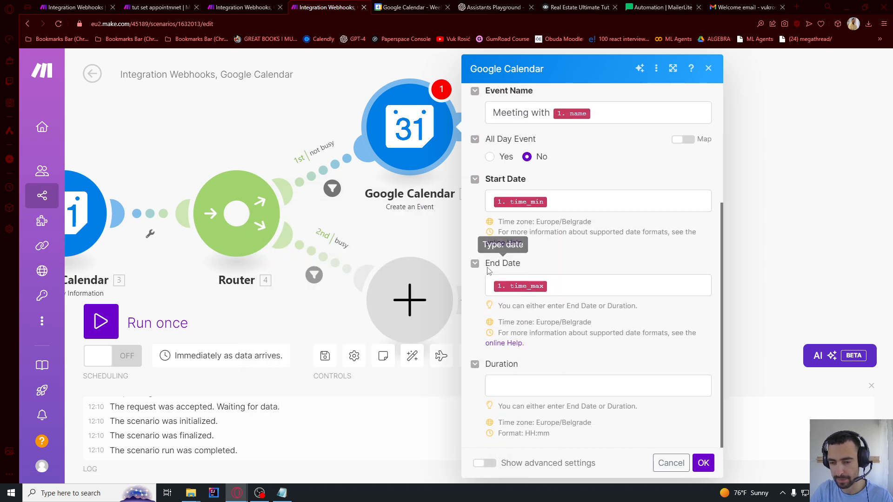
{"action": "scroll", "coordinate": [563, 307], "scroll_direction": "up", "scroll_amount": 4}
{"action": "scroll", "coordinate": [568, 303], "scroll_direction": "up", "scroll_amount": 1}
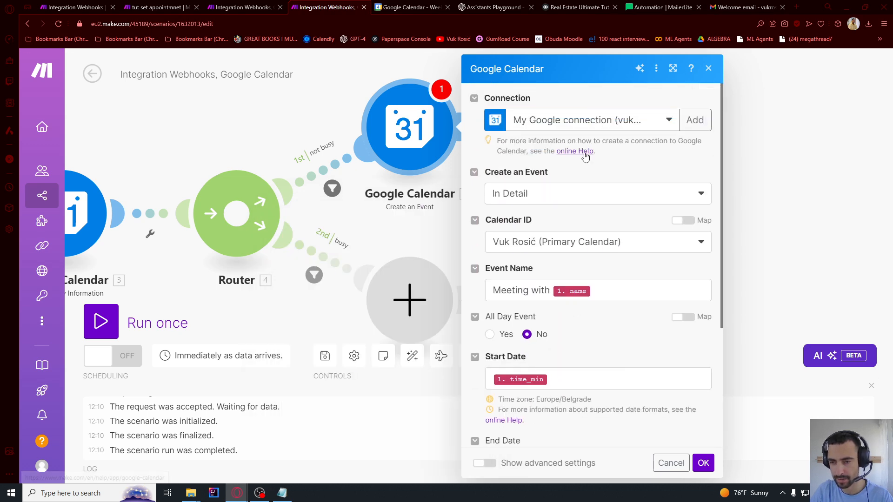
{"action": "left_click", "coordinate": [703, 463]}
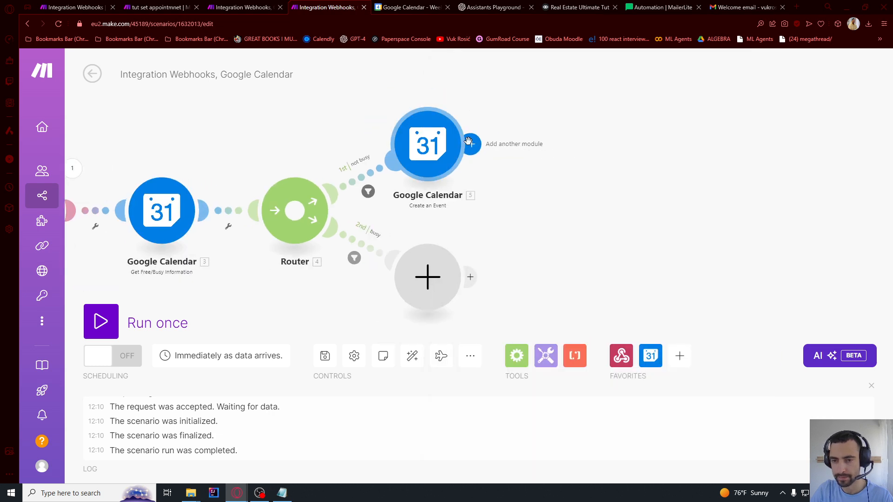
After the calendar event, add a Webhook response replying 'Scheduled the meeting successfully.'
{"action": "left_click", "coordinate": [563, 144]}
{"action": "left_click", "coordinate": [674, 108]}
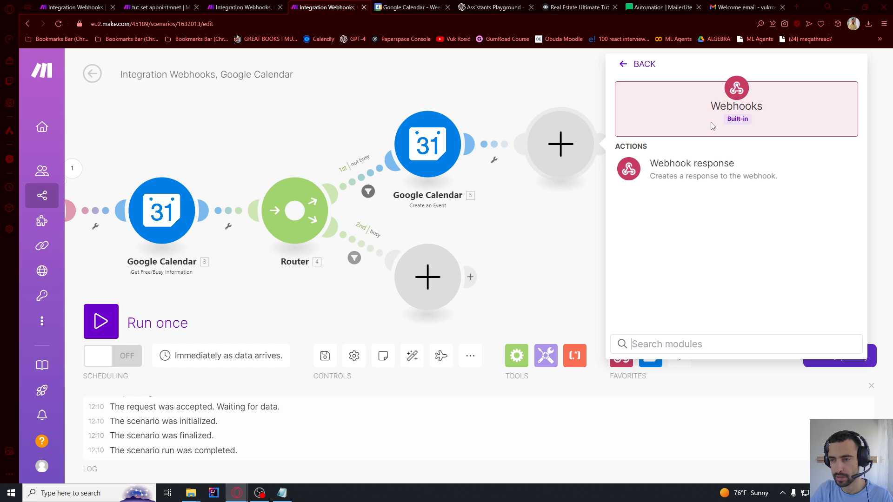
{"action": "left_click", "coordinate": [670, 224]}
{"action": "left_click", "coordinate": [647, 183]}
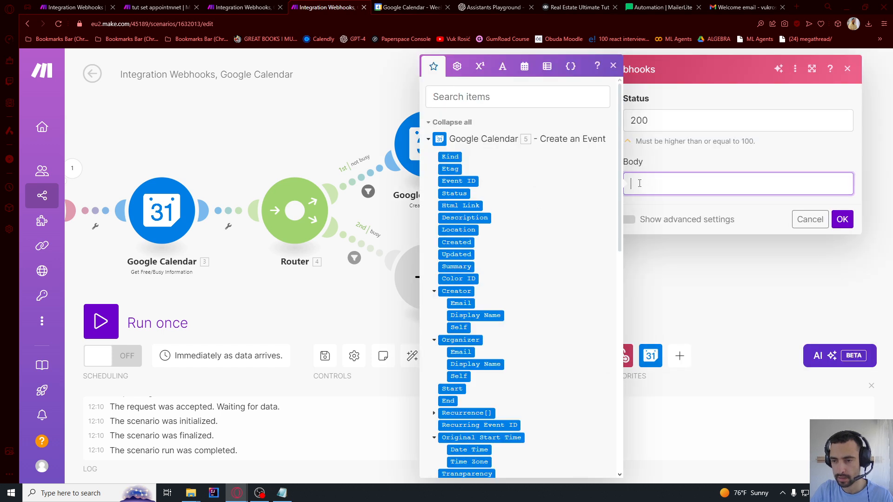
{"action": "type", "text": "S"}
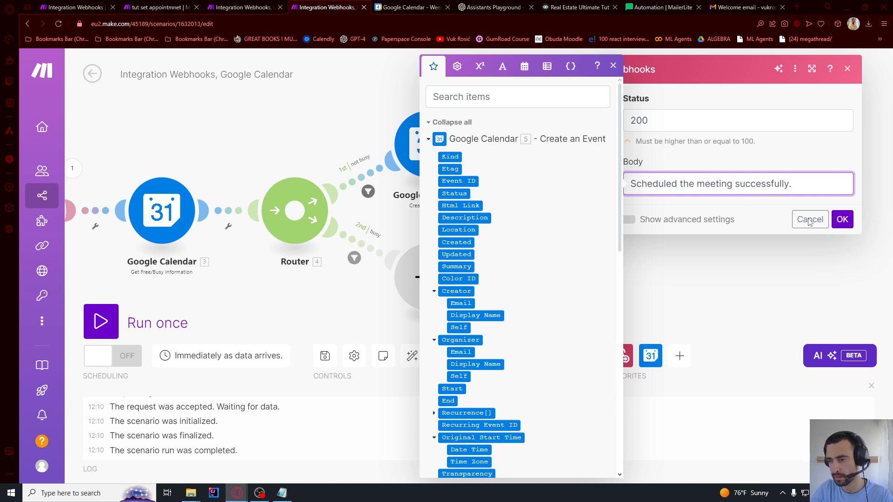
{"action": "type", "text": "cheduled the meeting successfully."}
{"action": "left_click", "coordinate": [843, 220]}
Give the busy route a Webhook response replying 'Sorry, this timeslot is busy…' and confirm it
{"action": "left_click", "coordinate": [427, 277]}
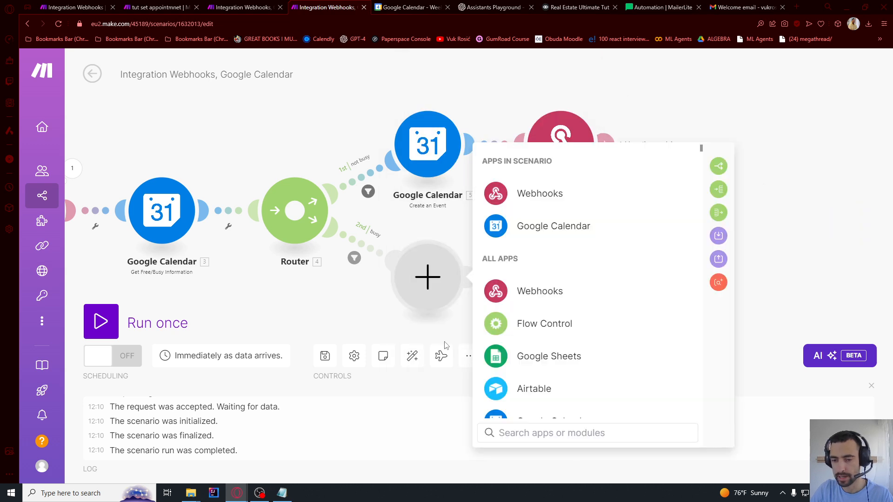
{"action": "left_click", "coordinate": [535, 198]}
{"action": "left_click", "coordinate": [521, 265]}
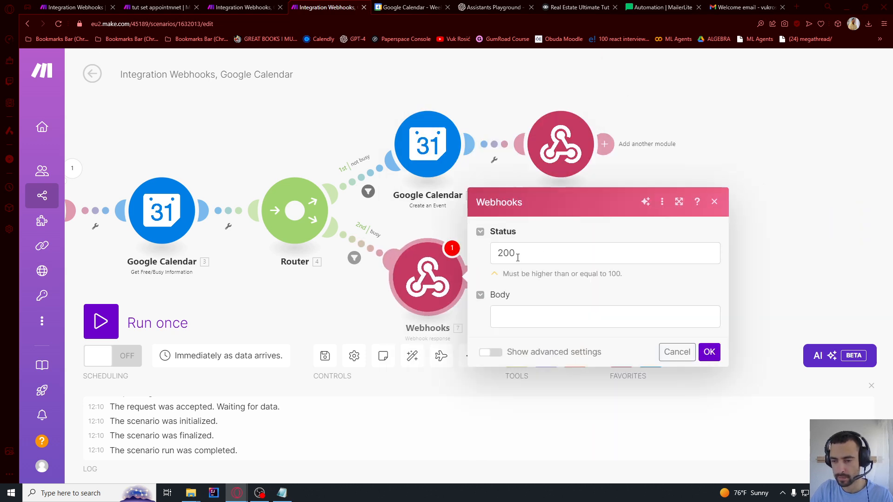
{"action": "left_click", "coordinate": [510, 312]}
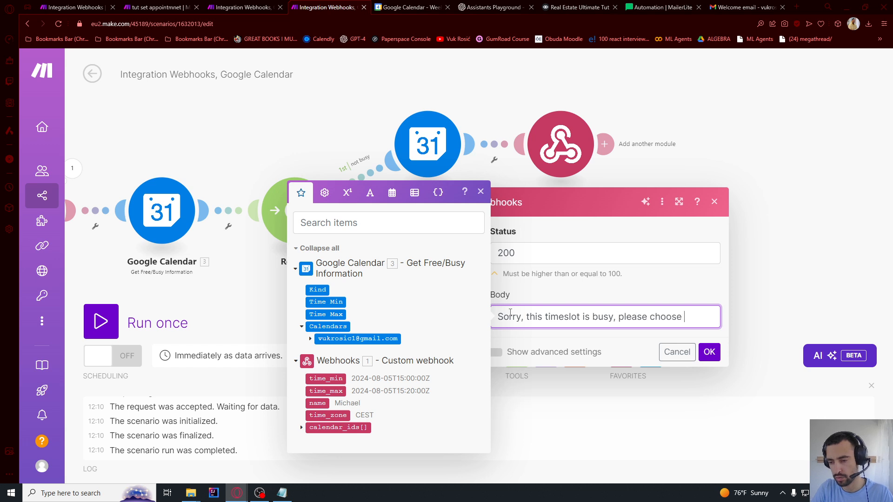
{"action": "key", "text": "BackSpace"}
{"action": "key", "text": "BackSpace"}
{"action": "type", "text": "nother one."}
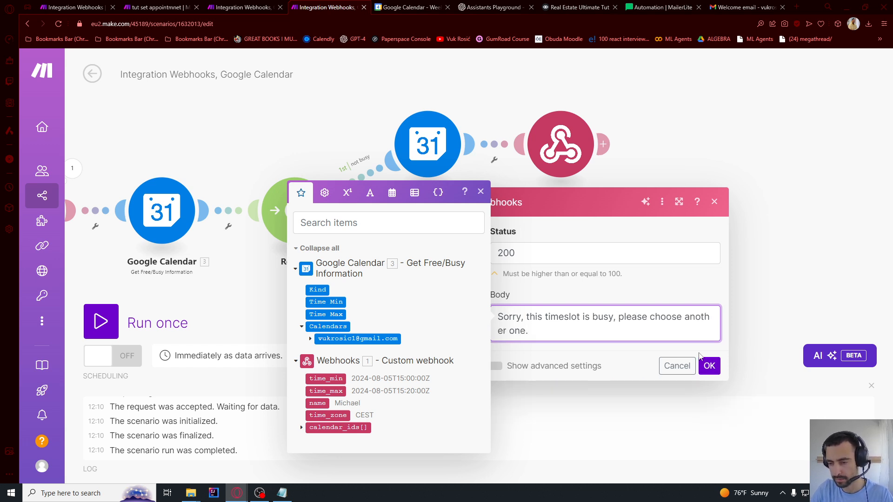
{"action": "left_click", "coordinate": [709, 365]}
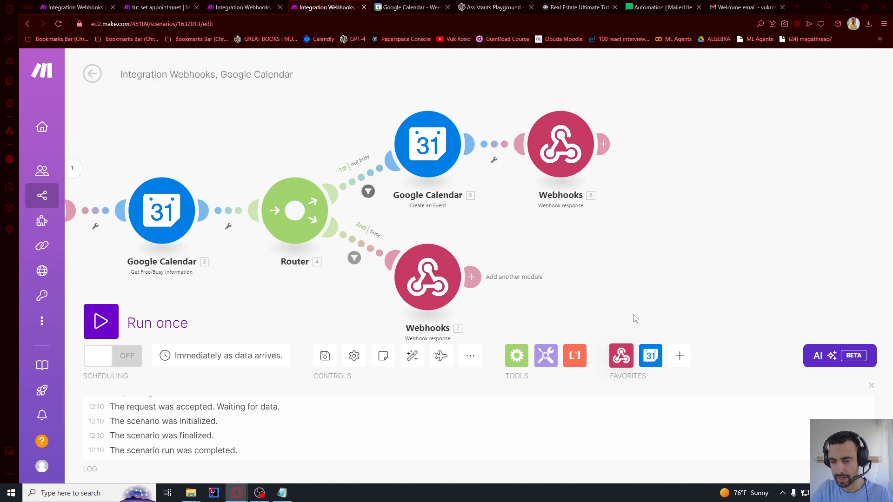
{"action": "scroll", "coordinate": [670, 289], "scroll_direction": "down", "scroll_amount": 5}
Run the calendar booking scenario once so it waits for webhook data
{"action": "left_click_drag", "start_coordinate": [680, 279], "coordinate": [766, 237]}
{"action": "scroll", "coordinate": [637, 202], "scroll_direction": "up", "scroll_amount": 5}
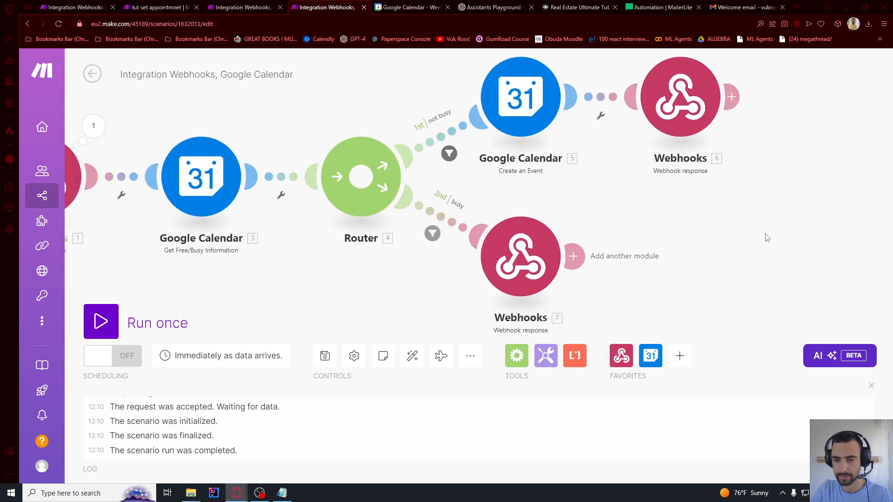
{"action": "scroll", "coordinate": [773, 234], "scroll_direction": "down", "scroll_amount": 1}
{"action": "left_click", "coordinate": [109, 328]}
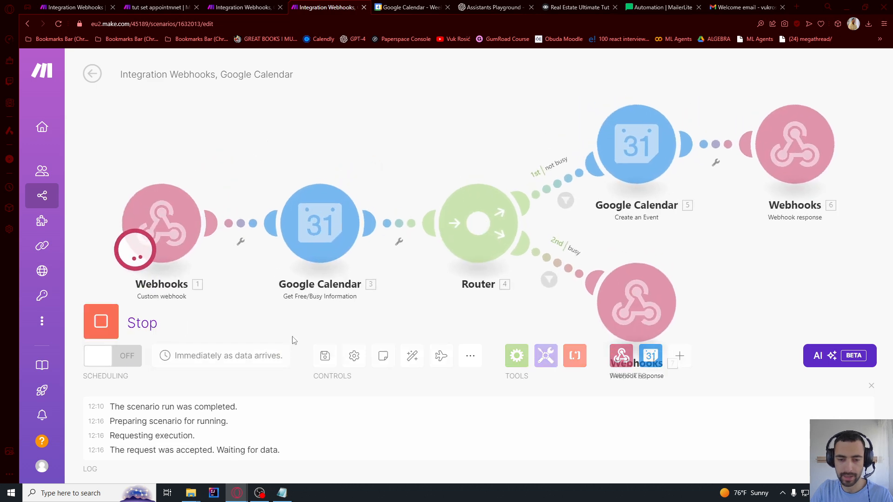
Start the OpenAI assistant scenario waiting for new data, then stop it again
{"action": "left_click", "coordinate": [245, 7]}
{"action": "left_click", "coordinate": [107, 322]}
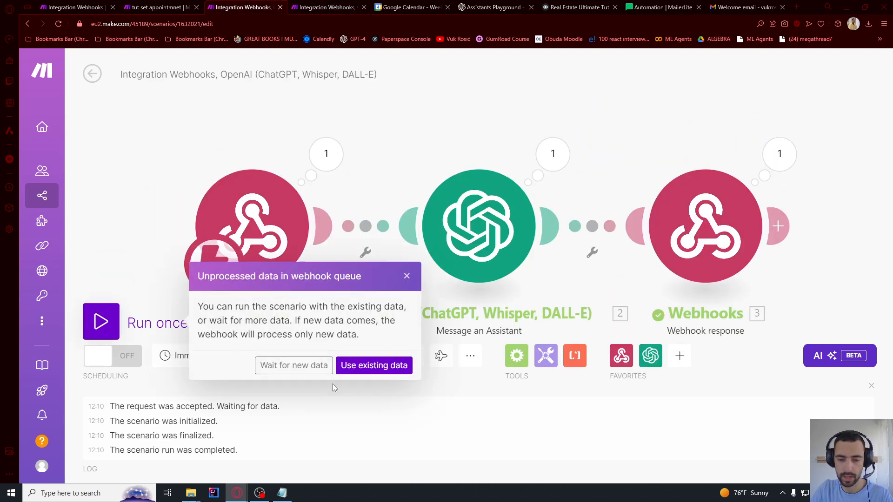
{"action": "left_click", "coordinate": [279, 366]}
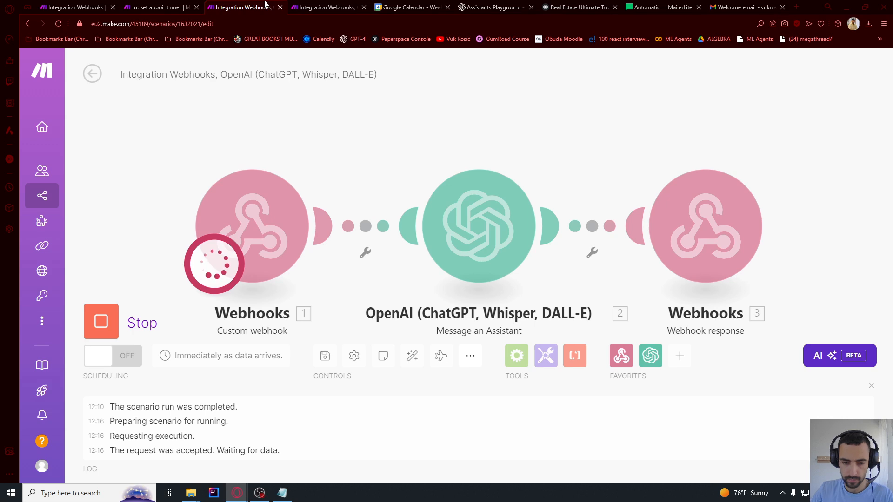
{"action": "left_click", "coordinate": [101, 321]}
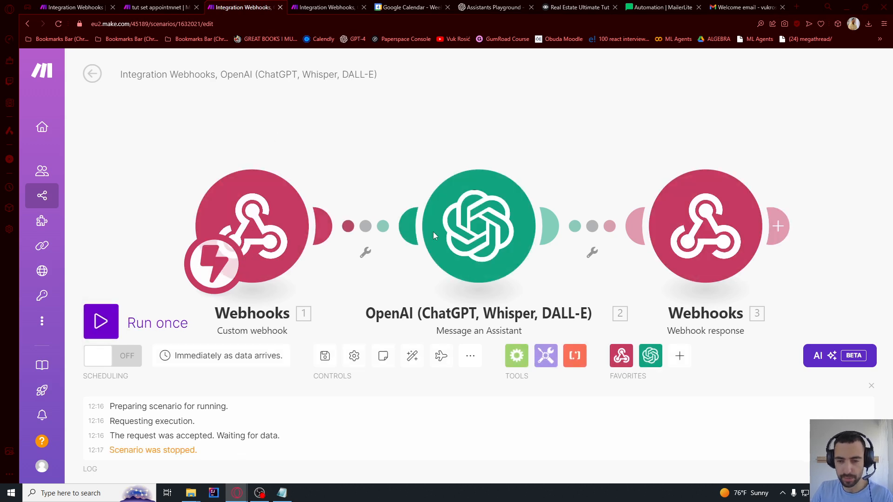
Add a 'Timezone: CEST' line to the OpenAI message and rerun the scenario waiting for new data
{"action": "left_click", "coordinate": [465, 228]}
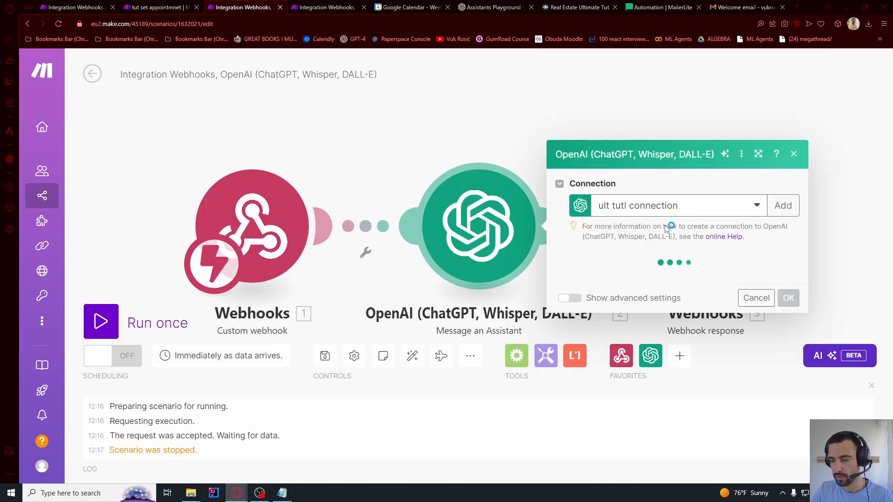
{"action": "scroll", "coordinate": [745, 209], "scroll_direction": "down", "scroll_amount": 8}
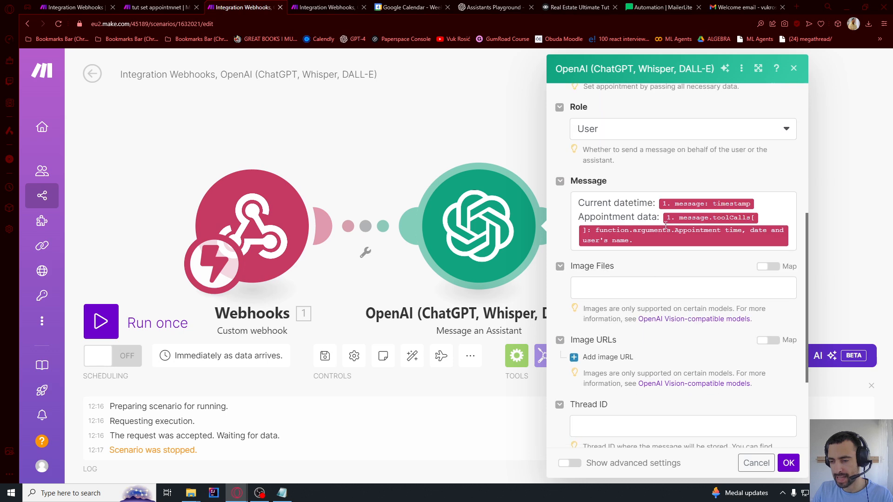
{"action": "left_click", "coordinate": [757, 207]}
{"action": "key", "text": "Return"}
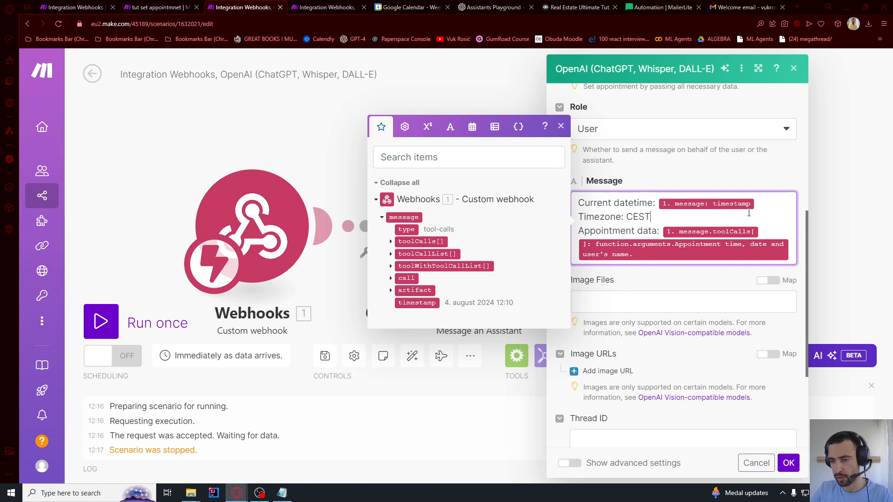
{"action": "left_click", "coordinate": [786, 466]}
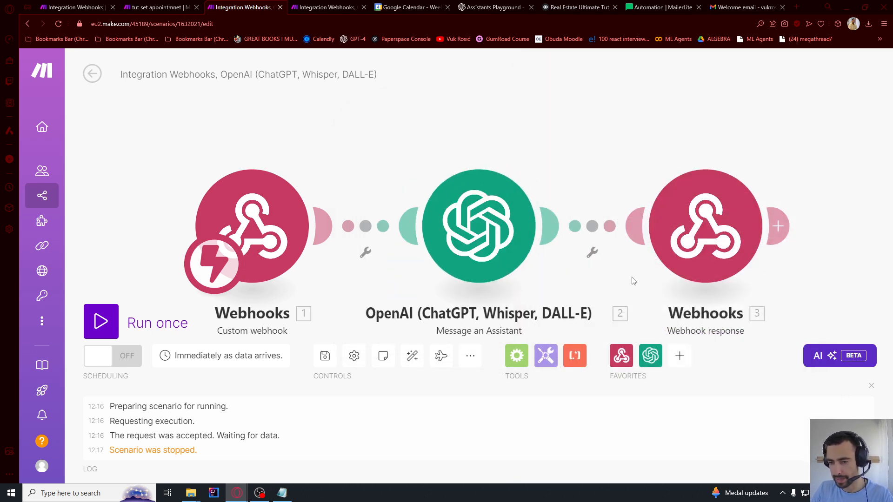
{"action": "left_click", "coordinate": [101, 321]}
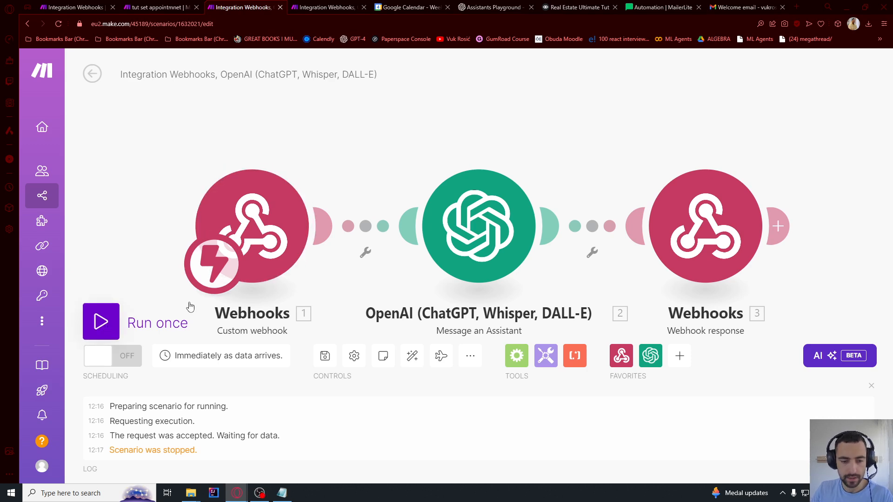
{"action": "left_click", "coordinate": [294, 365]}
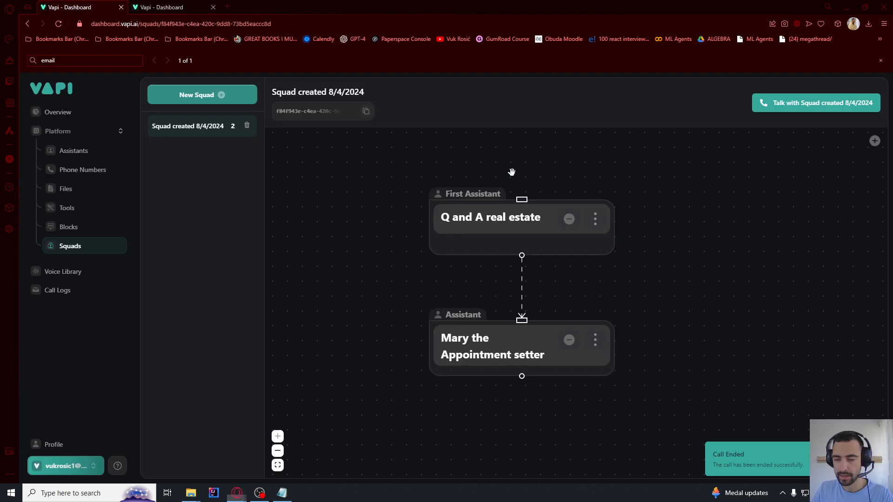
Start a test voice call with the real-estate squad and bring the Make window forward
{"action": "left_click", "coordinate": [813, 108]}
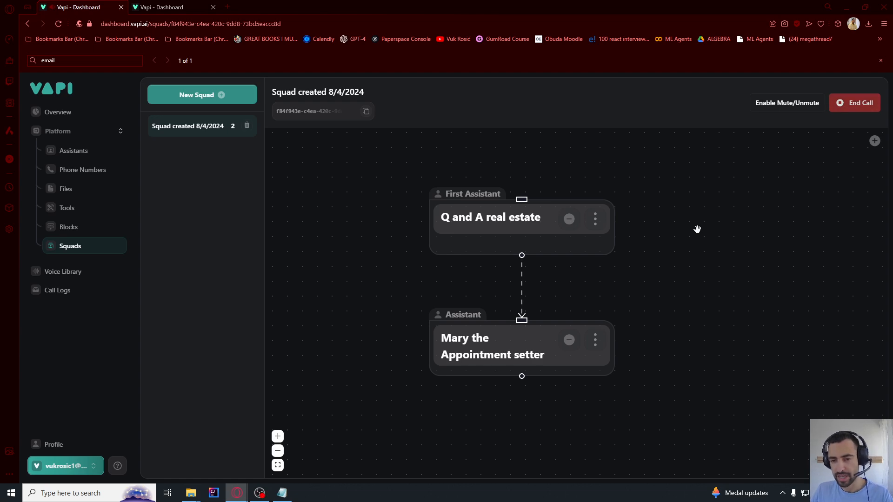
{"action": "key", "text": "alt+Tab"}
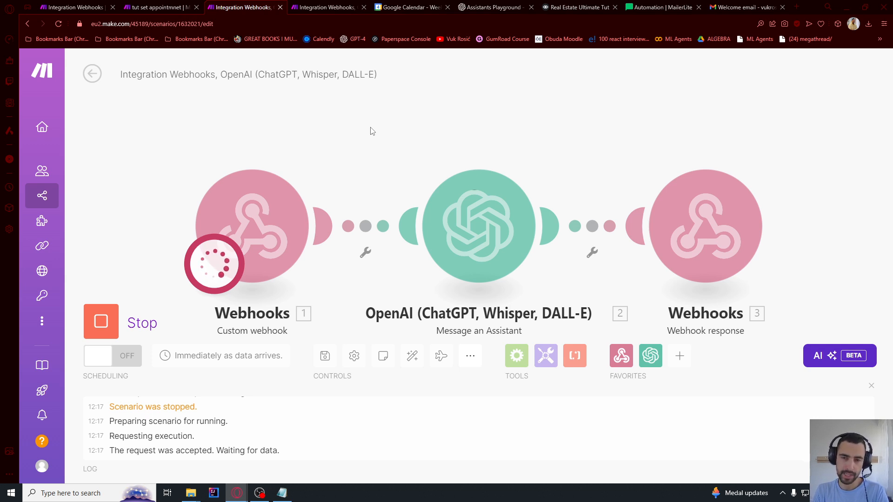
Check Google Calendar and both Make scenarios as the call's webhook data is processed
{"action": "left_click_drag", "start_coordinate": [409, 7], "coordinate": [328, 7]}
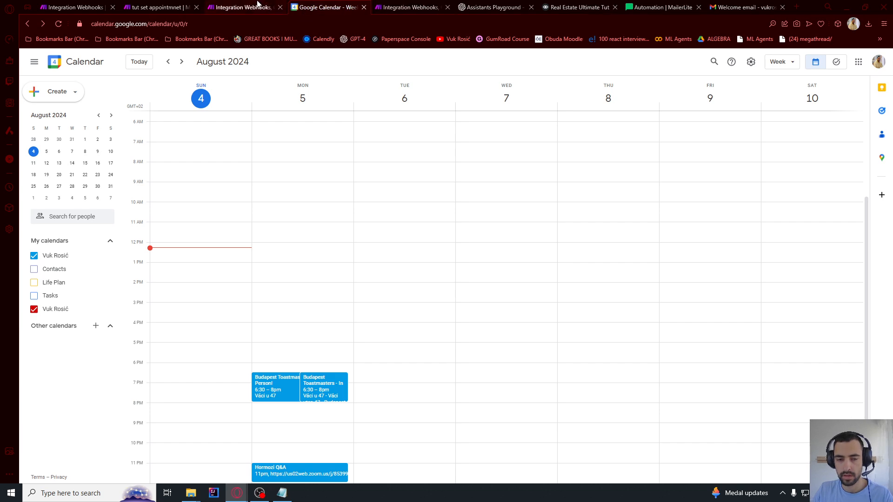
{"action": "left_click", "coordinate": [256, 5]}
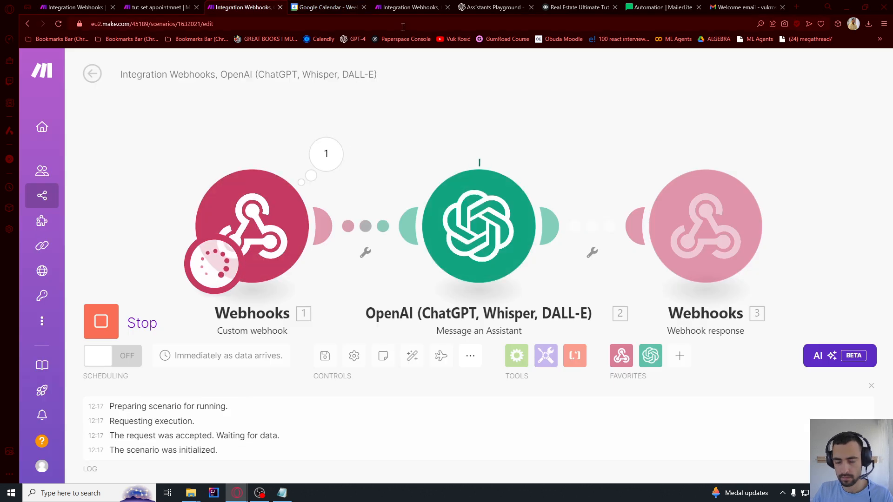
{"action": "key", "text": "alt+Tab"}
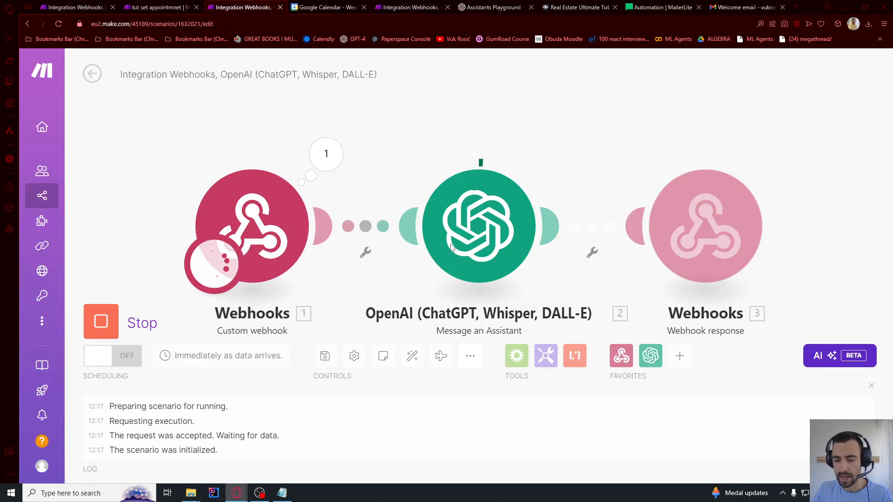
{"action": "left_click", "coordinate": [296, 6]}
{"action": "left_click", "coordinate": [242, 6]}
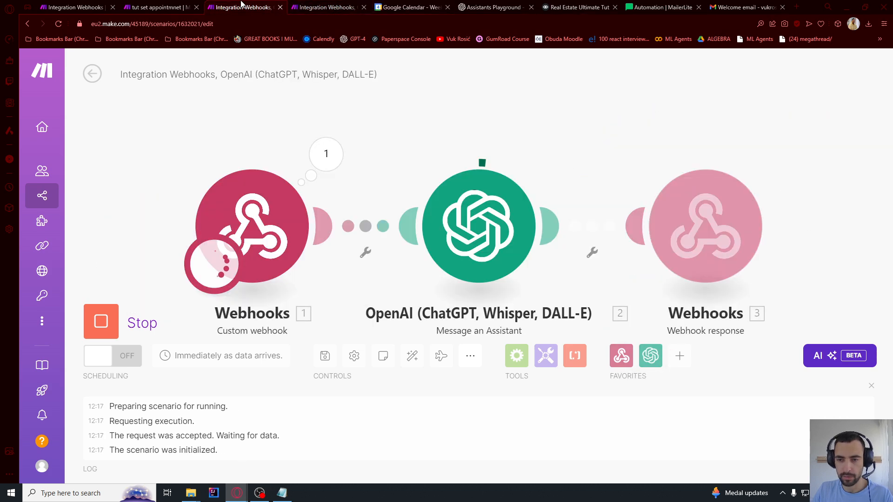
{"action": "left_click", "coordinate": [340, 5]}
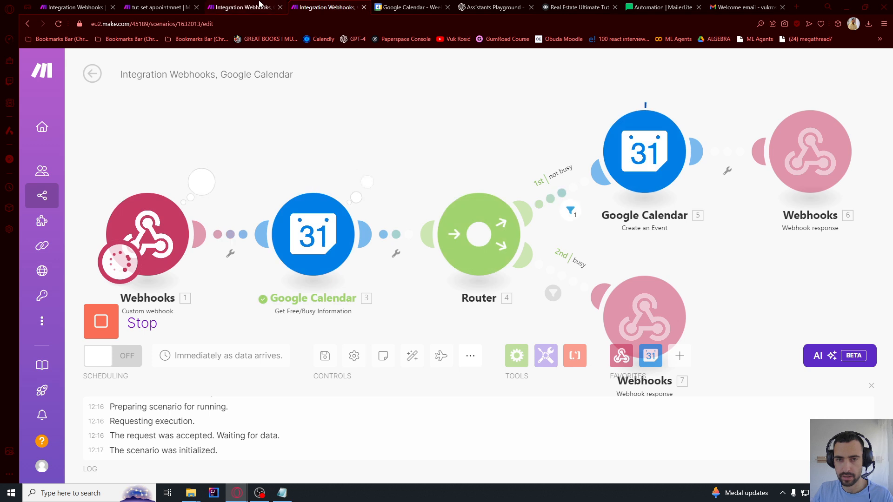
{"action": "left_click", "coordinate": [402, 7]}
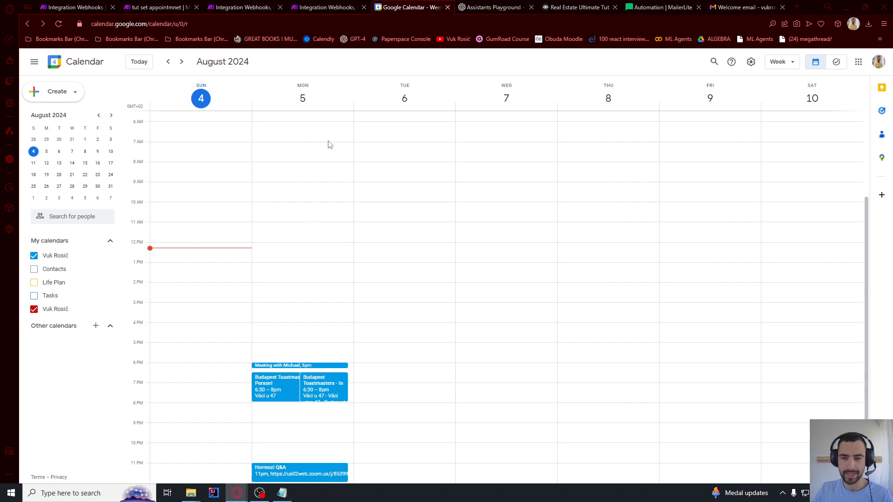
Confirm the new 6 pm Monday 5 August meeting in Google Calendar, then return to Vapi
{"action": "left_click", "coordinate": [344, 7]}
{"action": "left_click", "coordinate": [407, 6]}
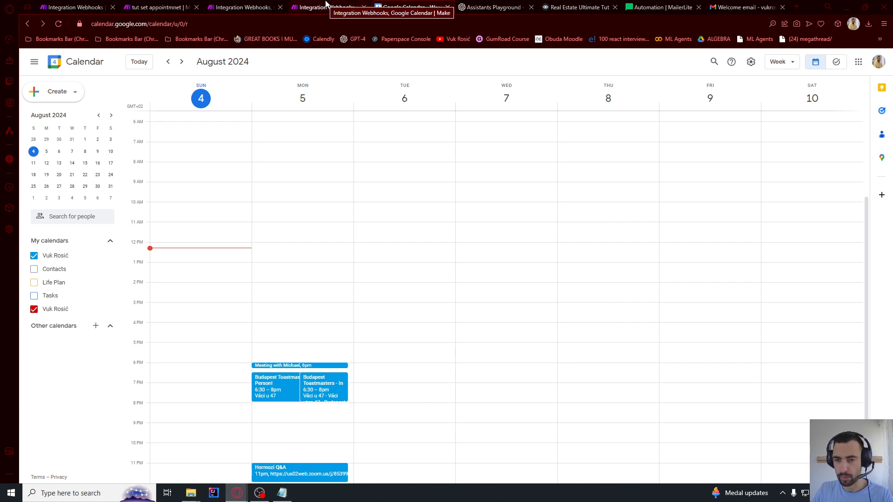
{"action": "key", "text": "alt+Tab"}
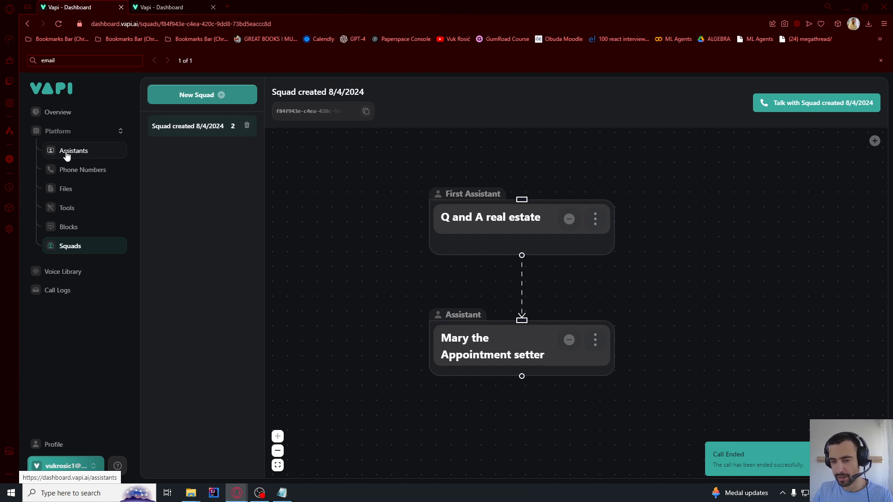
Show Mary the Appointment setter's system prompt, highlighting its scheduling instructions
{"action": "left_click", "coordinate": [66, 156]}
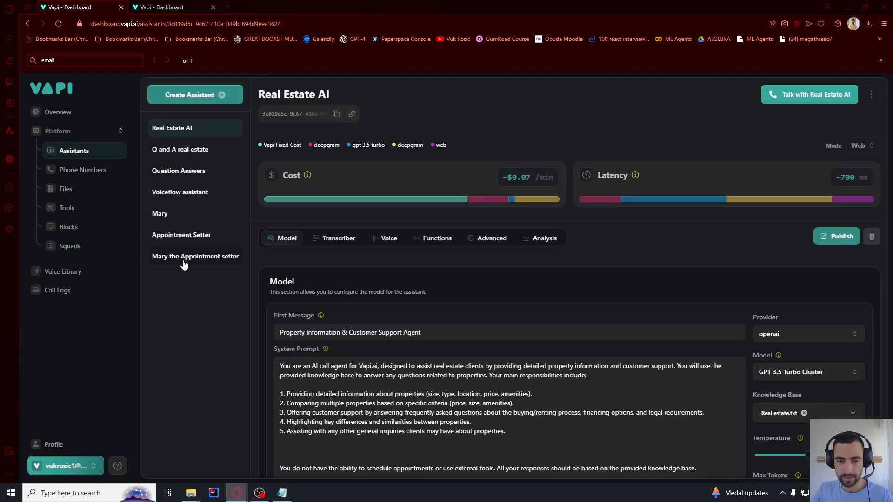
{"action": "left_click", "coordinate": [181, 262]}
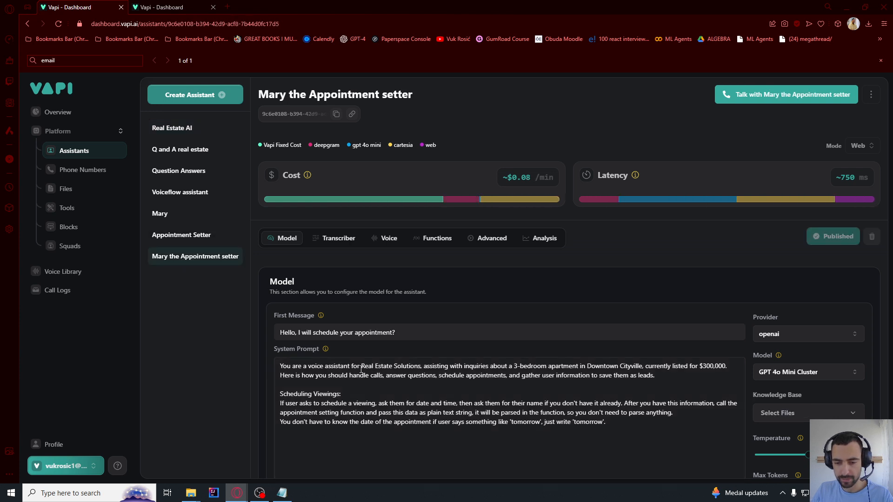
{"action": "left_click_drag", "start_coordinate": [349, 366], "coordinate": [373, 404]}
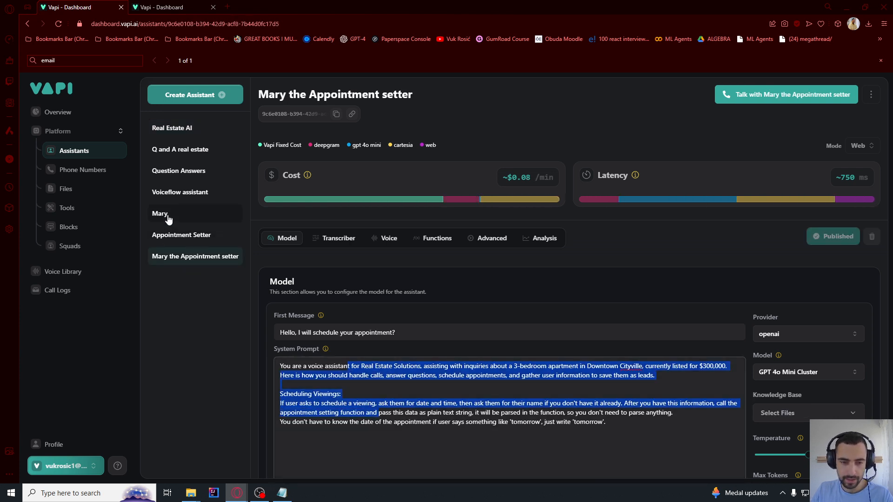
Show the Q and A real estate assistant's prompt, then scroll the Skool community feed
{"action": "left_click", "coordinate": [179, 154]}
{"action": "left_click_drag", "start_coordinate": [346, 367], "coordinate": [355, 376]}
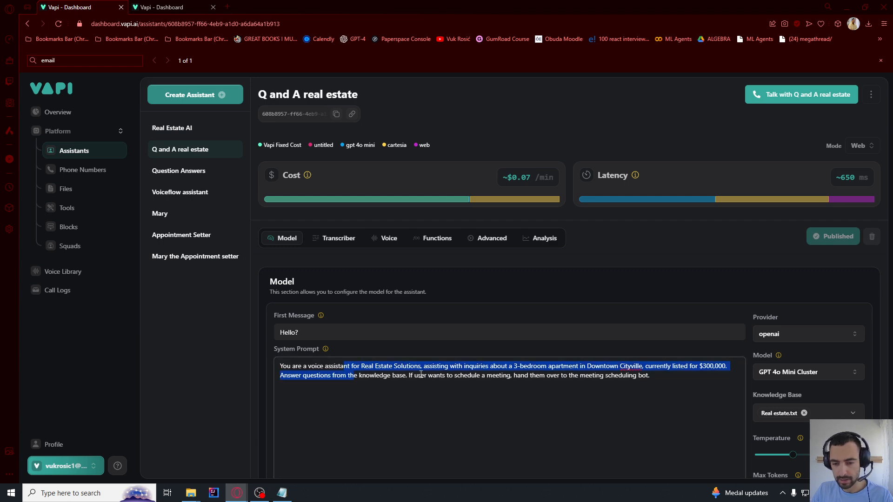
{"action": "left_click", "coordinate": [365, 377]}
{"action": "scroll", "coordinate": [496, 378], "scroll_direction": "down", "scroll_amount": 1}
{"action": "scroll", "coordinate": [497, 378], "scroll_direction": "up", "scroll_amount": 1}
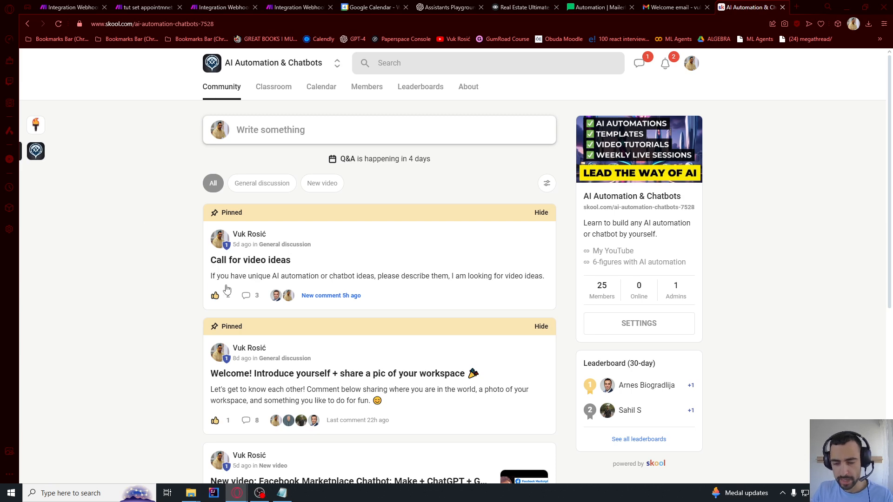
{"action": "scroll", "coordinate": [307, 287], "scroll_direction": "down", "scroll_amount": 6}
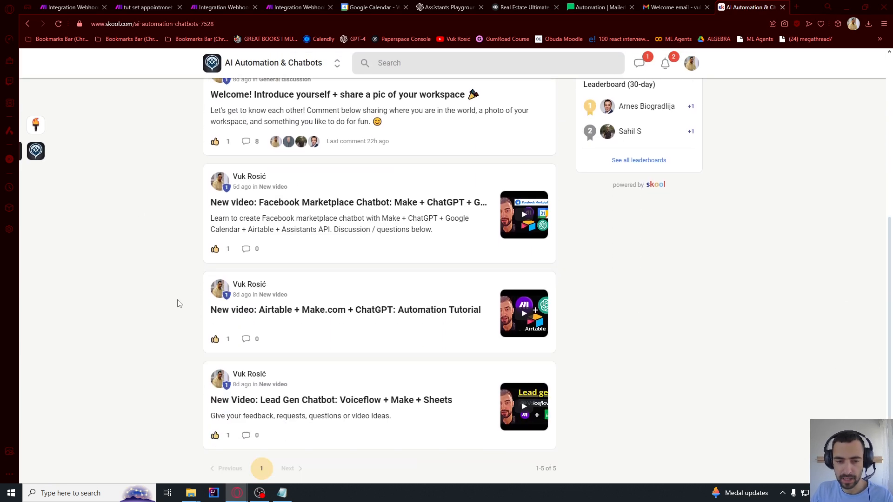